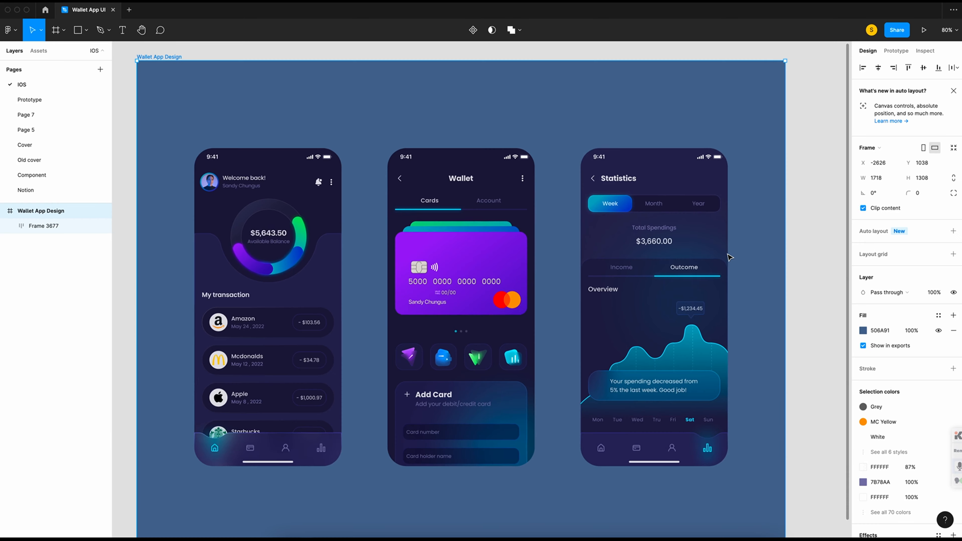
pyautogui.scroll(5, 729, 257)
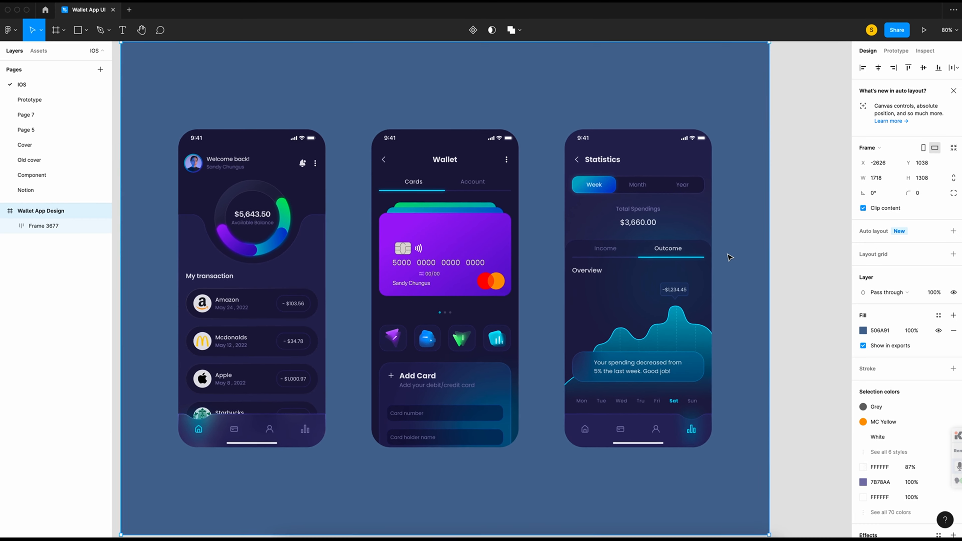
pyautogui.scroll(1, 730, 258)
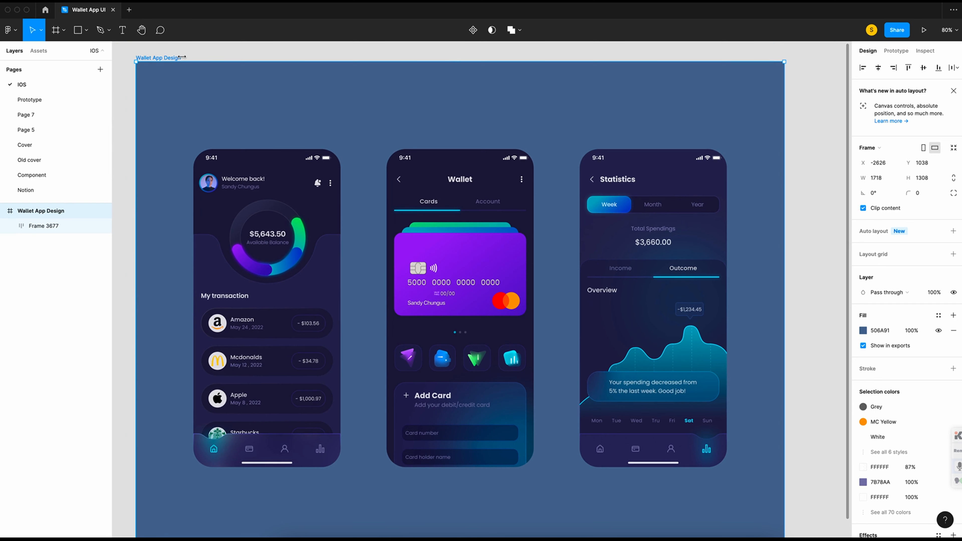
pyautogui.press('super+Tab')
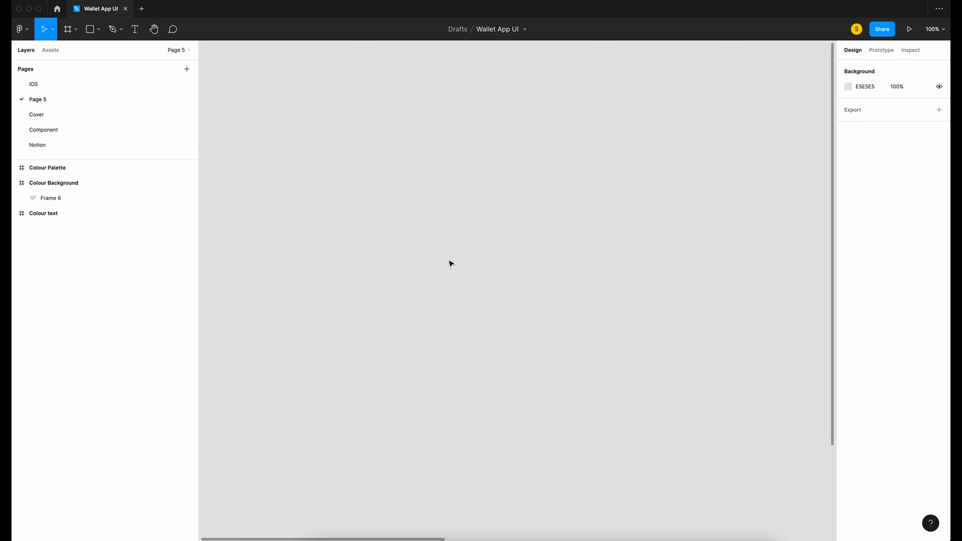
# Create an iPhone 13 / 13 Pro frame (390 × 844) and set its corner radius to 50
pyautogui.press('f')
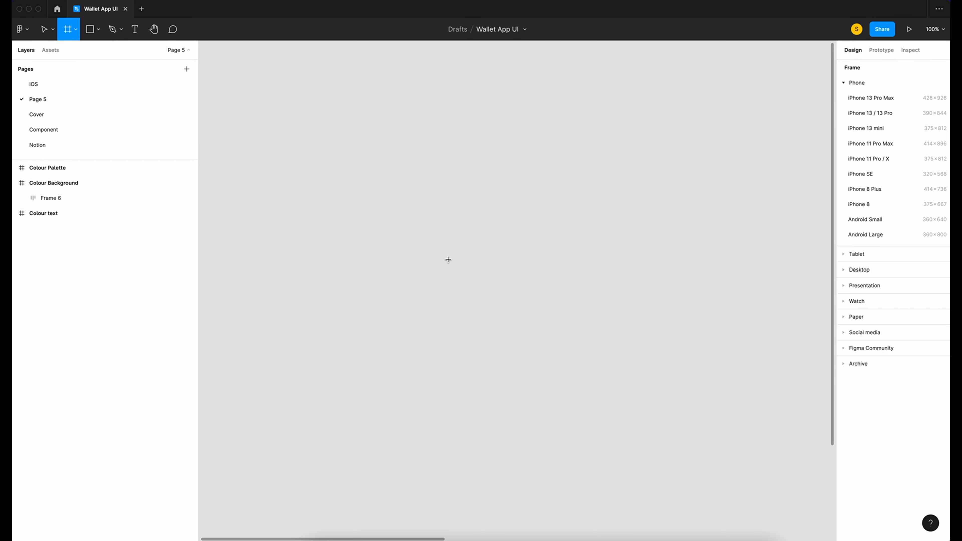
pyautogui.click(867, 115)
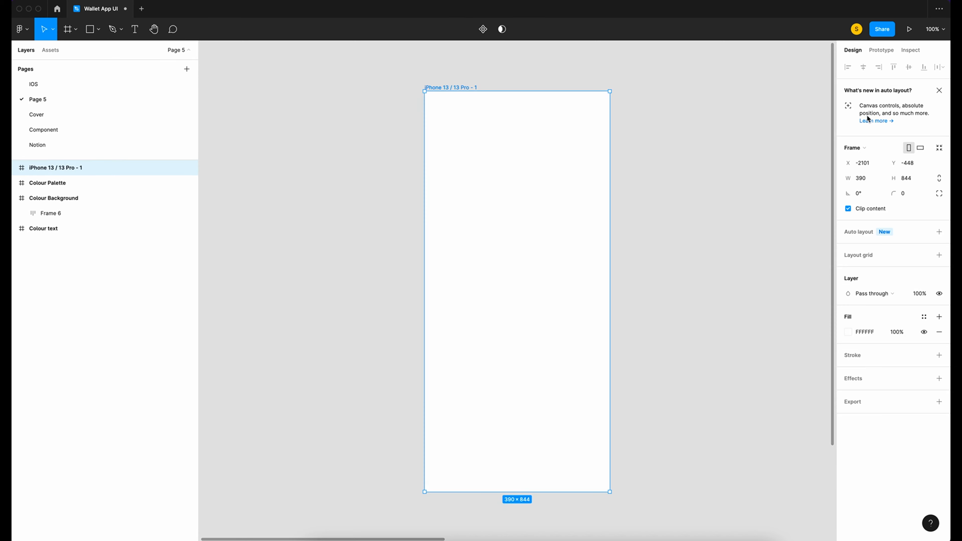
pyautogui.click(916, 194)
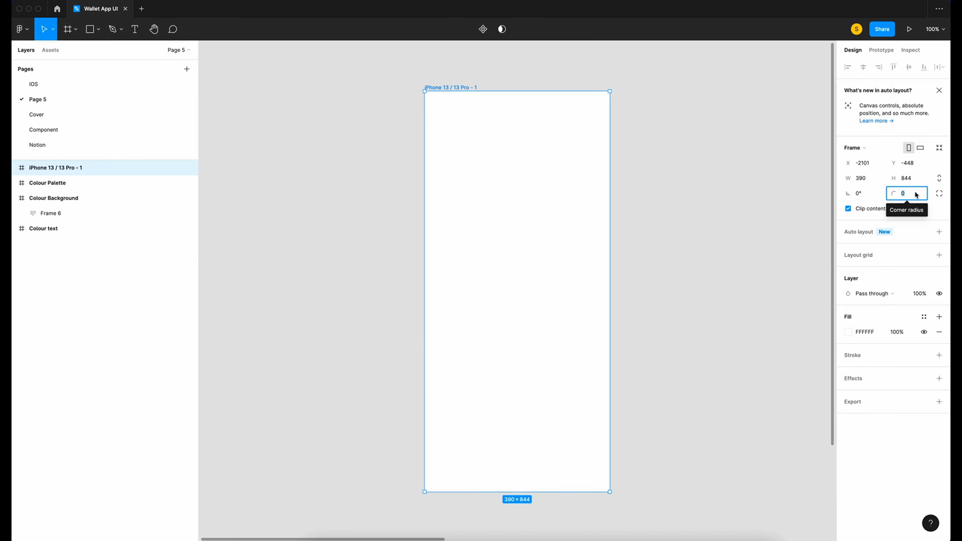
pyautogui.write('50')
pyautogui.press('Return')
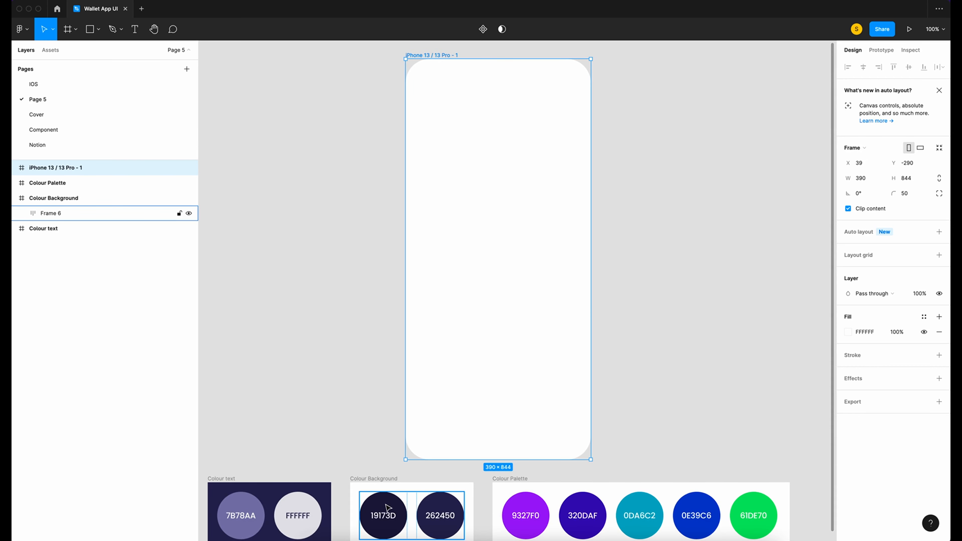
# Fill the iPhone frame with the dark background colour 19173D sampled from the Colour Background swatches
pyautogui.press('i')
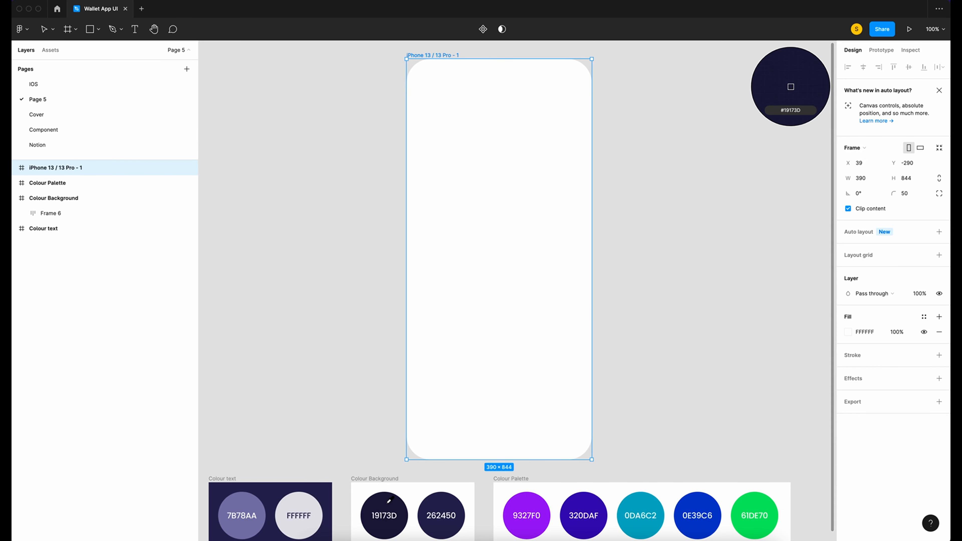
pyautogui.hotkey('ctrl', 'c')
pyautogui.click(388, 503)
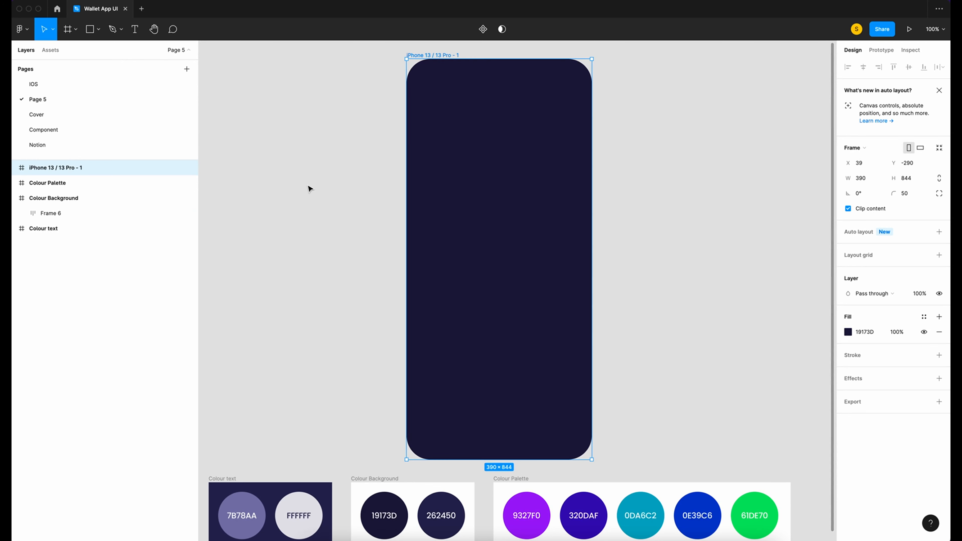
pyautogui.click(316, 249)
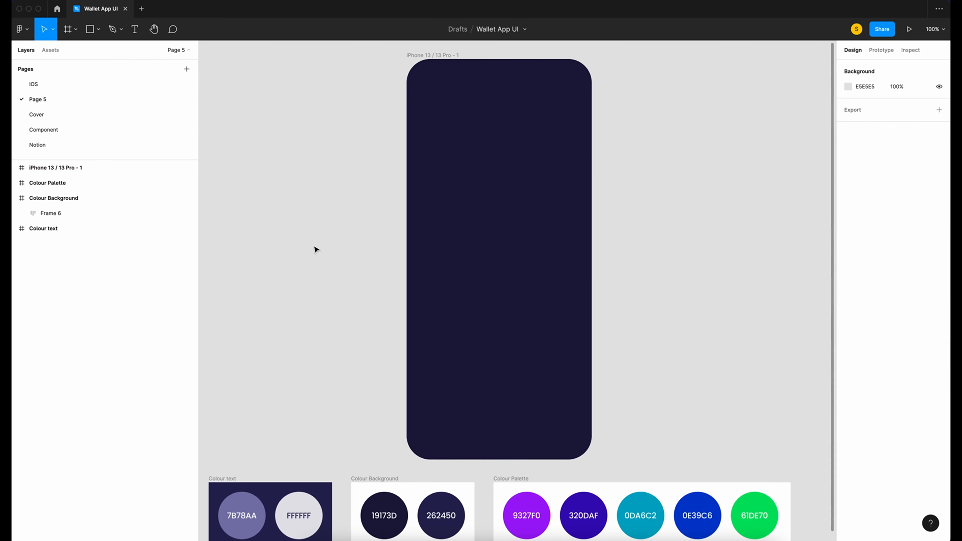
# Paste the copied status bar into the iPhone frame, aligned to the frame's horizontal centre and top edge
pyautogui.rightClick(304, 134)
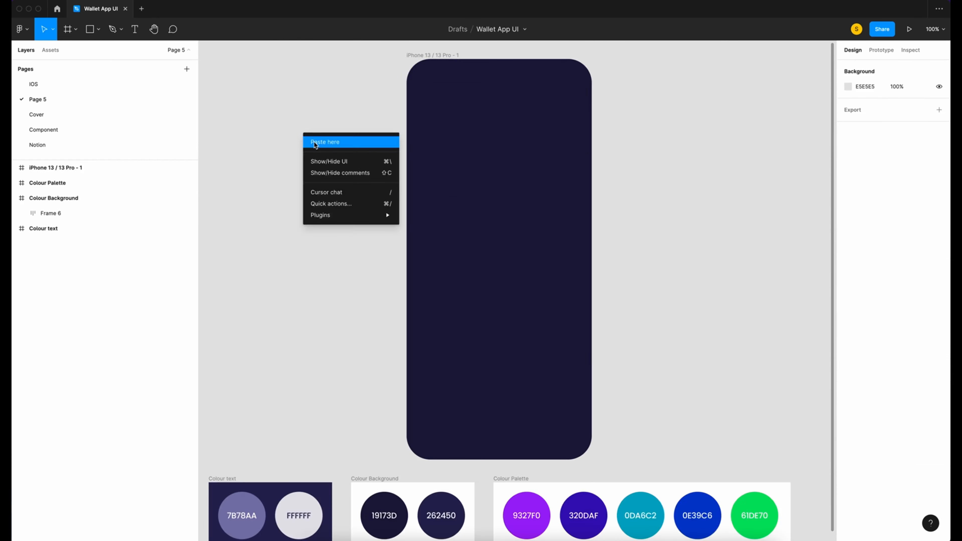
pyautogui.click(325, 142)
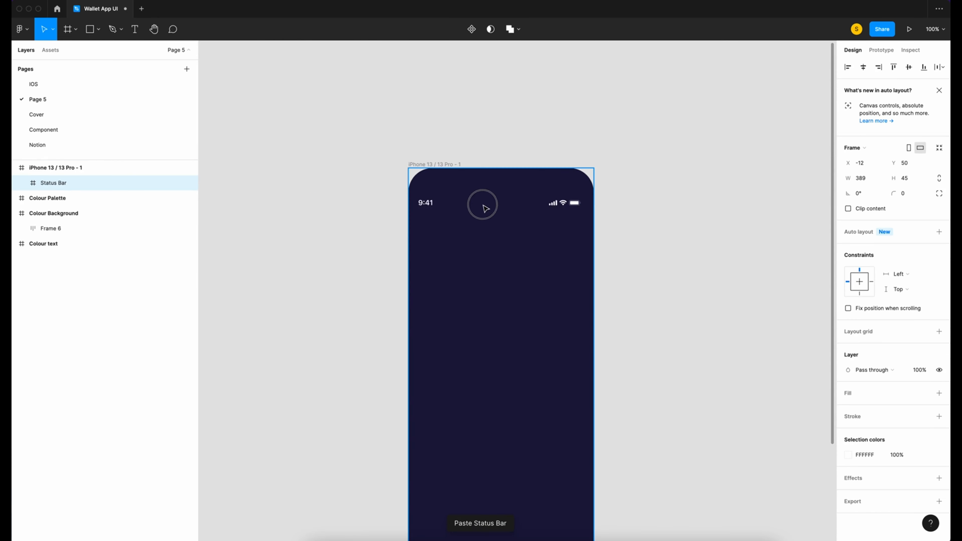
pyautogui.click(864, 70)
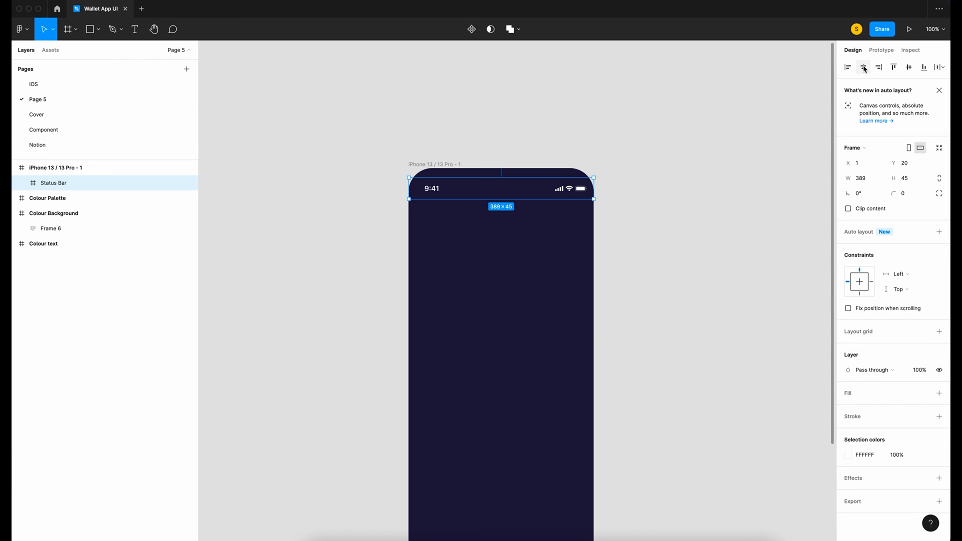
pyautogui.click(895, 69)
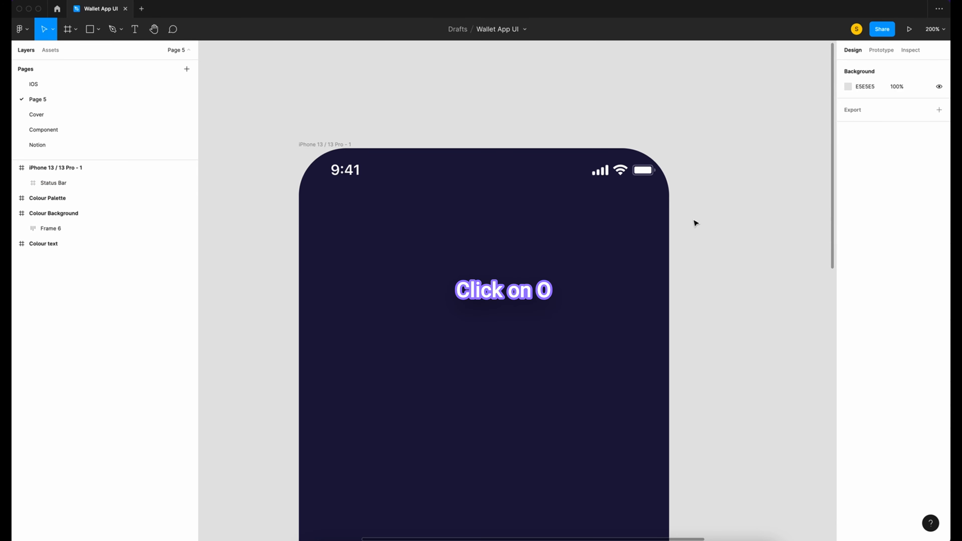
# Draw a circle below the status bar's clock at about X 32, Y 69 and size it to 44 × 44
pyautogui.press('o')
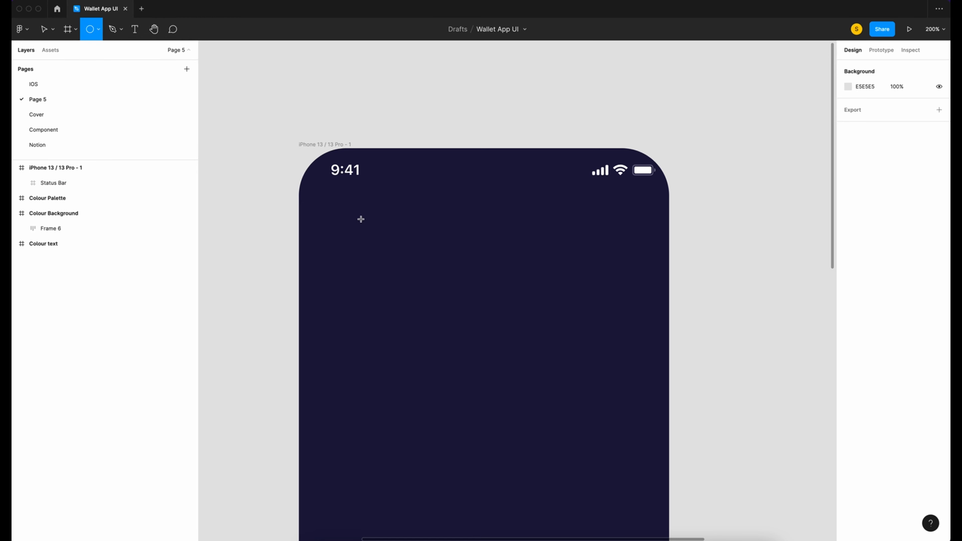
pyautogui.moveTo(329, 214); pyautogui.dragTo(364, 247)
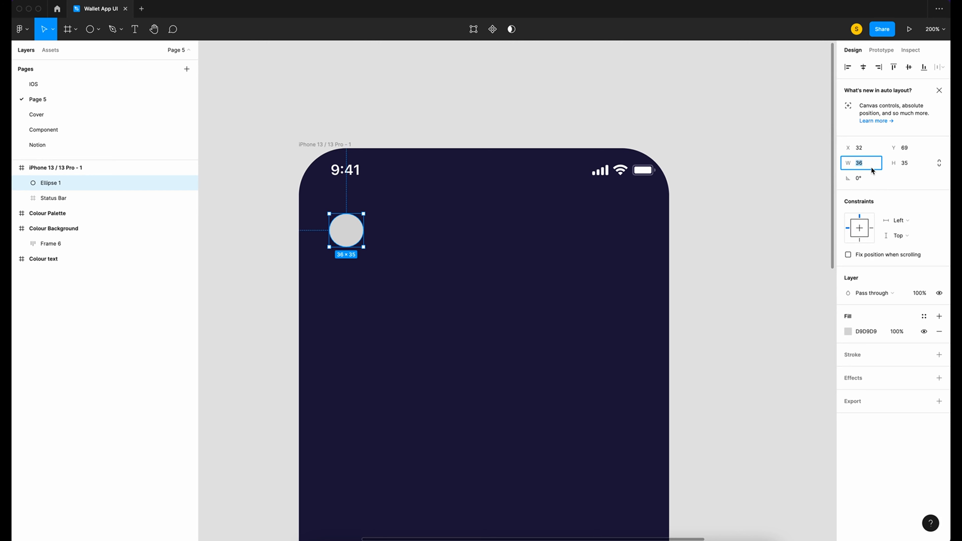
pyautogui.write('44')
pyautogui.click(918, 165)
pyautogui.write('44')
pyautogui.press('Return')
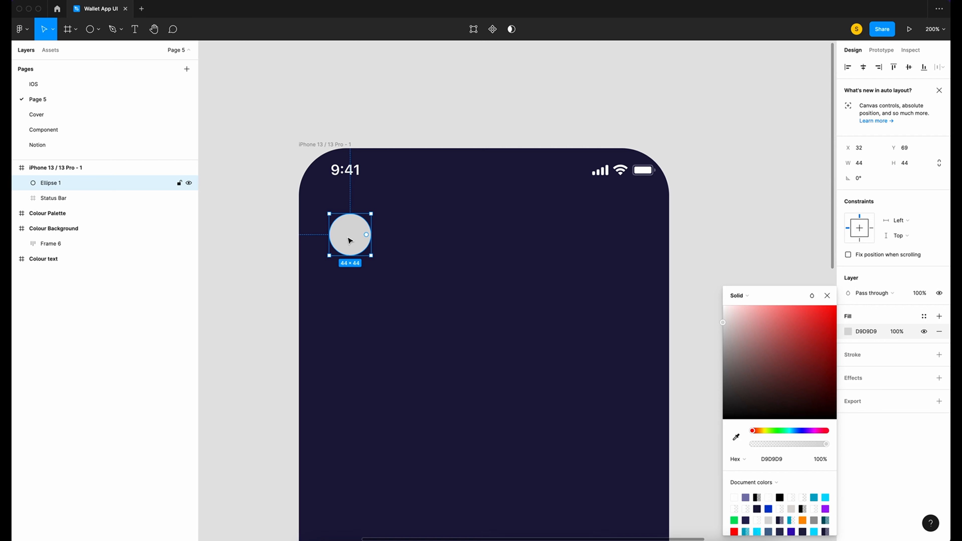
# Fill the circle with the first photo from the Unsplash plugin's portrait category, then close the plugin
pyautogui.rightClick(350, 239)
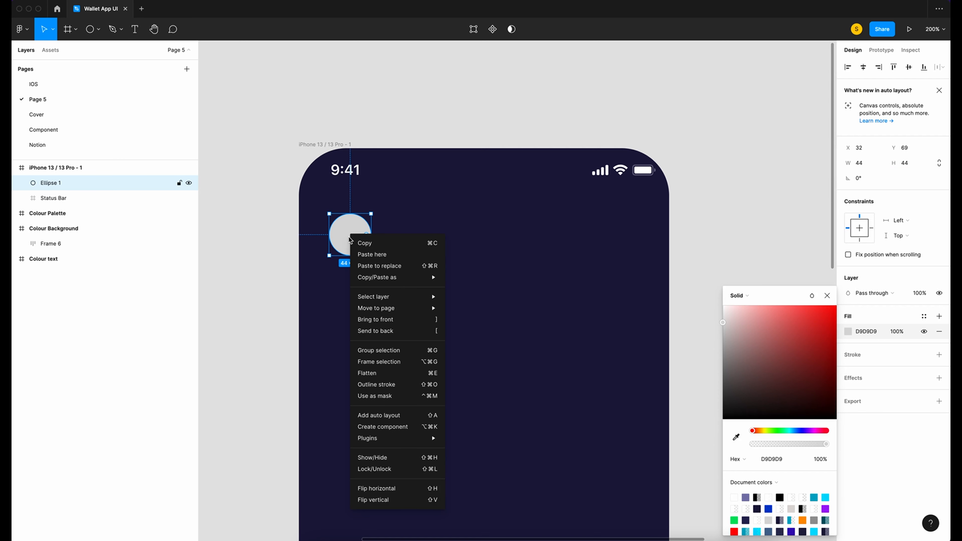
pyautogui.moveTo(394, 440)
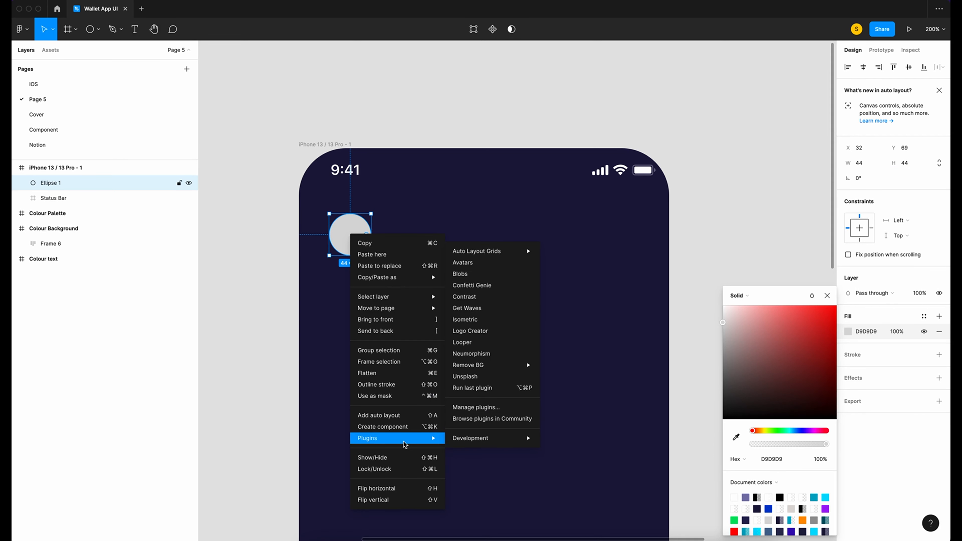
pyautogui.moveTo(454, 439)
pyautogui.click(478, 378)
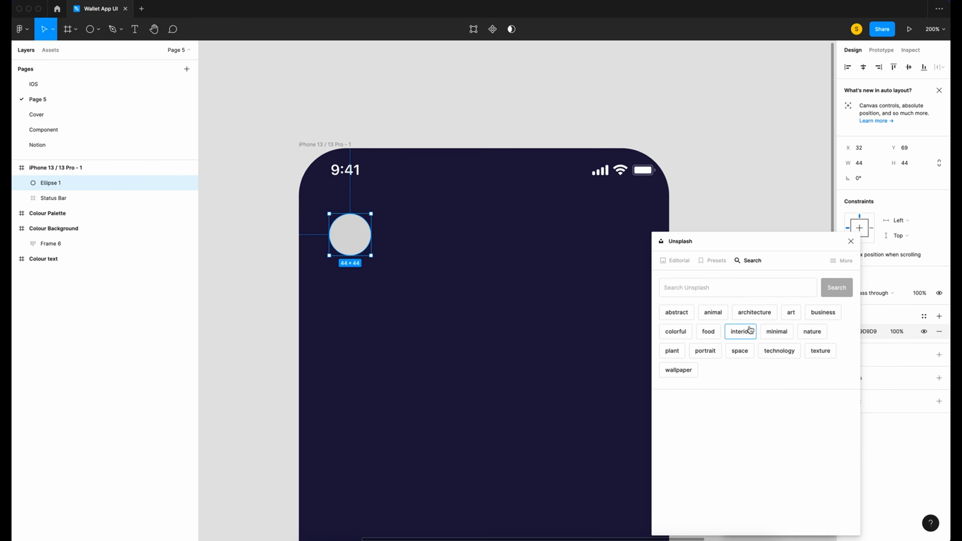
pyautogui.click(710, 350)
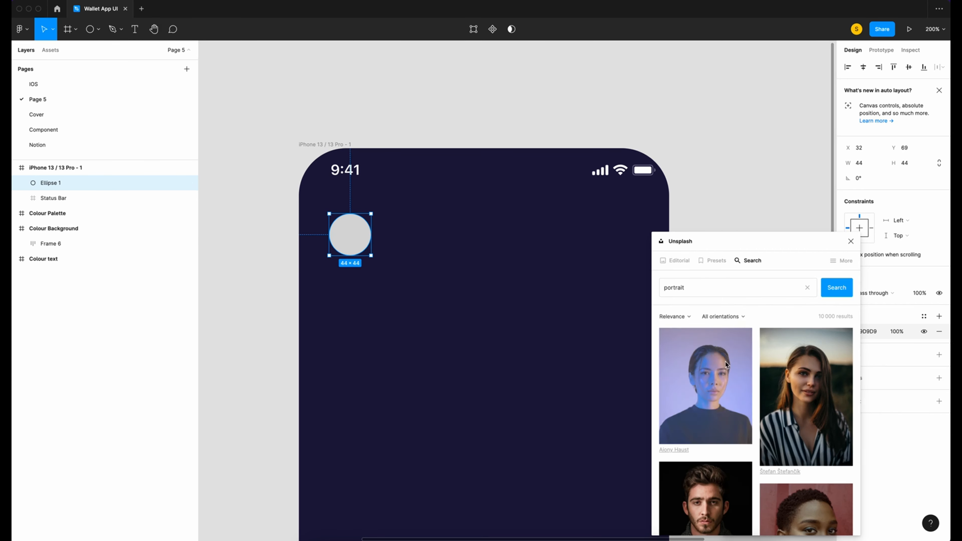
pyautogui.click(715, 372)
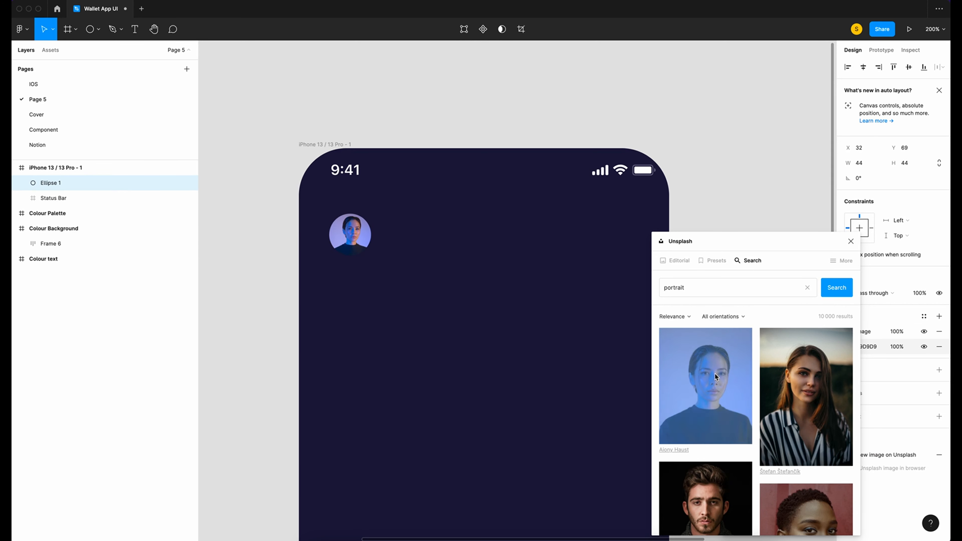
pyautogui.click(850, 242)
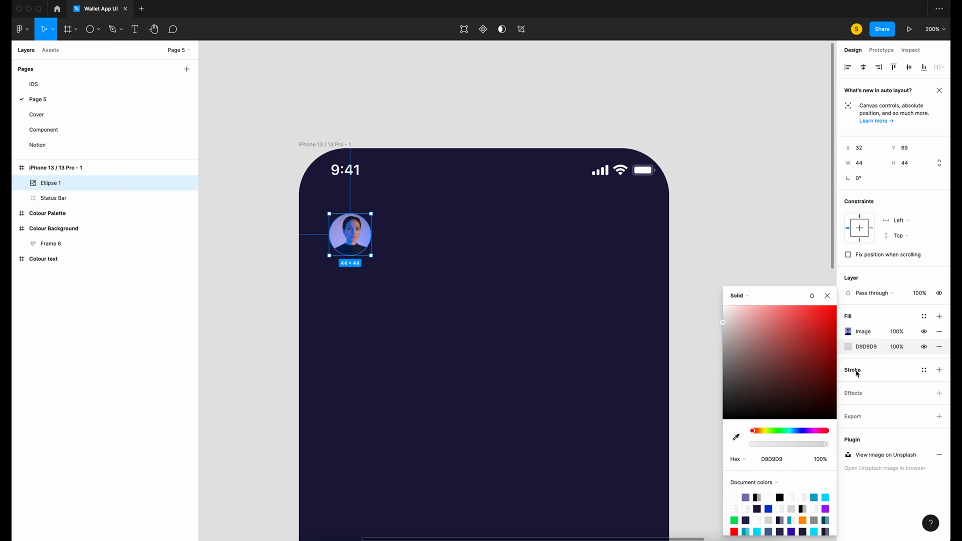
# Add a stroke to the avatar circle, positioned outside with a weight of 3
pyautogui.click(857, 373)
pyautogui.click(857, 371)
pyautogui.click(863, 400)
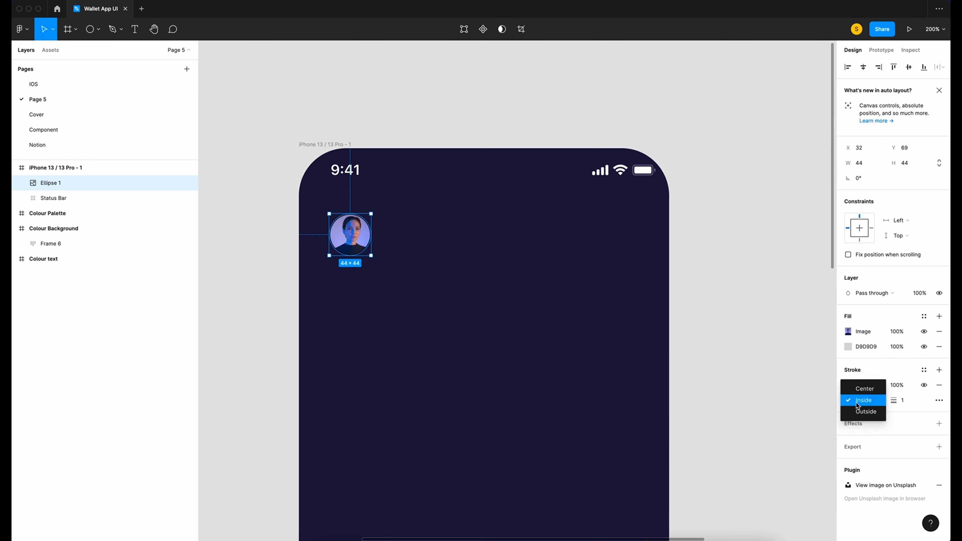
pyautogui.click(867, 412)
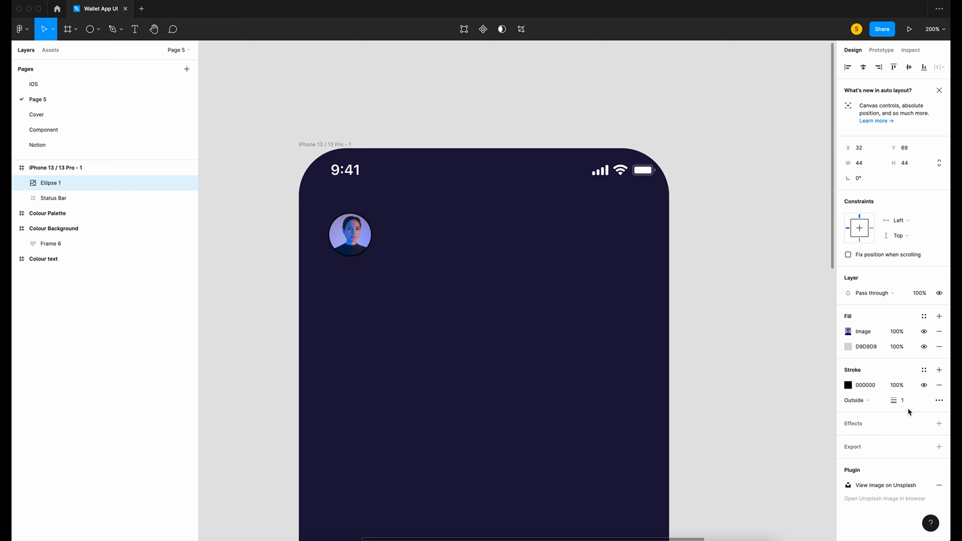
pyautogui.click(910, 403)
pyautogui.write('3')
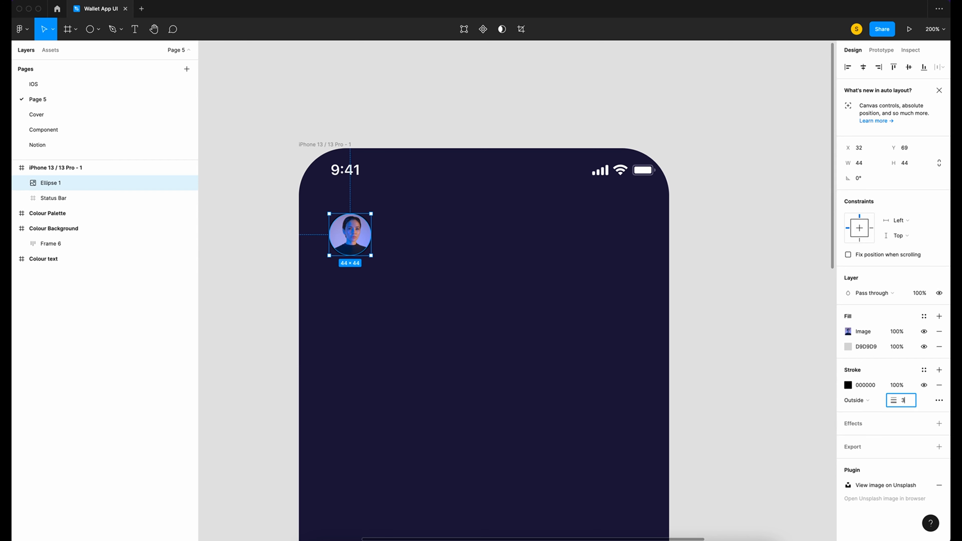
pyautogui.press('Return')
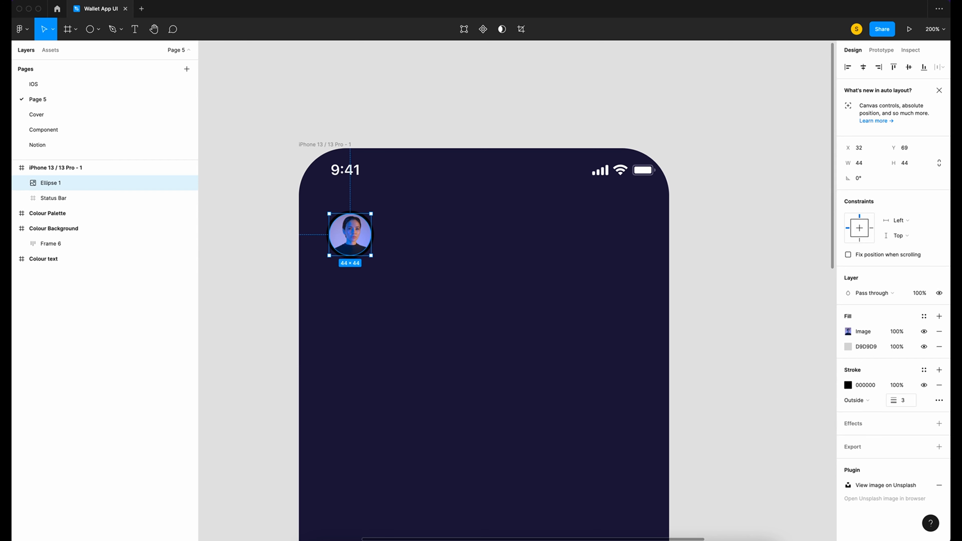
# Make the avatar's stroke a linear gradient from 0DA6C2 to 0E39C6, sampling both colours from the Colour Palette swatches
pyautogui.click(848, 385)
pyautogui.click(746, 295)
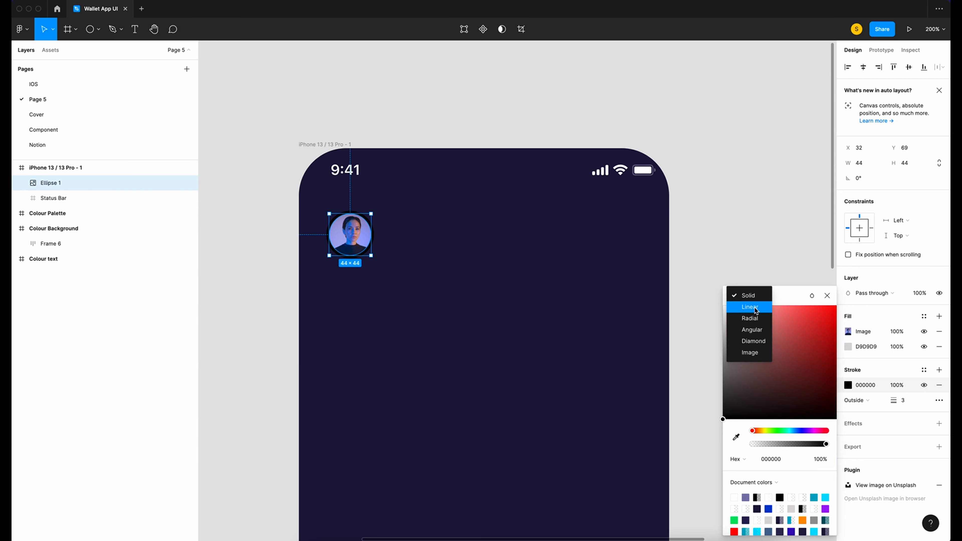
pyautogui.click(750, 307)
pyautogui.press('super+minus')
pyautogui.scroll(-4, 407, 230)
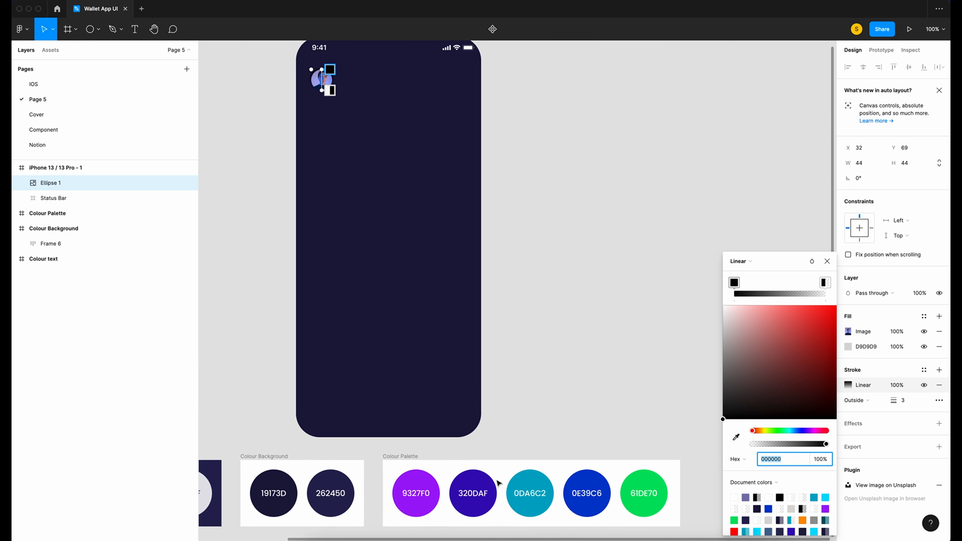
pyautogui.click(330, 70)
pyautogui.hscroll(-1, 533, 485)
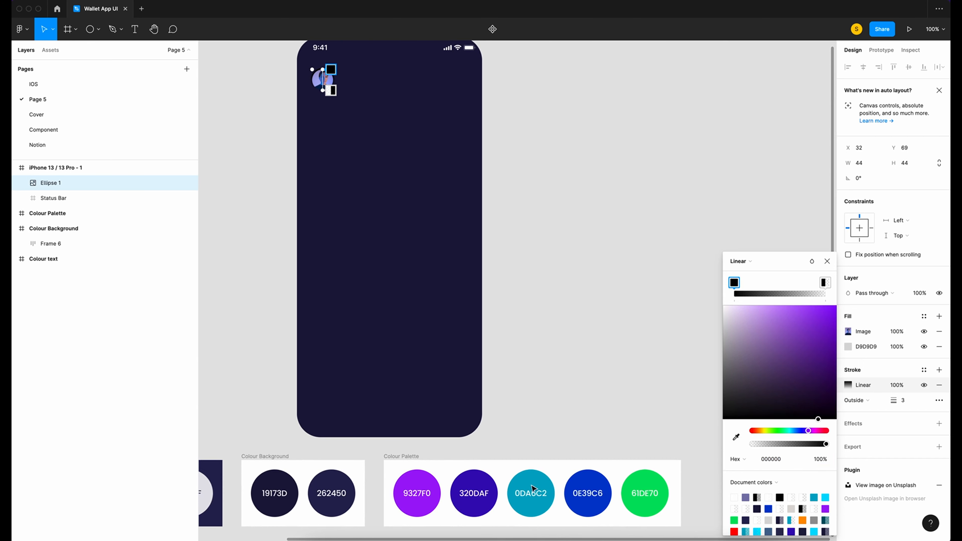
pyautogui.click(533, 486)
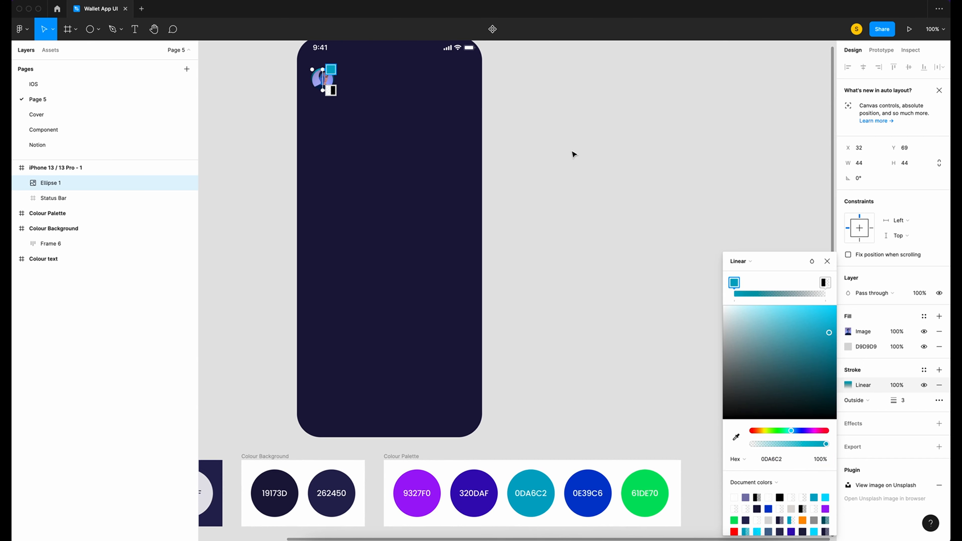
pyautogui.hscroll(-1, 330, 95)
pyautogui.click(332, 91)
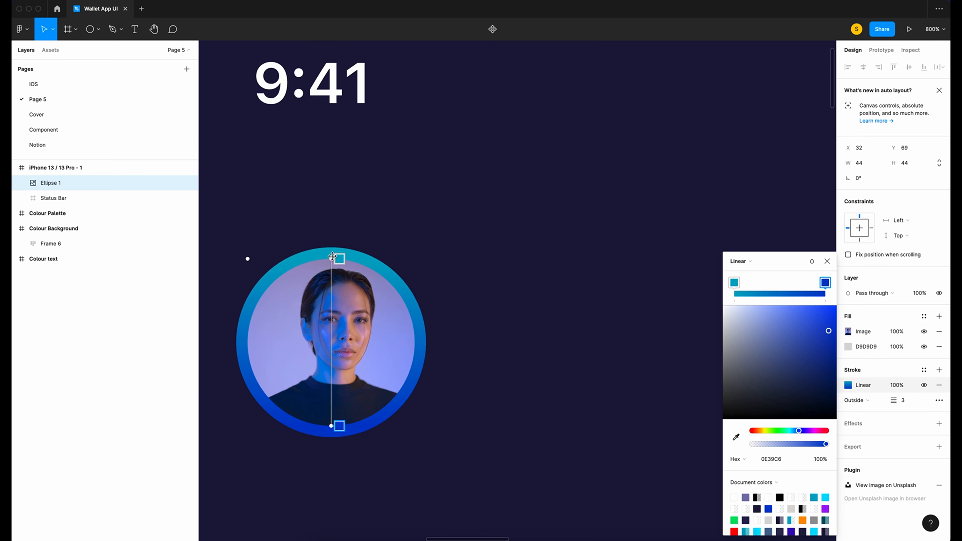
# Angle the avatar's stroke gradient diagonally so it runs from the circle's upper left to its lower right
pyautogui.moveTo(331, 258); pyautogui.dragTo(278, 260)
pyautogui.moveTo(332, 425); pyautogui.dragTo(384, 420)
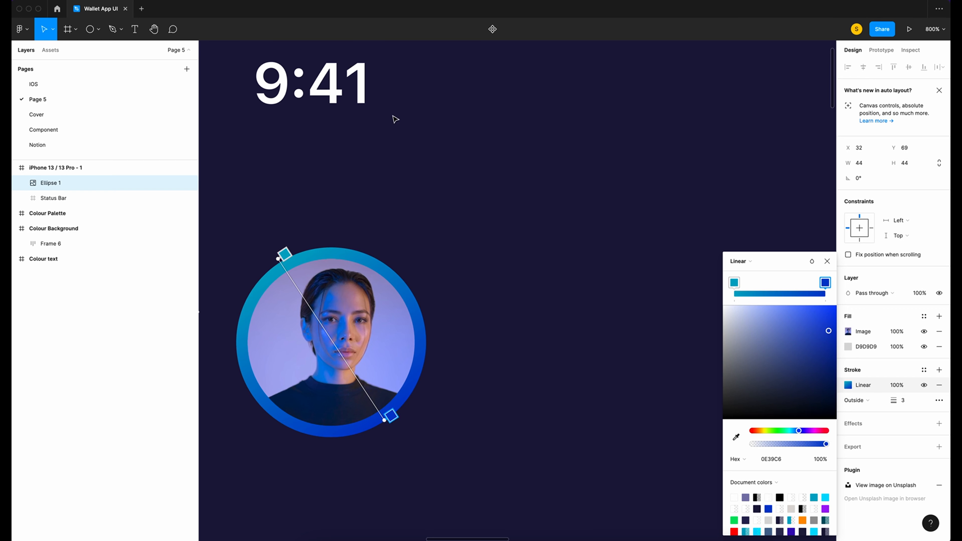
pyautogui.click(827, 261)
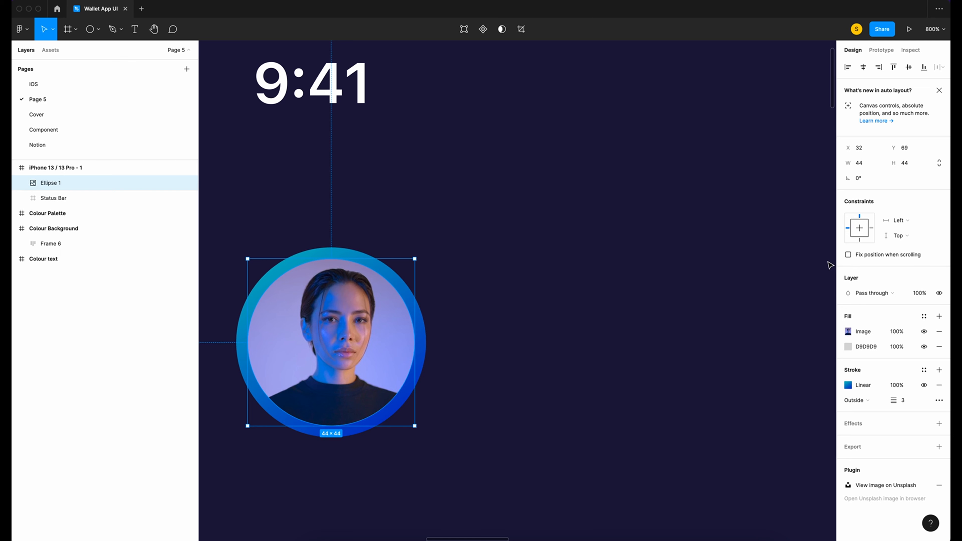
# Add a text box about 101 × 44 beside the avatar, set to Poppins Medium with left alignment
pyautogui.press('t')
pyautogui.moveTo(438, 259); pyautogui.dragTo(821, 426)
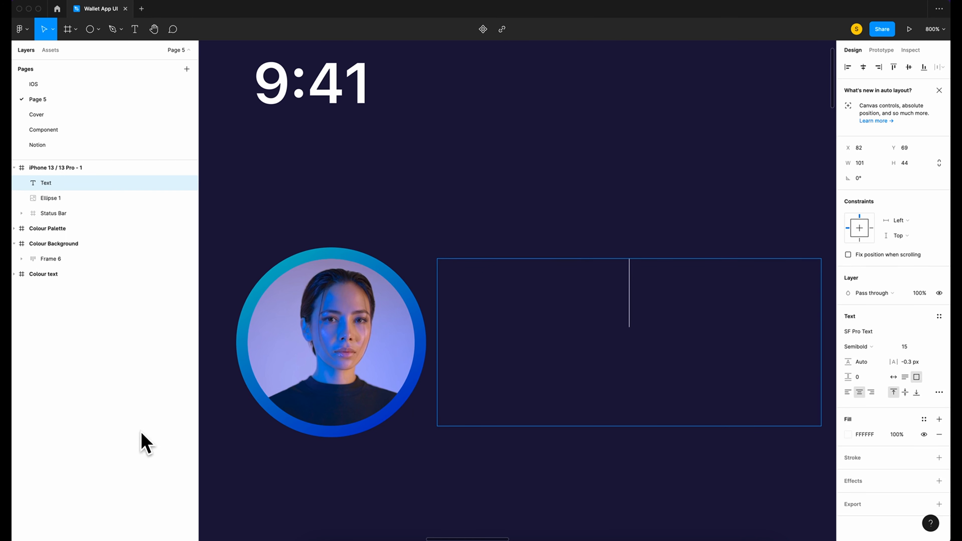
pyautogui.click(877, 335)
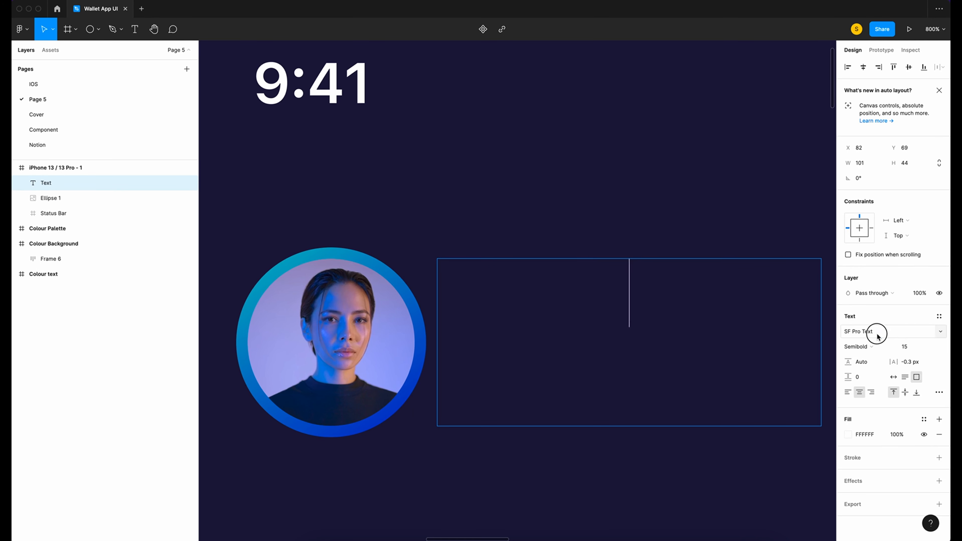
pyautogui.write('Poppins')
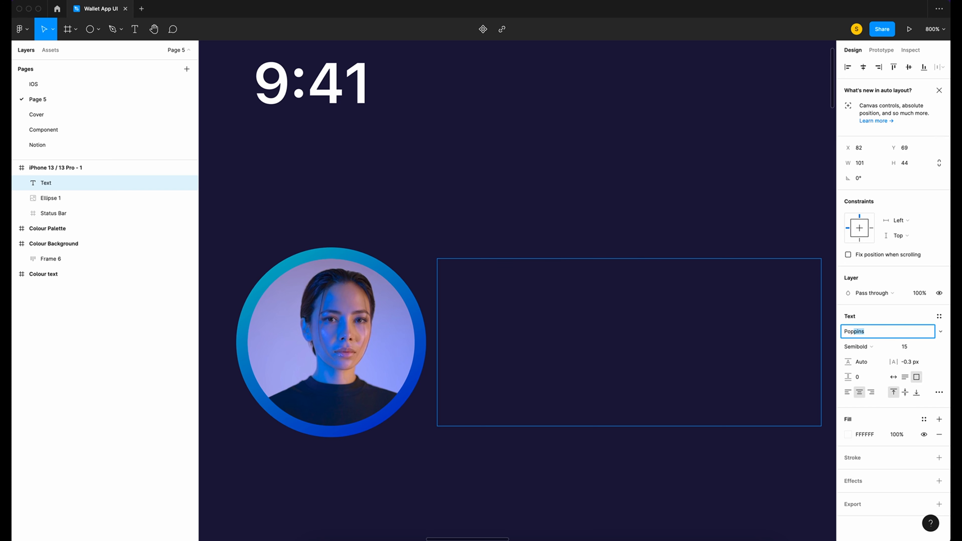
pyautogui.press('Return')
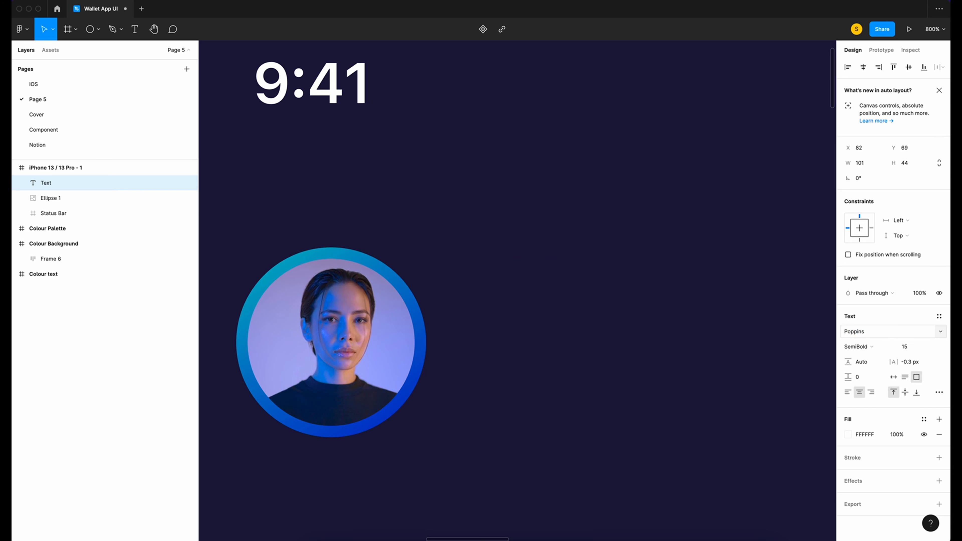
pyautogui.click(868, 347)
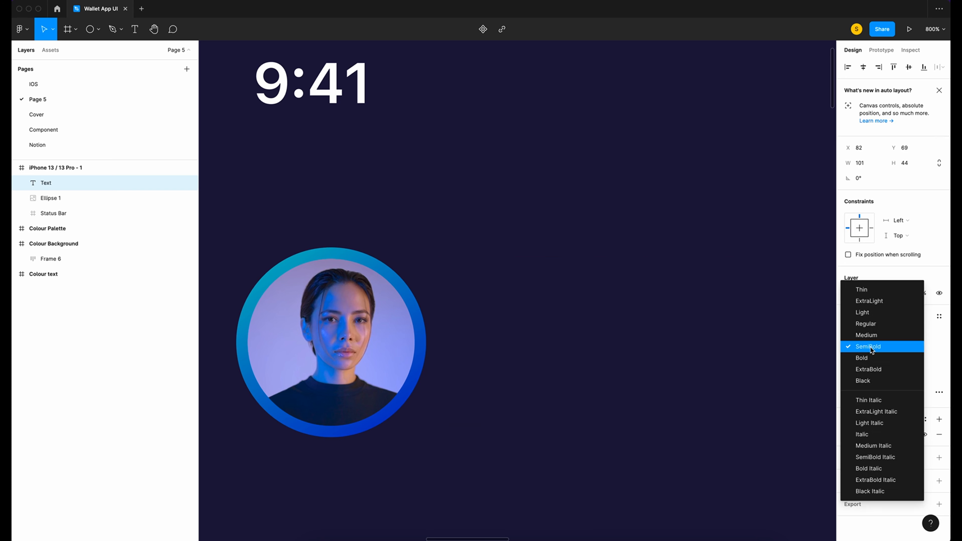
pyautogui.click(877, 335)
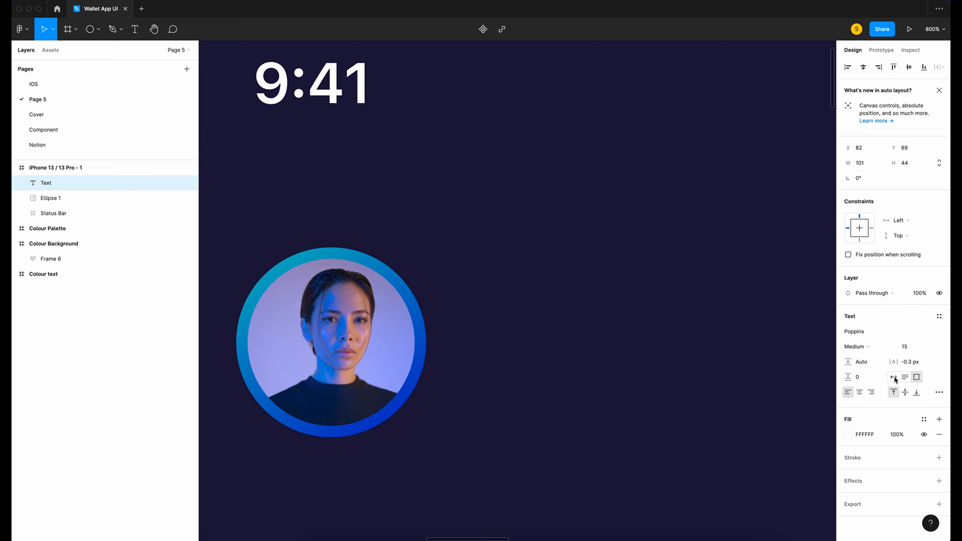
# Enter "Welcome back!" with the account holder's full name on a second line, widening the text box to 127
pyautogui.write('Welcome back!')
pyautogui.scroll(-5, 674, 242)
pyautogui.scroll(2, 674, 242)
pyautogui.hscroll(3, 675, 243)
pyautogui.moveTo(677, 237); pyautogui.dragTo(777, 238)
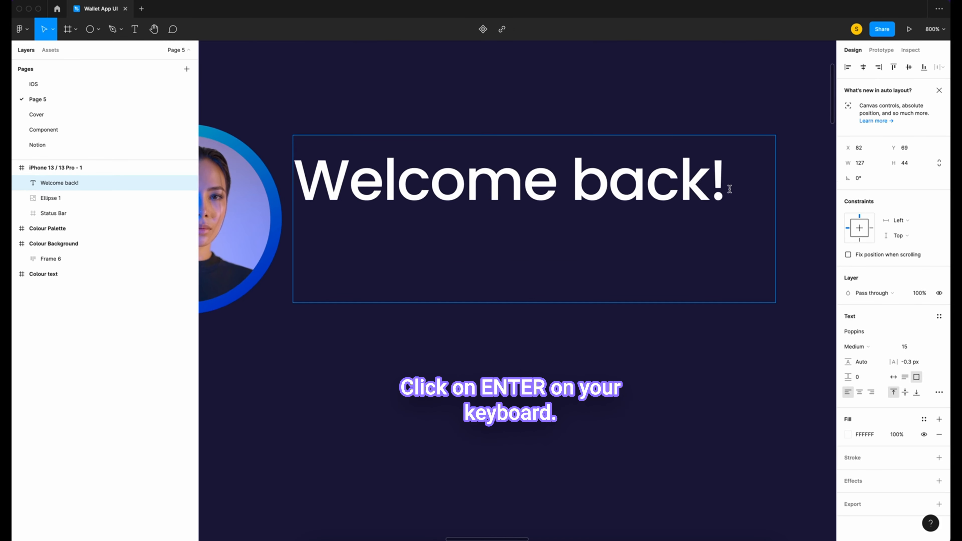
pyautogui.press('Return')
pyautogui.write('Sandy Chungus')
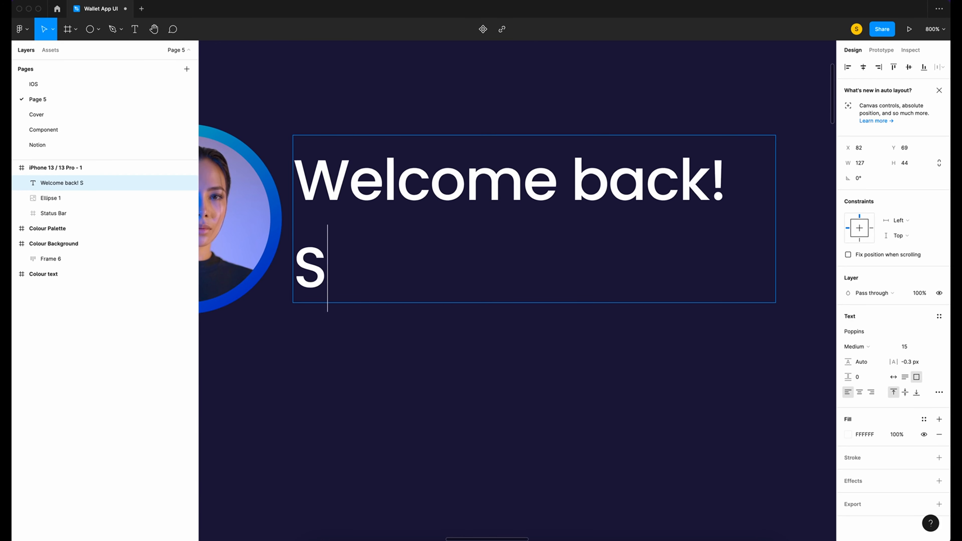
# Set the name line below the greeting to Regular weight at size 13
pyautogui.hotkey('shift', 'Left')
pyautogui.hotkey('shift', 'Left')
pyautogui.hotkey('shift', 'Left')
pyautogui.hotkey('shift', 'Left')
pyautogui.hotkey('shift', 'Left')
pyautogui.hotkey('shift', 'Left')
pyautogui.hotkey('shift', 'Left')
pyautogui.hotkey('shift', 'Left')
pyautogui.hotkey('shift', 'Left')
pyautogui.hotkey('shift', 'Left')
pyautogui.hotkey('shift', 'Left')
pyautogui.hotkey('shift', 'Left')
pyautogui.hotkey('shift', 'Left')
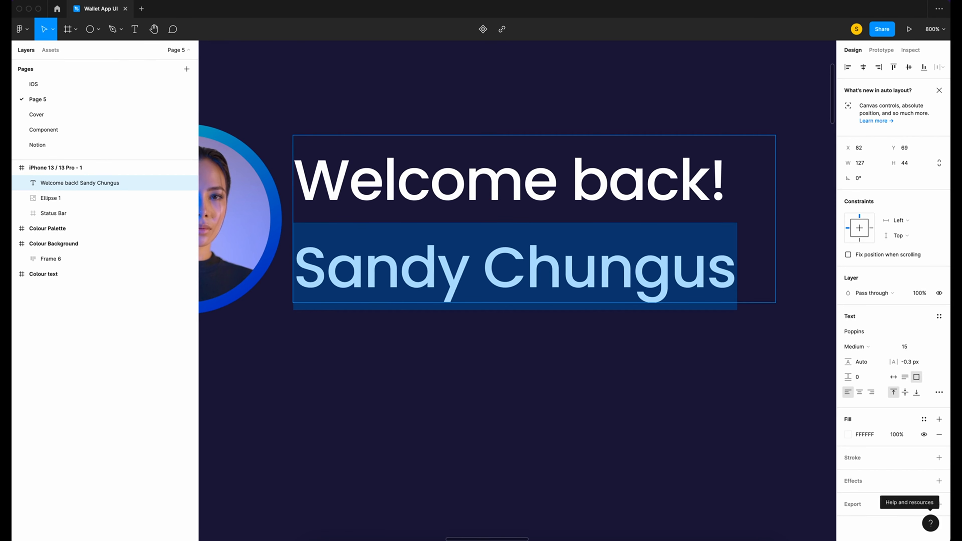
pyautogui.click(866, 350)
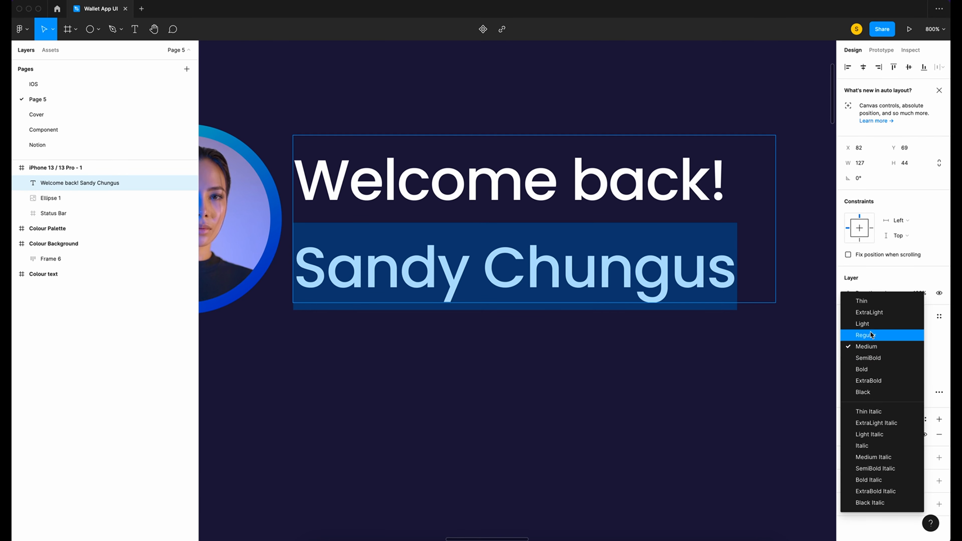
pyautogui.click(869, 336)
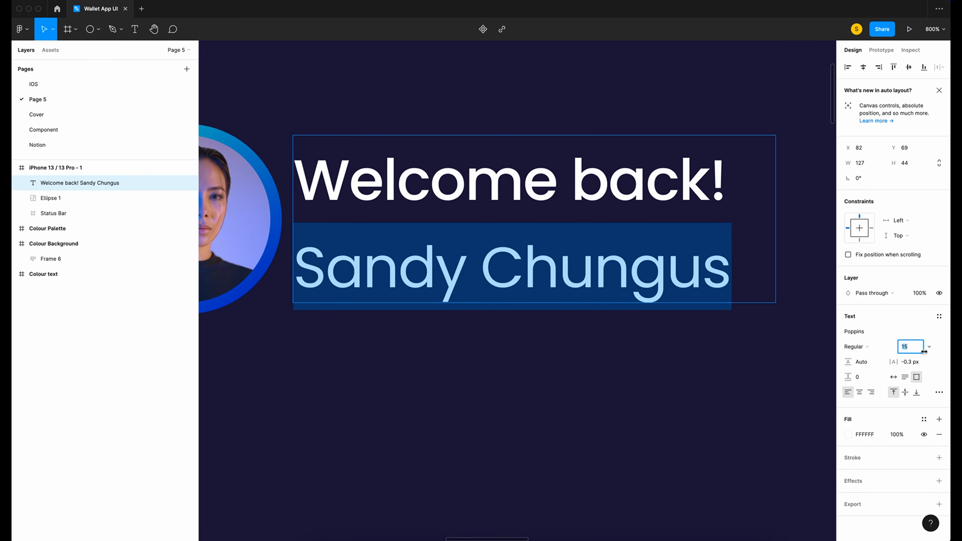
pyautogui.write('13')
pyautogui.press('Return')
# Recolour the name line to 7B78AA by sampling the swatch in the Colour text frame
pyautogui.press('-')
pyautogui.press('-')
pyautogui.press('-')
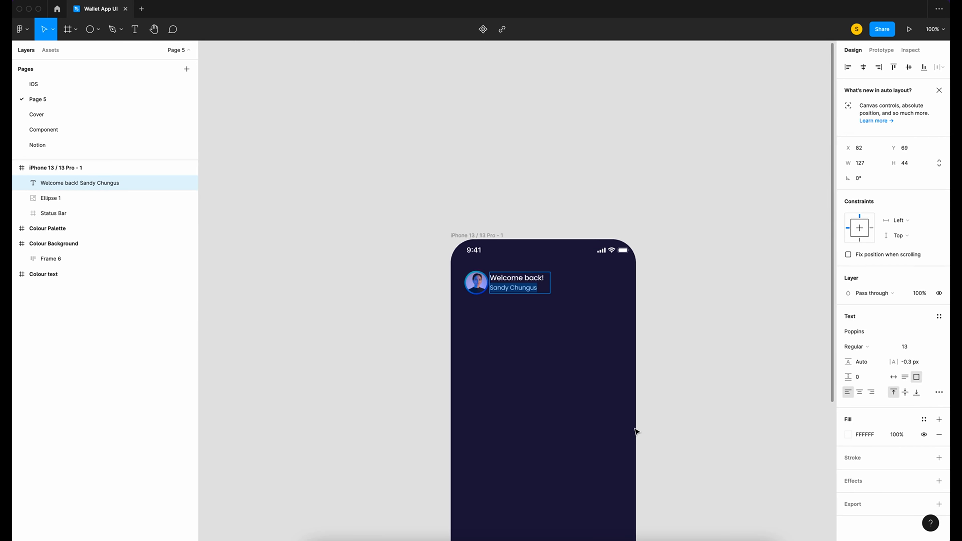
pyautogui.scroll(-10, 638, 432)
pyautogui.scroll(3, 638, 432)
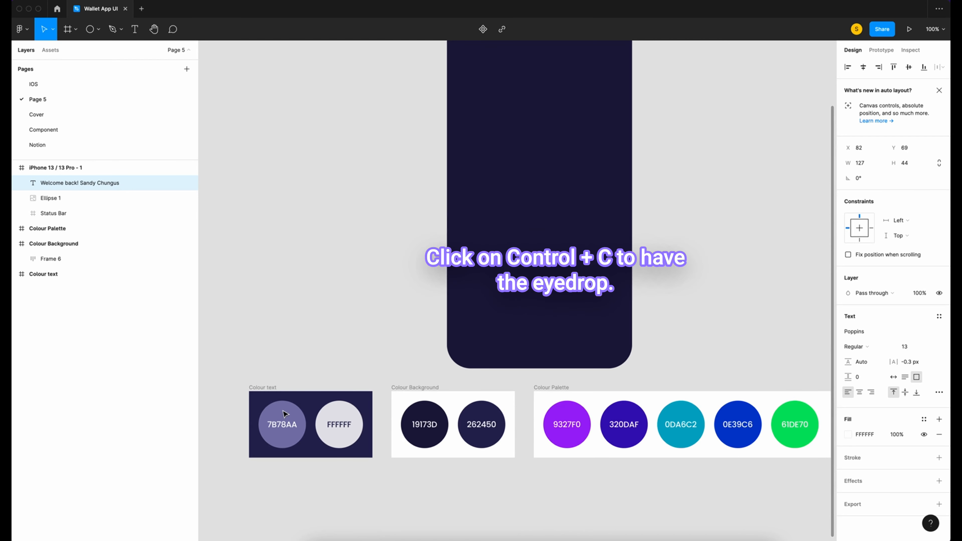
pyautogui.hotkey('ctrl', 'c')
pyautogui.click(285, 414)
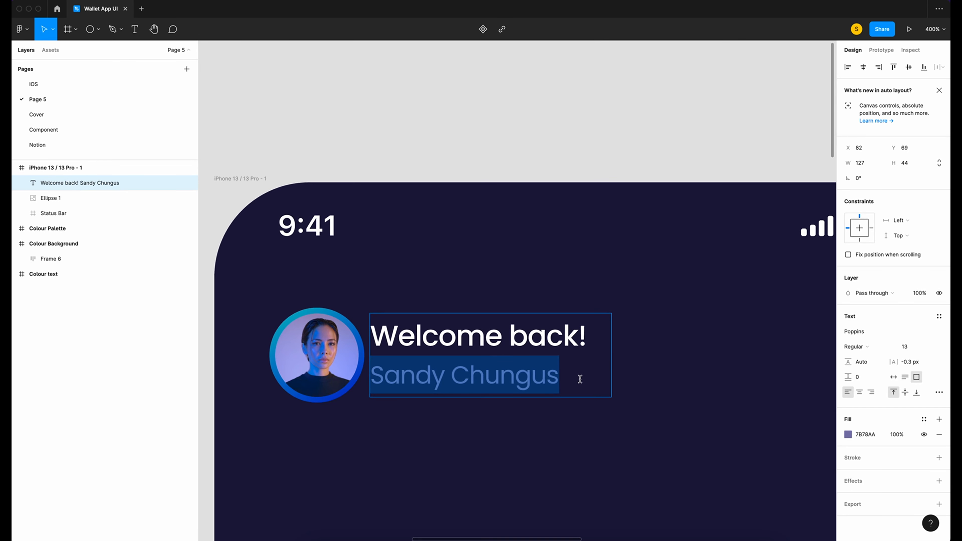
# Reduce the fill opacity of the "Welcome back!" line to 87%
pyautogui.click(581, 375)
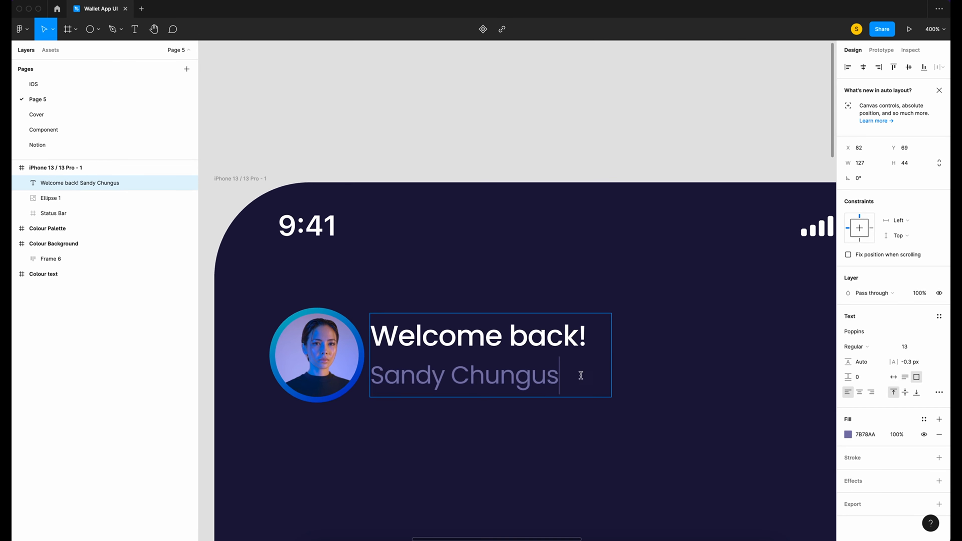
pyautogui.moveTo(590, 337); pyautogui.dragTo(368, 329)
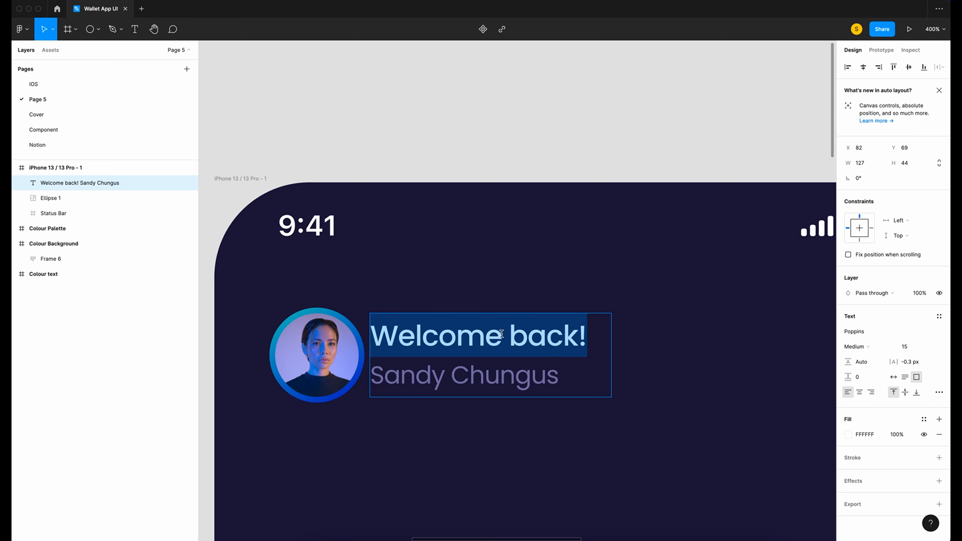
pyautogui.click(898, 436)
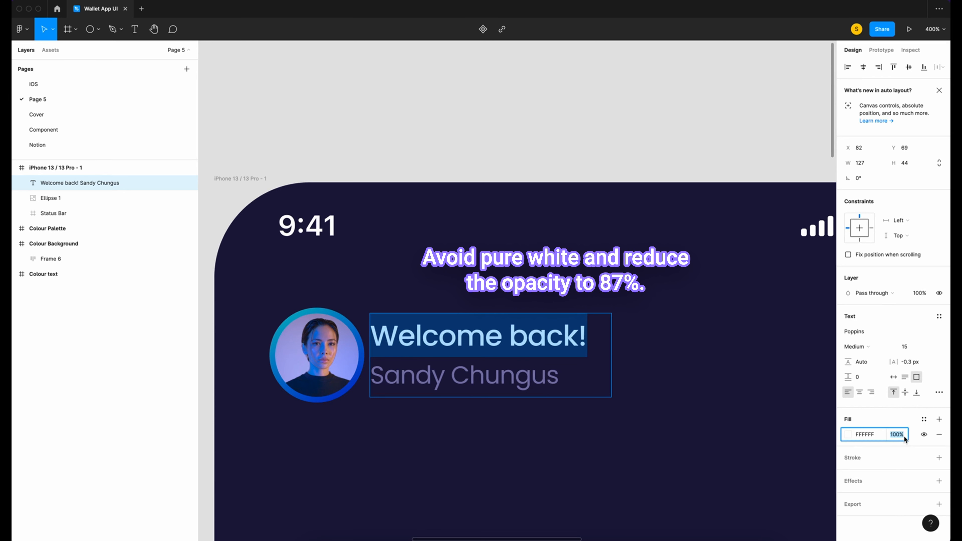
pyautogui.write('87')
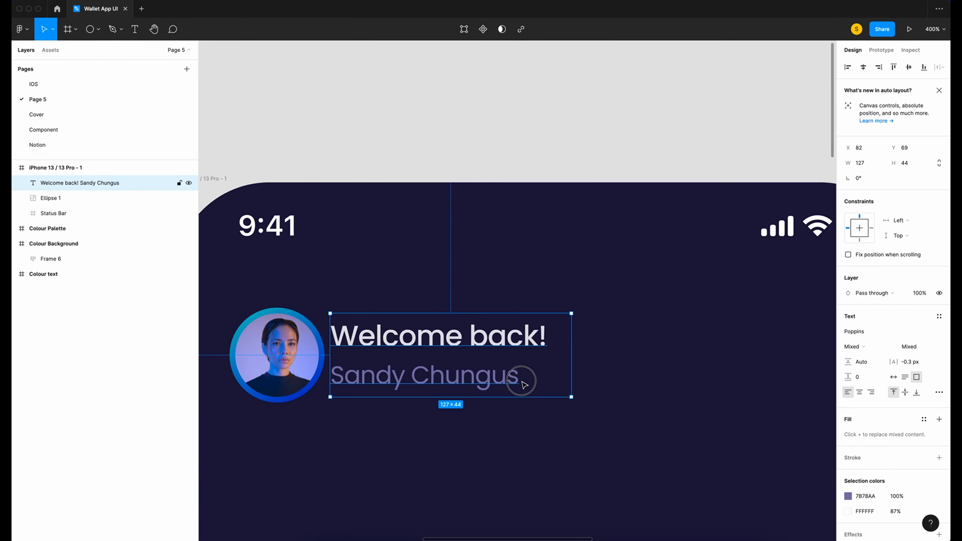
# Set the greeting text box to auto height and deselect it
pyautogui.doubleClick(523, 382)
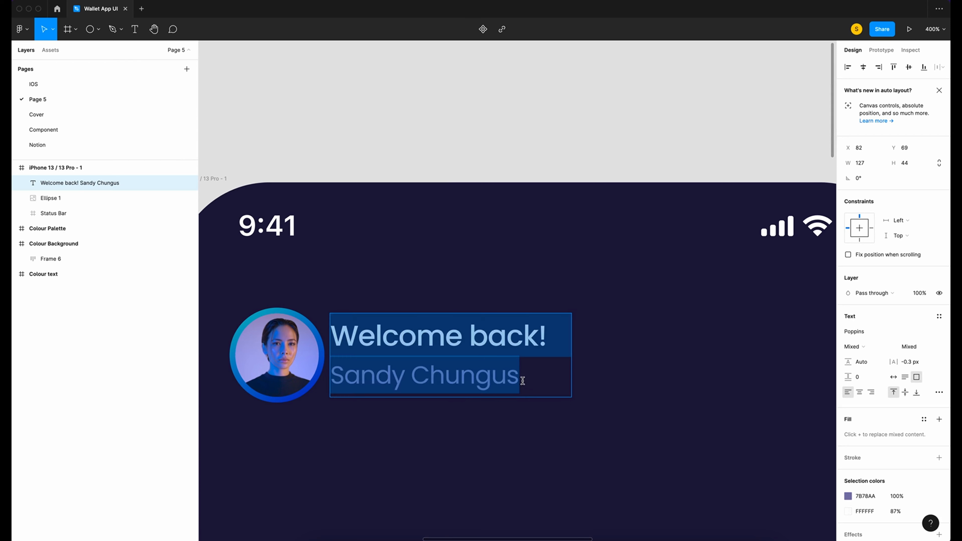
pyautogui.click(906, 377)
pyautogui.click(679, 416)
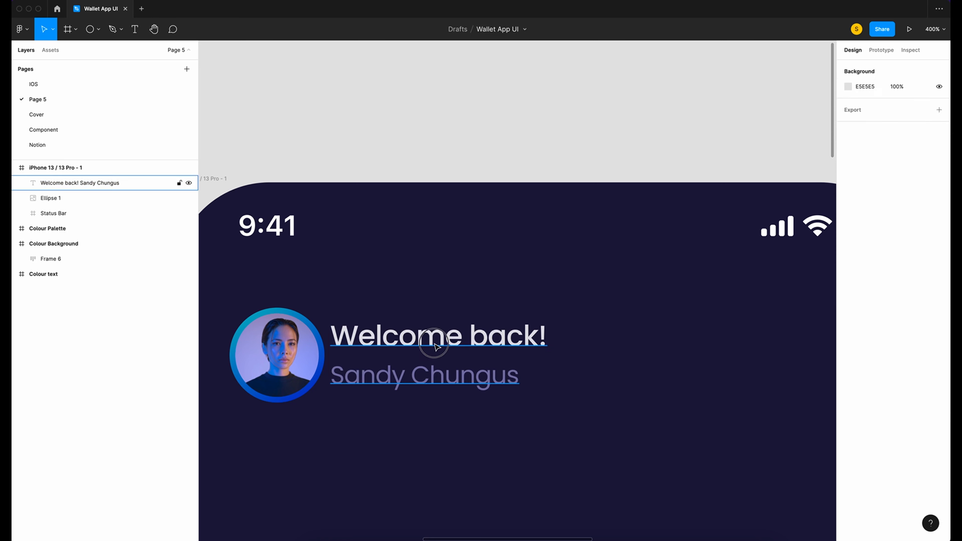
# Nudge the greeting text right to X 89, checking its spacing from the avatar, and deselect it
pyautogui.click(435, 345)
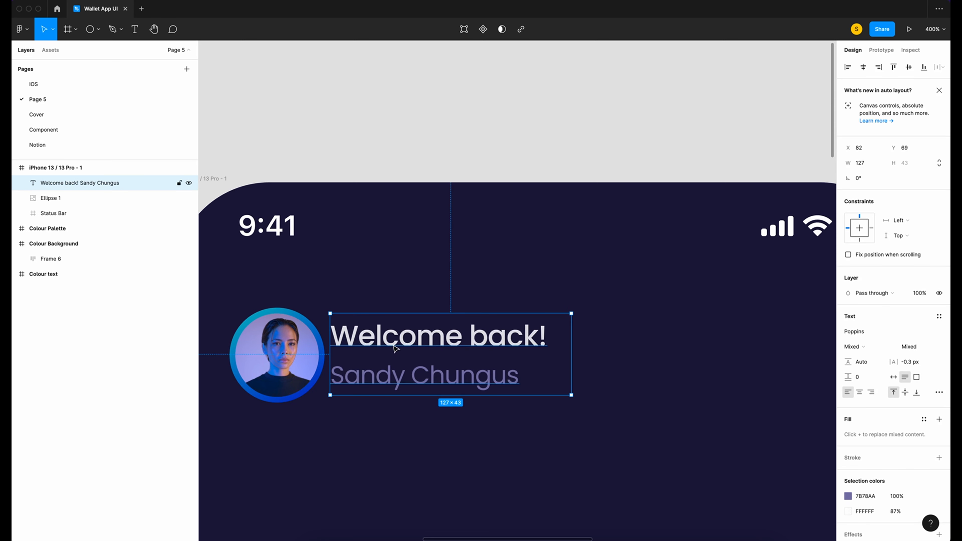
pyautogui.press('alt')
pyautogui.hscroll(-1, 322, 358)
pyautogui.press('Right')
pyautogui.press('Right')
pyautogui.press('Right')
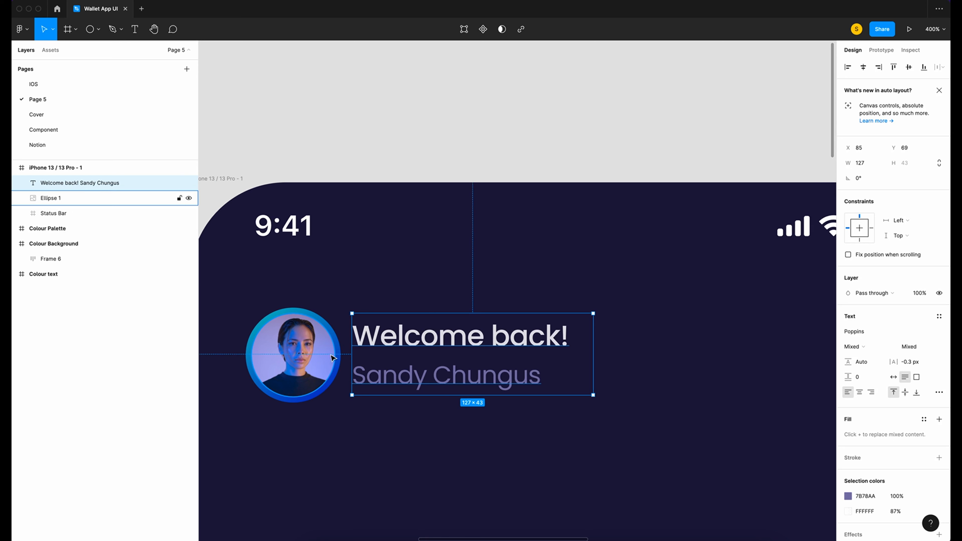
pyautogui.press('alt')
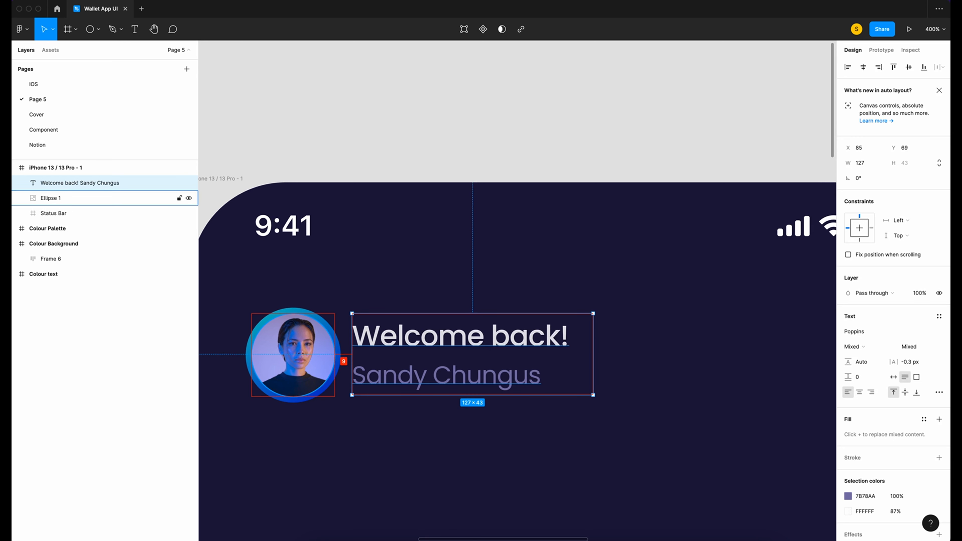
pyautogui.press('Right')
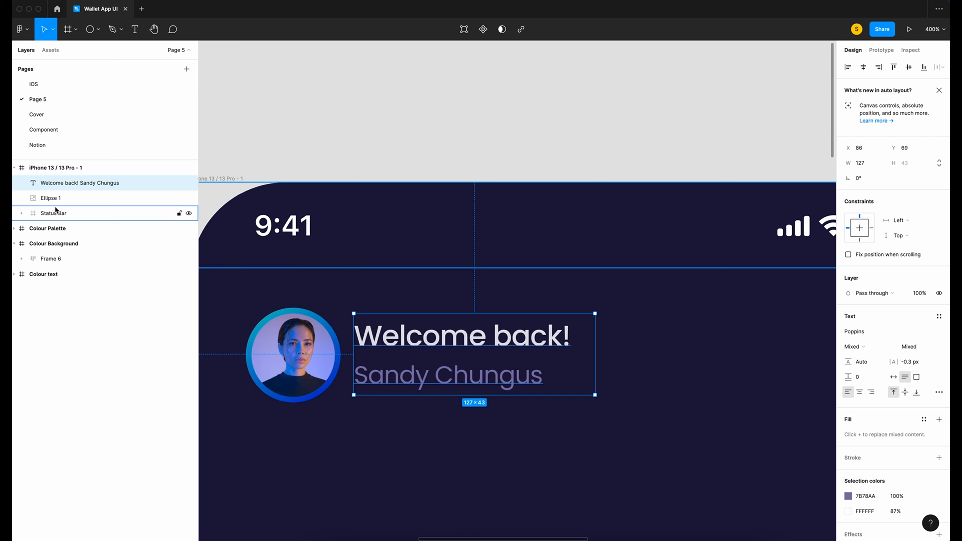
pyautogui.press('alt')
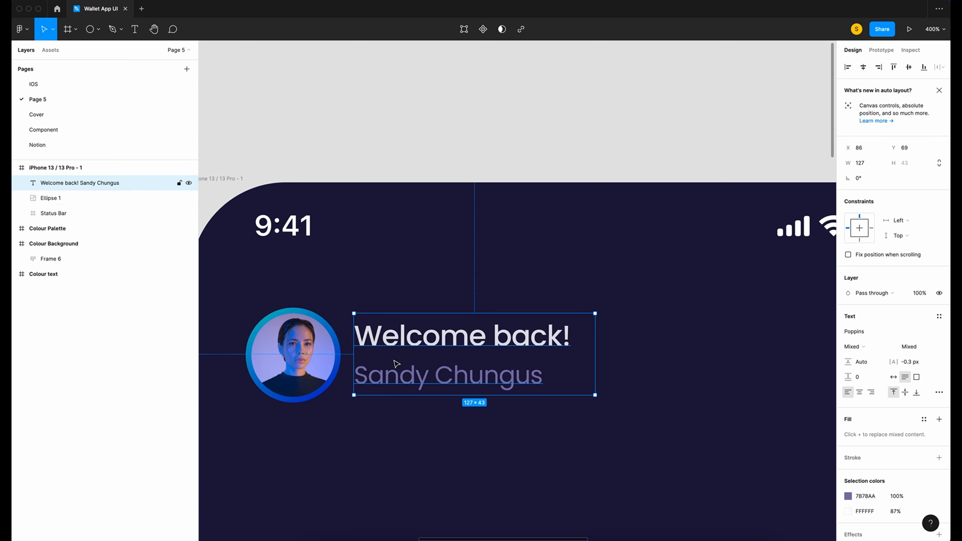
pyautogui.press('Right')
pyautogui.press('Right')
pyautogui.press('Right')
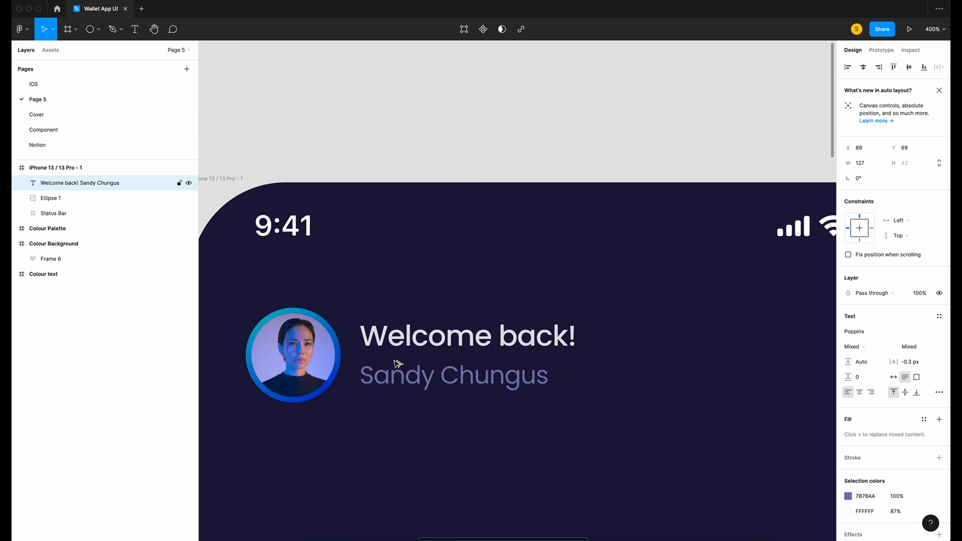
pyautogui.press('alt')
pyautogui.click(582, 271)
# Copy the bell and vertical-dots icons from the Component page into the iPhone frame on Page 5, at the header's right end
pyautogui.press('super+minus')
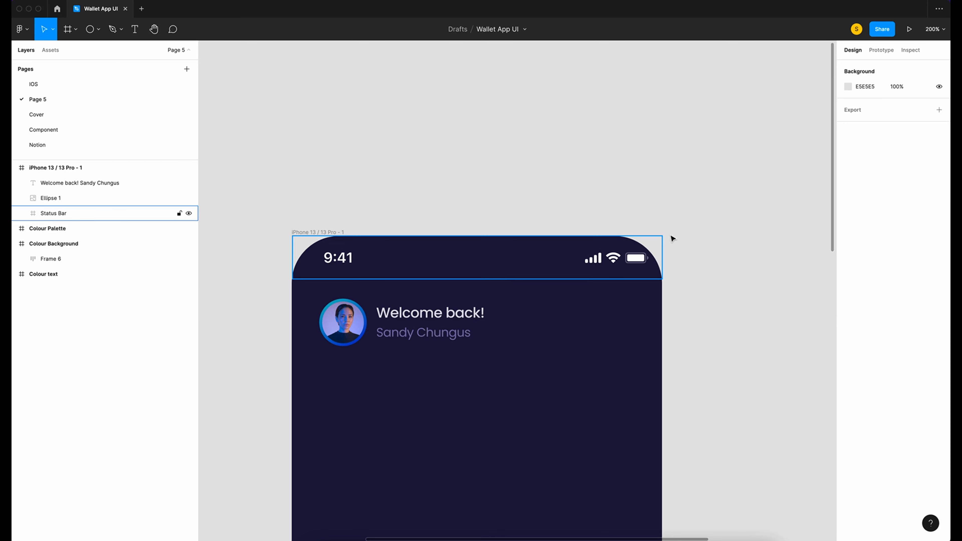
pyautogui.click(43, 129)
pyautogui.scroll(3, 318, 419)
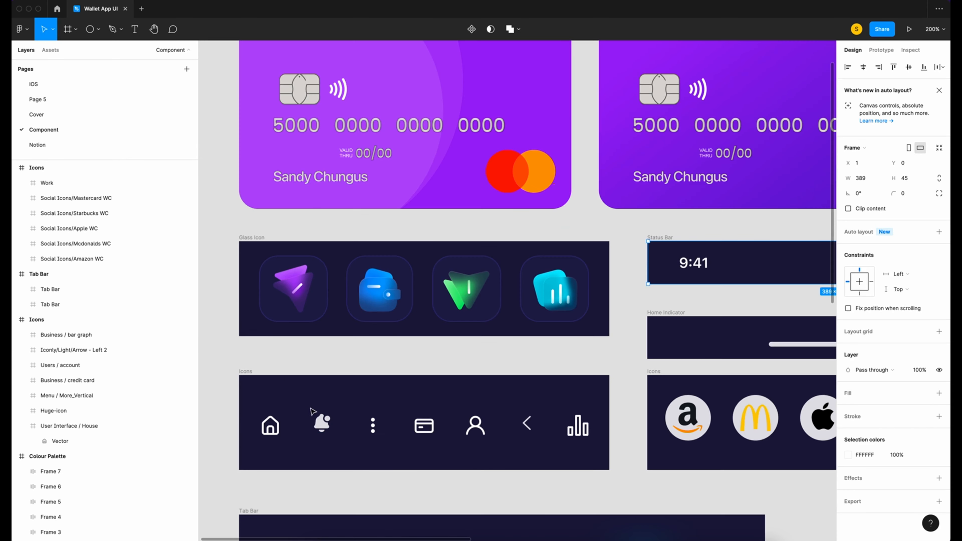
pyautogui.click(379, 451)
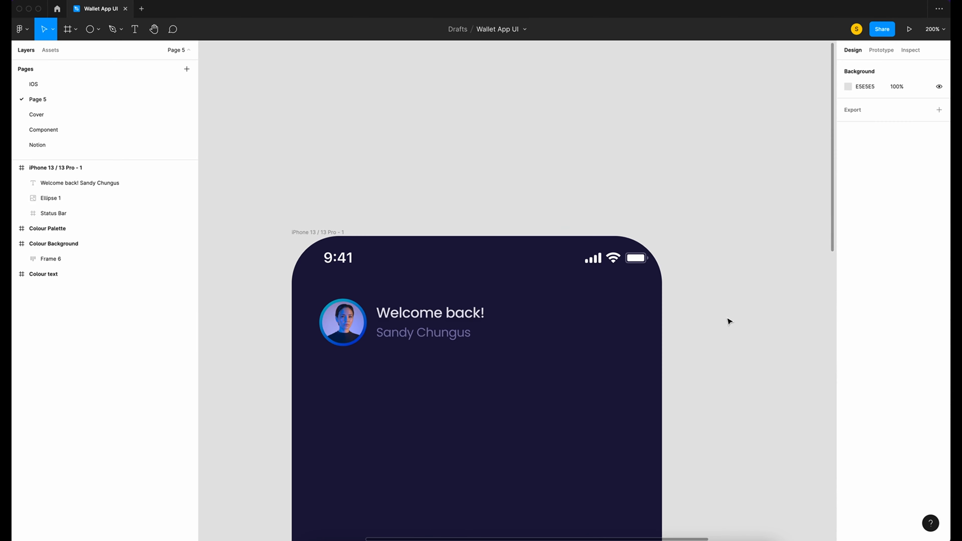
pyautogui.rightClick(729, 321)
pyautogui.click(740, 324)
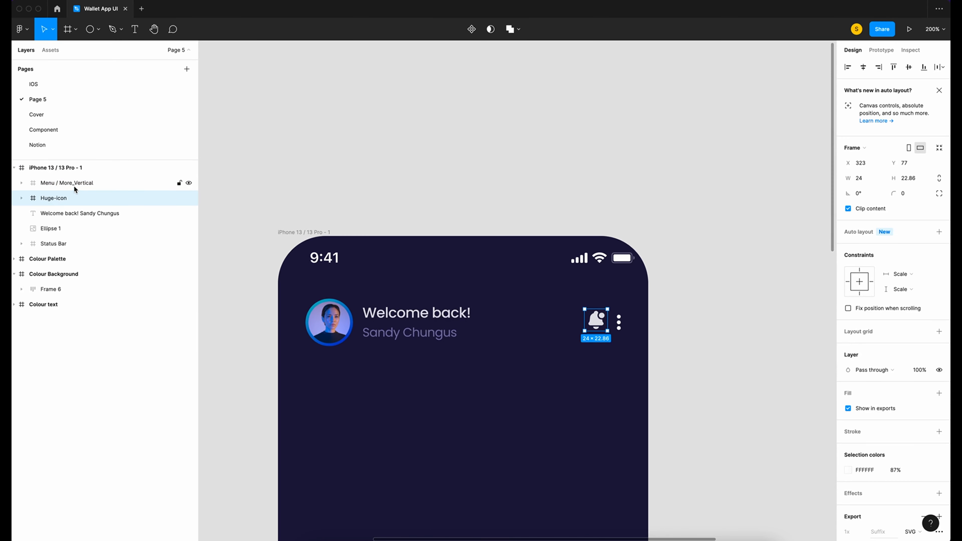
# Combine the bell and vertical-dots icons in a horizontal auto layout with 10 spacing between them
pyautogui.keyDown('shift'); pyautogui.click(74, 186); pyautogui.keyUp('shift')
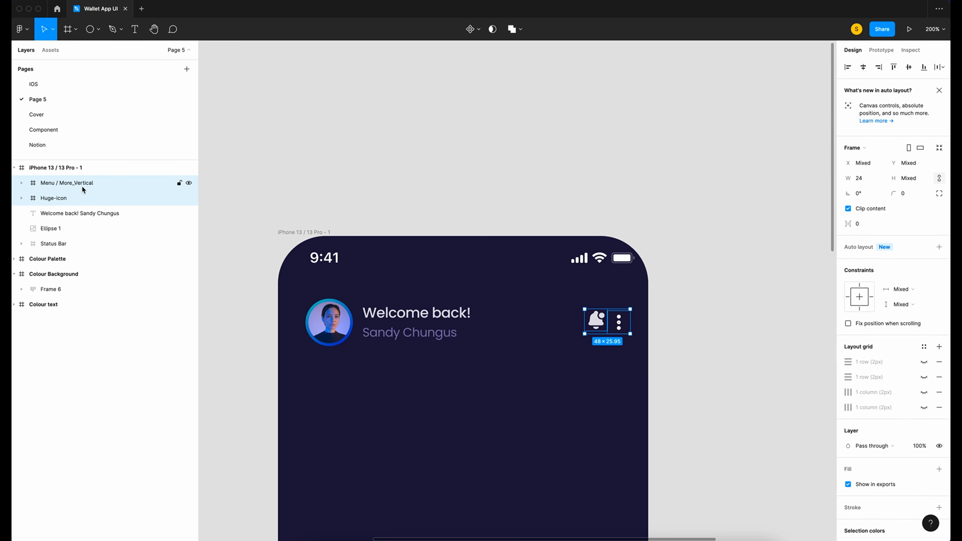
pyautogui.rightClick(604, 329)
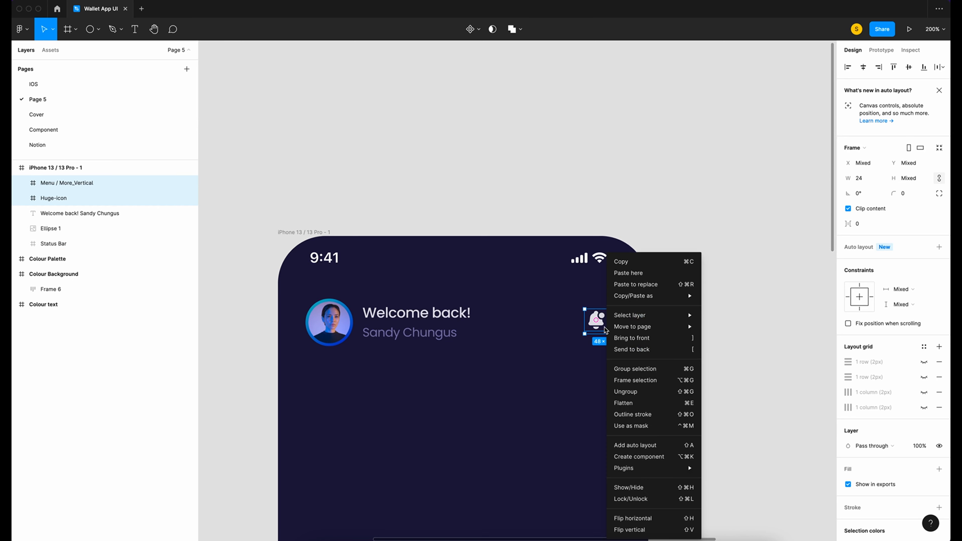
pyautogui.click(678, 447)
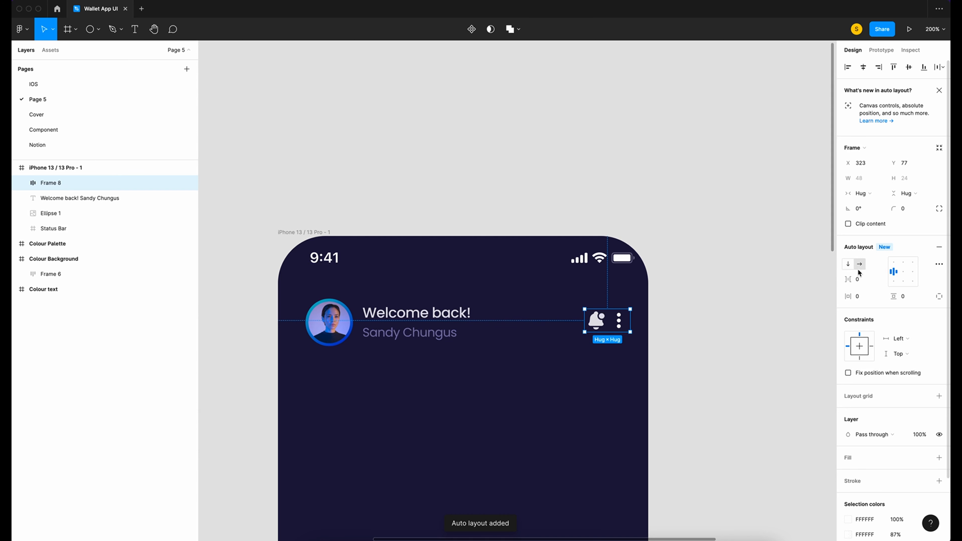
pyautogui.click(861, 280)
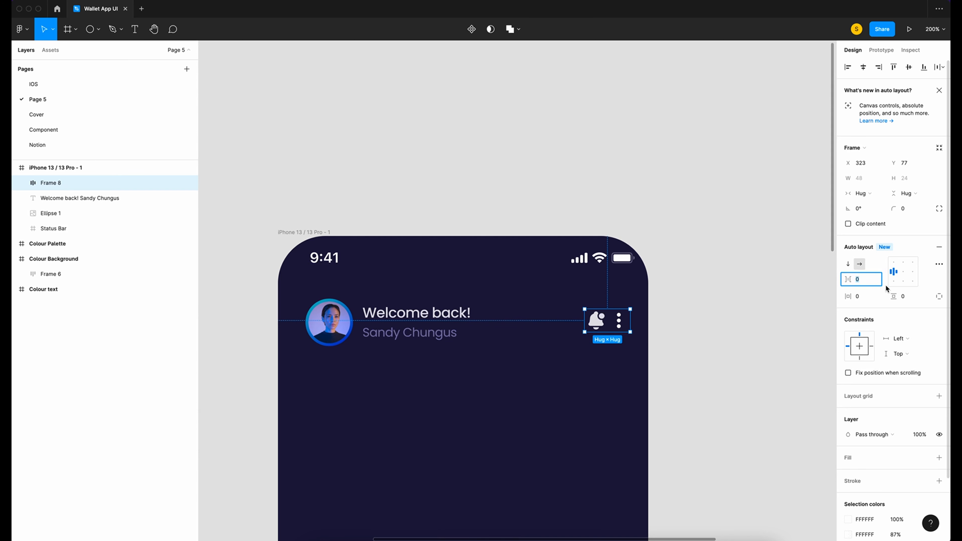
pyautogui.write('10')
pyautogui.press('Return')
# Wrap the avatar and greeting text in an auto layout, and combine it with the icon group in an outer horizontal auto layout
pyautogui.click(60, 214)
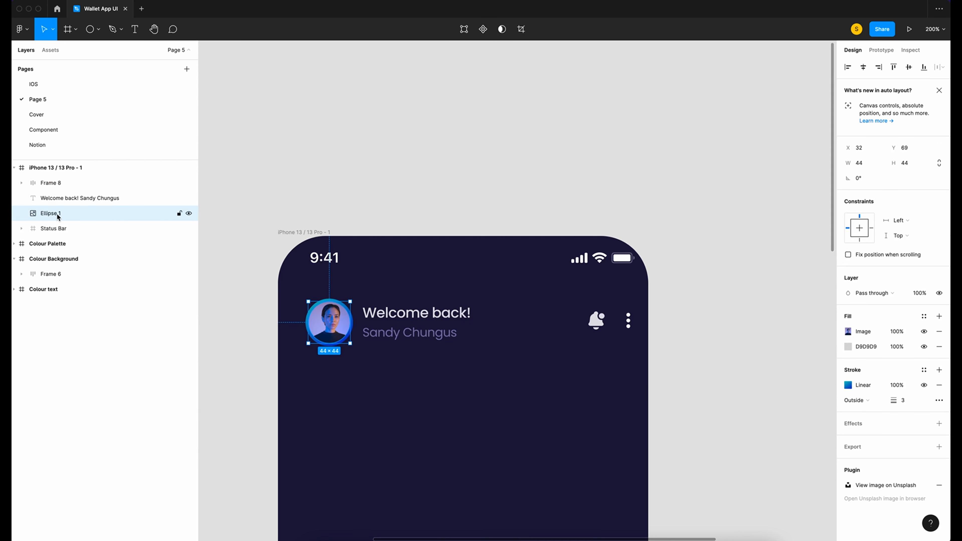
pyautogui.keyDown('shift'); pyautogui.click(73, 198); pyautogui.keyUp('shift')
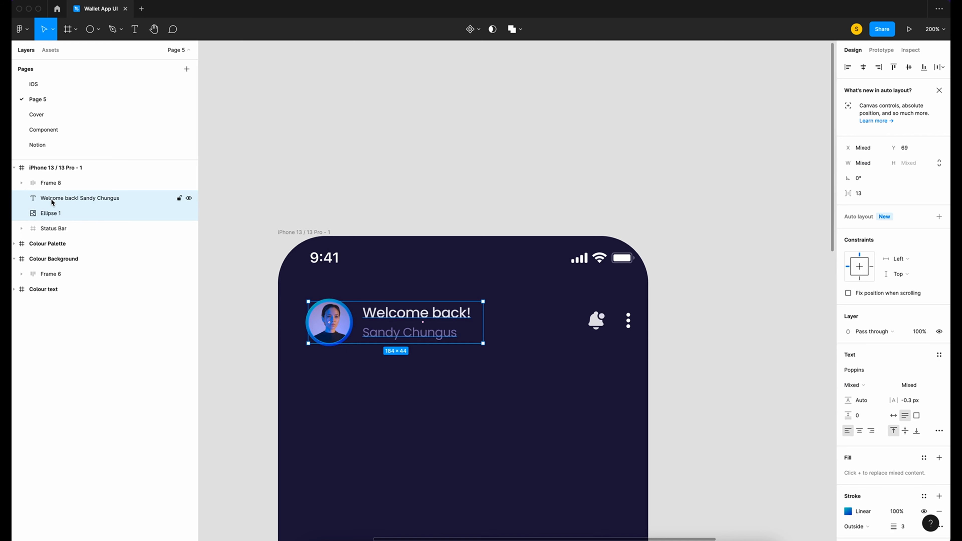
pyautogui.hotkey('shift', 'a')
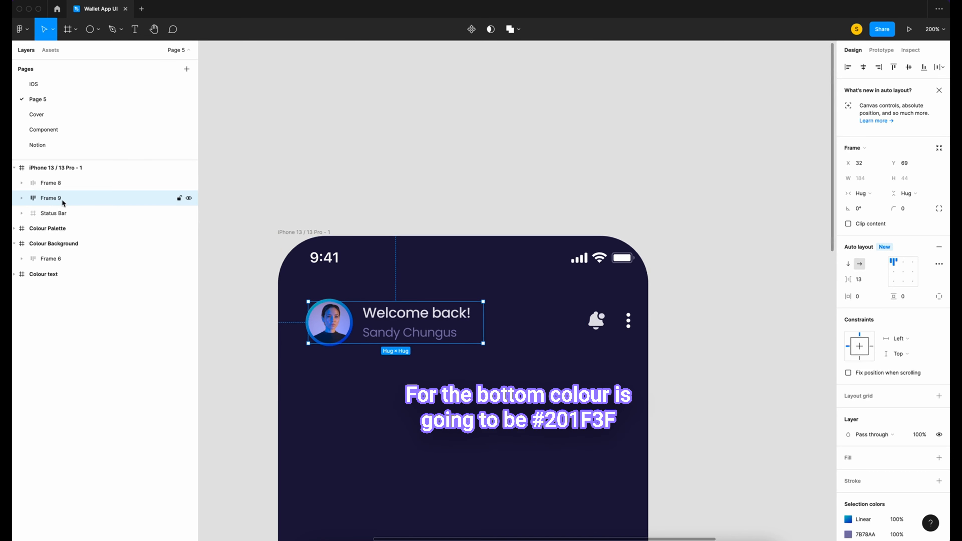
pyautogui.keyDown('shift'); pyautogui.click(59, 184); pyautogui.keyUp('shift')
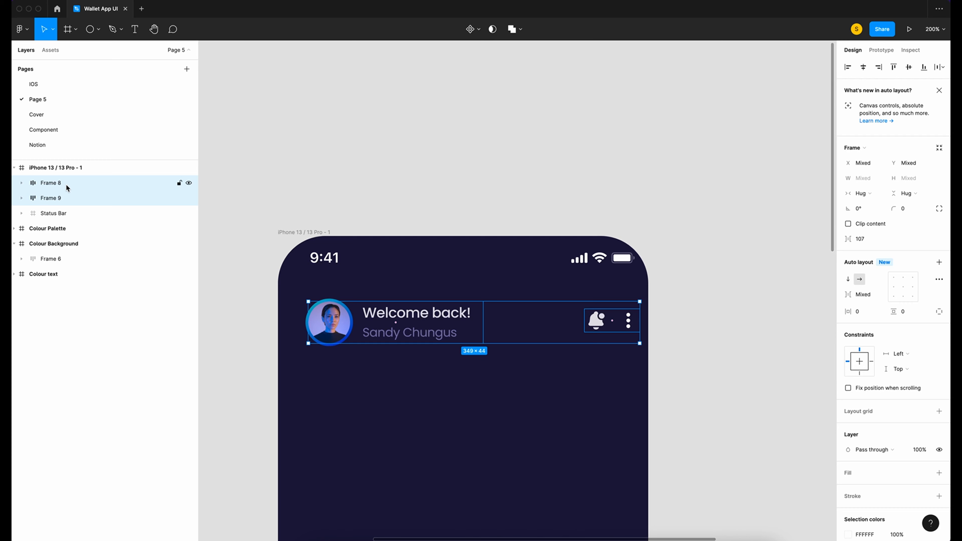
pyautogui.hotkey('shift', 'a')
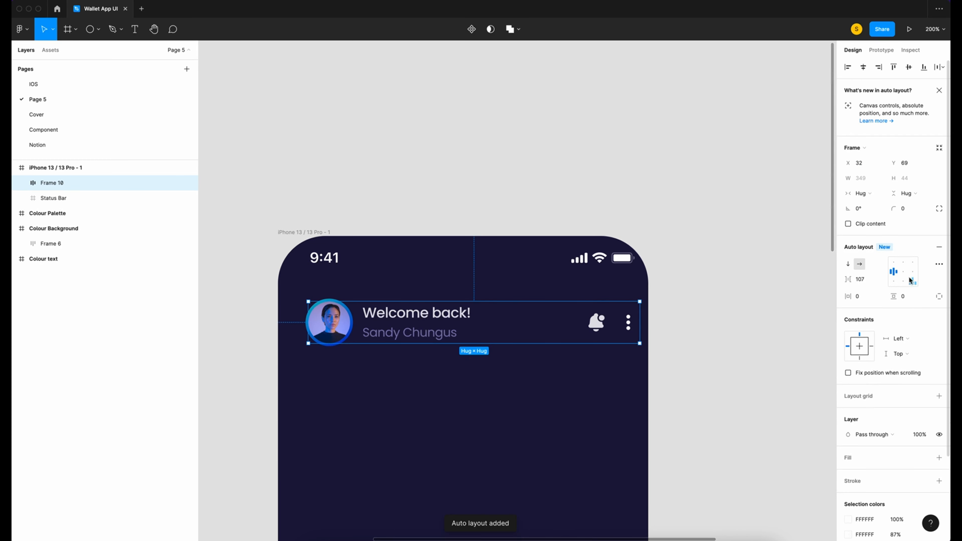
# Centre the header row horizontally in the iPhone frame, set its item spacing to 118 and check its distances to the frame edges
pyautogui.click(907, 275)
pyautogui.click(864, 68)
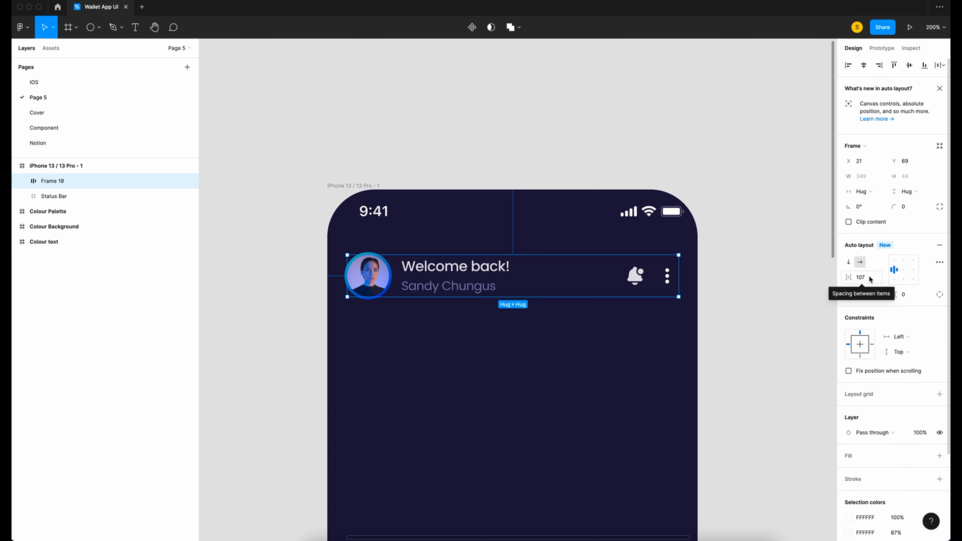
pyautogui.click(870, 279)
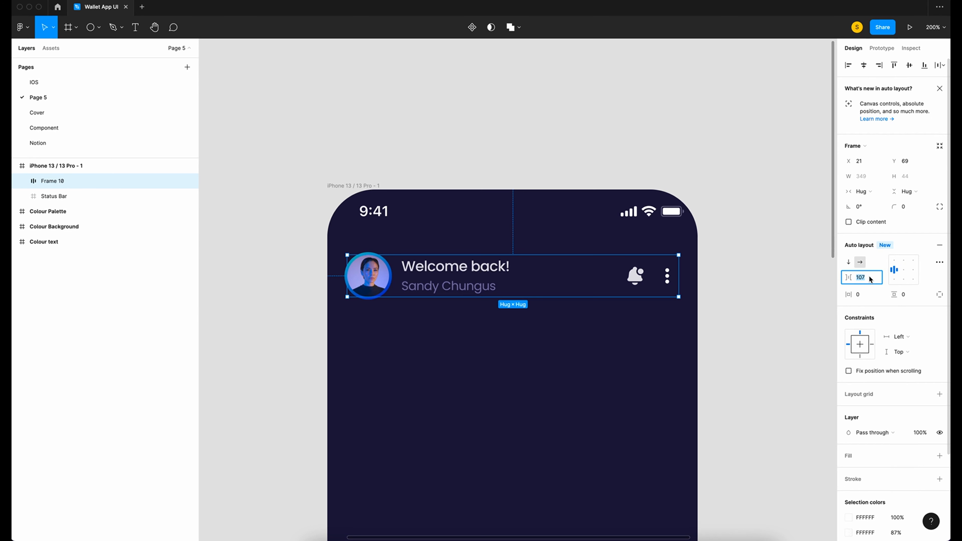
pyautogui.write('118')
pyautogui.press('Return')
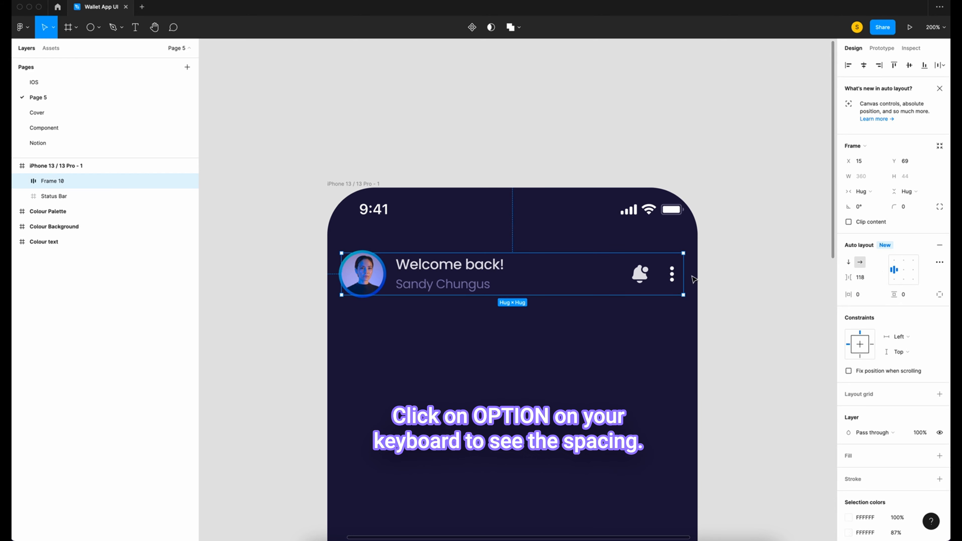
pyautogui.press('alt')
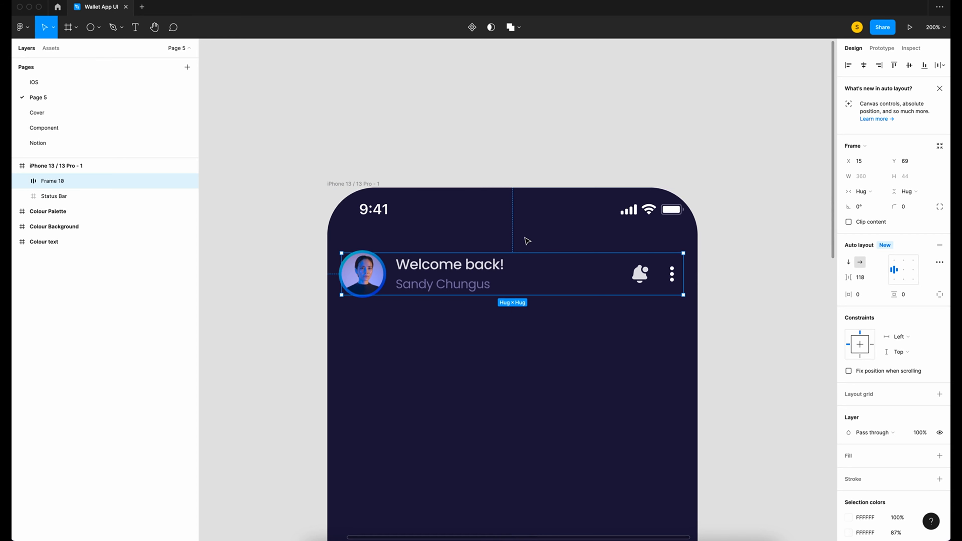
pyautogui.press('alt')
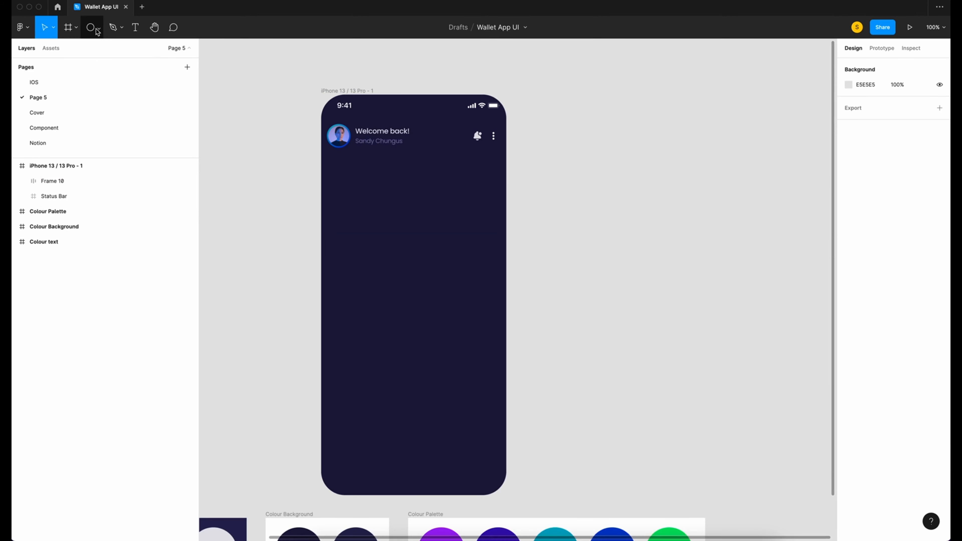
# Draw a rectangle on the empty canvas beside the iPhone frame and size it to 390 × 798
pyautogui.click(97, 29)
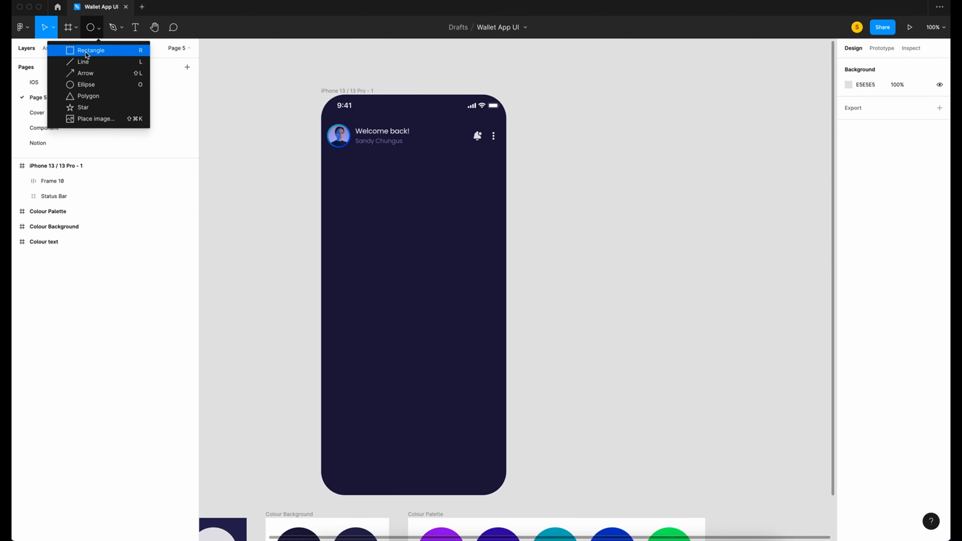
pyautogui.click(144, 56)
pyautogui.moveTo(538, 113); pyautogui.dragTo(707, 470)
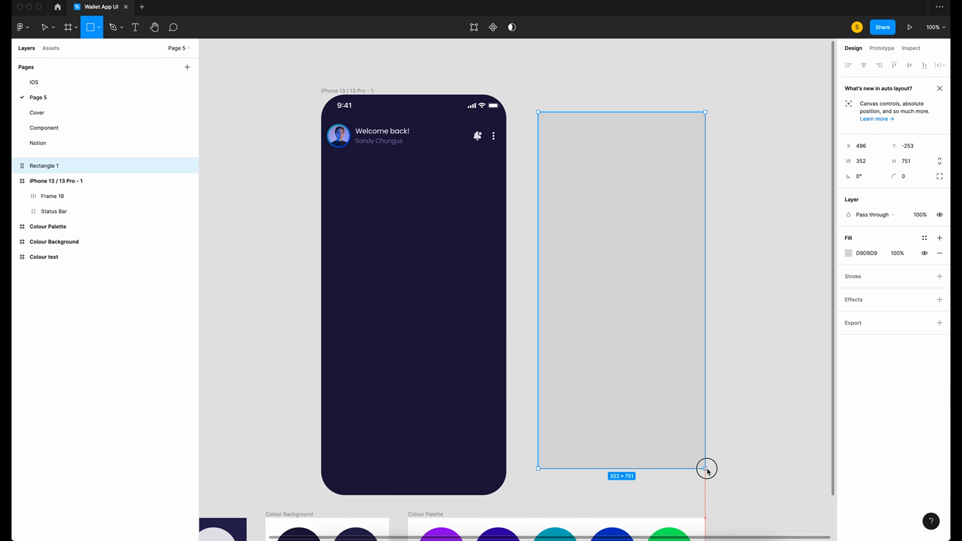
pyautogui.click(861, 161)
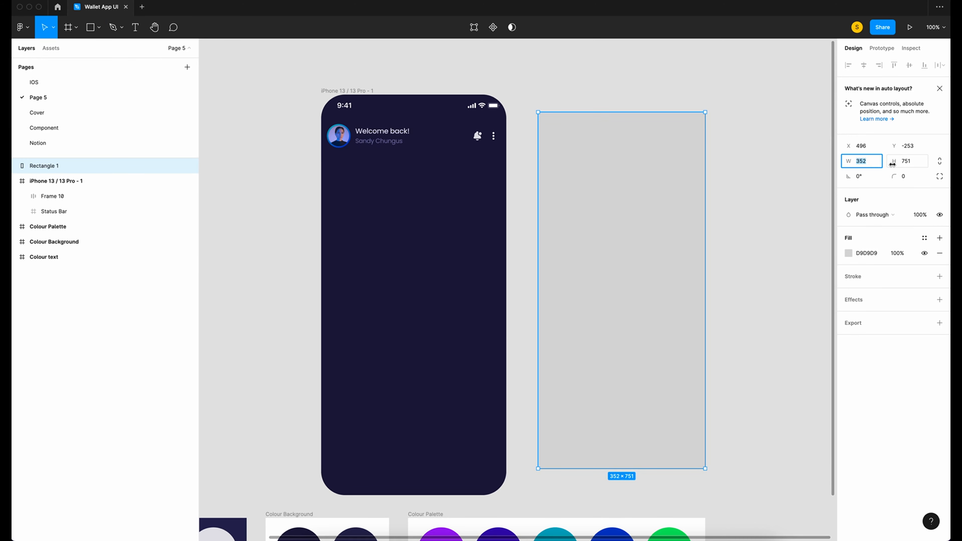
pyautogui.write('390')
pyautogui.click(916, 163)
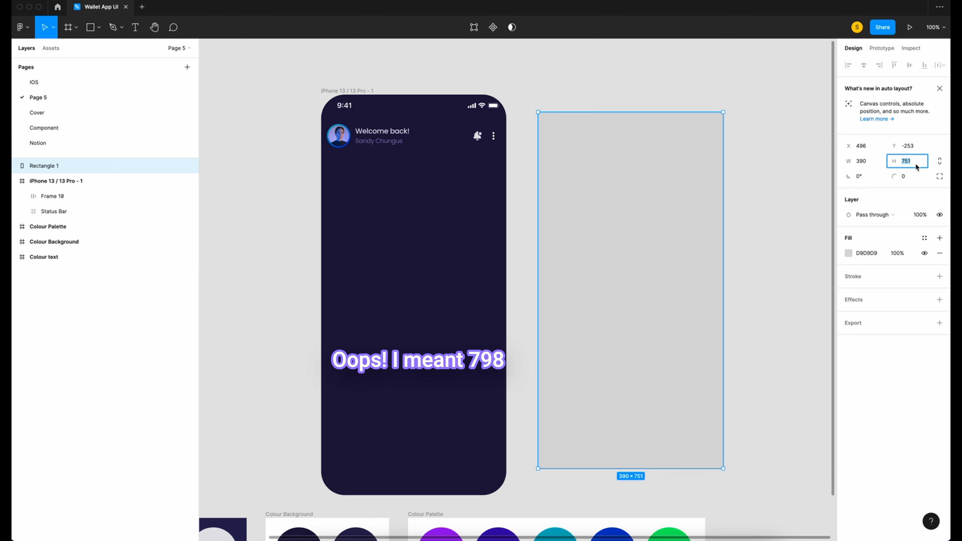
pyautogui.write('798')
pyautogui.press('Return')
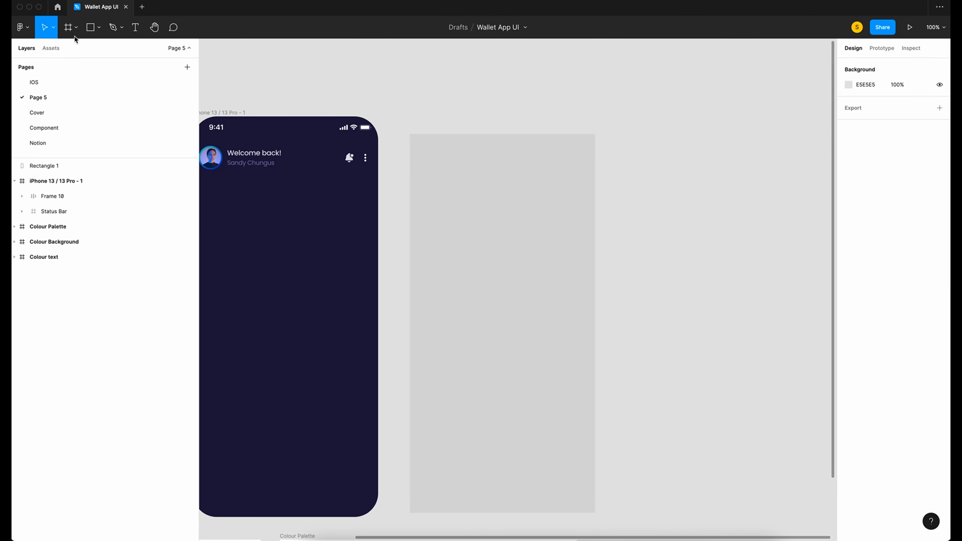
# Draw an ellipse on the canvas beside the grey rectangle and size it to a 259 × 259 circle
pyautogui.click(98, 27)
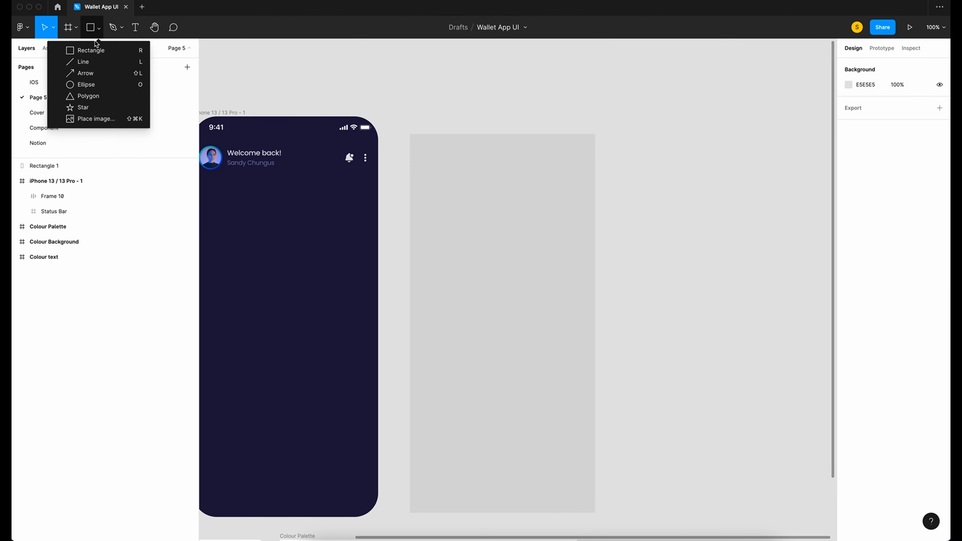
pyautogui.click(99, 85)
pyautogui.moveTo(652, 196); pyautogui.dragTo(784, 313)
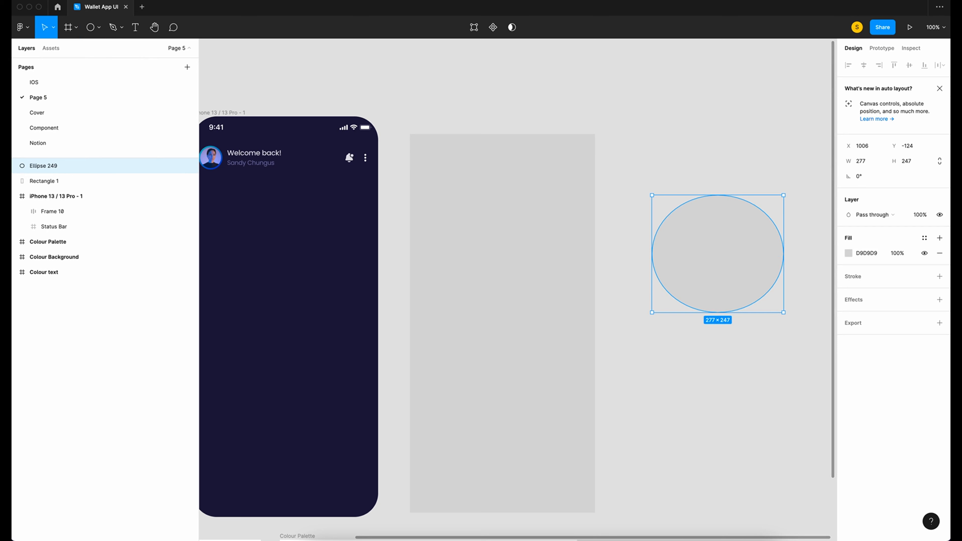
pyautogui.click(875, 163)
pyautogui.write('259')
pyautogui.click(922, 165)
pyautogui.write('259')
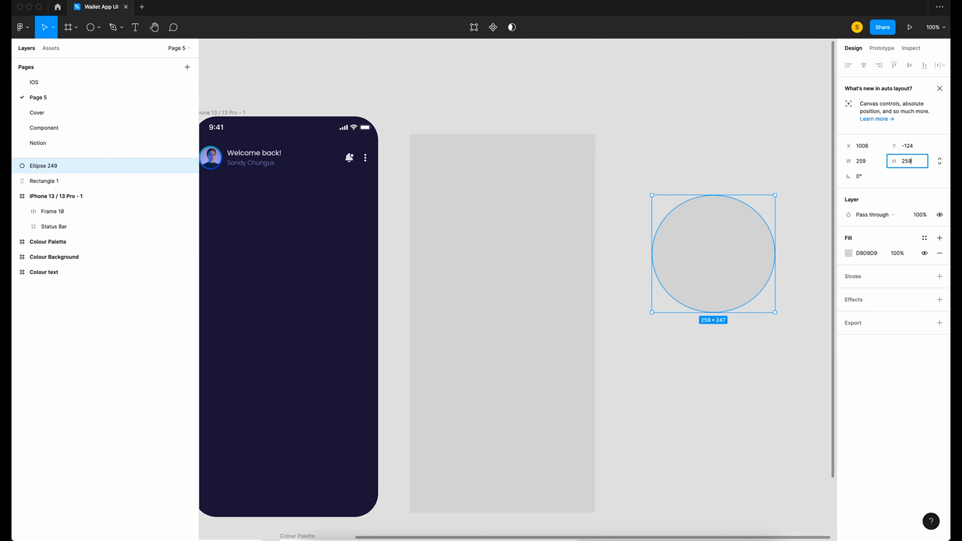
pyautogui.press('Return')
# Recolour the circle, trying red FF0000 and settling on cyan 00D7FF from the document colours
pyautogui.click(849, 253)
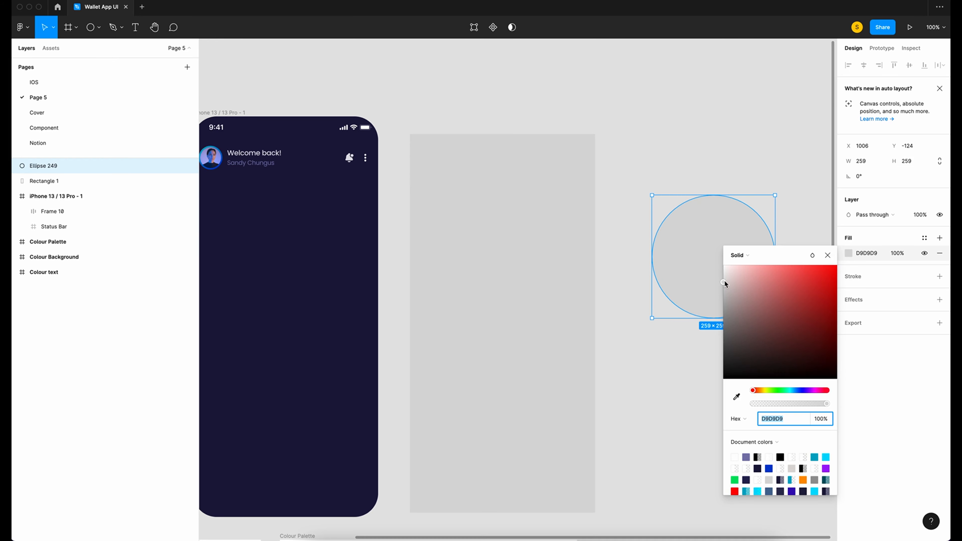
pyautogui.moveTo(724, 282); pyautogui.dragTo(806, 188)
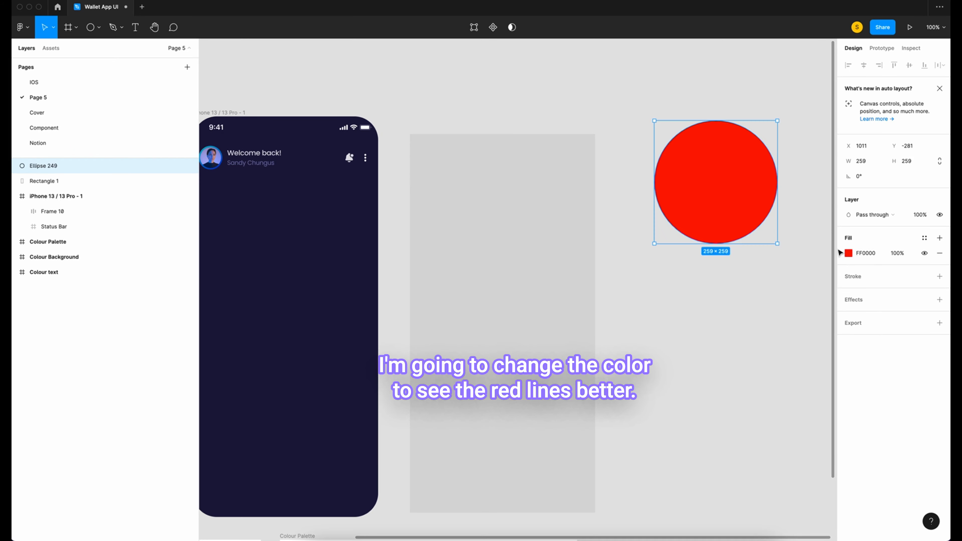
pyautogui.click(848, 253)
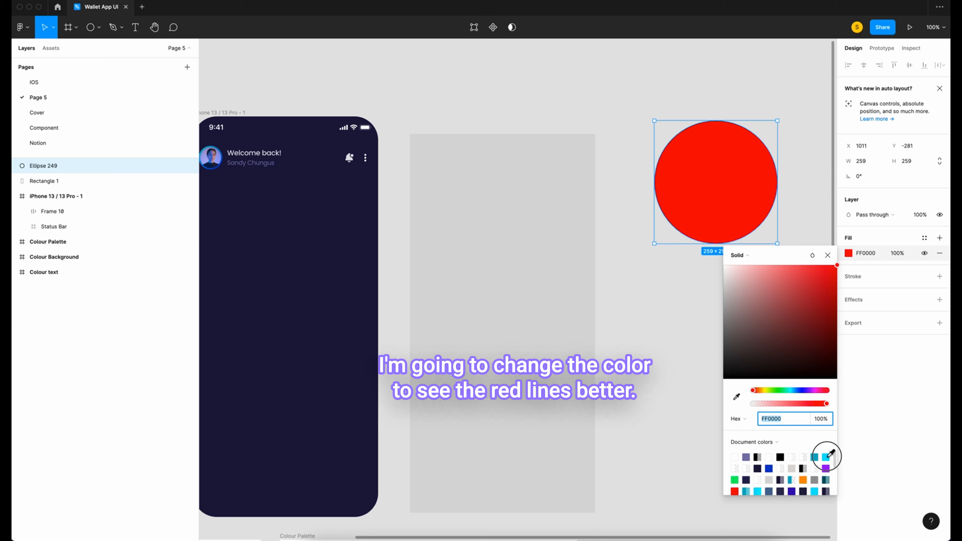
pyautogui.click(826, 457)
pyautogui.click(680, 333)
# Move the circle onto the centre of the rectangle's top edge and subtract it from the rectangle with a boolean operation
pyautogui.hscroll(-3, 622, 240)
pyautogui.moveTo(764, 203); pyautogui.dragTo(551, 153)
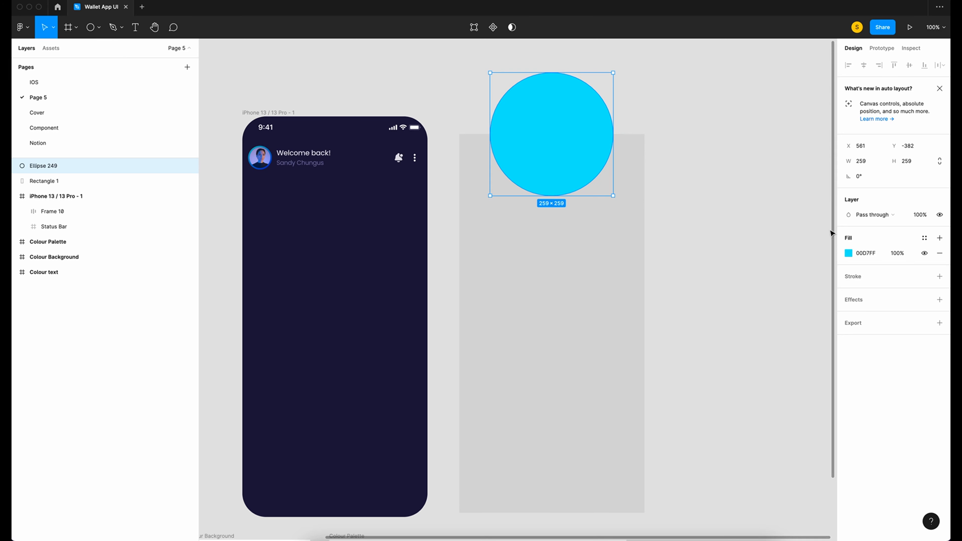
pyautogui.keyDown('shift'); pyautogui.click(46, 176); pyautogui.keyUp('shift')
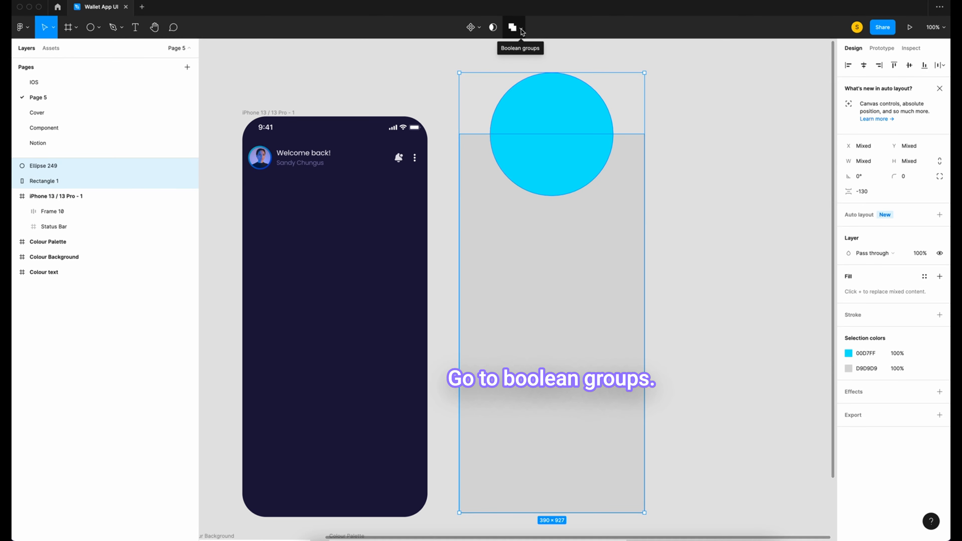
pyautogui.click(521, 29)
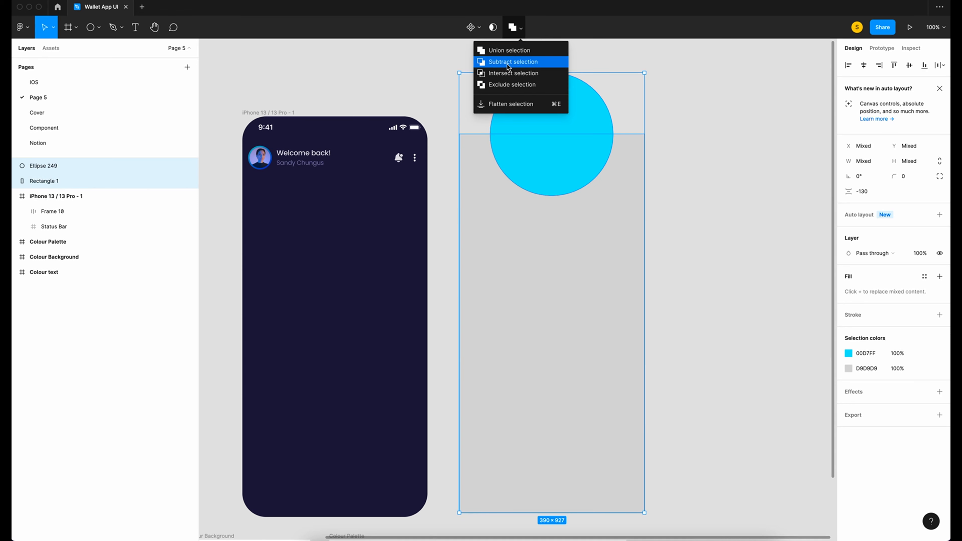
pyautogui.click(535, 64)
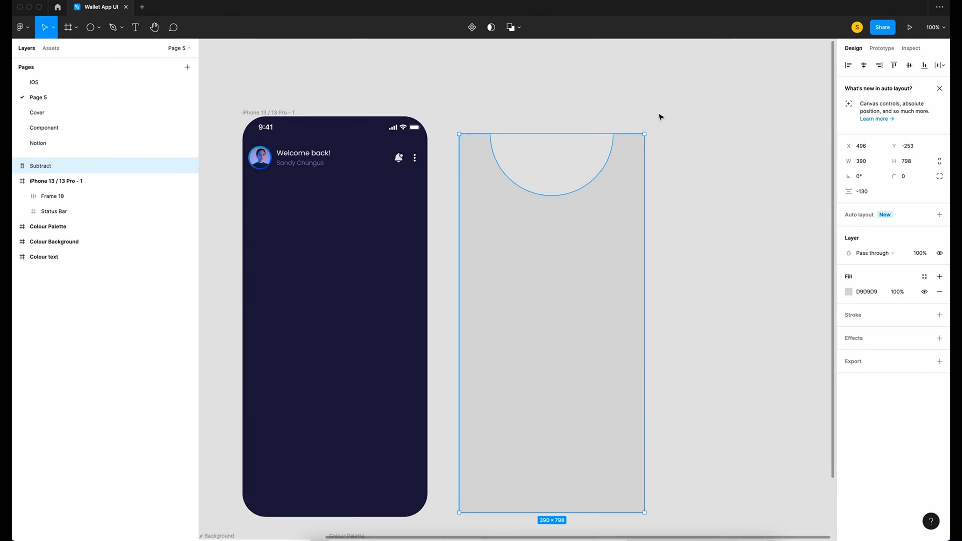
# Place the notched shape inside the iPhone frame at X 0, Y 135, and turn off the frame's content clipping
pyautogui.hscroll(-3, 661, 118)
pyautogui.scroll(2, 662, 118)
pyautogui.scroll(-4, 661, 118)
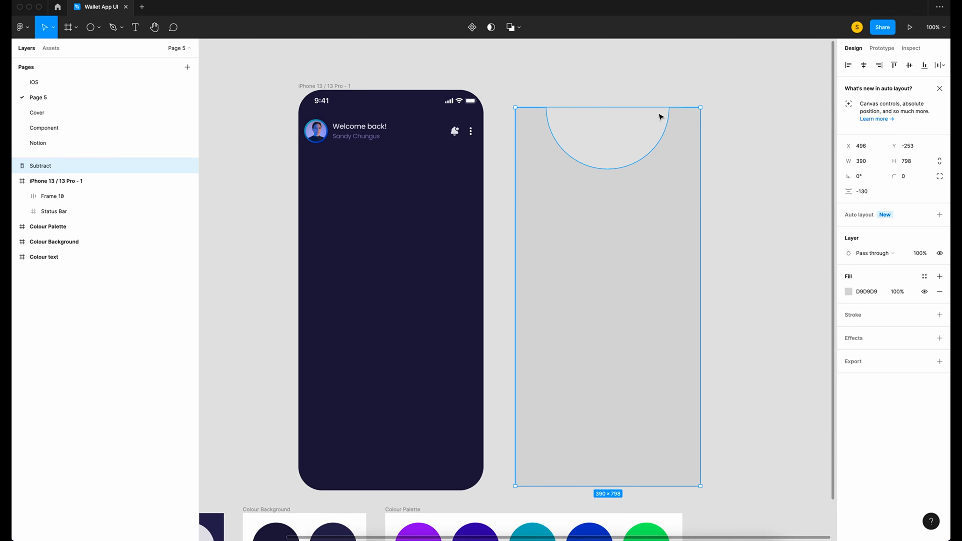
pyautogui.hscroll(-2, 661, 309)
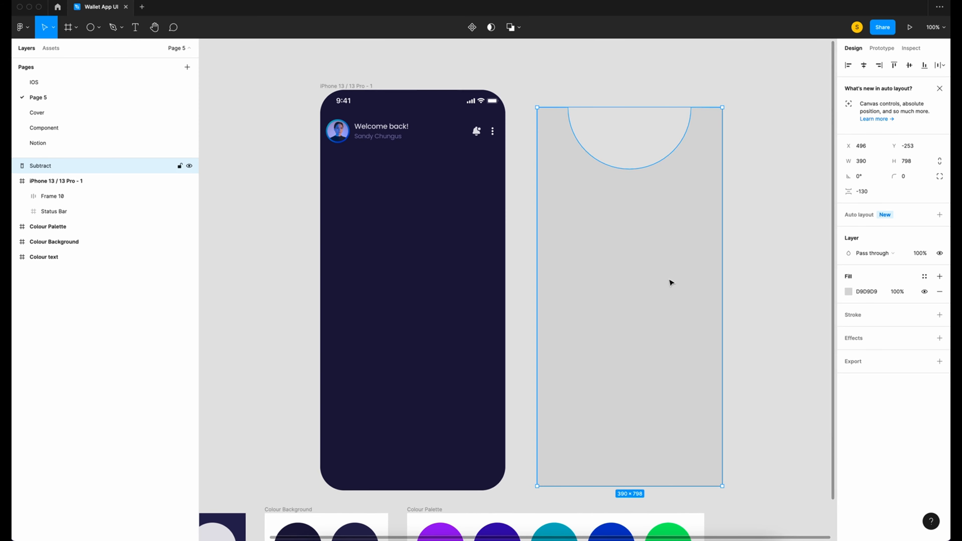
pyautogui.moveTo(671, 282); pyautogui.dragTo(452, 327)
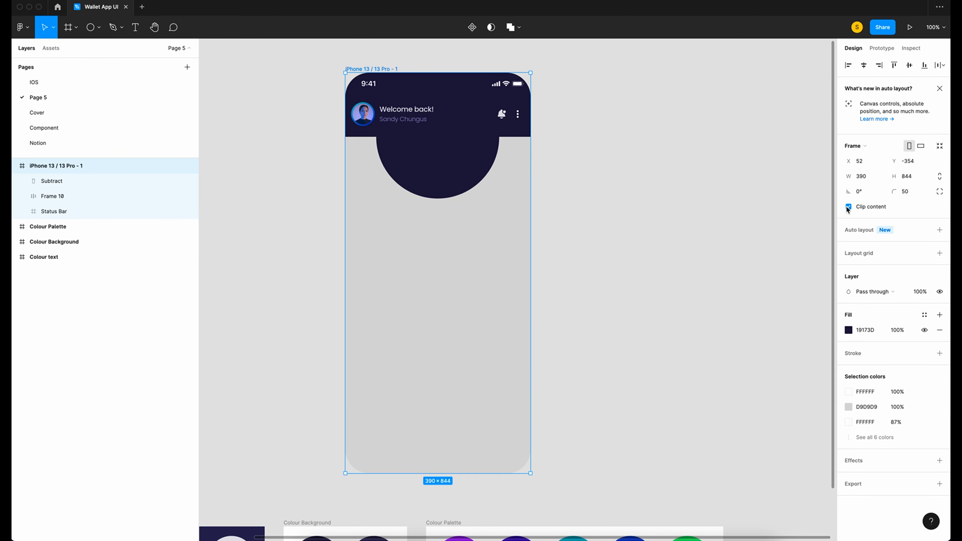
pyautogui.click(847, 207)
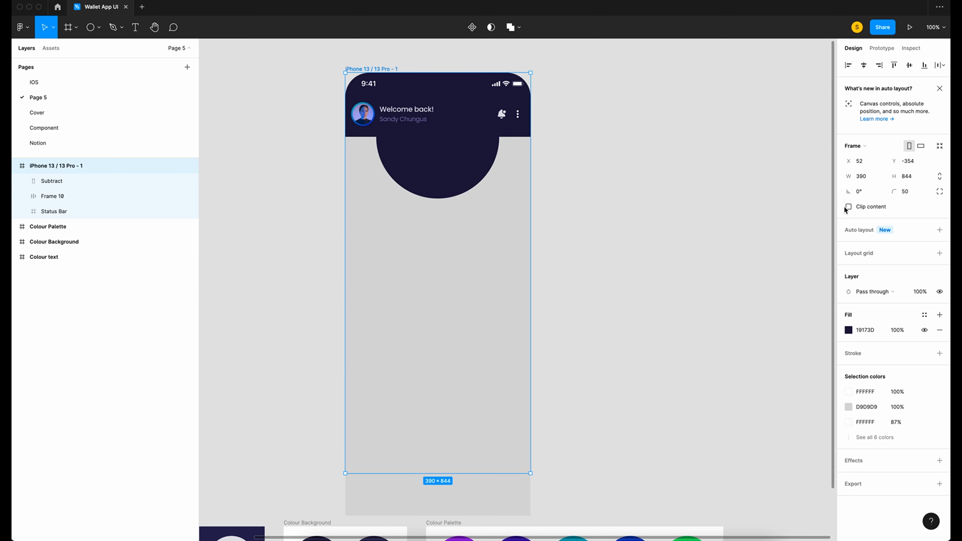
# Flatten the Subtract boolean group in the iPhone frame into a single vector shape
pyautogui.click(48, 180)
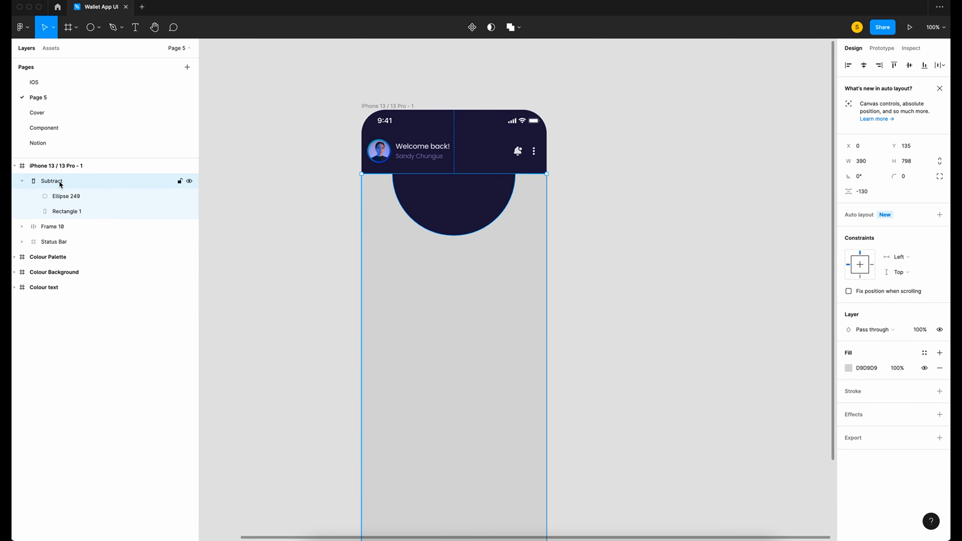
pyautogui.rightClick(60, 185)
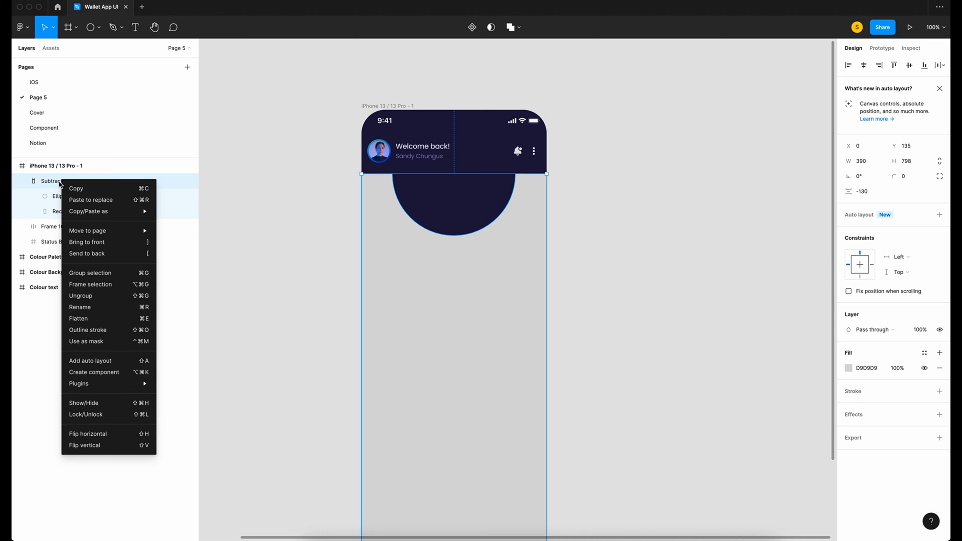
pyautogui.click(80, 321)
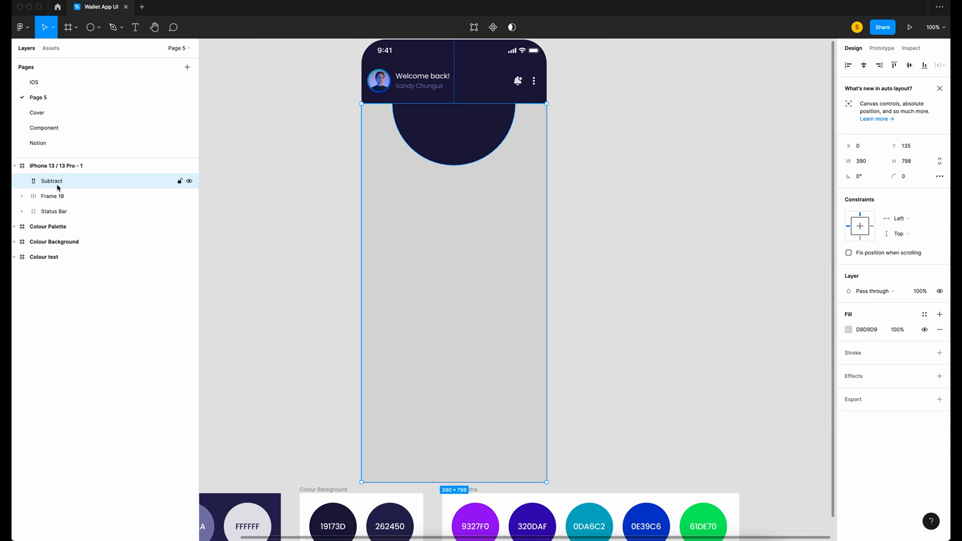
# Fill the notched shape with 262450, sampled from the swatch in the Colour Background frame
pyautogui.scroll(-3, 273, 236)
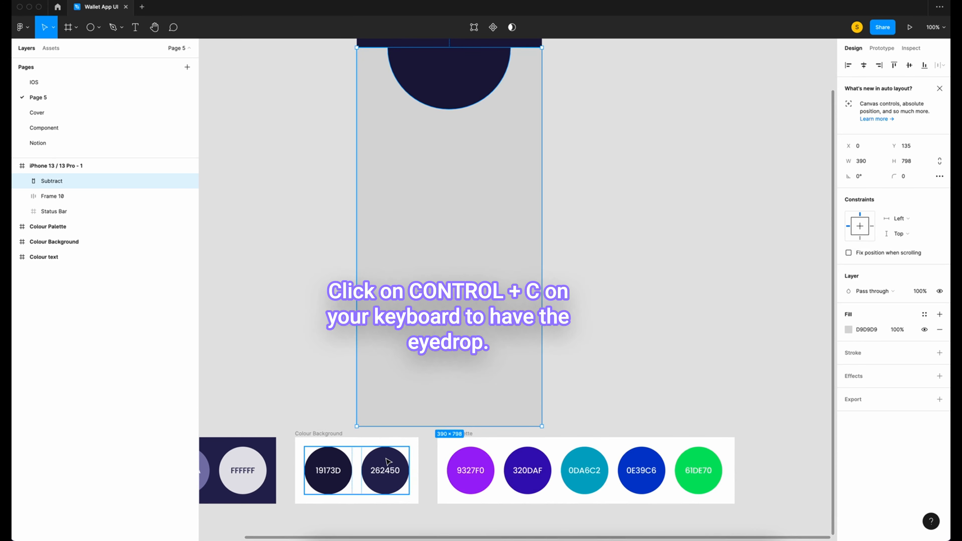
pyautogui.hotkey('ctrl', 'c')
pyautogui.click(387, 468)
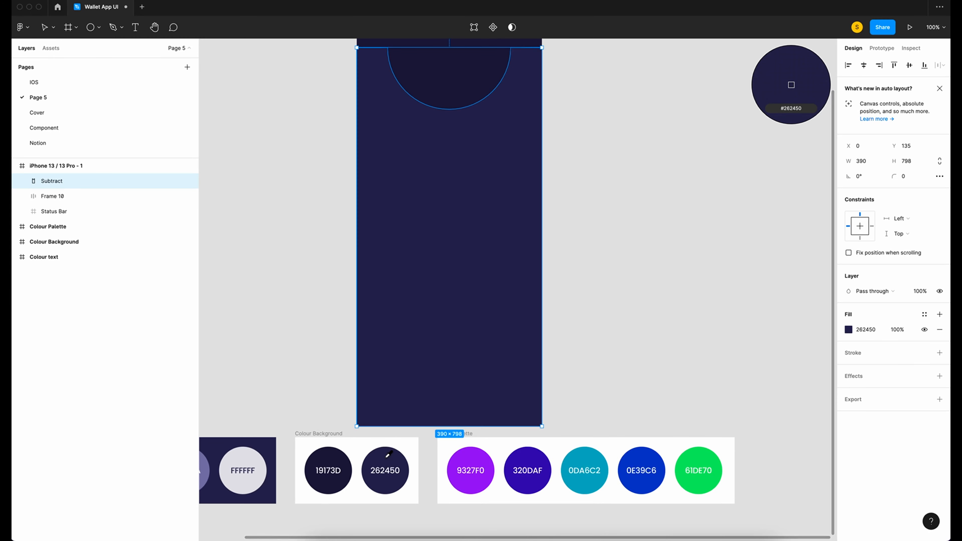
pyautogui.scroll(1, 612, 314)
pyautogui.scroll(5, 612, 314)
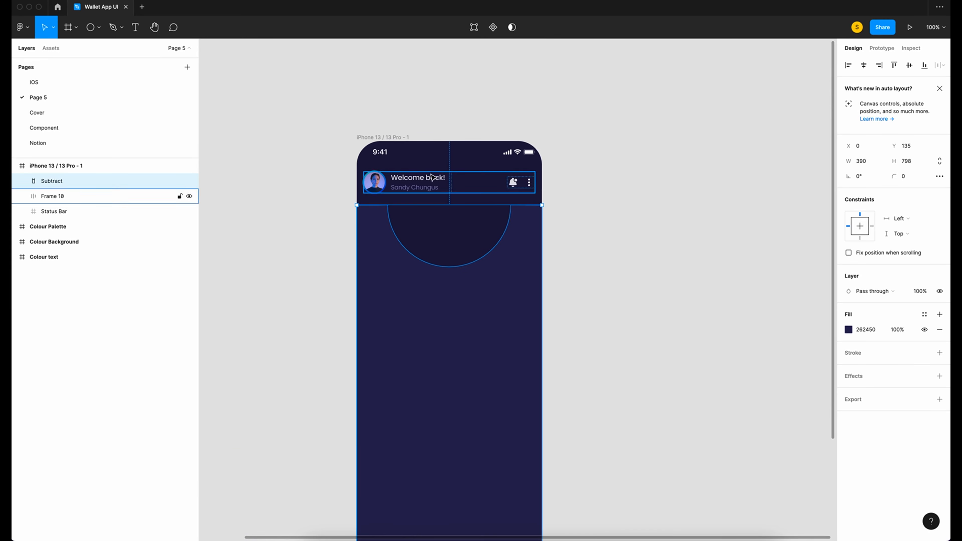
# Add a linear gradient stroke to the notched shape and make its first colour stop white, FFFFFF
pyautogui.click(635, 314)
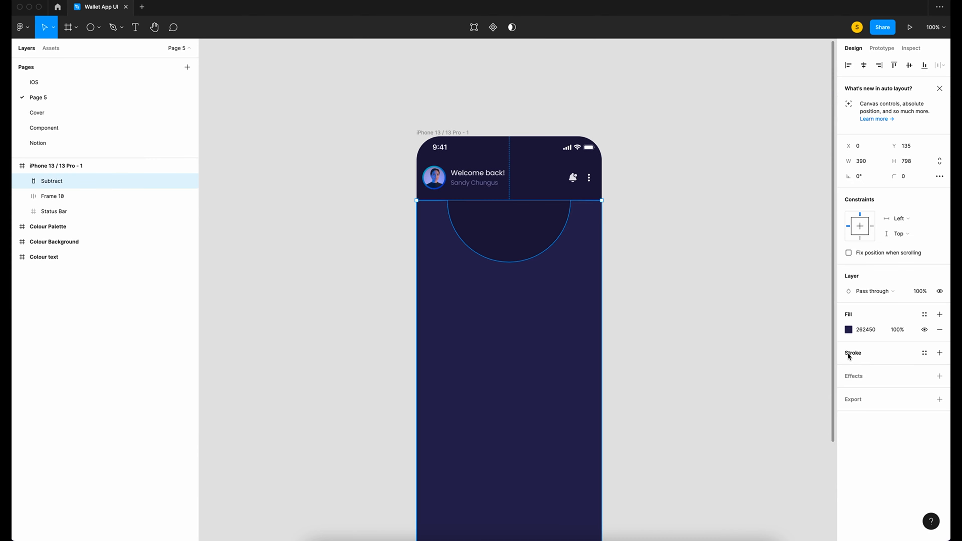
pyautogui.click(940, 352)
pyautogui.click(849, 368)
pyautogui.click(739, 260)
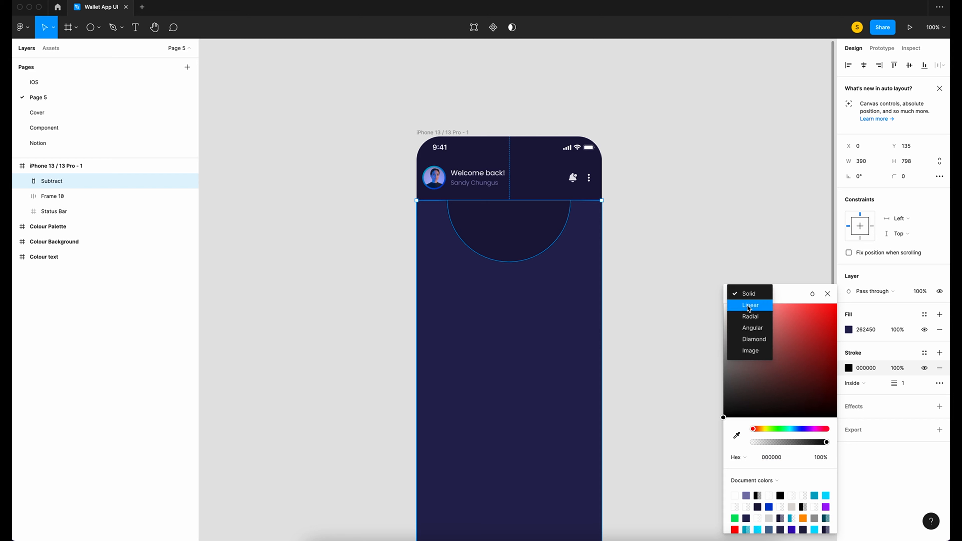
pyautogui.click(746, 315)
pyautogui.click(517, 200)
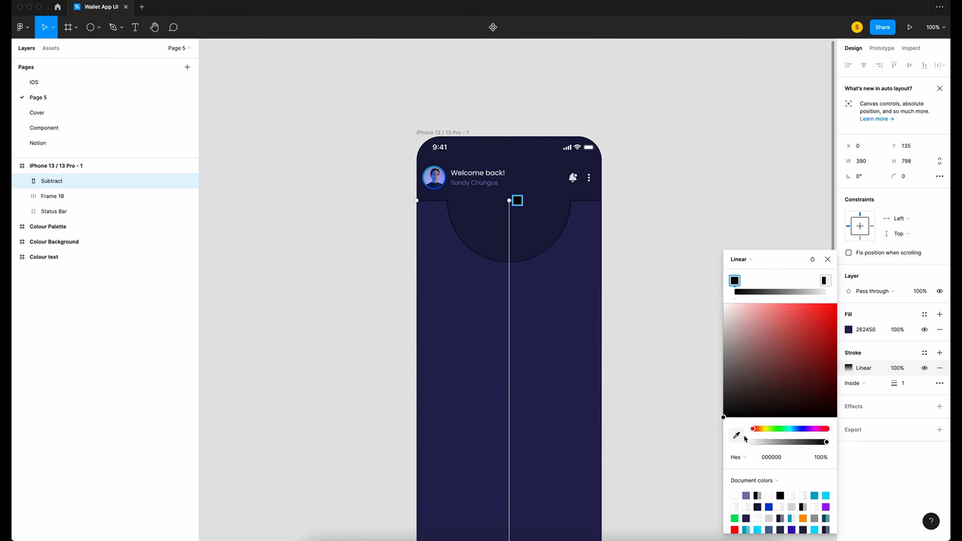
pyautogui.moveTo(724, 417); pyautogui.dragTo(723, 303)
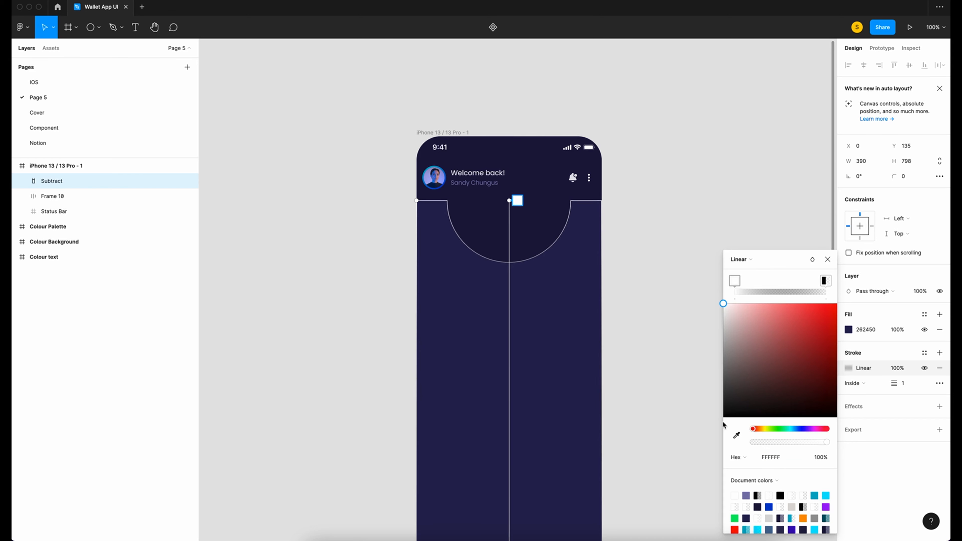
# Make the stroke gradient's transparent end stop FFFFFF and shorten the gradient so it ends just below the notch
pyautogui.scroll(-3, 519, 511)
pyautogui.click(519, 511)
pyautogui.moveTo(724, 418); pyautogui.dragTo(666, 188)
pyautogui.scroll(-1, 512, 510)
pyautogui.moveTo(510, 501); pyautogui.dragTo(512, 222)
pyautogui.scroll(5, 476, 269)
pyautogui.hscroll(1, 476, 269)
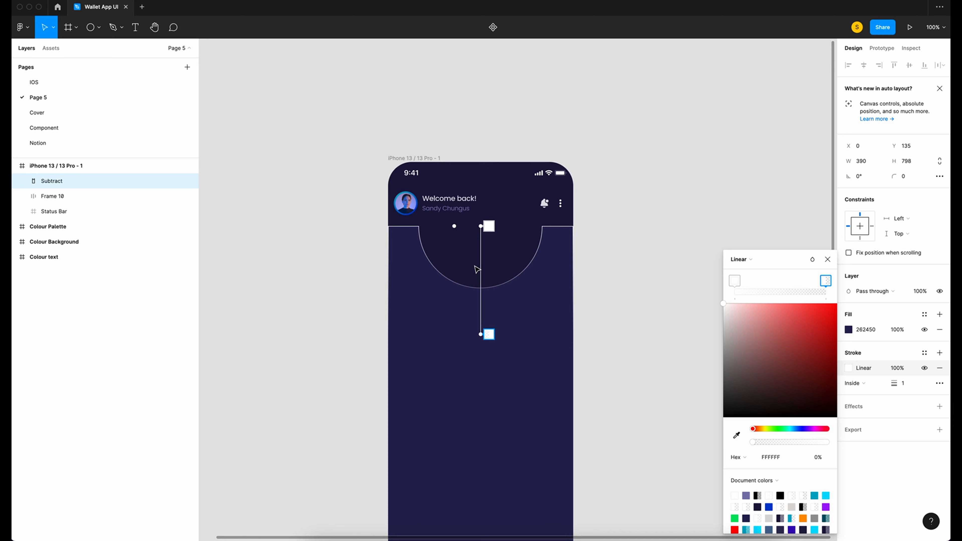
# Set the notched shape's stroke opacity to 50% and its blend mode to Overlay
pyautogui.click(897, 368)
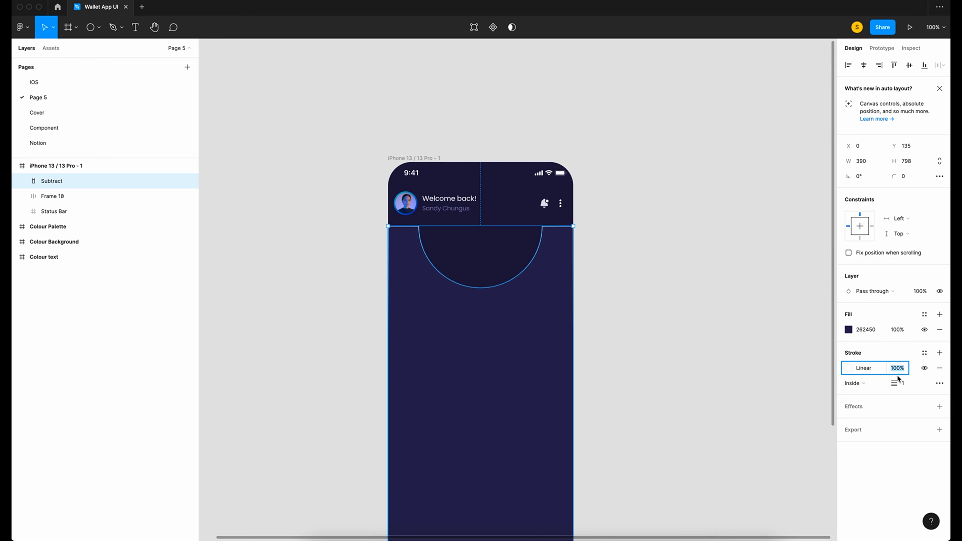
pyautogui.write('50')
pyautogui.press('Return')
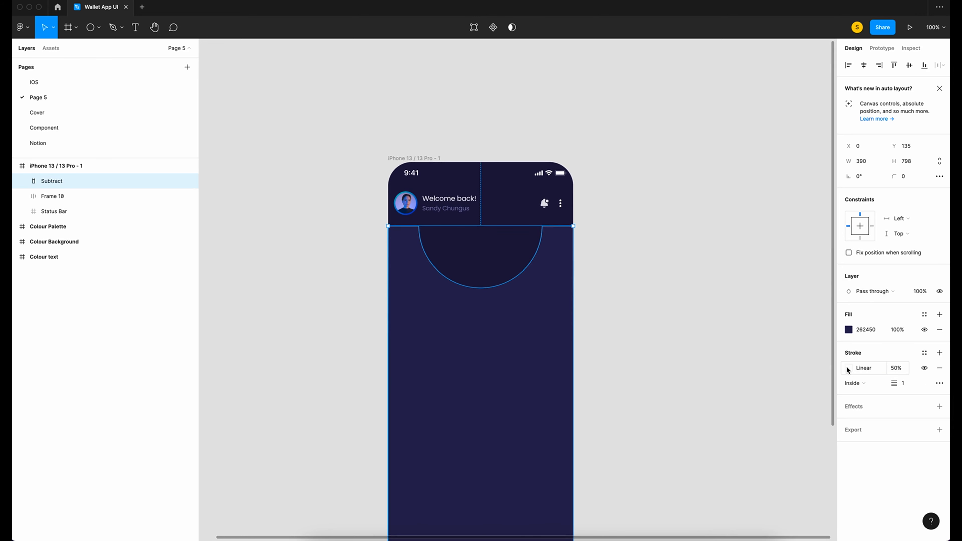
pyautogui.click(848, 368)
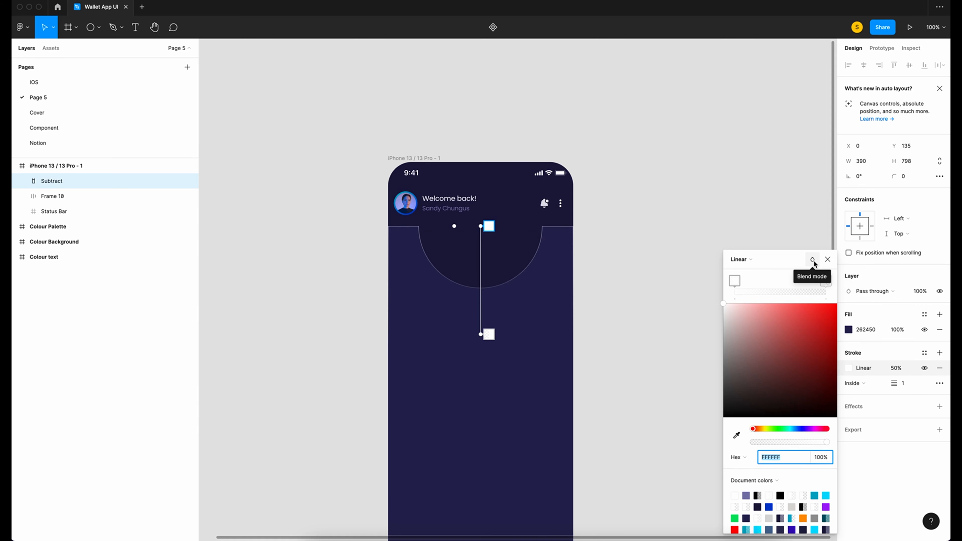
pyautogui.click(814, 261)
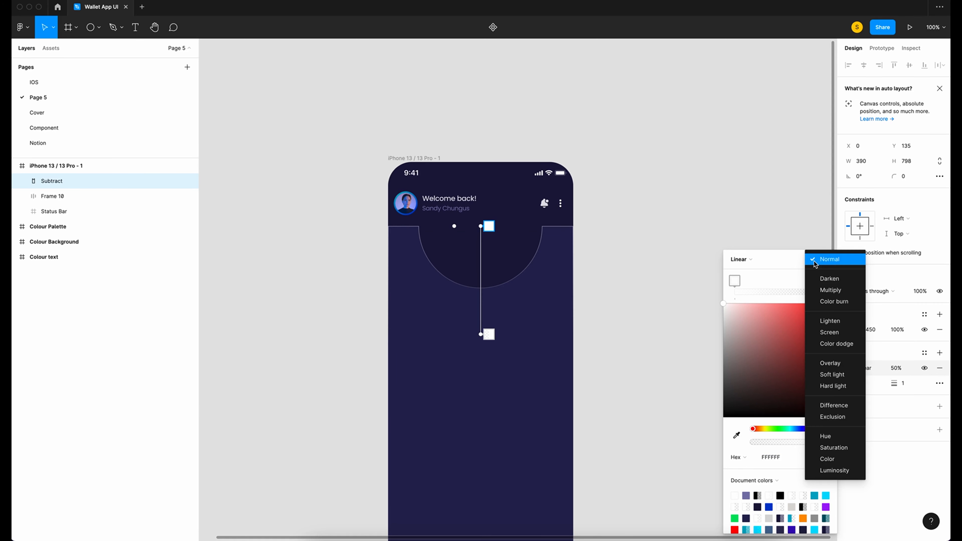
pyautogui.click(834, 366)
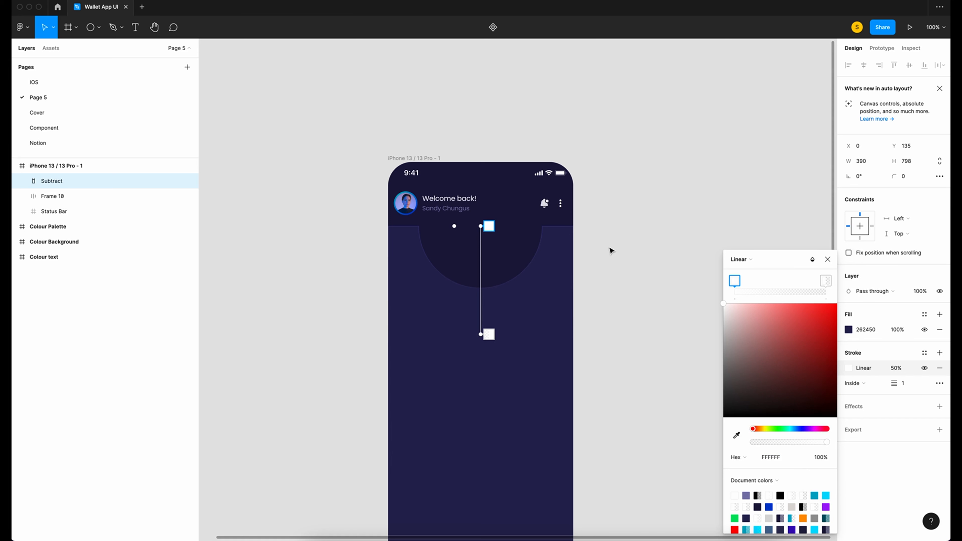
pyautogui.click(827, 259)
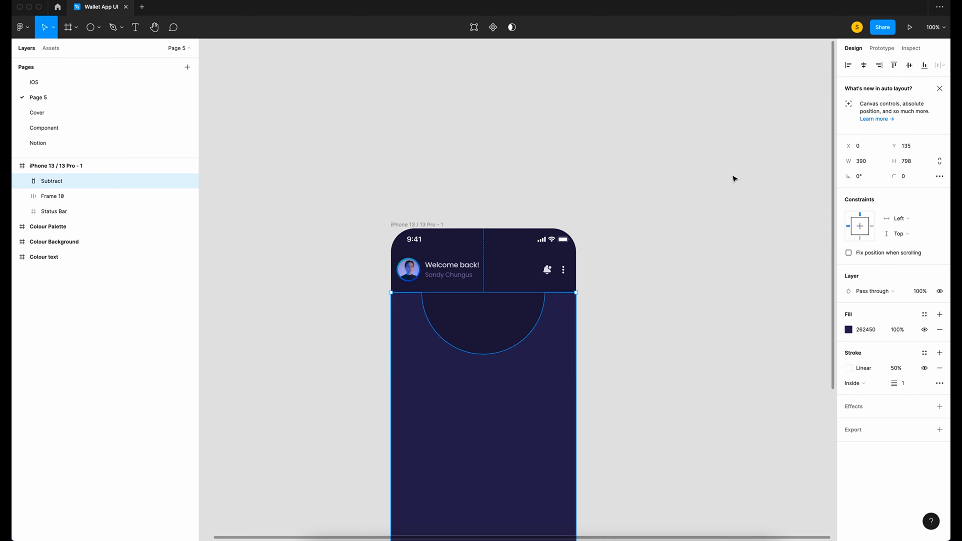
# Move the notched shape down to Y 226 in the iPhone frame
pyautogui.click(909, 153)
pyautogui.write('2')
pyautogui.write('26')
pyautogui.press('Return')
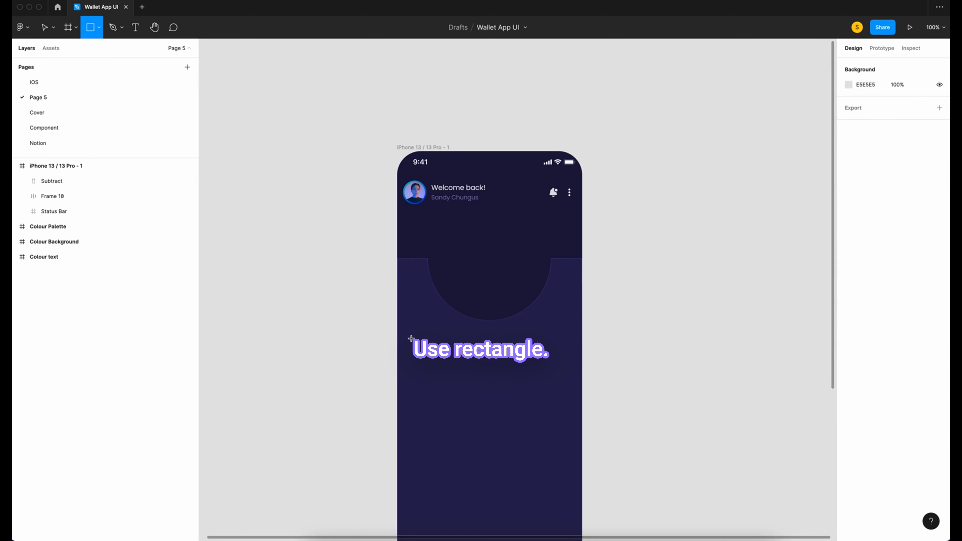
# Draw a 350 × 80 rectangle below the notch and centre it horizontally in the iPhone frame
pyautogui.moveTo(412, 338); pyautogui.dragTo(562, 375)
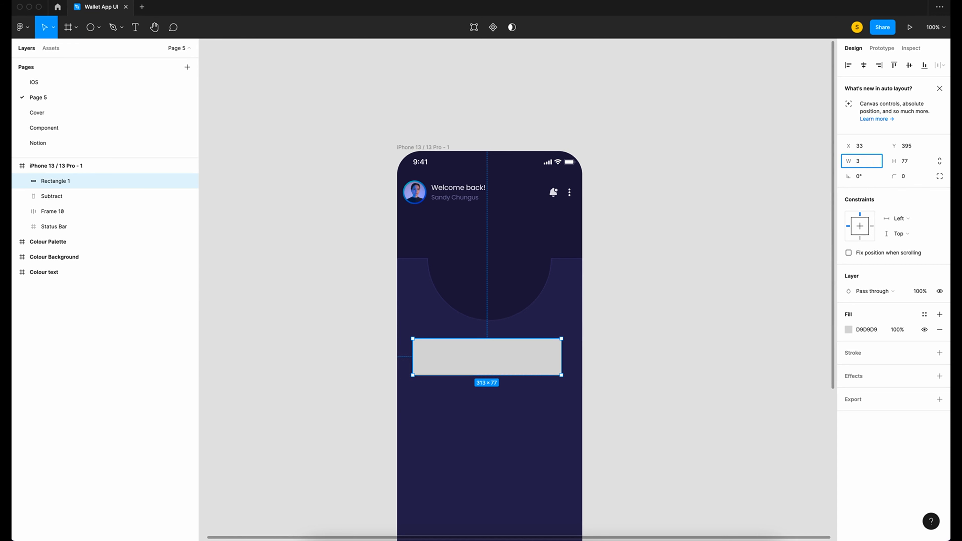
pyautogui.write('350')
pyautogui.press('Tab')
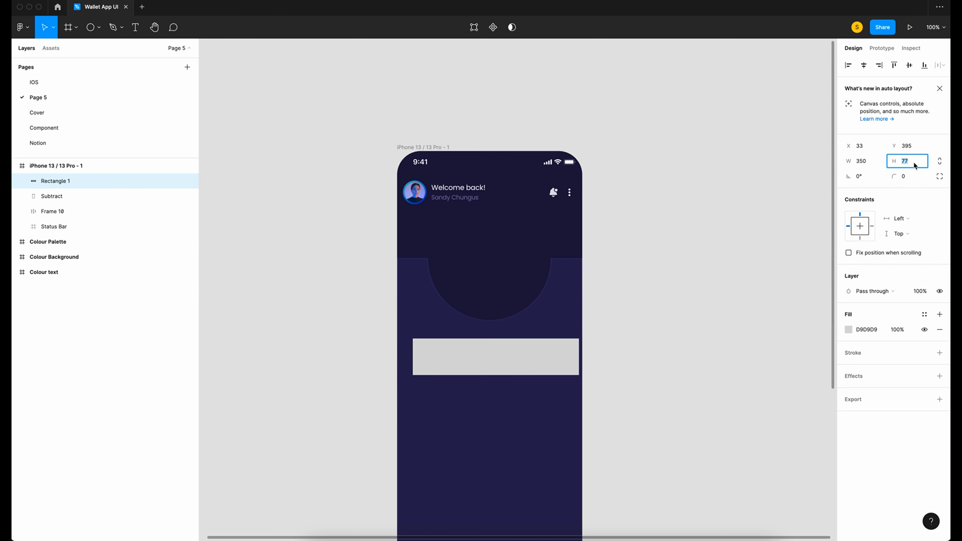
pyautogui.write('80')
pyautogui.press('Return')
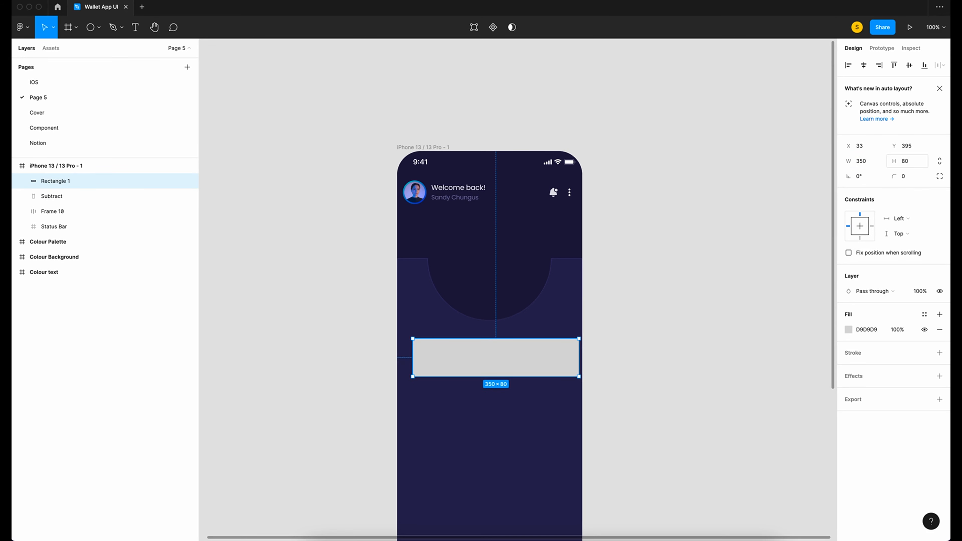
pyautogui.click(864, 67)
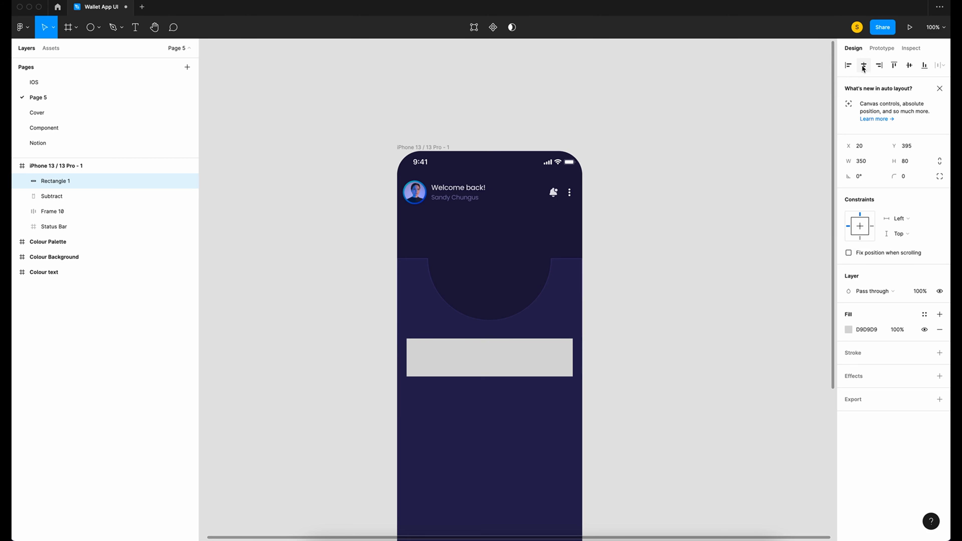
# Set the rectangle's corner radius to 50 and fill it with the sampled dark colour 19173D
pyautogui.click(908, 177)
pyautogui.write('50')
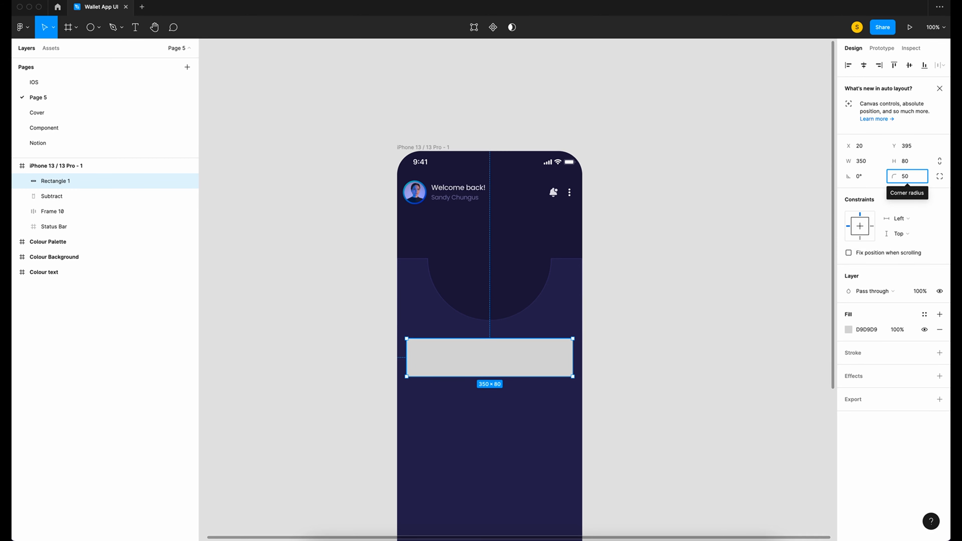
pyautogui.press('Return')
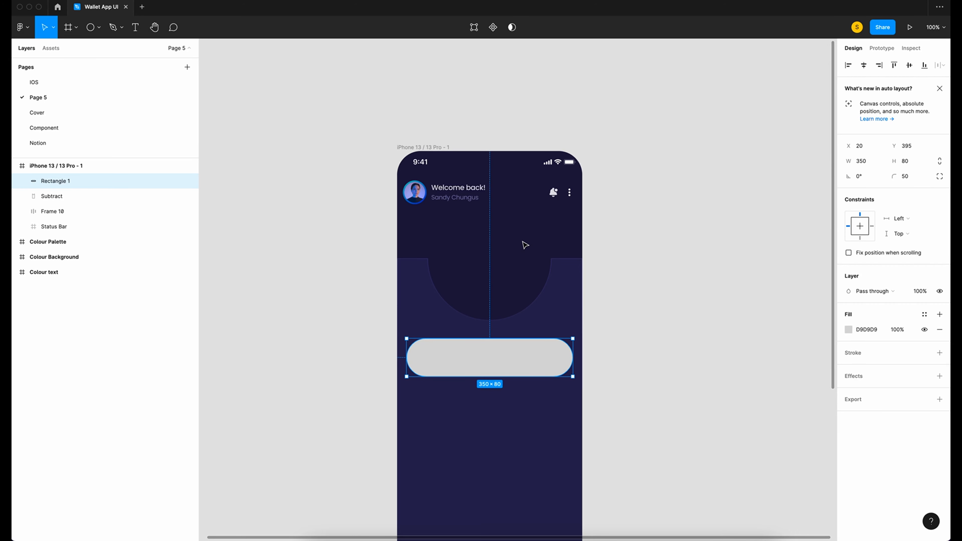
pyautogui.press('i')
pyautogui.click(593, 231)
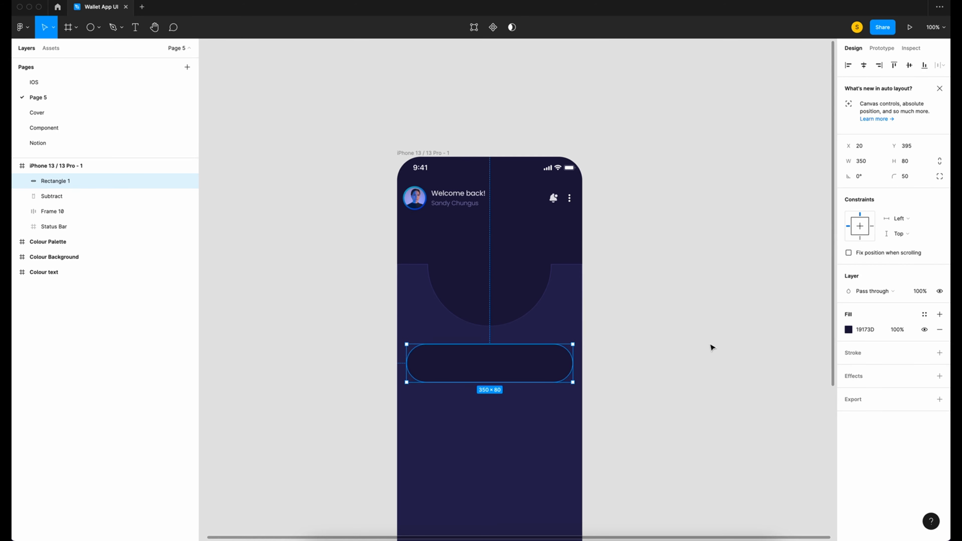
# Add an inside linear gradient stroke to the rounded rectangle, fading from solid white to FFFFFF at 0%
pyautogui.hotkey('ctrl', '=')
pyautogui.click(940, 353)
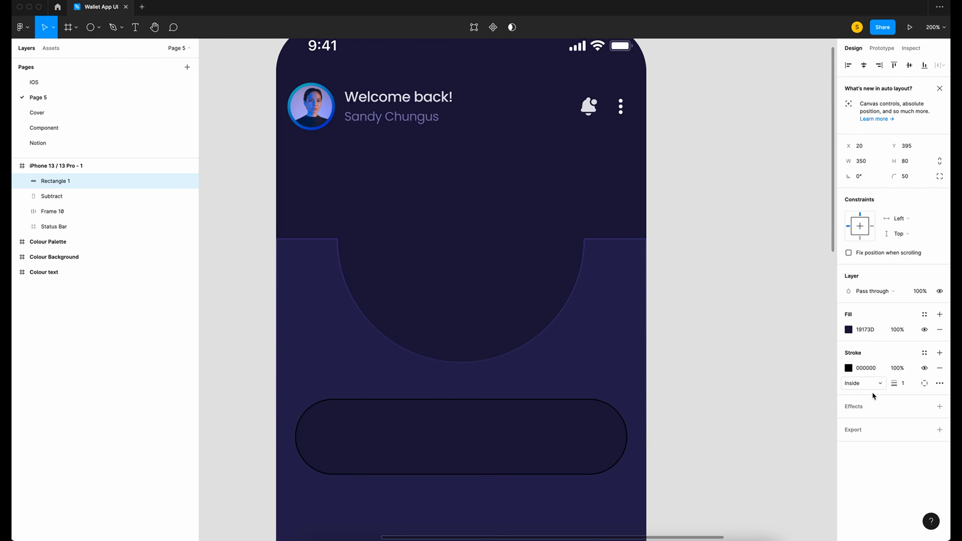
pyautogui.click(848, 368)
pyautogui.click(749, 295)
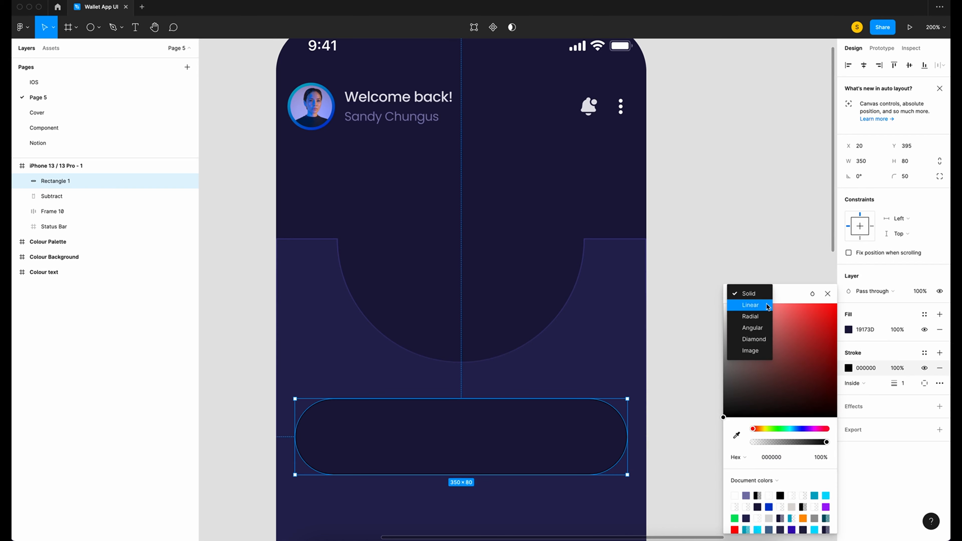
pyautogui.click(751, 305)
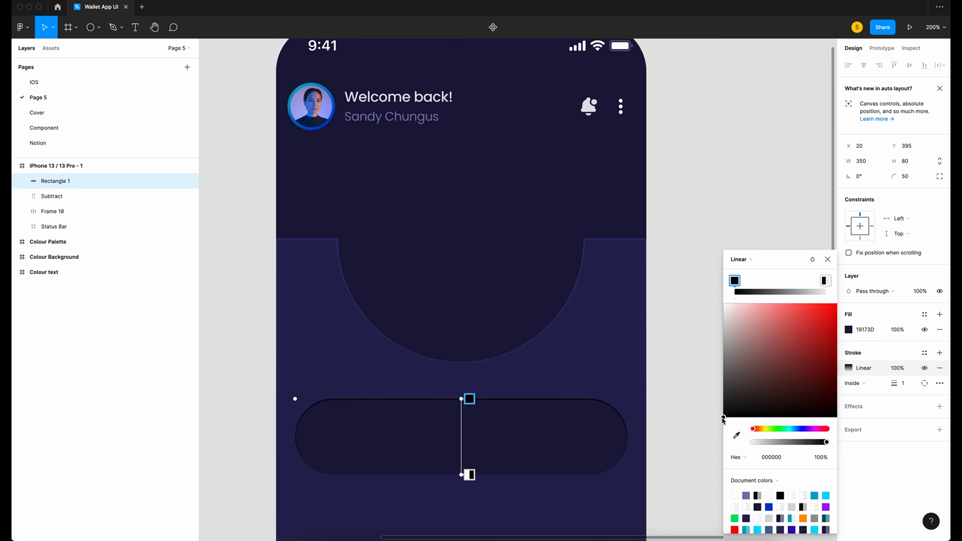
pyautogui.moveTo(724, 417); pyautogui.dragTo(707, 297)
pyautogui.click(470, 475)
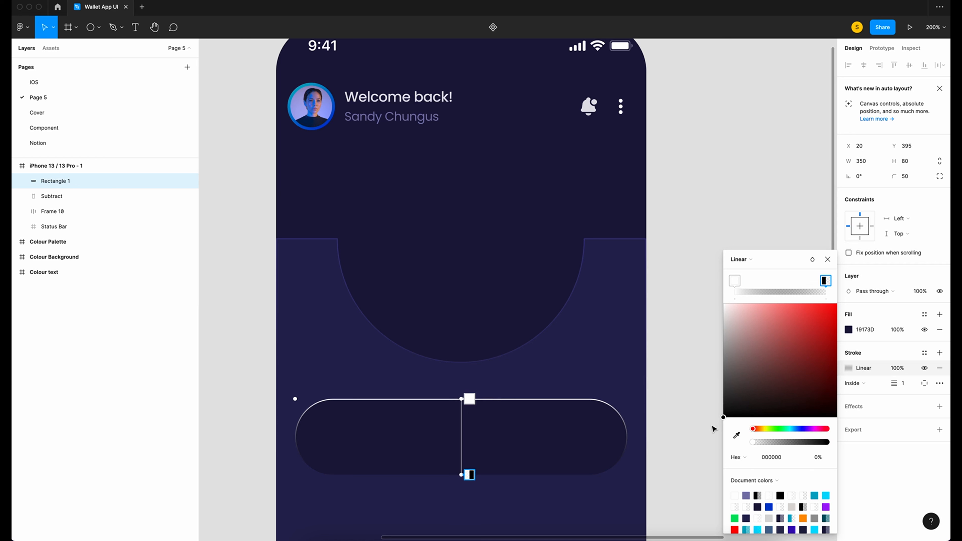
pyautogui.moveTo(725, 416); pyautogui.dragTo(647, 172)
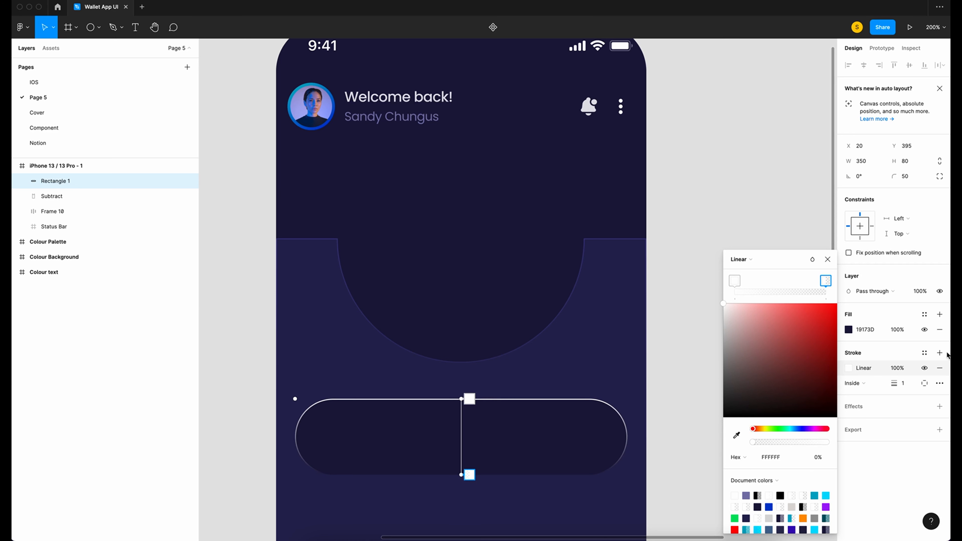
# Set the rounded rectangle's stroke blend mode to Overlay and tilt the gradient by moving its start point slightly left and up
pyautogui.click(812, 260)
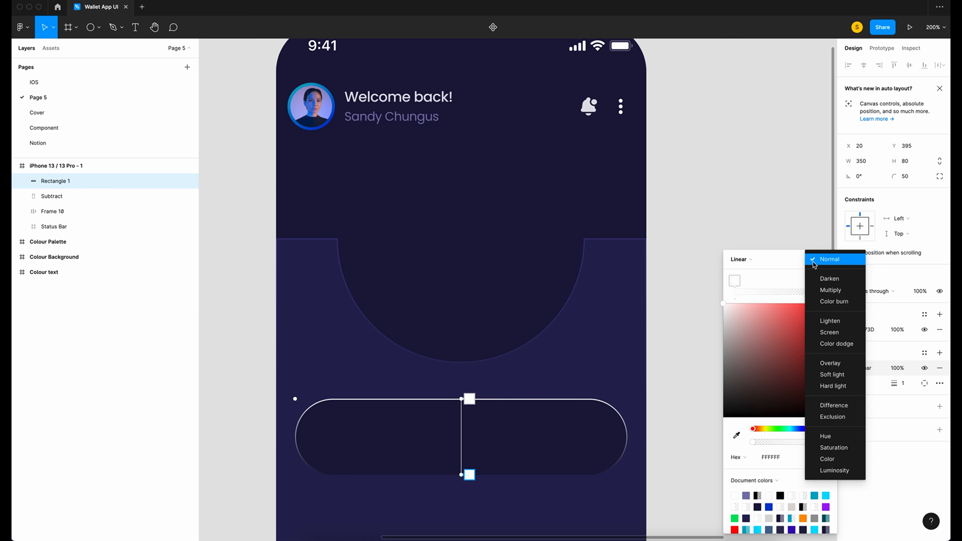
pyautogui.click(828, 363)
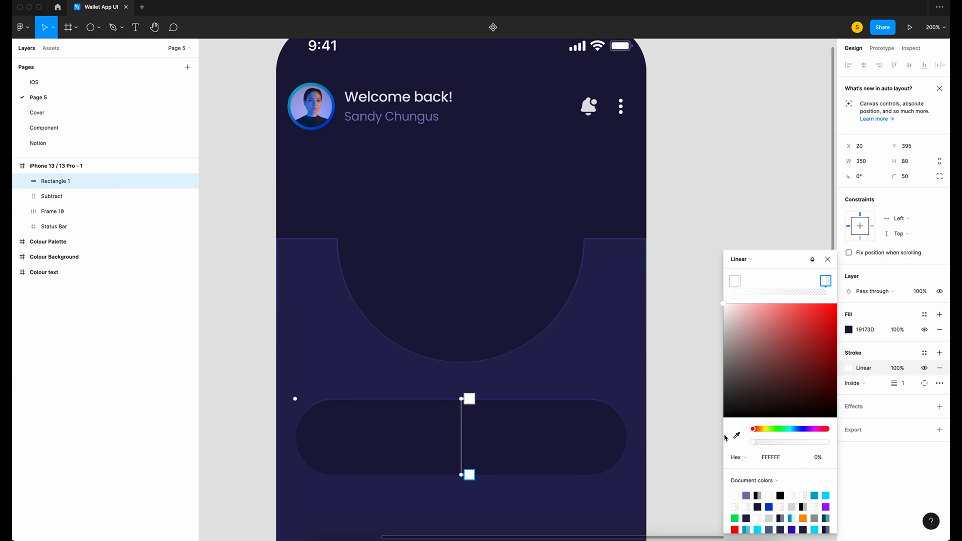
pyautogui.moveTo(461, 399); pyautogui.dragTo(433, 392)
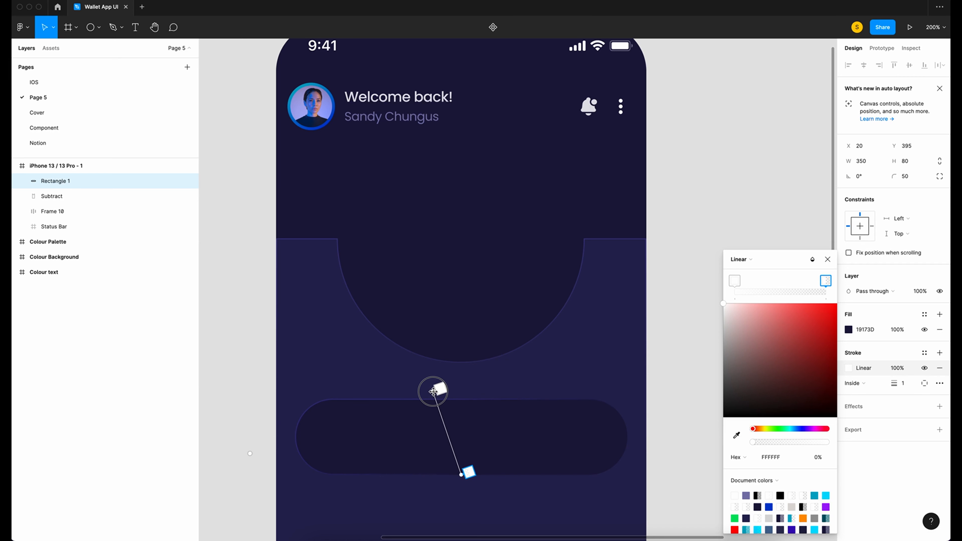
# Set the rounded rectangle's stroke opacity to 80%
pyautogui.click(898, 368)
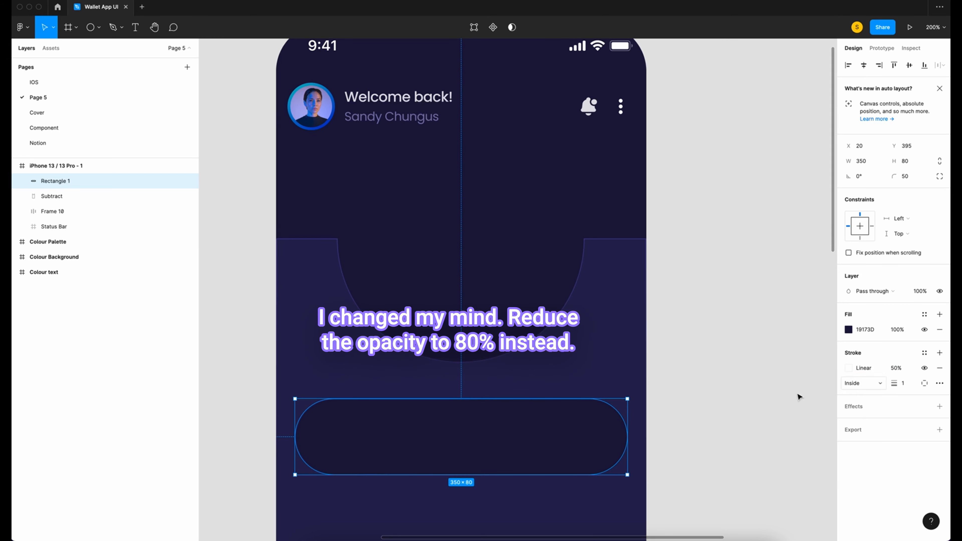
pyautogui.click(733, 408)
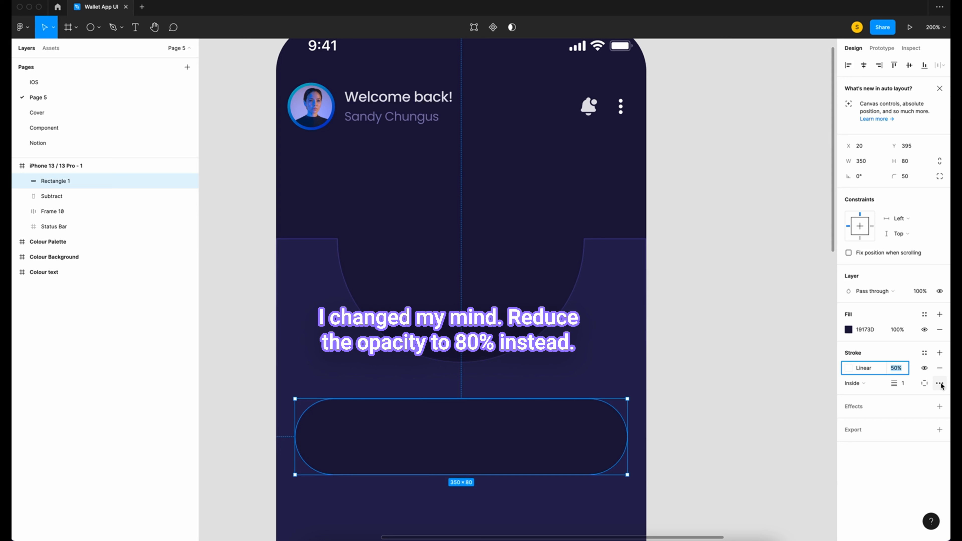
pyautogui.write('80')
pyautogui.press('Return')
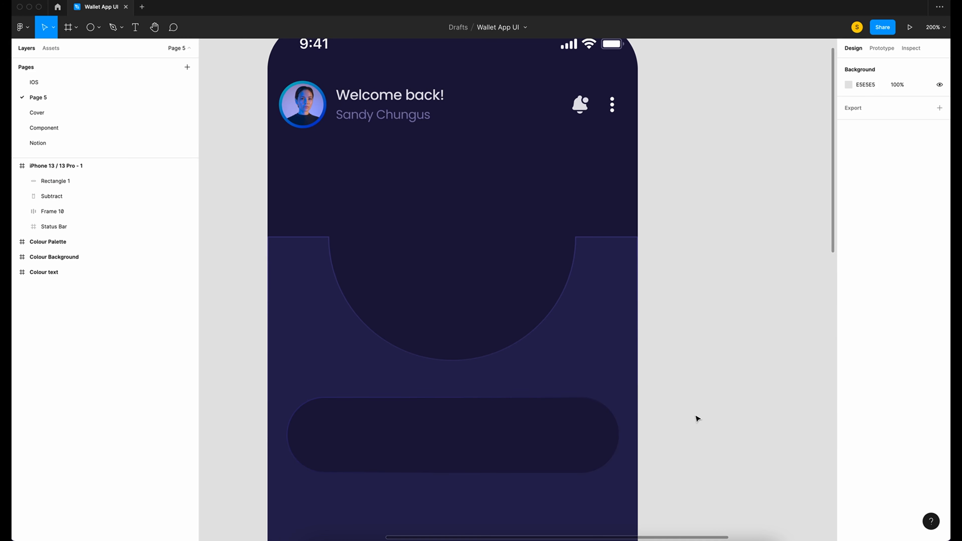
# Copy the Amazon icon from the Component page and place it inside the left end of the rounded rectangle on Page 5
pyautogui.click(44, 128)
pyautogui.hscroll(5, 612, 500)
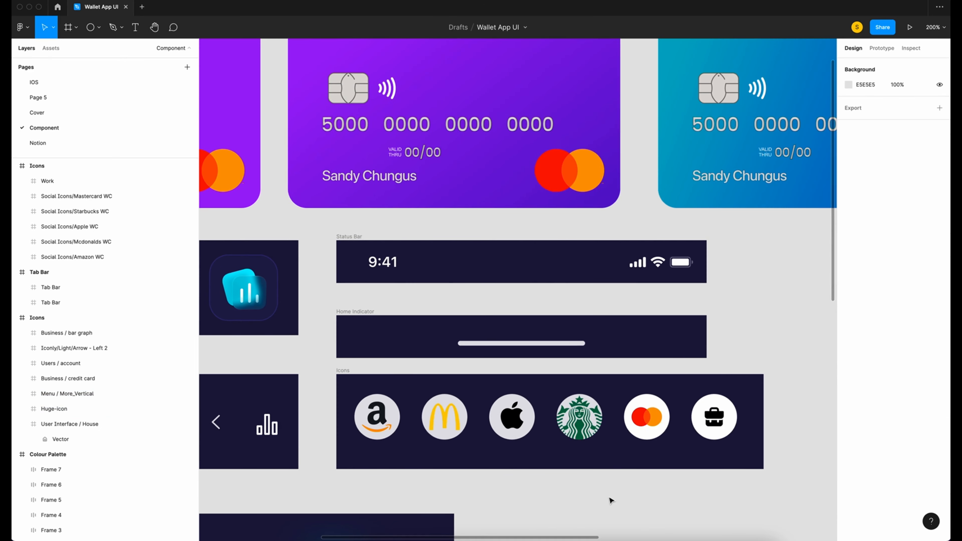
pyautogui.click(377, 417)
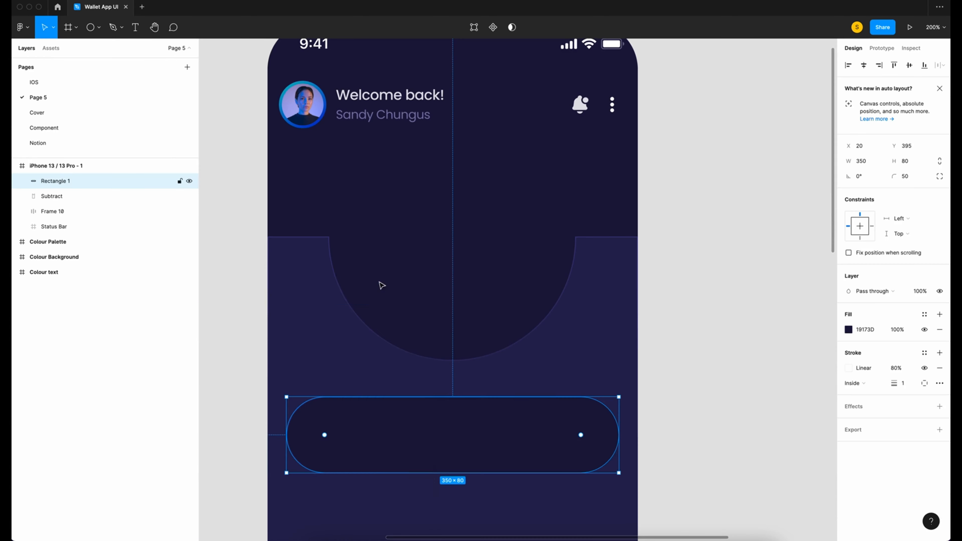
pyautogui.hotkey('ctrl', 'v')
pyautogui.click(391, 439)
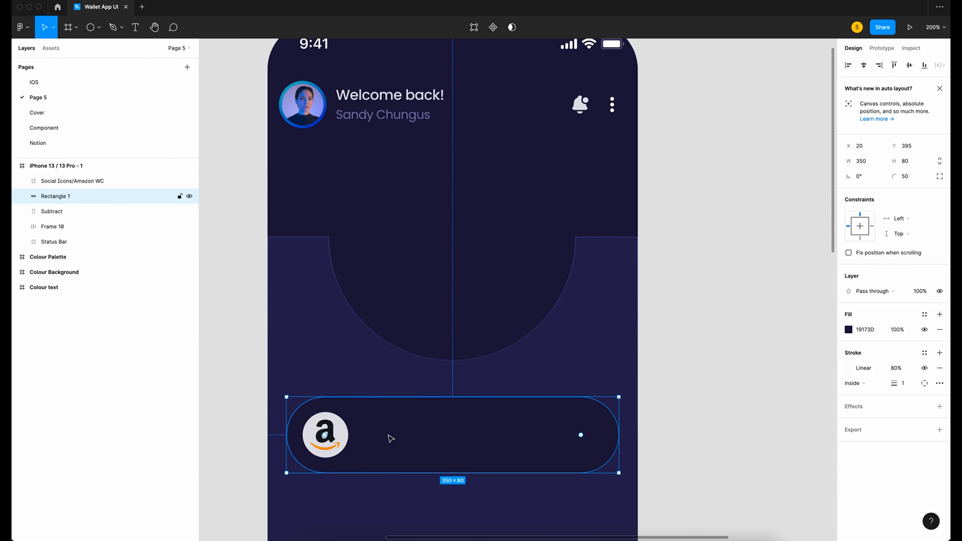
# Add the text "Amazon" beside the icon in a text box about 112 × 44
pyautogui.press('t')
pyautogui.moveTo(356, 416); pyautogui.dragTo(462, 458)
pyautogui.write('Amazon')
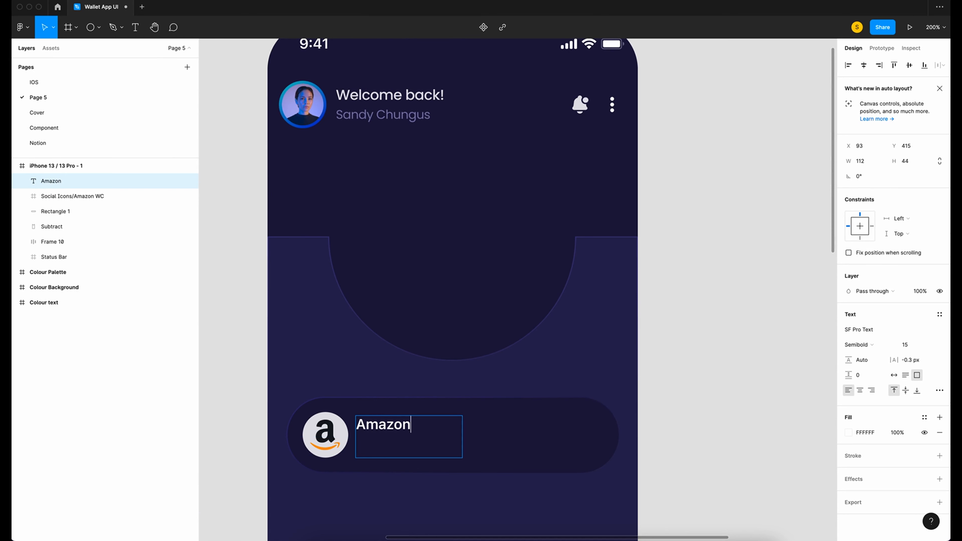
# Set the "Amazon" text to Poppins Medium with an 87% fill opacity
pyautogui.hotkey('ctrl', 'a')
pyautogui.click(874, 330)
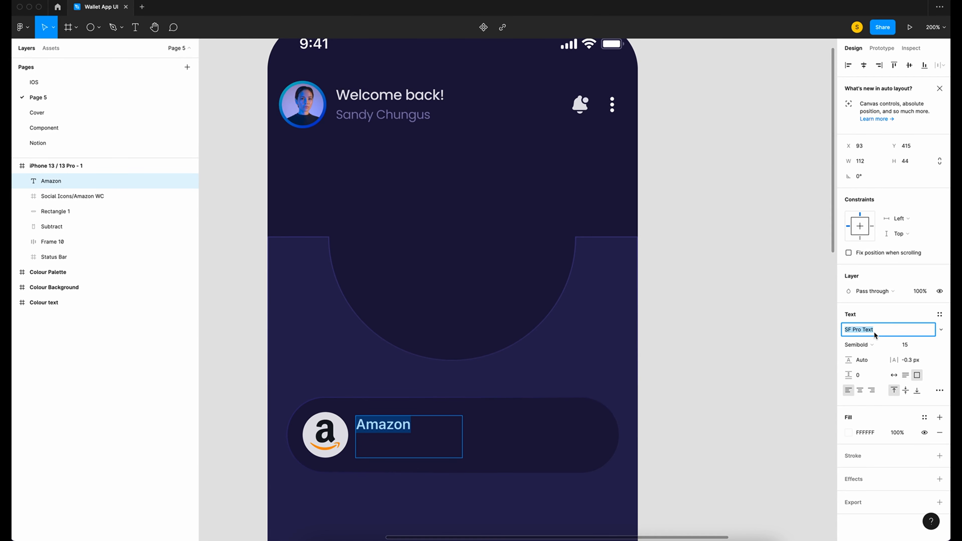
pyautogui.write('Poppins')
pyautogui.press('Return')
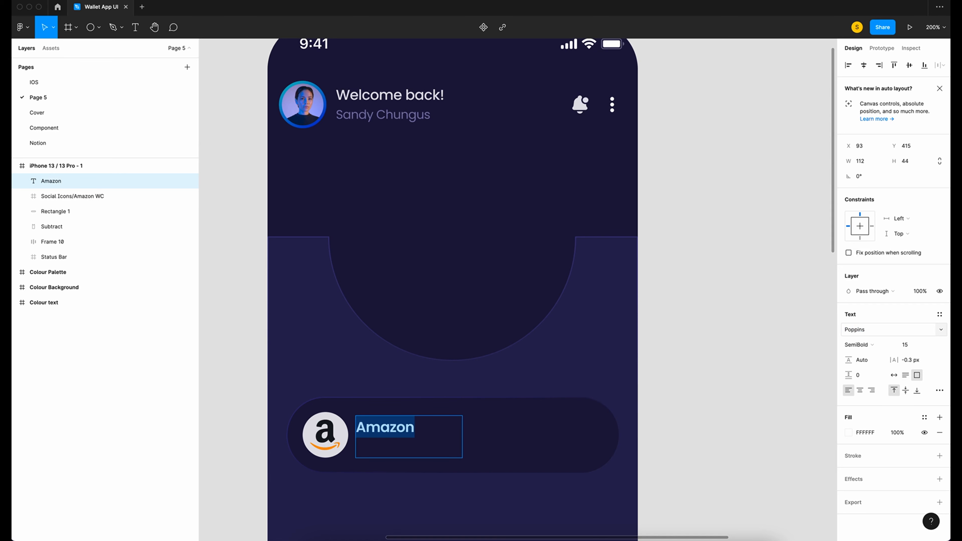
pyautogui.click(859, 345)
pyautogui.click(874, 334)
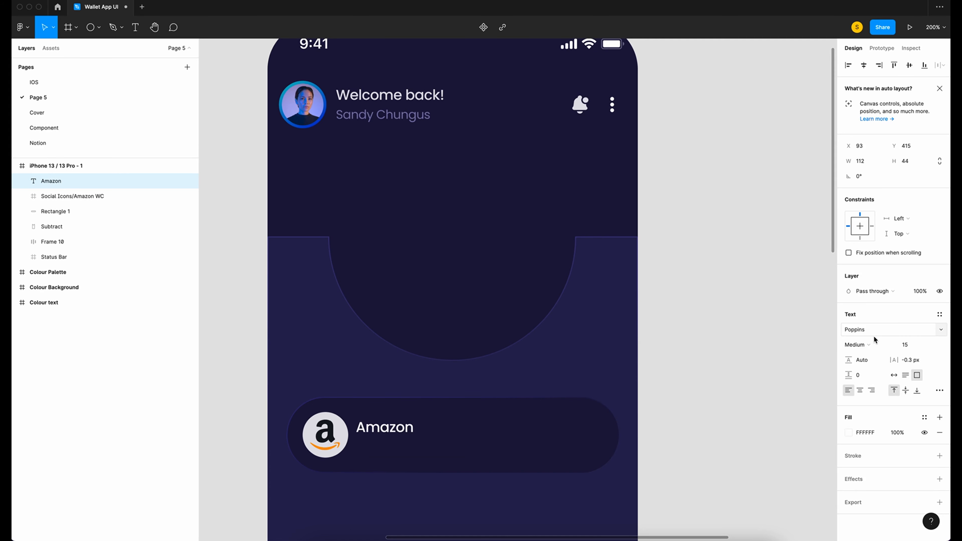
pyautogui.click(897, 432)
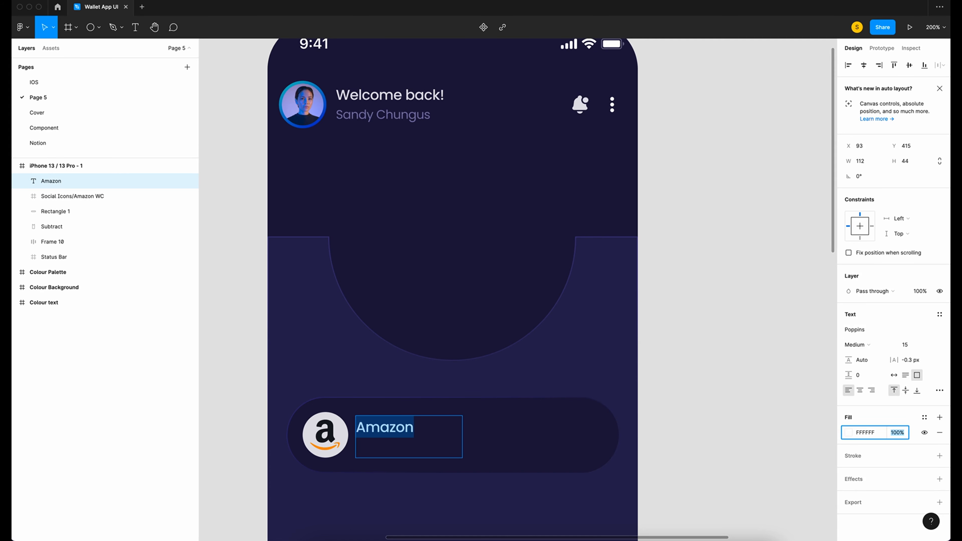
pyautogui.write('87')
# Add "May 24, 2022" as a second line below "Amazon" in the same text box
pyautogui.click(437, 428)
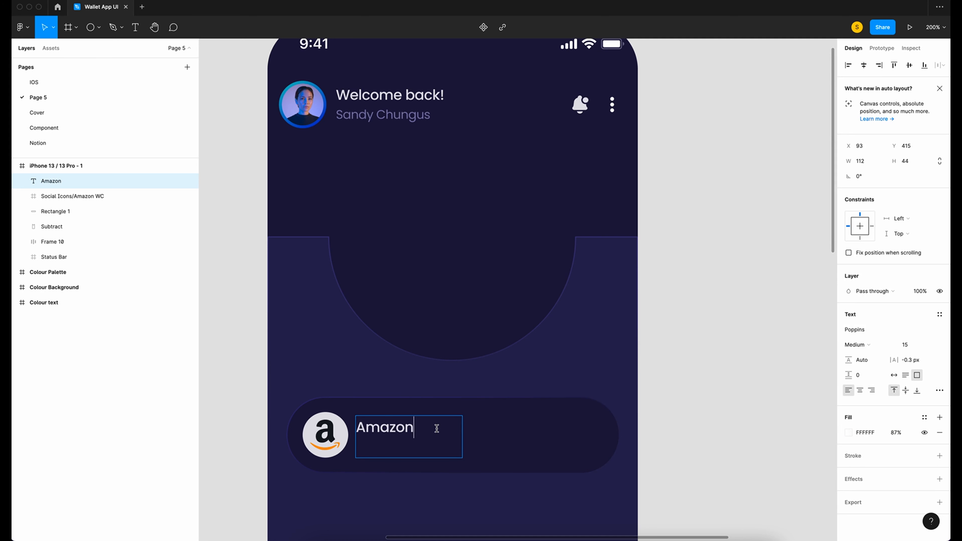
pyautogui.press('Return')
pyautogui.write('24, 2022')
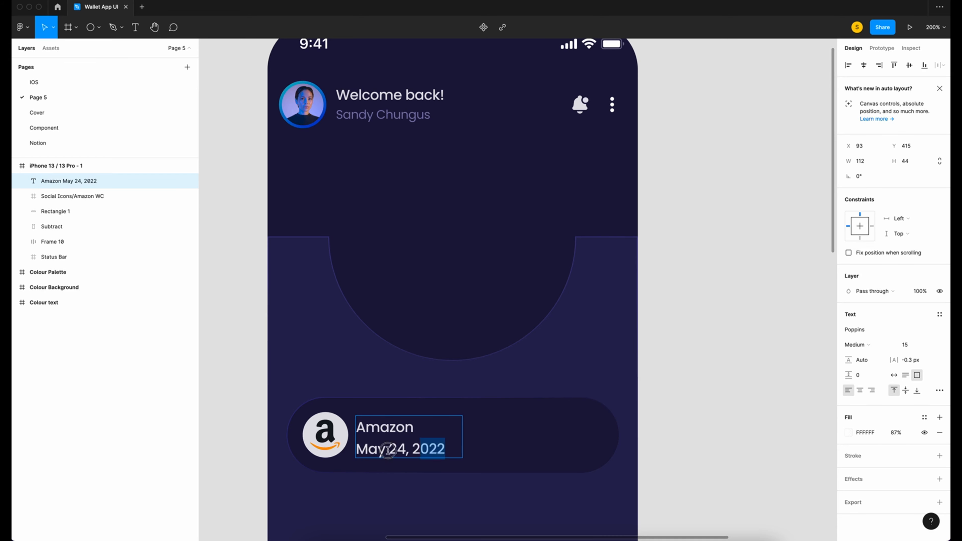
# Format the date line as Poppins Regular, size 13, with the muted purple fill 7B78AA
pyautogui.moveTo(356, 450); pyautogui.dragTo(457, 455)
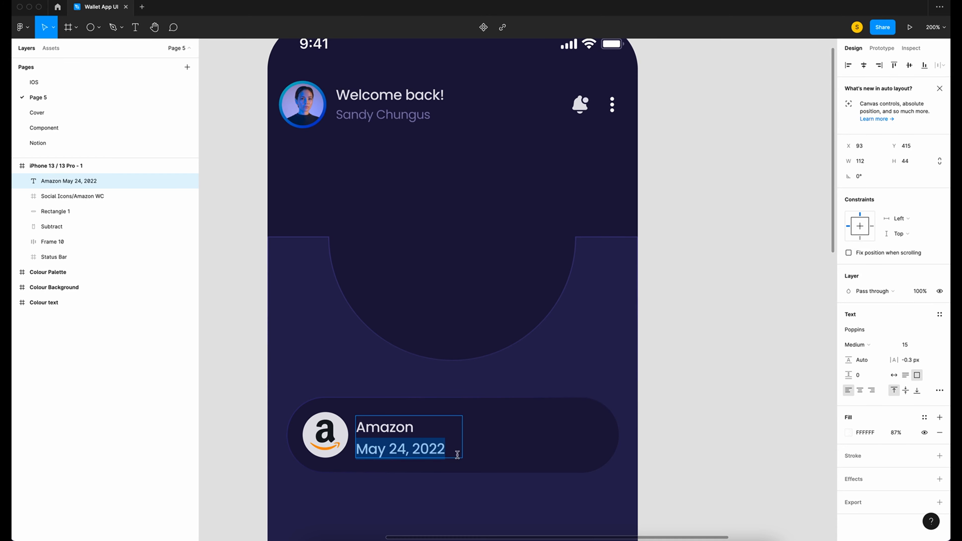
pyautogui.click(867, 344)
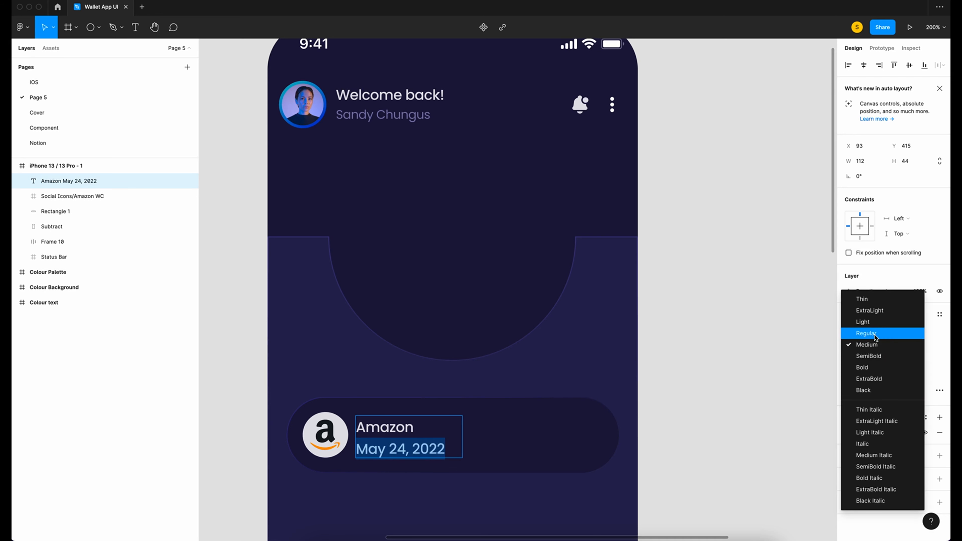
pyautogui.click(875, 334)
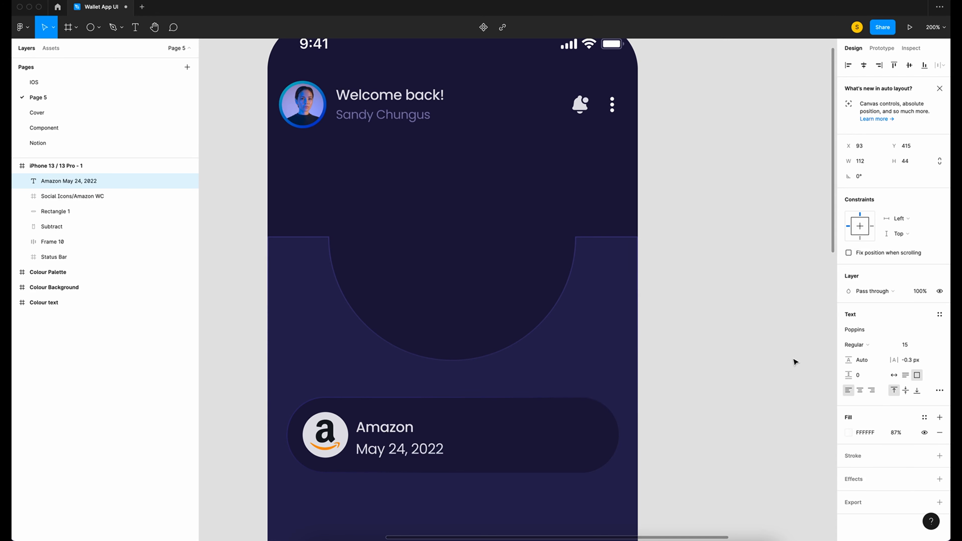
pyautogui.click(931, 345)
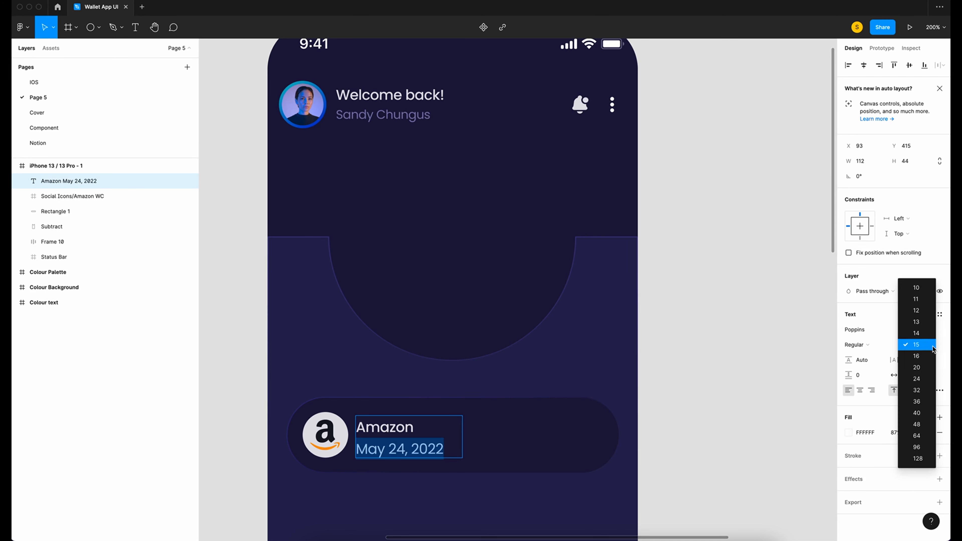
pyautogui.click(925, 324)
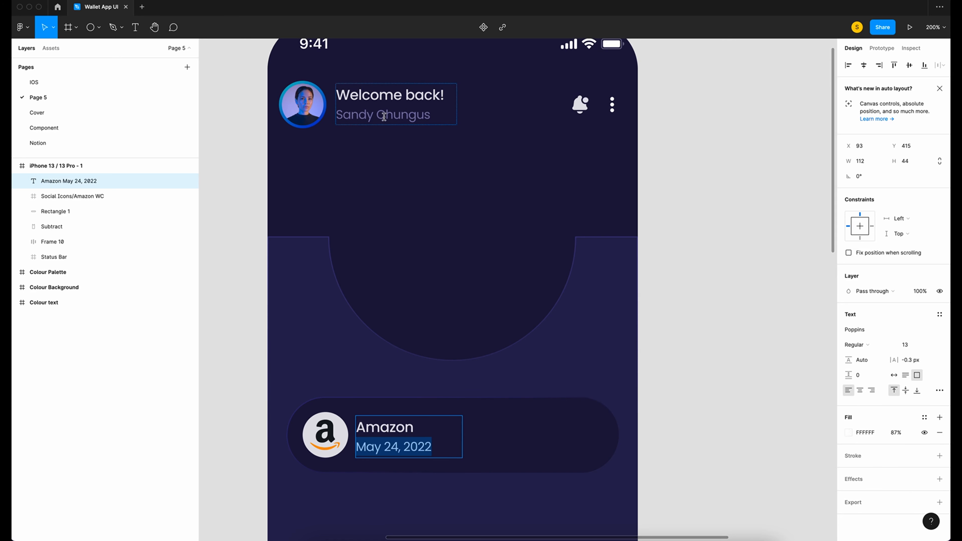
pyautogui.scroll(-5, 555, 282)
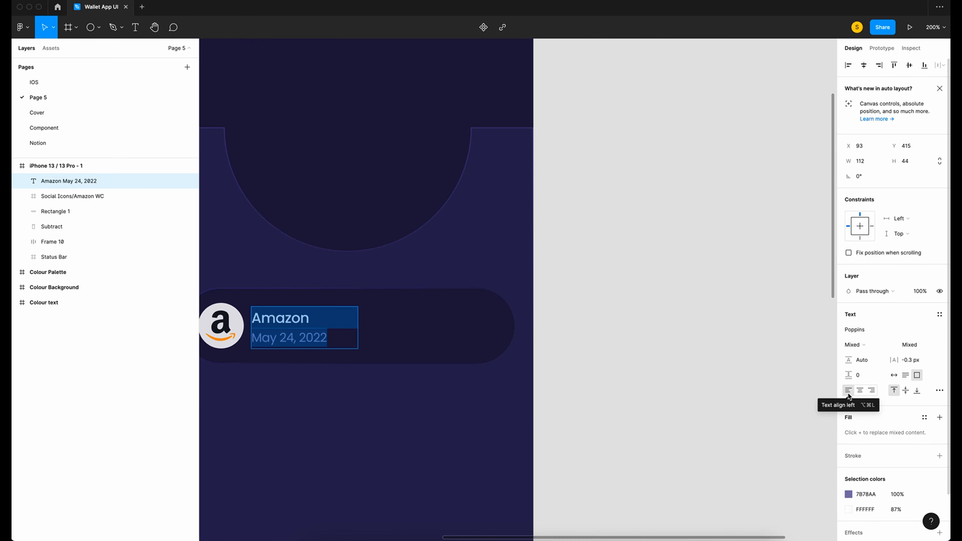
# Switch the Amazon text box to auto height, narrow it to 87 wide, and nudge it right to X 95
pyautogui.click(904, 377)
pyautogui.press('Escape')
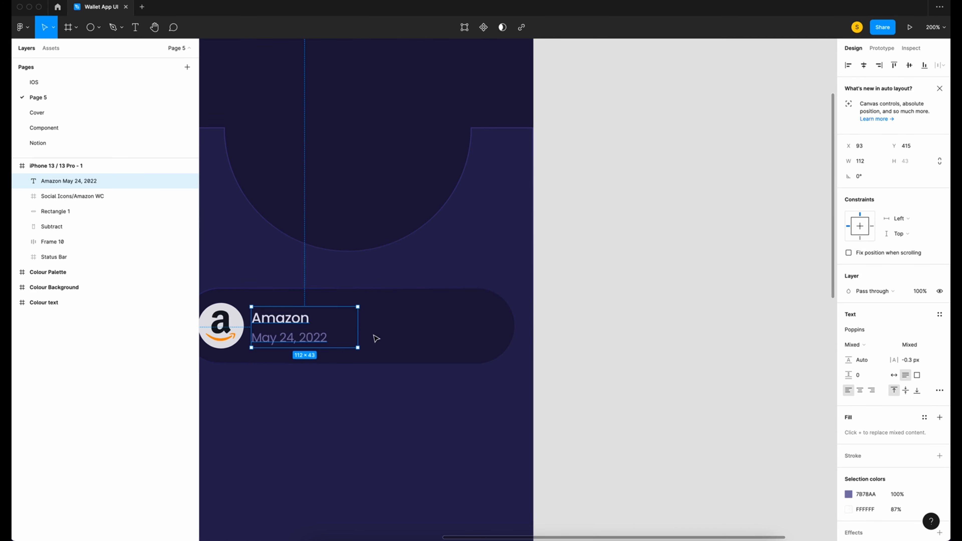
pyautogui.moveTo(358, 333); pyautogui.dragTo(338, 333)
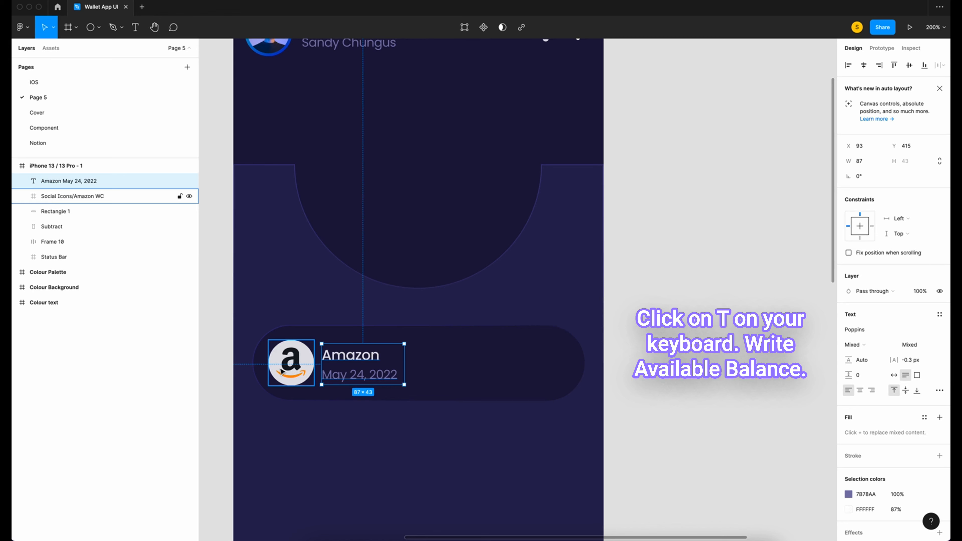
pyautogui.press('Right')
pyautogui.press('Right')
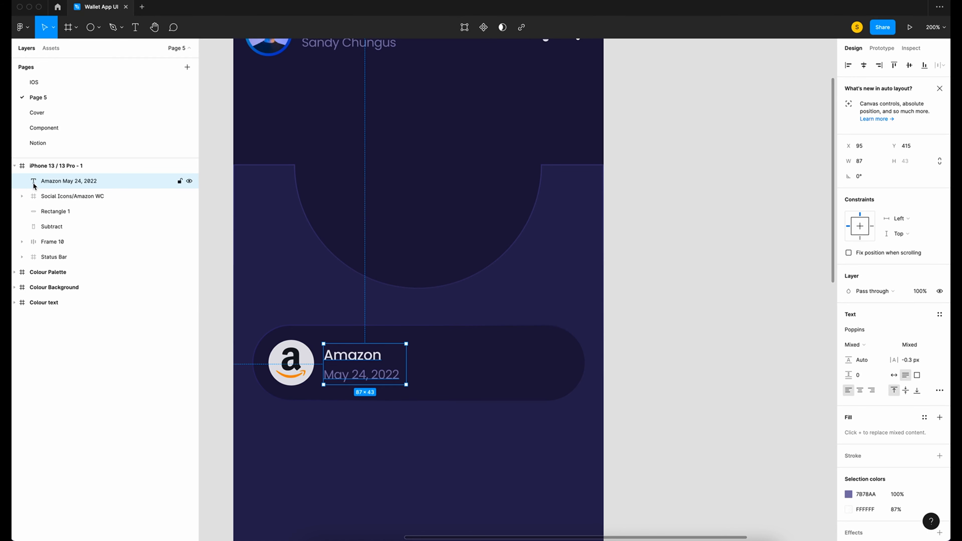
# Combine the Amazon icon and its text in a horizontal auto layout with 10 spacing, aligned to the centre
pyautogui.click(64, 200)
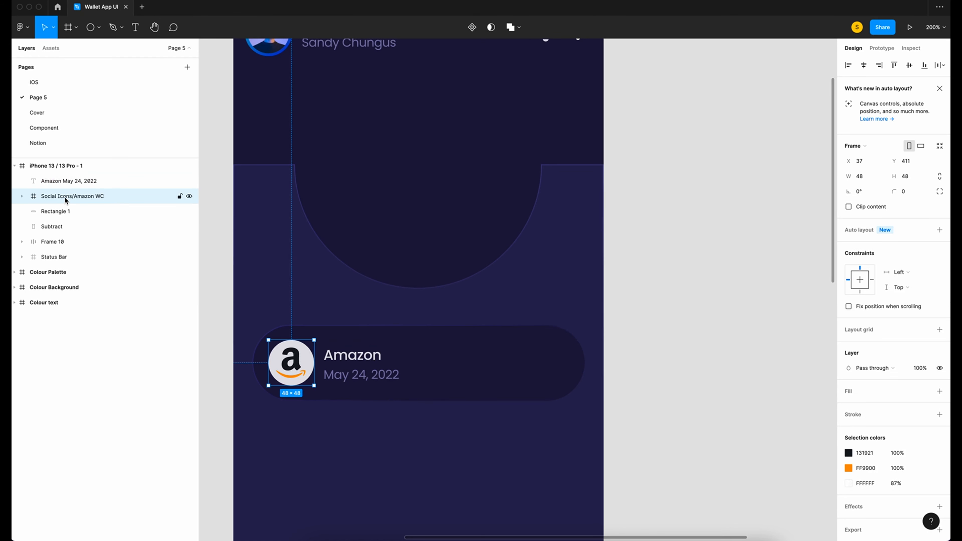
pyautogui.keyDown('shift'); pyautogui.click(53, 182); pyautogui.keyUp('shift')
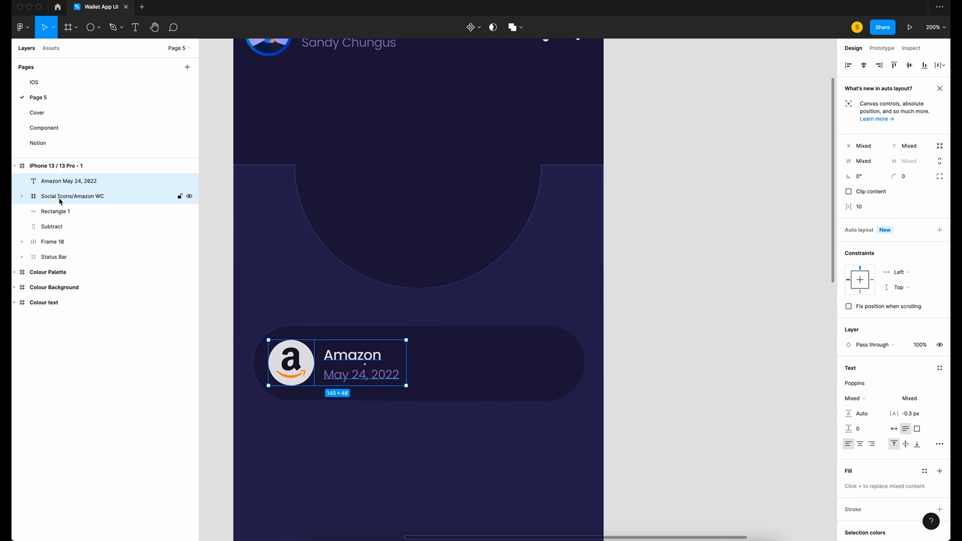
pyautogui.hotkey('shift', 'a')
pyautogui.click(904, 271)
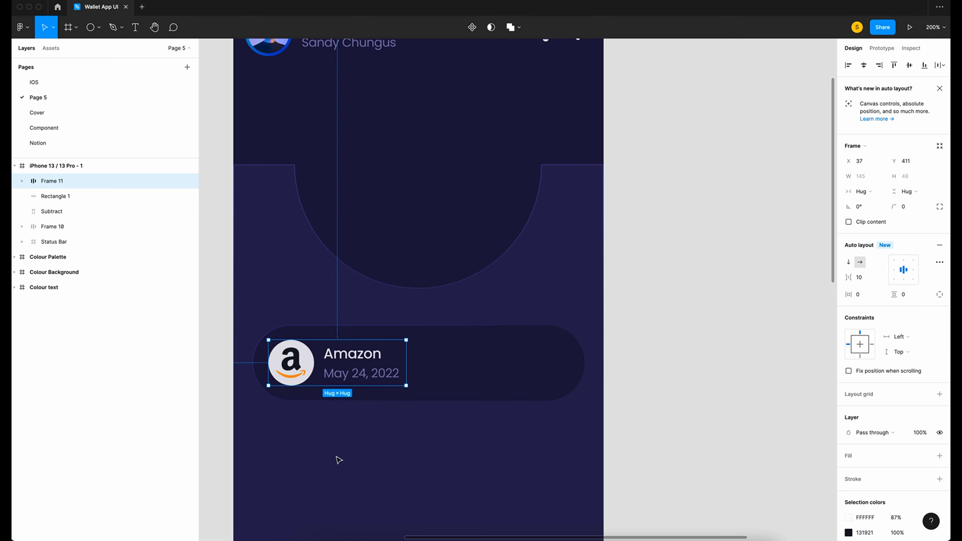
# Nudge the Amazon icon-and-text frame left to X 36, checking its distances to the rounded rectangle's edges
pyautogui.press('alt')
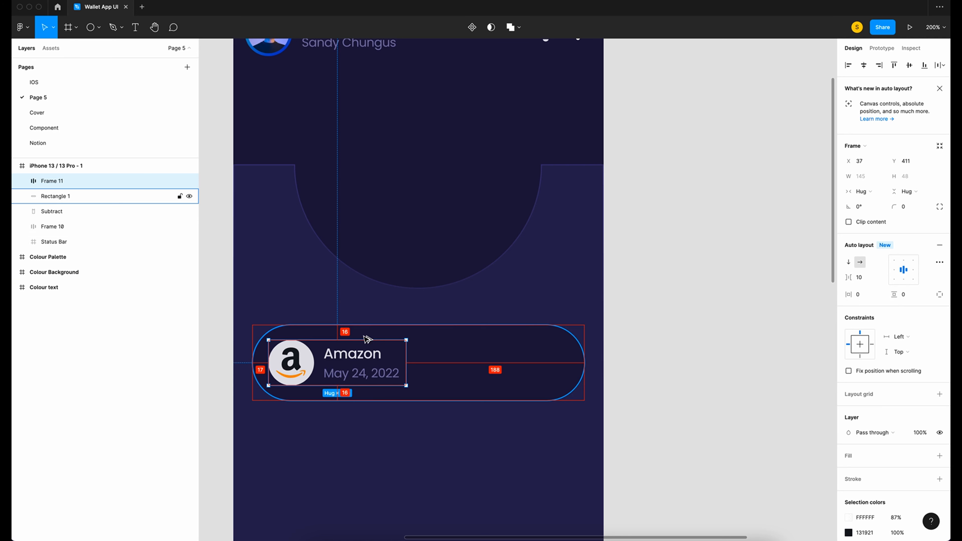
pyautogui.press('Left')
pyautogui.press('Left')
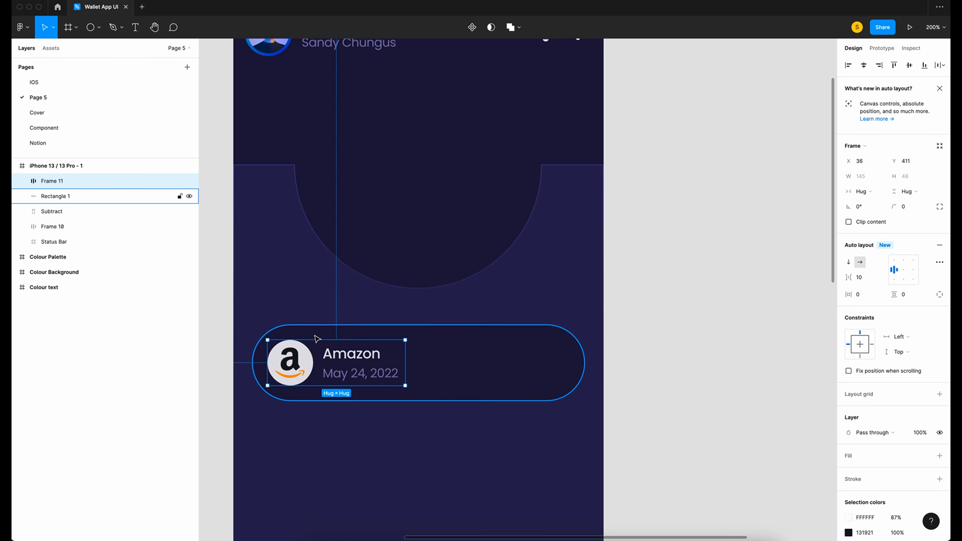
pyautogui.press('alt')
# Add the text "-$103.56" near the right end of the Amazon row and set it to auto width
pyautogui.press('t')
pyautogui.moveTo(482, 351); pyautogui.dragTo(546, 375)
pyautogui.write('-$103.')
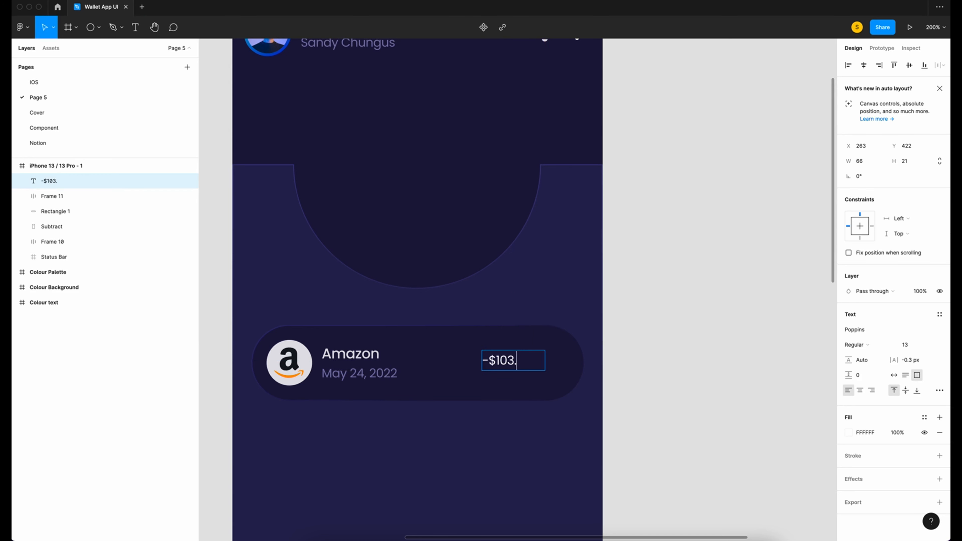
pyautogui.write('56')
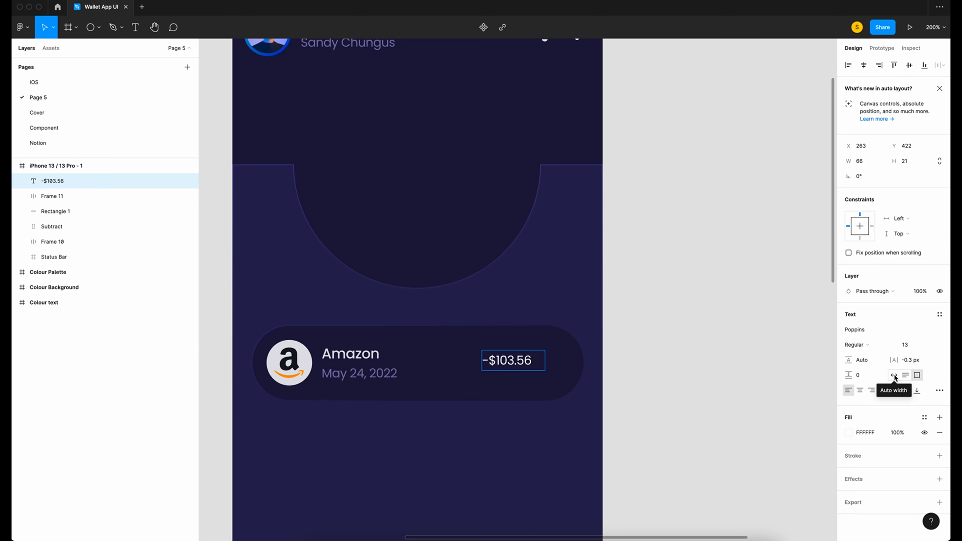
pyautogui.click(895, 378)
# Set the "-$103.56" text's fill opacity to 87%
pyautogui.moveTo(534, 360); pyautogui.dragTo(446, 354)
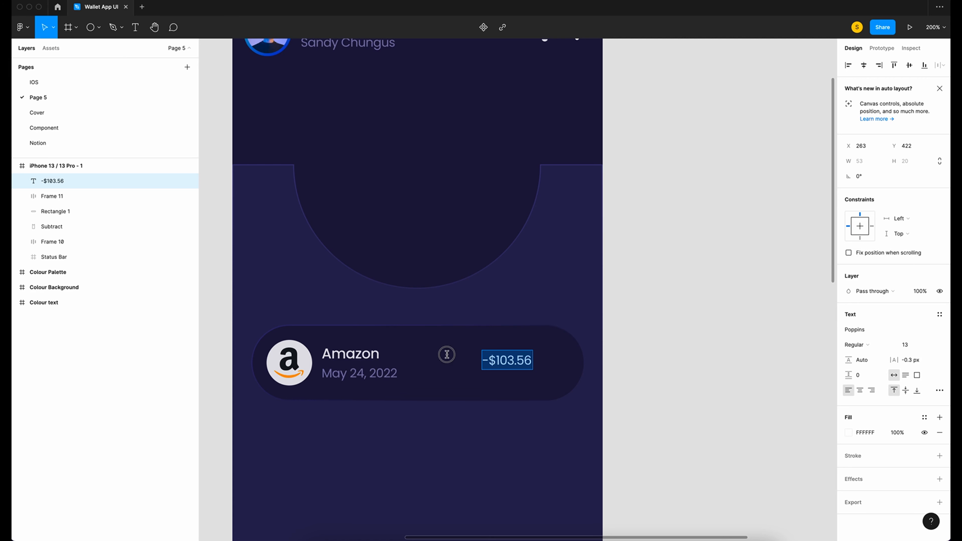
pyautogui.click(904, 434)
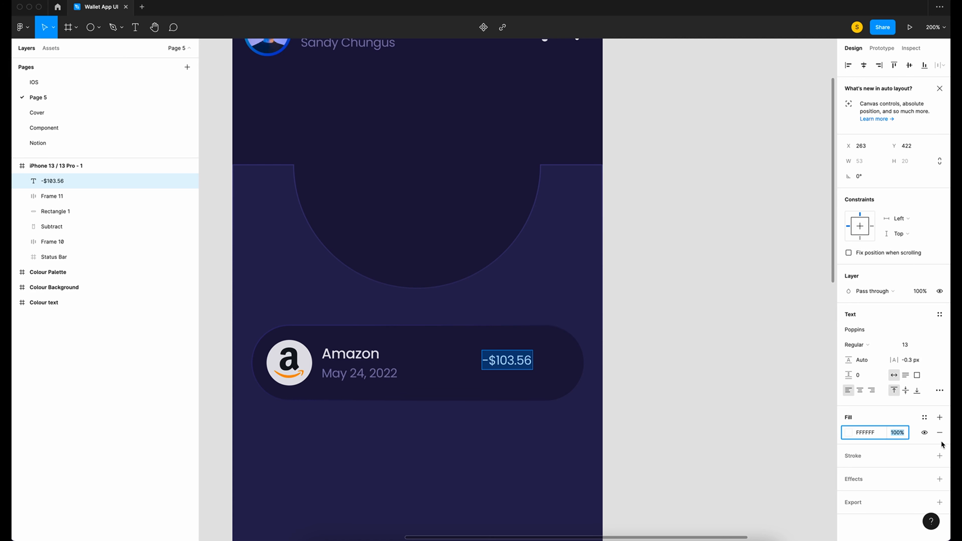
pyautogui.write('87')
pyautogui.press('Return')
# Wrap the "-$103.56" text in an auto layout frame and resize that frame to 90 × 44
pyautogui.rightClick(526, 360)
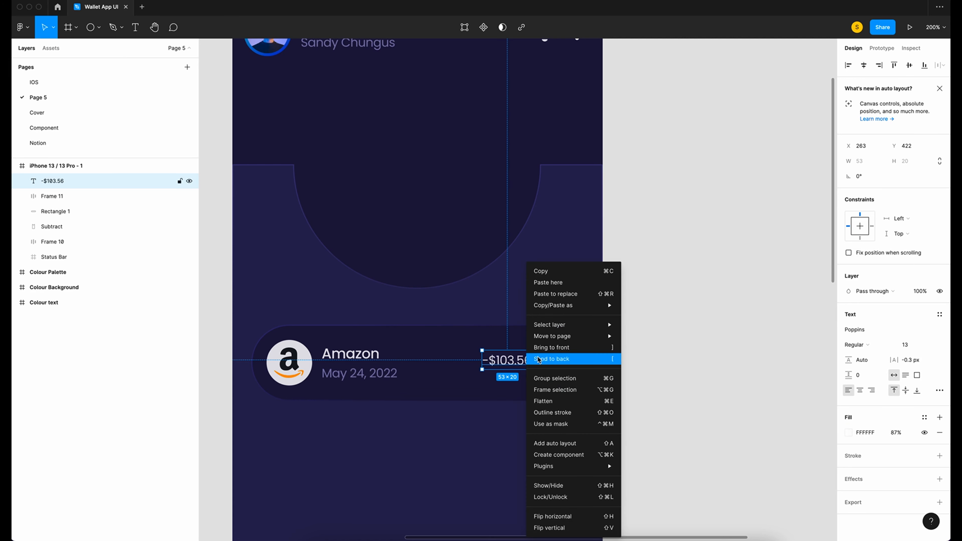
pyautogui.click(572, 444)
pyautogui.click(873, 178)
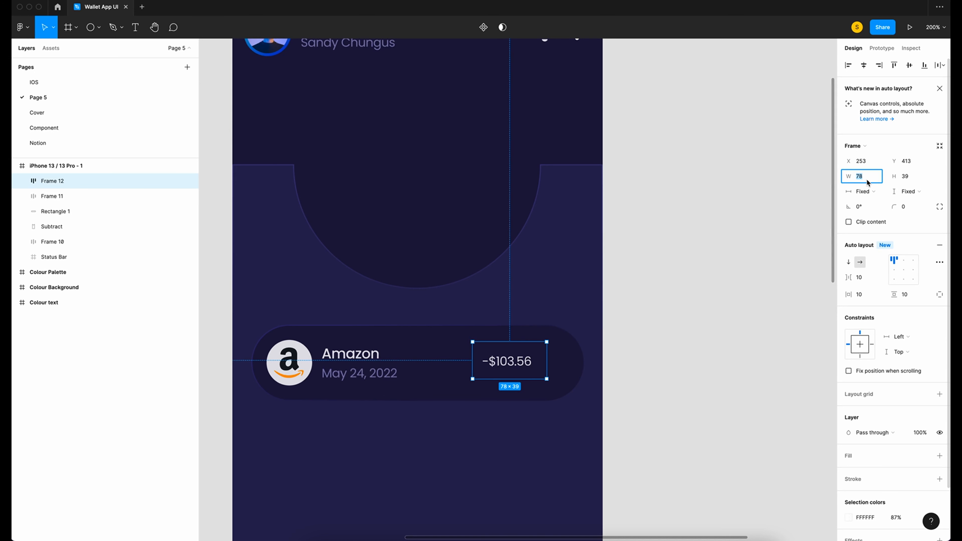
pyautogui.write('90')
pyautogui.press('Tab')
pyautogui.write('44')
pyautogui.press('Return')
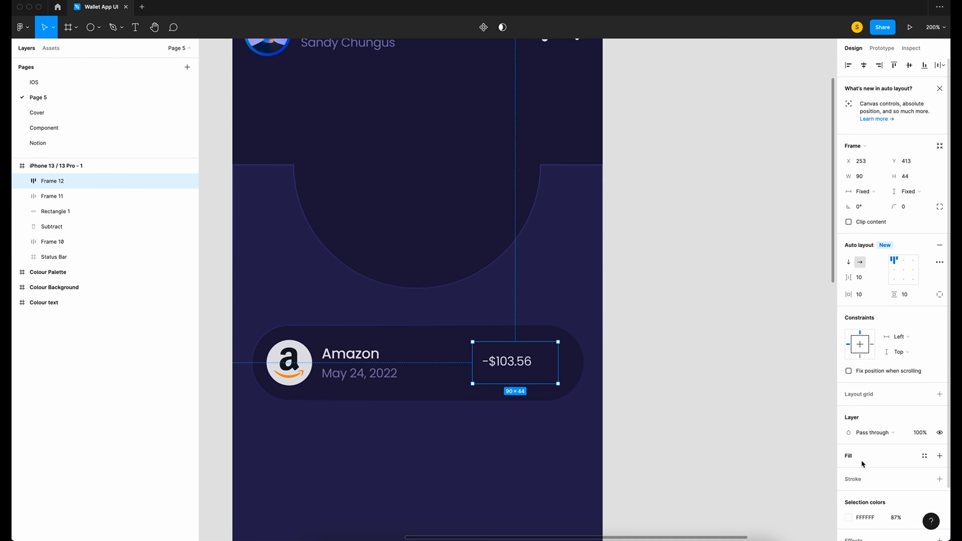
# Give the amount frame a white FFFFFF inside stroke of width 1 and a corner radius of 20
pyautogui.click(857, 481)
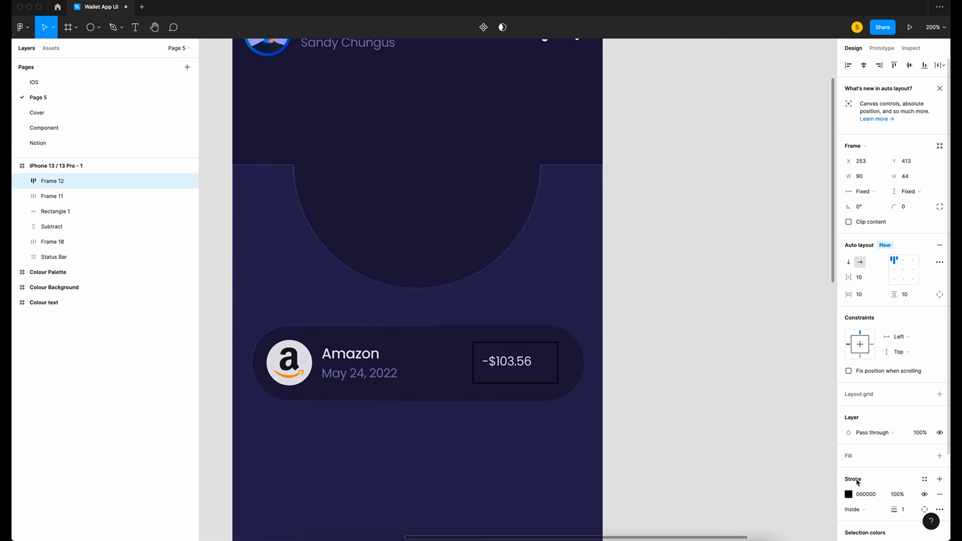
pyautogui.click(849, 494)
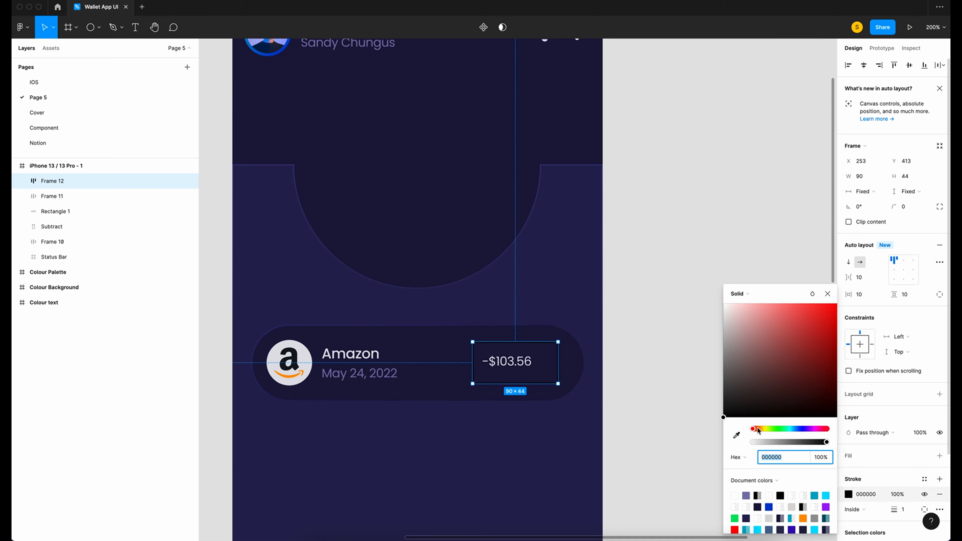
pyautogui.moveTo(724, 417)
pyautogui.mouseDown()
pyautogui.moveTo(718, 305)
pyautogui.moveTo(629, 119)
pyautogui.mouseUp()
pyautogui.press('Return')
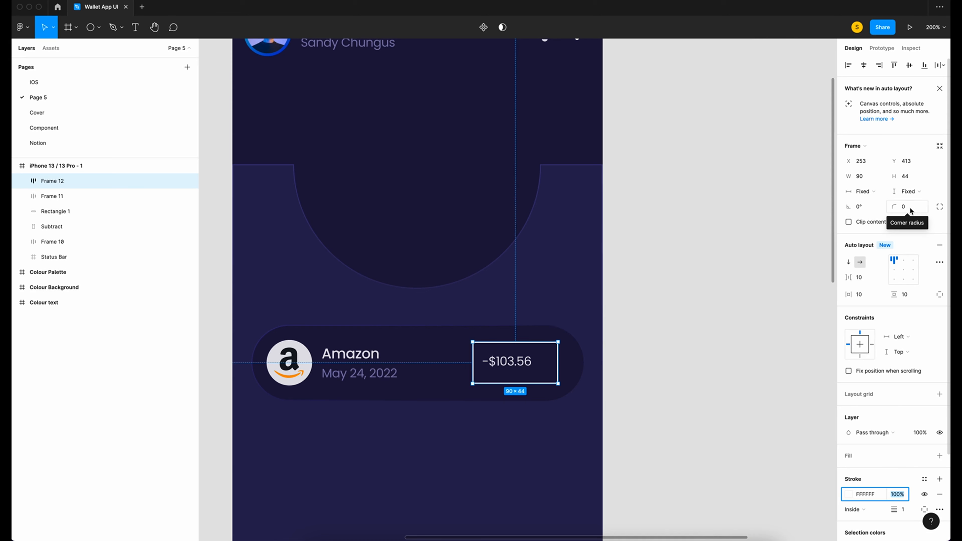
pyautogui.click(915, 208)
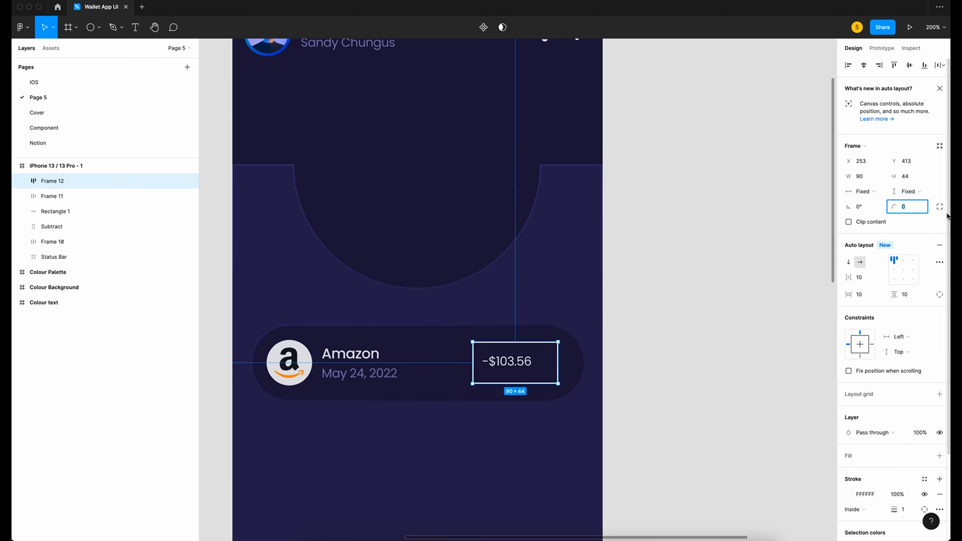
pyautogui.press('Return')
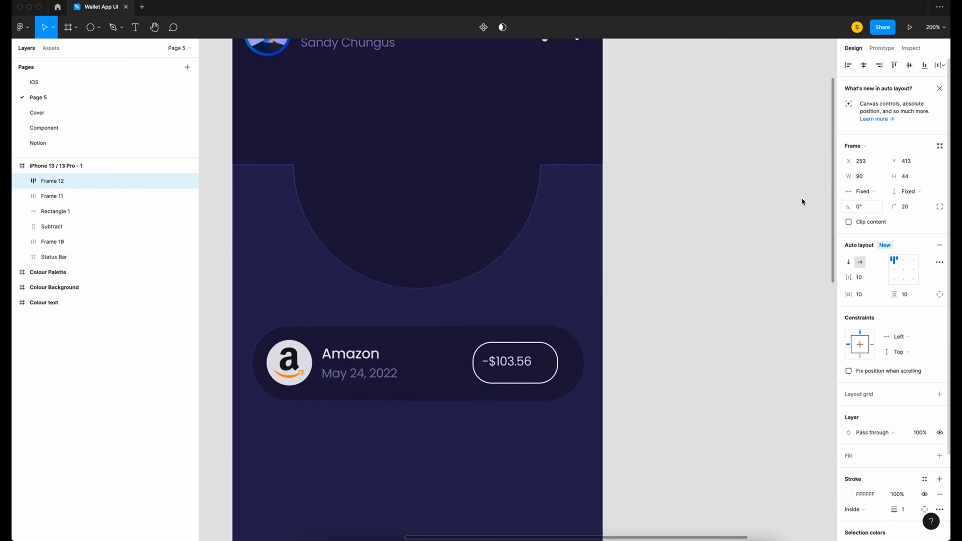
# Centre the amount inside its frame and set the frame's stroke blend mode to Overlay
pyautogui.click(904, 270)
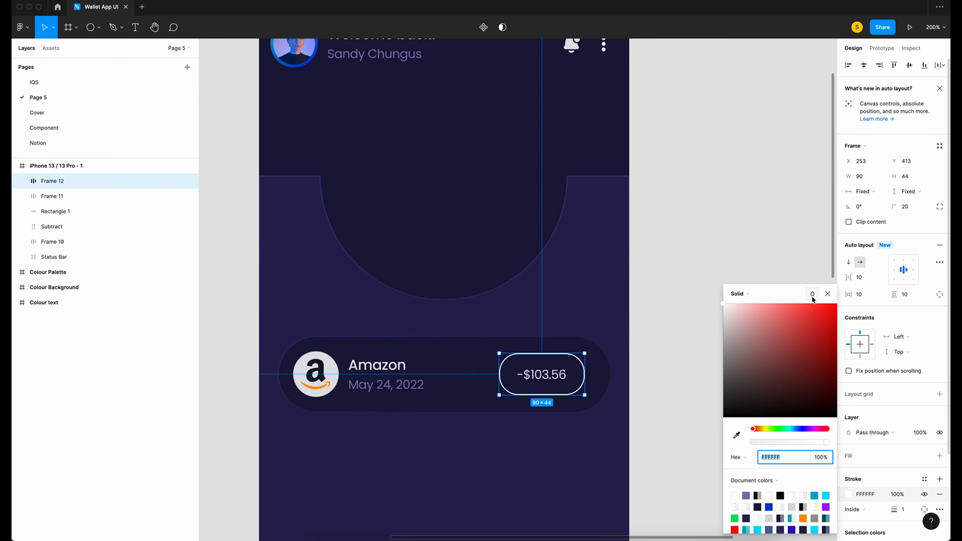
pyautogui.click(812, 298)
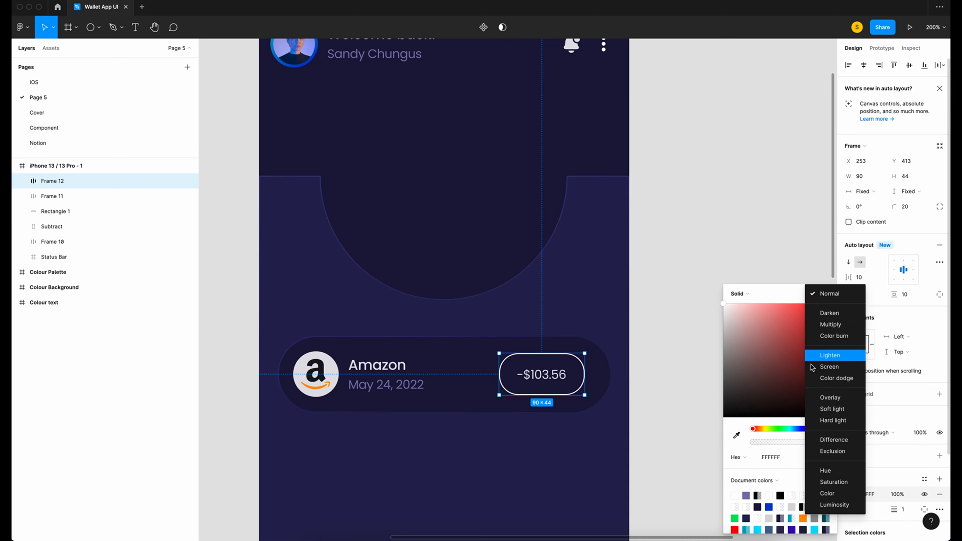
pyautogui.click(839, 398)
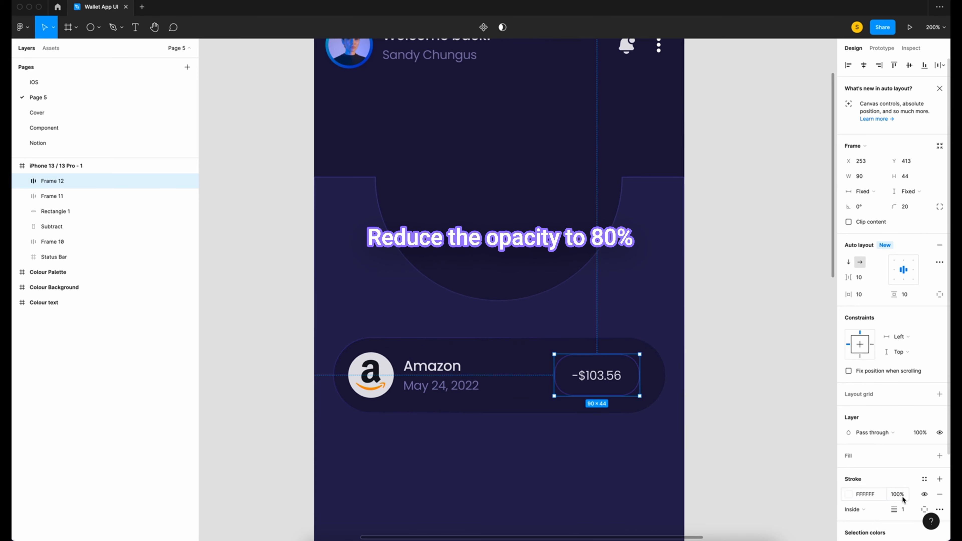
# Set the opacity of the amount frame's stroke to 80%
pyautogui.click(903, 496)
pyautogui.write('80')
pyautogui.press('Return')
pyautogui.click(727, 464)
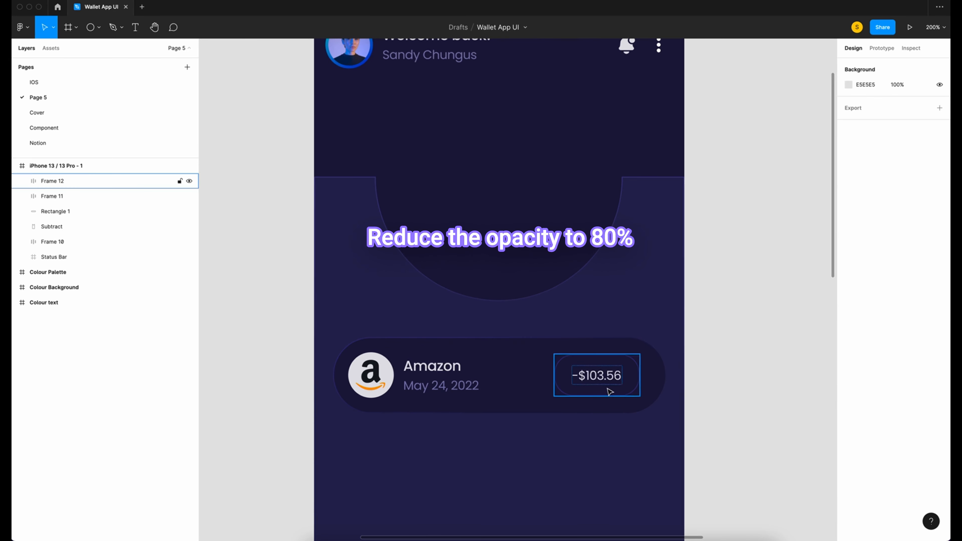
# Wrap the Amazon icon-and-text frame and the amount frame in one horizontal auto layout with item spacing 83
pyautogui.scroll(1, 621, 394)
pyautogui.click(54, 180)
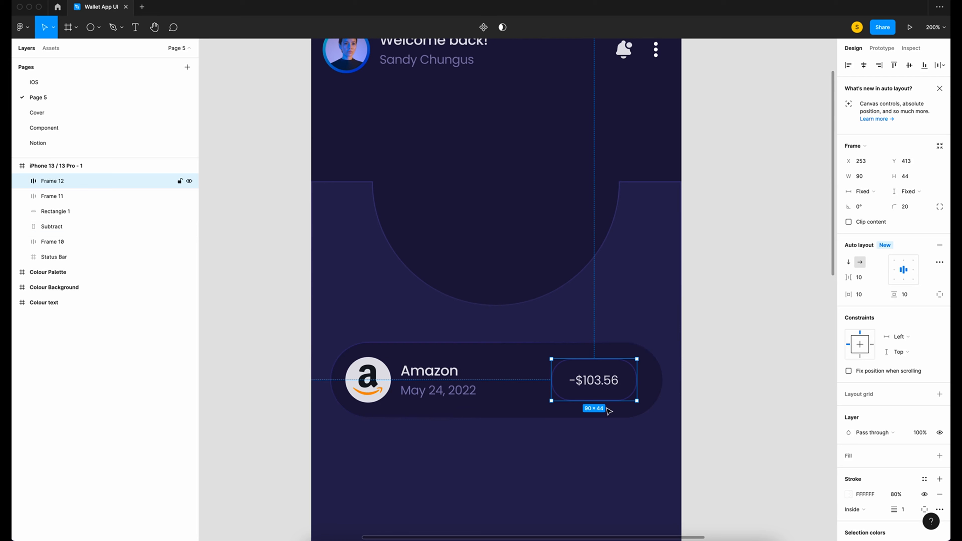
pyautogui.keyDown('shift'); pyautogui.click(51, 195); pyautogui.keyUp('shift')
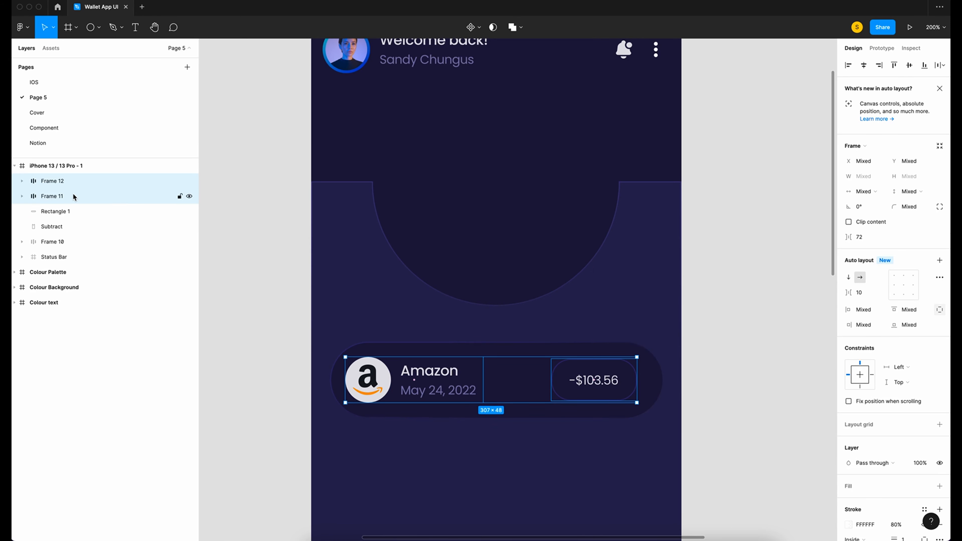
pyautogui.hotkey('shift', 'a')
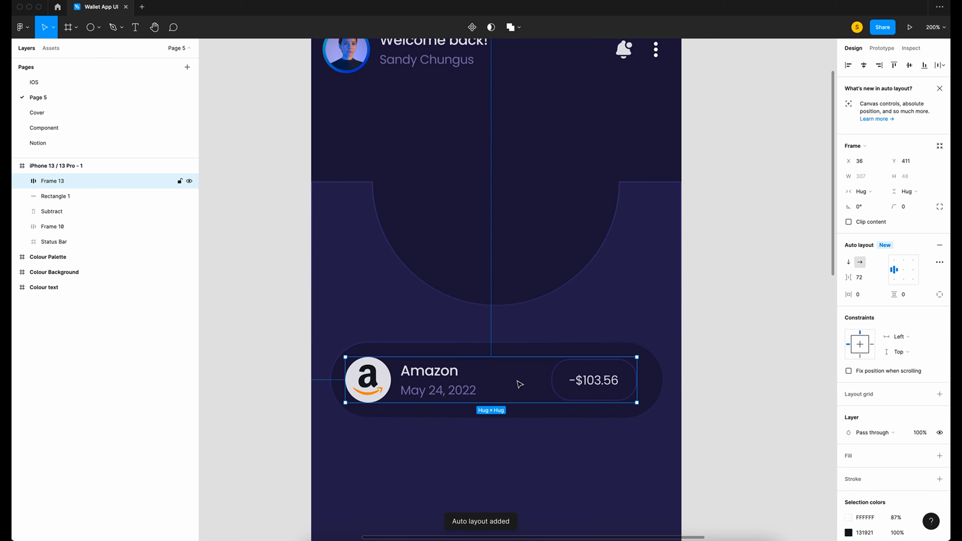
pyautogui.click(869, 280)
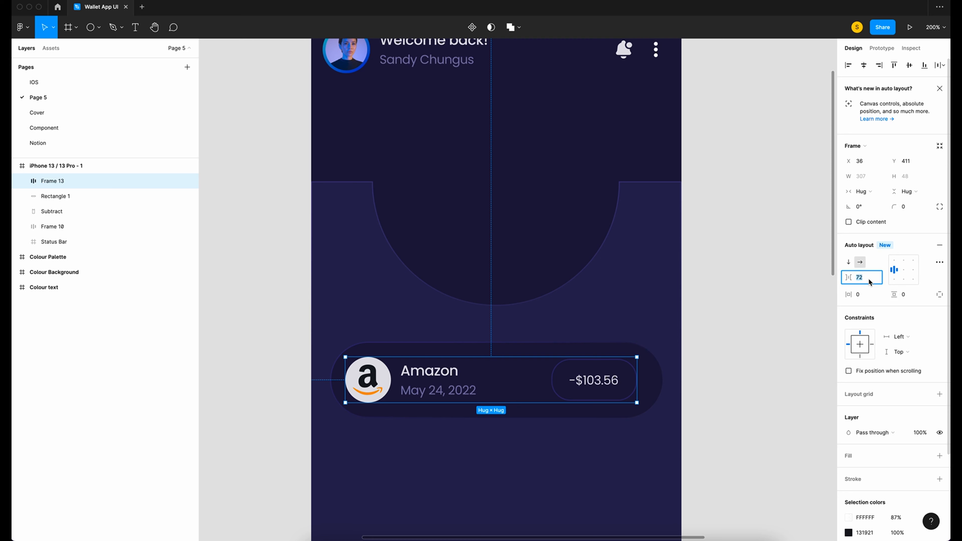
pyautogui.write('83')
pyautogui.press('Return')
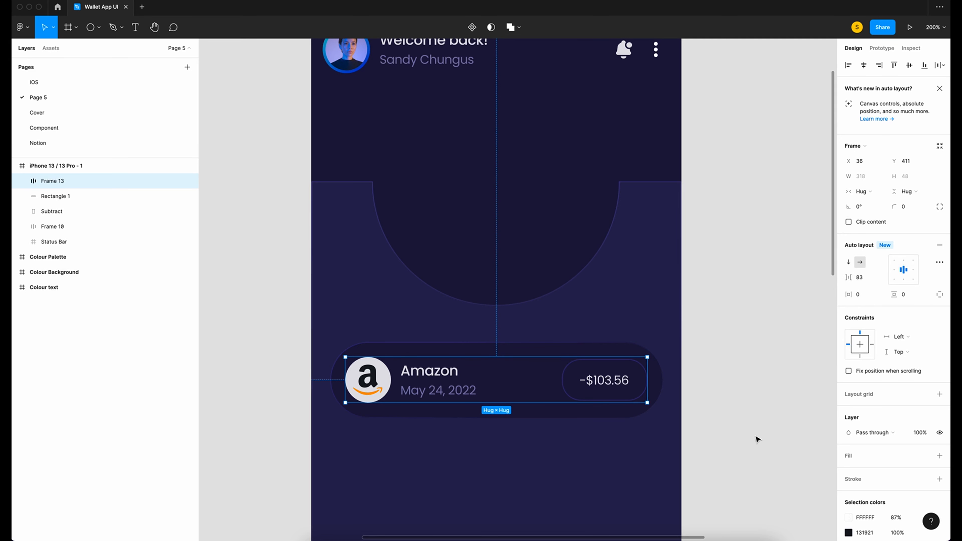
# Rename the frame around the -$103.56 text as "Amount"
pyautogui.click(775, 443)
pyautogui.click(22, 181)
pyautogui.click(22, 180)
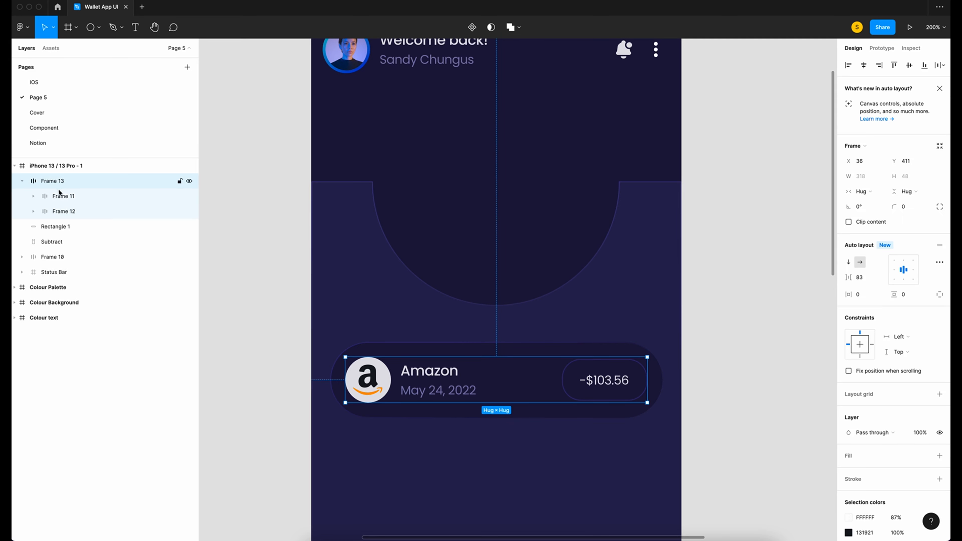
pyautogui.click(40, 211)
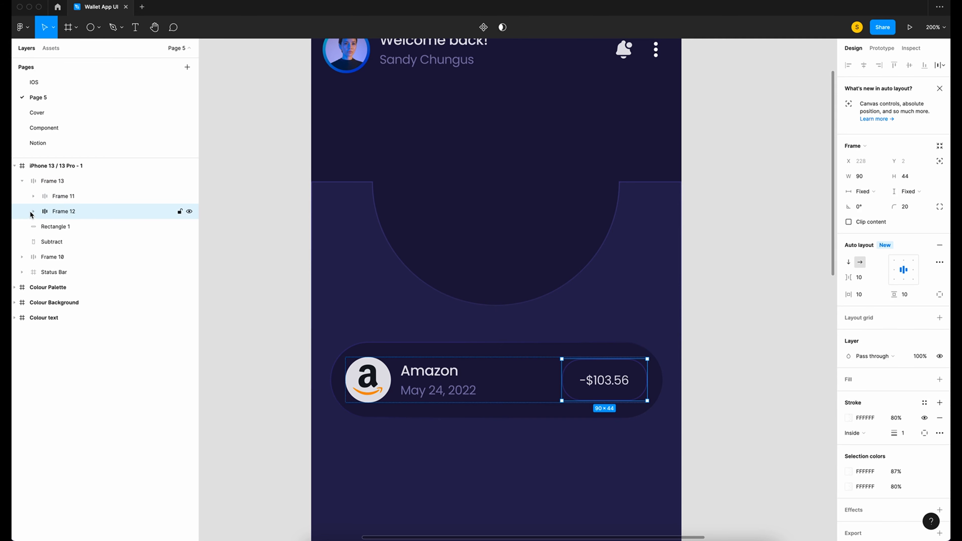
pyautogui.click(31, 212)
pyautogui.press('super+r')
pyautogui.write('Amount')
# Rename both the icon-and-text frame and the auto layout frame enclosing it as "Amazon"
pyautogui.click(57, 196)
pyautogui.click(33, 197)
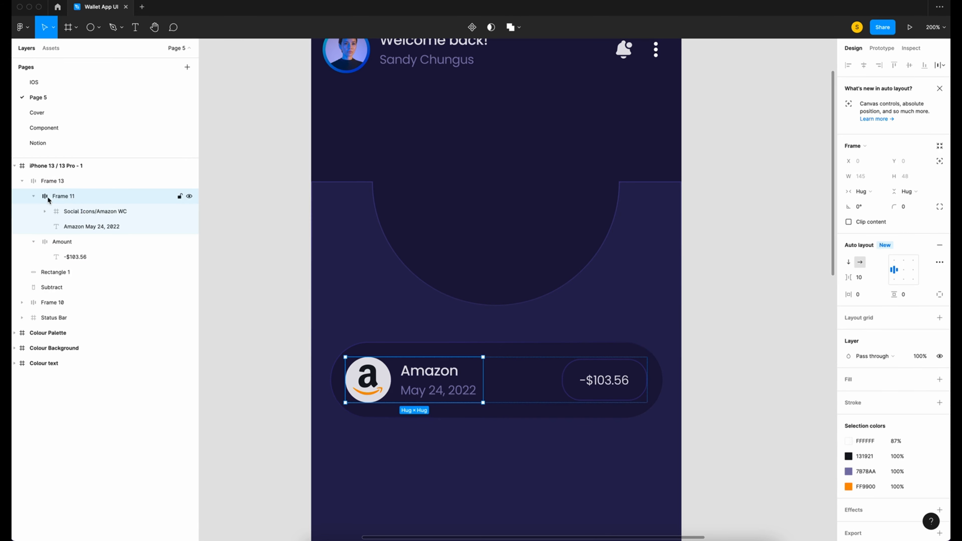
pyautogui.click(33, 196)
pyautogui.click(58, 181)
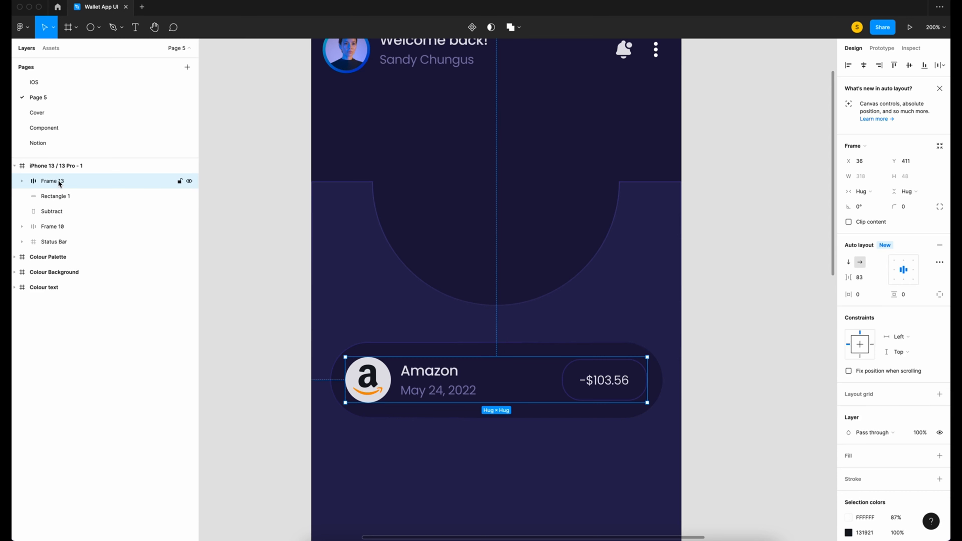
pyautogui.press('super+r')
pyautogui.write('Amazon')
pyautogui.press('Return')
# Rename the rounded background rectangle of the transaction row as "Base"
pyautogui.click(71, 195)
pyautogui.press('super+r')
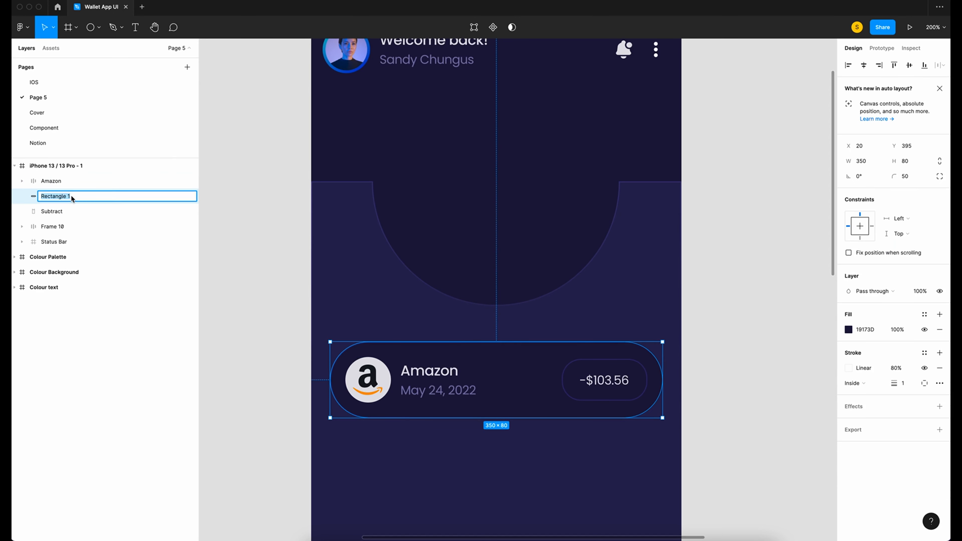
pyautogui.write('Base')
pyautogui.press('Return')
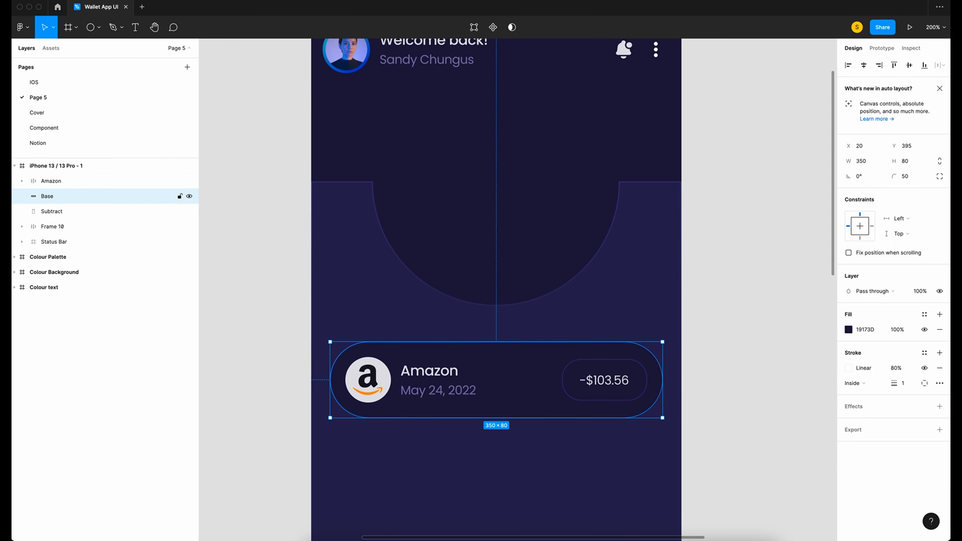
# Frame the Amazon content together with its Base rectangle and name the new frame "Amazon"
pyautogui.click(65, 183)
pyautogui.keyDown('shift'); pyautogui.click(63, 191); pyautogui.keyUp('shift')
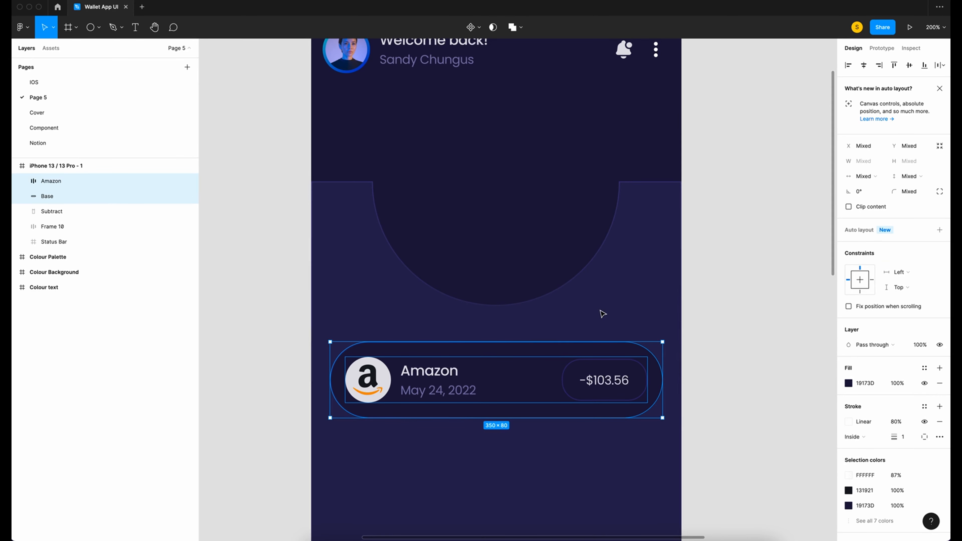
pyautogui.rightClick(614, 349)
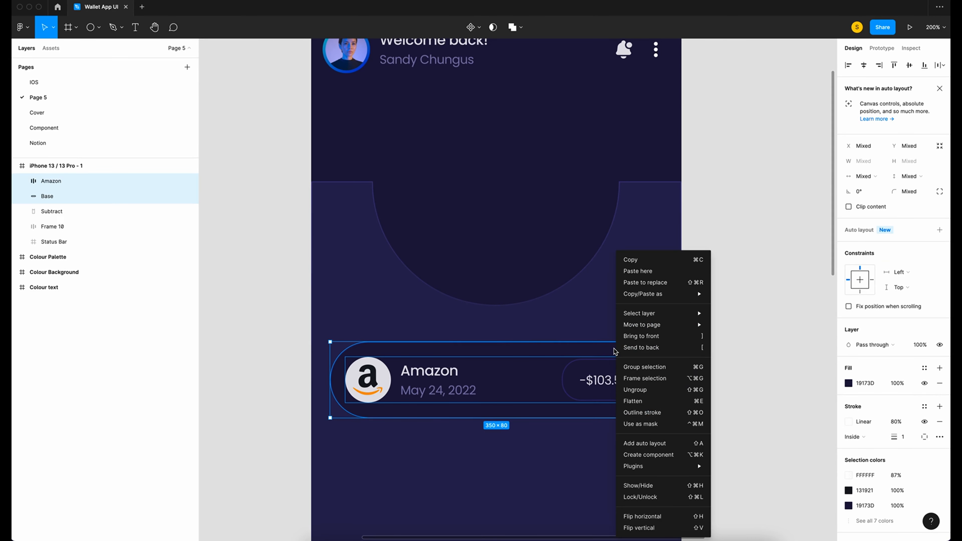
pyautogui.click(643, 380)
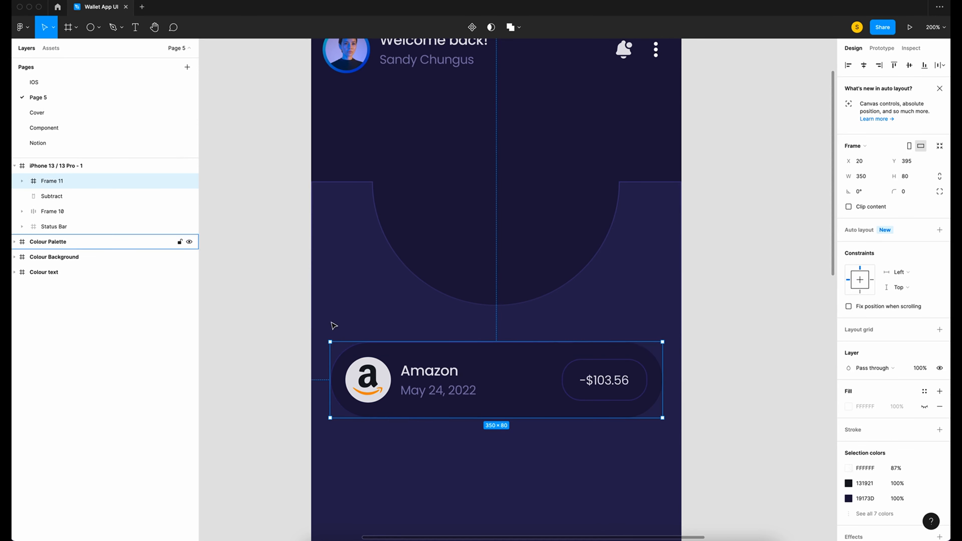
pyautogui.doubleClick(56, 182)
pyautogui.write('Amazonà')
pyautogui.press('Return')
pyautogui.doubleClick(78, 182)
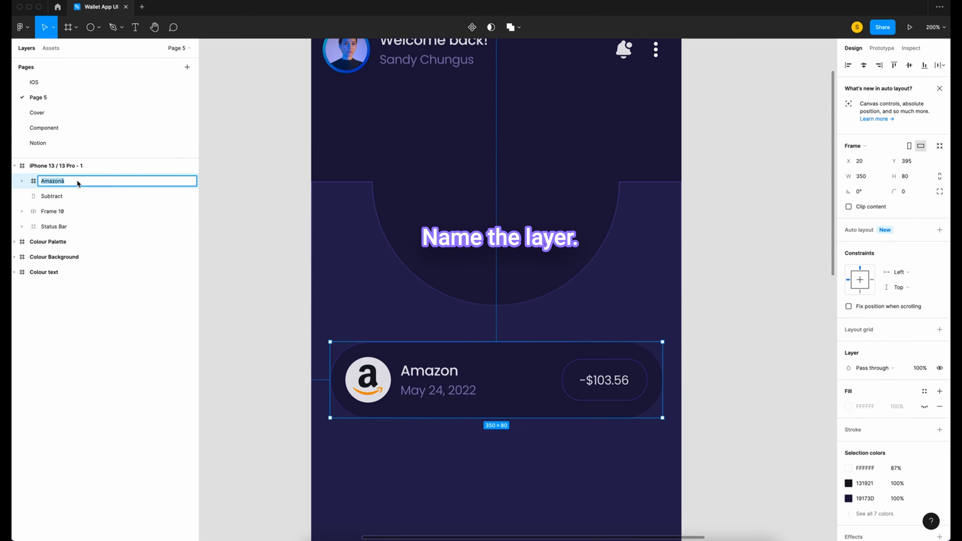
pyautogui.write('Amazon')
pyautogui.press('Return')
# Paste five copies of the Amazon row down the screen, each 100 px below the previous one, leaving 20 px gaps
pyautogui.hotkey('shift', '0')
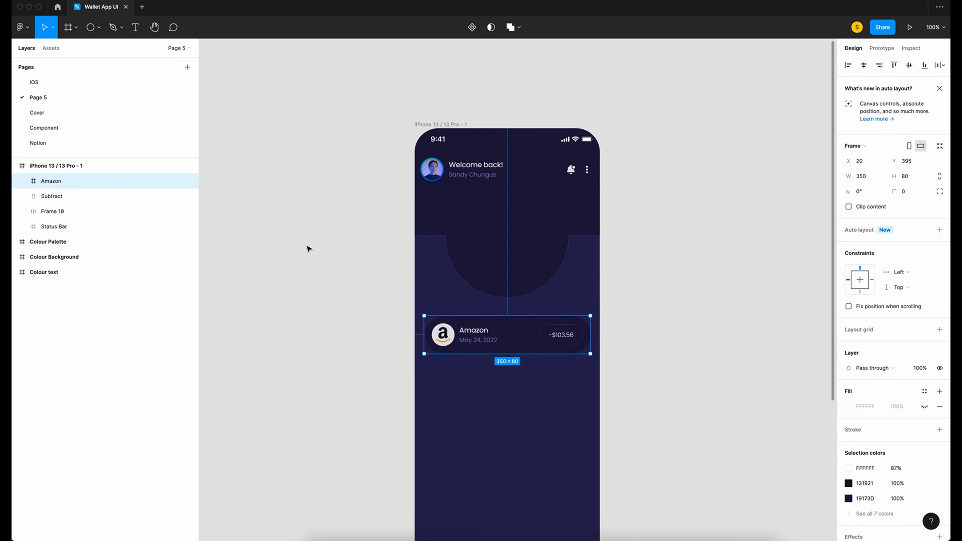
pyautogui.scroll(-3, 307, 248)
pyautogui.press('super+v')
pyautogui.hotkey('shift', 'Down')
pyautogui.hotkey('shift', 'Down')
pyautogui.hotkey('shift', 'Down')
pyautogui.hotkey('shift', 'Down')
pyautogui.hotkey('shift', 'Down')
pyautogui.hotkey('shift', 'Down')
pyautogui.hotkey('shift', 'Down')
pyautogui.hotkey('shift', 'Down')
pyautogui.hotkey('shift', 'Down')
pyautogui.hotkey('shift', 'Down')
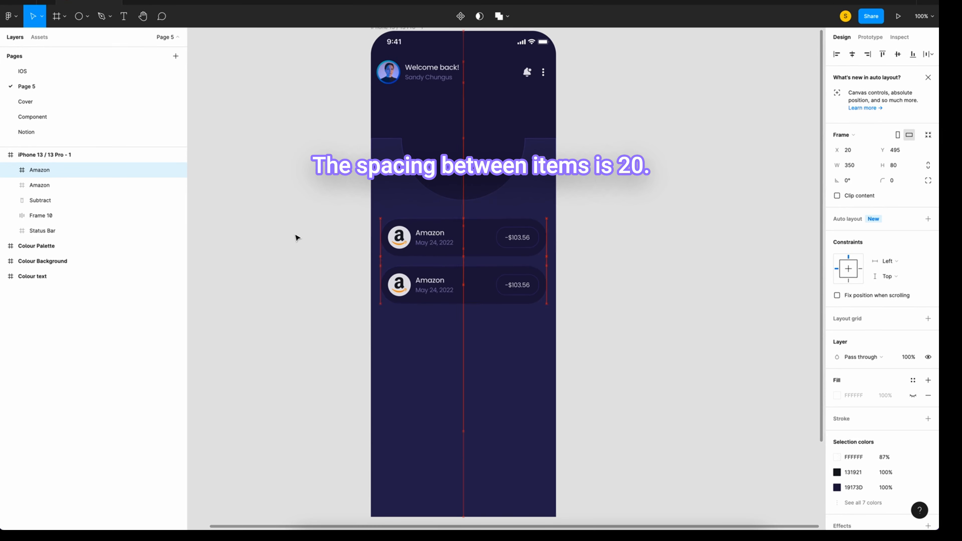
pyautogui.press('super+v')
pyautogui.hotkey('shift', 'Down')
pyautogui.hotkey('shift', 'Down')
pyautogui.hotkey('shift', 'Down')
pyautogui.hotkey('shift', 'Down')
pyautogui.hotkey('shift', 'Down')
pyautogui.hotkey('shift', 'Down')
pyautogui.hotkey('shift', 'Down')
pyautogui.hotkey('shift', 'Down')
pyautogui.hotkey('shift', 'Down')
pyautogui.hotkey('shift', 'Down')
pyautogui.press('super+v')
pyautogui.hotkey('shift', 'Down')
pyautogui.hotkey('shift', 'Down')
pyautogui.hotkey('shift', 'Down')
pyautogui.hotkey('shift', 'Down')
pyautogui.hotkey('shift', 'Down')
pyautogui.hotkey('shift', 'Down')
pyautogui.hotkey('shift', 'Down')
pyautogui.hotkey('shift', 'Down')
pyautogui.hotkey('shift', 'Down')
pyautogui.hotkey('shift', 'Down')
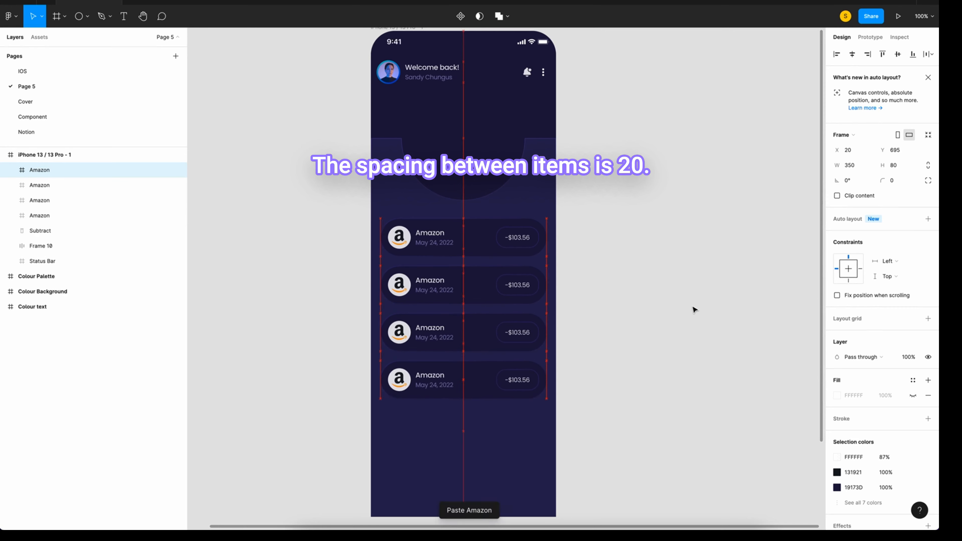
pyautogui.press('super+v')
pyautogui.hotkey('shift', 'Down')
pyautogui.hotkey('shift', 'Down')
pyautogui.hotkey('shift', 'Down')
pyautogui.hotkey('shift', 'Down')
pyautogui.hotkey('shift', 'Down')
pyautogui.hotkey('shift', 'Down')
pyautogui.hotkey('shift', 'Down')
pyautogui.hotkey('shift', 'Down')
pyautogui.hotkey('shift', 'Down')
pyautogui.hotkey('shift', 'Down')
pyautogui.press('super+v')
pyautogui.hotkey('shift', 'Down')
pyautogui.hotkey('shift', 'Down')
pyautogui.hotkey('shift', 'Down')
pyautogui.hotkey('shift', 'Down')
pyautogui.hotkey('shift', 'Down')
pyautogui.hotkey('shift', 'Down')
pyautogui.hotkey('shift', 'Down')
pyautogui.hotkey('shift', 'Down')
pyautogui.hotkey('shift', 'Down')
pyautogui.hotkey('shift', 'Down')
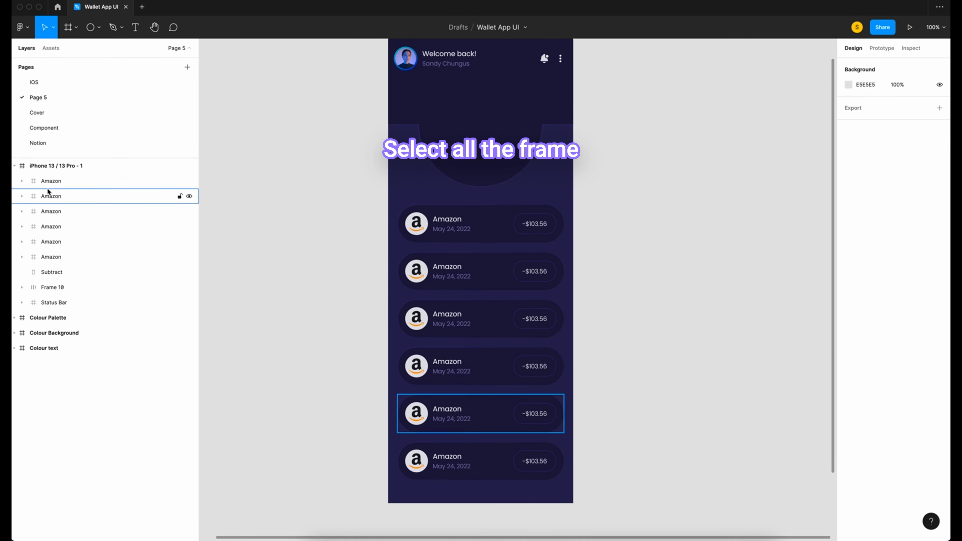
# Move all six Amazon rows together about 29 px down, closer to the bottom edge of the phone screen
pyautogui.click(47, 181)
pyautogui.keyDown('shift'); pyautogui.click(48, 196); pyautogui.keyUp('shift')
pyautogui.keyDown('shift'); pyautogui.click(76, 246); pyautogui.keyUp('shift')
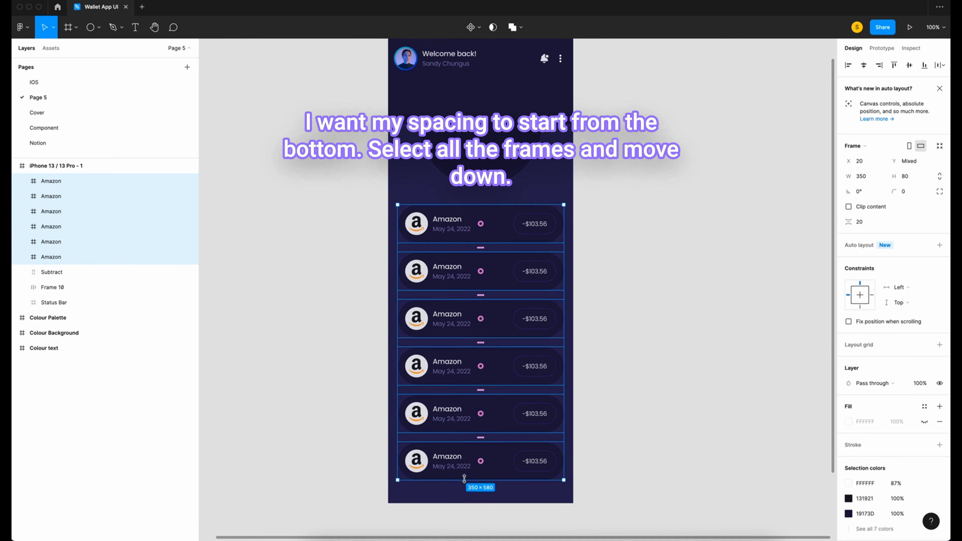
pyautogui.hotkey('shift', 'Down')
pyautogui.hotkey('shift', 'Down')
pyautogui.press('Down')
pyautogui.press('Down')
pyautogui.press('Down')
pyautogui.press('Down')
pyautogui.press('Down')
pyautogui.press('Down')
pyautogui.press('Down')
pyautogui.press('Down')
pyautogui.press('Down')
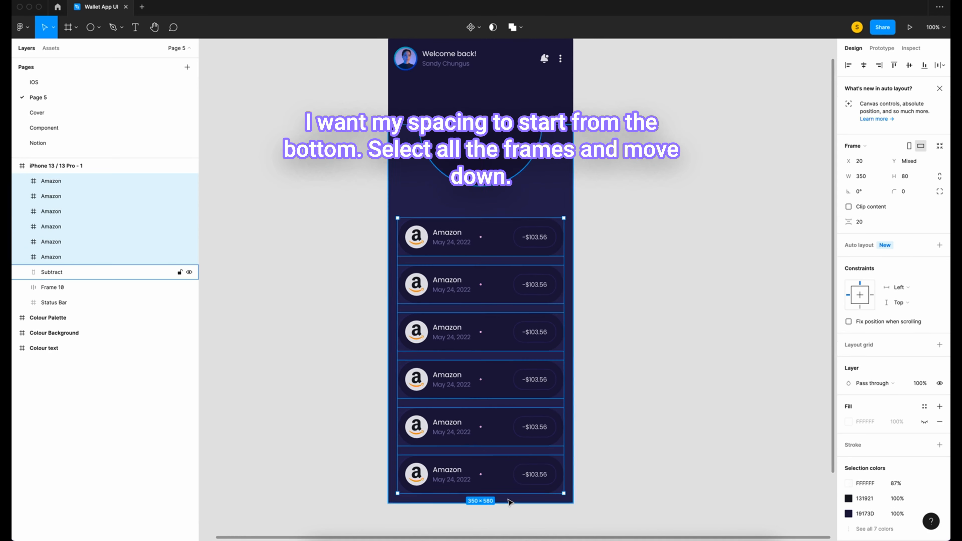
pyautogui.press('alt')
pyautogui.click(730, 437)
# Add the heading text "My transaction" between the notch and the first Amazon row
pyautogui.scroll(2, 436, 295)
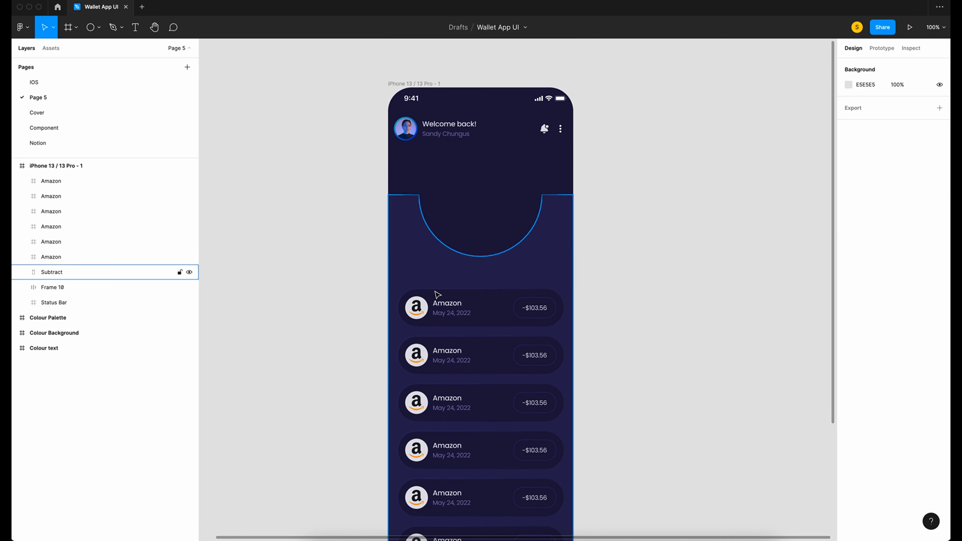
pyautogui.scroll(1, 437, 276)
pyautogui.press('super+plus')
pyautogui.press('t')
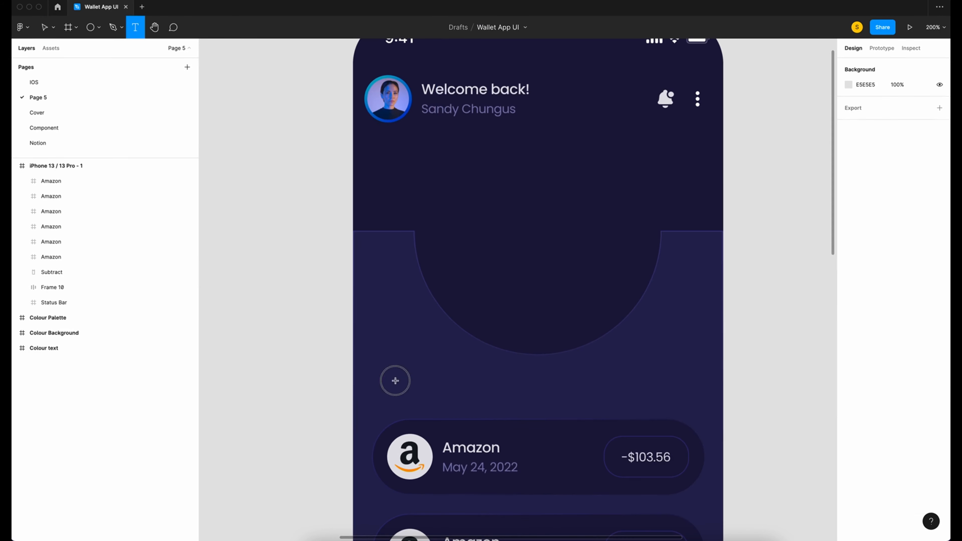
pyautogui.moveTo(382, 375); pyautogui.dragTo(498, 403)
pyautogui.write('My transaction')
# Format the "My transaction" heading as Poppins SemiBold, size 17, with auto width
pyautogui.press('super+a')
pyautogui.click(909, 345)
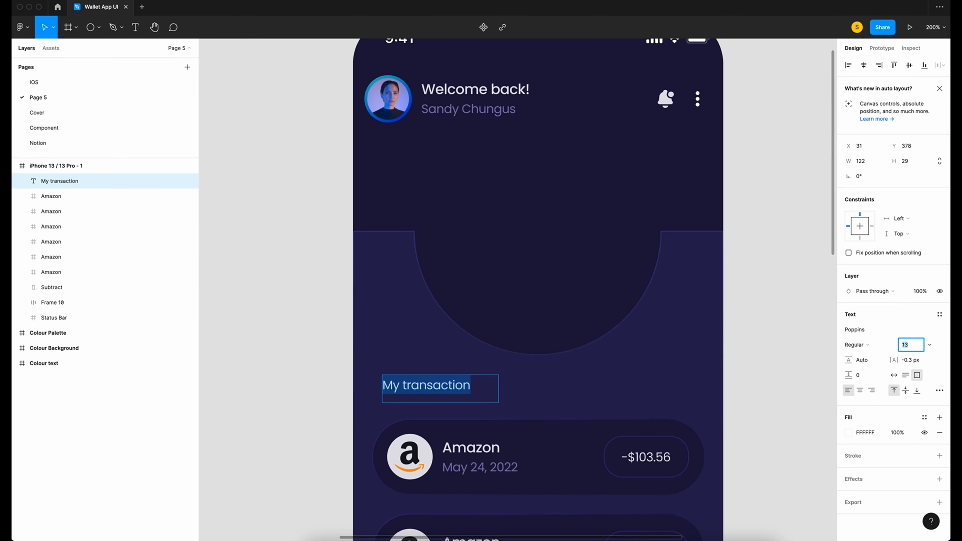
pyautogui.press('Return')
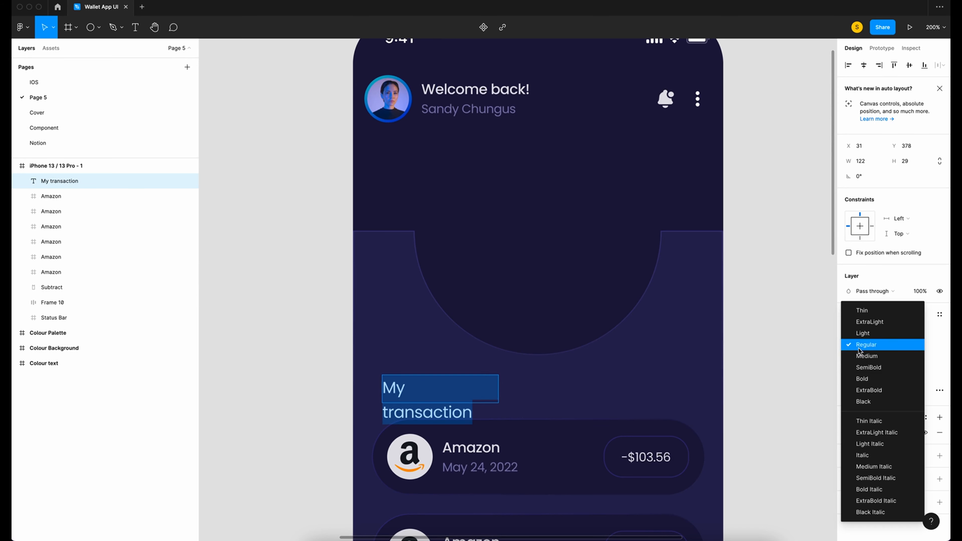
pyautogui.click(856, 345)
pyautogui.click(891, 370)
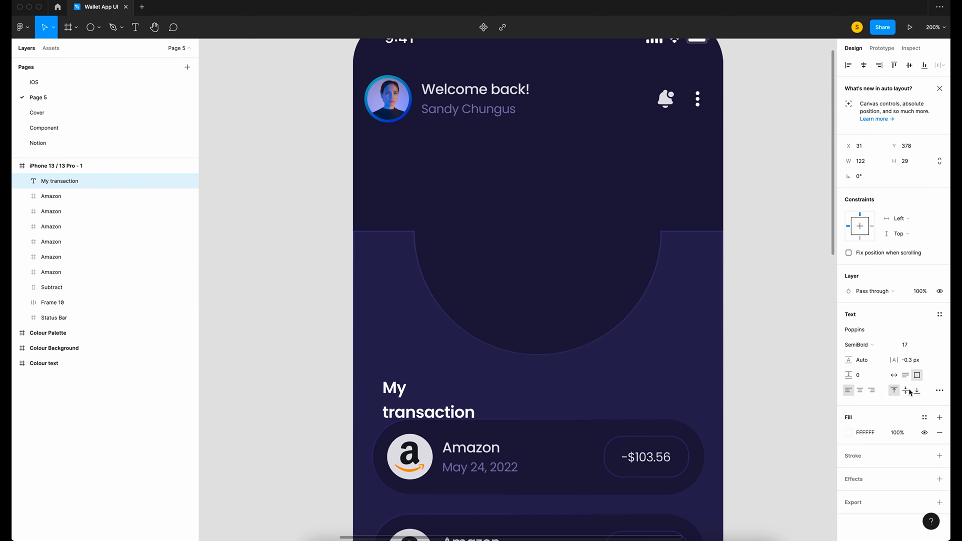
pyautogui.click(894, 375)
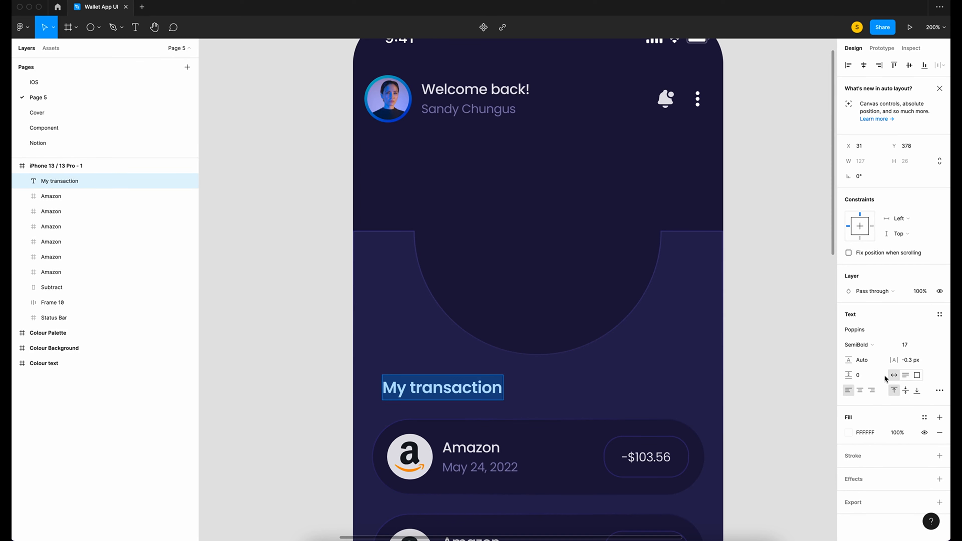
# Set the heading's fill opacity to 87% and move it left to line up with the rows' left edge
pyautogui.click(897, 433)
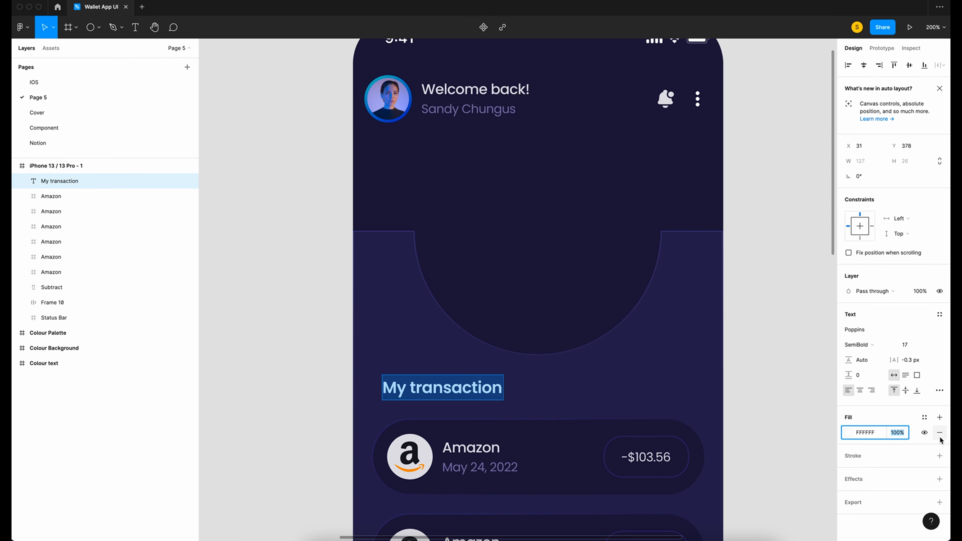
pyautogui.write('87')
pyautogui.moveTo(405, 390); pyautogui.dragTo(394, 390)
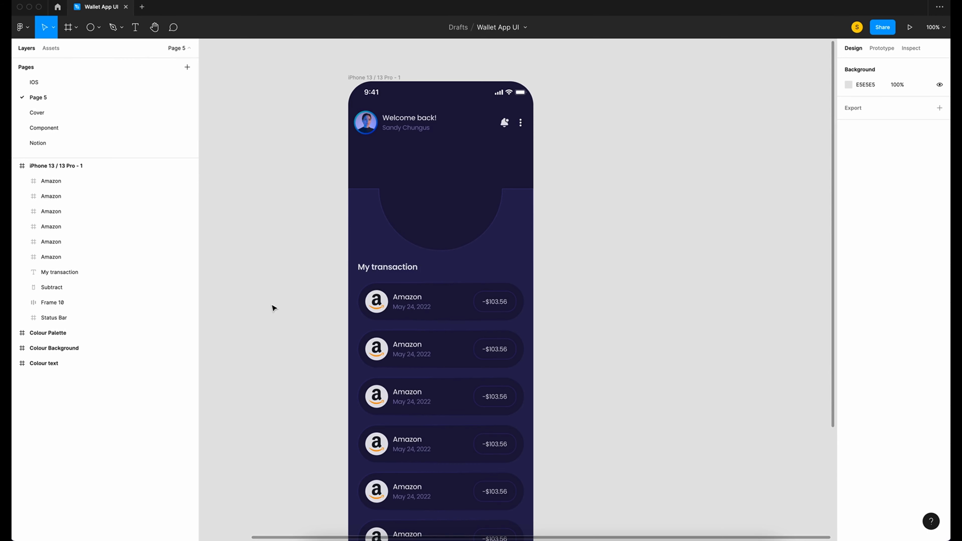
# Replace the Amazon logo in the second transaction row with the Mcdonalds icon from the Icons frame
pyautogui.scroll(2, 295, 303)
pyautogui.scroll(-5, 307, 297)
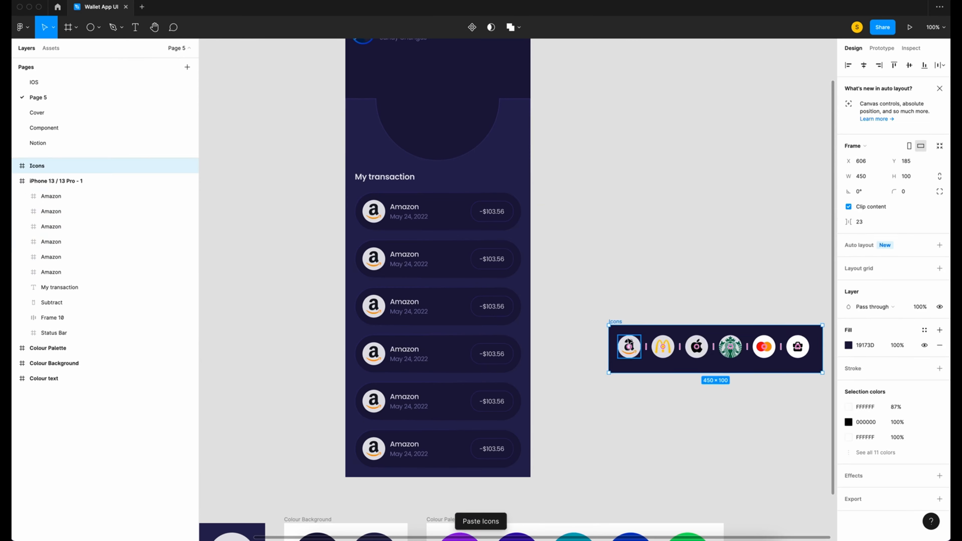
pyautogui.keyDown('super'); pyautogui.click(374, 259); pyautogui.keyUp('super')
pyautogui.rightClick(625, 346)
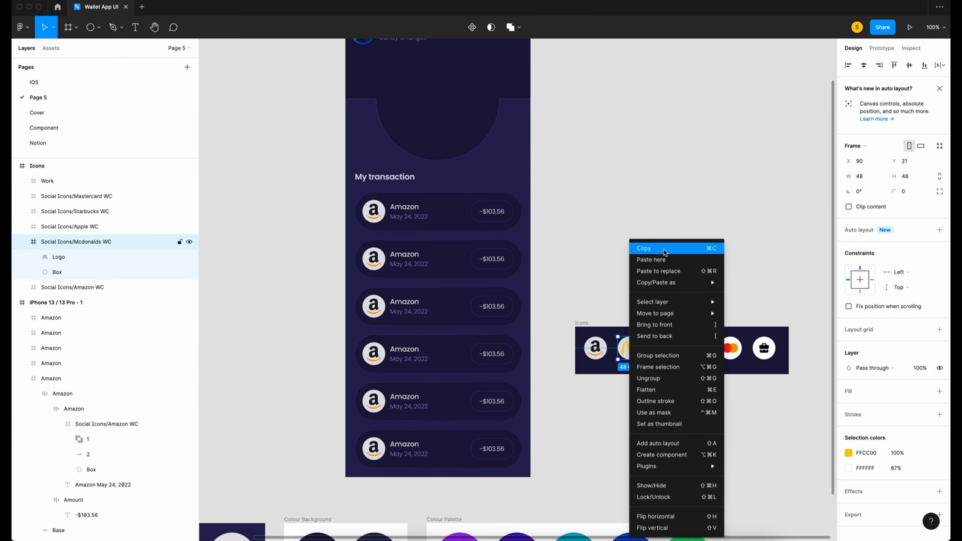
pyautogui.click(644, 248)
pyautogui.rightClick(375, 244)
pyautogui.click(402, 271)
# Change the second row's text to "Mcdonalds" and "May 12, 2022", and its amount to -$34.78
pyautogui.doubleClick(420, 254)
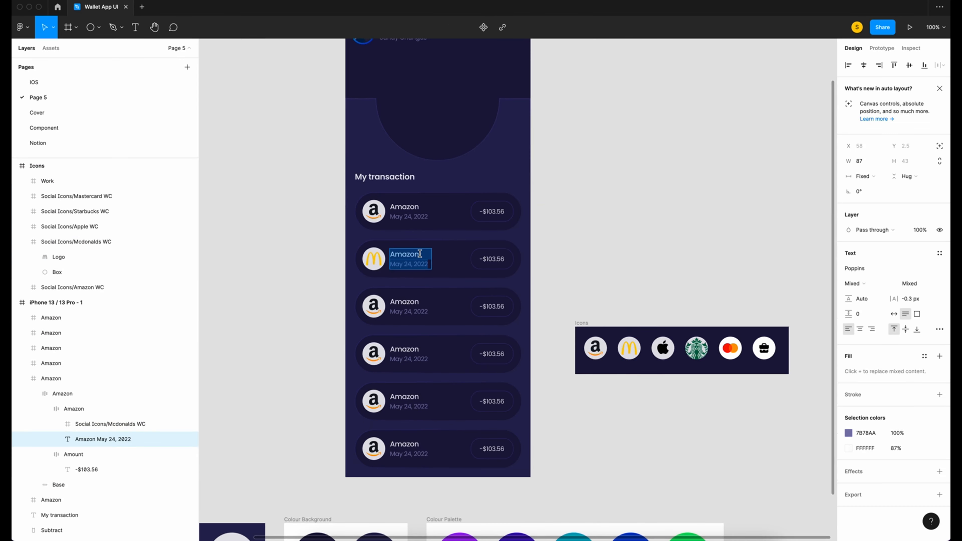
pyautogui.write('Mcdonalds')
pyautogui.press('Return')
pyautogui.write('May 12, 2022')
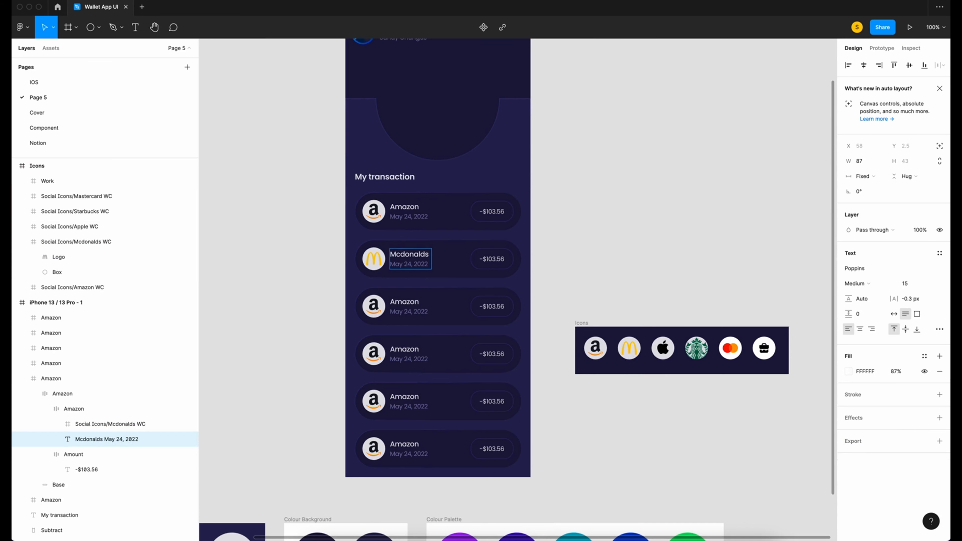
pyautogui.press('Escape')
pyautogui.doubleClick(487, 259)
pyautogui.write('34.78')
# Replace the Amazon logo in the third transaction row with the Apple icon from the Icons frame
pyautogui.click(663, 348)
pyautogui.press('super+c')
pyautogui.doubleClick(375, 306)
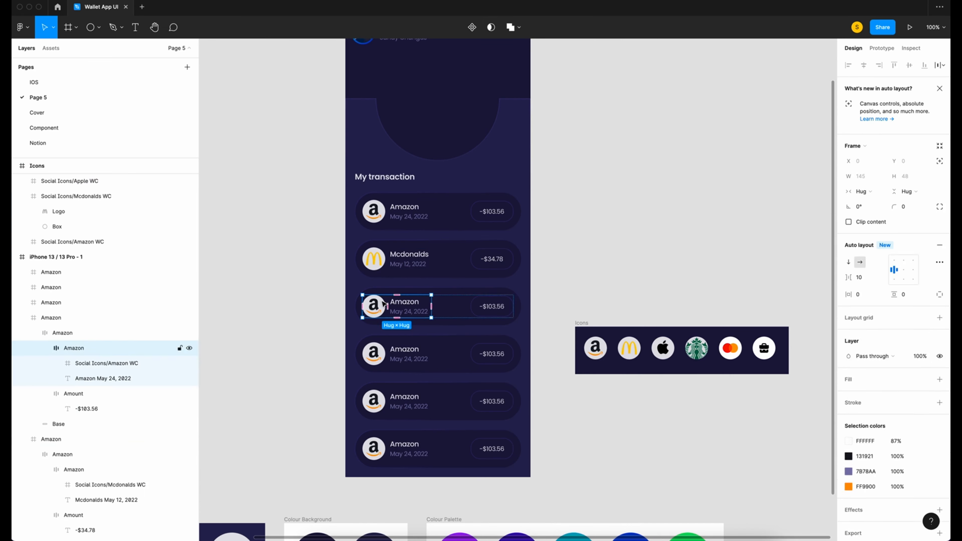
pyautogui.rightClick(118, 363)
pyautogui.click(147, 281)
# Change the third row's text to "Apple" and "May 8, 2022", and its amount to -$1000.97
pyautogui.doubleClick(405, 302)
pyautogui.write('Apple')
pyautogui.doubleClick(410, 312)
pyautogui.write('8')
pyautogui.doubleClick(492, 307)
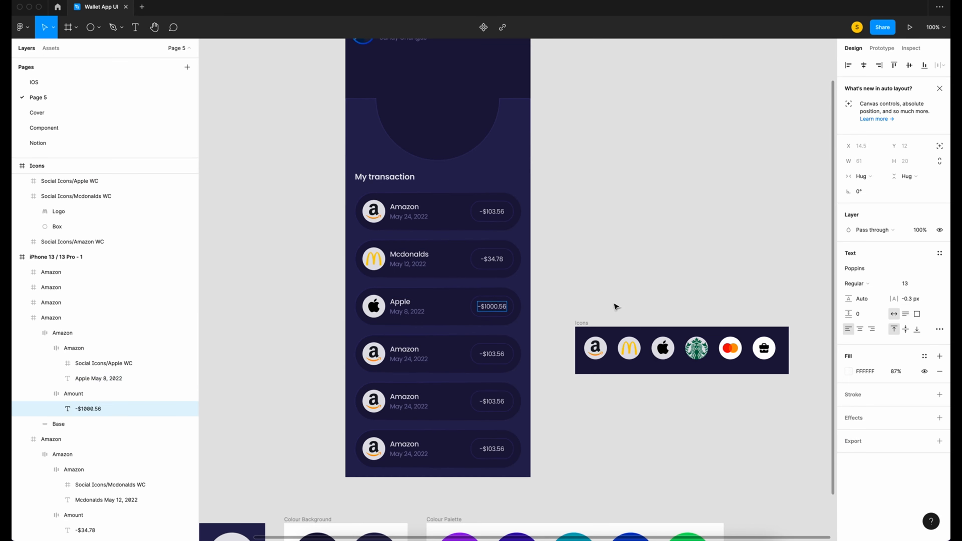
pyautogui.write('-$1000.97')
# Turn the fourth row into a "Starbucks" entry using the Starbucks icon, dated "May 8, 2022", with the amount -$13.67
pyautogui.rightClick(697, 349)
pyautogui.doubleClick(374, 354)
pyautogui.doubleClick(404, 349)
pyautogui.write('Starbucks')
pyautogui.doubleClick(410, 358)
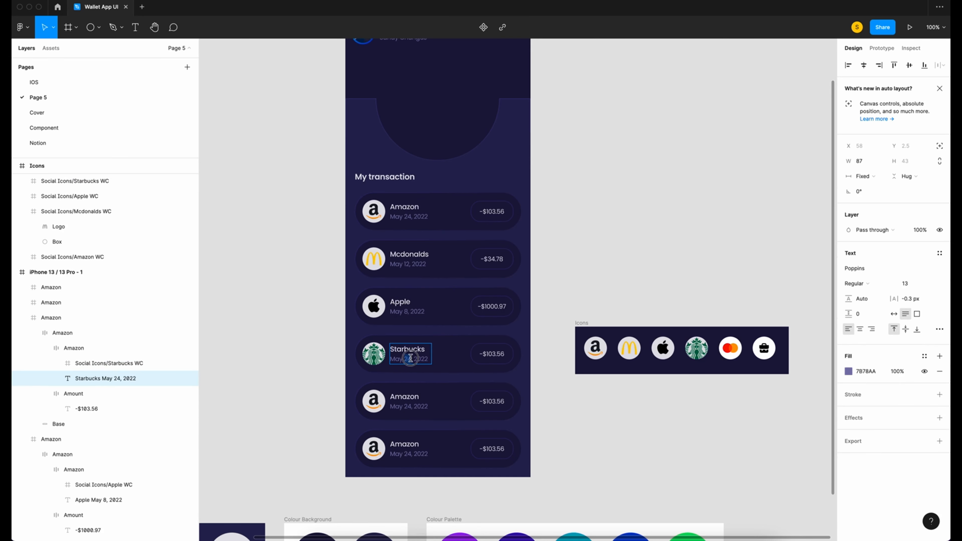
pyautogui.write('8')
pyautogui.doubleClick(491, 354)
pyautogui.write('-$13.67')
# Turn the fifth row into a "Mastercard" entry using the Mastercard icon, dated "May 6, 2022", with the amount -$1000.00
pyautogui.click(731, 348)
pyautogui.keyDown('super'); pyautogui.click(374, 402); pyautogui.keyUp('super')
pyautogui.doubleClick(414, 399)
pyautogui.doubleClick(413, 398)
pyautogui.write('Mastercard')
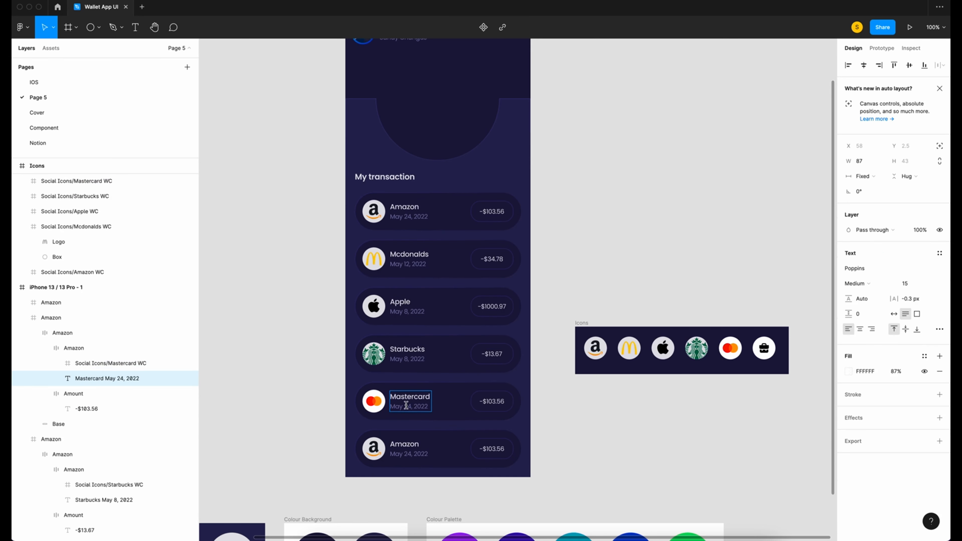
pyautogui.doubleClick(407, 407)
pyautogui.write('6')
pyautogui.scroll(1, 492, 404)
pyautogui.doubleClick(490, 408)
pyautogui.write('-$1000.00')
# Turn the last row into a "Freelancer" entry using the briefcase Work icon, dated "May 6, 2022", with the amount +$3300.00
pyautogui.click(365, 453)
pyautogui.doubleClick(367, 456)
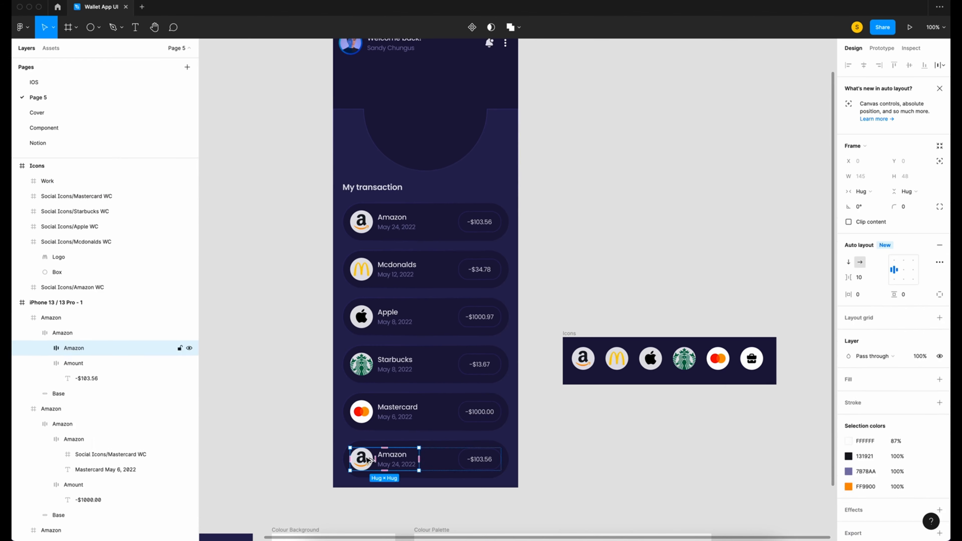
pyautogui.click(751, 358)
pyautogui.press('super+shift+r')
pyautogui.doubleClick(407, 455)
pyautogui.write('Freelancer')
pyautogui.doubleClick(395, 464)
pyautogui.write('6')
pyautogui.doubleClick(474, 459)
pyautogui.write('+$3300.00')
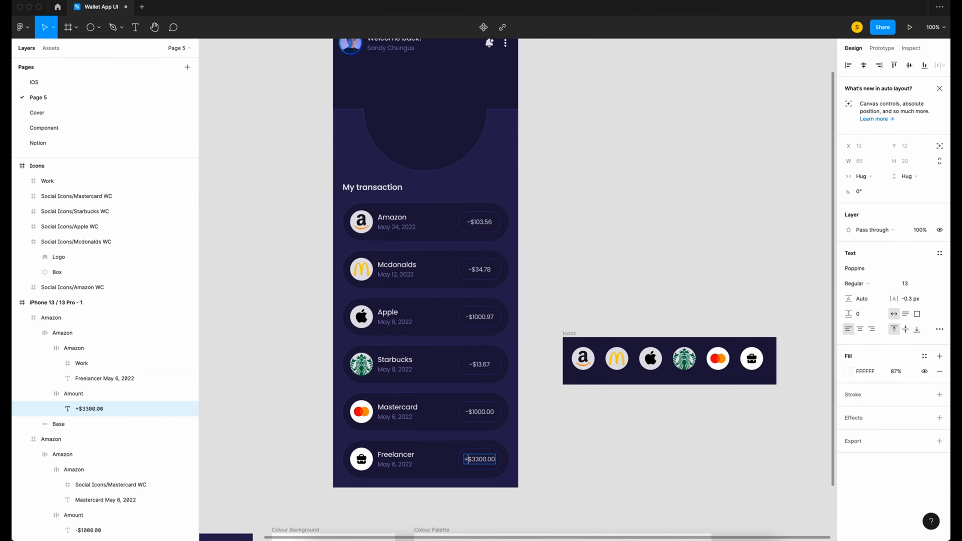
pyautogui.click(546, 458)
# Rename the layer frames of the last three transaction rows to "Freelancer", "Mastercard" and "Starbucks", and collapse them
pyautogui.doubleClick(51, 318)
pyautogui.write('Freelancer')
pyautogui.click(22, 317)
pyautogui.doubleClick(48, 332)
pyautogui.write('Mastercard')
pyautogui.click(22, 333)
pyautogui.write('Starbucks')
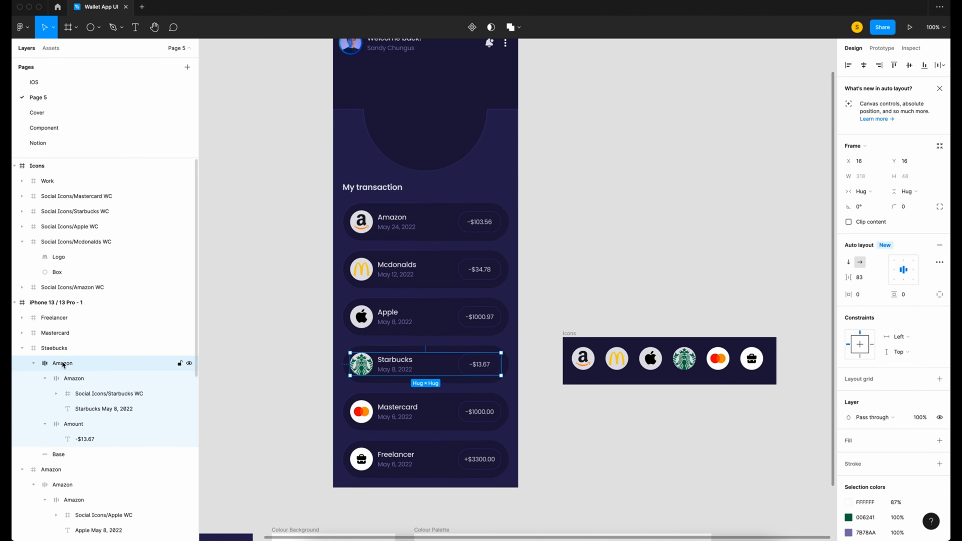
pyautogui.click(22, 348)
# Rename the layer frames of the third and second transaction rows to "Apple" and "Mcdonalds", and collapse them
pyautogui.doubleClick(51, 363)
pyautogui.write('Apple')
pyautogui.click(22, 363)
pyautogui.doubleClick(57, 378)
pyautogui.write('Mcdonalds')
pyautogui.click(23, 379)
pyautogui.click(22, 393)
# Rename the nested auto-layout frames inside the Mcdonalds, Apple and Starbucks rows to match their brands
pyautogui.click(67, 408)
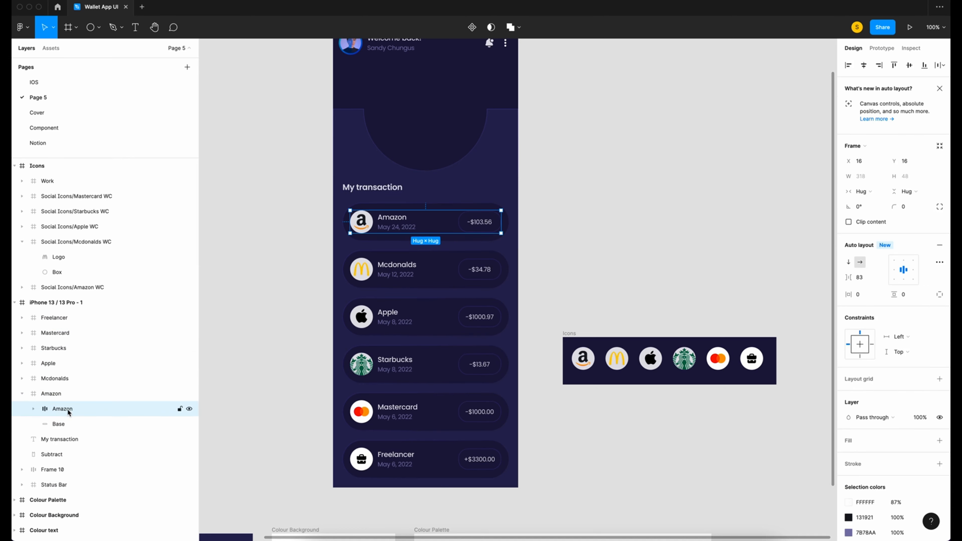
pyautogui.press('super+shift+g')
pyautogui.keyDown('shift'); pyautogui.click(73, 408); pyautogui.keyUp('shift')
pyautogui.click(22, 378)
pyautogui.doubleClick(63, 394)
pyautogui.write('Mcdonalds')
pyautogui.doubleClick(61, 378)
pyautogui.write('Apple')
pyautogui.doubleClick(65, 363)
pyautogui.write('Starbucks')
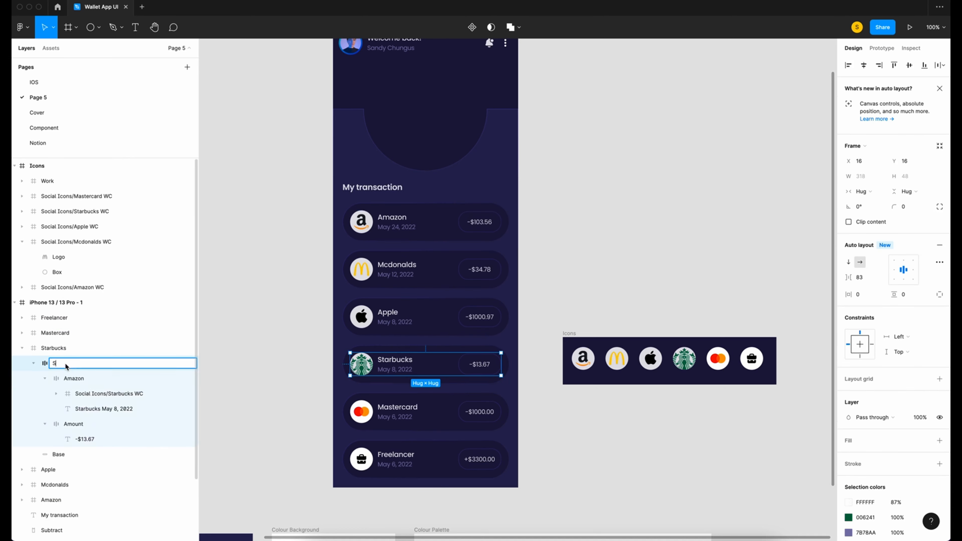
pyautogui.click(43, 318)
pyautogui.click(617, 456)
# Turn on Clip content for the iPhone 13 / 13 Pro - 1 frame
pyautogui.scroll(2, 618, 456)
pyautogui.scroll(-3, 618, 457)
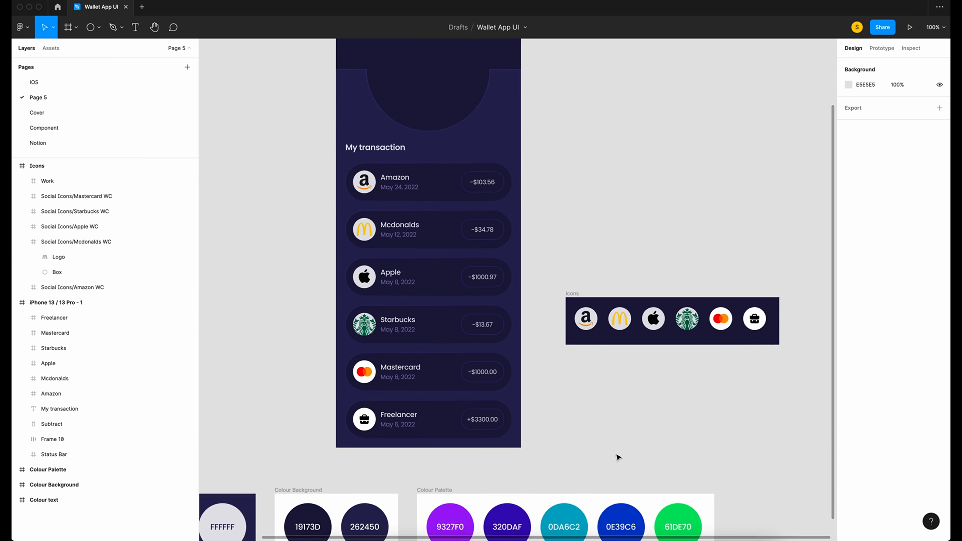
pyautogui.scroll(3, 618, 457)
pyautogui.click(351, 54)
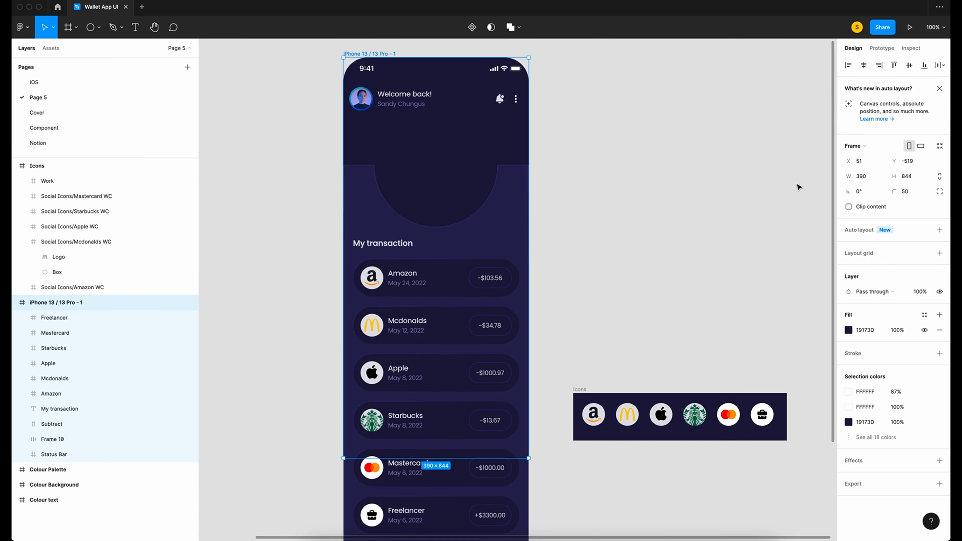
pyautogui.click(849, 207)
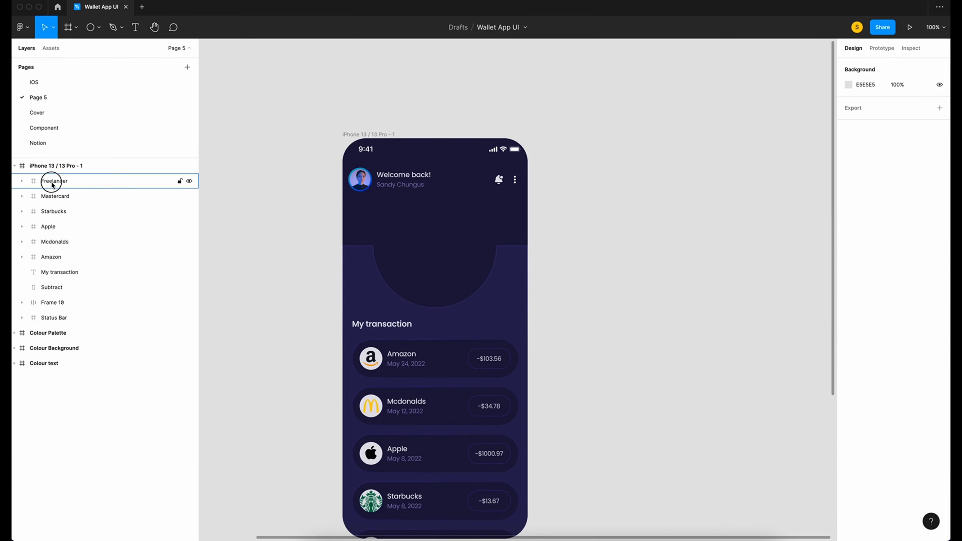
# Wrap the six transaction rows, the "My transaction" heading and the Subtract panel shape in one frame
pyautogui.click(51, 181)
pyautogui.keyDown('shift'); pyautogui.click(63, 212); pyautogui.keyUp('shift')
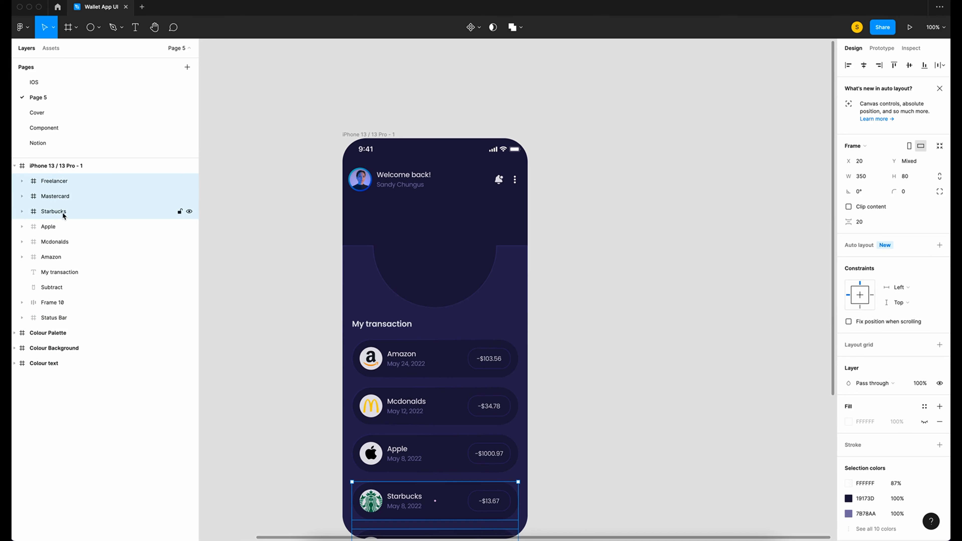
pyautogui.keyDown('shift'); pyautogui.click(61, 226); pyautogui.keyUp('shift')
pyautogui.keyDown('shift'); pyautogui.click(58, 243); pyautogui.keyUp('shift')
pyautogui.keyDown('shift'); pyautogui.click(57, 258); pyautogui.keyUp('shift')
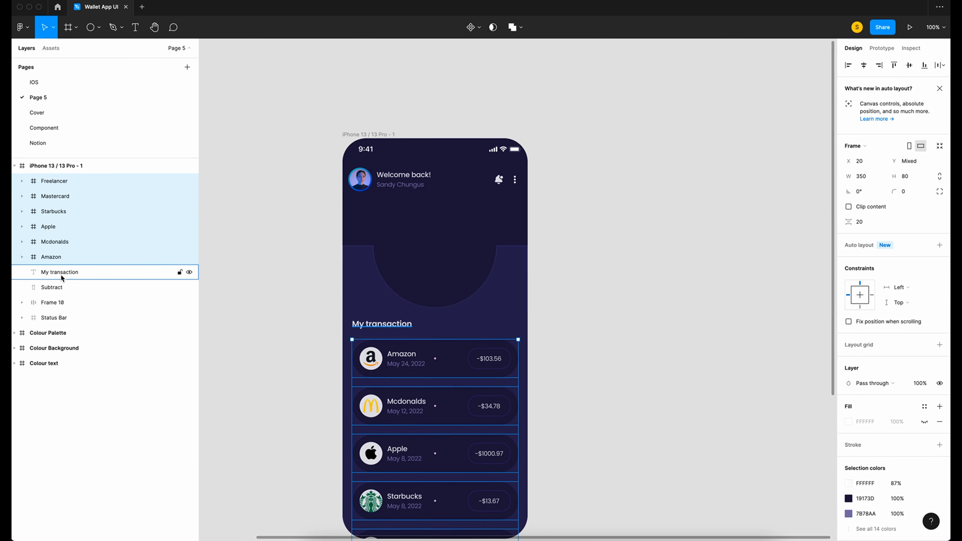
pyautogui.keyDown('shift'); pyautogui.click(60, 273); pyautogui.keyUp('shift')
pyautogui.keyDown('shift'); pyautogui.click(62, 287); pyautogui.keyUp('shift')
pyautogui.rightClick(61, 286)
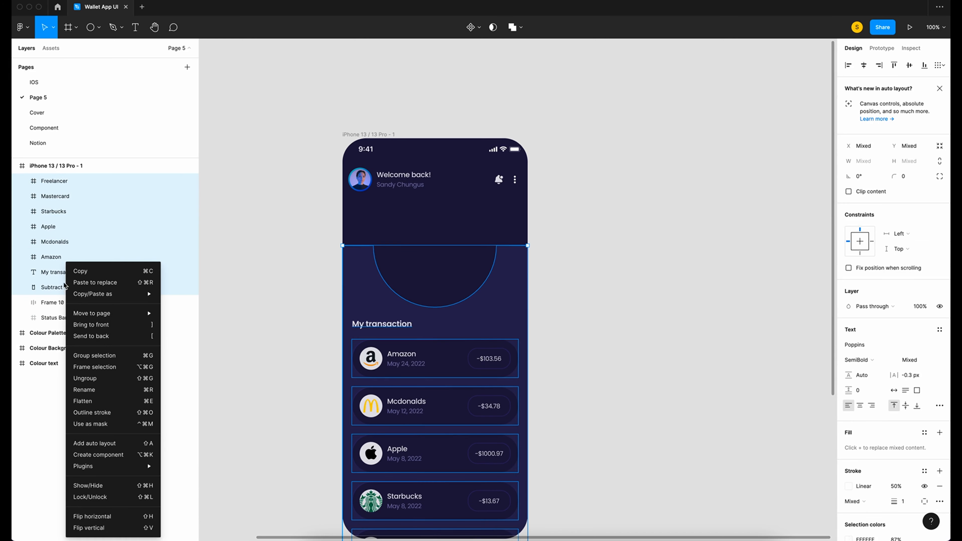
pyautogui.click(94, 367)
# Rename the new frame holding the panel, heading and rows as "Cards"
pyautogui.press('super+r')
pyautogui.write('C')
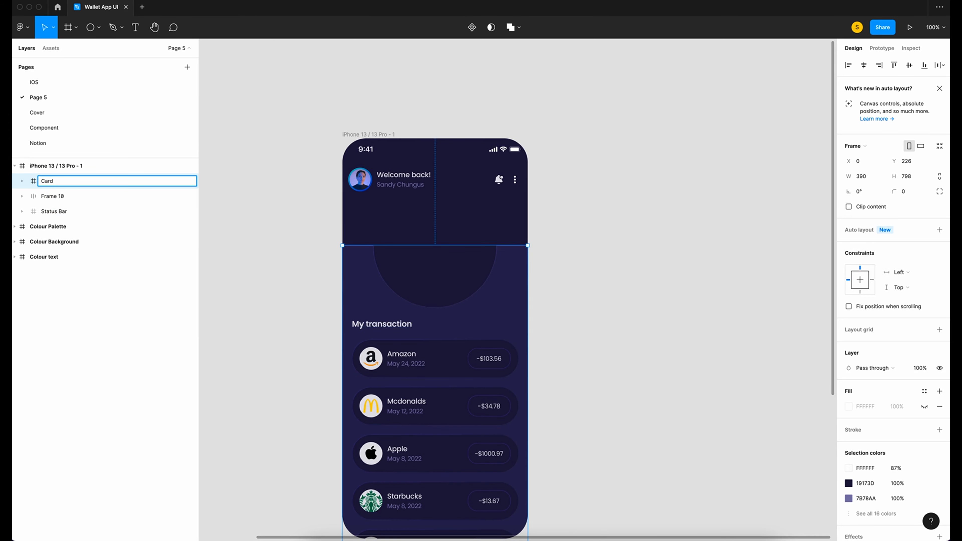
pyautogui.press('Return')
pyautogui.click(701, 255)
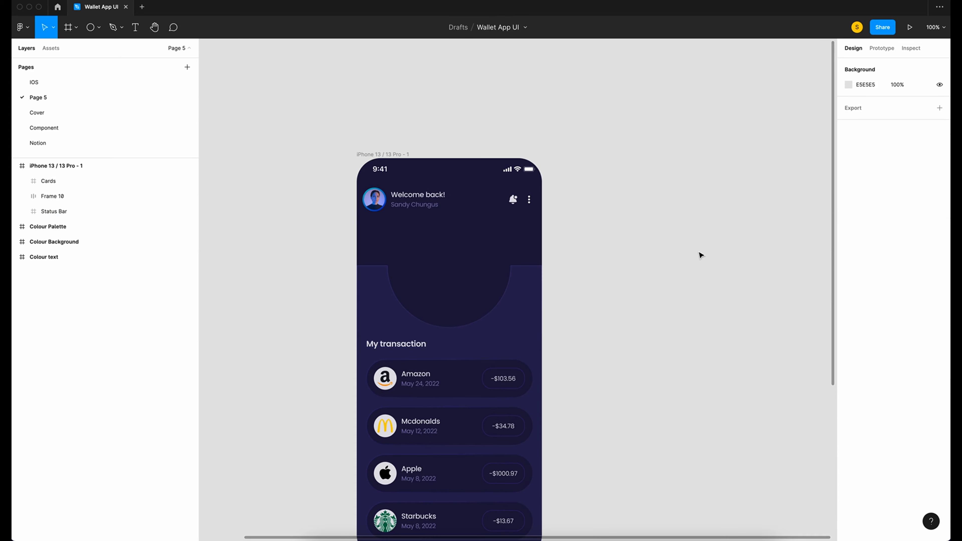
# Draw an ellipse over the panel's notch, size it to a 200 × 200 circle and place it at X 94, Y 129
pyautogui.press('o')
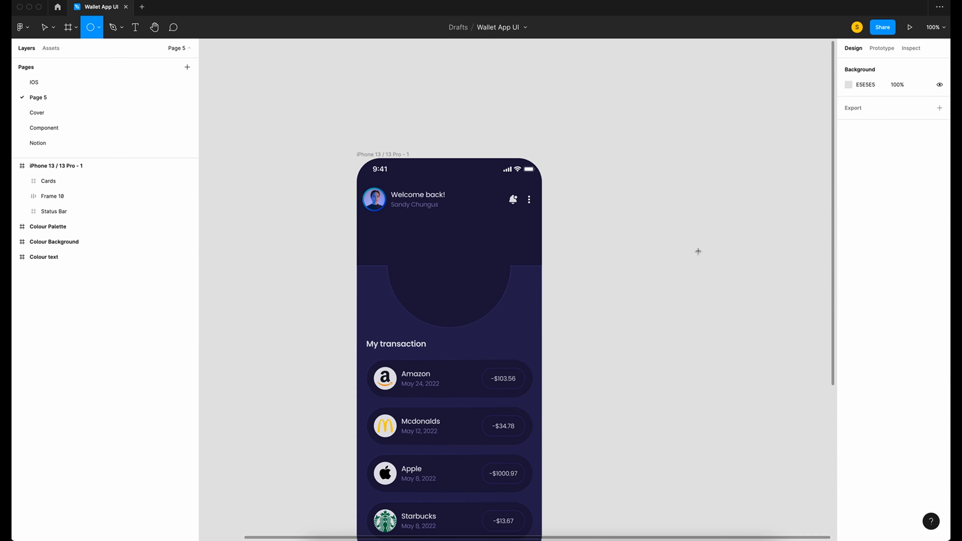
pyautogui.moveTo(391, 230)
pyautogui.mouseDown()
pyautogui.moveTo(466, 314)
pyautogui.moveTo(498, 319)
pyautogui.mouseUp()
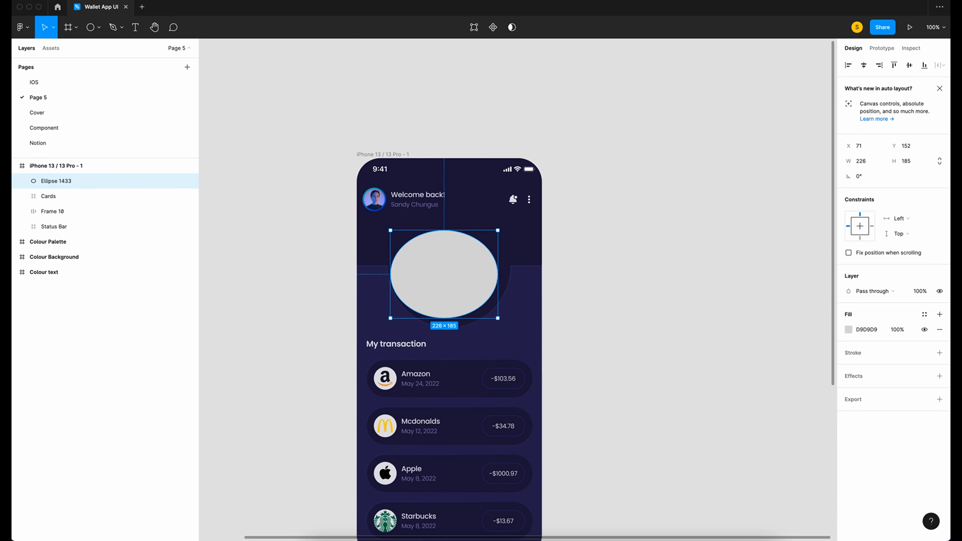
pyautogui.click(881, 163)
pyautogui.write('200')
pyautogui.press('Tab')
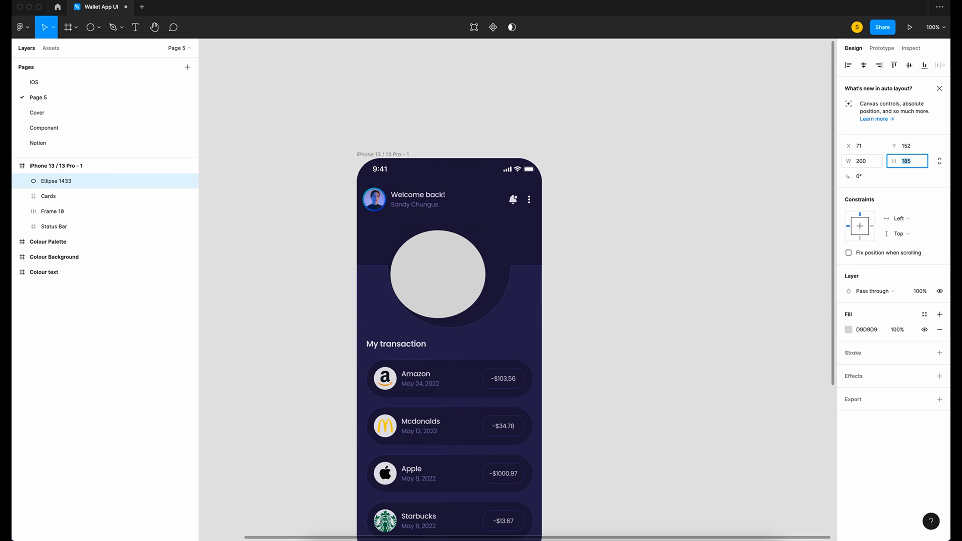
pyautogui.write('200')
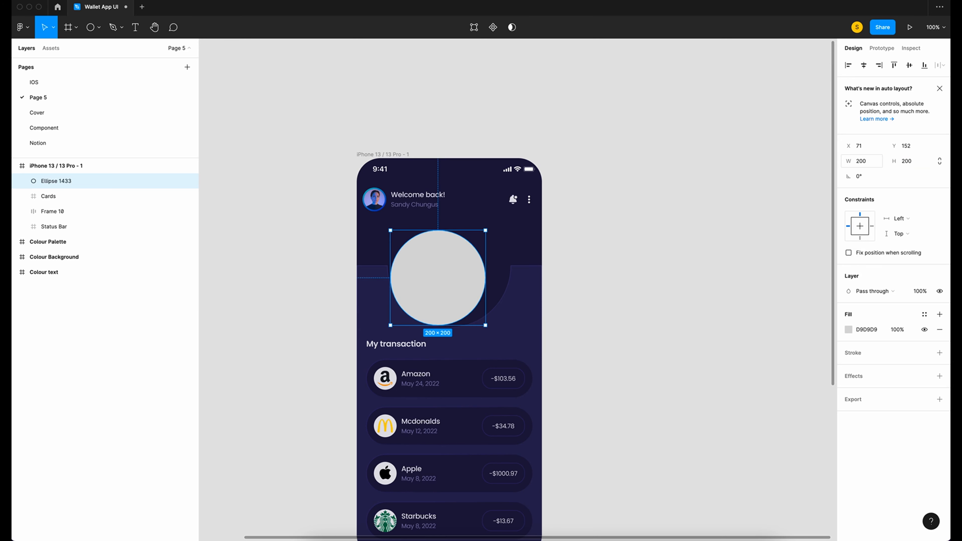
pyautogui.moveTo(448, 277); pyautogui.dragTo(460, 268)
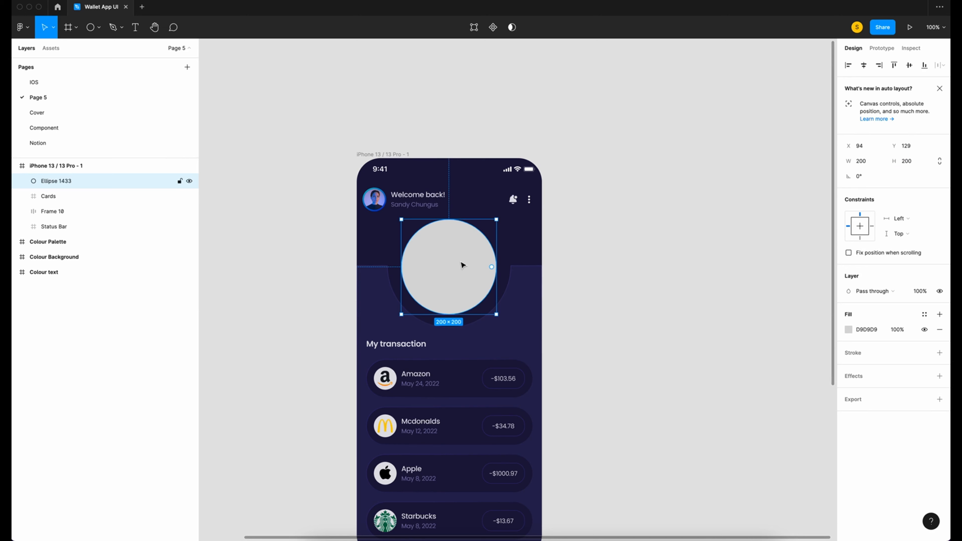
# Draw a second ellipse of about 136 × 124 inside the grey circle and fill it with red FF0000
pyautogui.press('o')
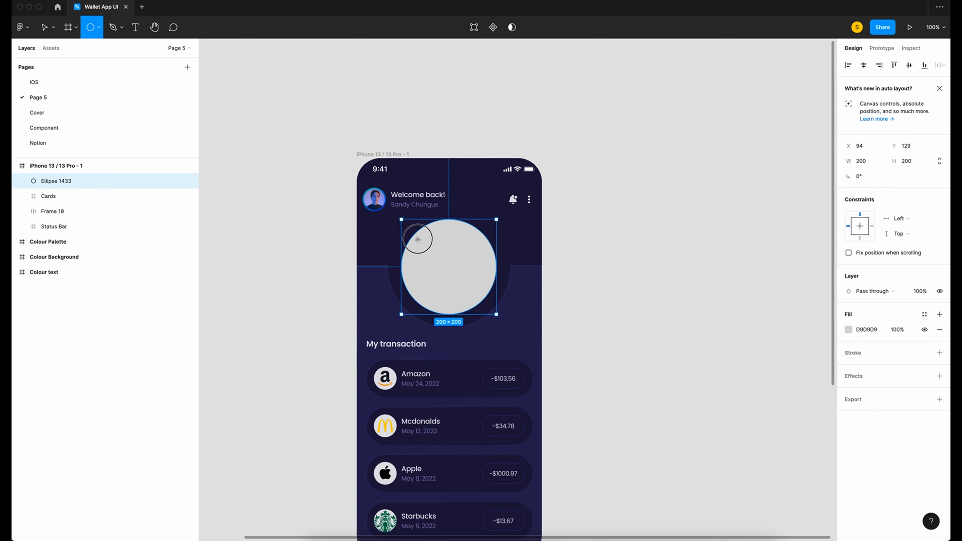
pyautogui.moveTo(418, 238); pyautogui.dragTo(483, 299)
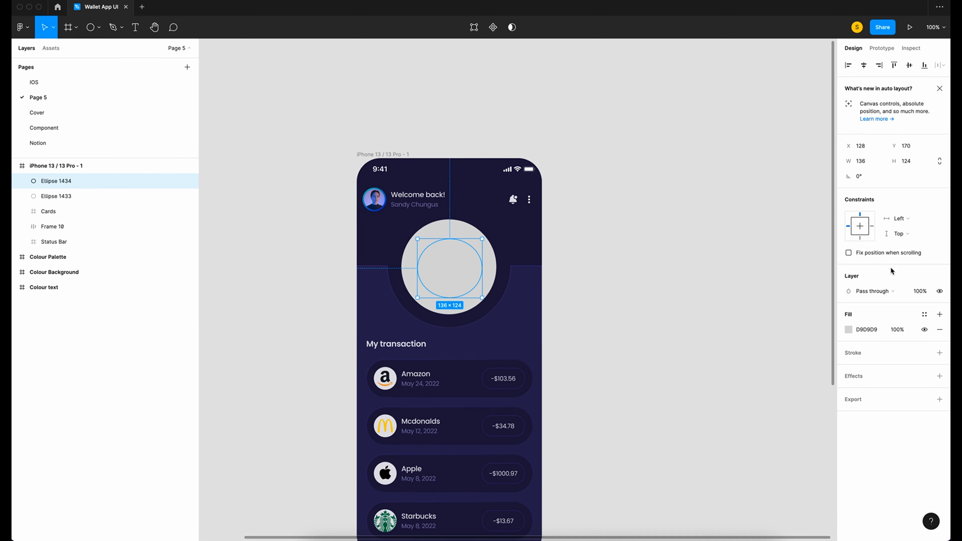
pyautogui.click(849, 329)
pyautogui.click(836, 304)
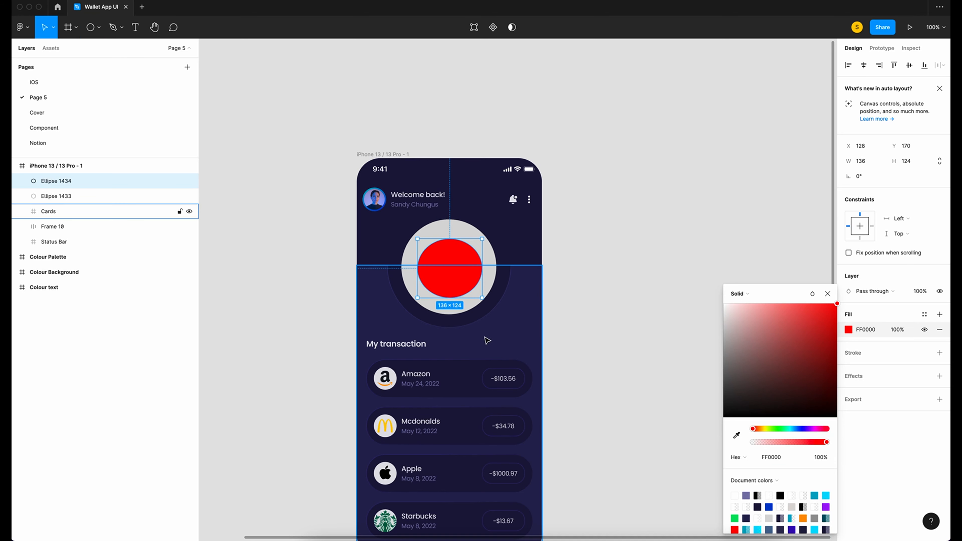
pyautogui.click(828, 293)
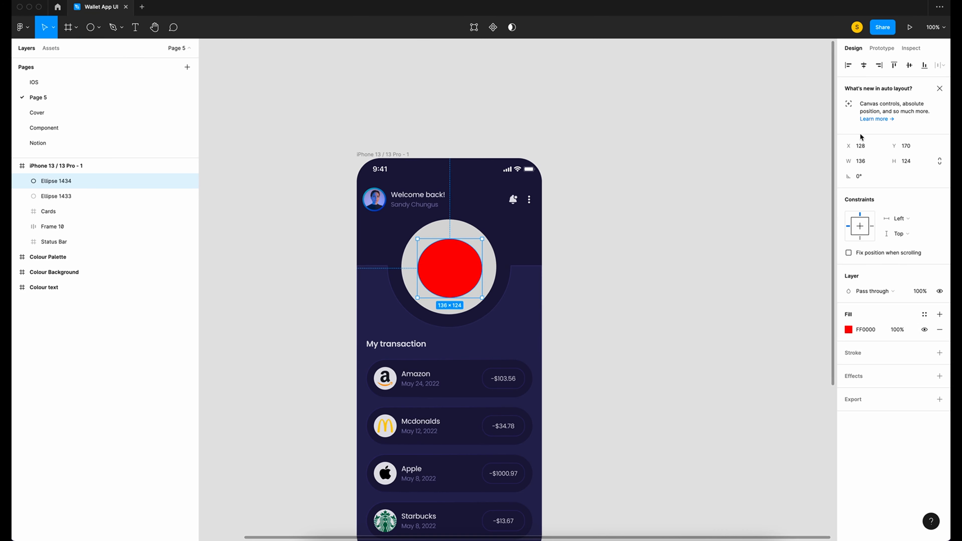
# Resize the inner ellipse to a 143 × 143 circle and move it near the grey circle's centre at X 124, Y 158
pyautogui.click(881, 166)
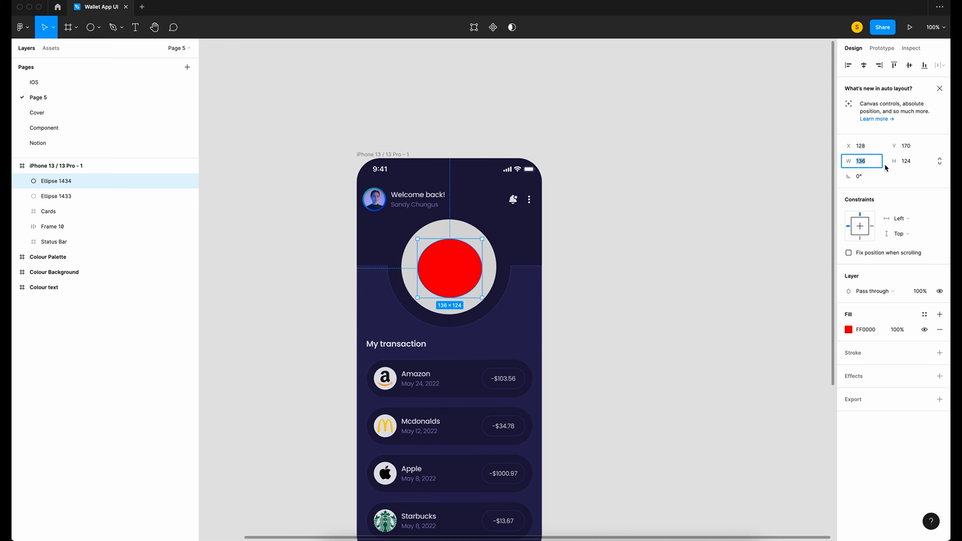
pyautogui.write('143')
pyautogui.press('Tab')
pyautogui.write('14')
pyautogui.write('3')
pyautogui.moveTo(452, 284); pyautogui.dragTo(449, 278)
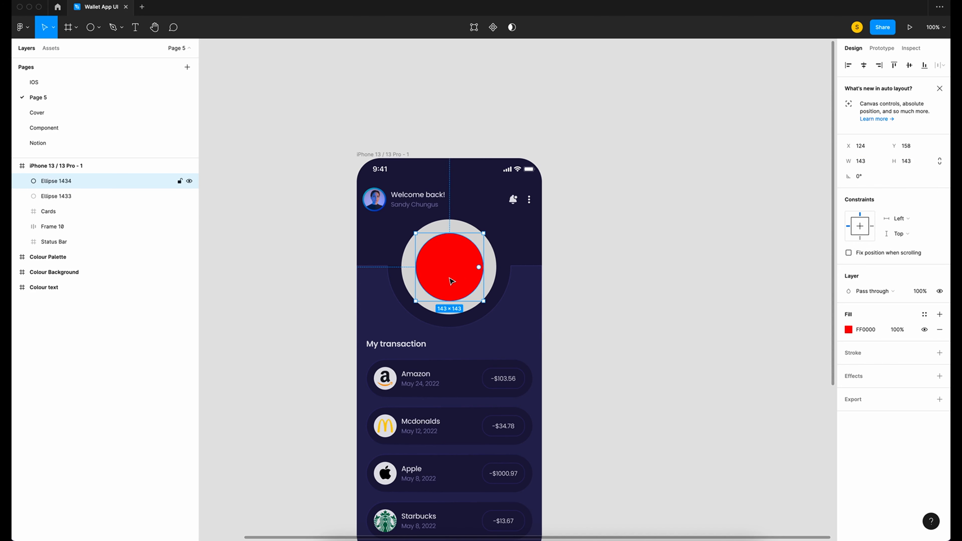
# Fill the inner circle with green 61DE70 and centre it exactly on the grey circle at X 123, Y 158
pyautogui.press('super+plus')
pyautogui.press('super+plus')
pyautogui.hscroll(-7, 450, 278)
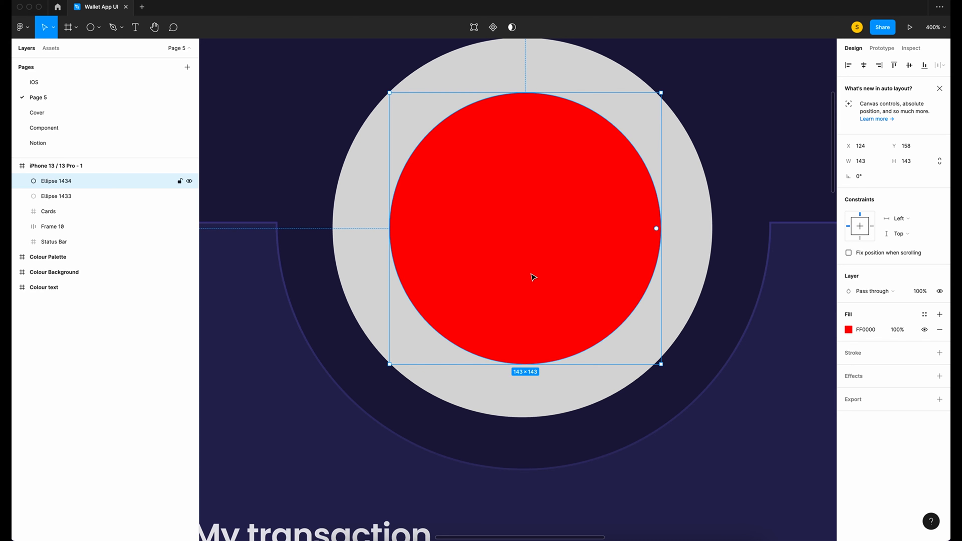
pyautogui.click(522, 272)
pyautogui.click(668, 438)
pyautogui.click(510, 170)
pyautogui.click(848, 330)
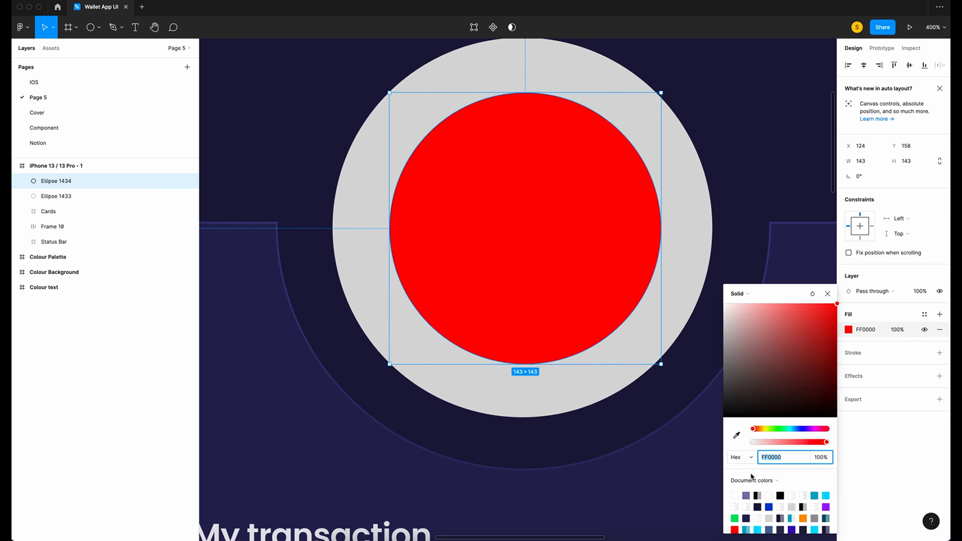
pyautogui.click(734, 518)
pyautogui.moveTo(518, 259)
pyautogui.mouseDown()
pyautogui.moveTo(504, 259)
pyautogui.moveTo(516, 249)
pyautogui.moveTo(517, 257)
pyautogui.mouseUp()
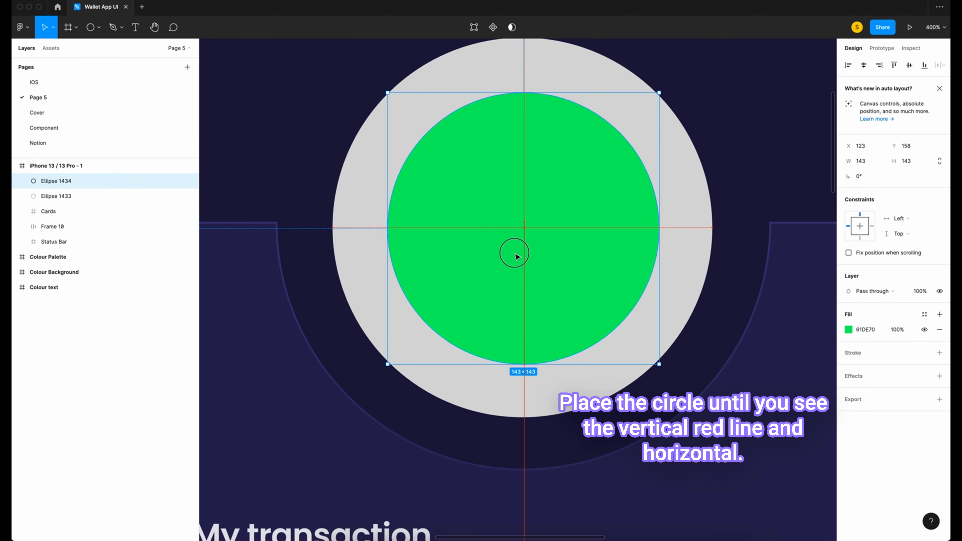
# Subtract the green inner circle from the grey outer circle to form a ring
pyautogui.press('-')
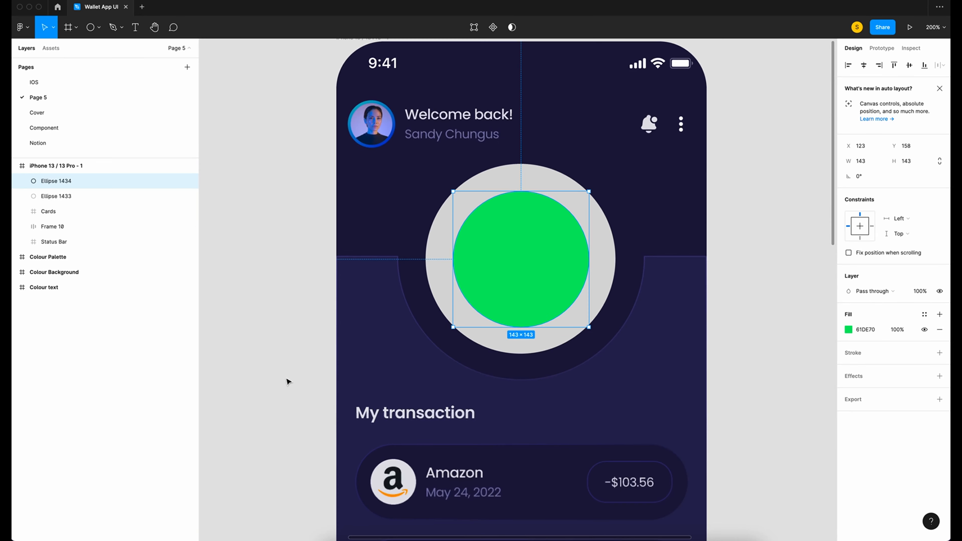
pyautogui.keyDown('shift'); pyautogui.click(57, 196); pyautogui.keyUp('shift')
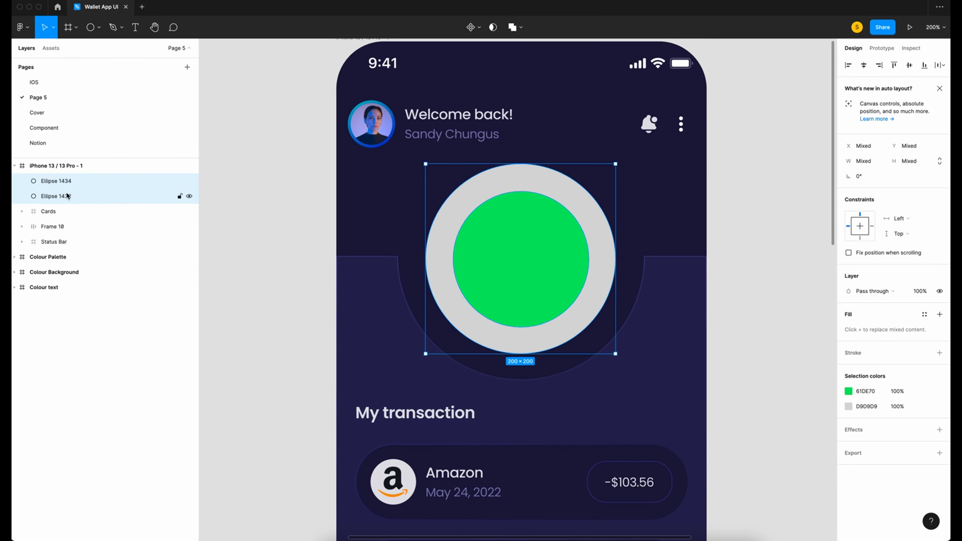
pyautogui.click(521, 33)
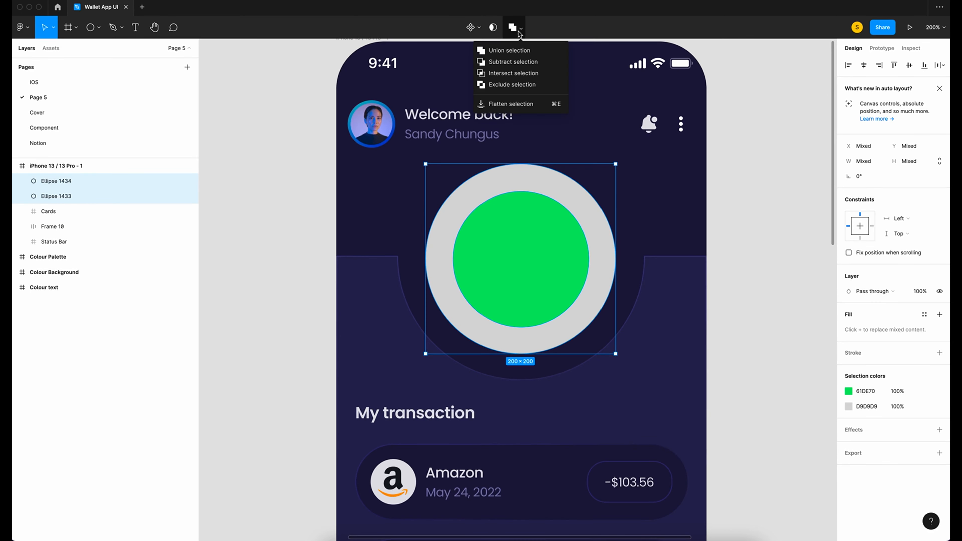
pyautogui.click(506, 62)
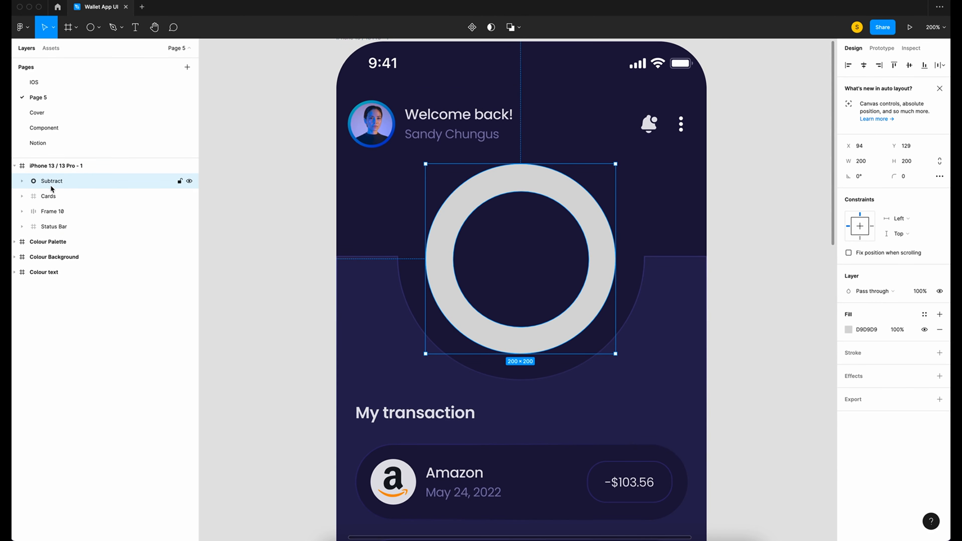
# Flatten the subtracted ring and give it a linear gradient fill with the top colour stop set to 2D2E53
pyautogui.rightClick(57, 181)
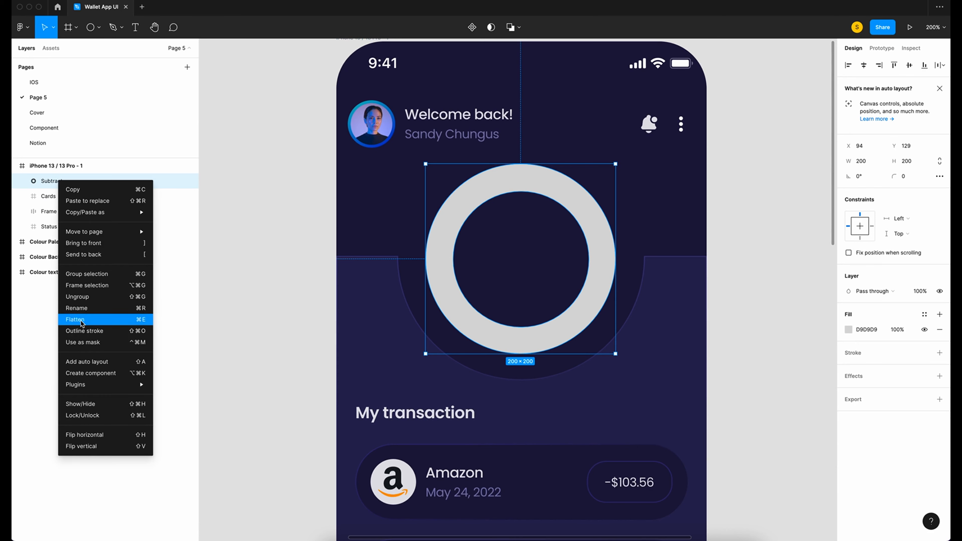
pyautogui.click(83, 320)
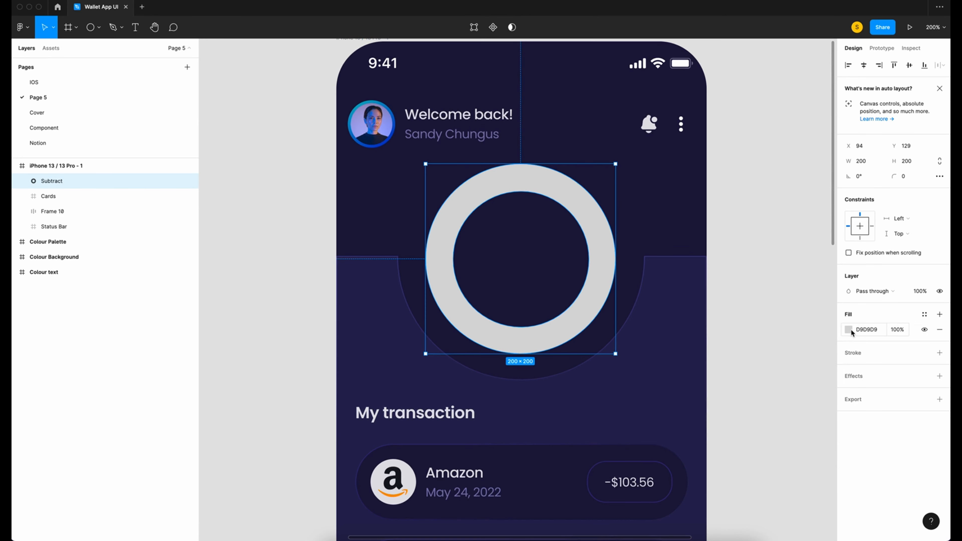
pyautogui.click(849, 330)
pyautogui.click(762, 299)
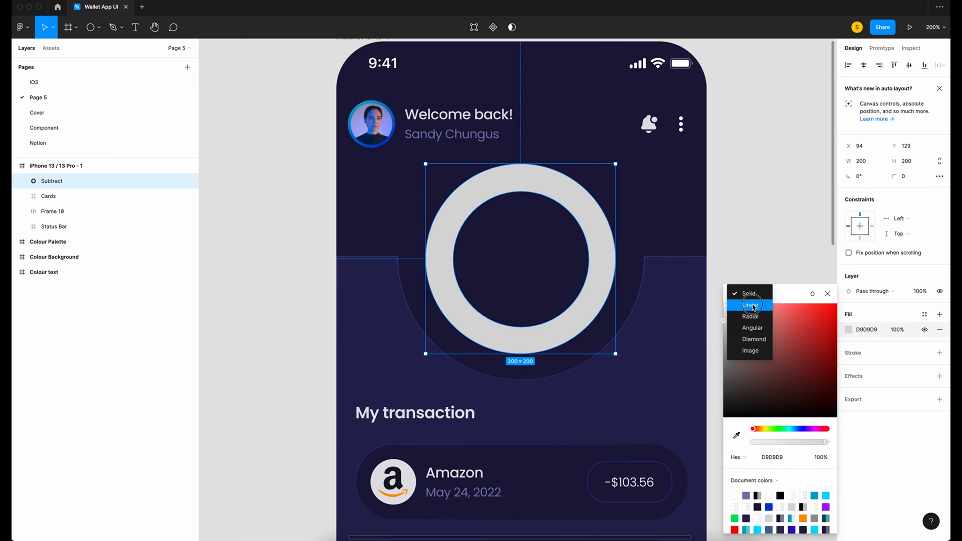
pyautogui.click(752, 304)
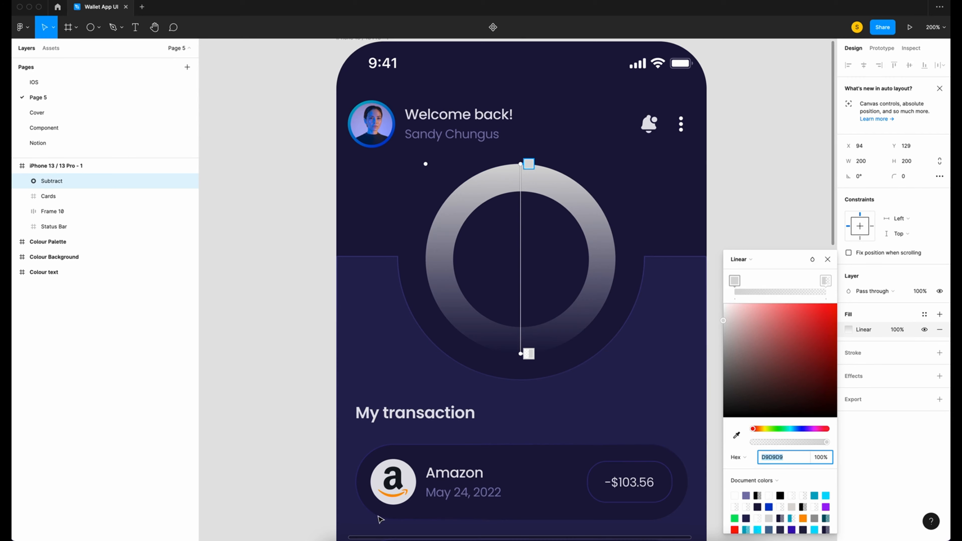
pyautogui.click(529, 164)
pyautogui.click(790, 461)
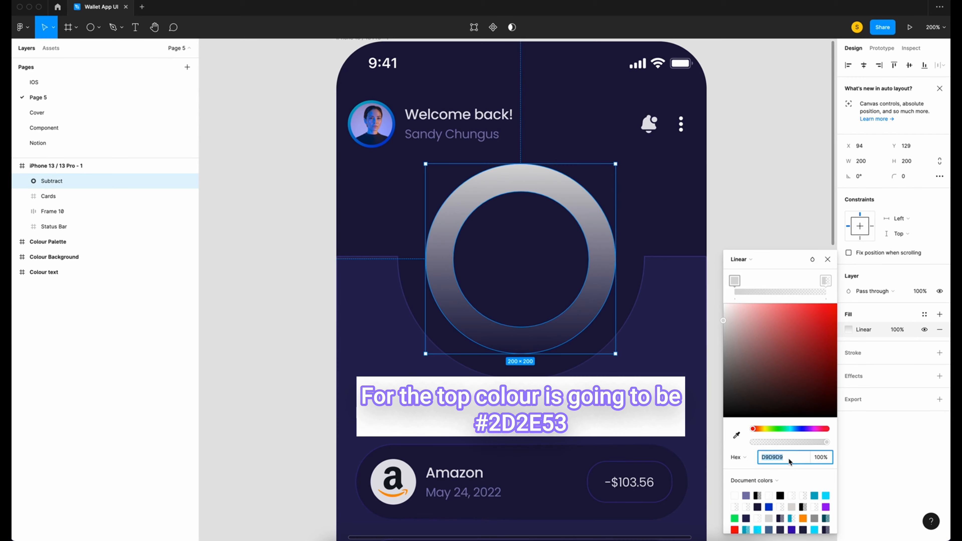
pyautogui.write('2D2E53')
pyautogui.press('Return')
# Set the bottom stop of the ring's gradient to 201F3F at 100% opacity
pyautogui.click(826, 281)
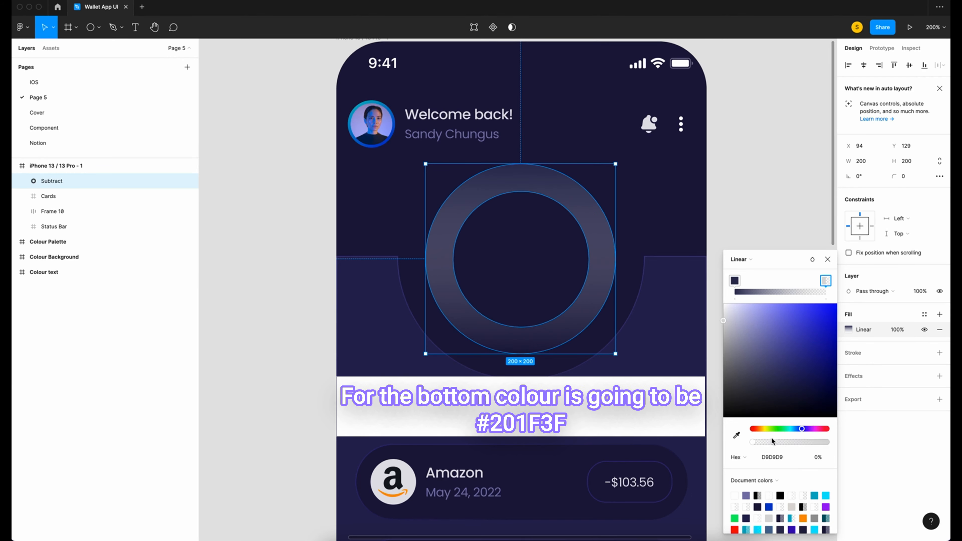
pyautogui.click(790, 459)
pyautogui.write('201')
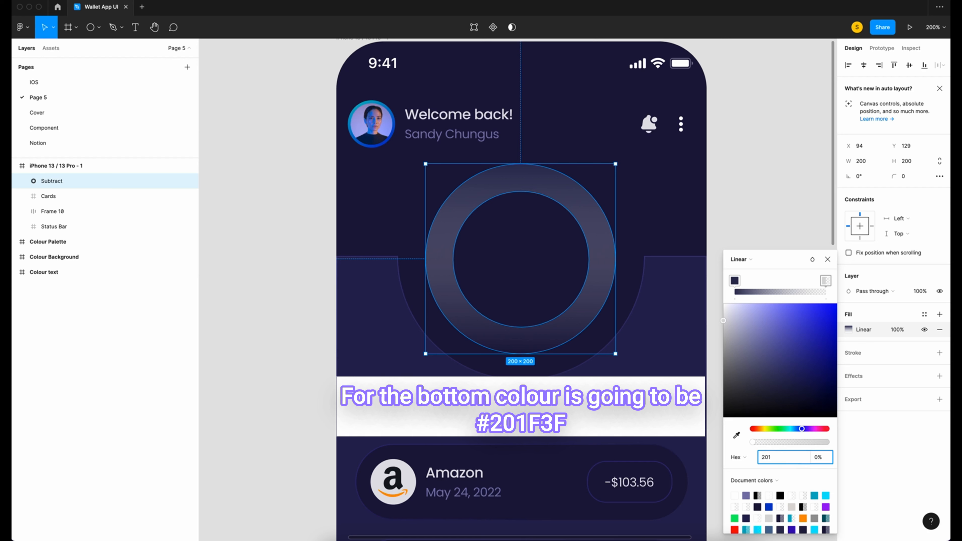
pyautogui.write('F3')
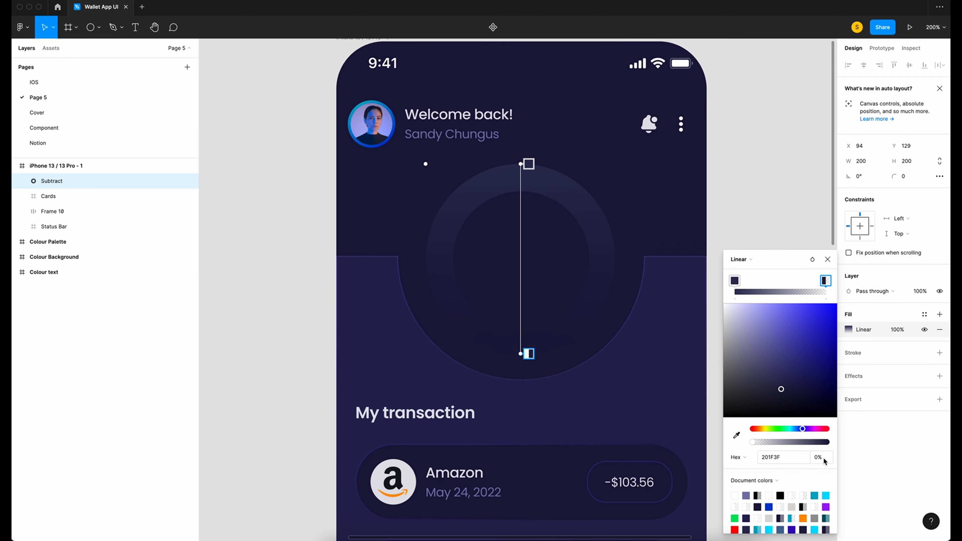
pyautogui.write('F')
pyautogui.click(828, 461)
pyautogui.write('100')
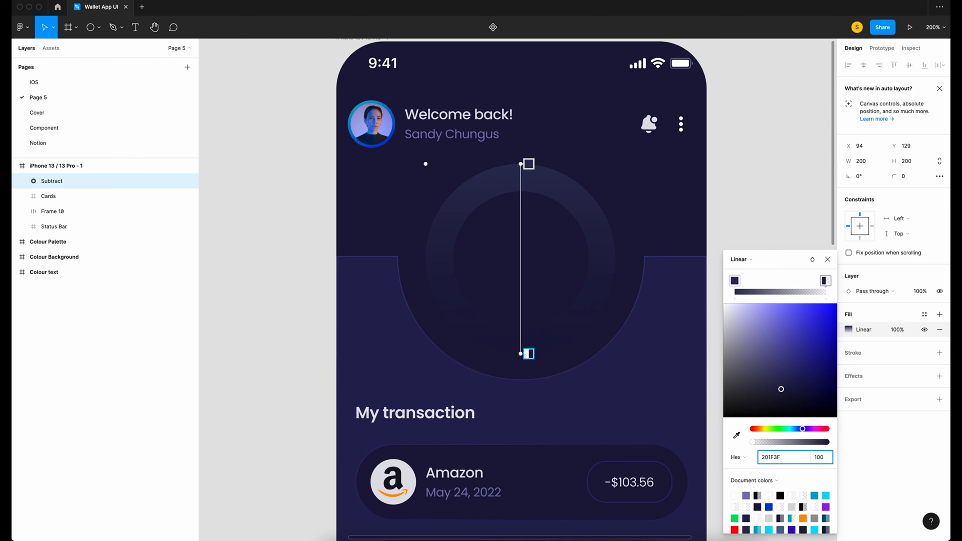
pyautogui.press('Return')
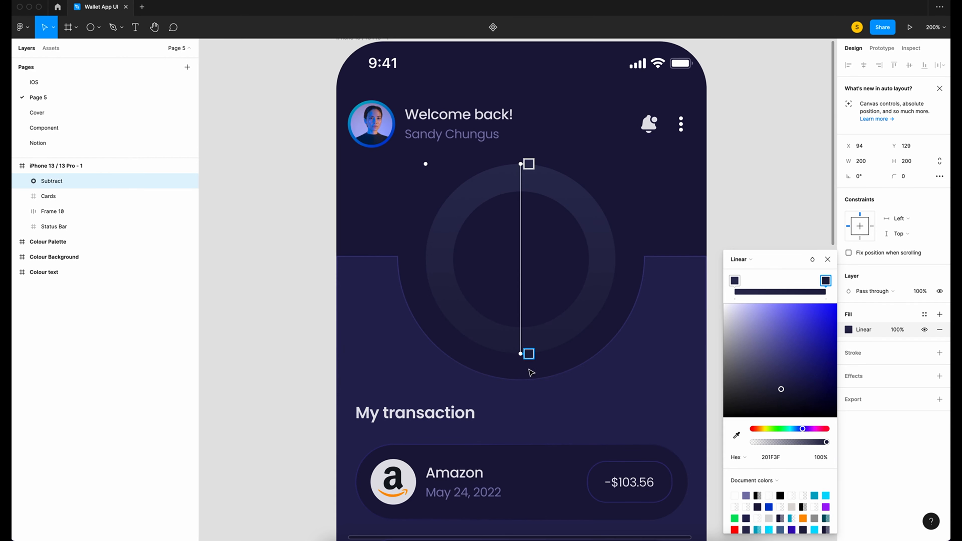
# Shorten the ring's gradient and angle it diagonally from outside the ring's upper-left edge to near its centre
pyautogui.moveTo(521, 355); pyautogui.dragTo(533, 245)
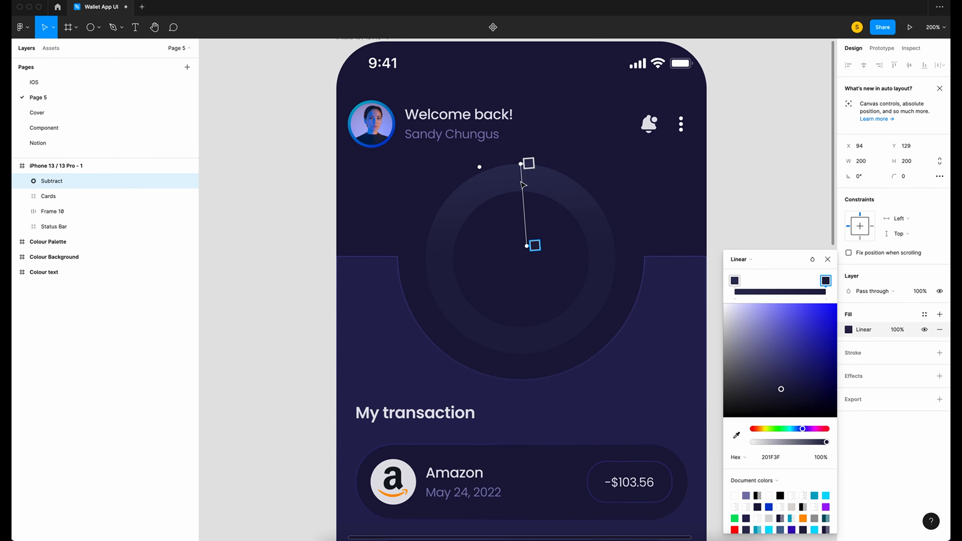
pyautogui.moveTo(519, 163); pyautogui.dragTo(459, 160)
pyautogui.moveTo(529, 247); pyautogui.dragTo(509, 234)
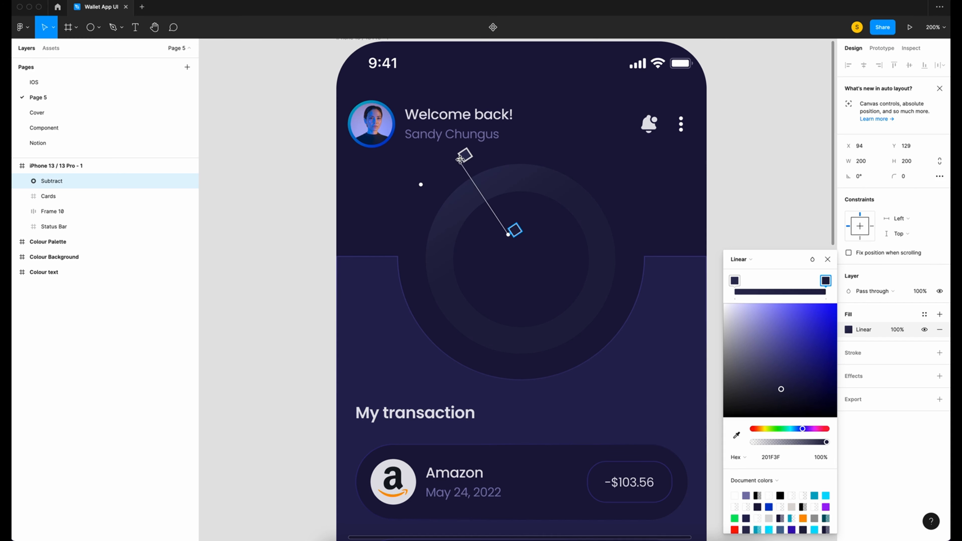
pyautogui.moveTo(459, 159); pyautogui.dragTo(459, 163)
pyautogui.click(465, 160)
# Rename the ring layer "Base", duplicate it in place, and name the copy "Mask"
pyautogui.doubleClick(57, 182)
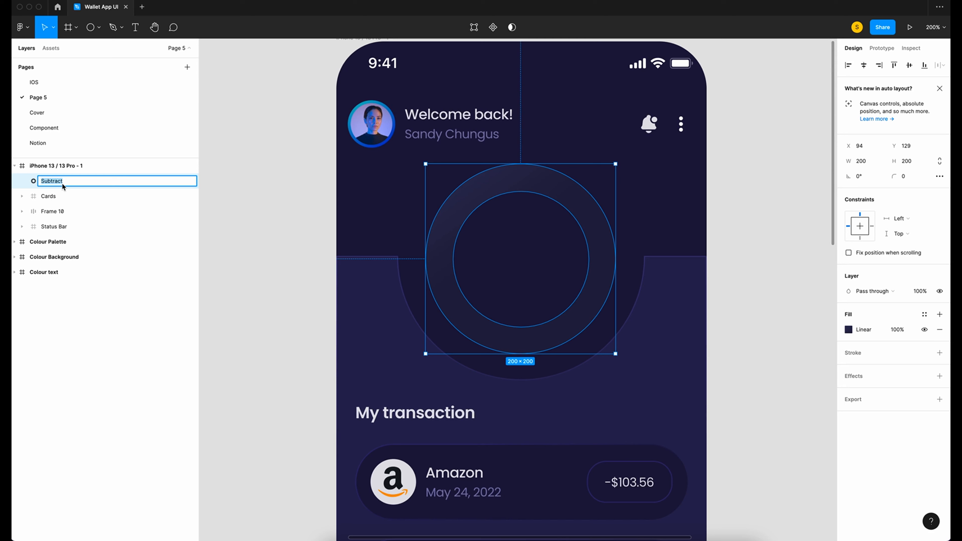
pyautogui.write('Base')
pyautogui.press('Return')
pyautogui.hotkey('ctrl', 'v')
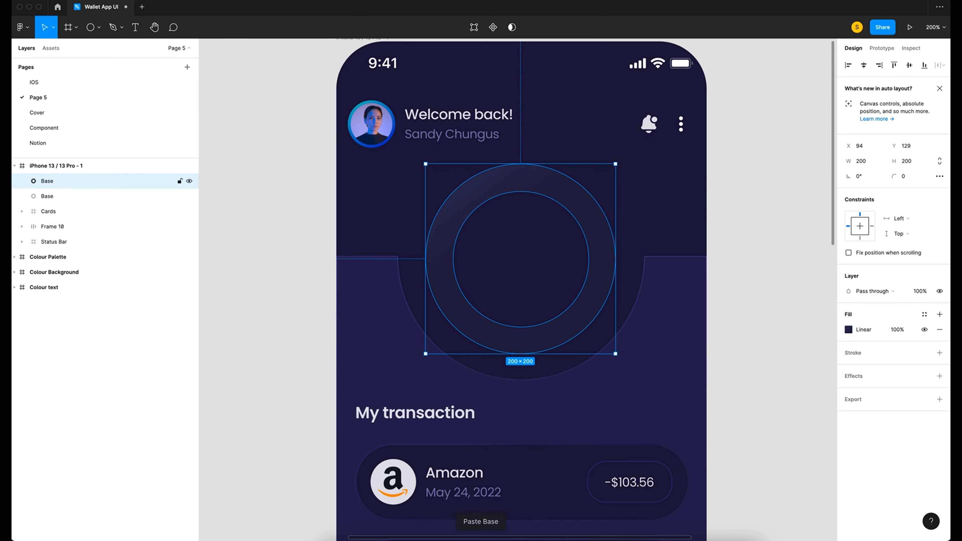
pyautogui.doubleClick(62, 182)
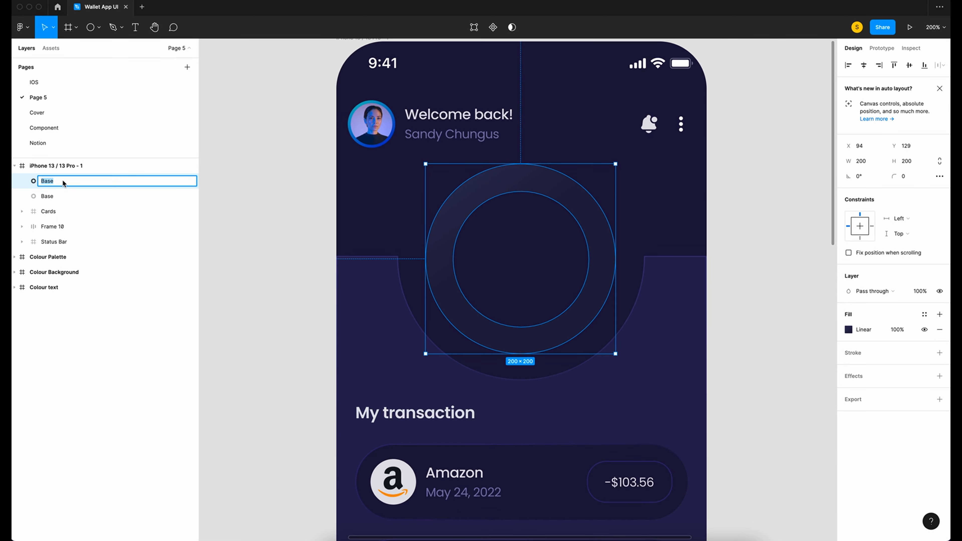
pyautogui.write('U')
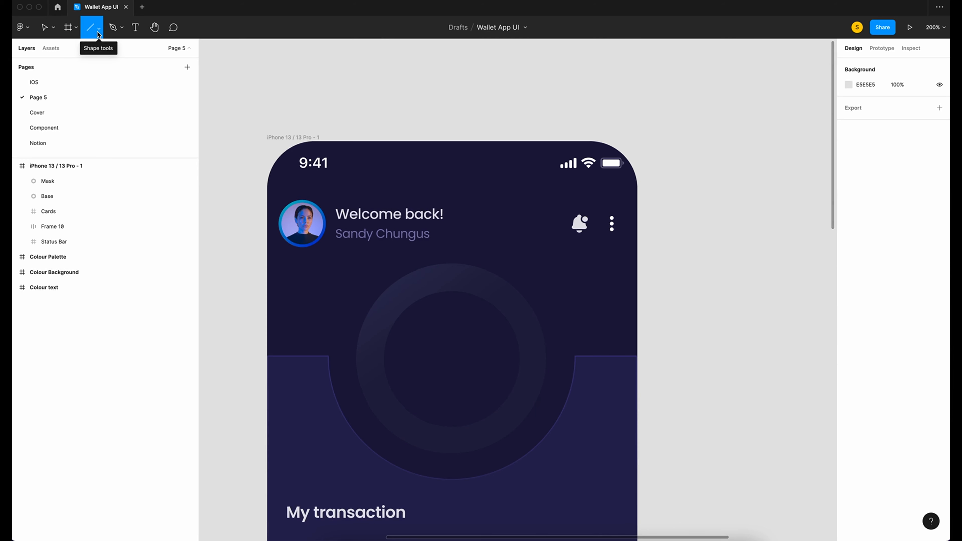
# Draw a horizontal line about 77 long beside the iPhone frame and set its stroke width to 30
pyautogui.click(98, 27)
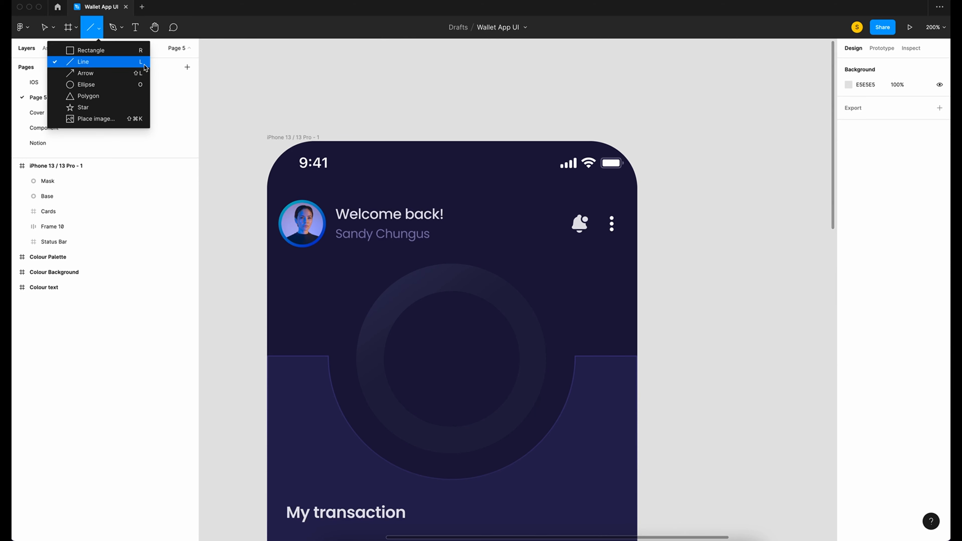
pyautogui.moveTo(680, 391); pyautogui.dragTo(753, 390)
pyautogui.hscroll(3, 738, 388)
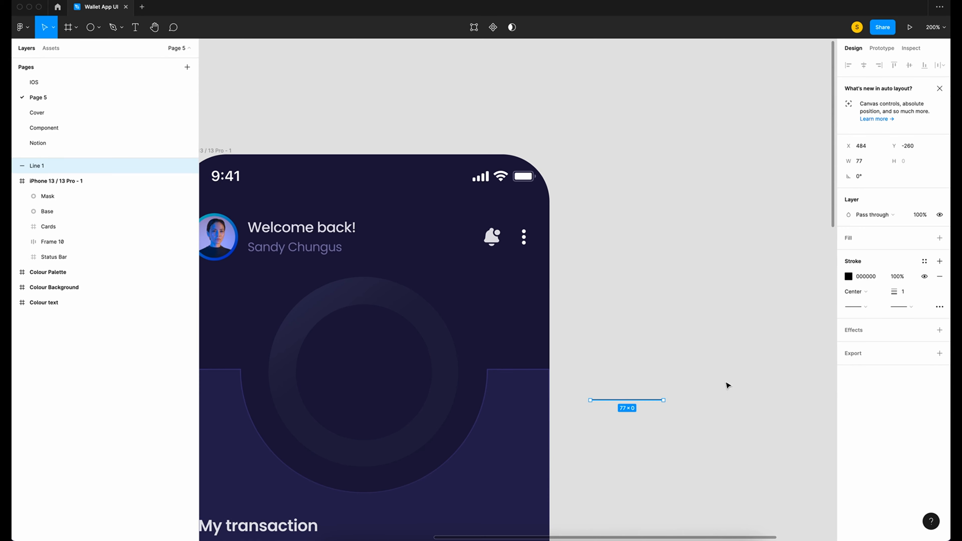
pyautogui.click(908, 296)
pyautogui.press('Return')
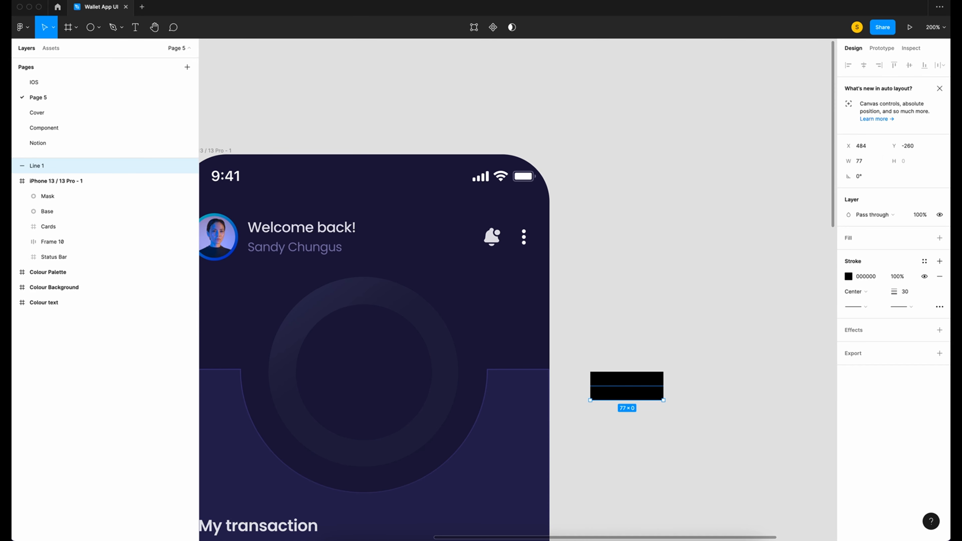
# Set the line's length to 93, give it round ends, and rotate it to -34°
pyautogui.click(880, 167)
pyautogui.write('93')
pyautogui.press('Return')
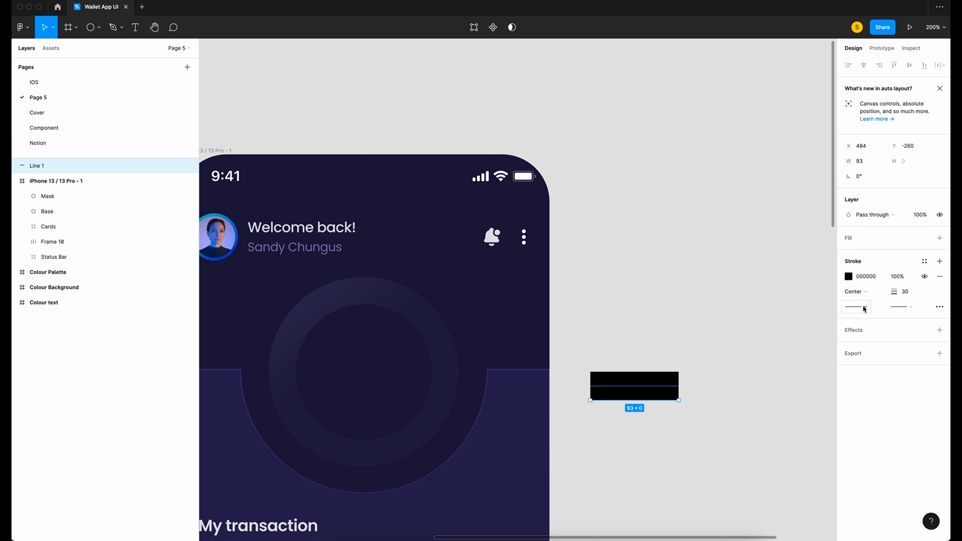
pyautogui.click(865, 308)
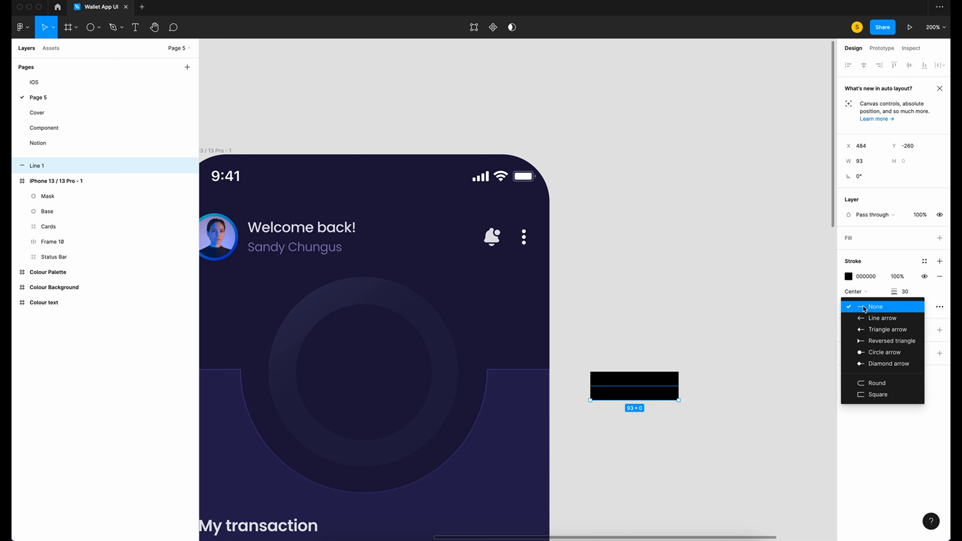
pyautogui.click(880, 383)
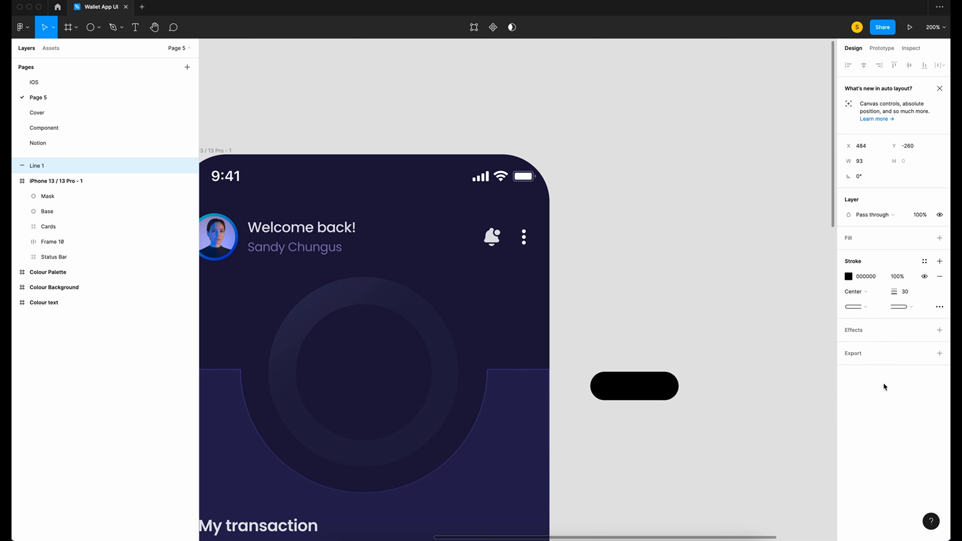
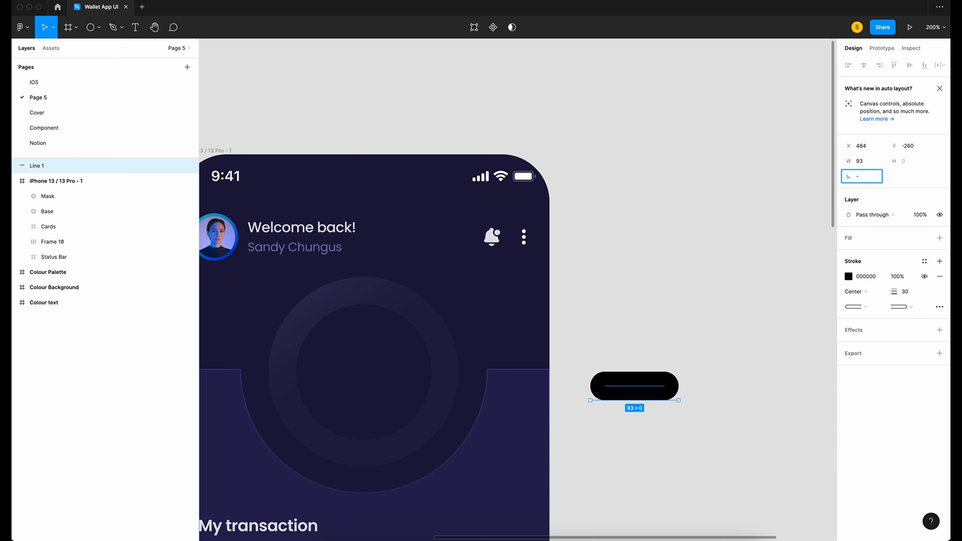
pyautogui.write('4')
pyautogui.press('Return')
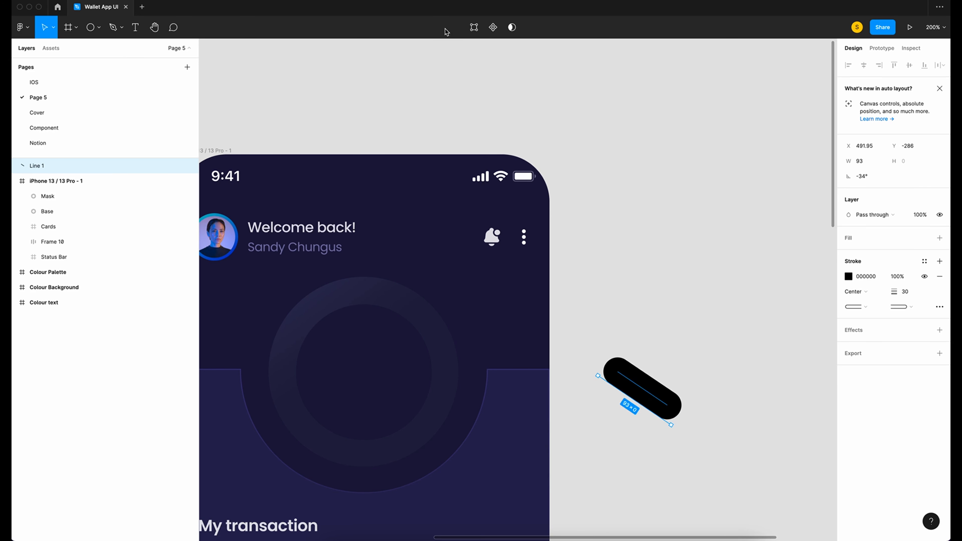
# Bend the black line into a shallow curve and move it onto the lower-left part of the ring
pyautogui.click(474, 27)
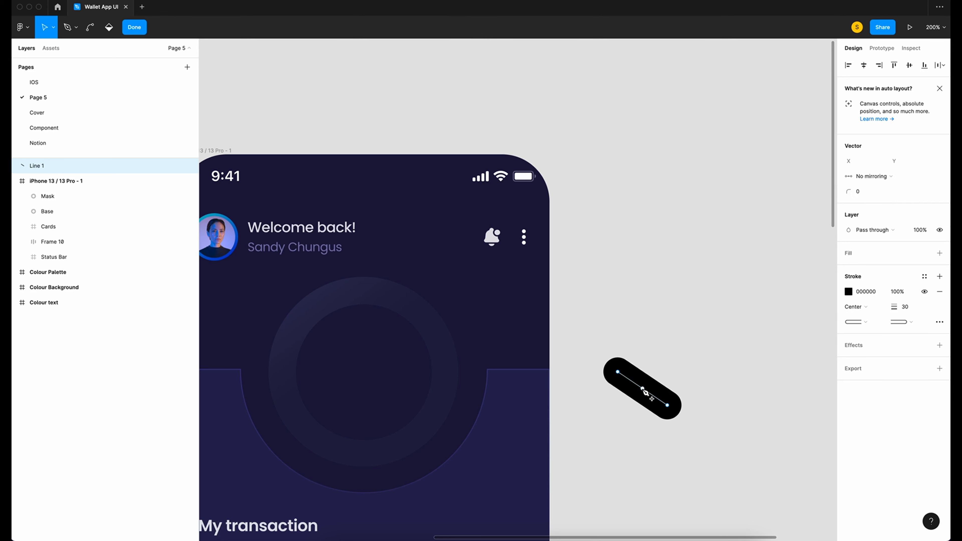
pyautogui.click(643, 390)
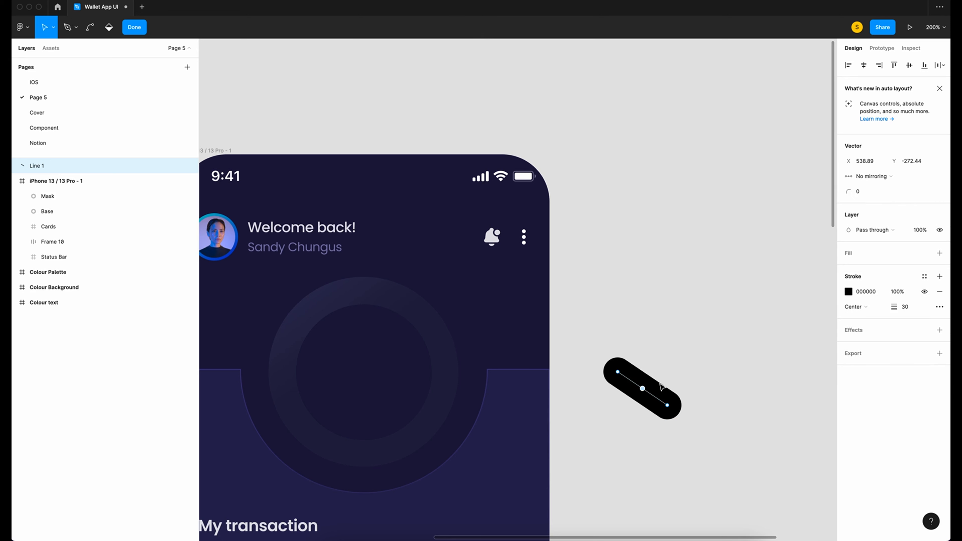
pyautogui.click(91, 31)
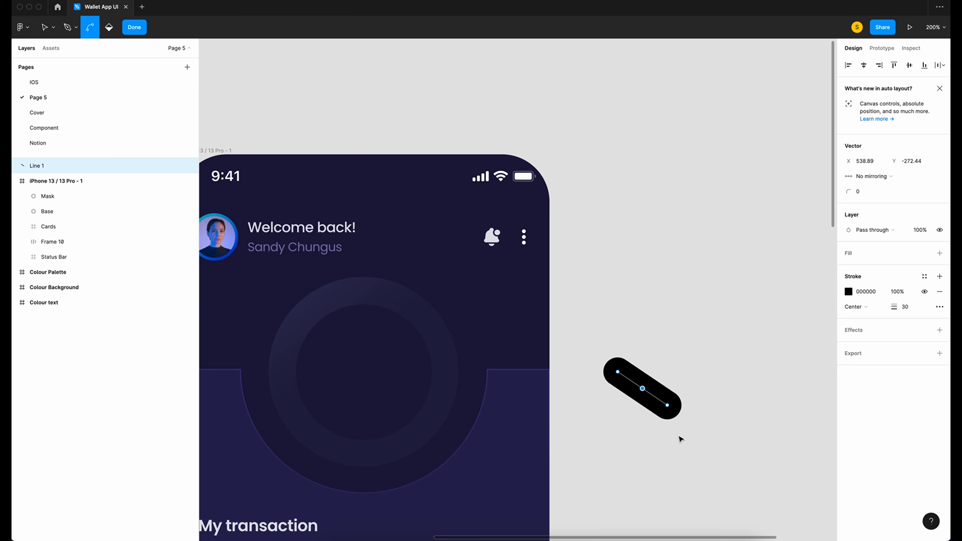
pyautogui.click(644, 390)
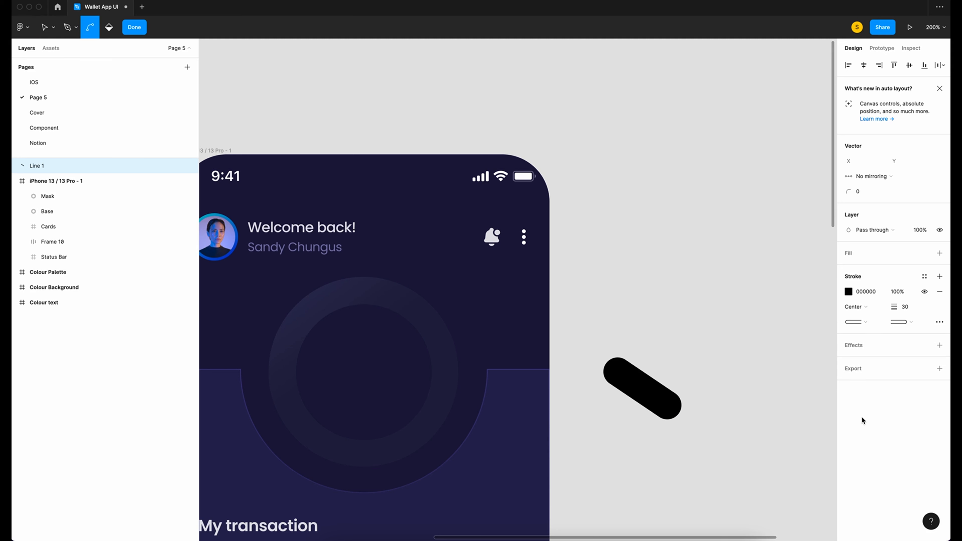
pyautogui.moveTo(645, 392); pyautogui.dragTo(335, 447)
pyautogui.press('Escape')
pyautogui.press('Escape')
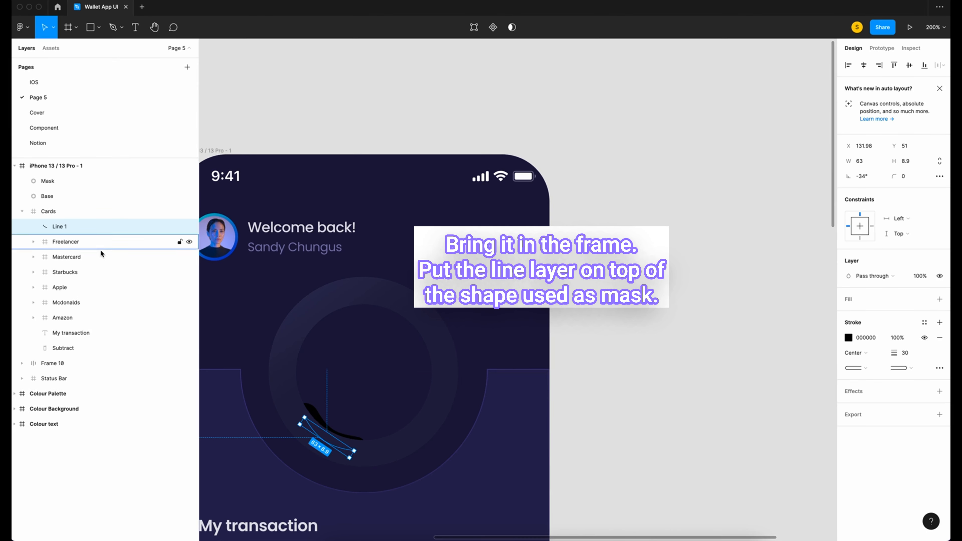
# Move the line layer out of Cards to directly above the Mask layer in the iPhone frame
pyautogui.moveTo(59, 227); pyautogui.dragTo(62, 177)
pyautogui.hscroll(-2, 433, 388)
pyautogui.press('super+equal')
pyautogui.press('Return')
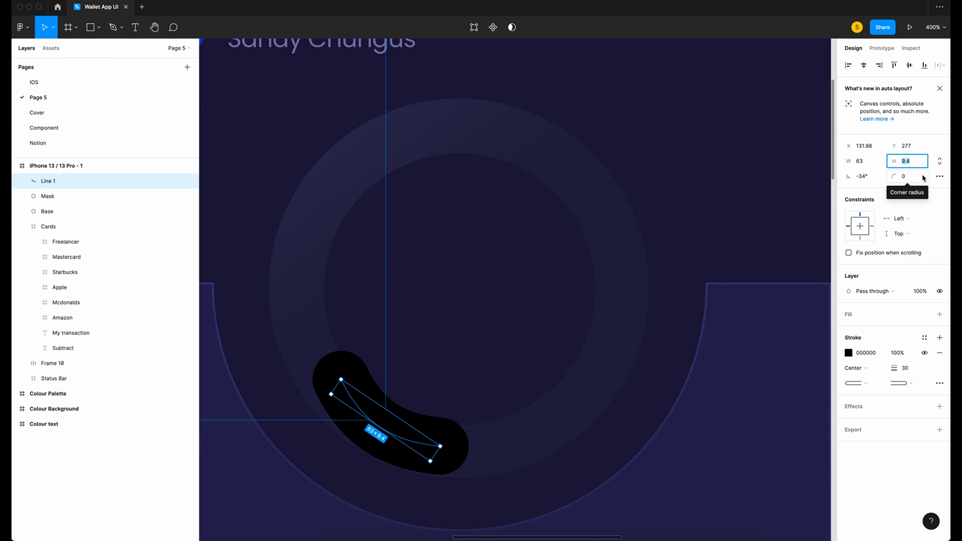
pyautogui.press('Escape')
# Use the Mask ring as a mask for the curved line above it
pyautogui.click(42, 196)
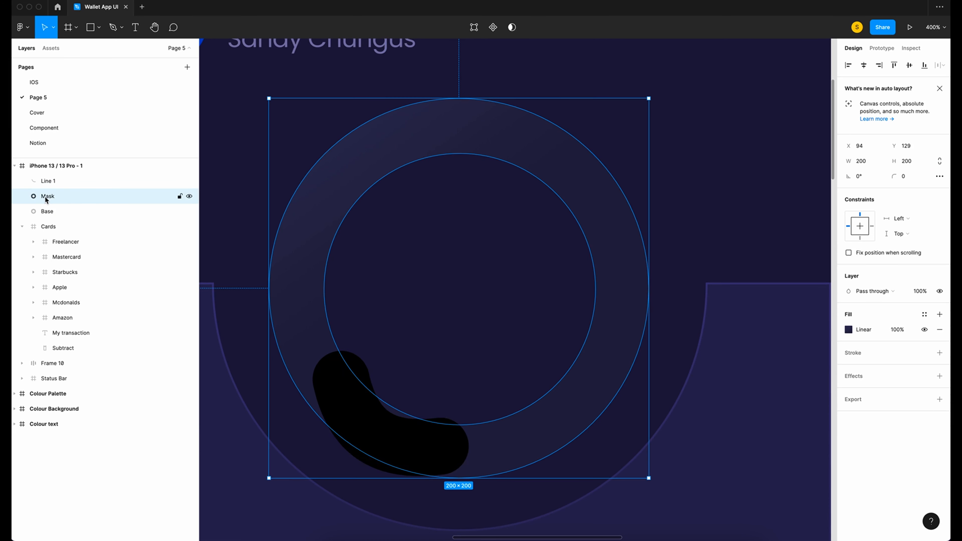
pyautogui.rightClick(45, 197)
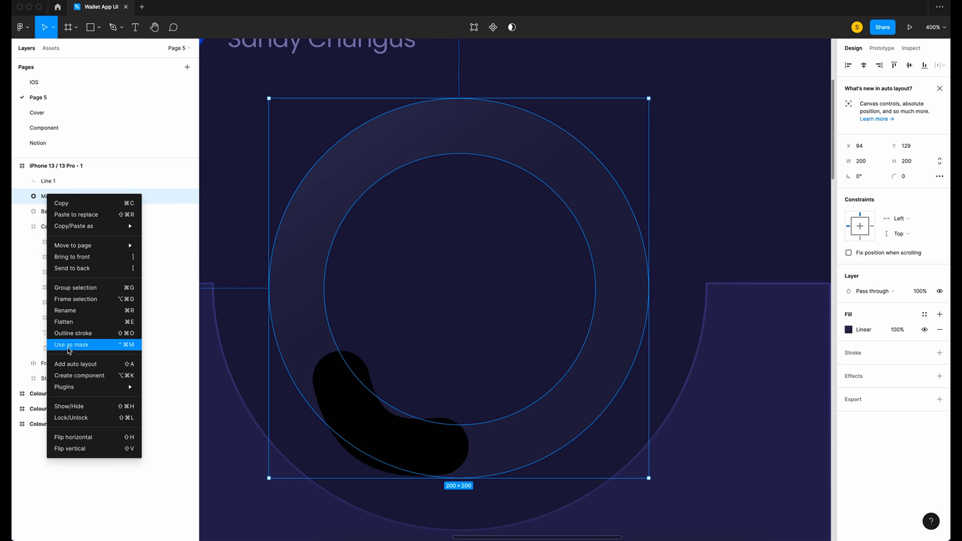
pyautogui.click(83, 345)
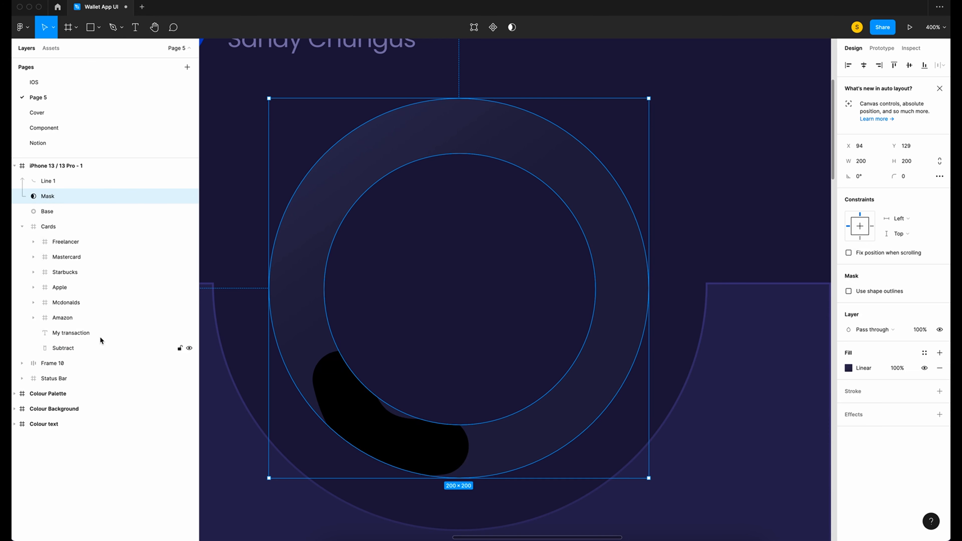
# Reshape Line 1's curve handles and end points so the segment follows the lower-left curve of the ring
pyautogui.click(54, 184)
pyautogui.doubleClick(418, 458)
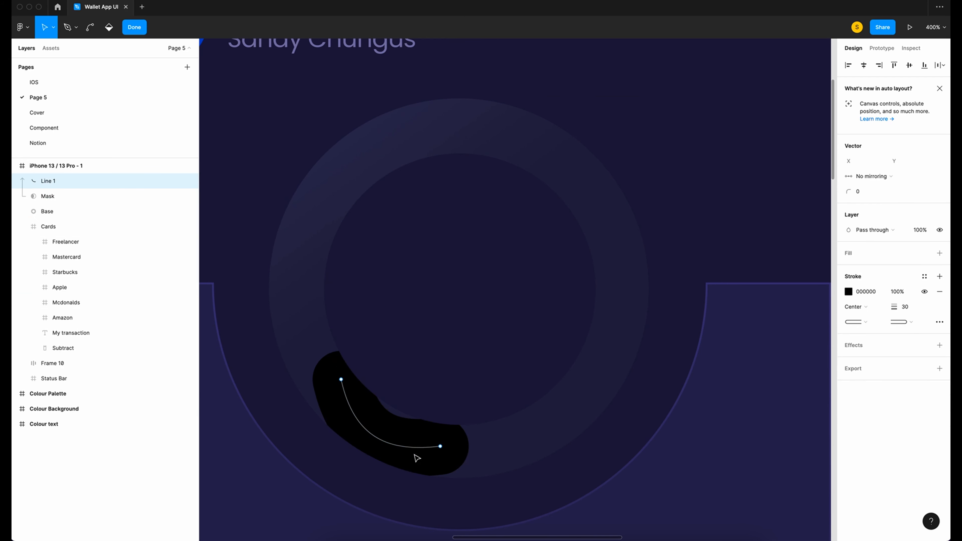
pyautogui.moveTo(361, 438); pyautogui.dragTo(371, 437)
pyautogui.moveTo(391, 452); pyautogui.dragTo(389, 441)
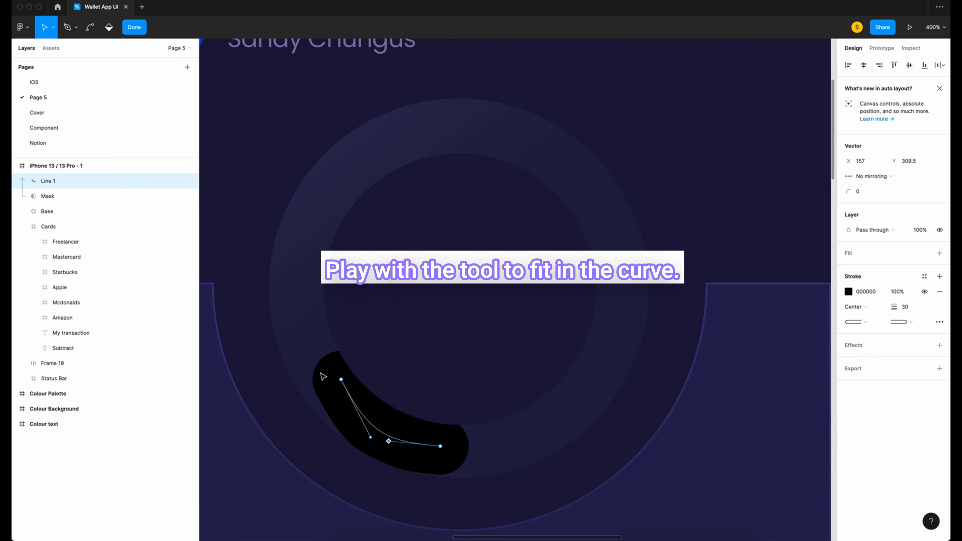
pyautogui.moveTo(341, 380); pyautogui.dragTo(329, 385)
pyautogui.moveTo(359, 442); pyautogui.dragTo(443, 448)
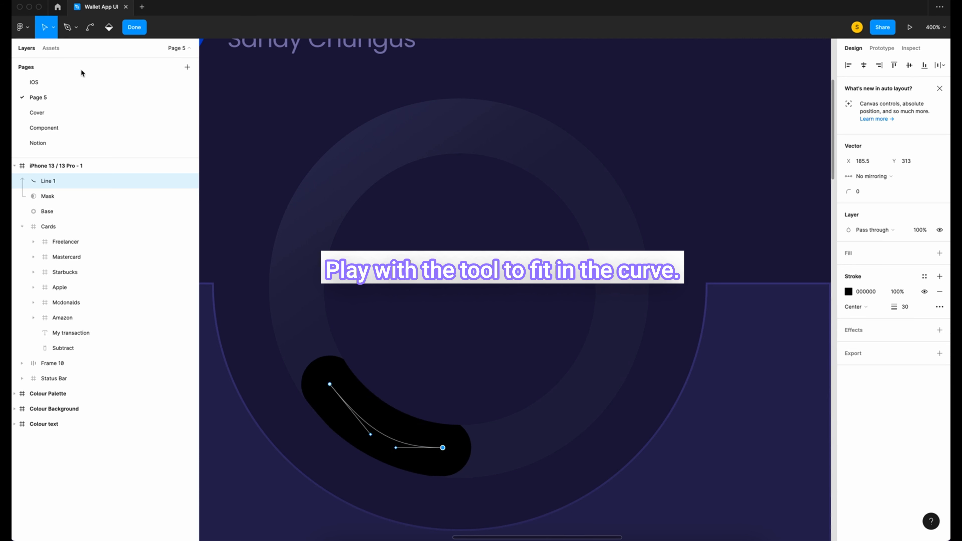
pyautogui.click(134, 27)
# Change Line 1's stroke to a linear gradient from 9327F0 to 320DAF, sampling both colours from the Colour Palette
pyautogui.click(848, 353)
pyautogui.click(756, 296)
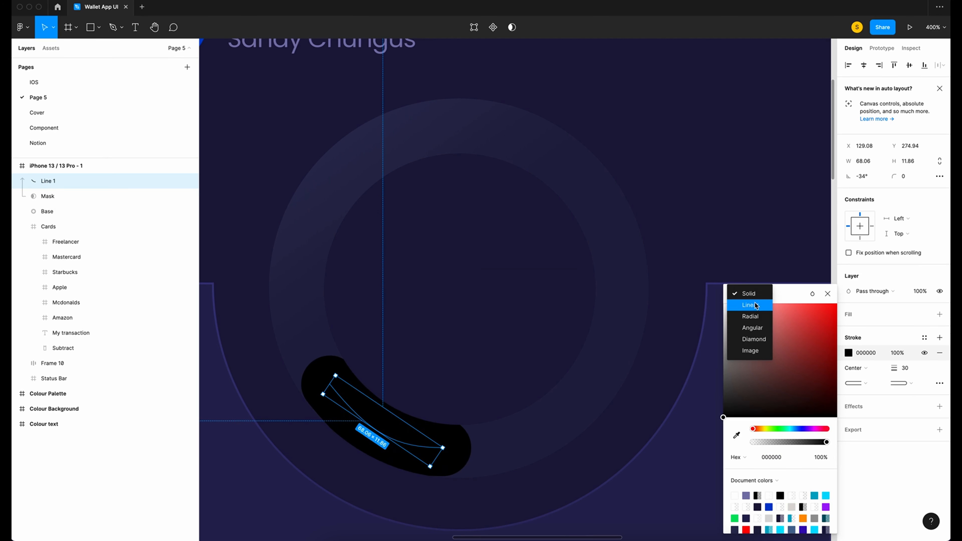
pyautogui.click(752, 305)
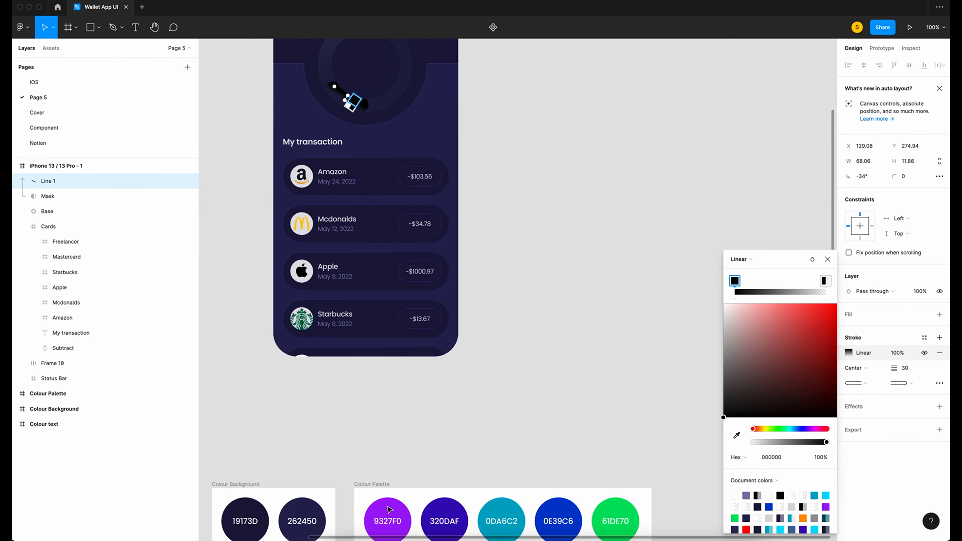
pyautogui.press('i')
pyautogui.click(389, 510)
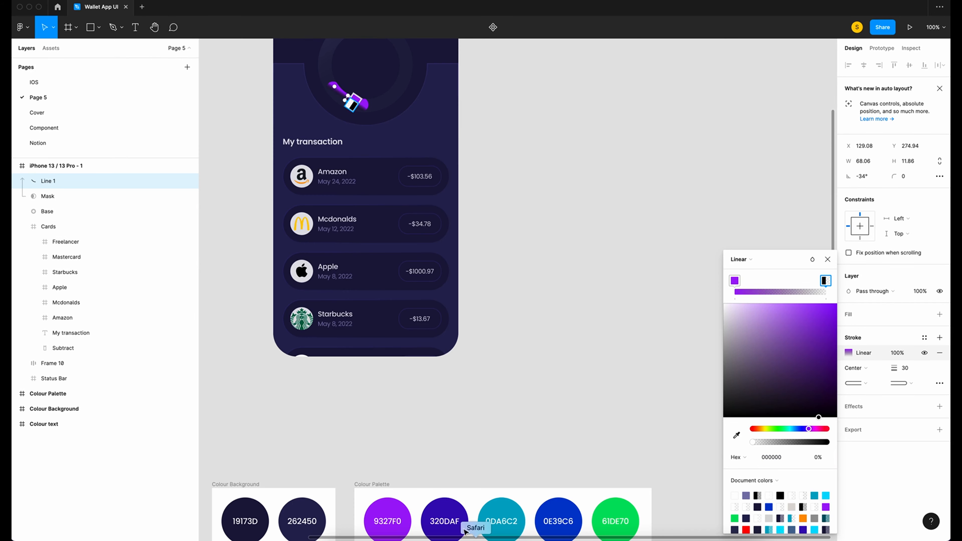
pyautogui.press('i')
pyautogui.scroll(1, 445, 512)
pyautogui.click(445, 510)
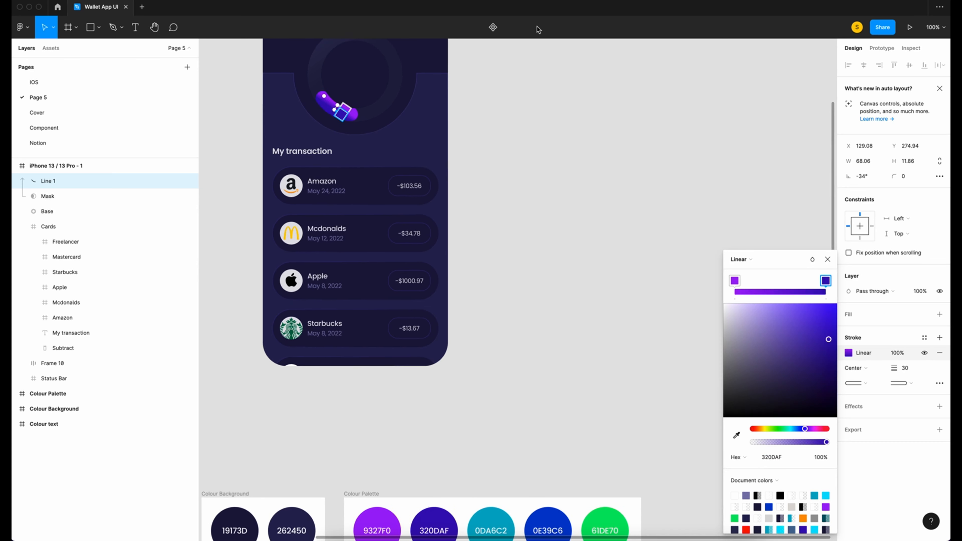
# Reposition the gradient's ends so the colours run along Line 1 from its upper-left end to its lower-right end
pyautogui.scroll(5, 429, 310)
pyautogui.moveTo(429, 311); pyautogui.dragTo(382, 258)
pyautogui.moveTo(416, 330); pyautogui.dragTo(457, 377)
pyautogui.click(827, 260)
pyautogui.click(803, 288)
pyautogui.scroll(1, 380, 323)
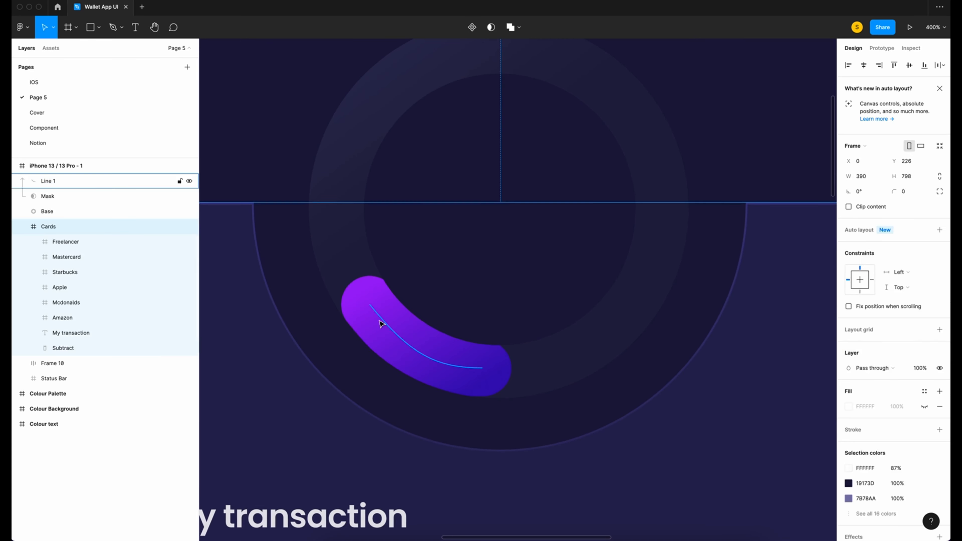
# Move Line 1's upper-left end point slightly outward to fit the ring
pyautogui.doubleClick(380, 323)
pyautogui.moveTo(370, 305); pyautogui.dragTo(364, 307)
pyautogui.click(307, 409)
pyautogui.hscroll(2, 309, 411)
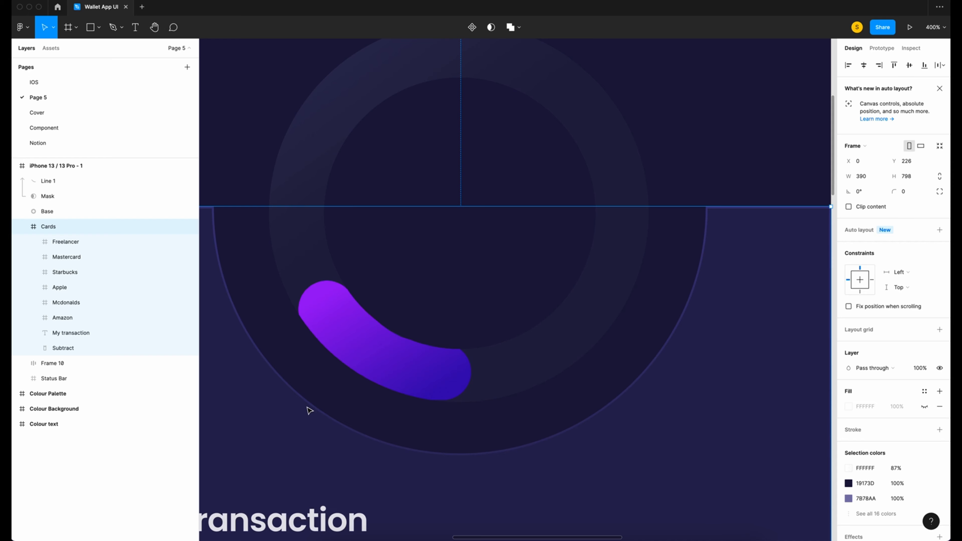
# Duplicate the purple Line 1 segment and place the copy on the lower-right part of the ring
pyautogui.click(393, 364)
pyautogui.scroll(2, 572, 402)
pyautogui.hscroll(3, 571, 402)
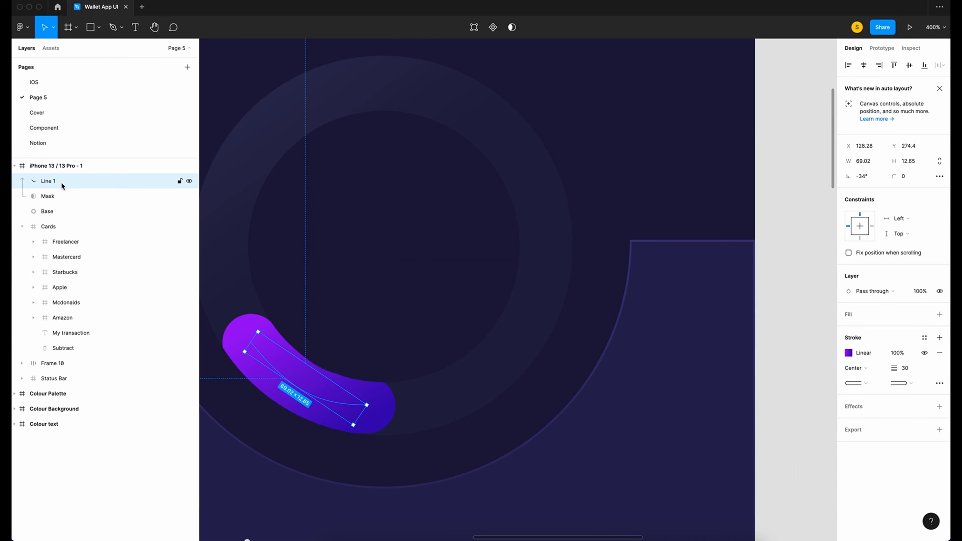
pyautogui.hotkey('ctrl', 'v')
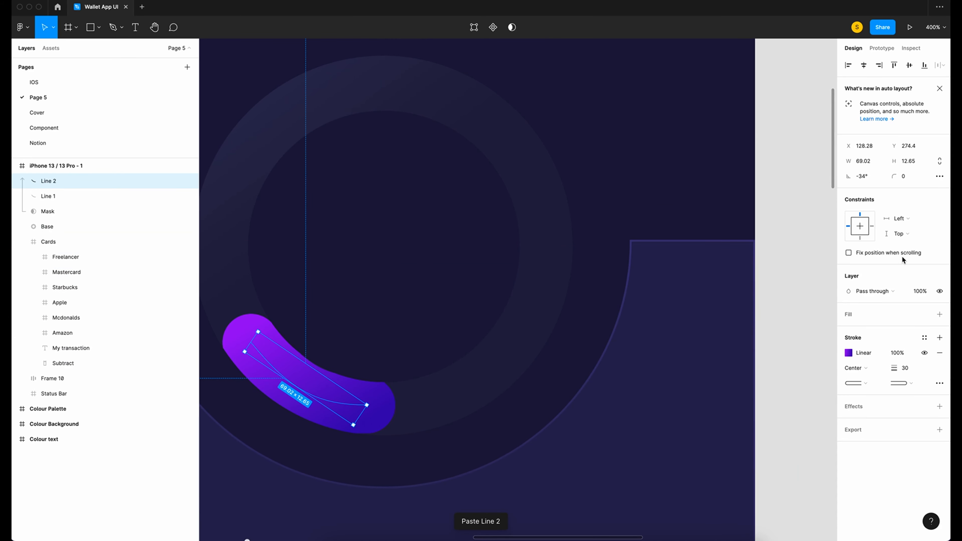
pyautogui.moveTo(301, 388); pyautogui.dragTo(433, 395)
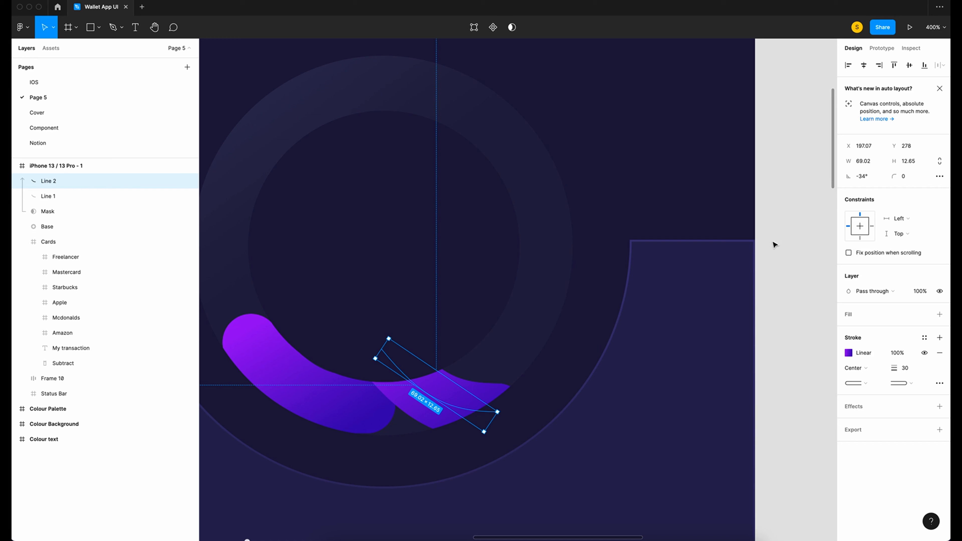
# Rotate the copied segment, Line 2, to 27° and place its layer below Line 1
pyautogui.click(881, 179)
pyautogui.write('27')
pyautogui.press('Return')
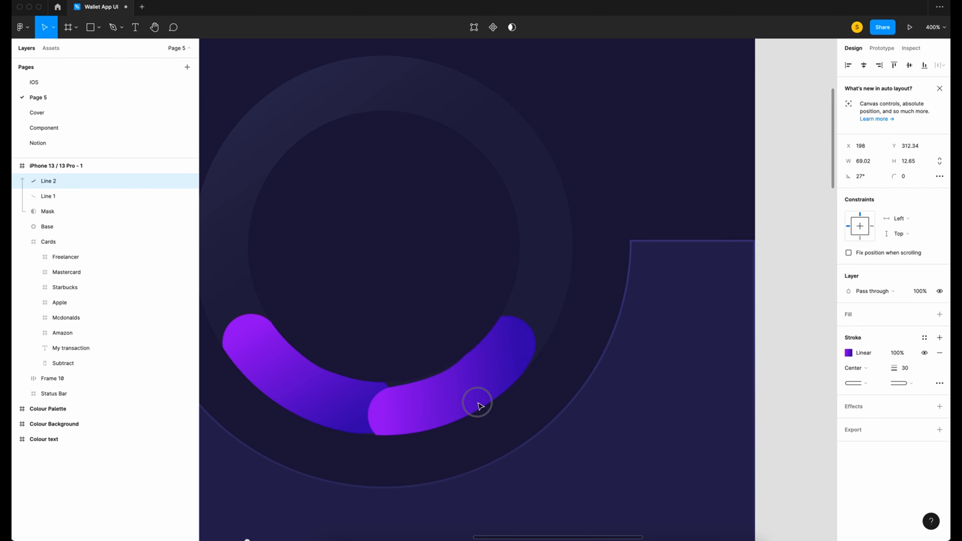
pyautogui.moveTo(49, 181); pyautogui.dragTo(56, 200)
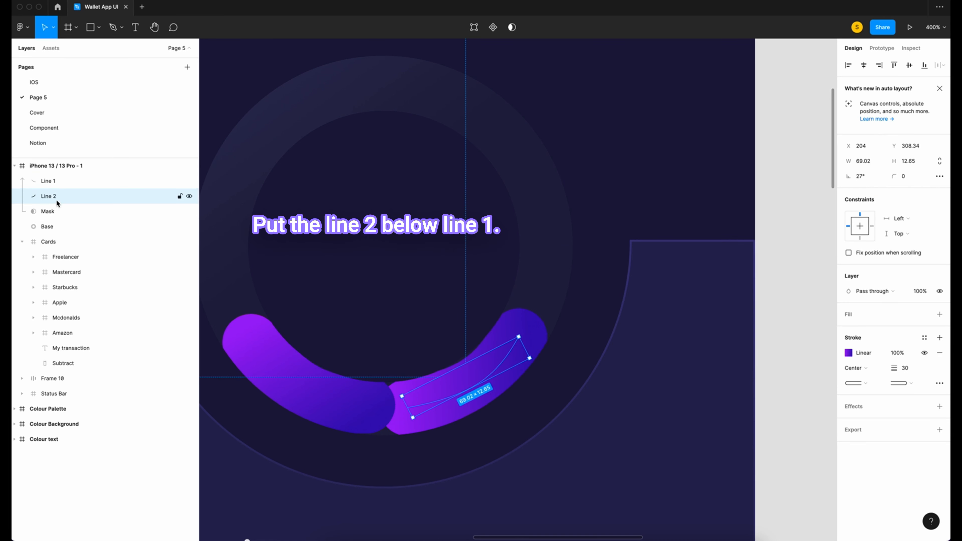
# Shift Line 2 left so it tucks under Line 1 and set its width to 102
pyautogui.moveTo(467, 391); pyautogui.dragTo(432, 394)
pyautogui.click(867, 162)
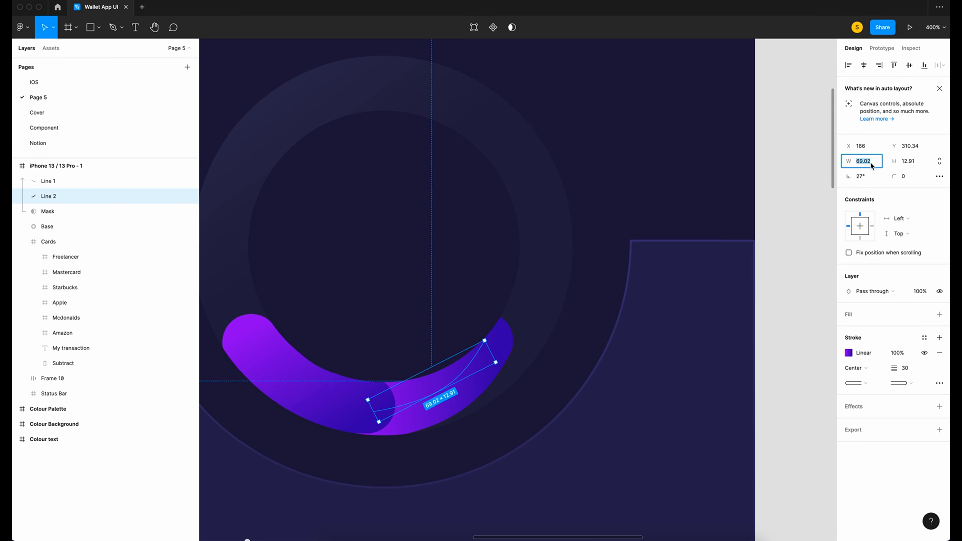
pyautogui.write('102')
pyautogui.press('Return')
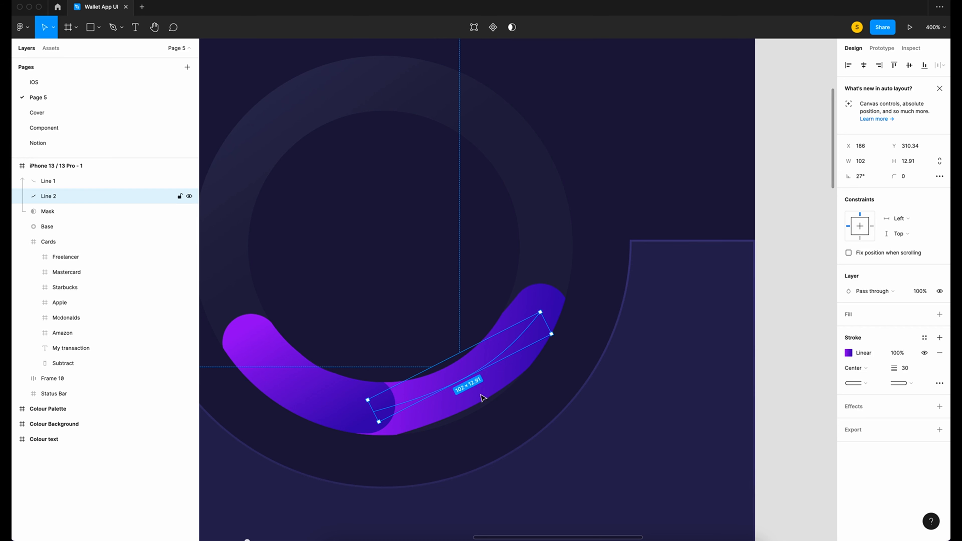
# Reshape Line 2's curve handles and end point so the segment follows the lower-right curve of the ring
pyautogui.click(474, 28)
pyautogui.moveTo(540, 312); pyautogui.dragTo(539, 309)
pyautogui.moveTo(484, 376); pyautogui.dragTo(510, 376)
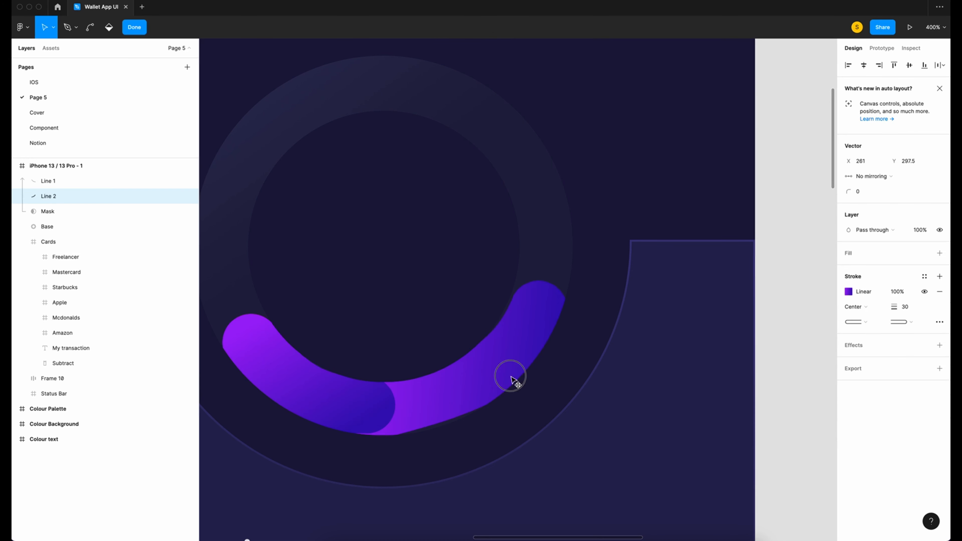
pyautogui.moveTo(451, 390); pyautogui.dragTo(469, 400)
pyautogui.press('Escape')
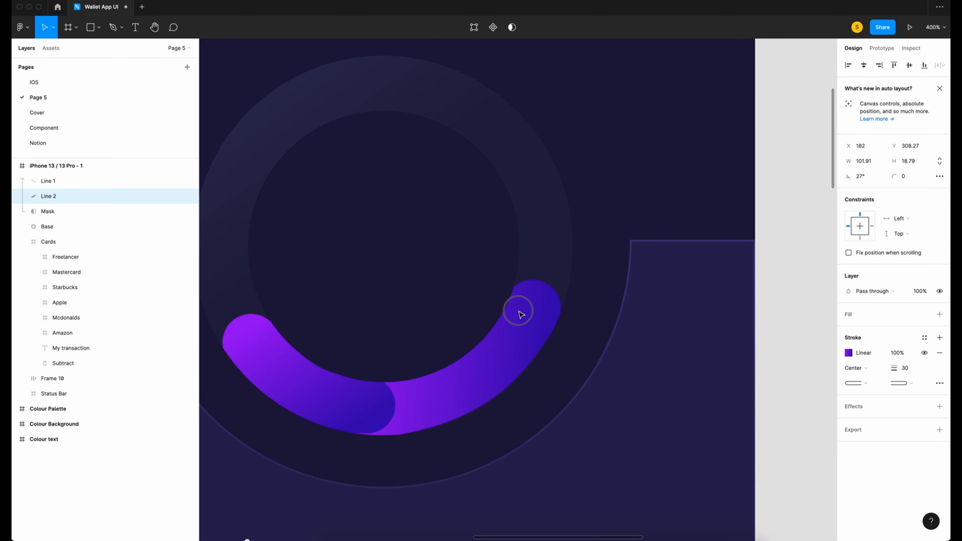
pyautogui.press('Return')
pyautogui.moveTo(431, 398); pyautogui.dragTo(472, 405)
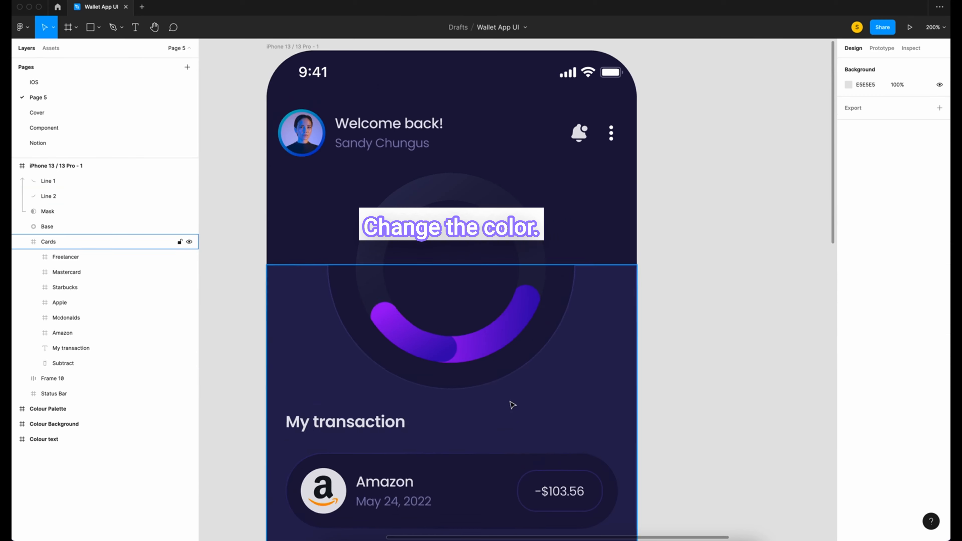
# Recolour Line 2's gradient from 0DA6C2 to 0E39C6 and set its size to 102 × 22
pyautogui.scroll(-3, 511, 404)
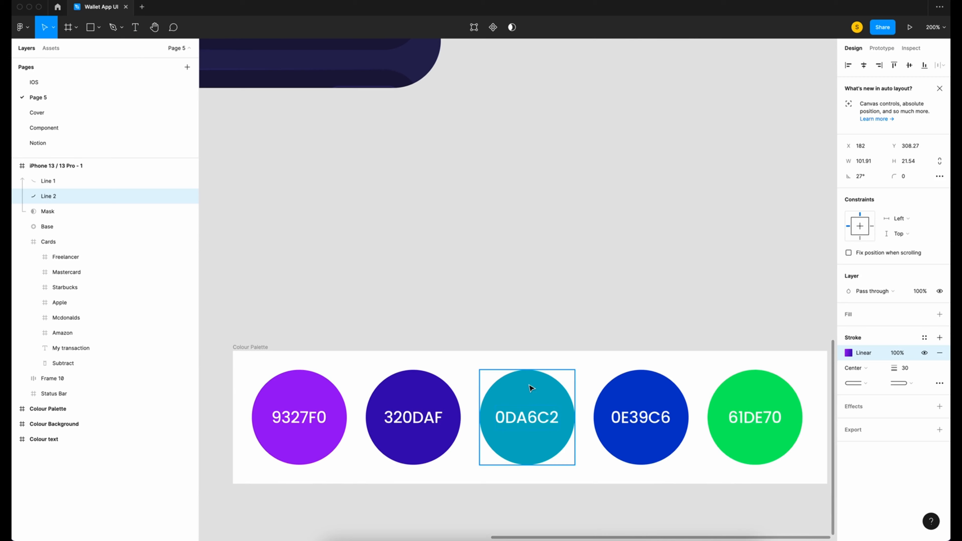
pyautogui.press('i')
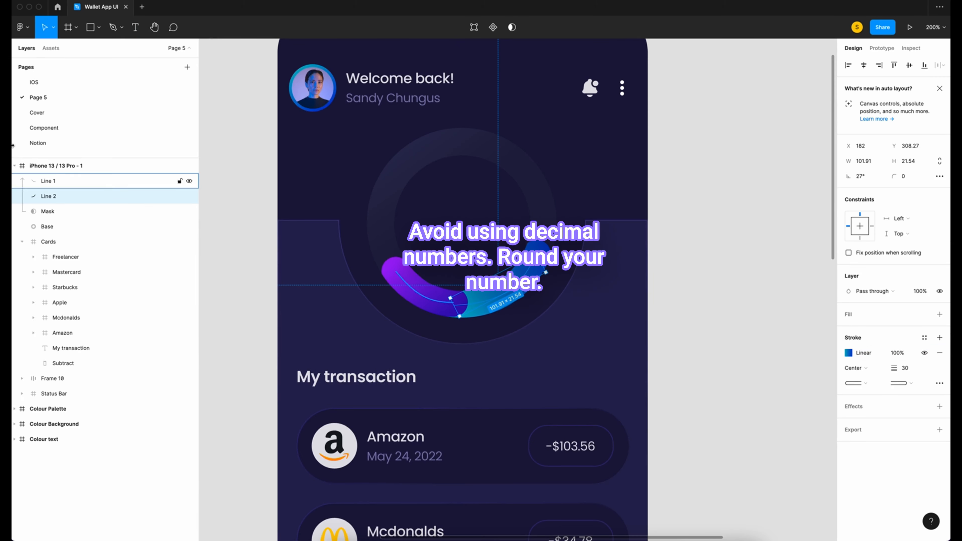
pyautogui.click(878, 164)
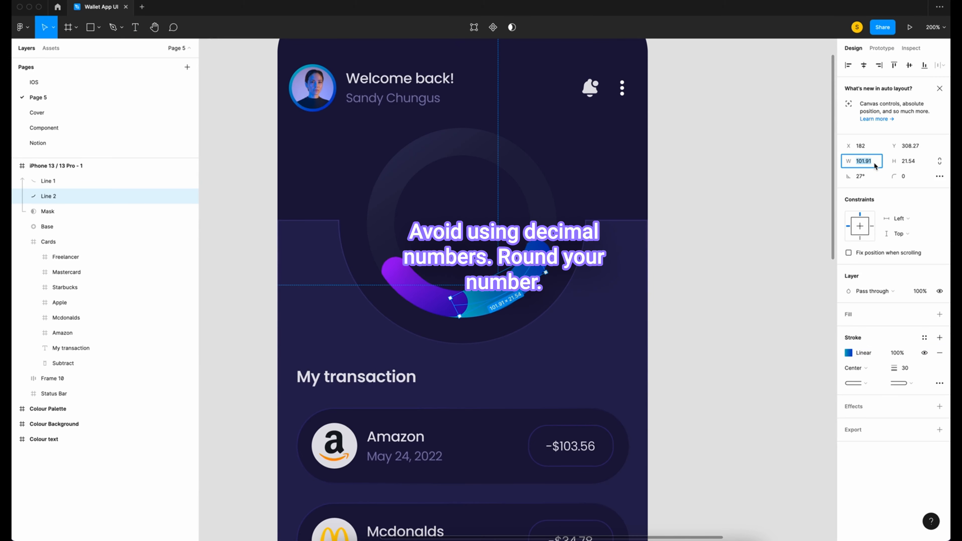
pyautogui.write('102')
pyautogui.click(923, 162)
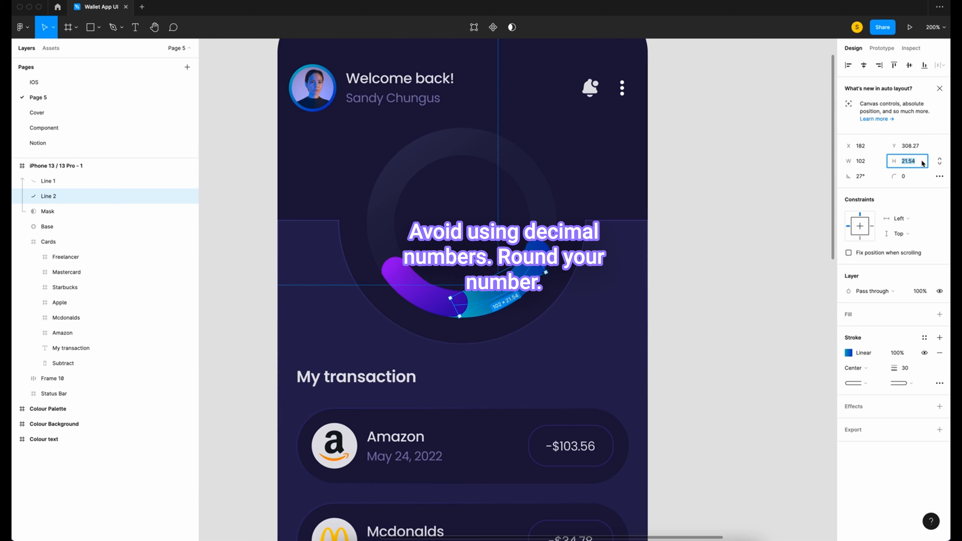
pyautogui.write('22')
pyautogui.press('Return')
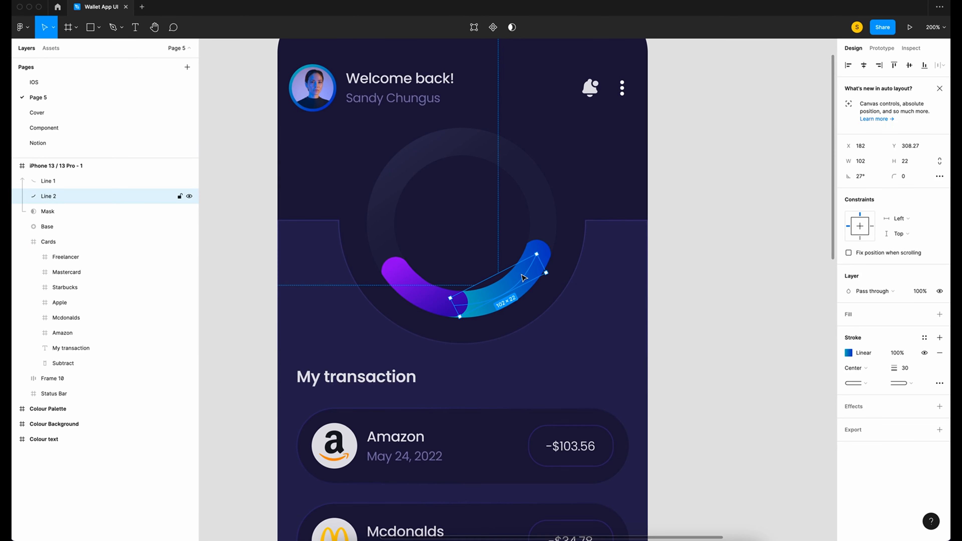
# Duplicate Line 2 as Line 3 directly beneath it in the layer order and rotate the copy to 87°
pyautogui.press('super+v')
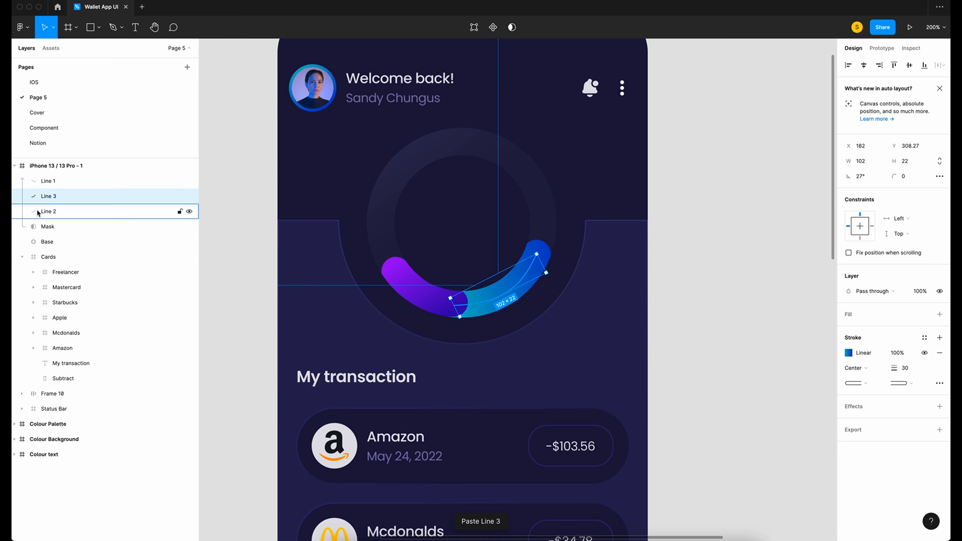
pyautogui.moveTo(54, 200); pyautogui.dragTo(49, 215)
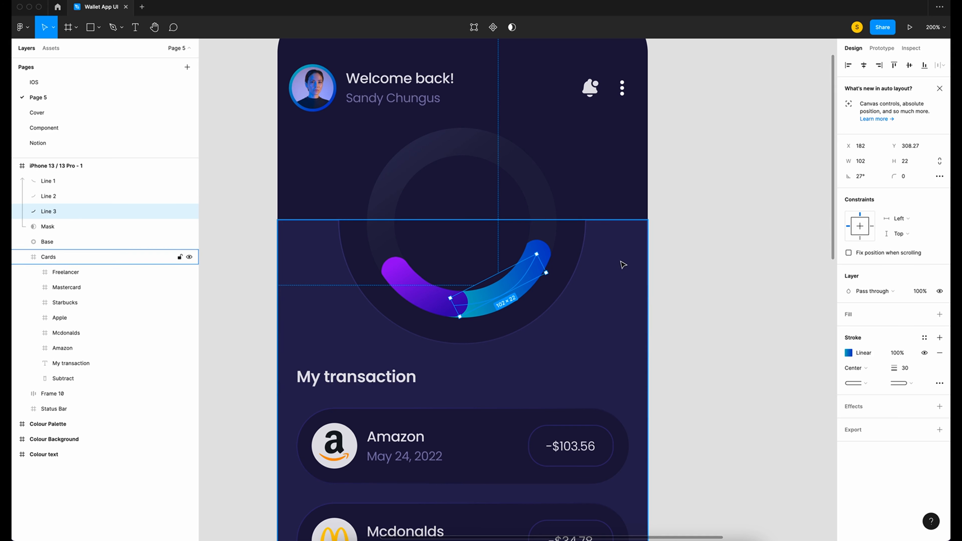
pyautogui.click(871, 177)
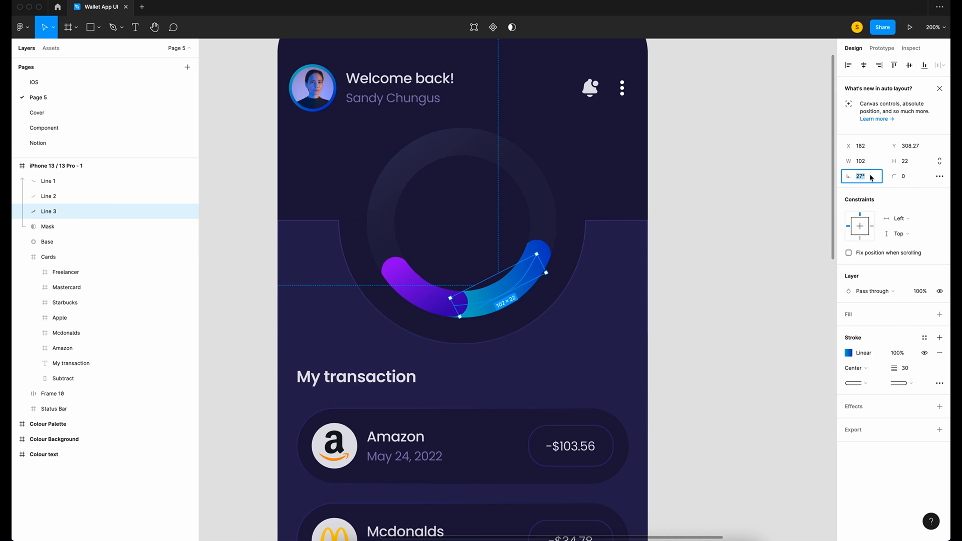
pyautogui.write('87')
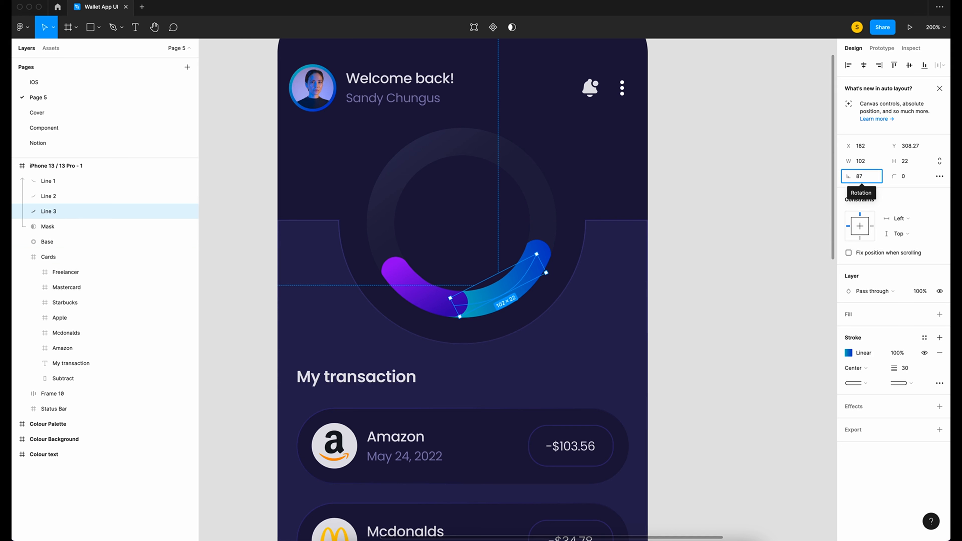
pyautogui.press('Return')
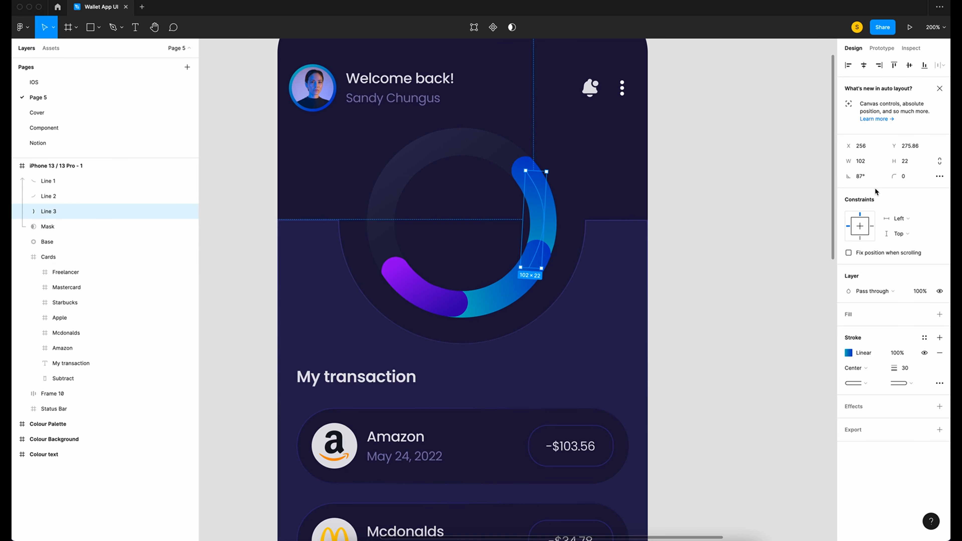
# Set Line 3's width to 80
pyautogui.click(868, 166)
pyautogui.write('80')
pyautogui.press('Return')
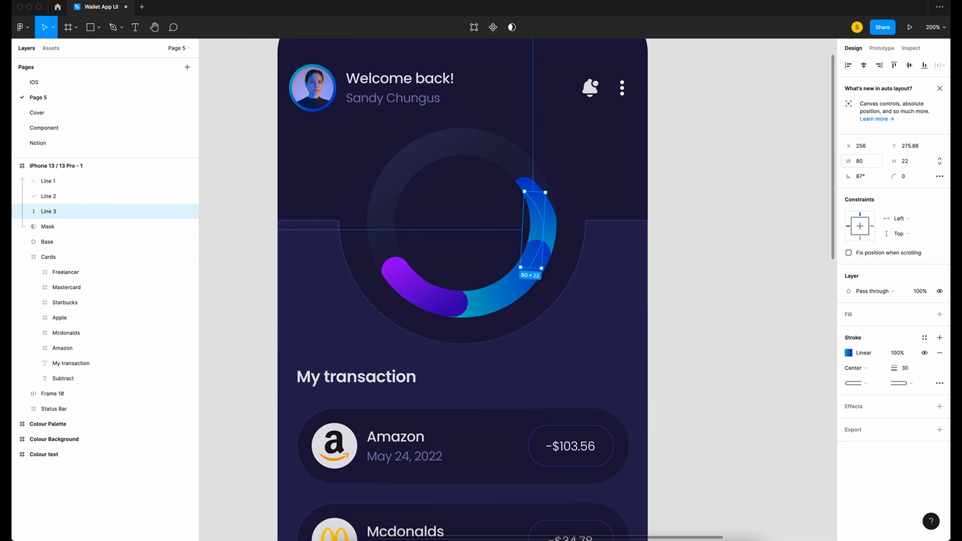
# Reposition Line 3 and adjust its end points and curve to fit the right side of the ring
pyautogui.click(568, 214)
pyautogui.moveTo(538, 224)
pyautogui.mouseDown()
pyautogui.moveTo(539, 211)
pyautogui.moveTo(554, 226)
pyautogui.moveTo(547, 218)
pyautogui.mouseUp()
pyautogui.scroll(1, 404, 232)
pyautogui.doubleClick(543, 227)
pyautogui.moveTo(544, 251); pyautogui.dragTo(552, 248)
pyautogui.moveTo(526, 277); pyautogui.dragTo(531, 285)
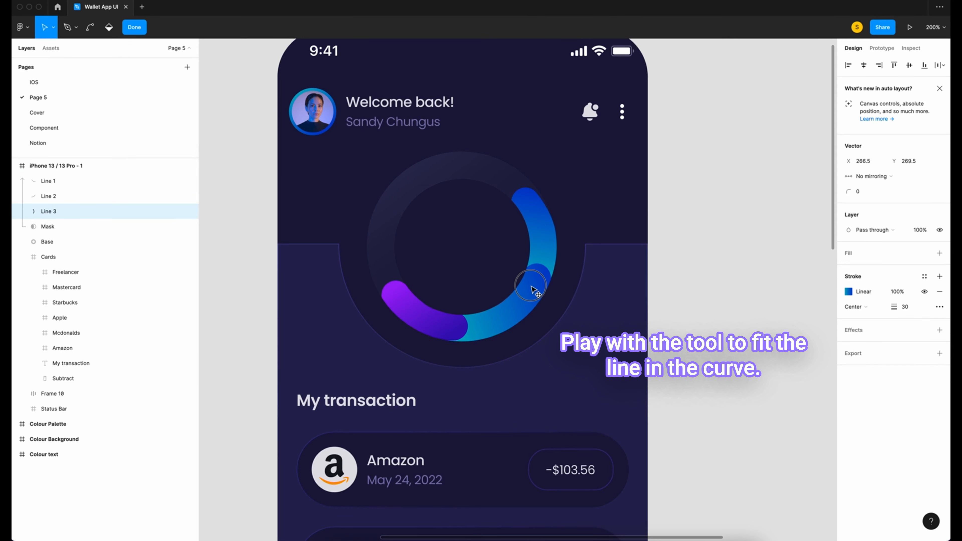
pyautogui.moveTo(525, 201); pyautogui.dragTo(528, 200)
# Change the first colour of Line 3's gradient stroke to 61DE70, sampled from the Colour Palette
pyautogui.click(848, 291)
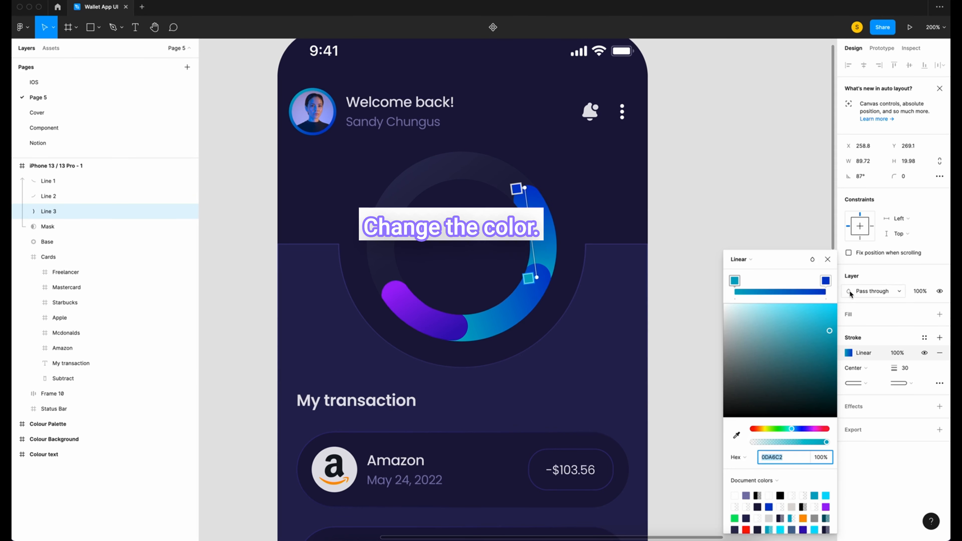
pyautogui.press('super+minus')
pyautogui.scroll(-7, 615, 329)
pyautogui.hotkey('ctrl', 'c')
pyautogui.click(670, 467)
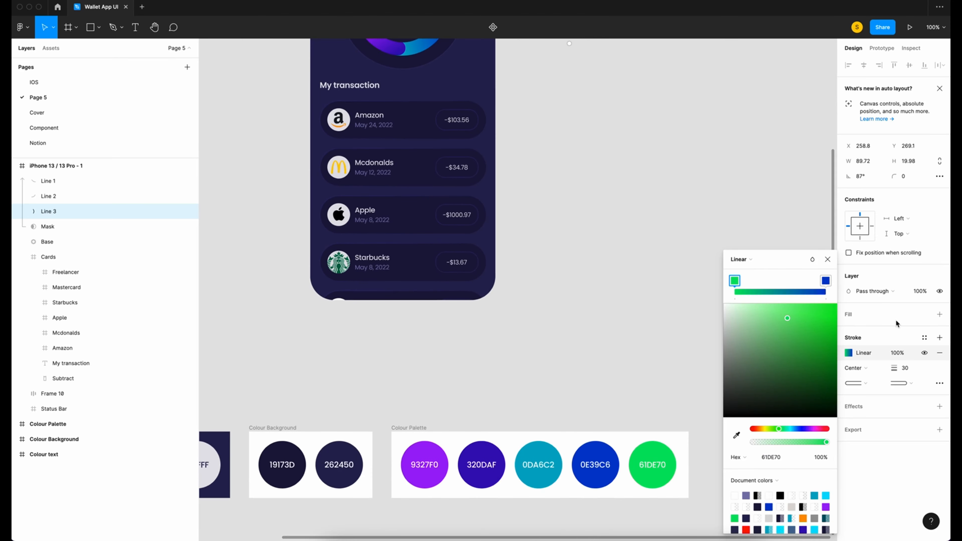
# Reverse Line 3's gradient direction so green sits at its upper end and blue at its lower end
pyautogui.scroll(7, 440, 224)
pyautogui.press('super+plus')
pyautogui.scroll(2, 436, 238)
pyautogui.hscroll(-2, 436, 237)
pyautogui.moveTo(425, 343); pyautogui.dragTo(441, 259)
pyautogui.moveTo(413, 253); pyautogui.dragTo(417, 351)
pyautogui.moveTo(441, 258); pyautogui.dragTo(417, 258)
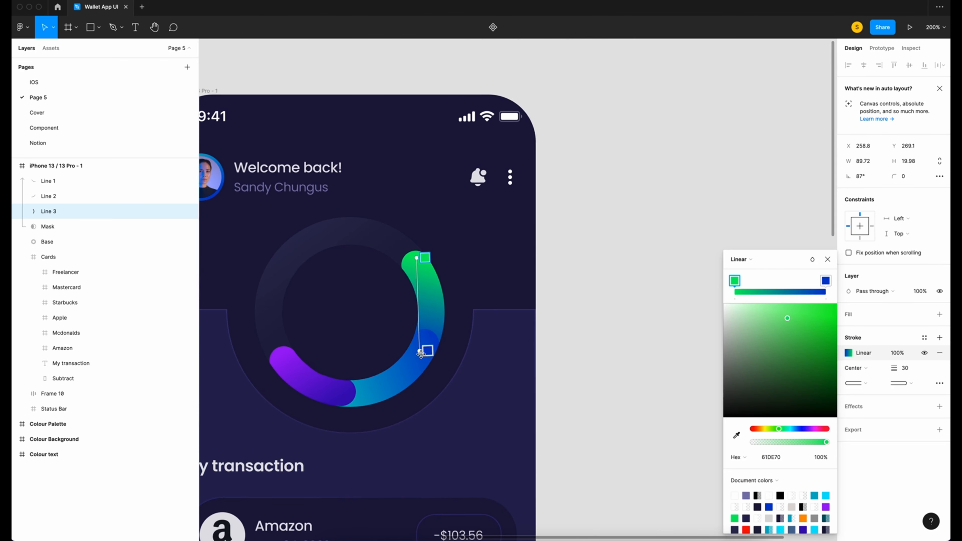
pyautogui.moveTo(418, 351); pyautogui.dragTo(430, 345)
pyautogui.click(771, 457)
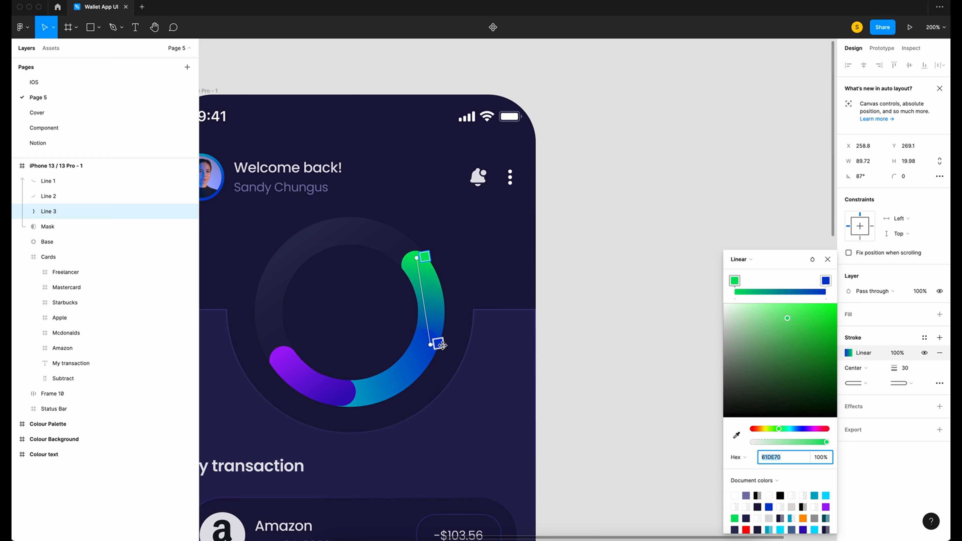
# Change the second colour of Line 3's gradient stroke to 0DA6C2, sampled from the Colour Palette
pyautogui.click(441, 344)
pyautogui.scroll(-10, 558, 376)
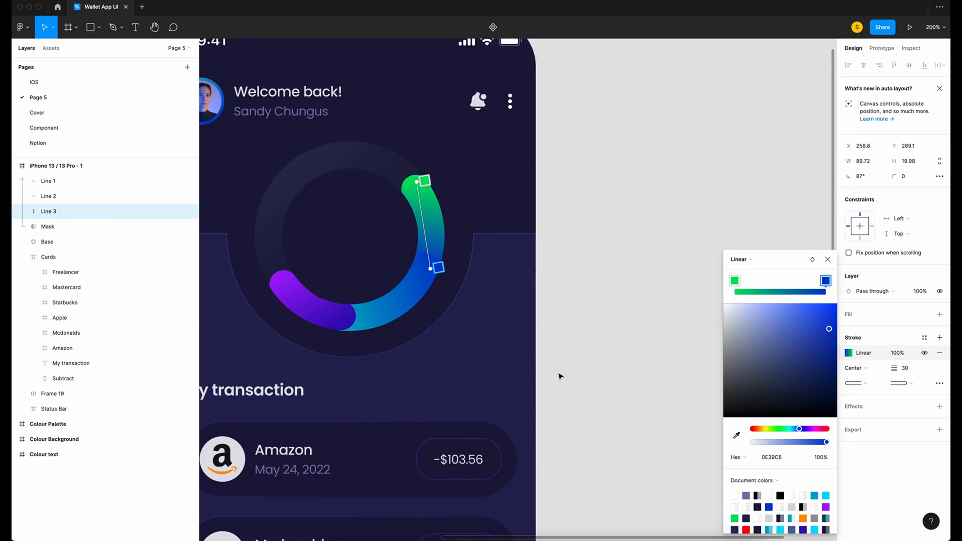
pyautogui.scroll(-3, 558, 376)
pyautogui.hscroll(4, 558, 376)
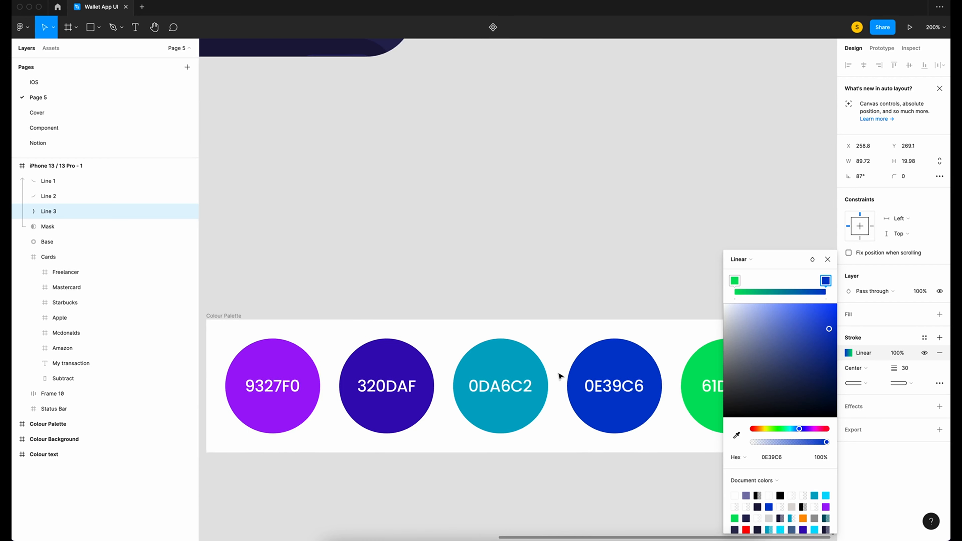
pyautogui.press('i')
pyautogui.click(500, 358)
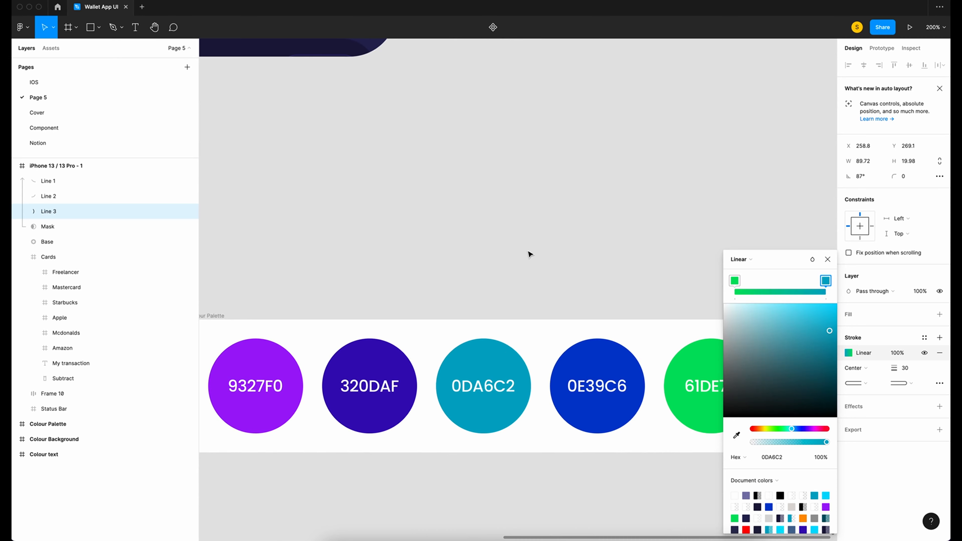
# Shift both handles of Line 3's gradient slightly upward, moving the teal end up the segment and the green end just beyond its tip
pyautogui.scroll(15, 530, 254)
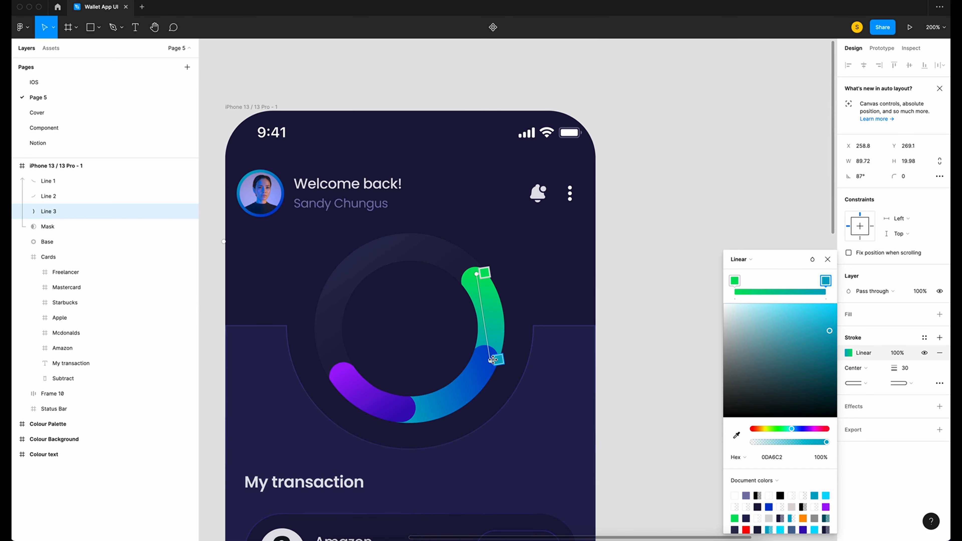
pyautogui.moveTo(491, 360)
pyautogui.mouseDown()
pyautogui.moveTo(490, 337)
pyautogui.moveTo(490, 346)
pyautogui.mouseUp()
pyautogui.moveTo(475, 273); pyautogui.dragTo(474, 266)
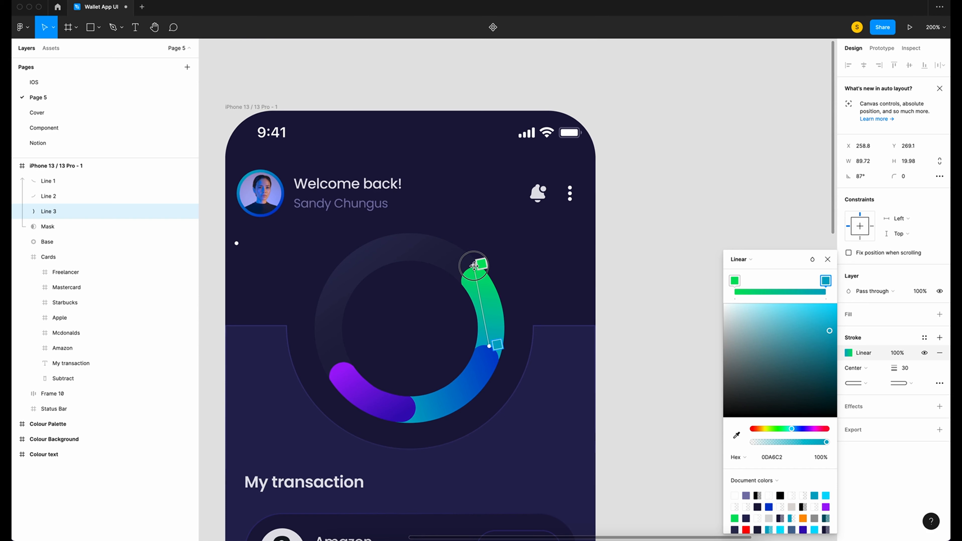
pyautogui.click(828, 260)
pyautogui.click(702, 375)
# Group Line 1, Line 2, Line 3, Mask and Base together
pyautogui.click(53, 182)
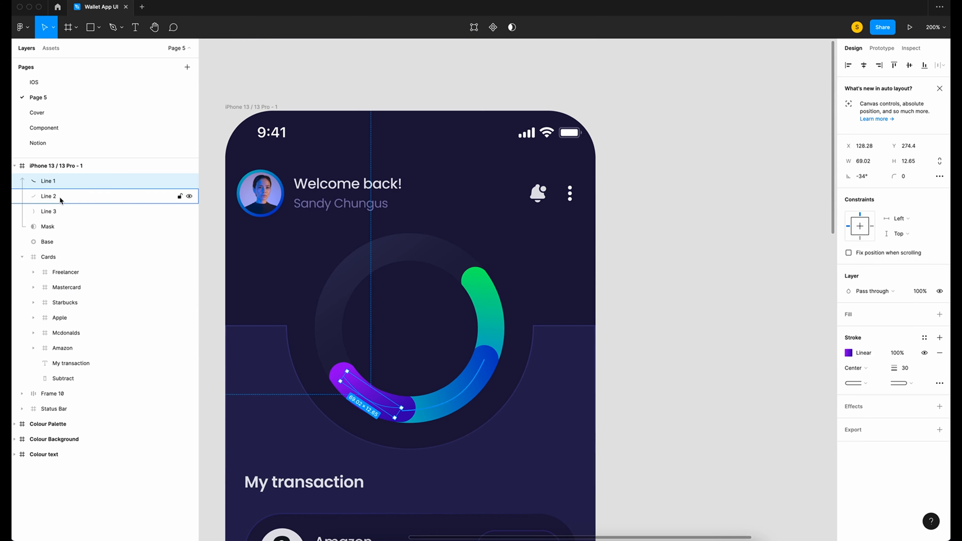
pyautogui.keyDown('shift'); pyautogui.click(56, 197); pyautogui.keyUp('shift')
pyautogui.keyDown('shift'); pyautogui.click(59, 213); pyautogui.keyUp('shift')
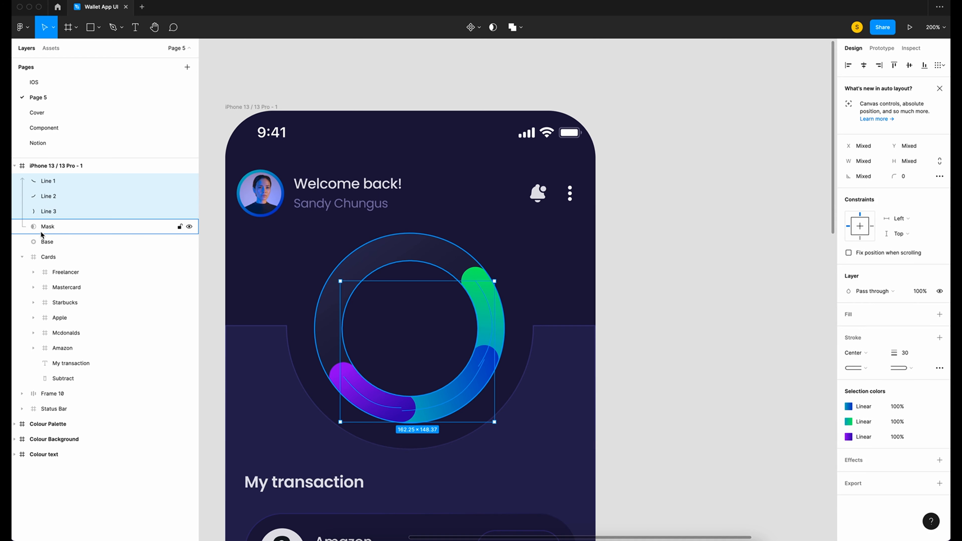
pyautogui.keyDown('shift'); pyautogui.click(65, 227); pyautogui.keyUp('shift')
pyautogui.keyDown('shift'); pyautogui.click(67, 242); pyautogui.keyUp('shift')
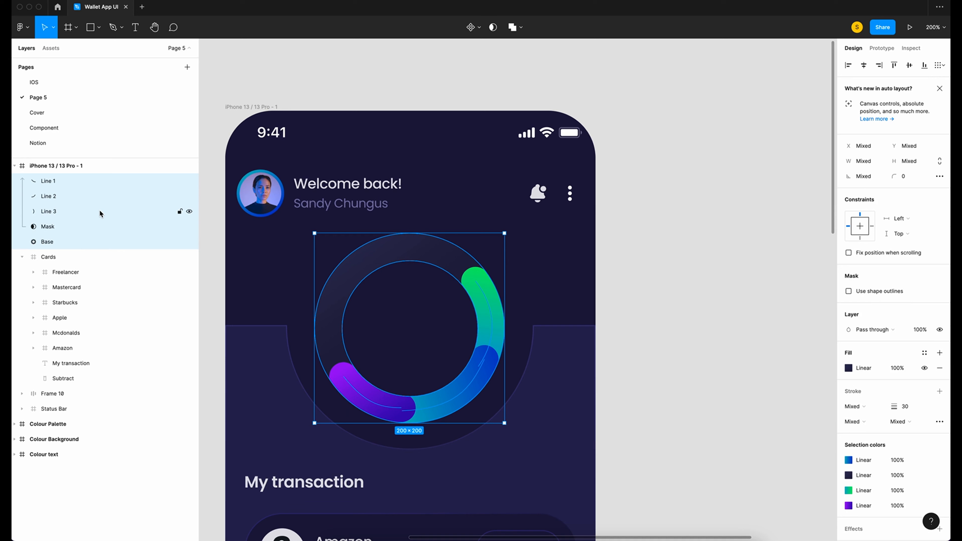
pyautogui.press('super+g')
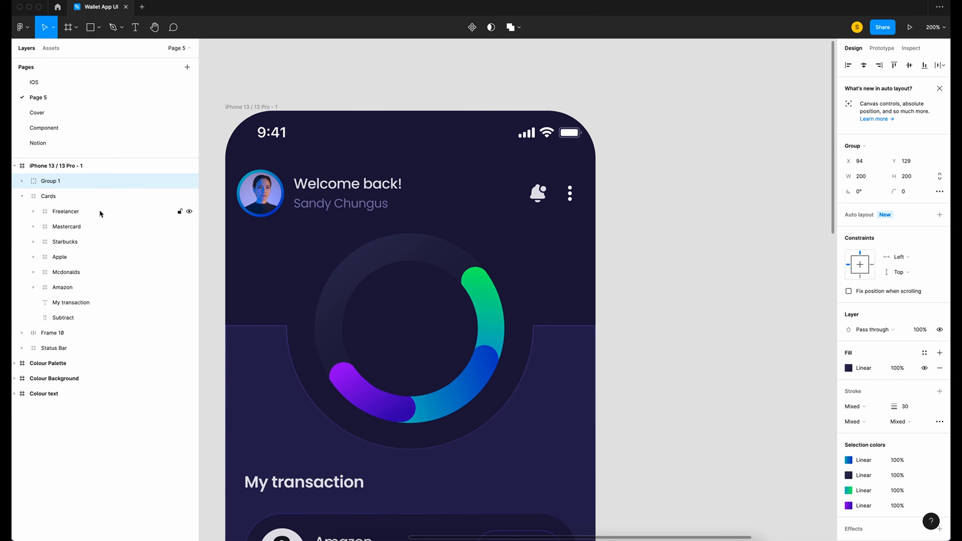
# Rename the new ring chart group as Balance
pyautogui.rightClick(122, 181)
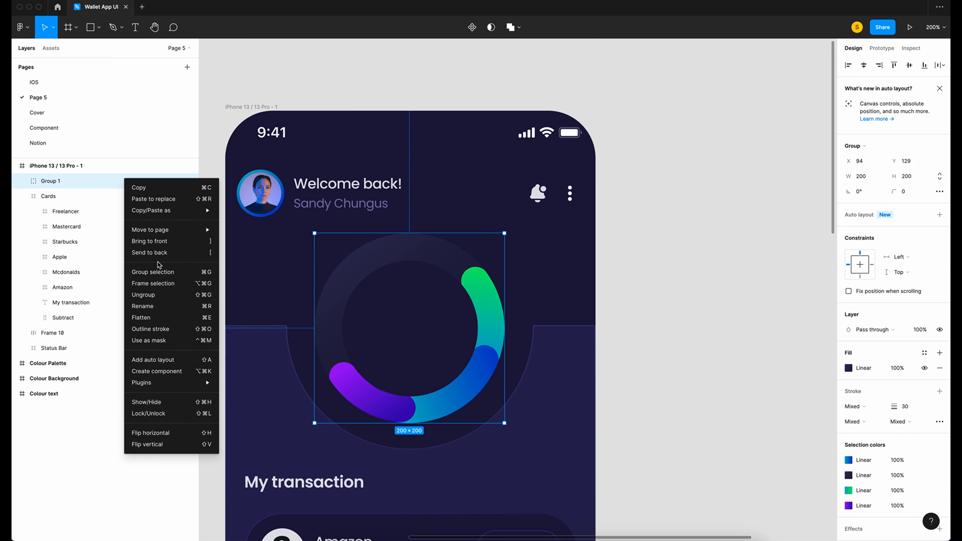
pyautogui.click(45, 187)
pyautogui.doubleClick(51, 180)
pyautogui.write('Balance')
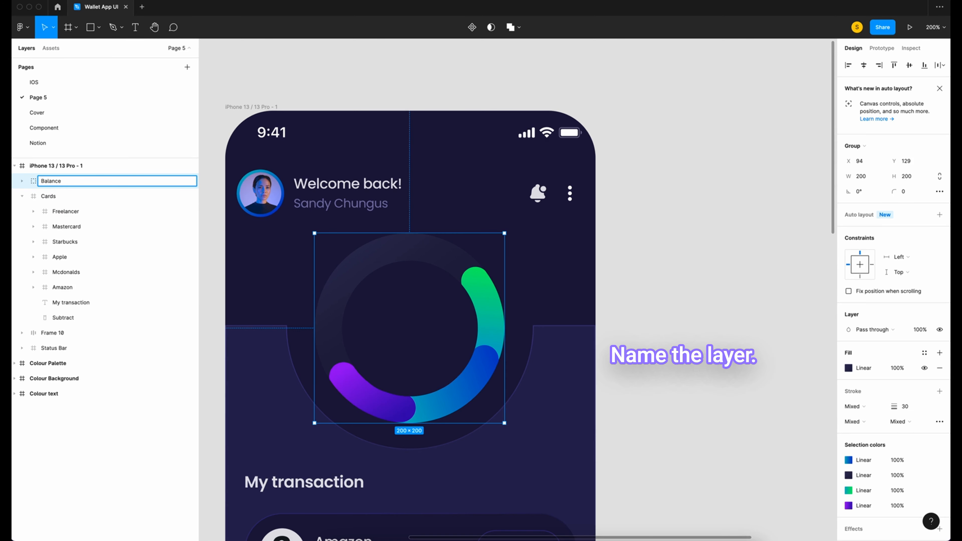
pyautogui.press('Return')
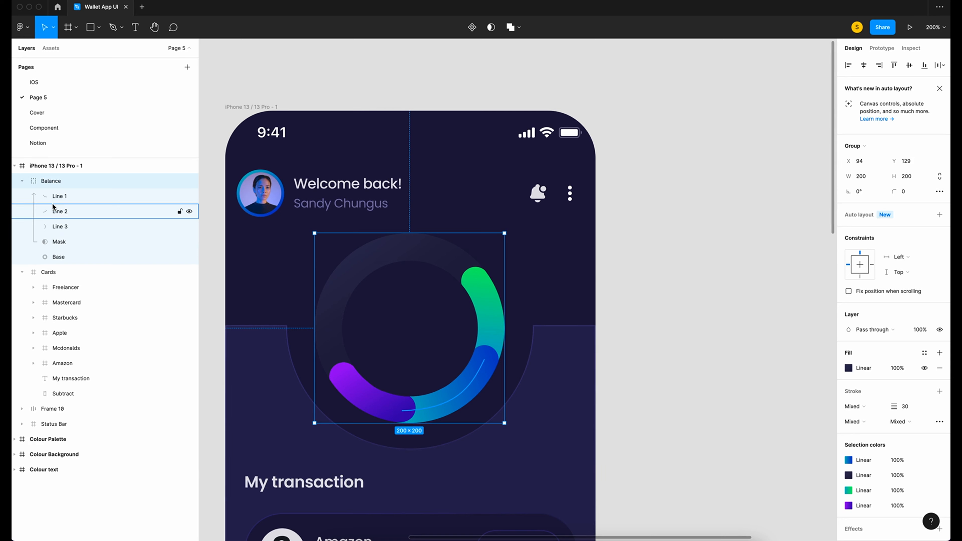
# Duplicate Line 1, Line 2 and Line 3 inside the Balance group
pyautogui.click(70, 197)
pyautogui.keyDown('shift'); pyautogui.click(73, 213); pyautogui.keyUp('shift')
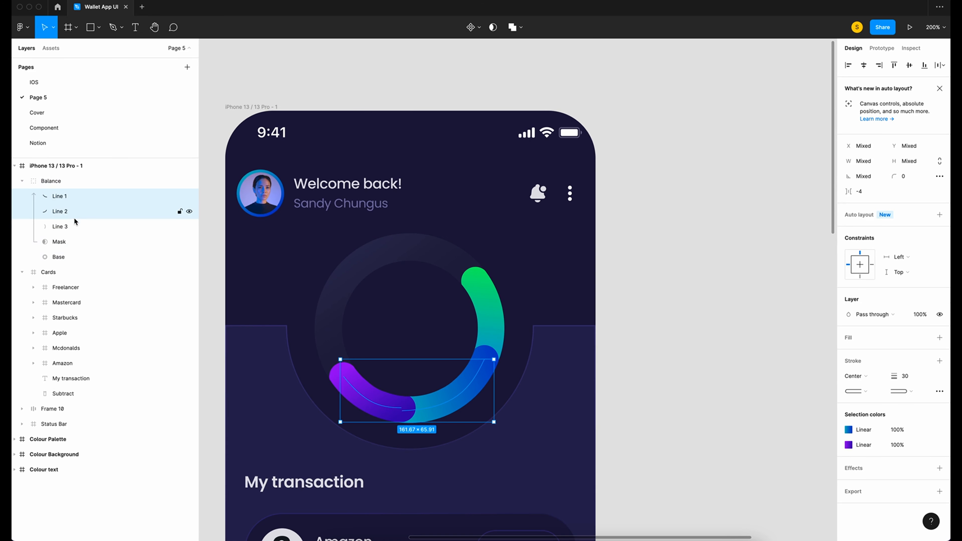
pyautogui.keyDown('shift'); pyautogui.click(75, 224); pyautogui.keyUp('shift')
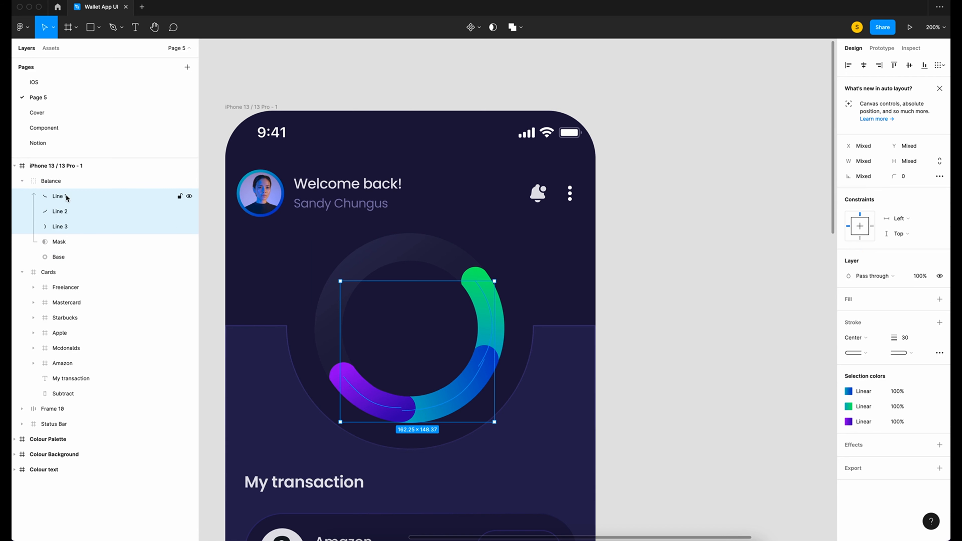
pyautogui.hotkey('ctrl', 'd')
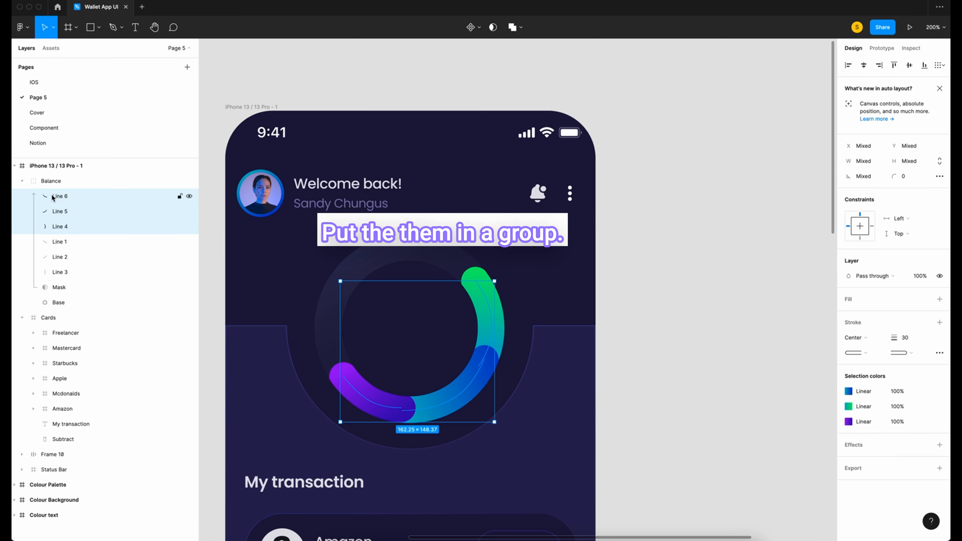
# Group the three duplicated lines outside Balance, name the group Glow and place it directly below Balance in the layer order
pyautogui.hotkey('ctrl', 'g')
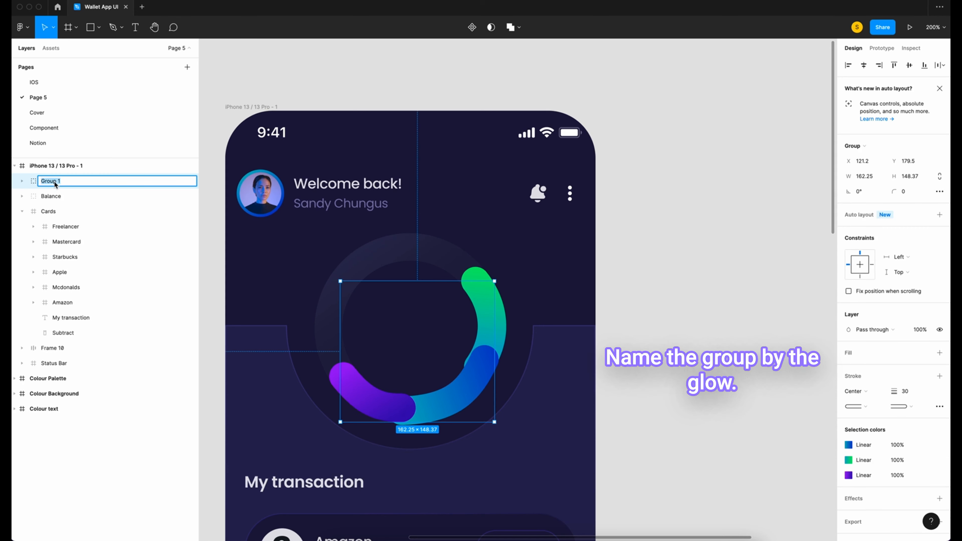
pyautogui.write('Glow')
pyautogui.press('Return')
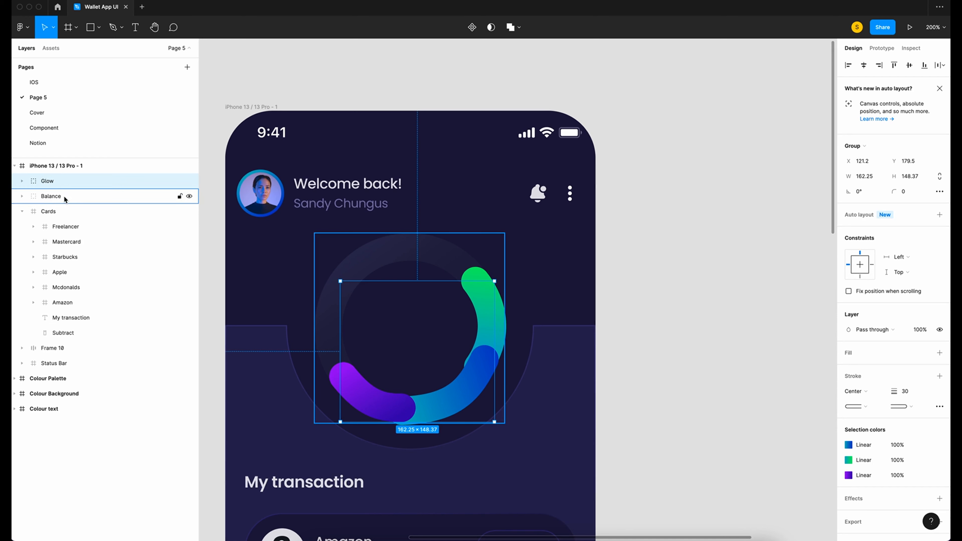
pyautogui.moveTo(49, 182); pyautogui.dragTo(49, 201)
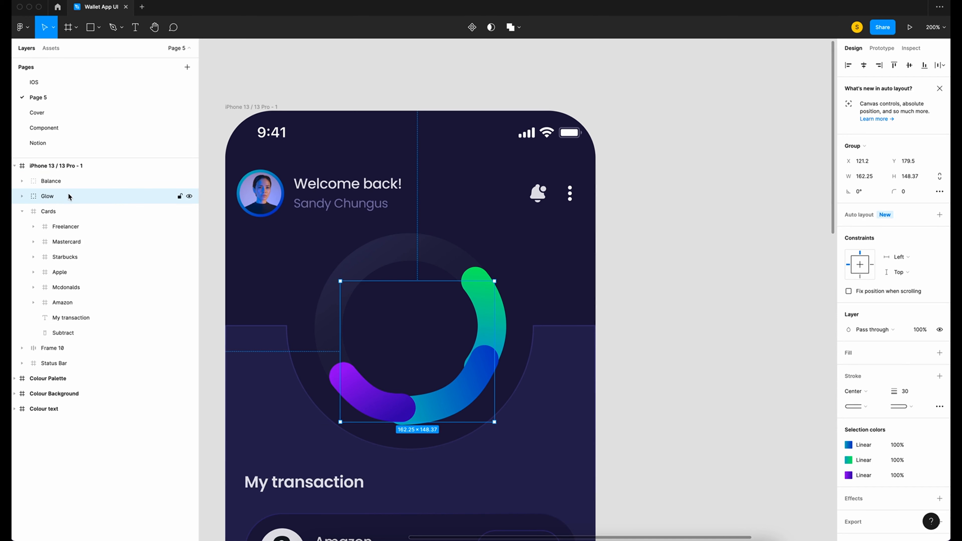
# Apply a layer blur of 10 to Line 6 and Line 5 in the Glow group
pyautogui.click(846, 409)
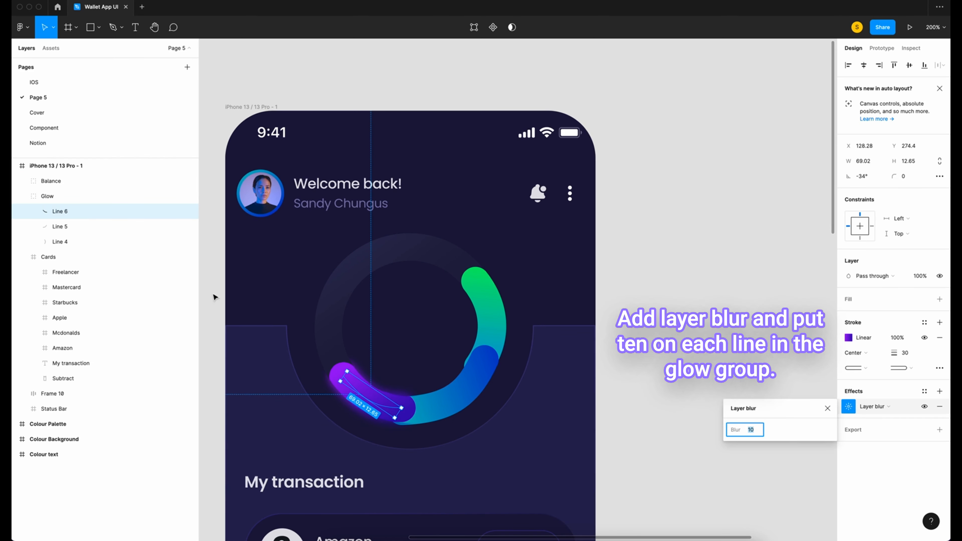
pyautogui.click(60, 226)
pyautogui.click(855, 392)
pyautogui.click(875, 406)
pyautogui.click(874, 418)
pyautogui.click(850, 408)
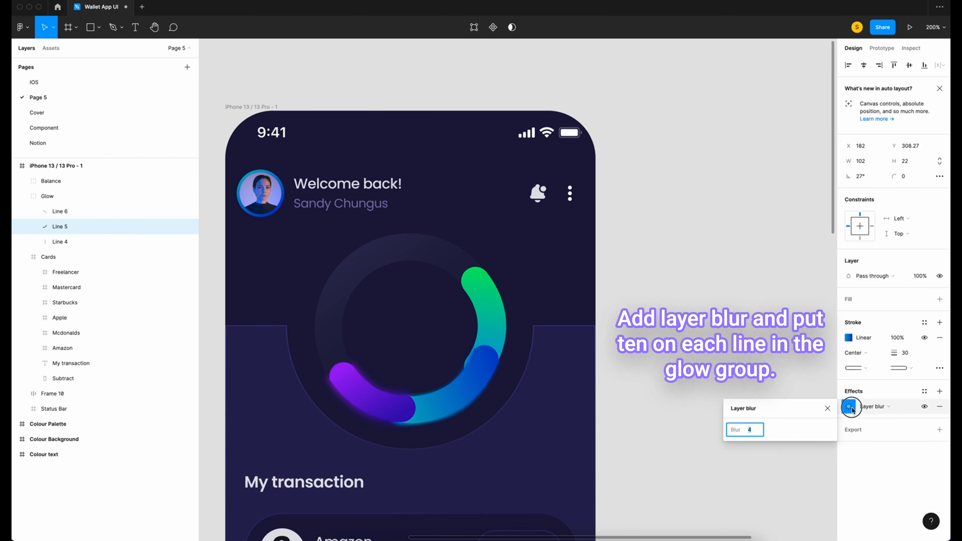
pyautogui.write('10')
# Apply a layer blur of 10 to Line 4 in the Glow group
pyautogui.click(60, 242)
pyautogui.click(855, 391)
pyautogui.click(876, 407)
pyautogui.click(875, 421)
pyautogui.click(849, 407)
pyautogui.click(754, 428)
pyautogui.write('10')
pyautogui.press('Return')
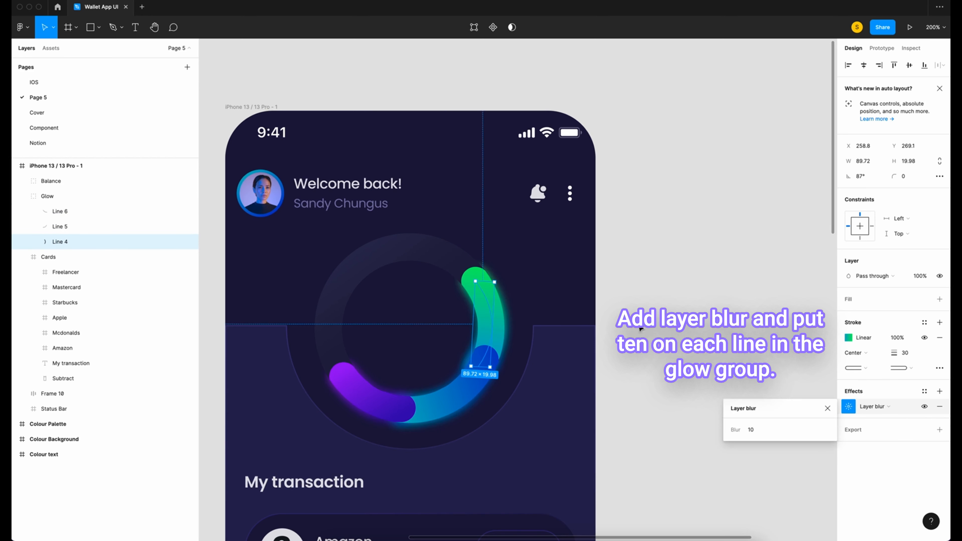
pyautogui.click(690, 428)
# Move the Glow group into the Balance group, between Mask and Base
pyautogui.click(45, 273)
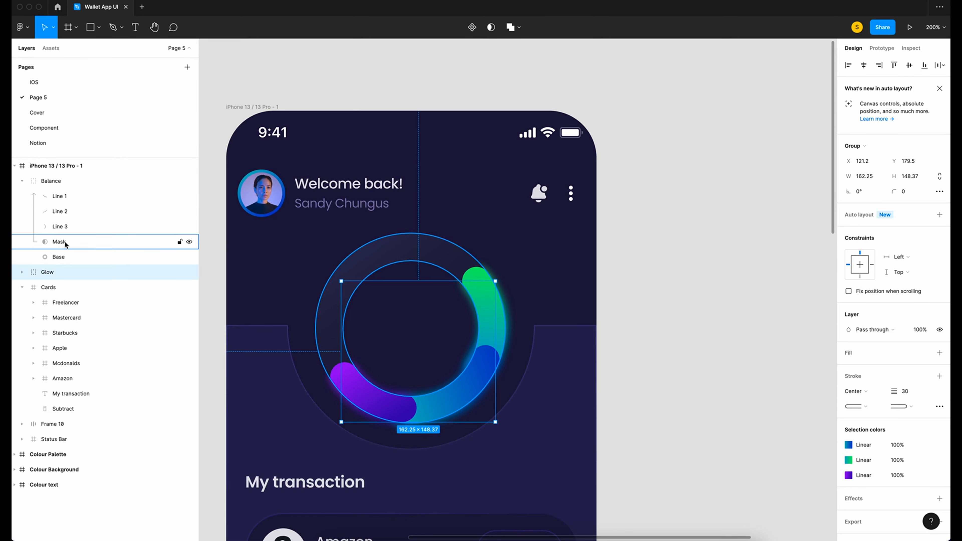
pyautogui.moveTo(46, 272); pyautogui.dragTo(56, 260)
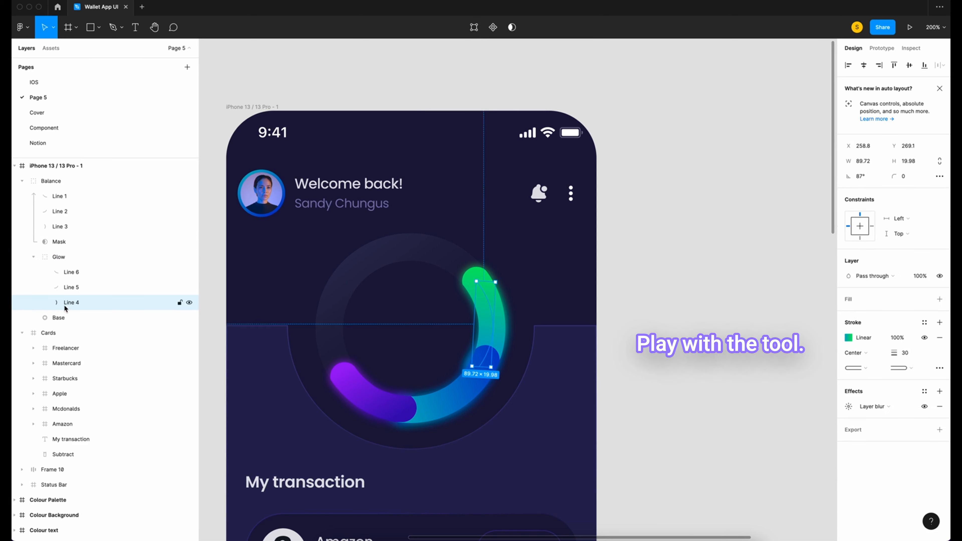
# Adjust the vector points and curves of Line 4 and Line 5 in the Glow group so their glow follows the ring
pyautogui.click(473, 28)
pyautogui.moveTo(480, 369)
pyautogui.mouseDown()
pyautogui.moveTo(501, 334)
pyautogui.moveTo(484, 368)
pyautogui.mouseUp()
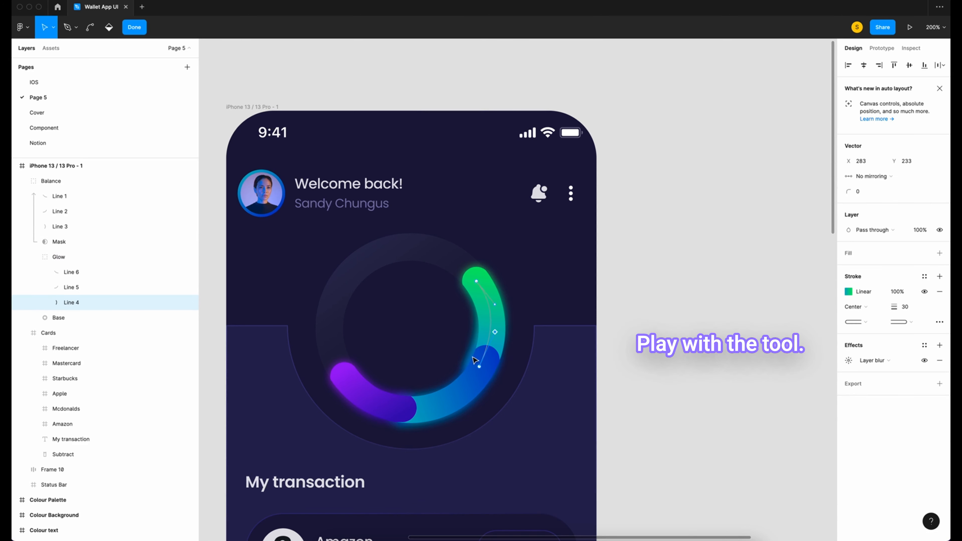
pyautogui.doubleClick(444, 380)
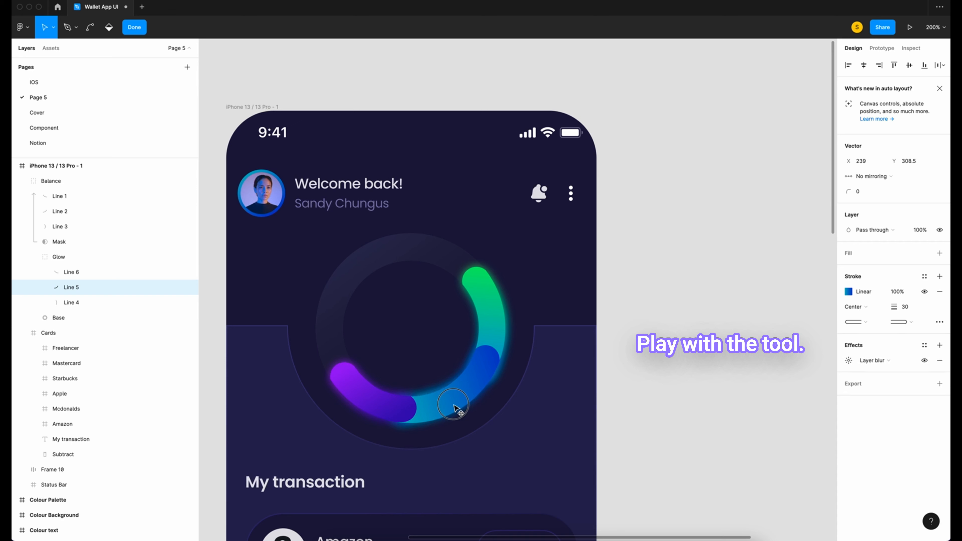
pyautogui.moveTo(454, 406); pyautogui.dragTo(459, 411)
pyautogui.click(371, 398)
pyautogui.click(78, 272)
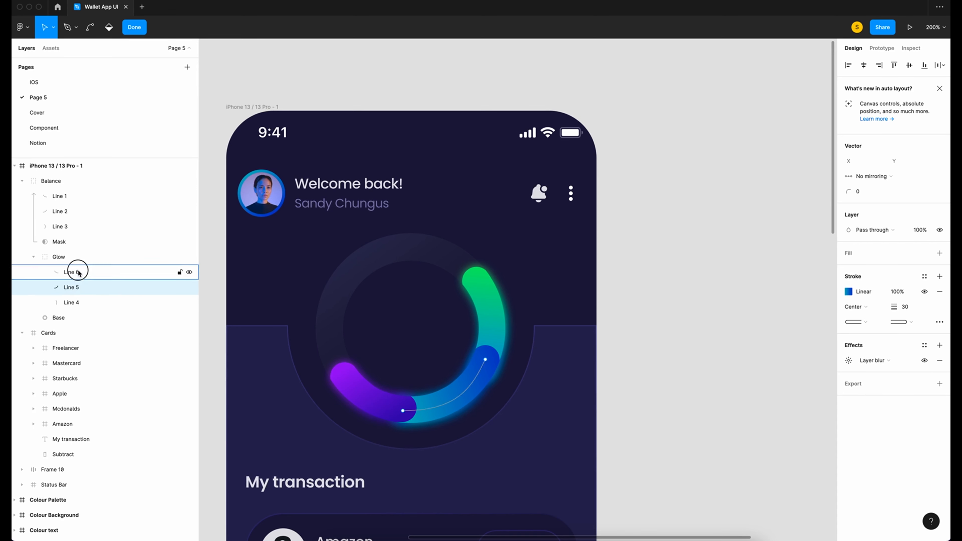
pyautogui.click(78, 272)
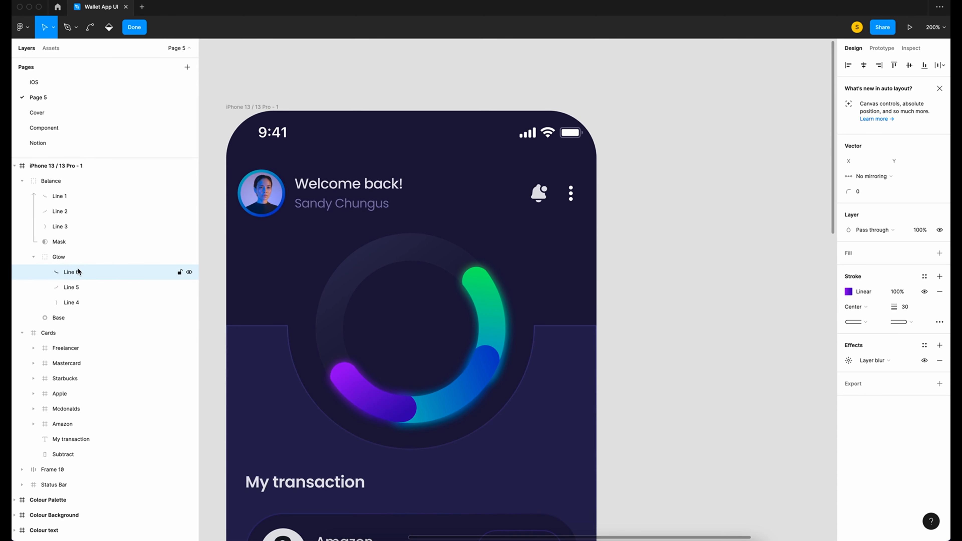
pyautogui.click(898, 292)
pyautogui.press('Escape')
pyautogui.press('Escape')
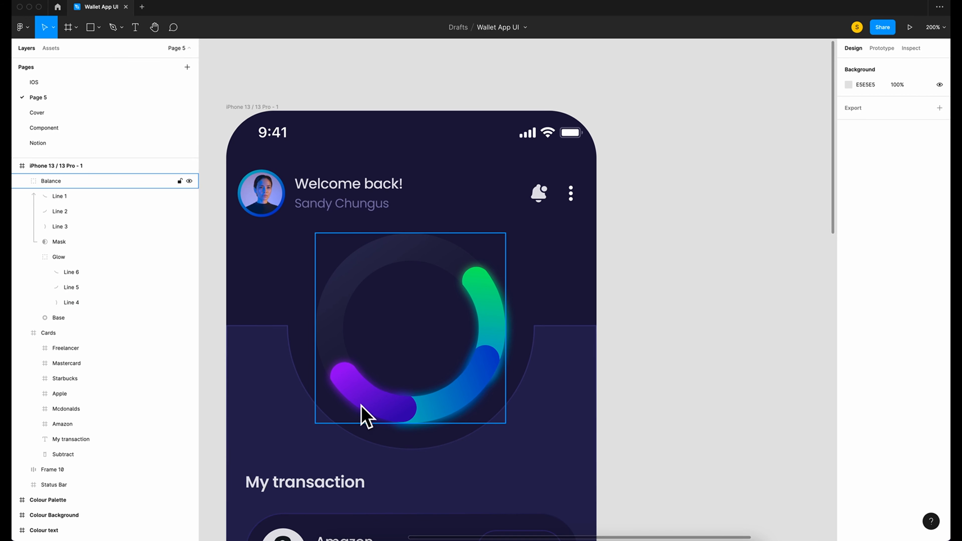
# Set the stroke opacity of Line 5 in the Glow group to 50%
pyautogui.keyDown('super'); pyautogui.click(356, 394); pyautogui.keyUp('super')
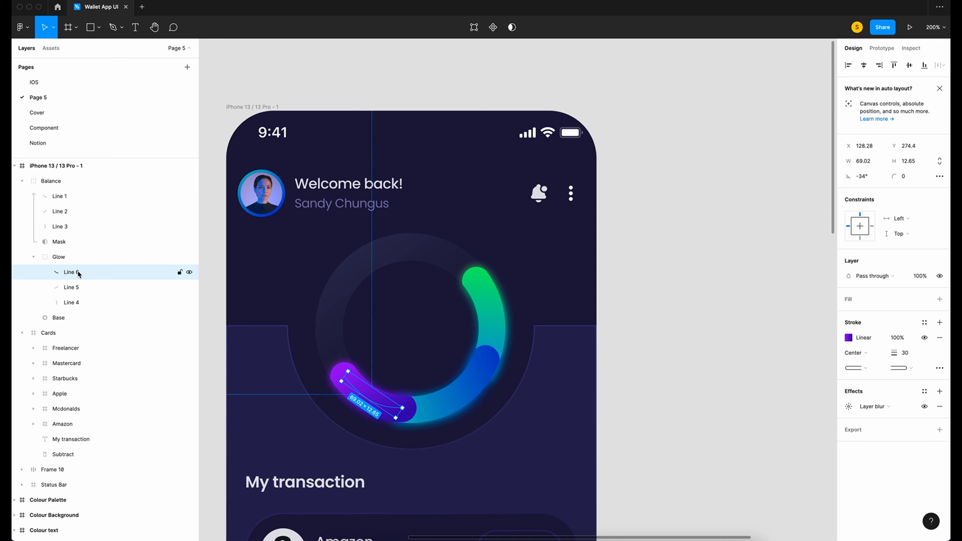
pyautogui.click(75, 288)
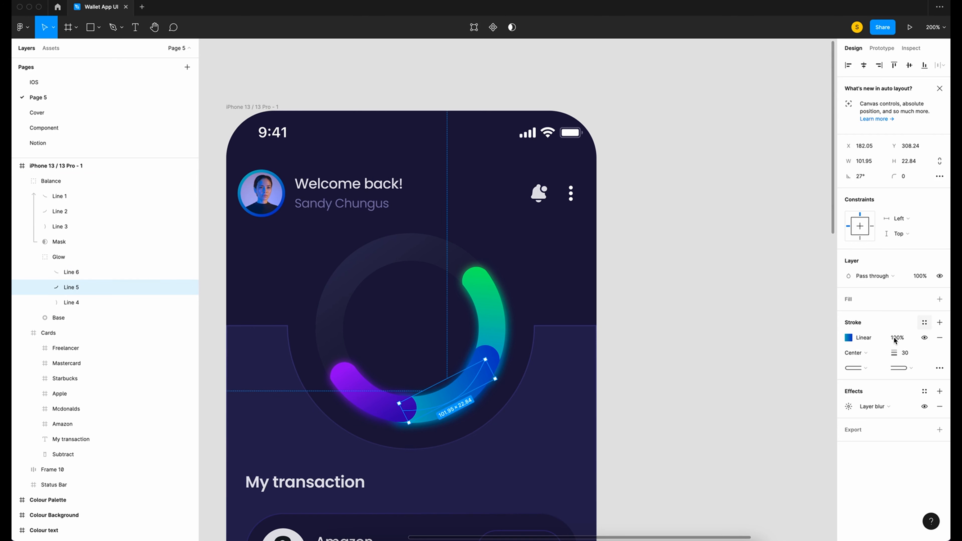
pyautogui.click(904, 338)
pyautogui.write('50')
pyautogui.press('Return')
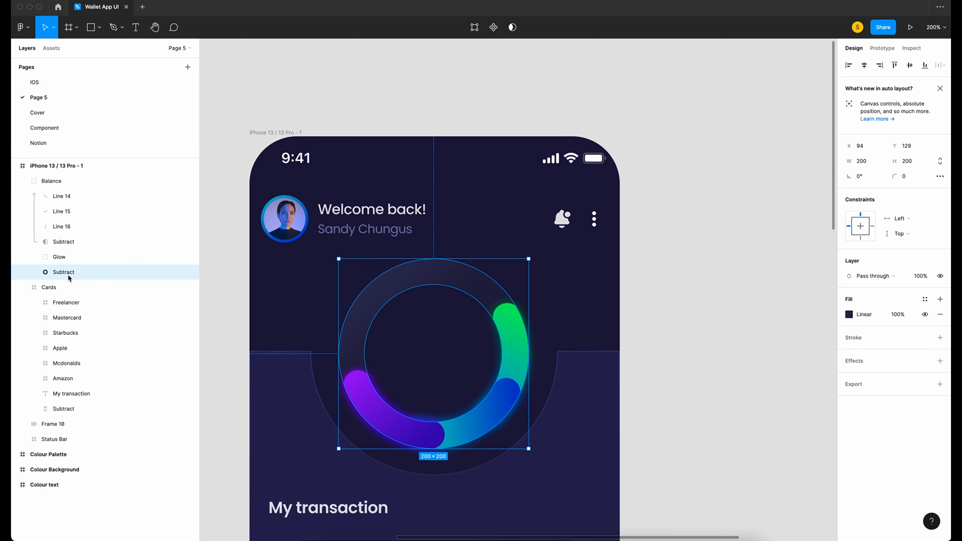
# Add a white FFFFFF stroke at 15% opacity to the dark base ring of the balance chart
pyautogui.click(858, 338)
pyautogui.click(849, 353)
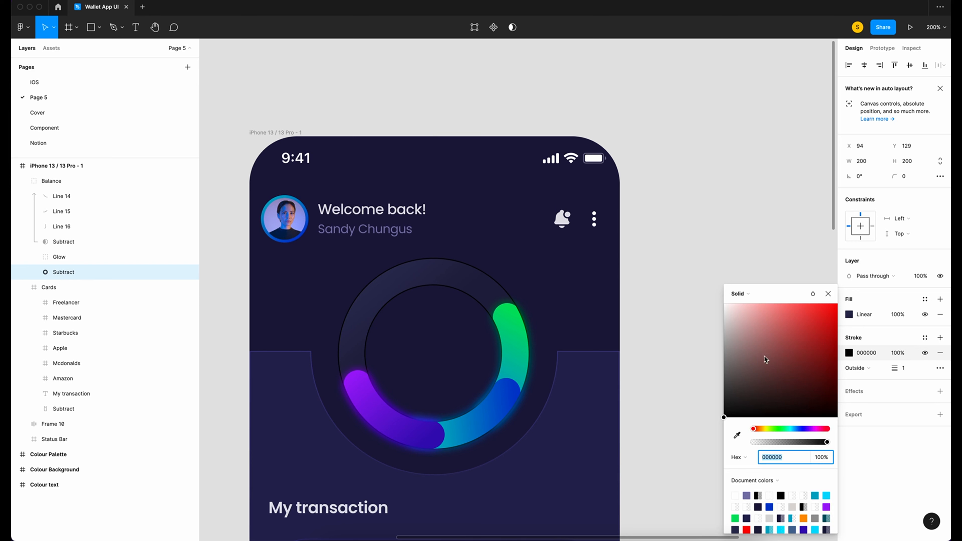
pyautogui.moveTo(725, 418)
pyautogui.mouseDown()
pyautogui.moveTo(646, 189)
pyautogui.moveTo(588, 120)
pyautogui.mouseUp()
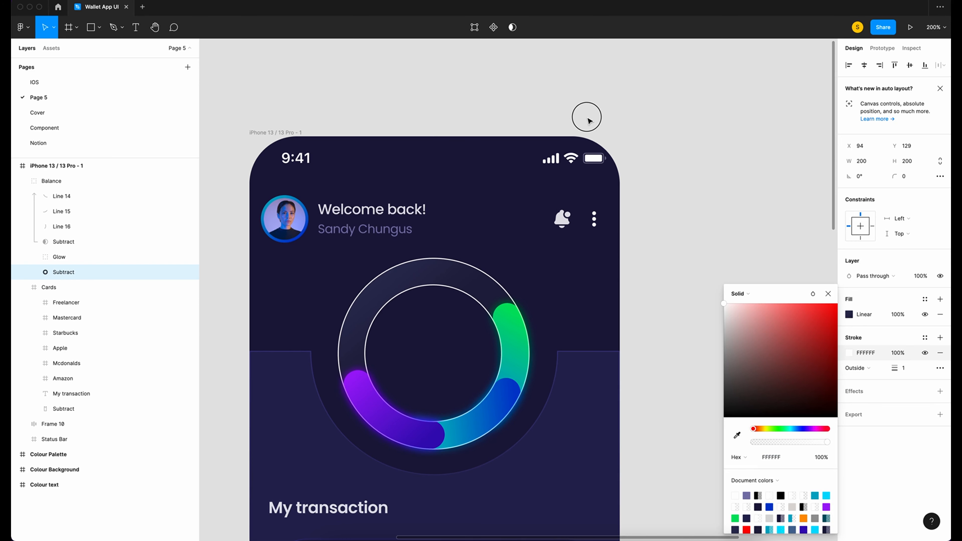
pyautogui.click(588, 118)
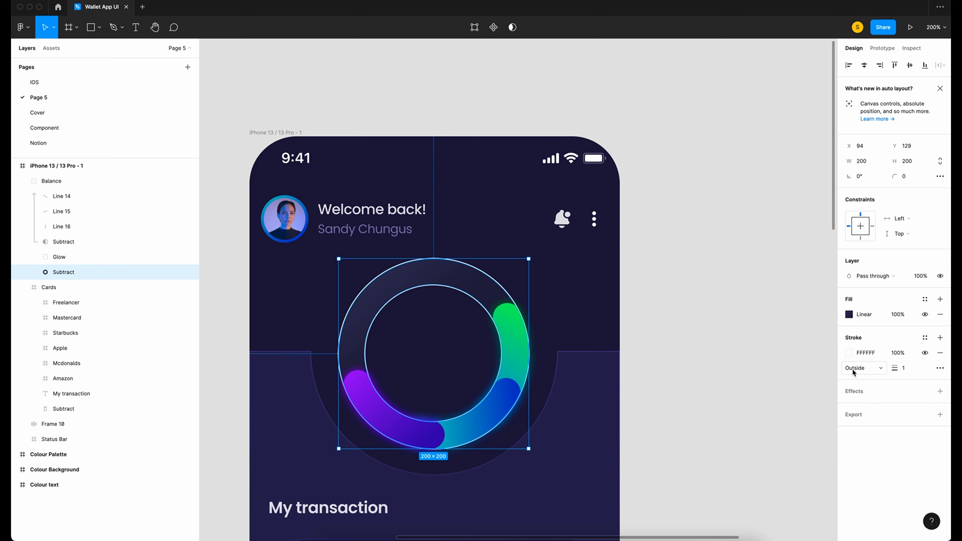
pyautogui.click(899, 354)
pyautogui.write('1')
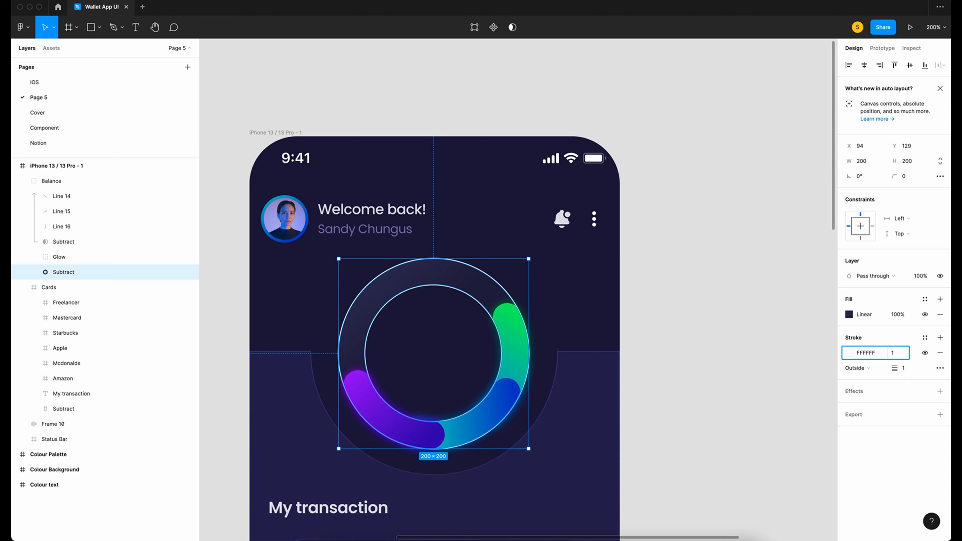
pyautogui.write('5')
pyautogui.press('Return')
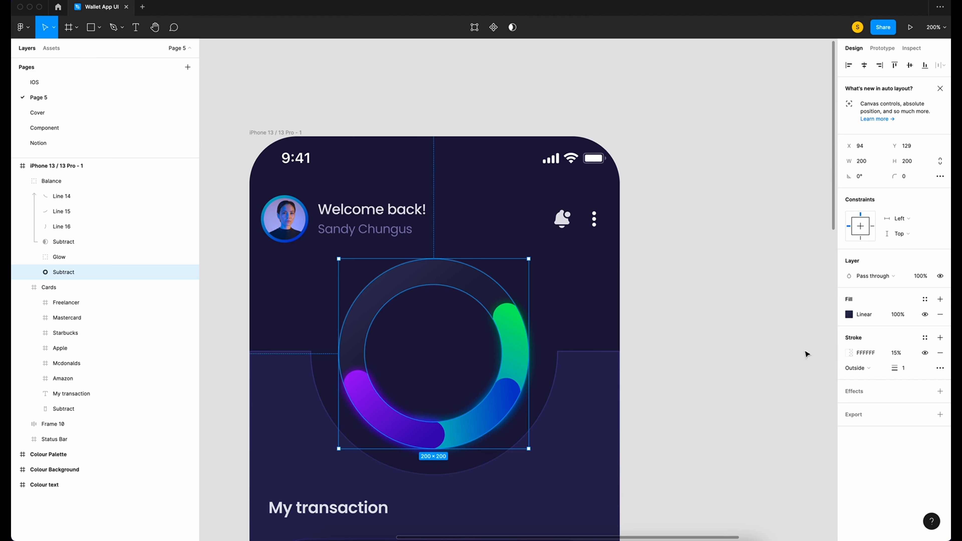
pyautogui.click(721, 353)
# Add an auto-width text reading "$5,643,50" inside the ring chart
pyautogui.press('t')
pyautogui.moveTo(382, 321); pyautogui.dragTo(486, 357)
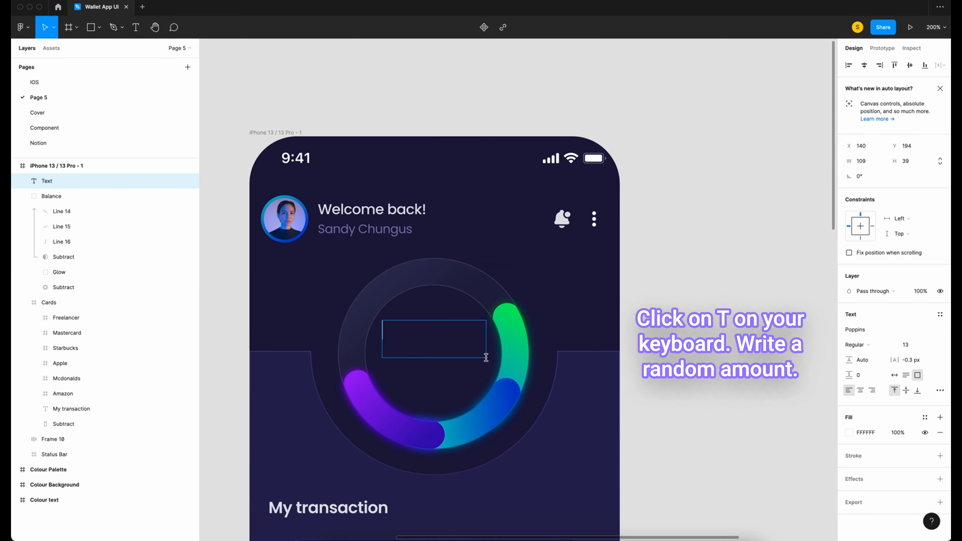
pyautogui.write('$5,643,50')
pyautogui.press('super+a')
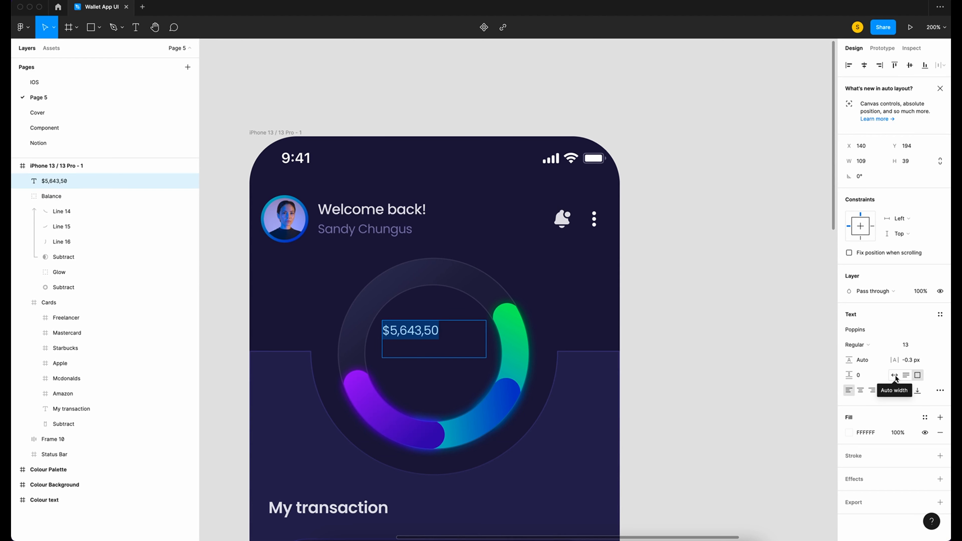
pyautogui.click(895, 375)
# Set the amount text to size 20 and Bold weight
pyautogui.click(909, 344)
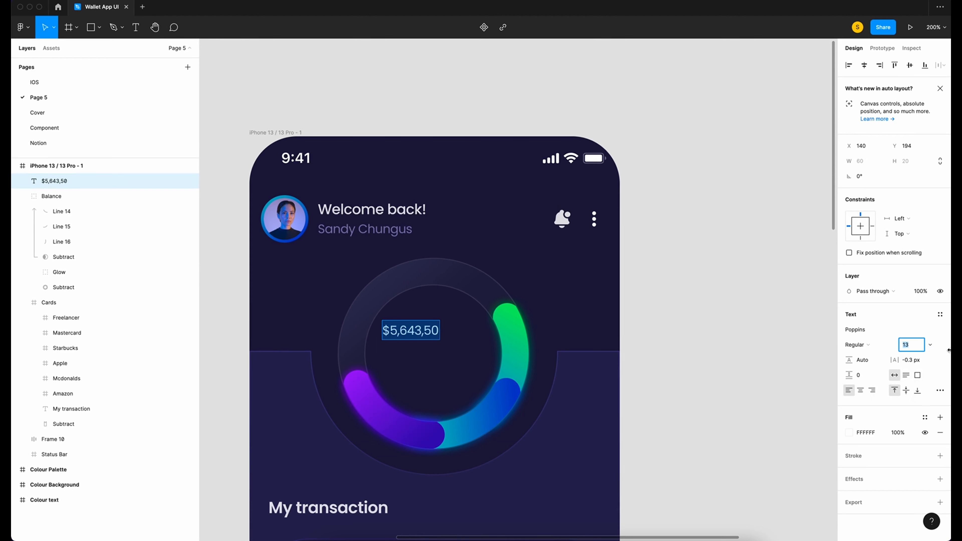
pyautogui.press('Return')
pyautogui.click(855, 344)
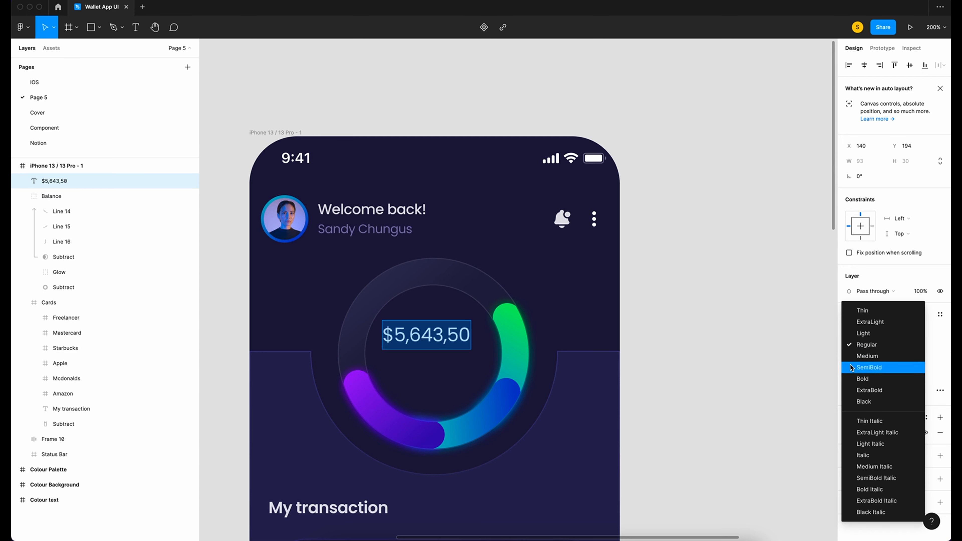
pyautogui.click(860, 375)
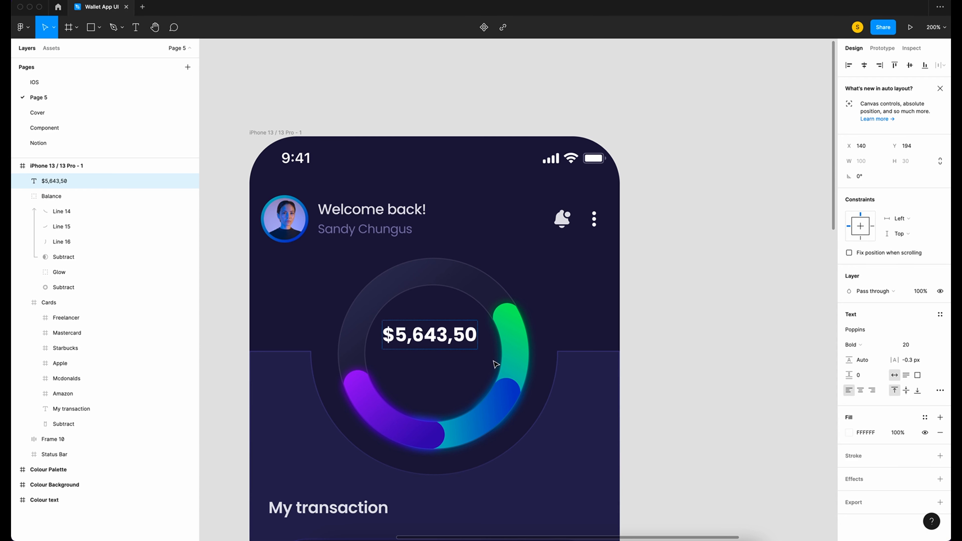
# Add an auto-width text "Available Balance" at size 13 below the amount
pyautogui.press('t')
pyautogui.moveTo(385, 358); pyautogui.dragTo(479, 373)
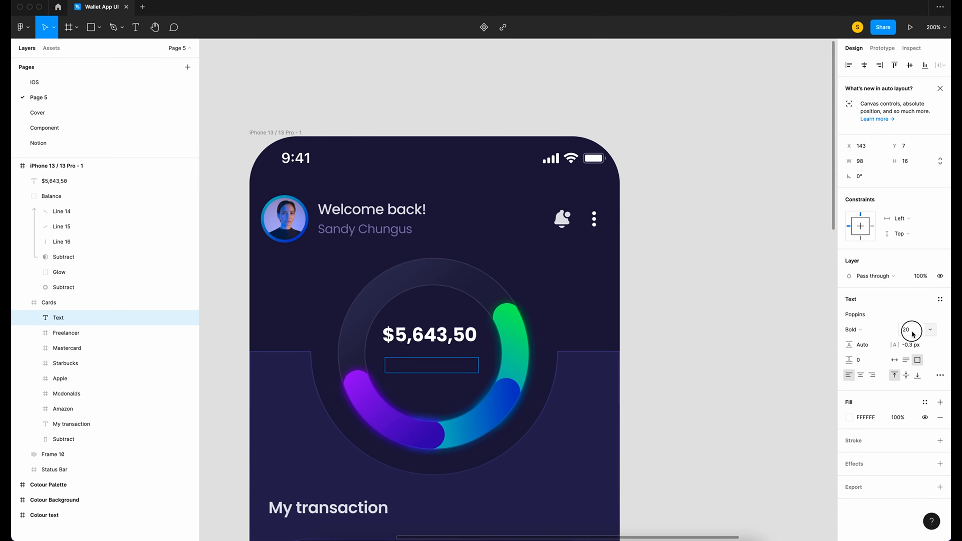
pyautogui.click(912, 332)
pyautogui.write('13')
pyautogui.press('Return')
pyautogui.write('Available Balance')
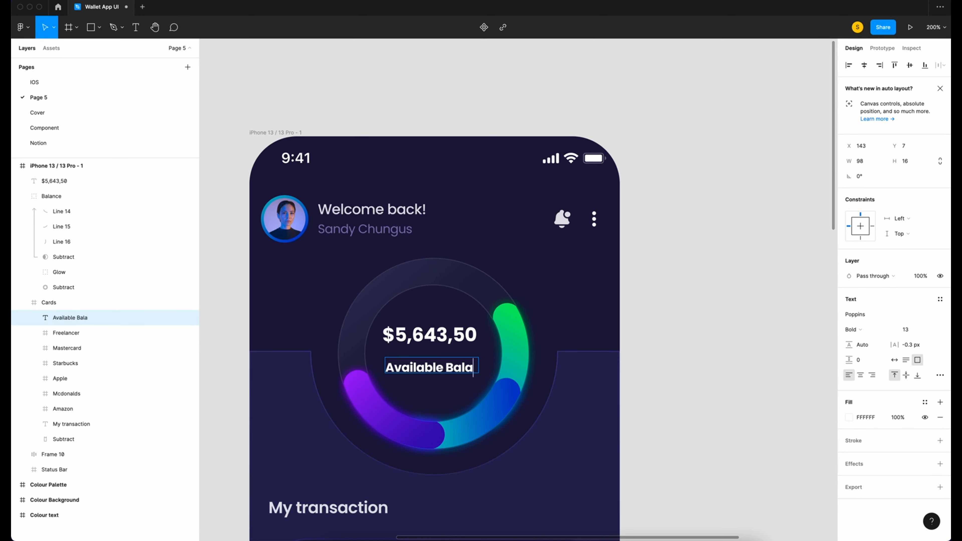
pyautogui.click(897, 360)
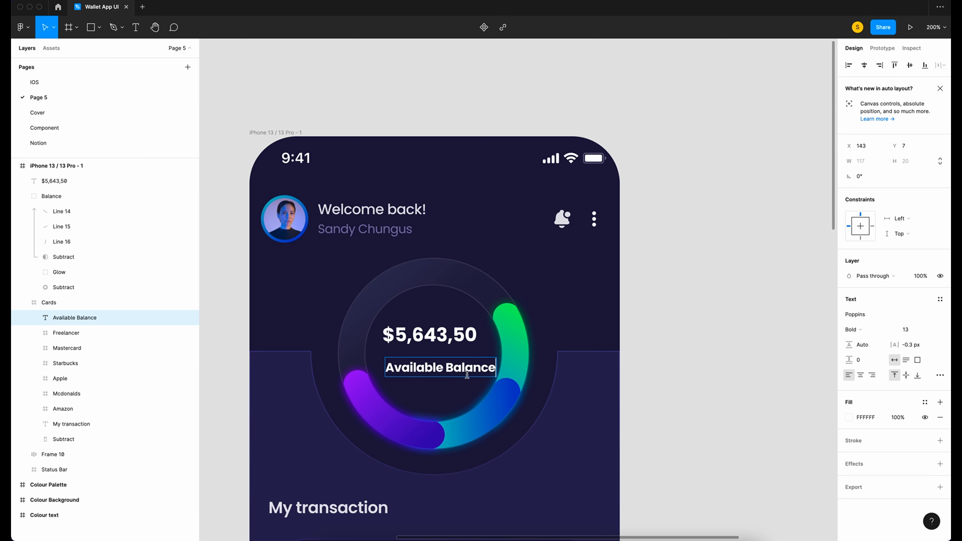
# Set the "Available Balance" text to Regular weight and sample the purple-grey 7B78AA from the name under the welcome heading as its fill
pyautogui.click(857, 329)
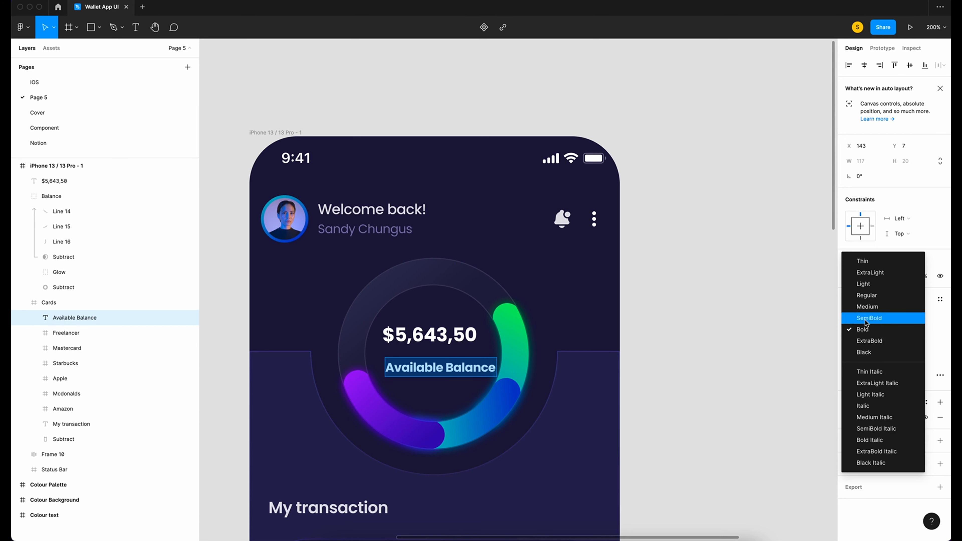
pyautogui.click(866, 297)
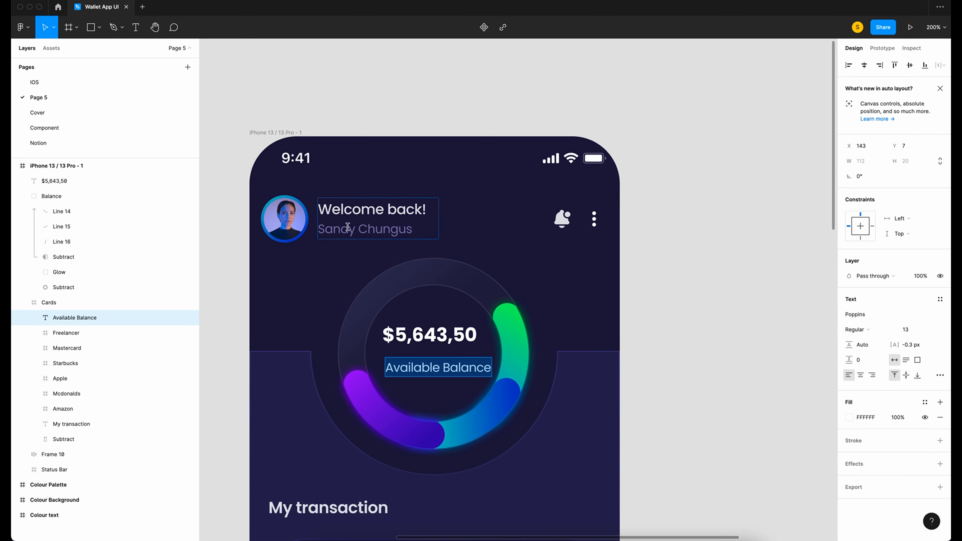
pyautogui.press('i')
pyautogui.press('Escape')
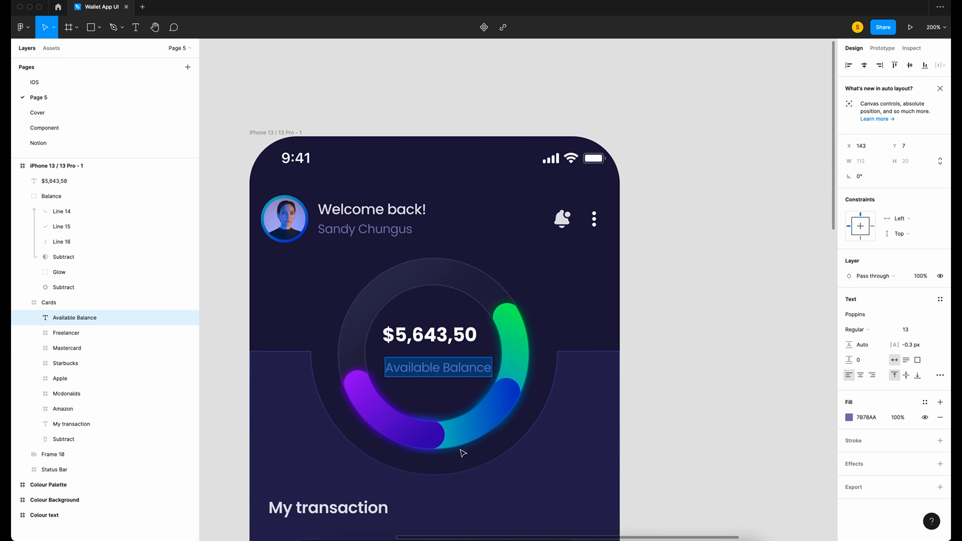
# Change the amount text's font to SF Pro Display
pyautogui.click(429, 334)
pyautogui.click(880, 334)
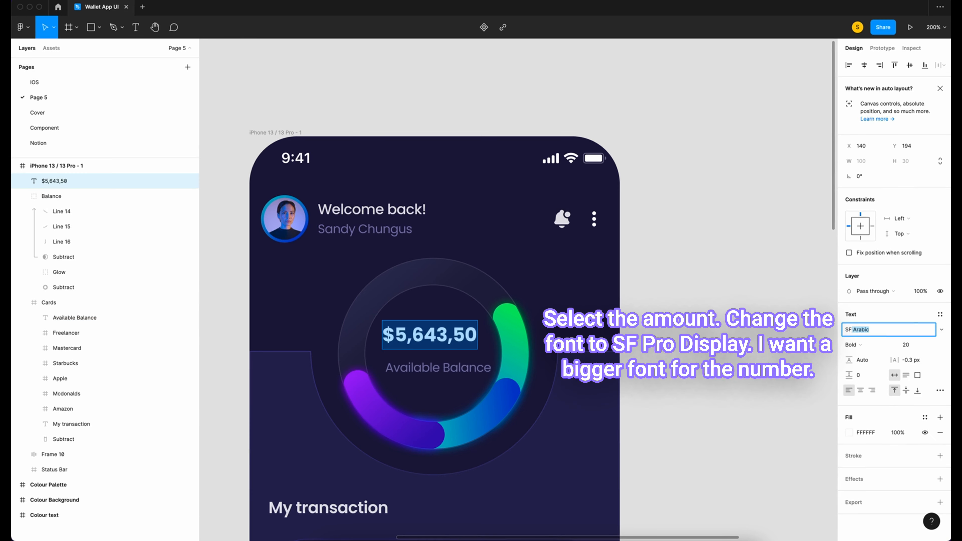
pyautogui.click(878, 414)
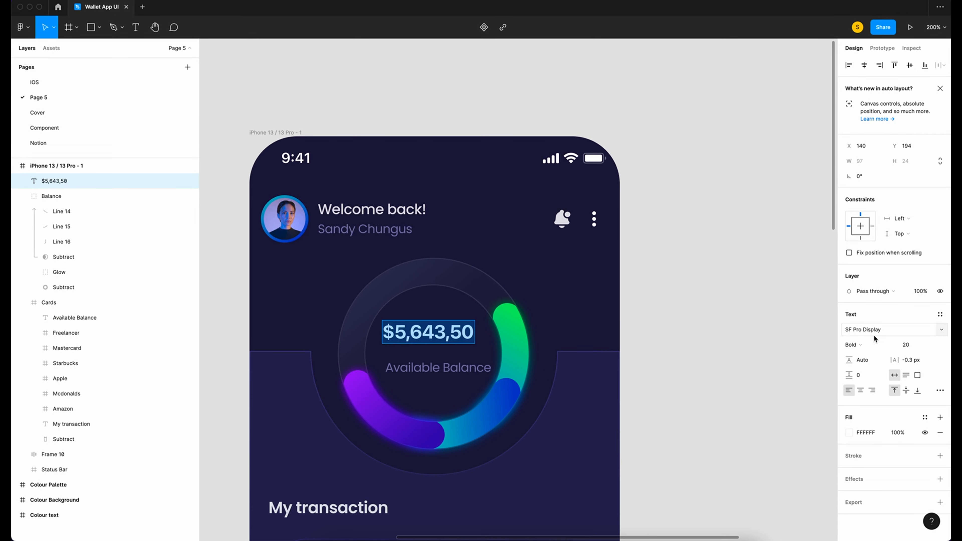
pyautogui.click(322, 282)
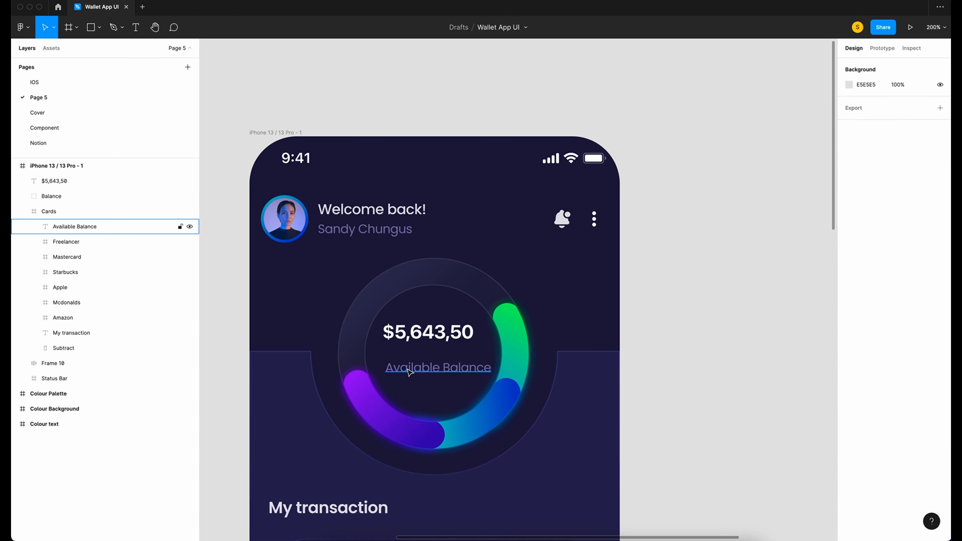
# Wrap the amount and "Available Balance" texts in a vertical auto layout with centred alignment
pyautogui.click(436, 368)
pyautogui.keyDown('shift'); pyautogui.click(448, 343); pyautogui.keyUp('shift')
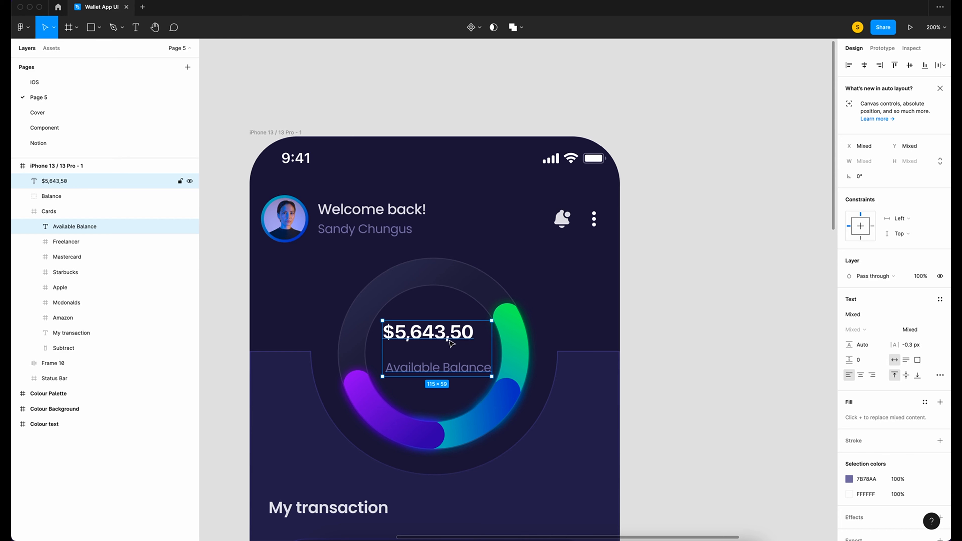
pyautogui.hotkey('shift', 'a')
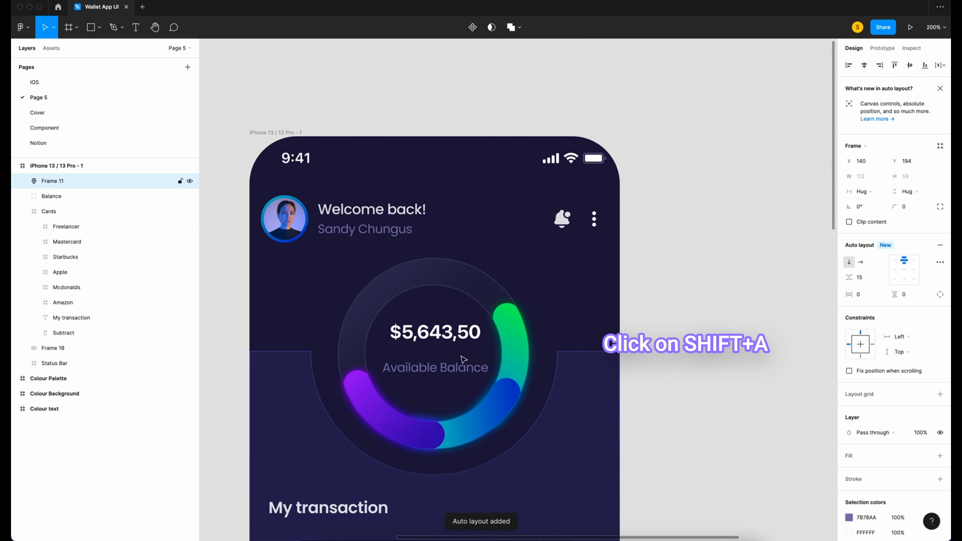
pyautogui.click(904, 271)
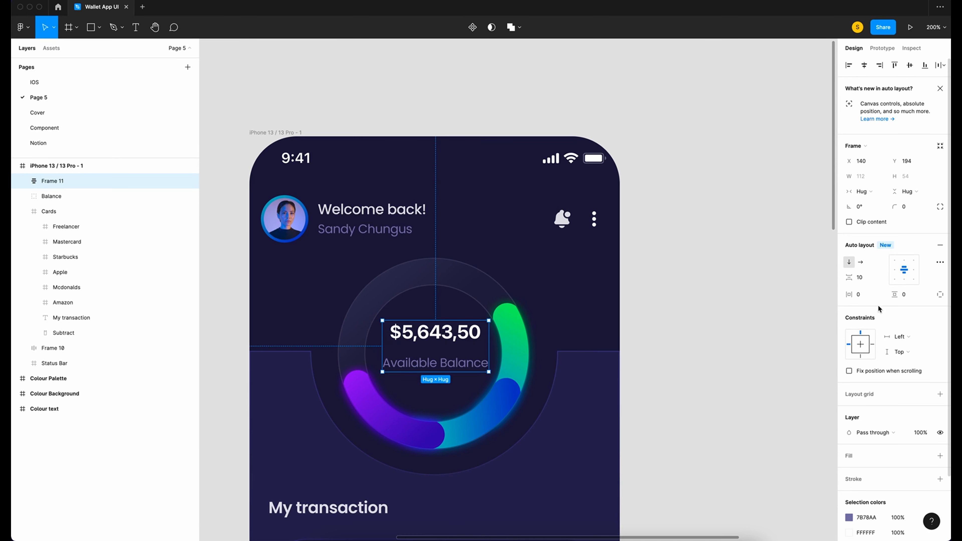
# Set the auto layout's item spacing to 0 and move the text block down to the middle of the ring
pyautogui.click(870, 278)
pyautogui.write('0')
pyautogui.press('Return')
pyautogui.moveTo(441, 341); pyautogui.dragTo(439, 352)
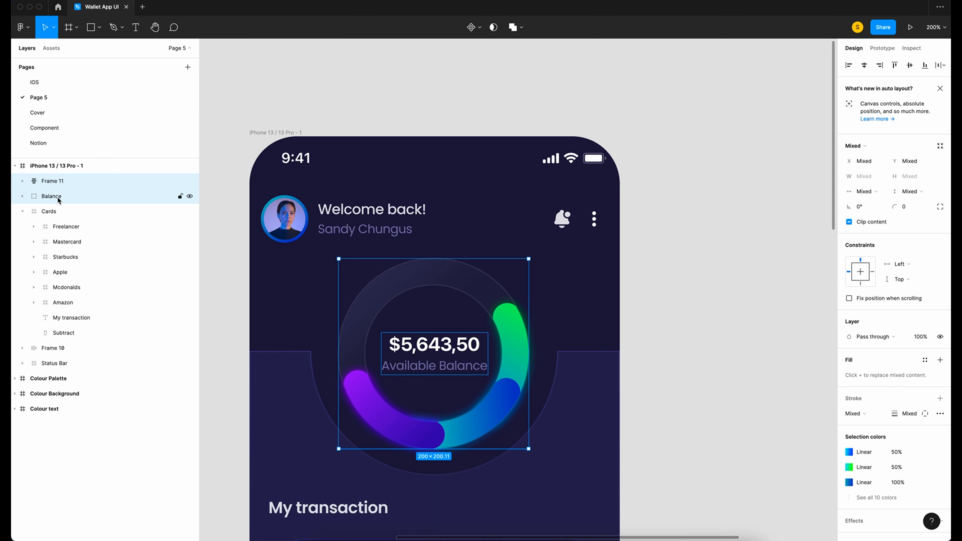
# Frame the text block together with the Balance group and name the new frame "Available Balance"
pyautogui.rightClick(62, 180)
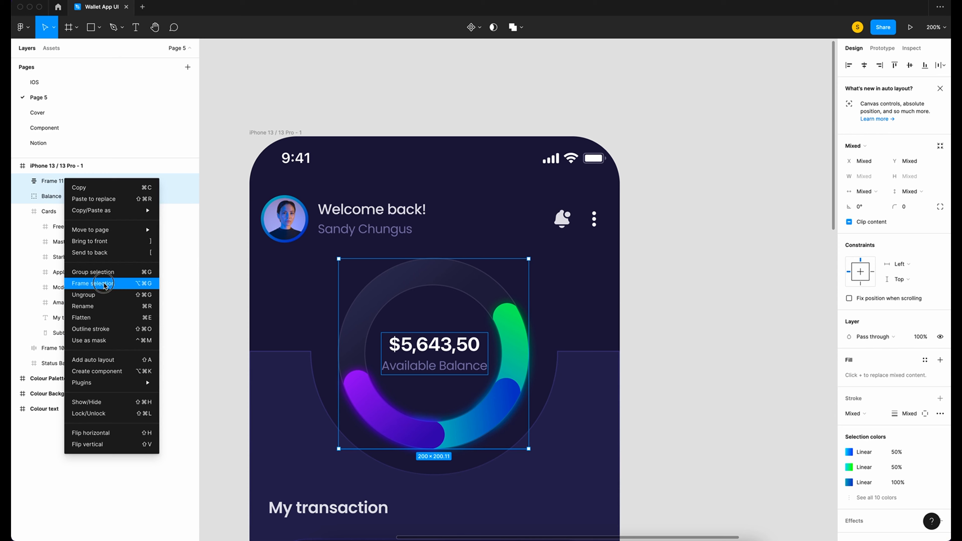
pyautogui.click(93, 283)
pyautogui.doubleClick(57, 181)
pyautogui.write('Available Balance')
# Centre the text block horizontally and vertically within its parent frame and rename it "Amount"
pyautogui.click(865, 66)
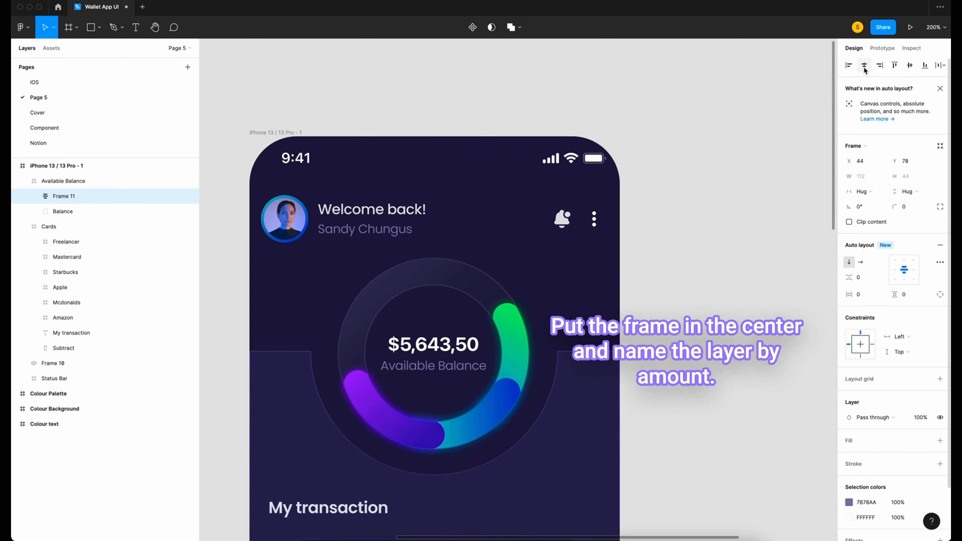
pyautogui.click(910, 66)
pyautogui.doubleClick(64, 196)
pyautogui.write('Amount')
pyautogui.press('Return')
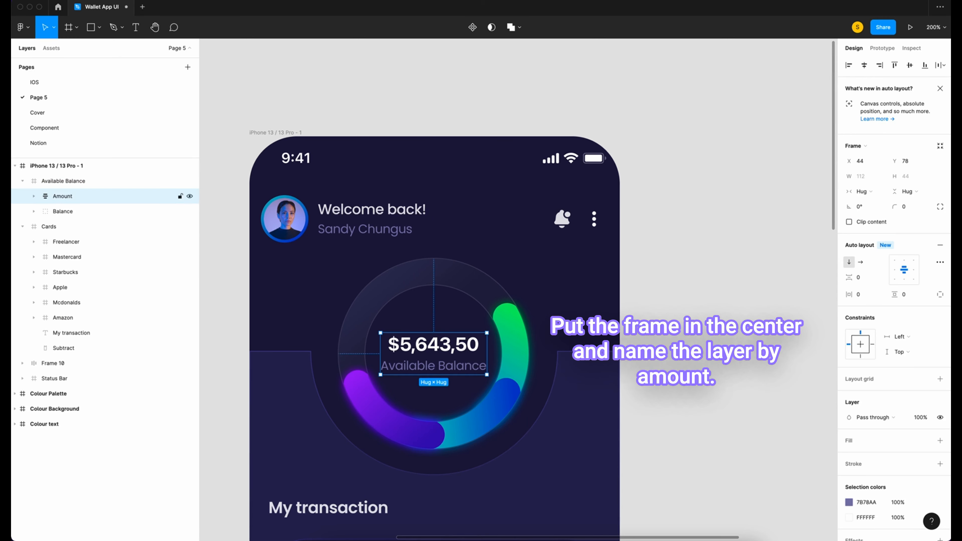
# Collapse the Available Balance frame's layers and centre the frame horizontally on the phone screen
pyautogui.click(62, 211)
pyautogui.click(23, 181)
pyautogui.click(63, 181)
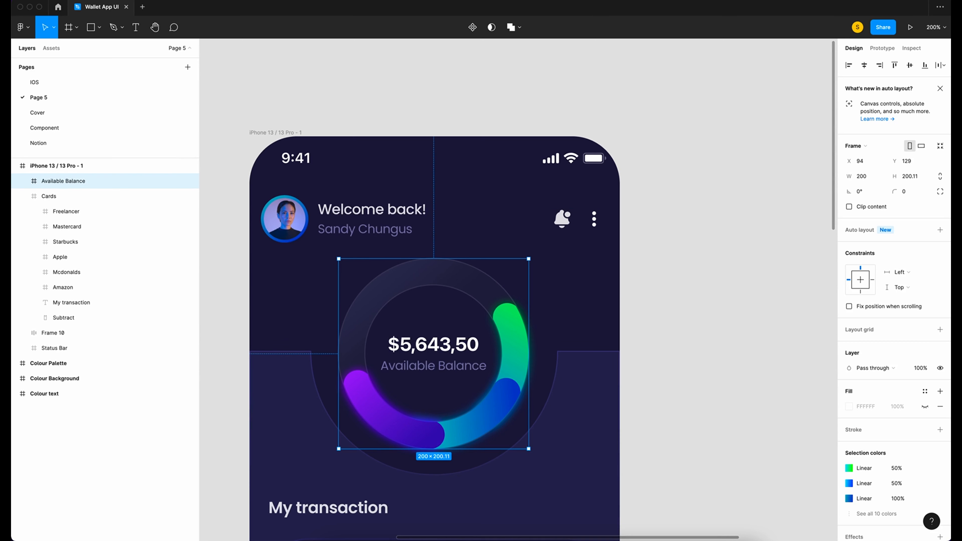
pyautogui.click(865, 66)
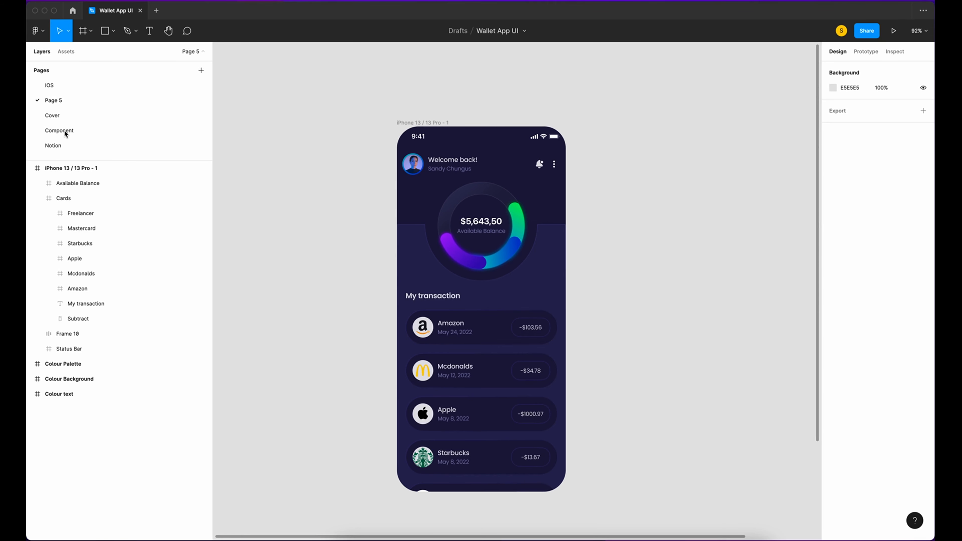
# Copy the Tab Bar with the highlighted home icon from the Component page and paste it onto Page 5
pyautogui.click(63, 129)
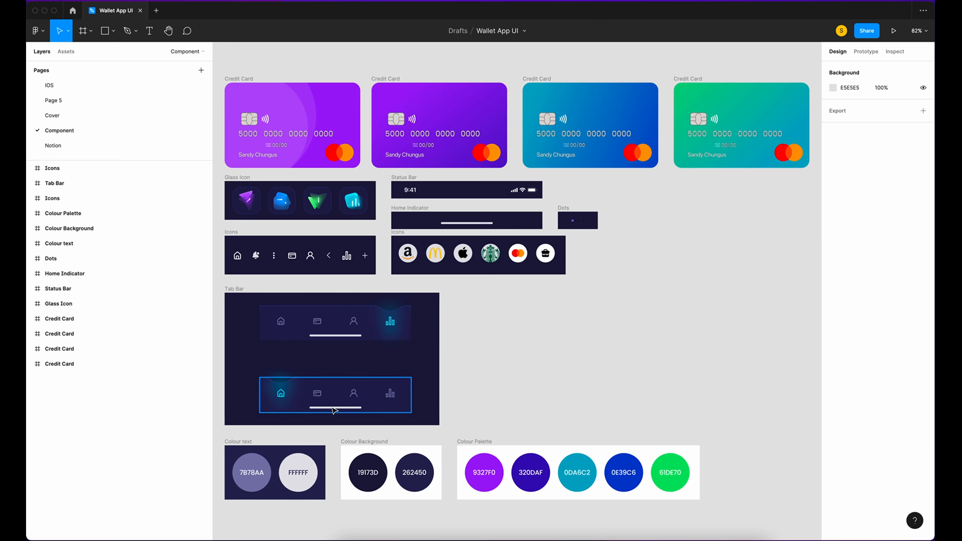
pyautogui.click(334, 393)
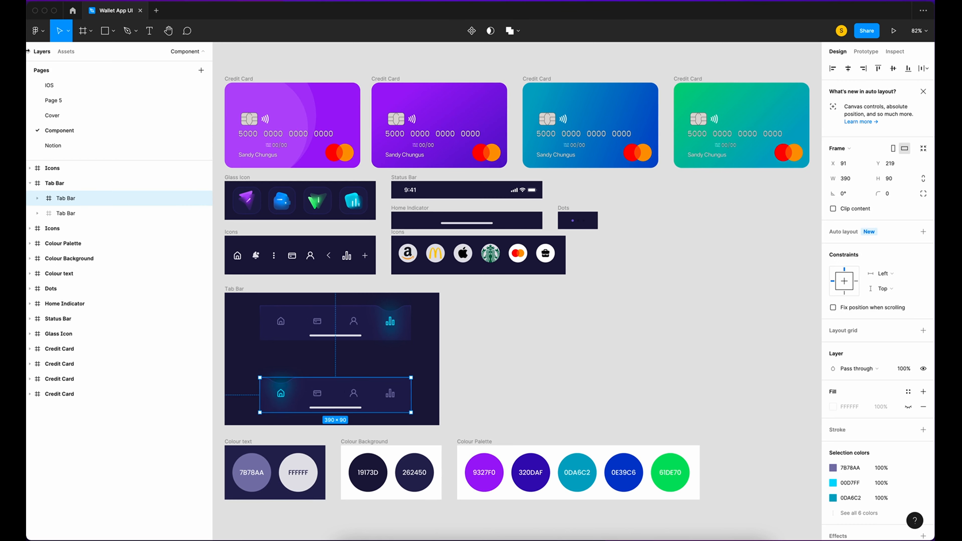
pyautogui.click(53, 100)
pyautogui.click(600, 415)
pyautogui.press('super+v')
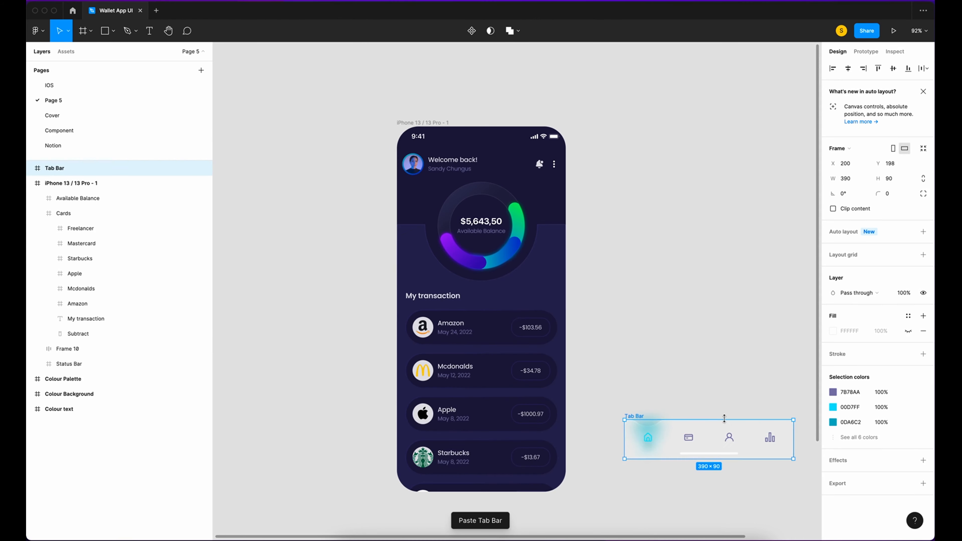
# Place the Tab Bar across the bottom edge of the phone screen and align it to the horizontal centre
pyautogui.click(704, 433)
pyautogui.moveTo(678, 428); pyautogui.dragTo(454, 462)
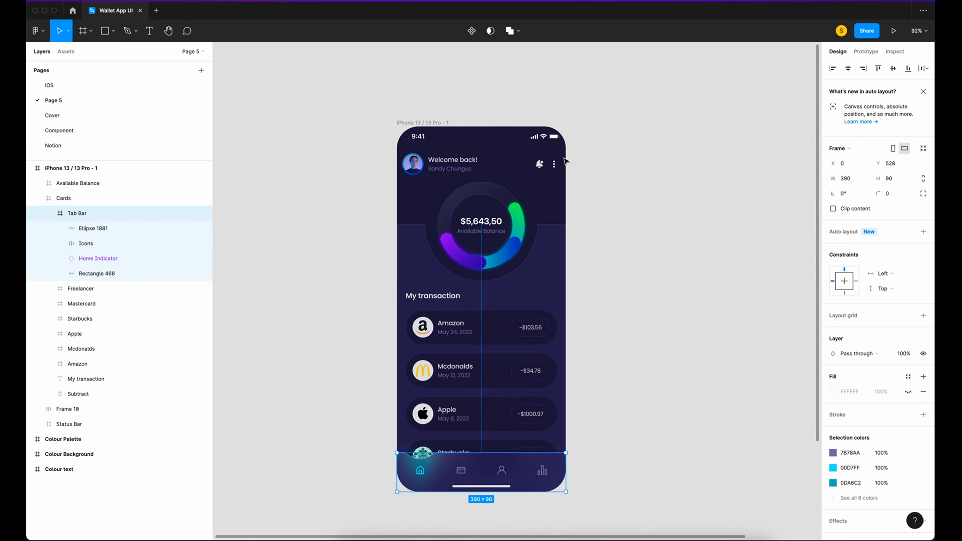
pyautogui.click(848, 72)
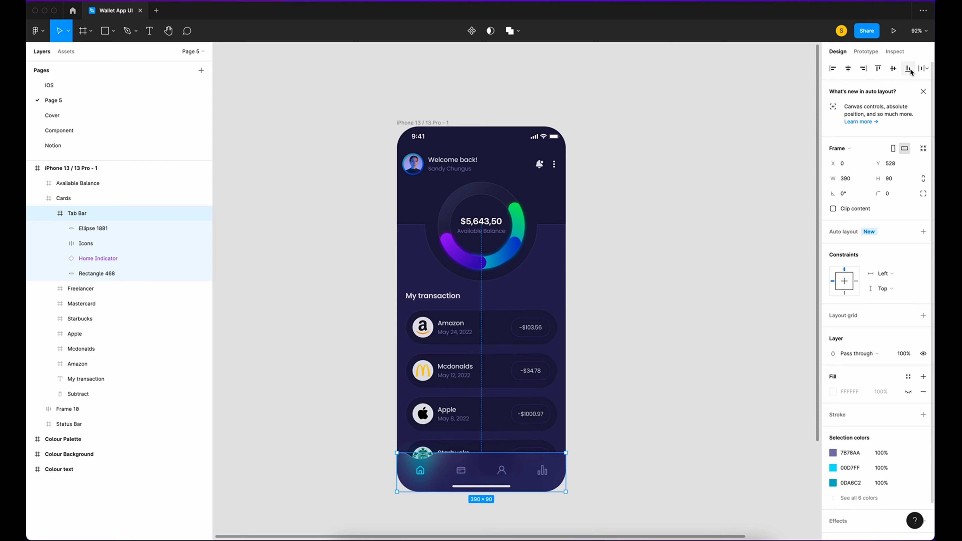
pyautogui.scroll(3, 704, 375)
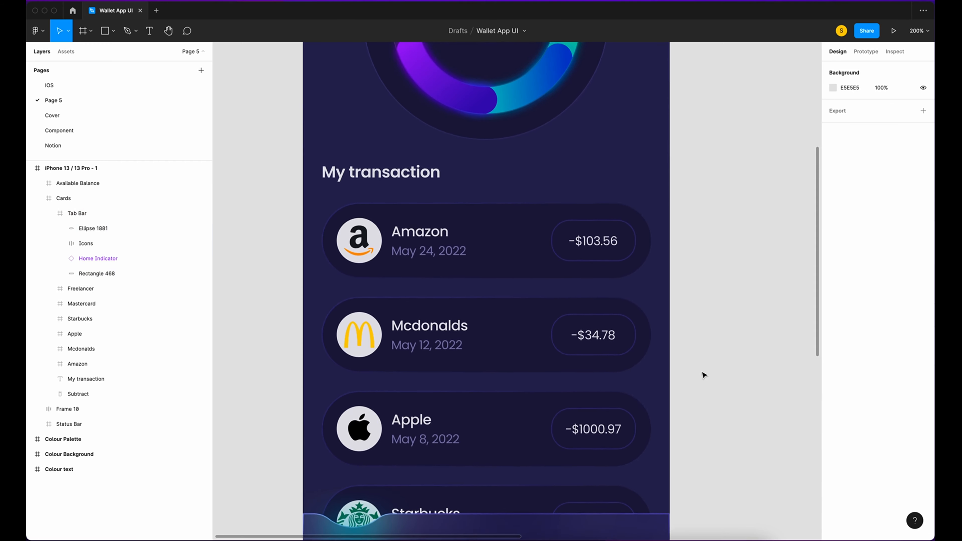
pyautogui.scroll(6, 704, 376)
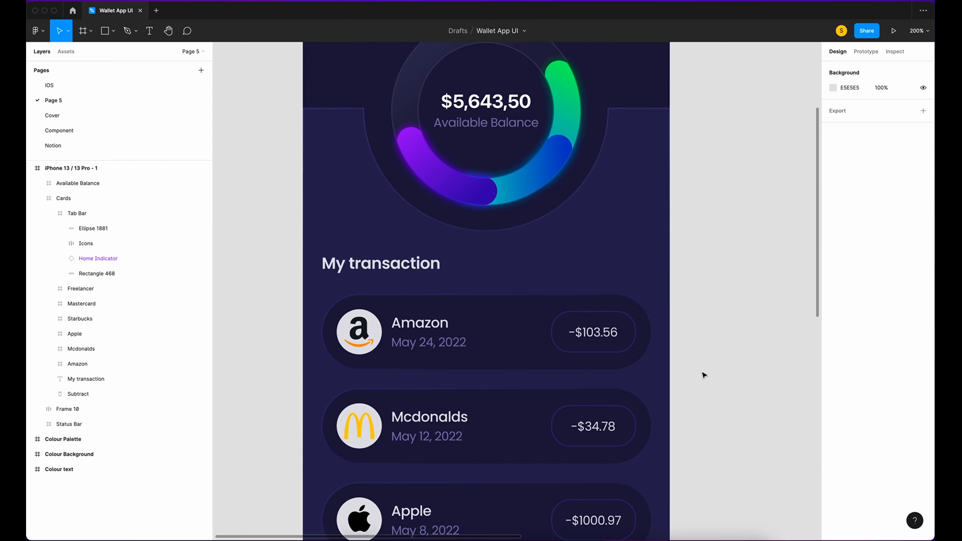
# Add a new iPhone 13 / 13 Pro frame and place it beside the home screen, level with its upper edge
pyautogui.scroll(4, 704, 375)
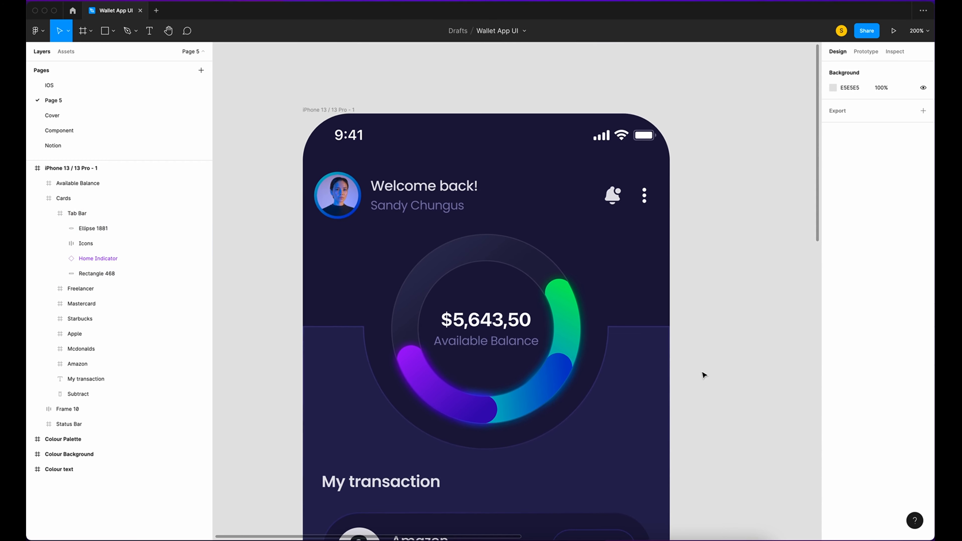
pyautogui.scroll(-4, 703, 375)
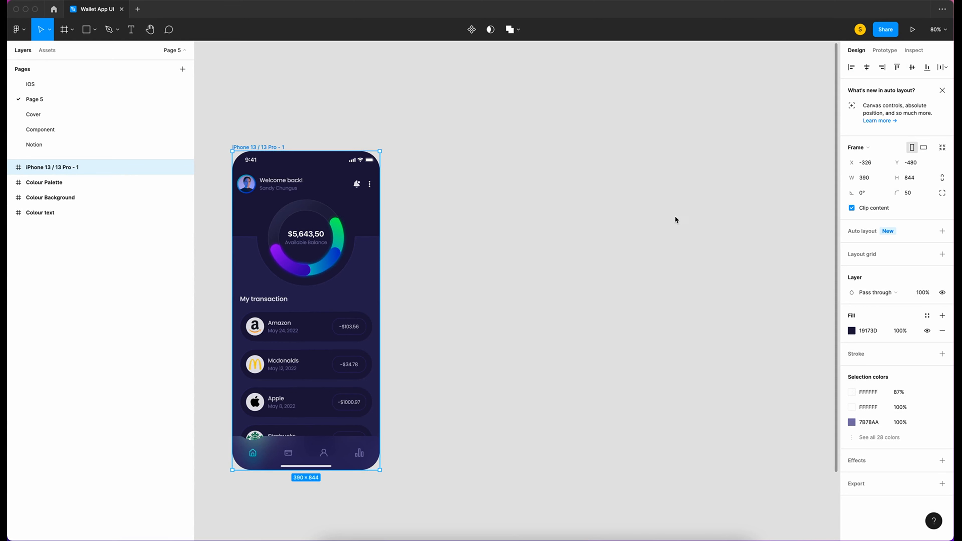
pyautogui.click(821, 98)
pyautogui.press('f')
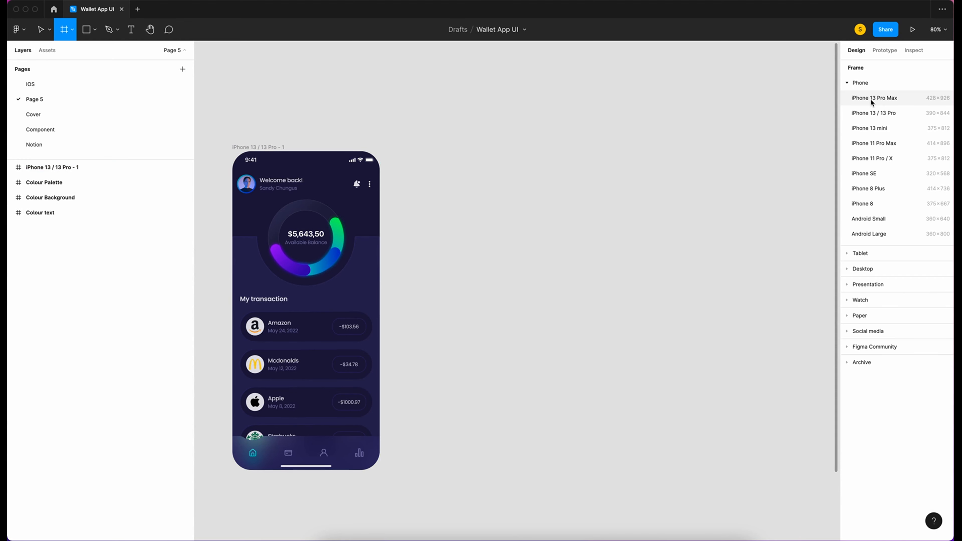
pyautogui.click(871, 112)
pyautogui.click(495, 307)
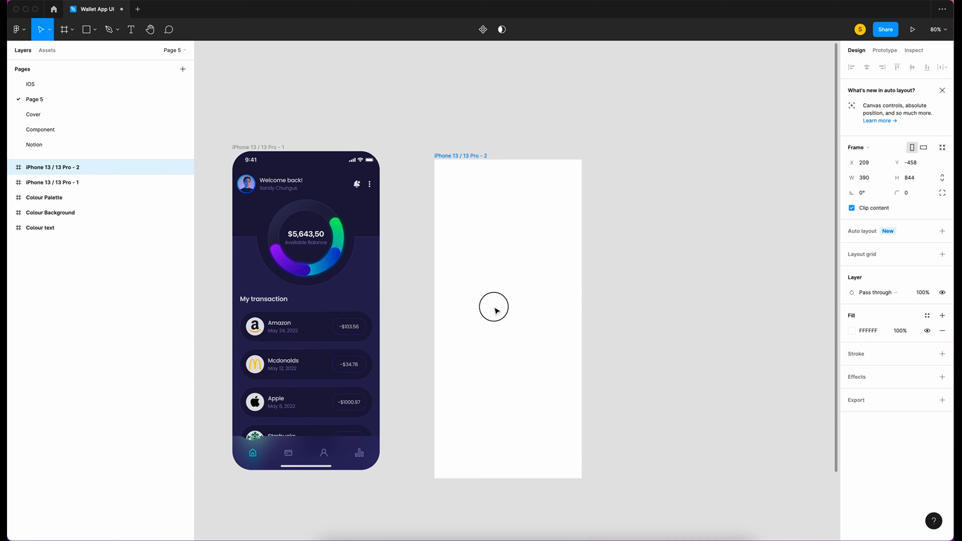
pyautogui.moveTo(495, 307); pyautogui.dragTo(464, 298)
# Set the new phone frame's corner radius to 50 and fill it with the 19173D swatch from Colour Background
pyautogui.click(917, 194)
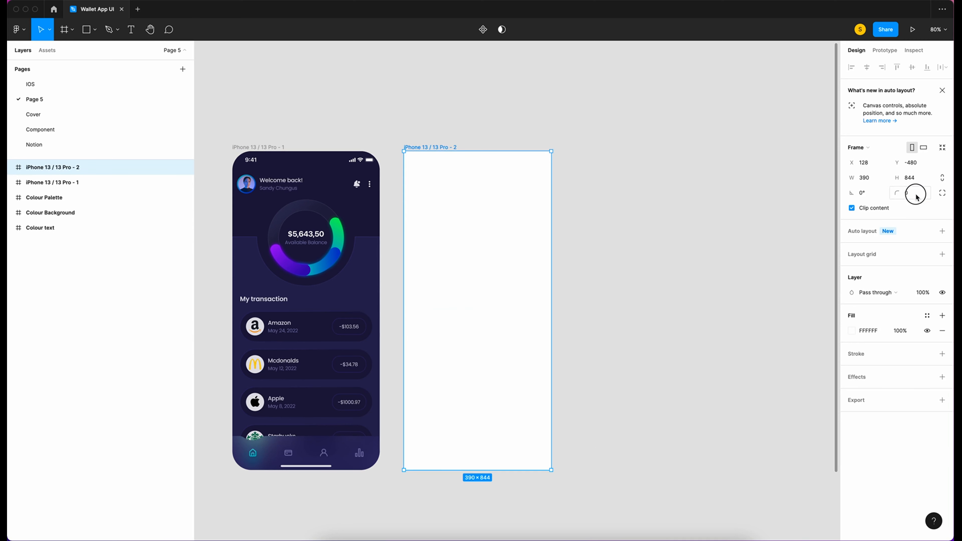
pyautogui.press('Return')
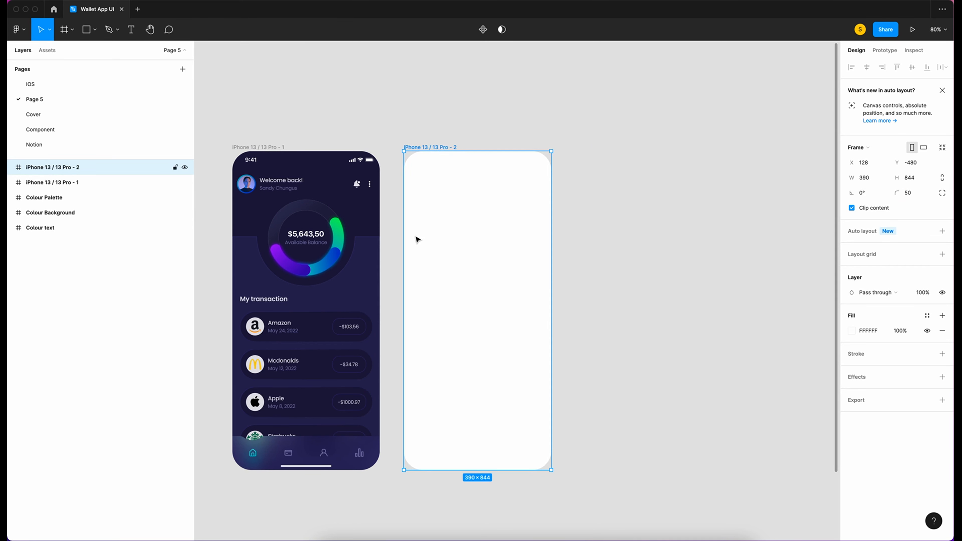
pyautogui.scroll(-6, 417, 238)
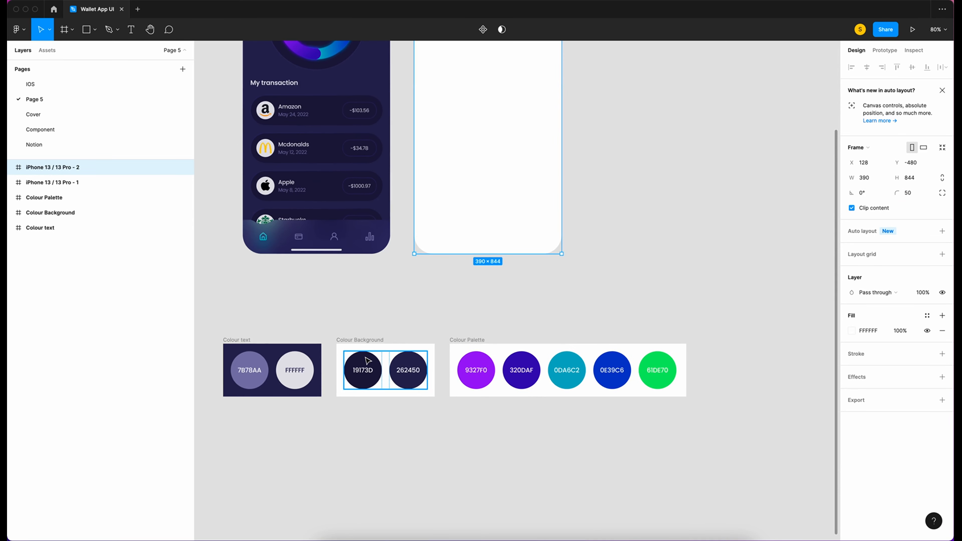
pyautogui.press('i')
pyautogui.click(365, 361)
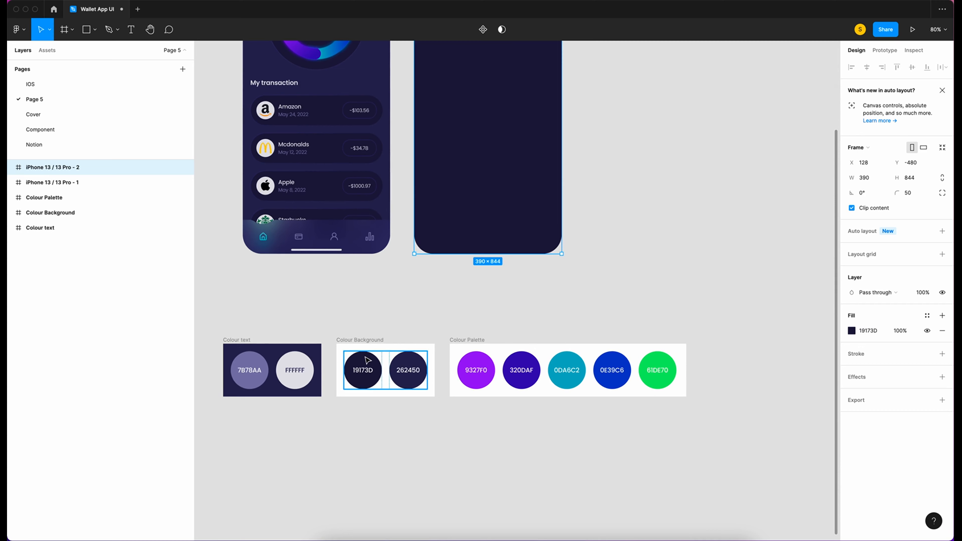
# Paste a copy of the home screen's Status Bar into the new phone frame, aligned to its horizontal centre and upper edge
pyautogui.scroll(6, 586, 199)
pyautogui.hscroll(2, 587, 199)
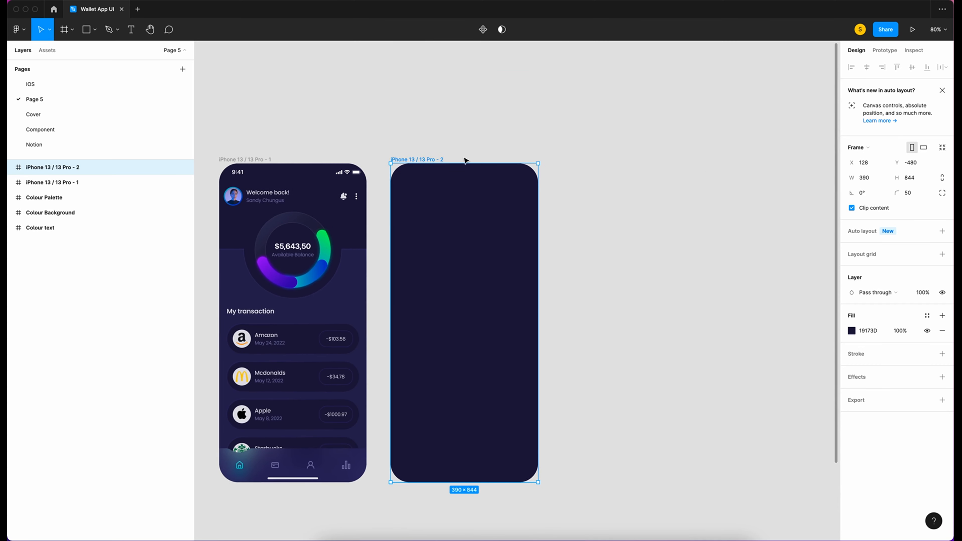
pyautogui.click(251, 175)
pyautogui.press('super+v')
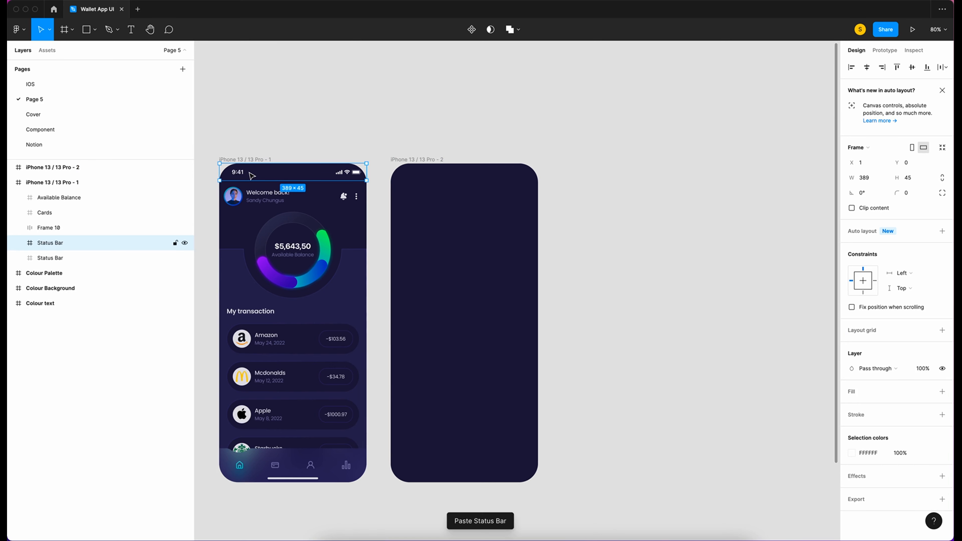
pyautogui.moveTo(251, 175); pyautogui.dragTo(433, 180)
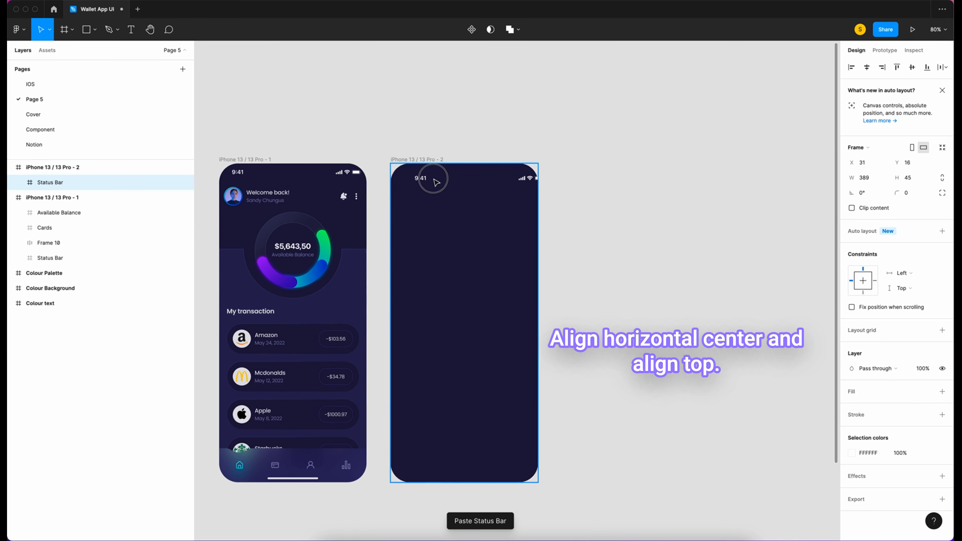
pyautogui.click(867, 67)
pyautogui.click(897, 67)
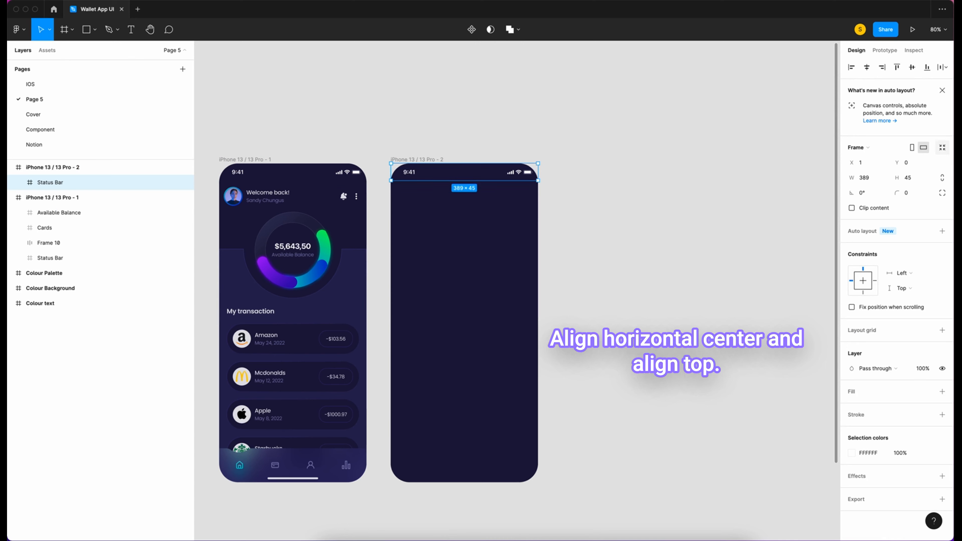
# Hide the finished home screen frame, iPhone 13 / 13 Pro - 1
pyautogui.press('Escape')
pyautogui.click(234, 162)
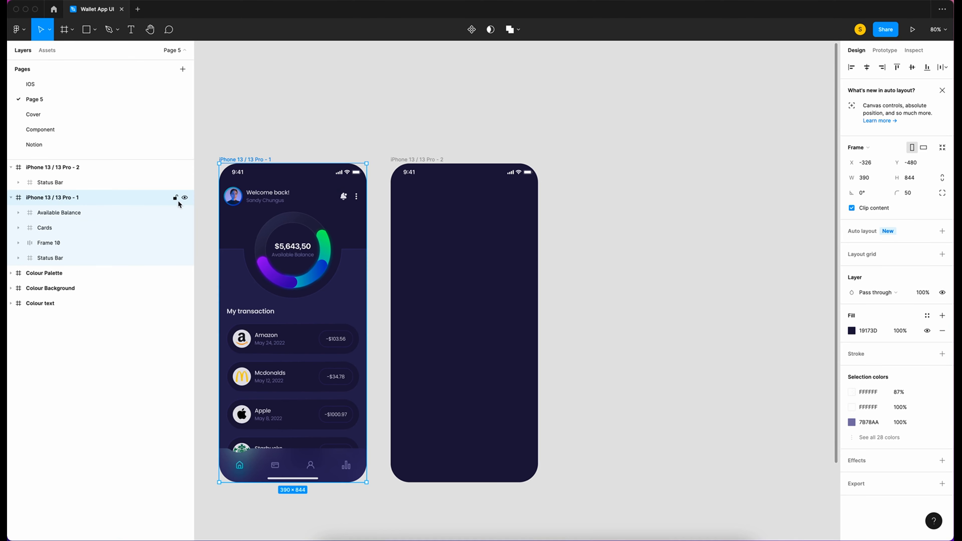
pyautogui.click(185, 198)
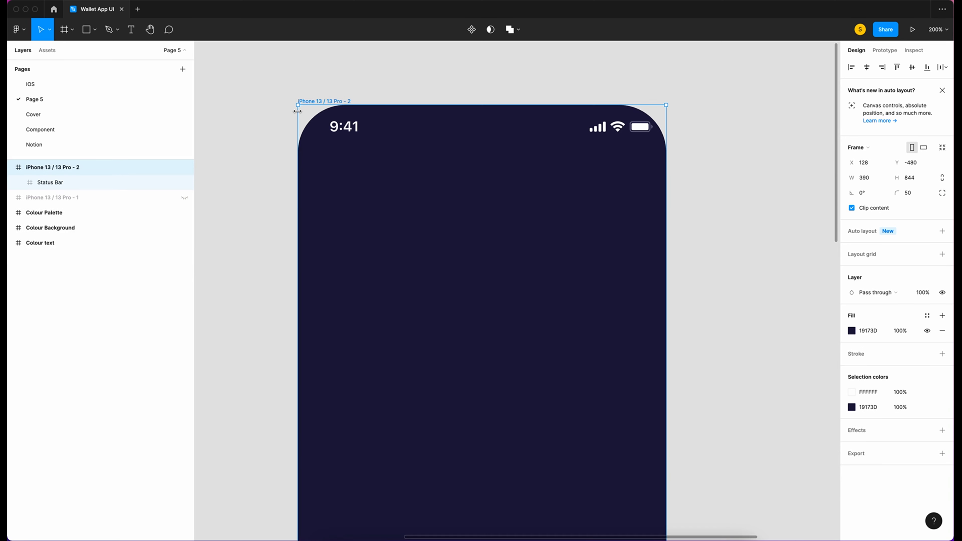
# Add a "Wallet" text box about 125 × 32 below the status bar and set its font to Poppins
pyautogui.press('t')
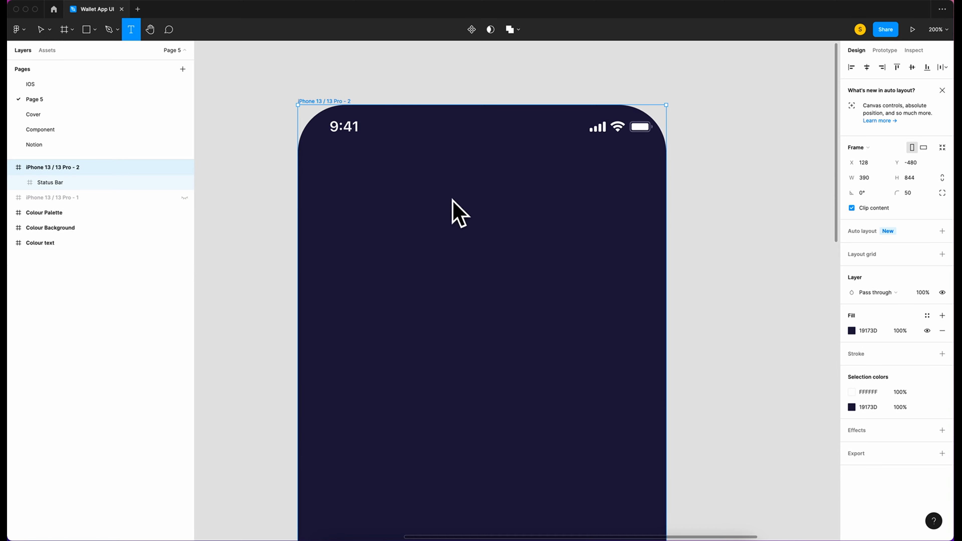
pyautogui.moveTo(418, 175); pyautogui.dragTo(536, 205)
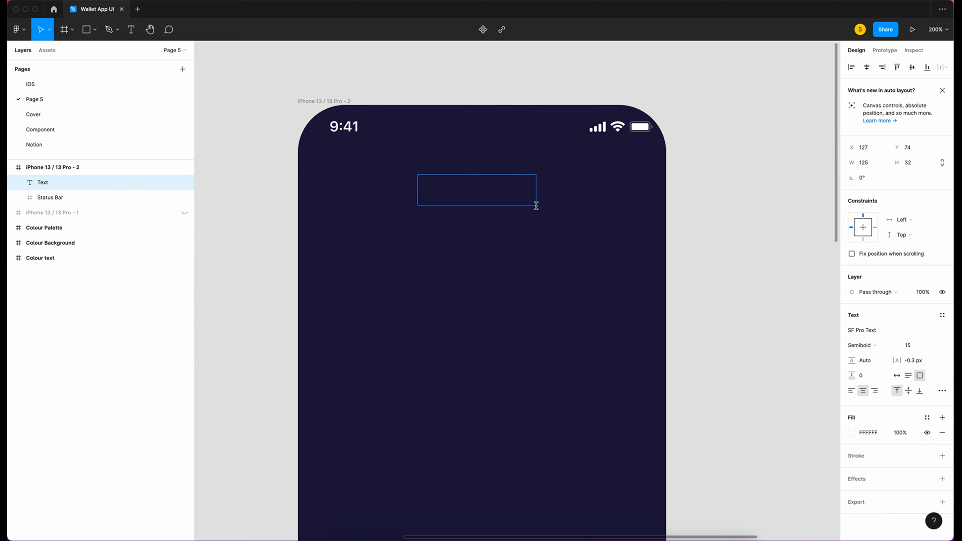
pyautogui.write('Wallet')
pyautogui.press('super+a')
pyautogui.click(871, 330)
pyautogui.write('Popp')
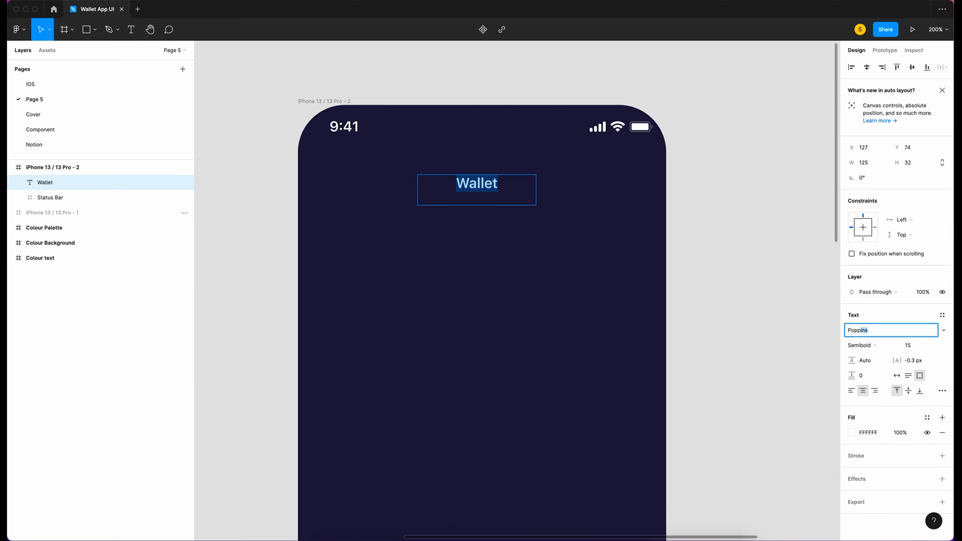
pyautogui.press('Return')
pyautogui.press('Return')
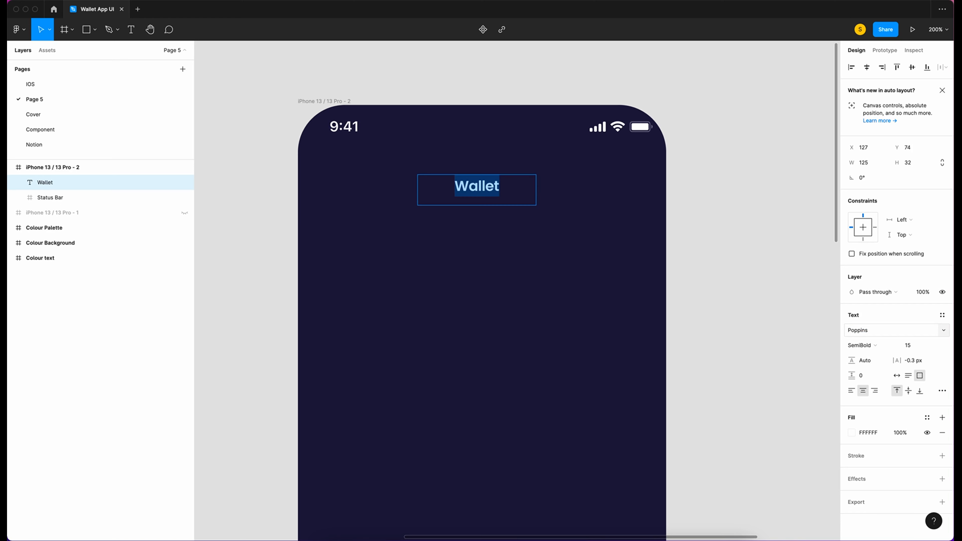
# Format the "Wallet" title as Bold, size 20, with auto width and left-aligned text
pyautogui.click(911, 345)
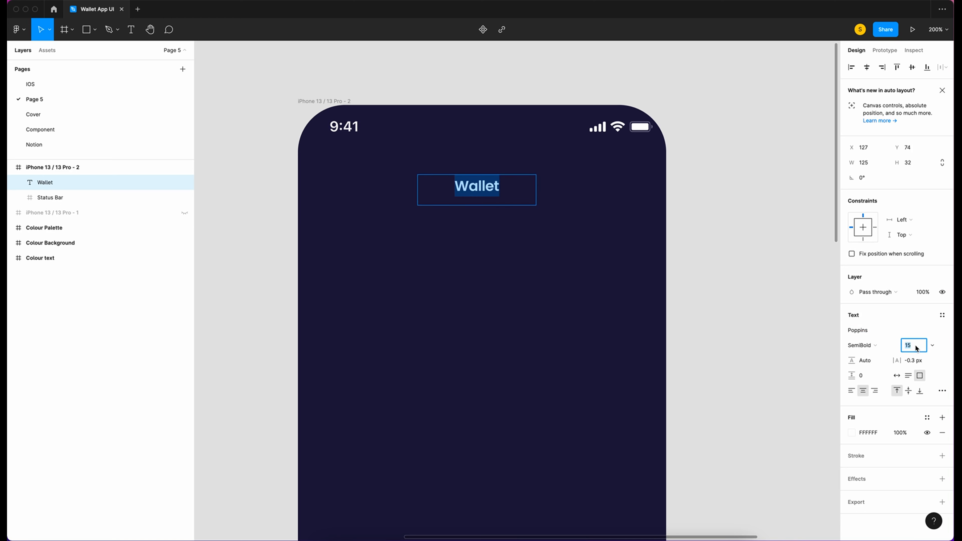
pyautogui.write('20')
pyautogui.press('Return')
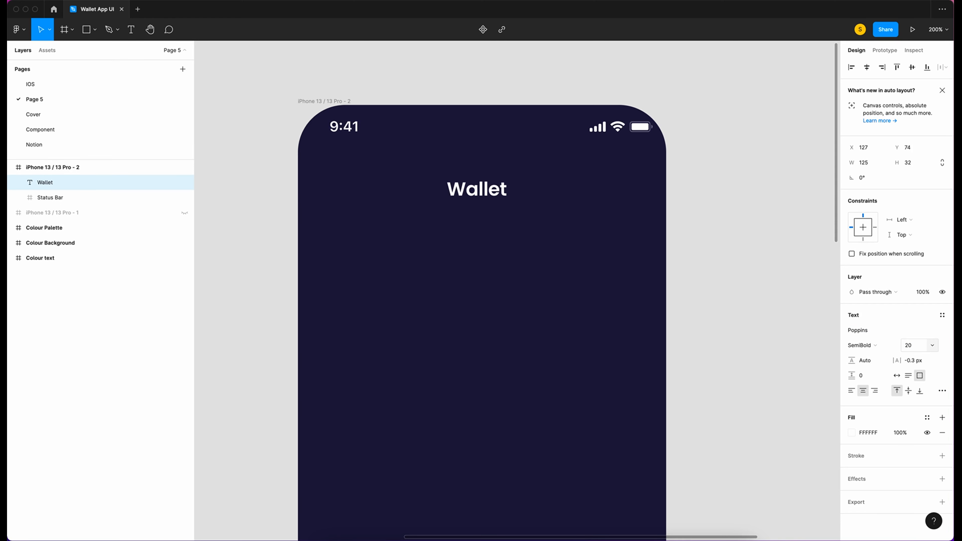
pyautogui.press('Return')
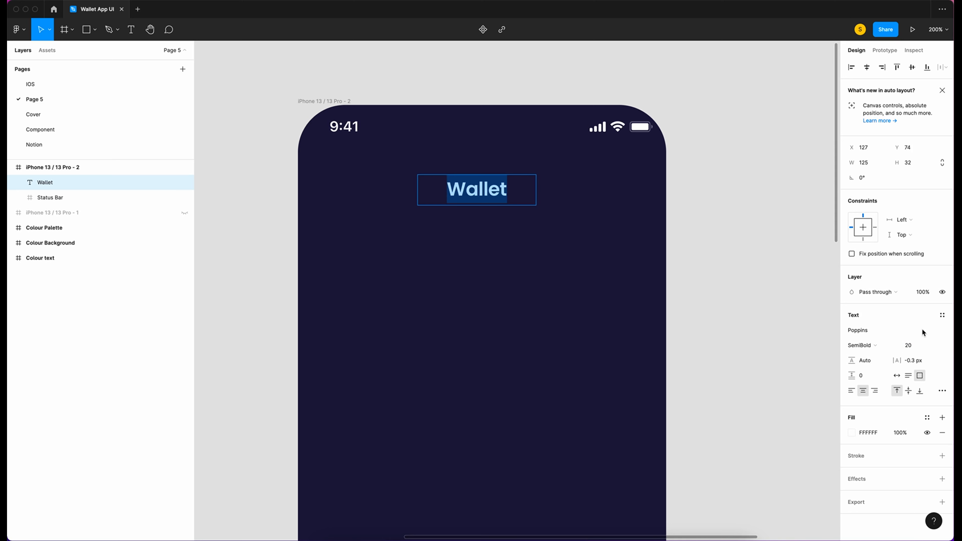
pyautogui.click(873, 345)
pyautogui.click(869, 356)
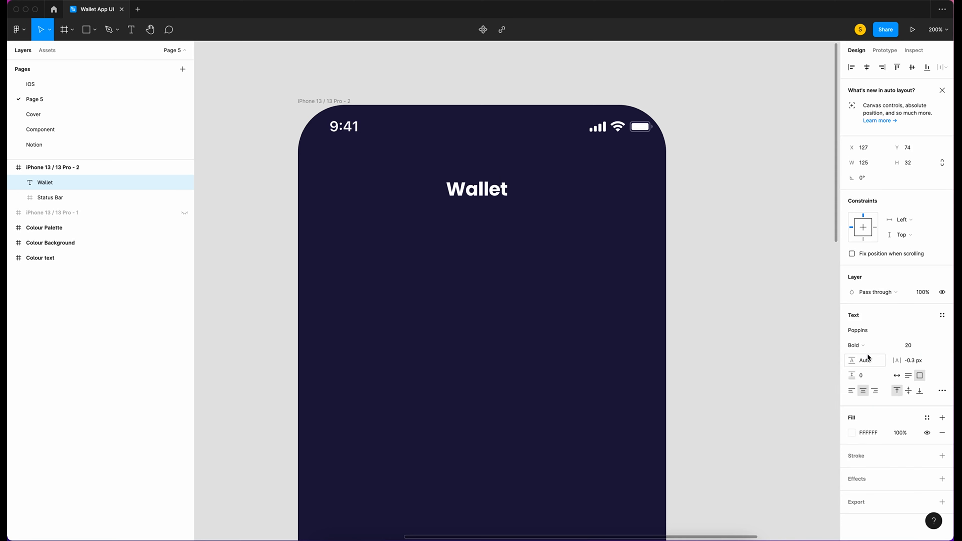
pyautogui.press('Return')
pyautogui.click(897, 376)
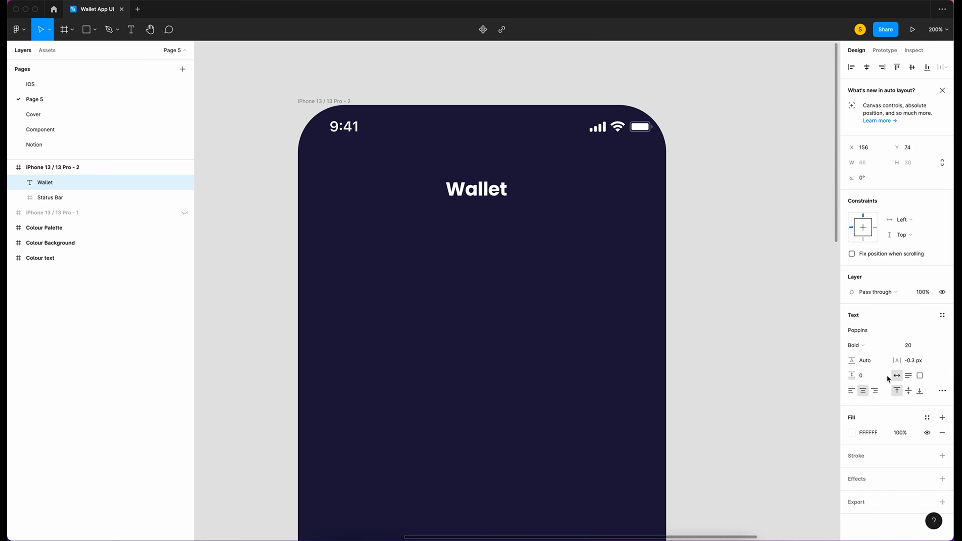
pyautogui.click(851, 390)
# Set the "Wallet" title's fill opacity to 87% and centre the title horizontally in the phone frame
pyautogui.click(901, 433)
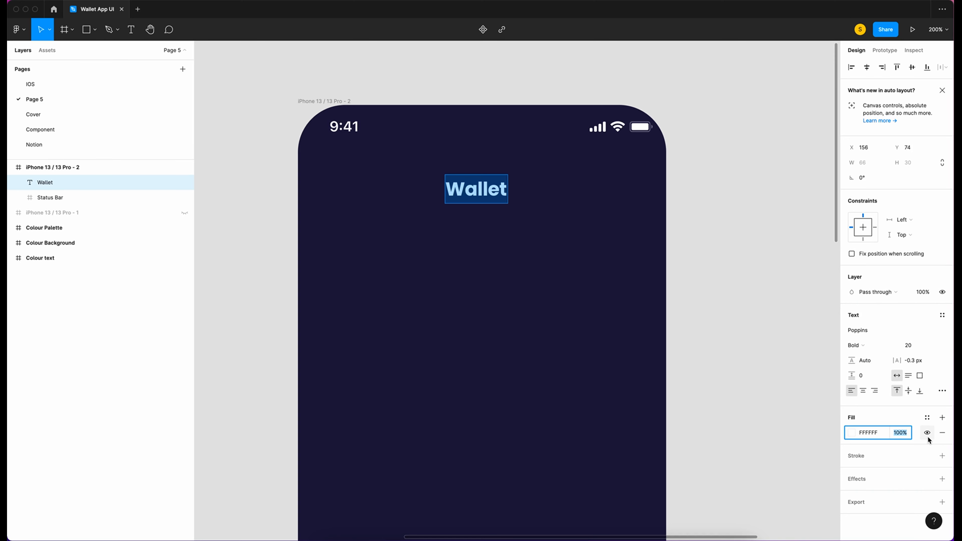
pyautogui.write('87')
pyautogui.press('Return')
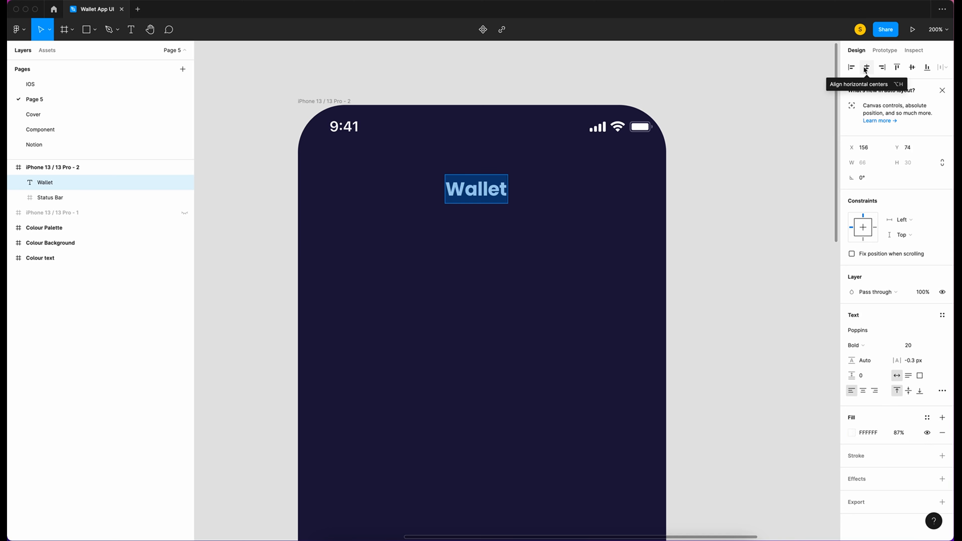
pyautogui.click(866, 68)
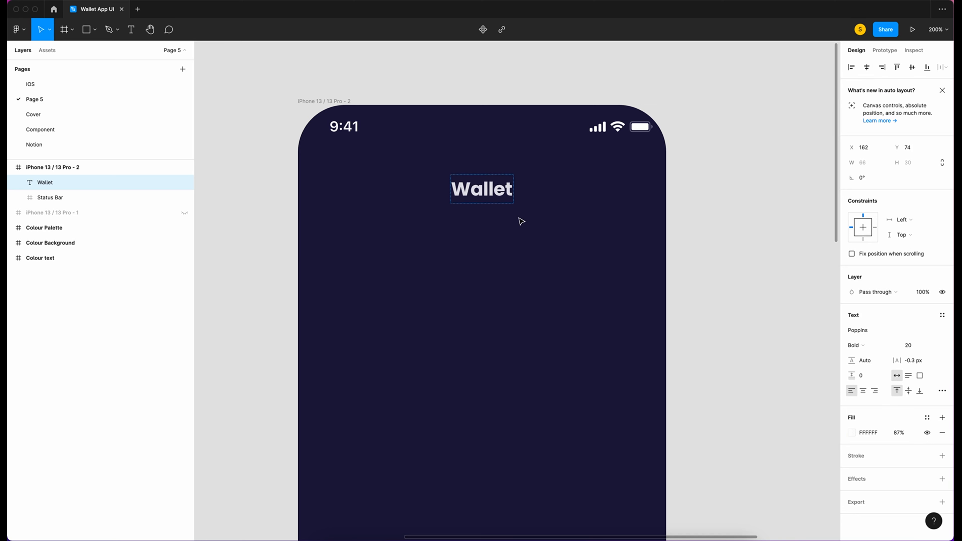
pyautogui.click(536, 205)
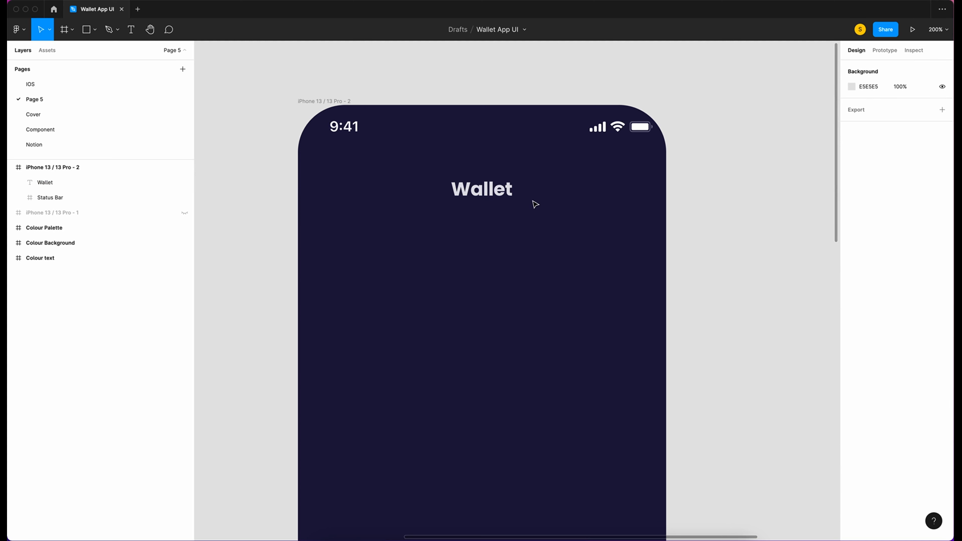
# Copy the vertical-dots and left-arrow icons from the Component page and paste them into the wallet screen on Page 5
pyautogui.click(41, 129)
pyautogui.hscroll(-3, 555, 327)
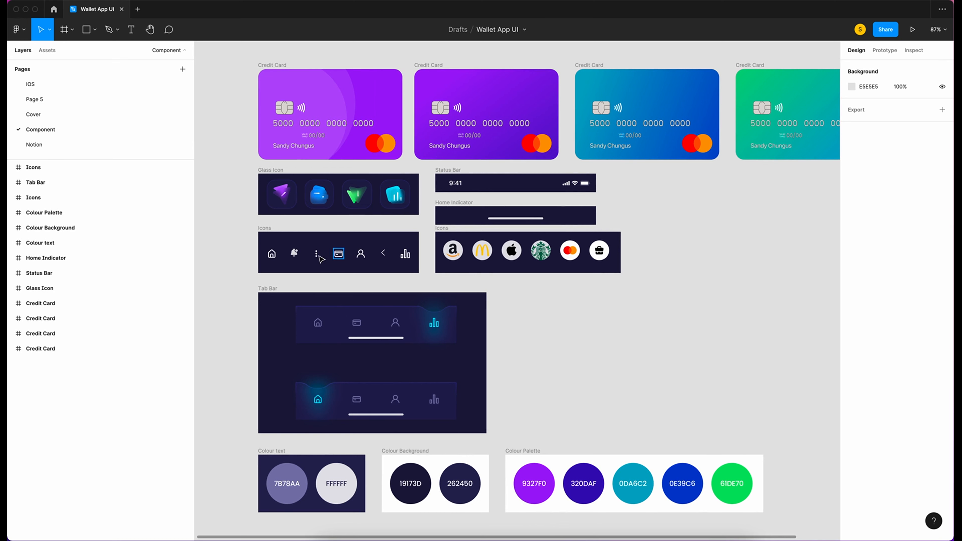
pyautogui.scroll(-2, 320, 261)
pyautogui.click(310, 215)
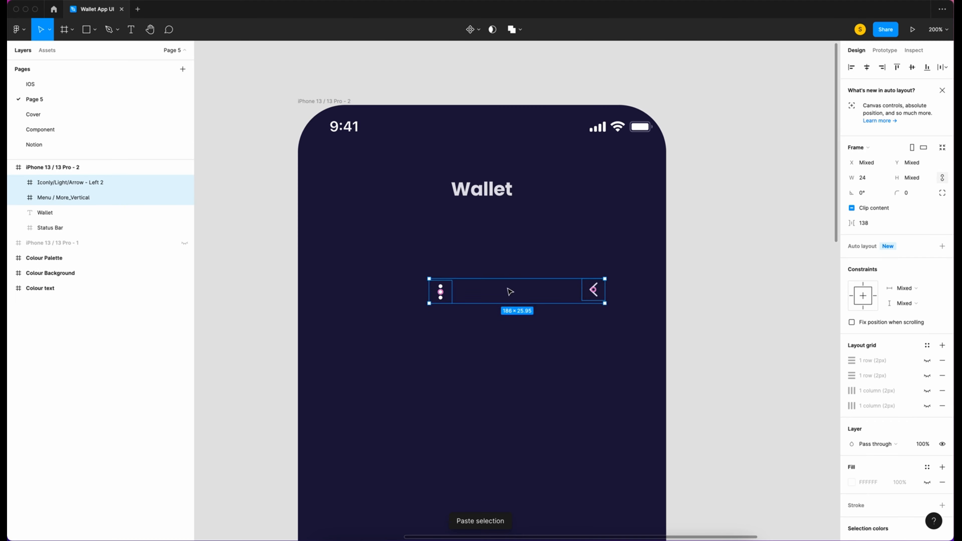
# Place the arrow icon to the left of the "Wallet" title and the vertical-dots icon to its right, on the same line
pyautogui.click(600, 249)
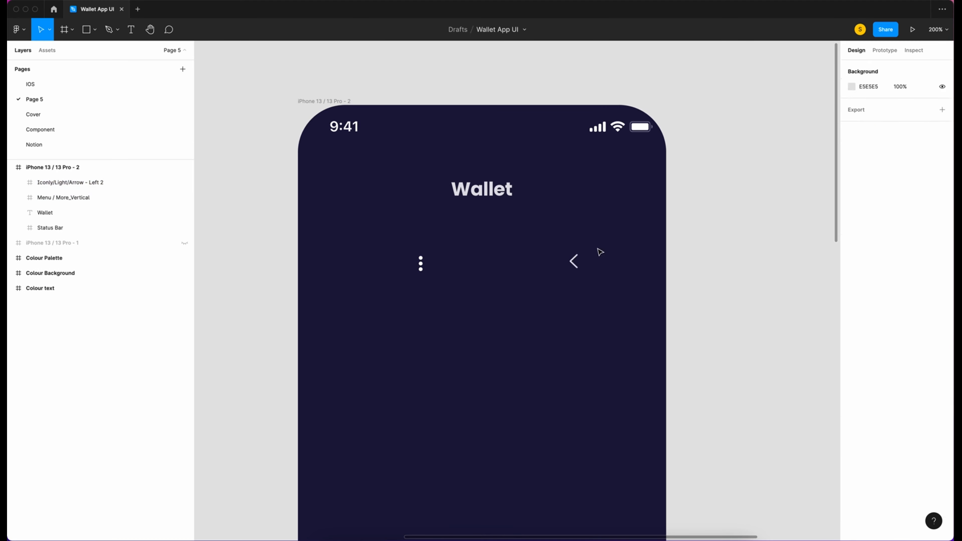
pyautogui.moveTo(573, 260); pyautogui.dragTo(394, 193)
pyautogui.moveTo(420, 263); pyautogui.dragTo(547, 189)
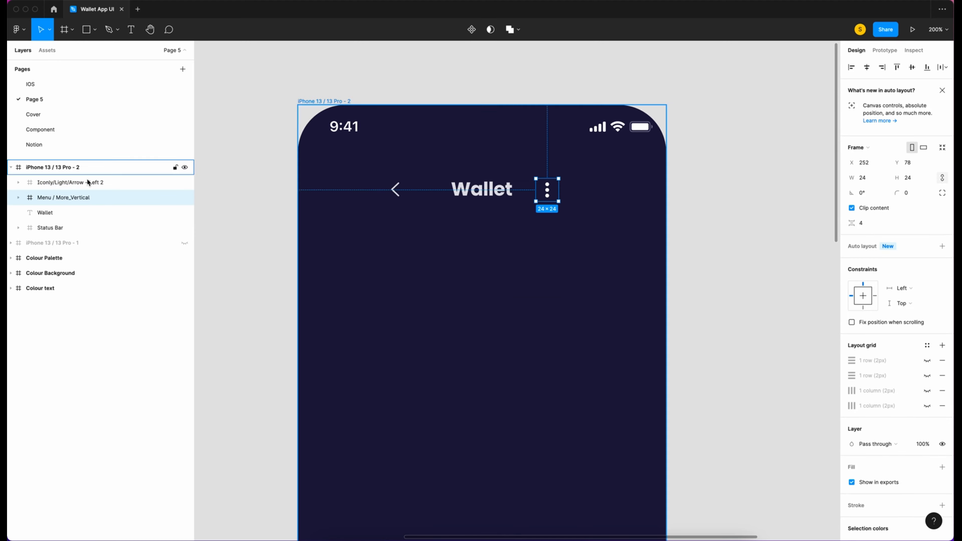
# Combine the arrow icon, "Wallet" title and dots icon into a horizontal auto layout with centred alignment
pyautogui.click(47, 184)
pyautogui.keyDown('shift'); pyautogui.click(81, 197); pyautogui.keyUp('shift')
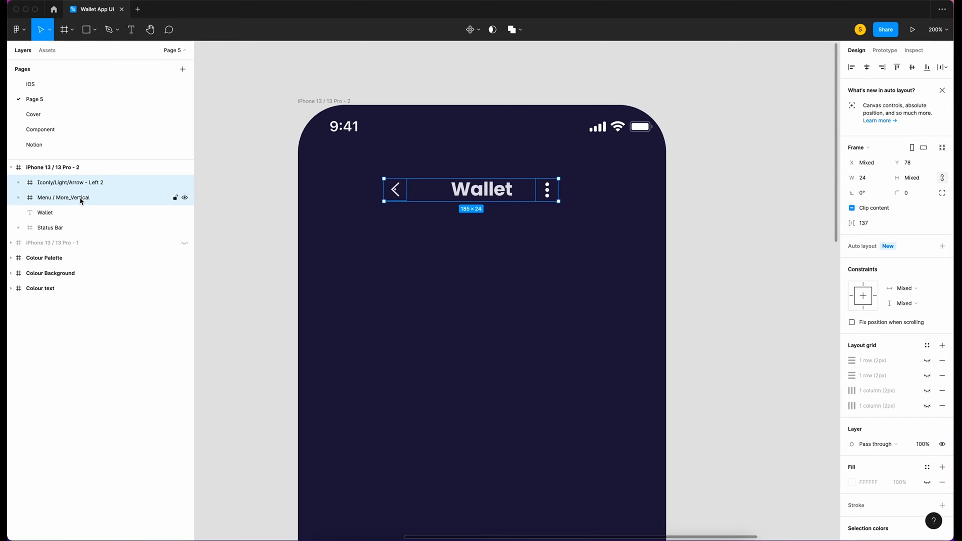
pyautogui.keyDown('shift'); pyautogui.click(52, 213); pyautogui.keyUp('shift')
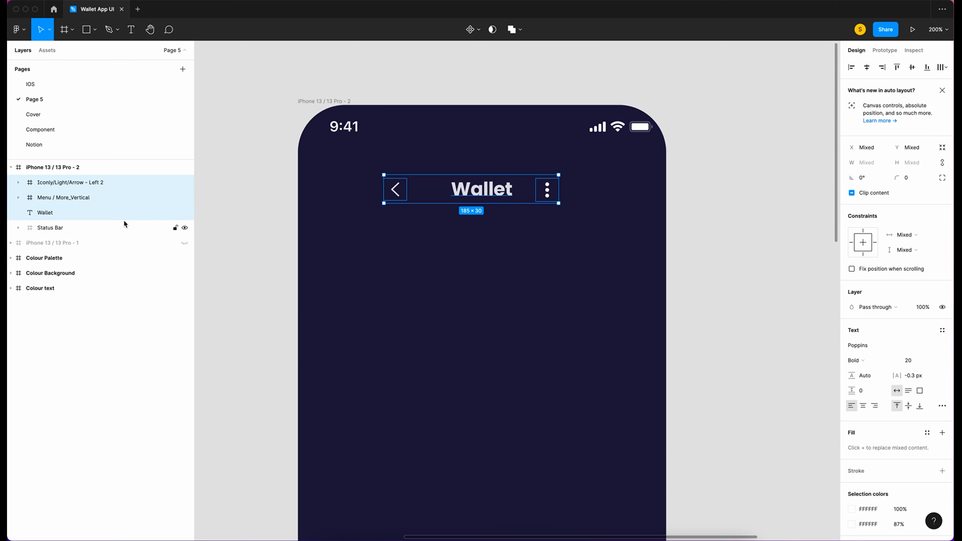
pyautogui.hotkey('shift', 'a')
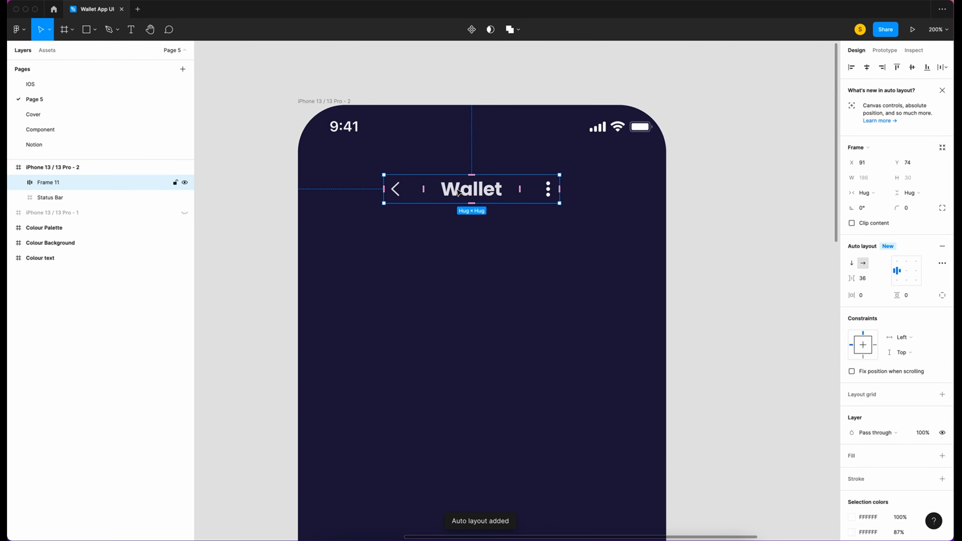
pyautogui.click(907, 271)
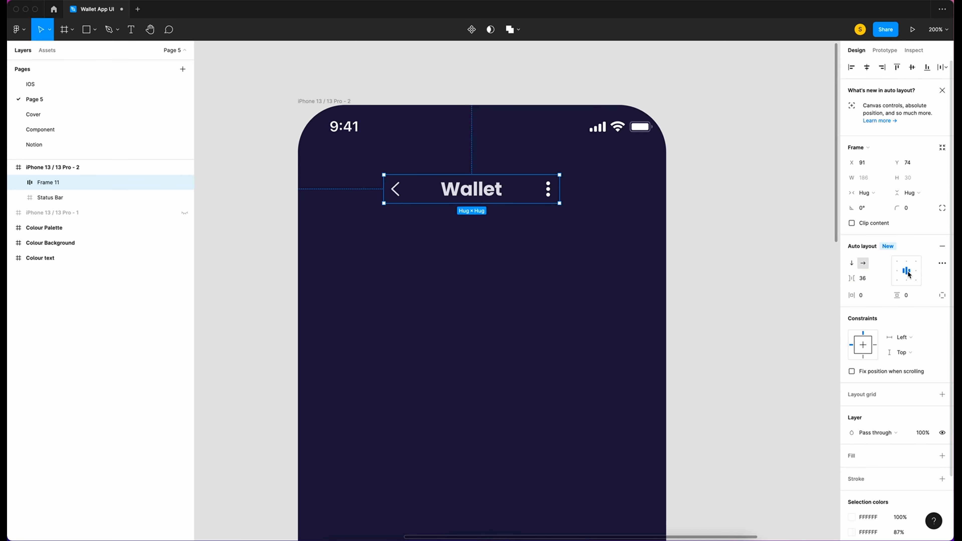
# Set the header row's spacing between items to 118 and centre the row horizontally in the phone frame
pyautogui.click(864, 279)
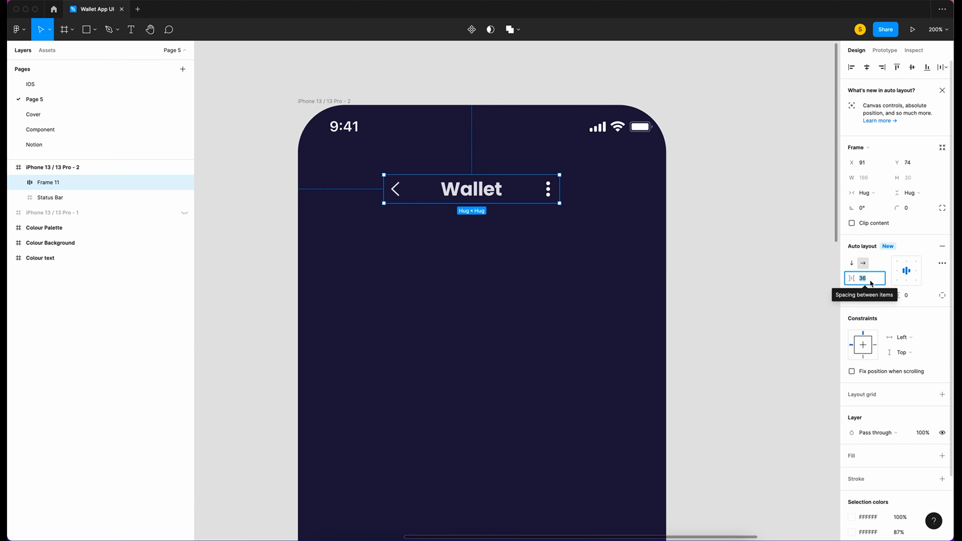
pyautogui.write('118')
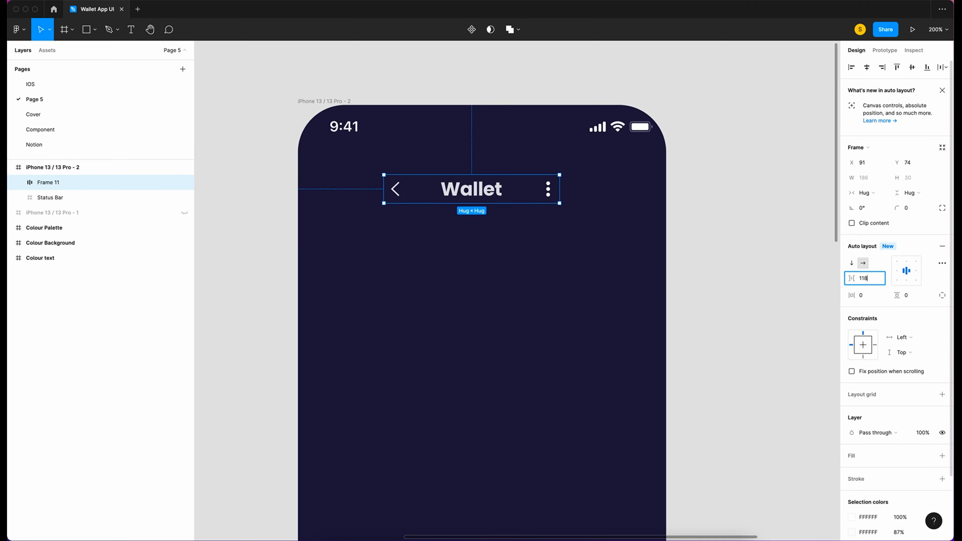
pyautogui.press('Return')
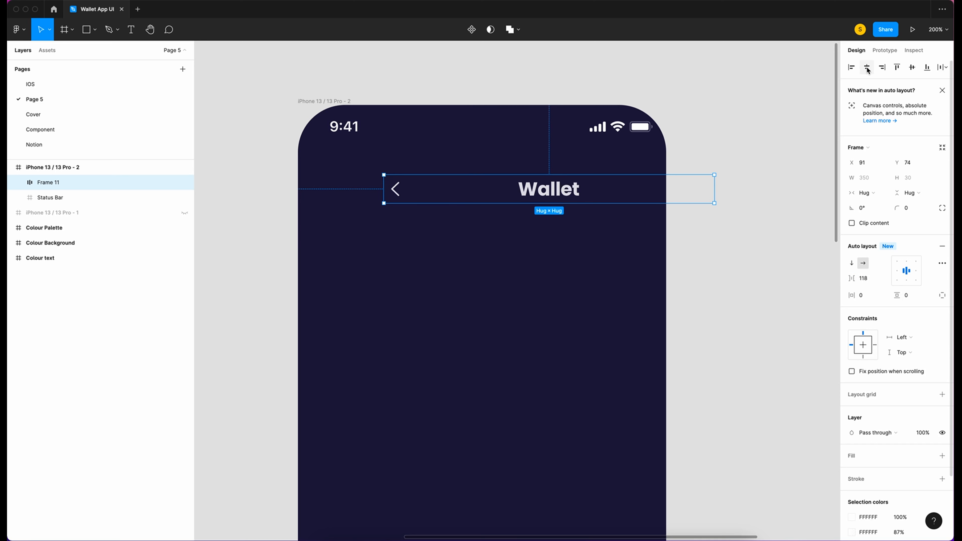
pyautogui.click(868, 68)
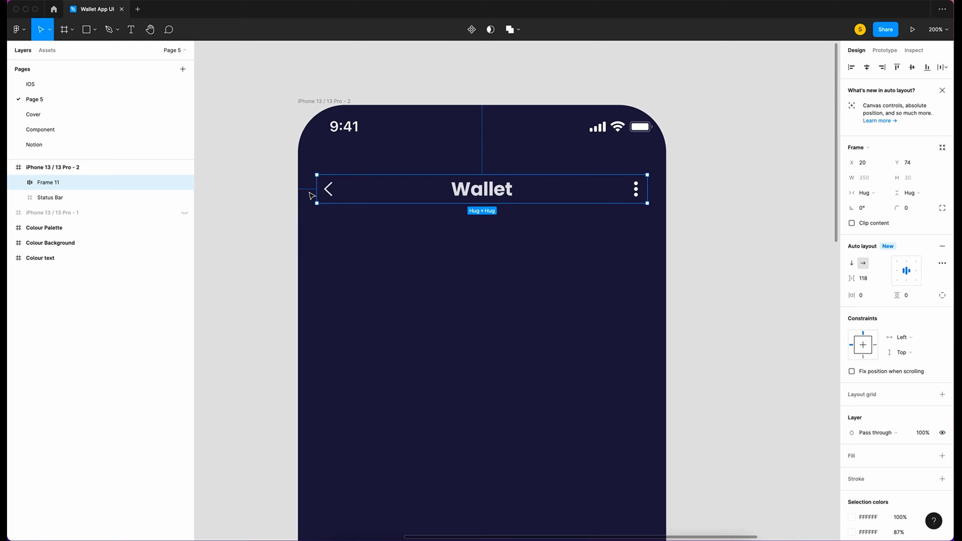
# Move the header row up so that it sits 20 px below the status bar
pyautogui.press('alt')
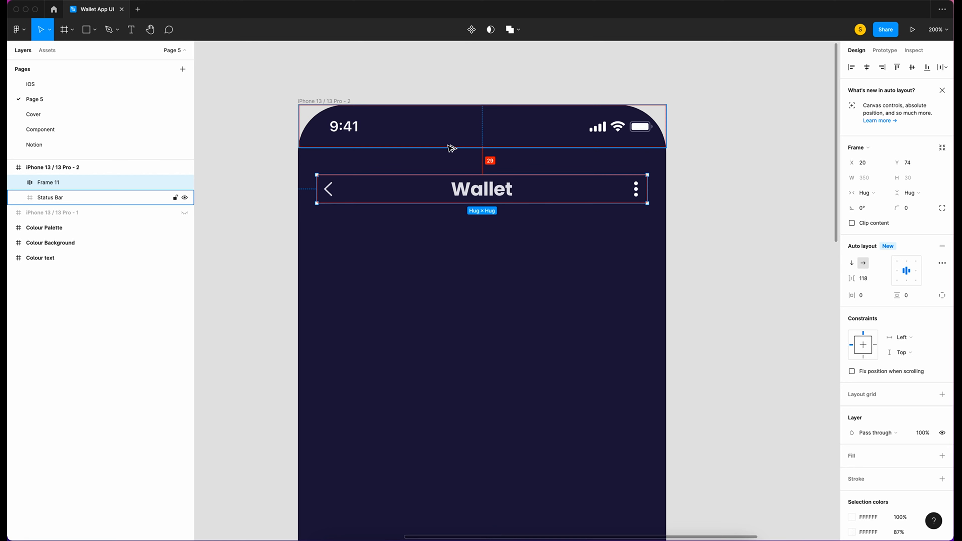
pyautogui.hotkey('shift', 'Up')
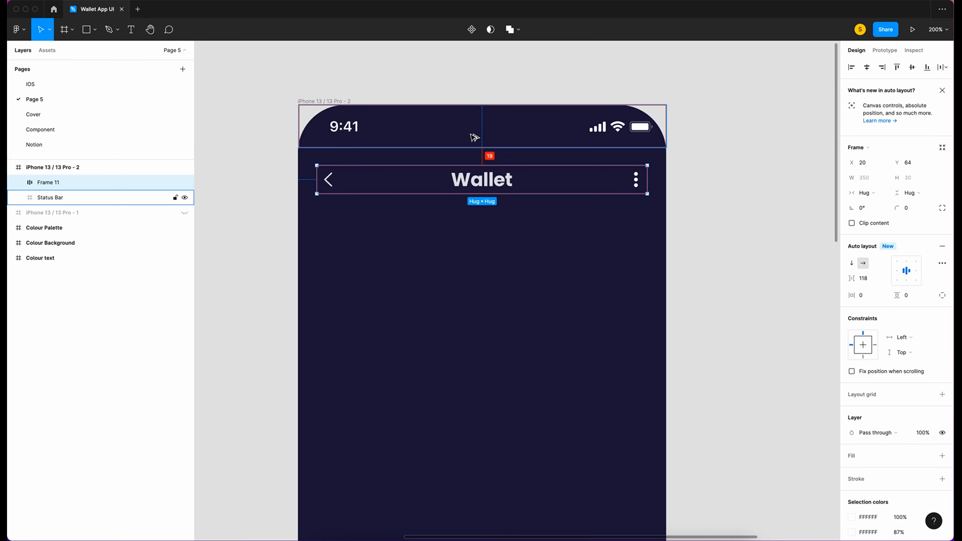
pyautogui.press('Down')
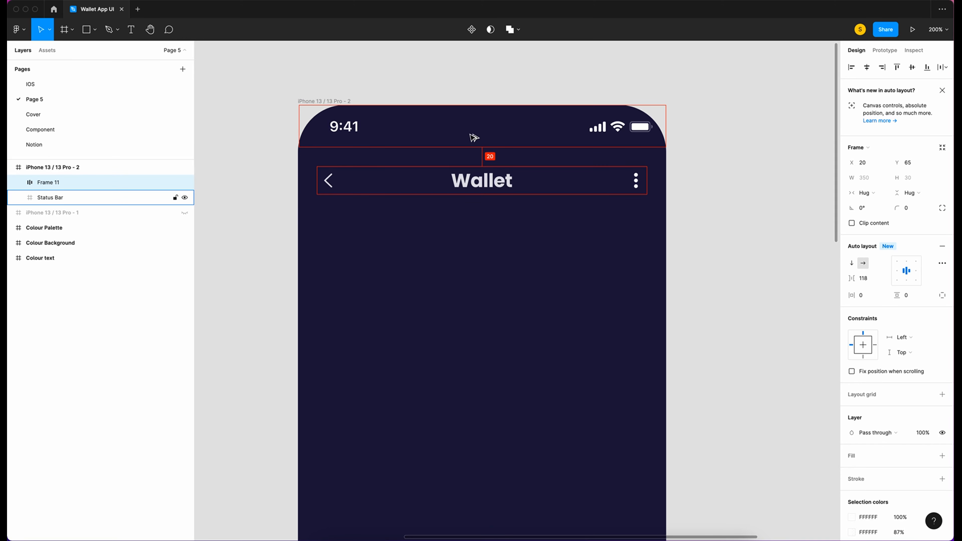
pyautogui.click(775, 225)
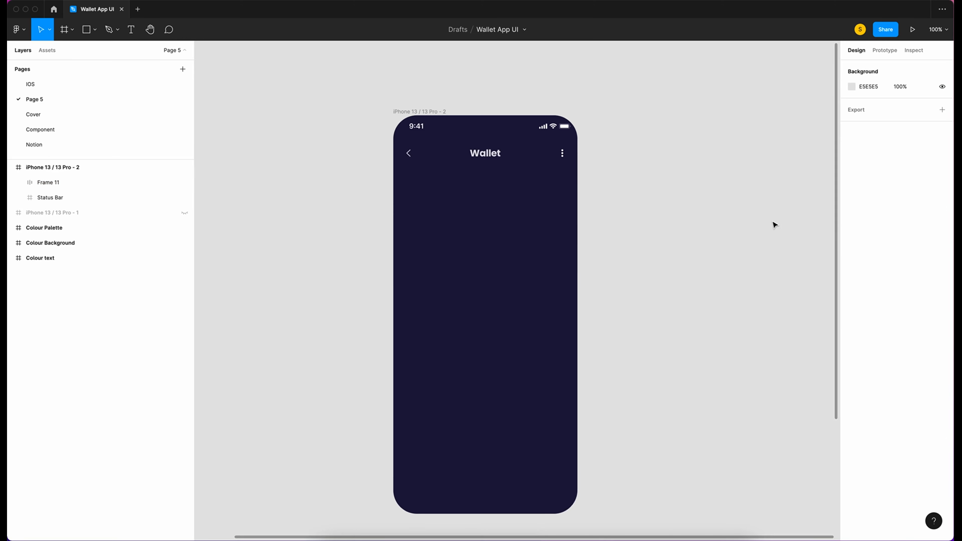
# Draw a circle over the phone frame's lower-right corner and set its size to 300 × 300
pyautogui.hscroll(1, 775, 225)
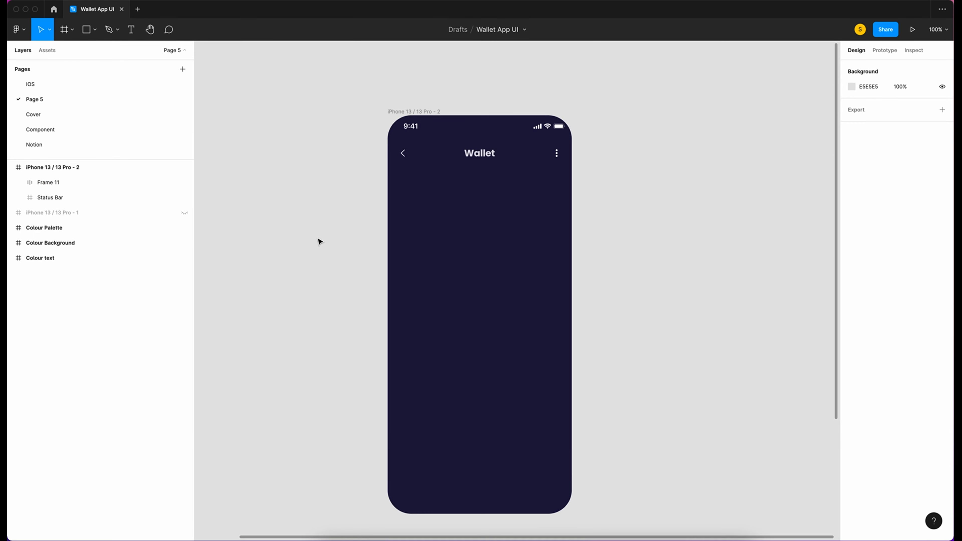
pyautogui.press('o')
pyautogui.moveTo(480, 399); pyautogui.dragTo(603, 522)
pyautogui.click(879, 164)
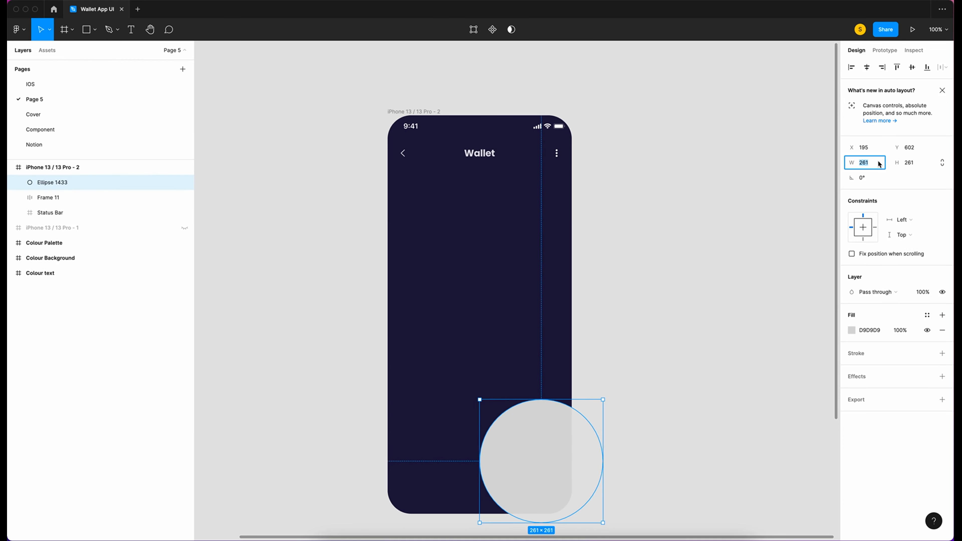
pyautogui.write('300')
pyautogui.press('Tab')
pyautogui.write('300')
pyautogui.press('Return')
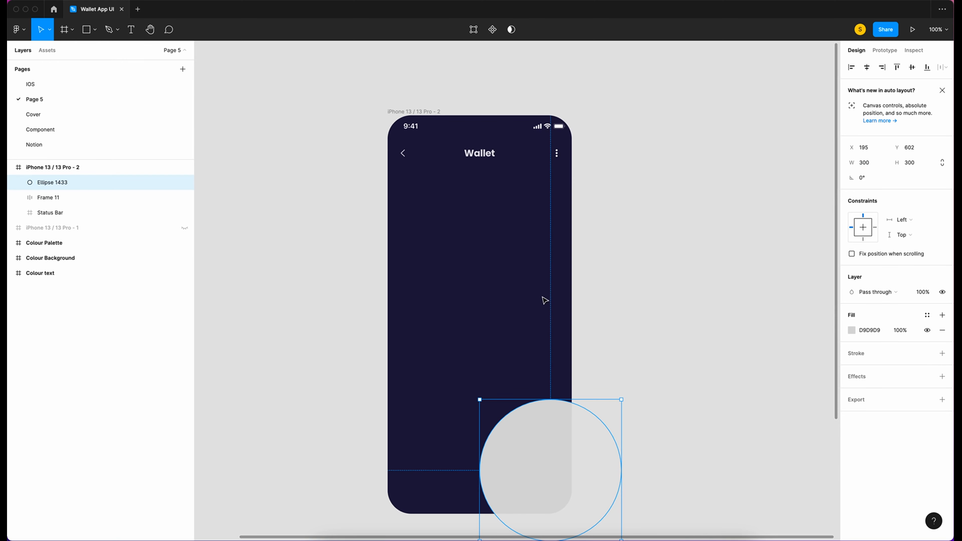
# Fill the circle with the 0DA6C2 teal sampled from the Colour Palette and set the fill opacity to 30%
pyautogui.scroll(-5, 546, 302)
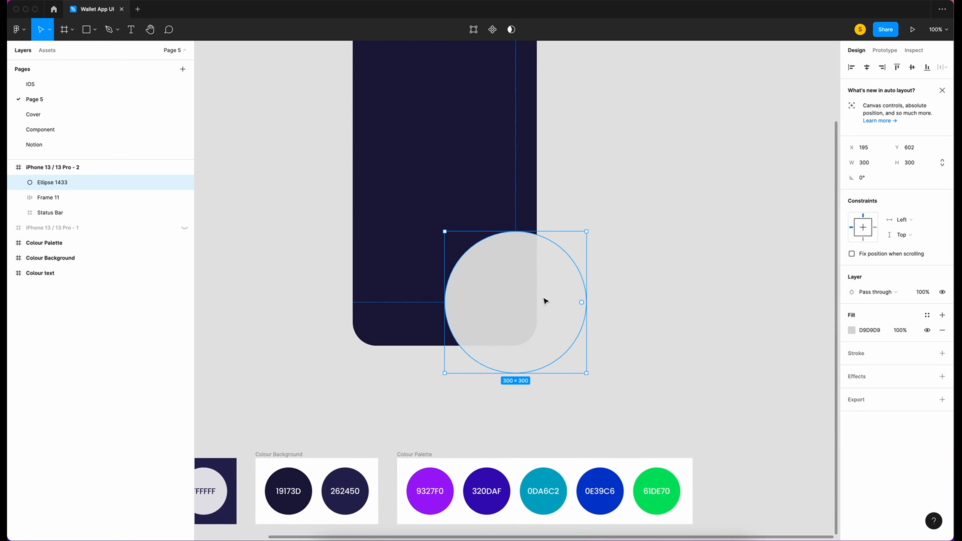
pyautogui.press('i')
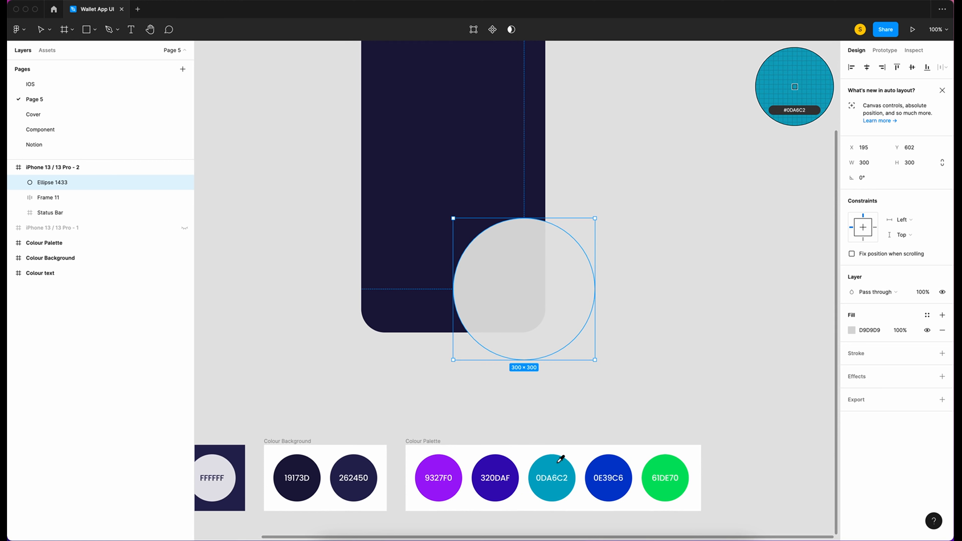
pyautogui.click(558, 462)
pyautogui.scroll(4, 687, 254)
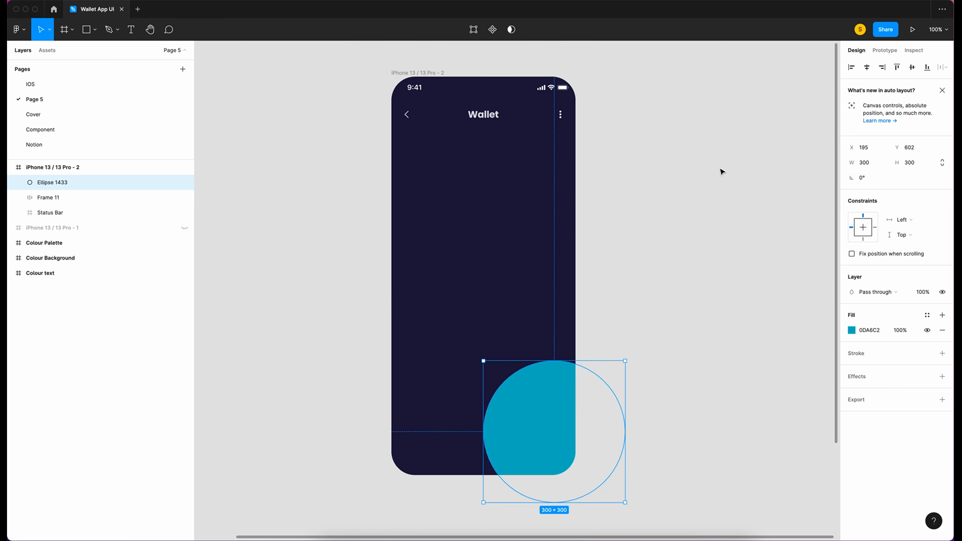
pyautogui.click(910, 331)
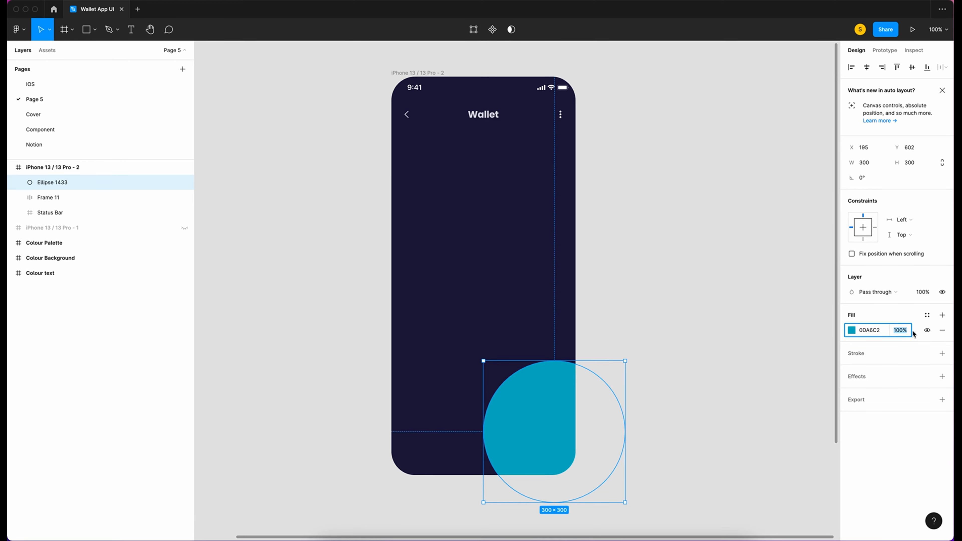
pyautogui.write('30')
pyautogui.press('Return')
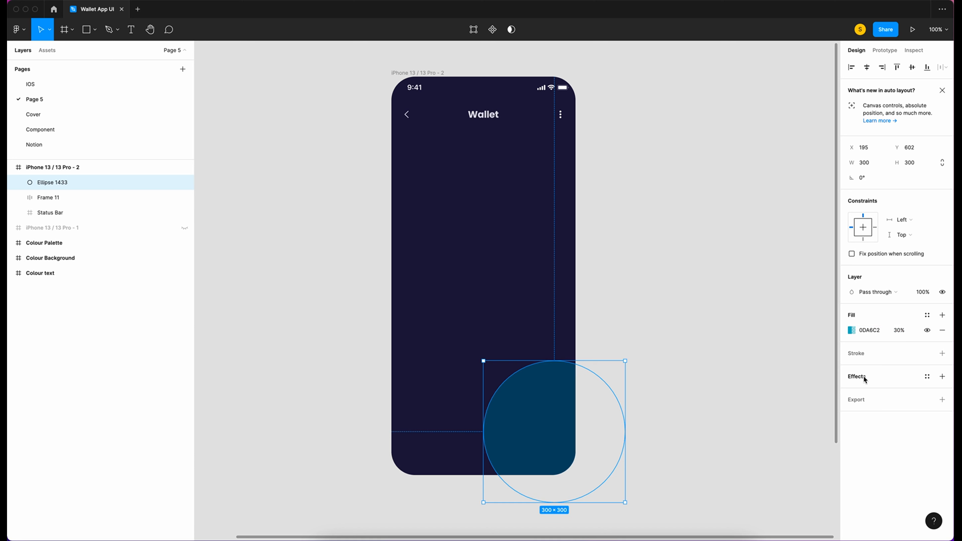
# Apply a layer blur of 100 to the teal circle and shift it slightly down in the phone frame's corner
pyautogui.click(942, 376)
pyautogui.click(887, 391)
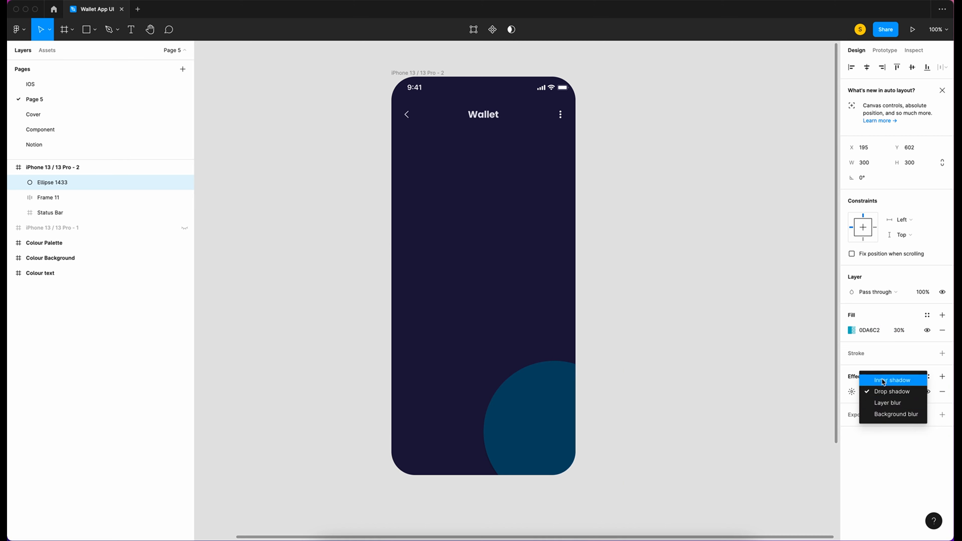
pyautogui.click(886, 403)
pyautogui.click(852, 392)
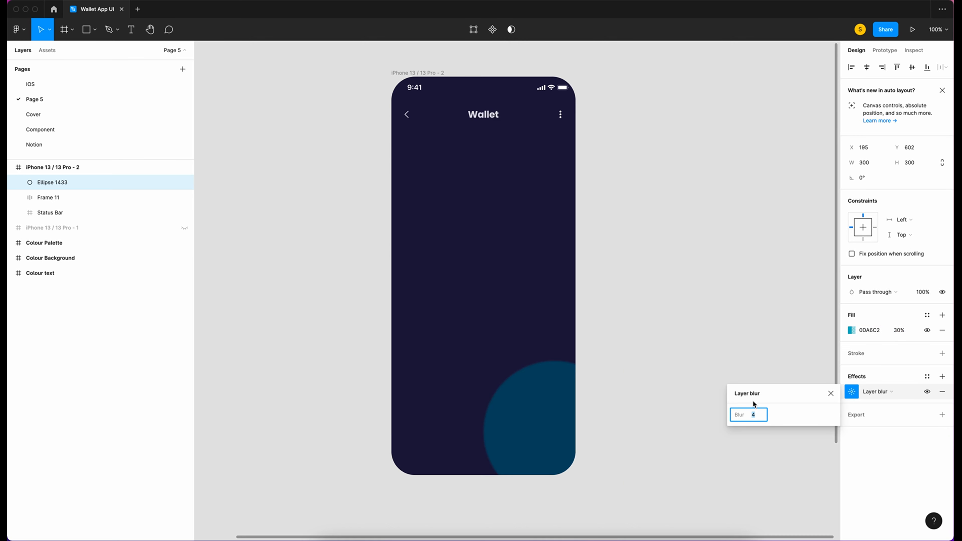
pyautogui.write('100')
pyautogui.press('Return')
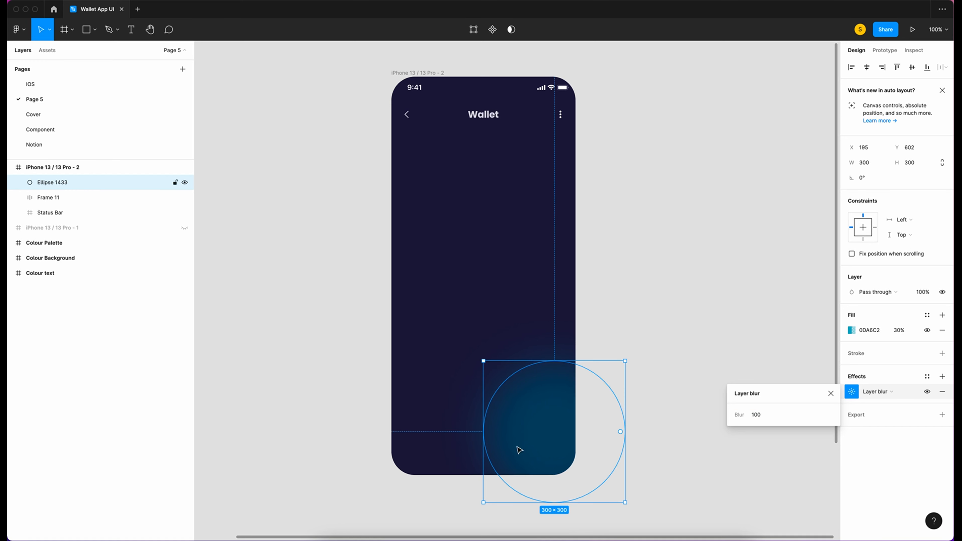
pyautogui.moveTo(534, 436); pyautogui.dragTo(534, 451)
pyautogui.click(715, 337)
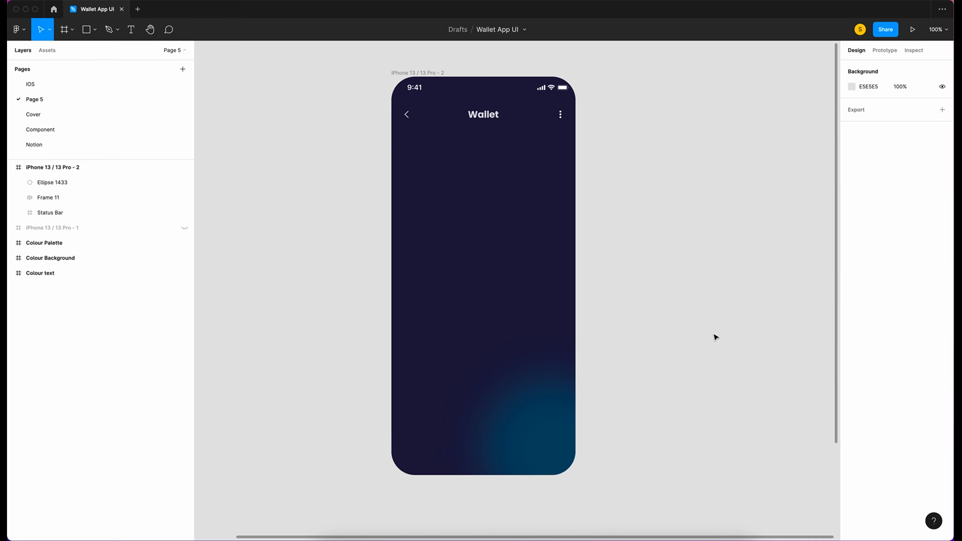
# Rename the header's auto layout frame to "Top Navigation"
pyautogui.click(55, 197)
pyautogui.doubleClick(54, 197)
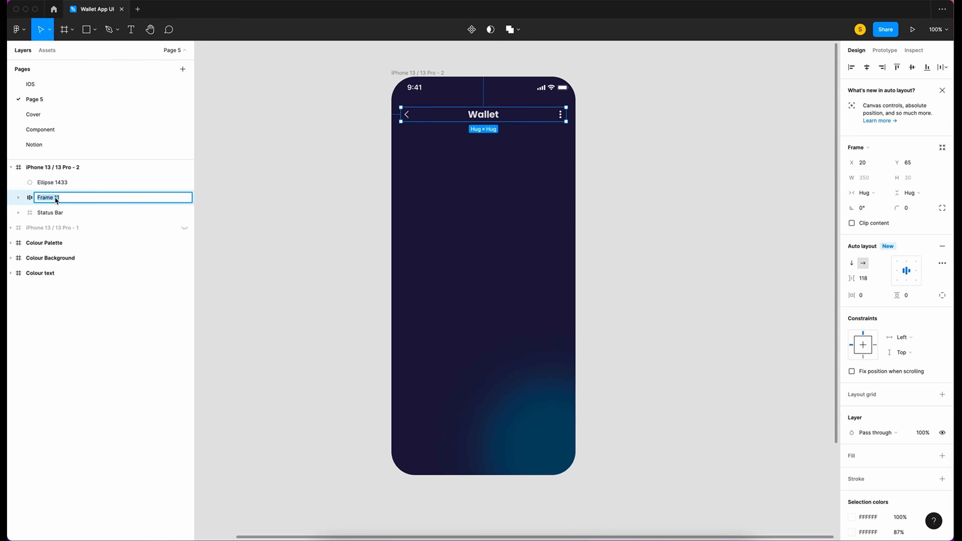
pyautogui.write('Top Navigation')
pyautogui.press('Return')
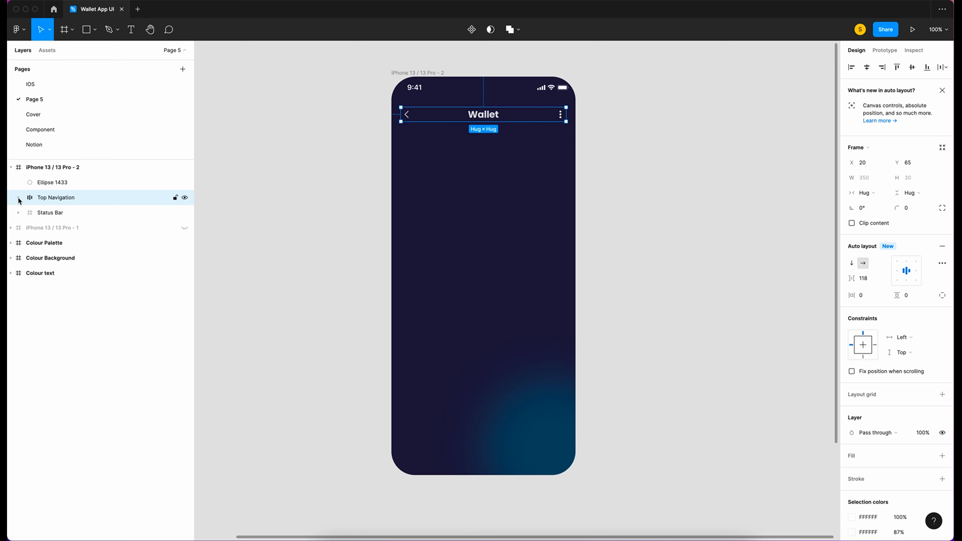
pyautogui.click(19, 198)
pyautogui.click(18, 198)
pyautogui.click(240, 241)
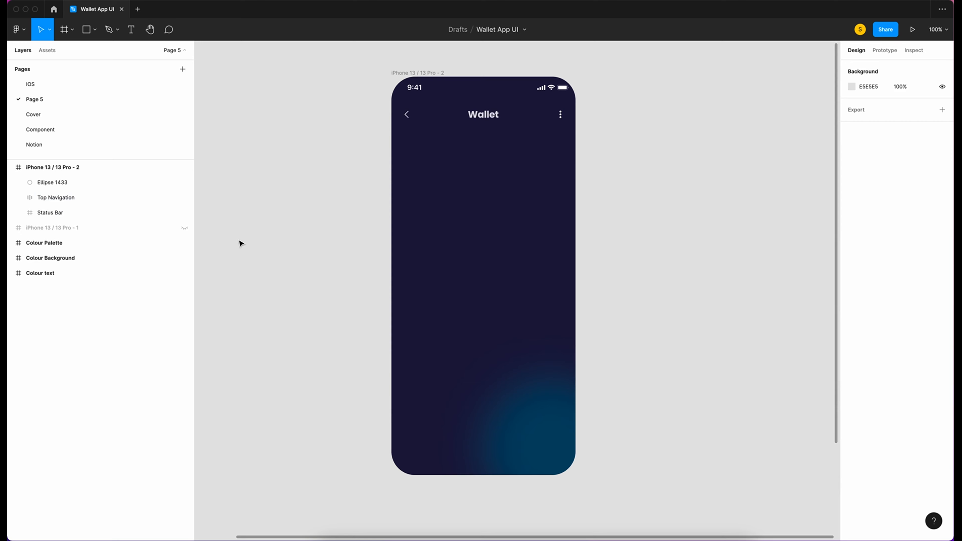
# Put the blurred circle in a group named "BG" and place it beneath the Status Bar in the layer order
pyautogui.click(45, 185)
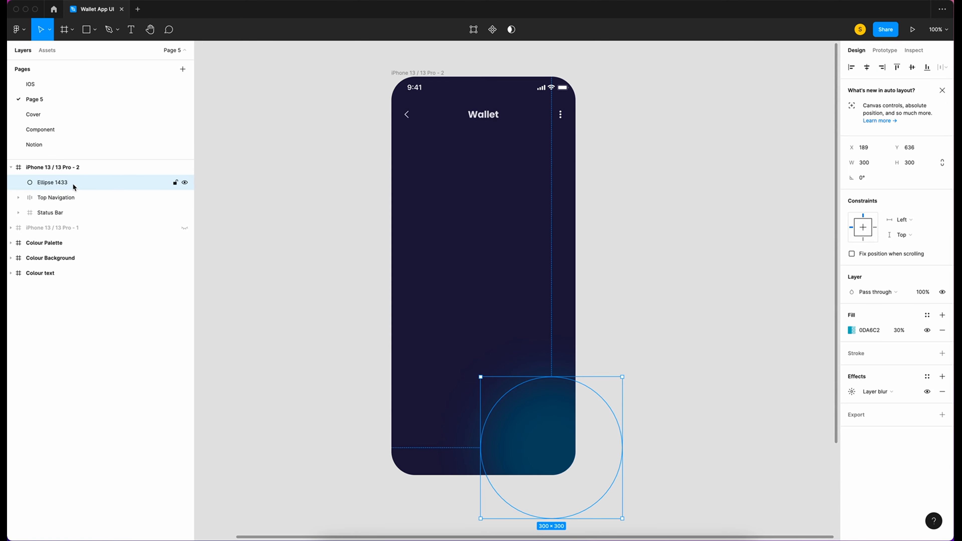
pyautogui.rightClick(56, 181)
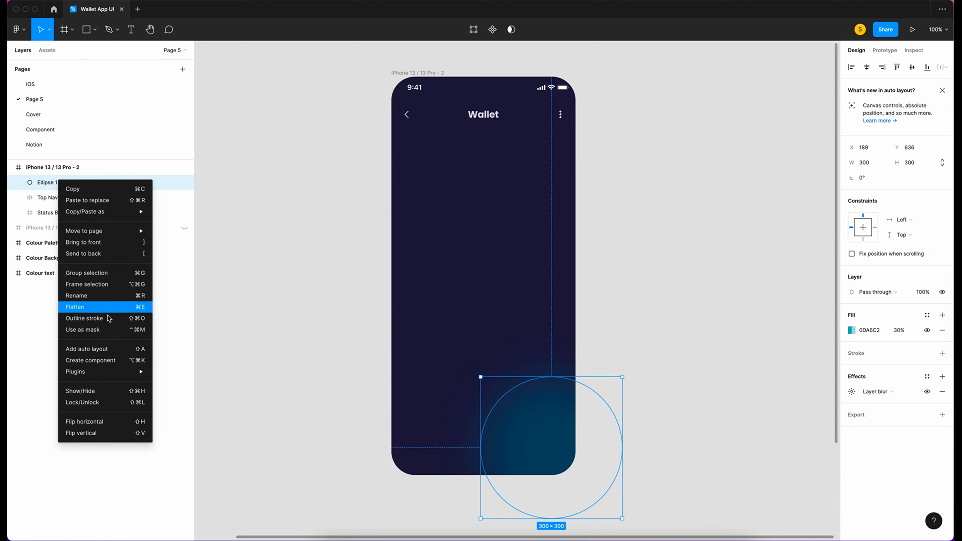
pyautogui.click(87, 273)
pyautogui.doubleClick(44, 184)
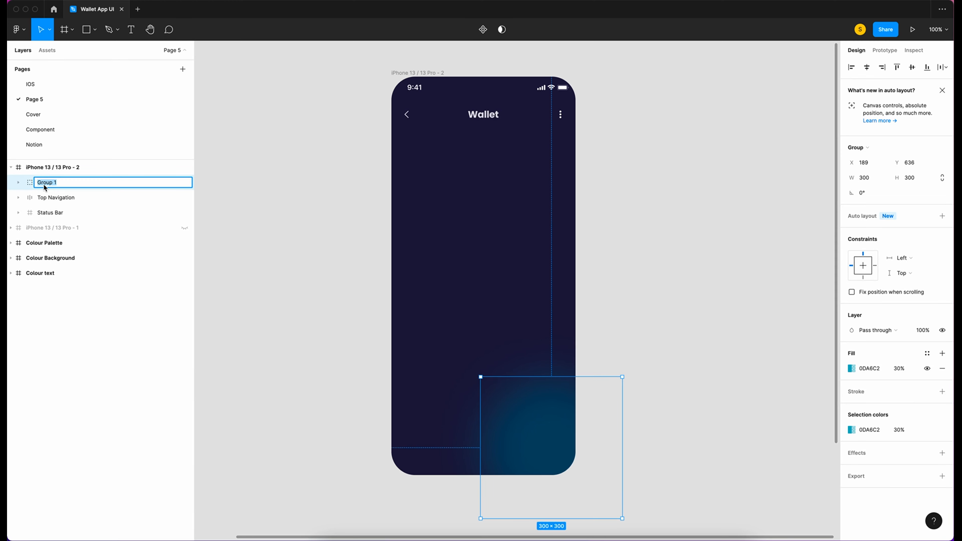
pyautogui.write('BG')
pyautogui.press('Return')
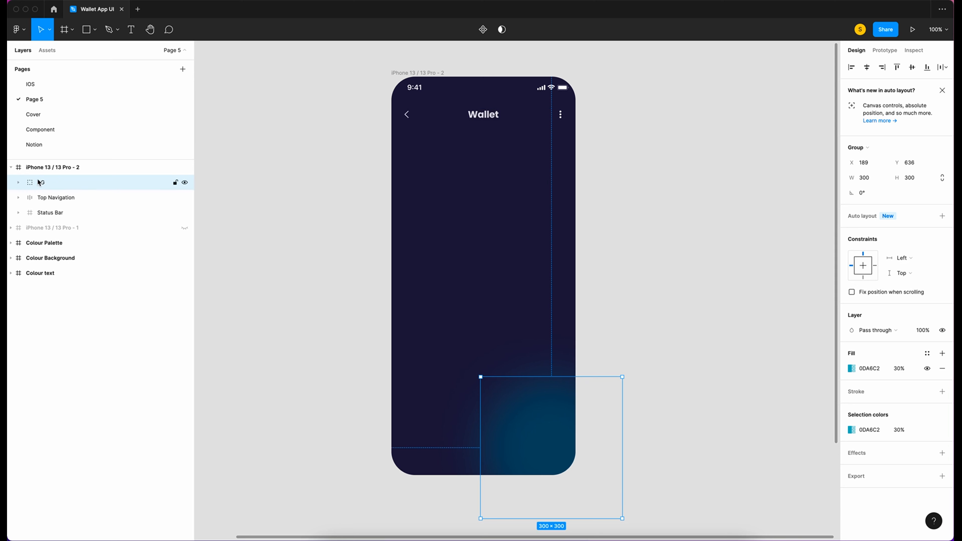
pyautogui.moveTo(47, 183); pyautogui.dragTo(91, 226)
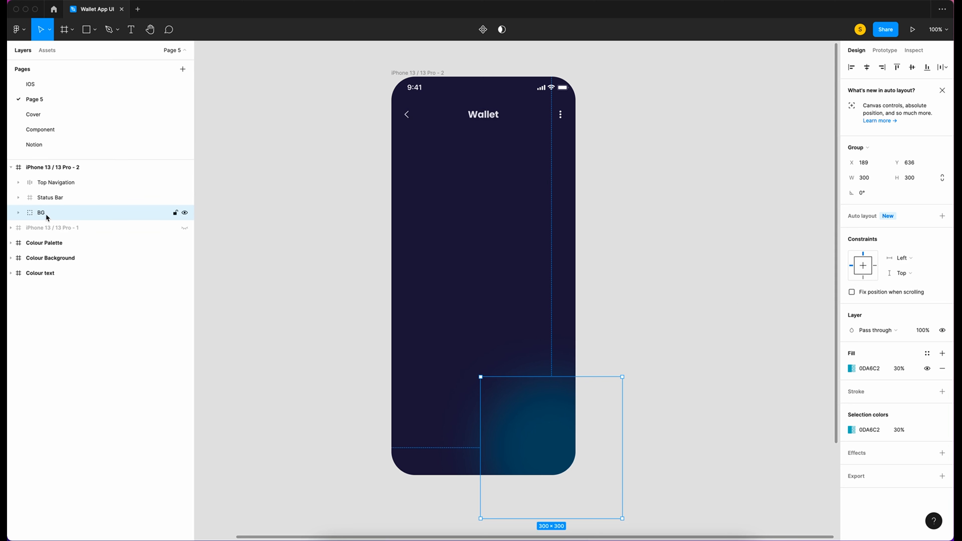
pyautogui.click(656, 255)
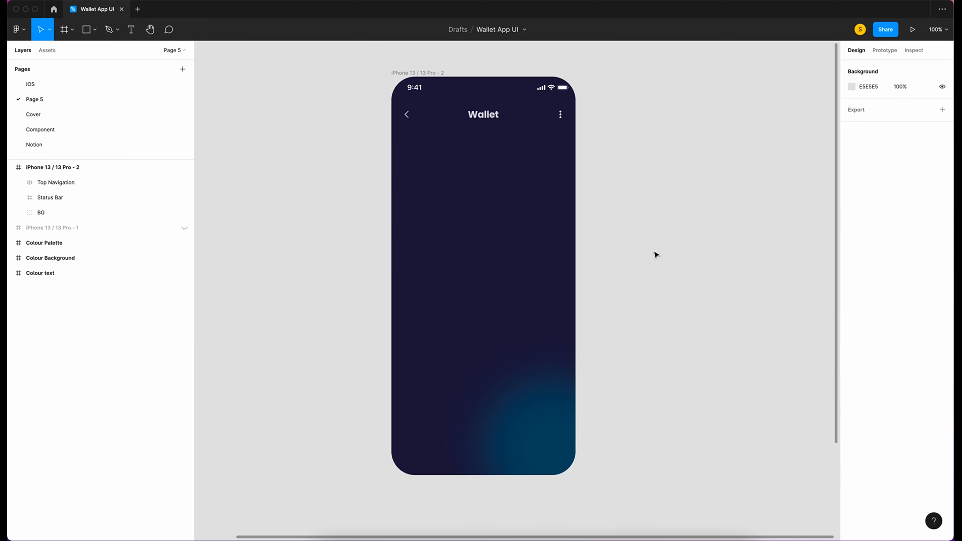
# Draw a thin horizontal rectangle about 304 × 5 below the "Wallet" header
pyautogui.scroll(1, 656, 255)
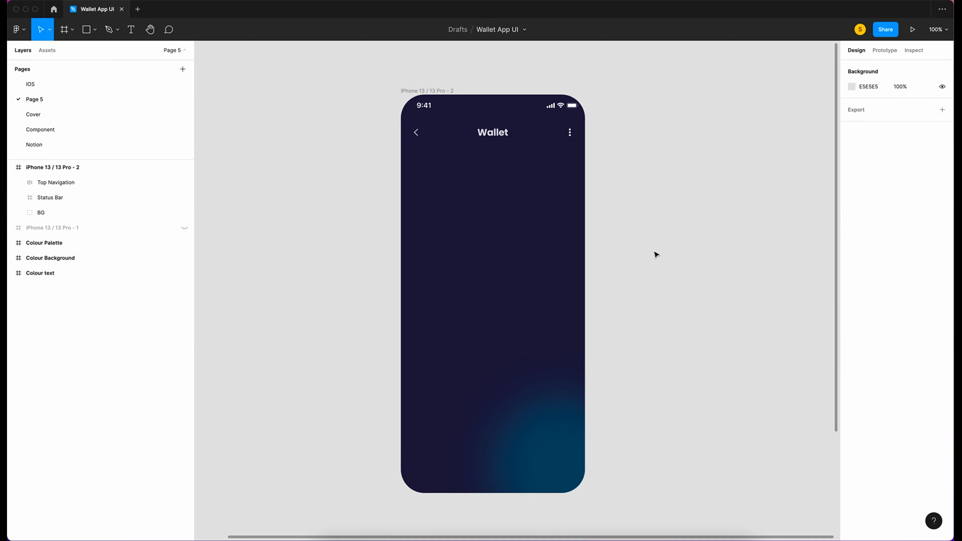
pyautogui.press('super+plus')
pyautogui.scroll(7, 657, 254)
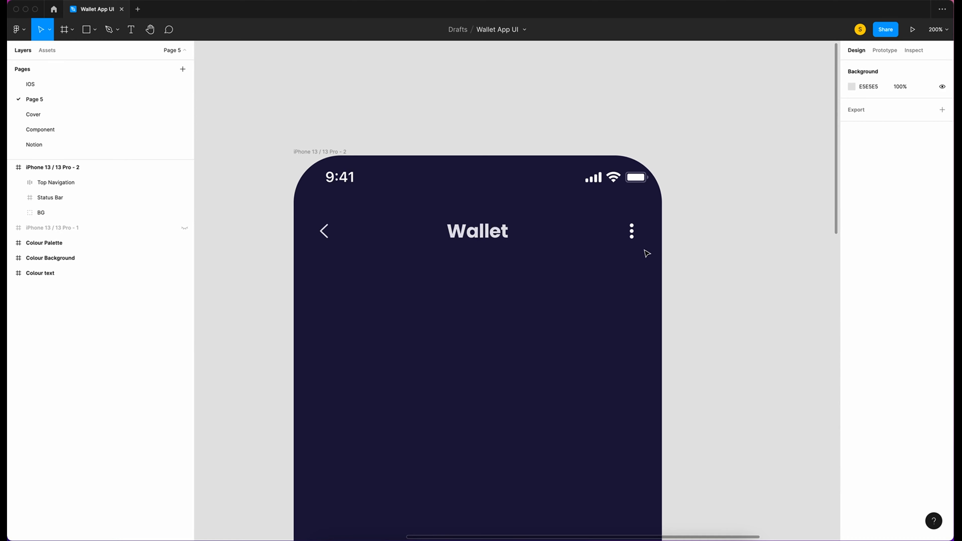
pyautogui.press('r')
pyautogui.moveTo(333, 279)
pyautogui.mouseDown()
pyautogui.moveTo(611, 295)
pyautogui.moveTo(621, 282)
pyautogui.mouseUp()
# Set the thin rectangle's size to 350 × 3 and its corner radius to 1
pyautogui.click(878, 162)
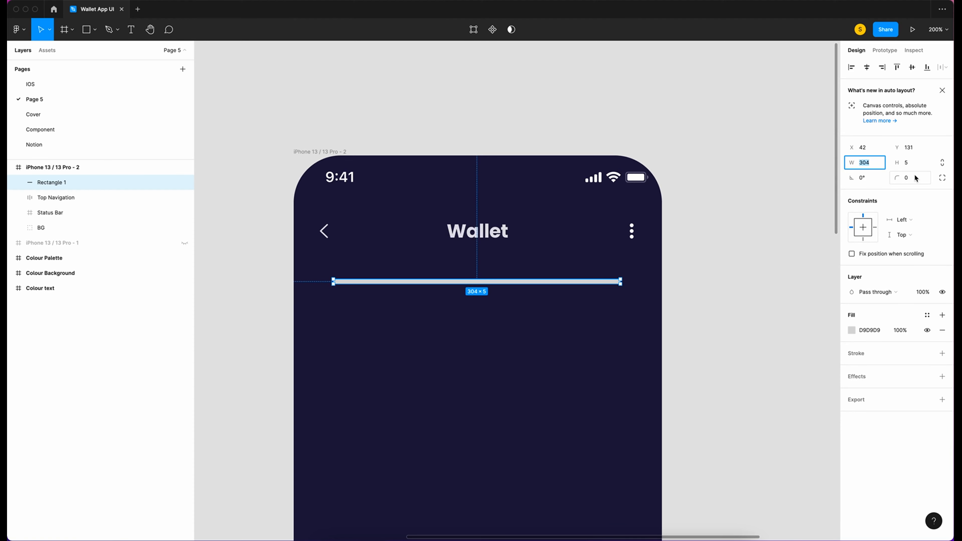
pyautogui.write('350')
pyautogui.click(913, 164)
pyautogui.write('3')
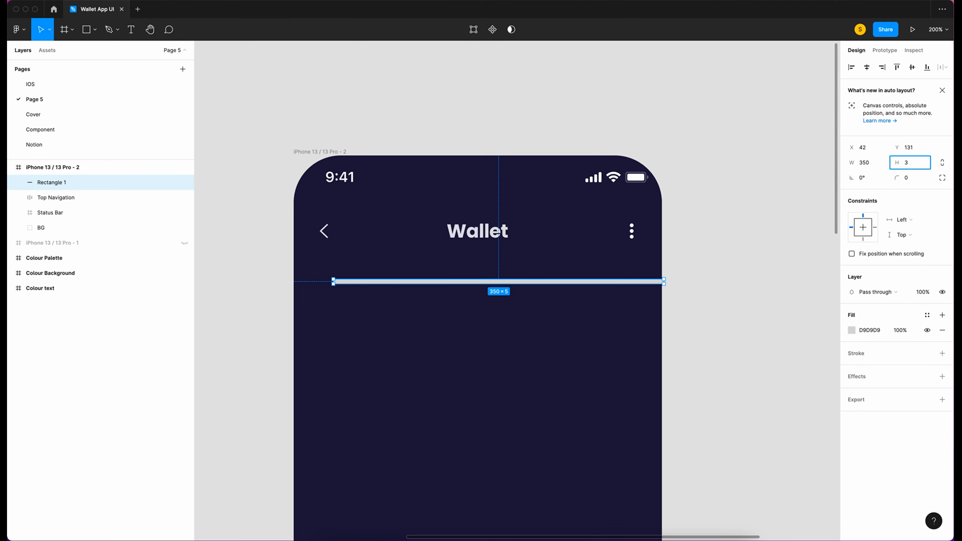
pyautogui.click(912, 177)
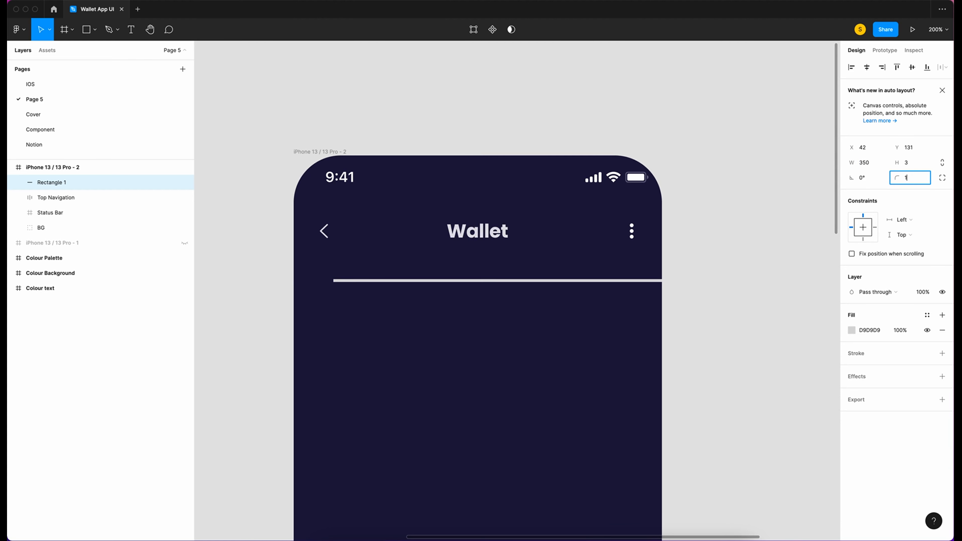
pyautogui.press('Return')
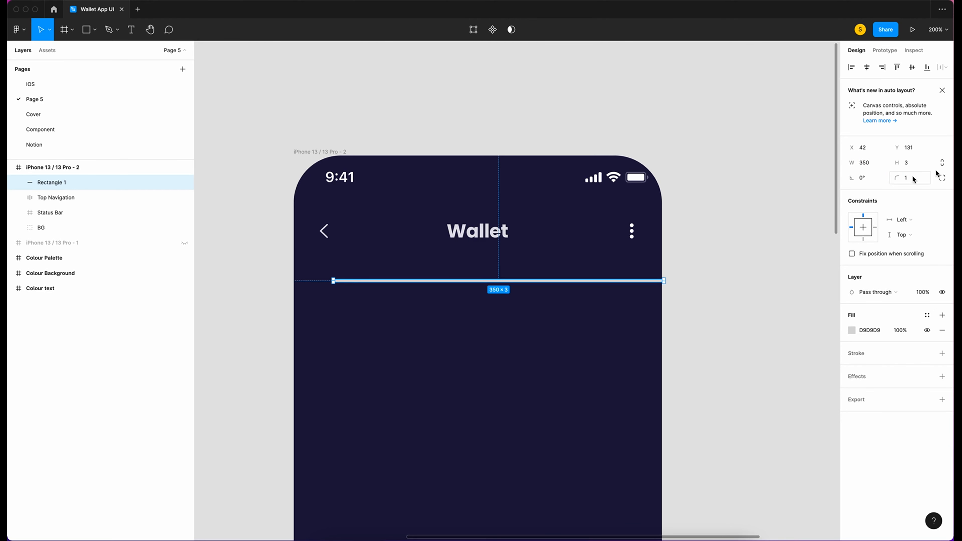
# Centre the thin bar horizontally in the phone frame and set its fill to FFFFFF at 50% opacity
pyautogui.click(867, 67)
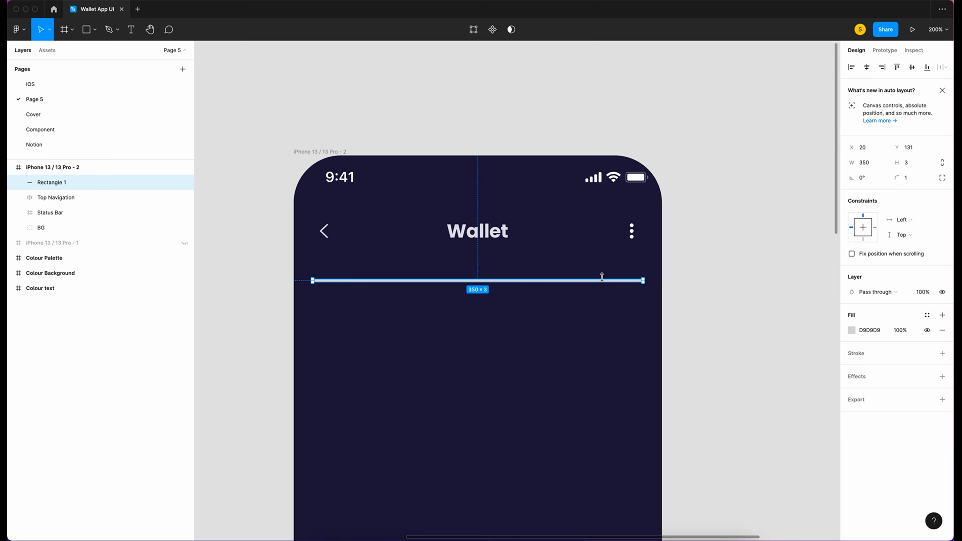
pyautogui.press('alt')
pyautogui.click(852, 330)
pyautogui.moveTo(727, 323); pyautogui.dragTo(709, 260)
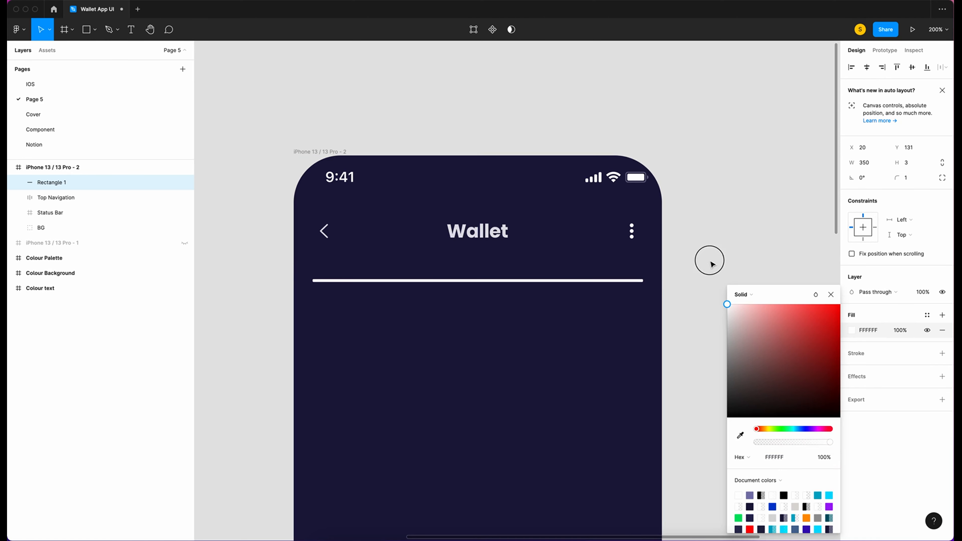
pyautogui.click(907, 332)
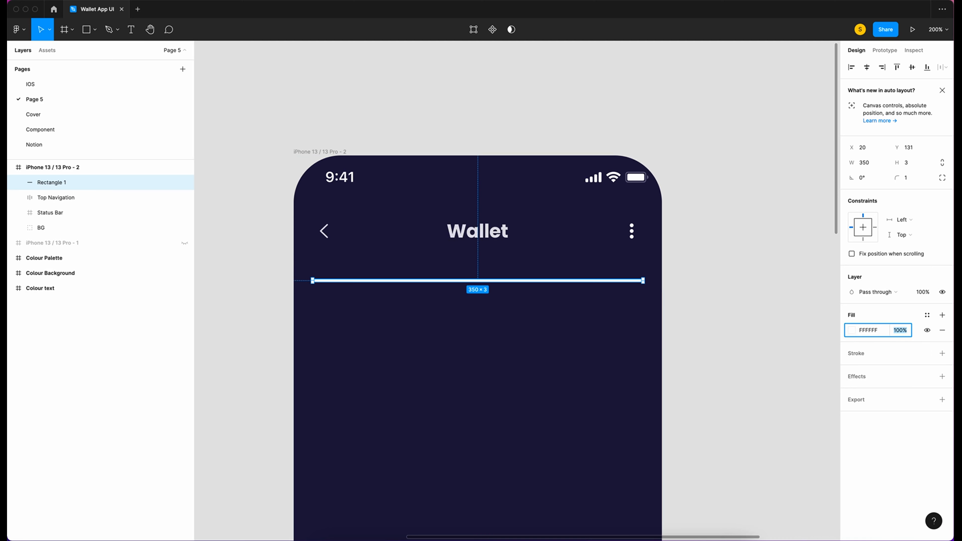
pyautogui.write('50')
pyautogui.press('Return')
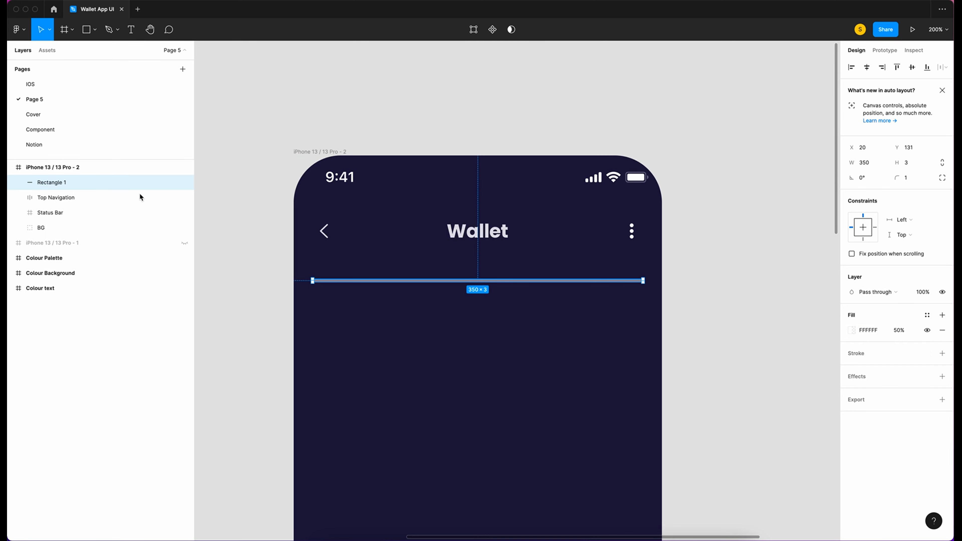
# Rename the thin bar's layer to "Base" and set its fill's blend mode to Overlay
pyautogui.click(62, 183)
pyautogui.doubleClick(63, 184)
pyautogui.write('Base')
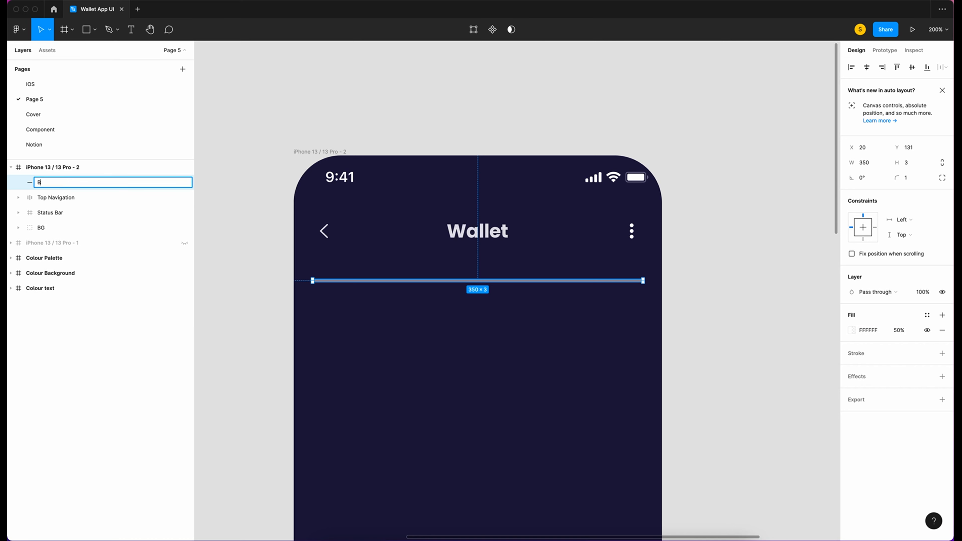
pyautogui.press('Return')
pyautogui.click(852, 331)
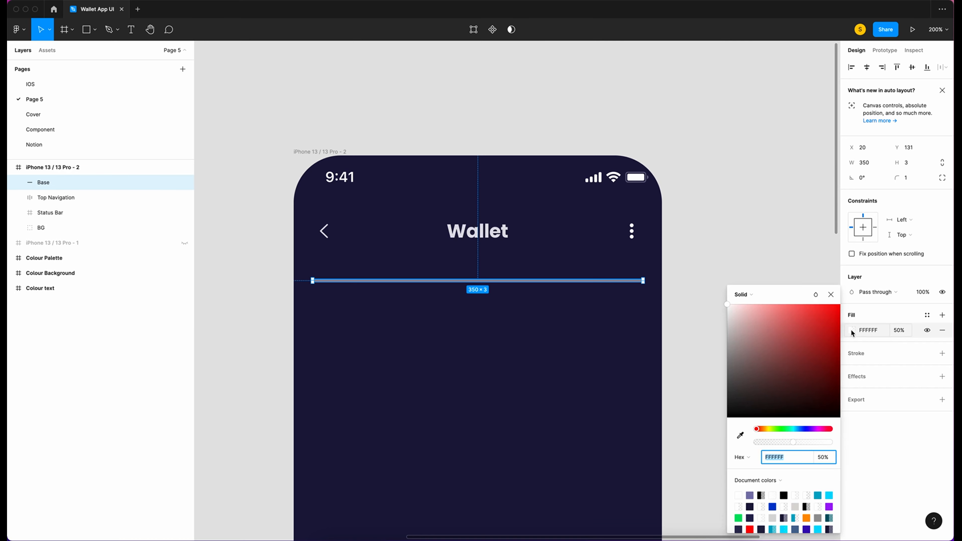
pyautogui.click(817, 295)
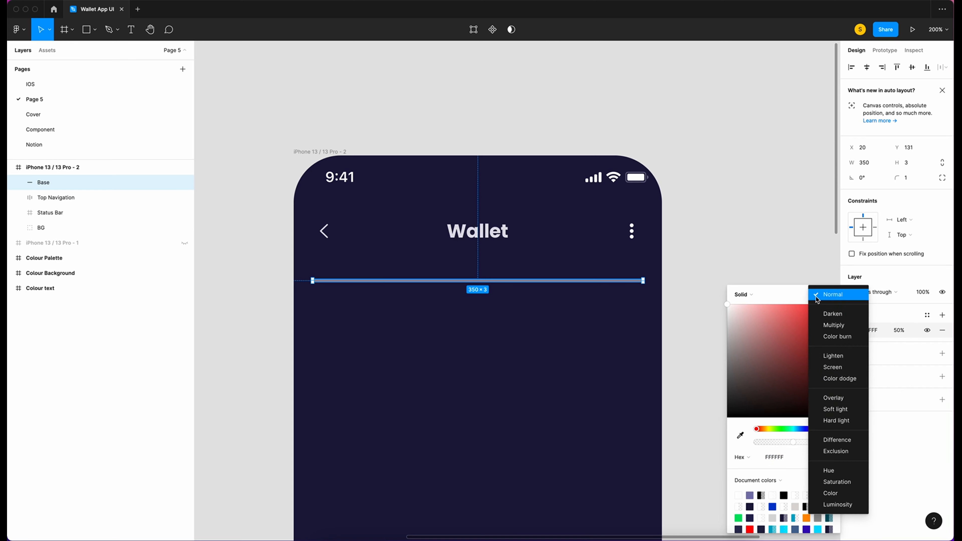
pyautogui.click(845, 399)
pyautogui.click(723, 244)
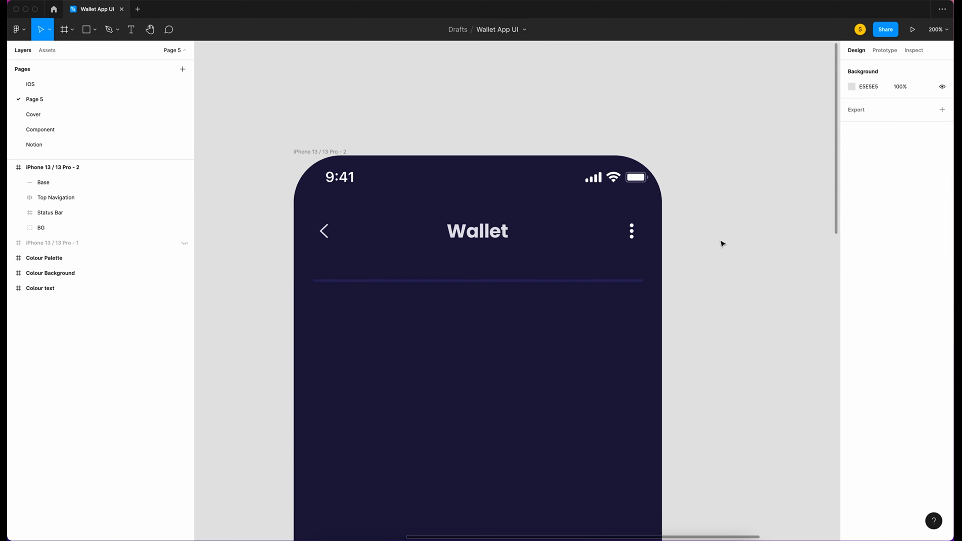
# Duplicate the Base bar in place and rename the copy to "Slide left"
pyautogui.hotkey('ctrl', 'v')
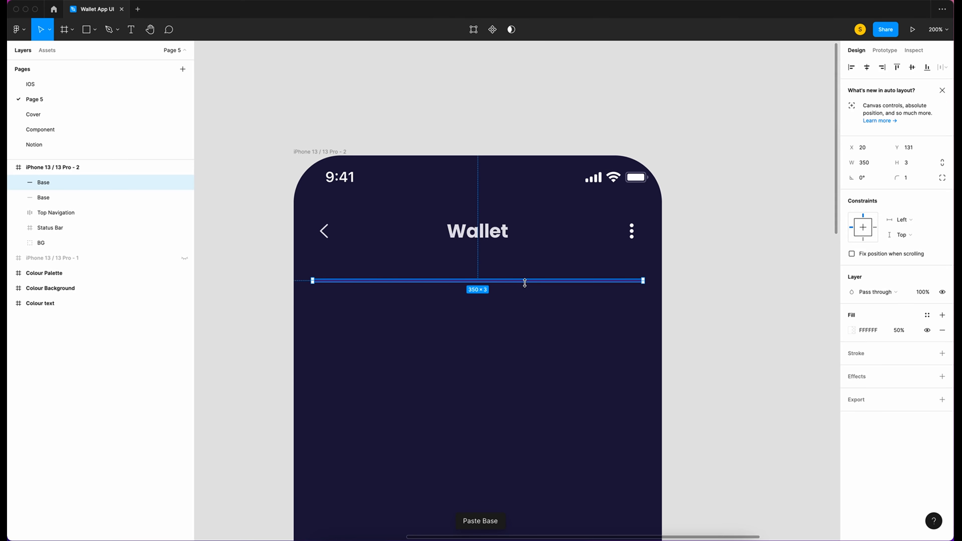
pyautogui.doubleClick(45, 184)
pyautogui.write('Slide left')
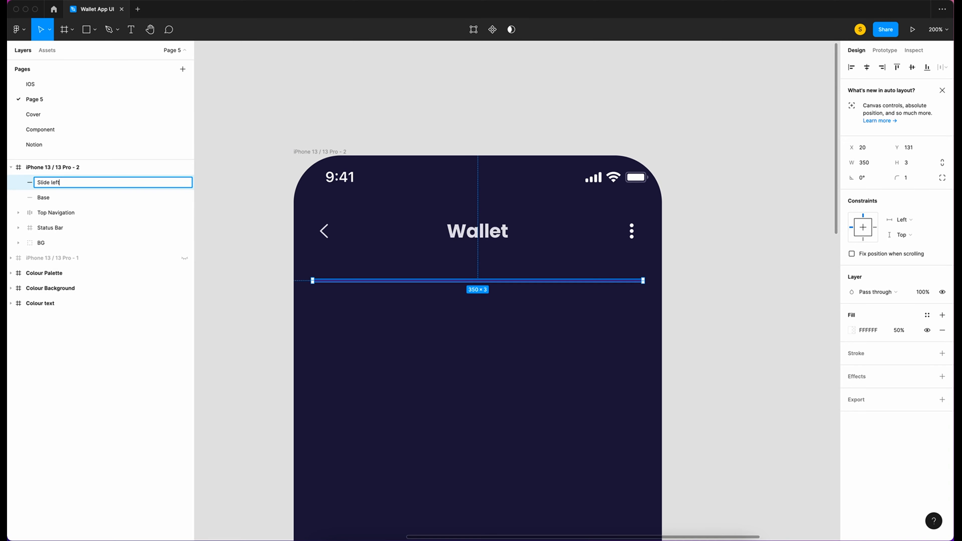
pyautogui.press('Return')
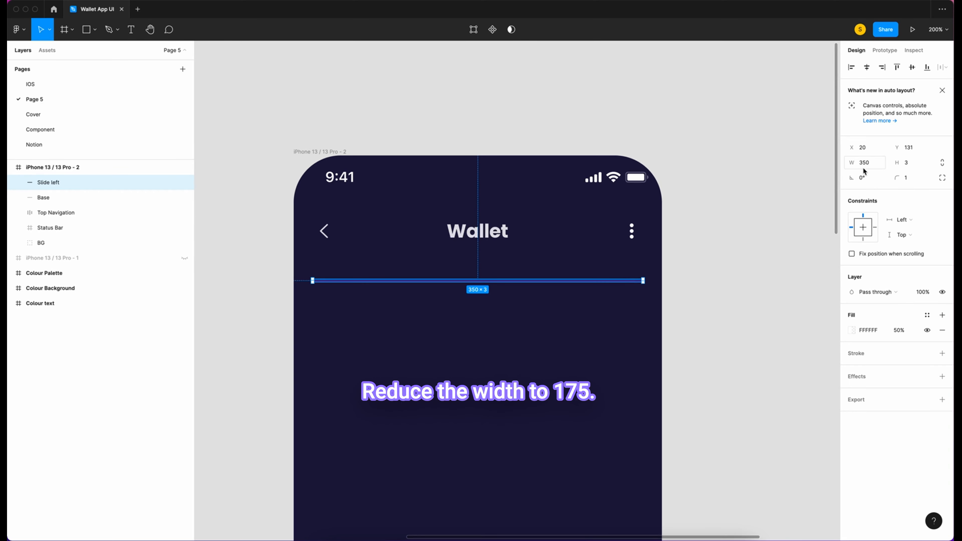
# Set the width of the "Slide left" bar to 175
pyautogui.click(874, 165)
pyautogui.write('175')
pyautogui.press('Return')
# Fill the "Slide left" bar with the teal 0DA6C2 sampled from the Colour Palette frame
pyautogui.scroll(-5, 584, 348)
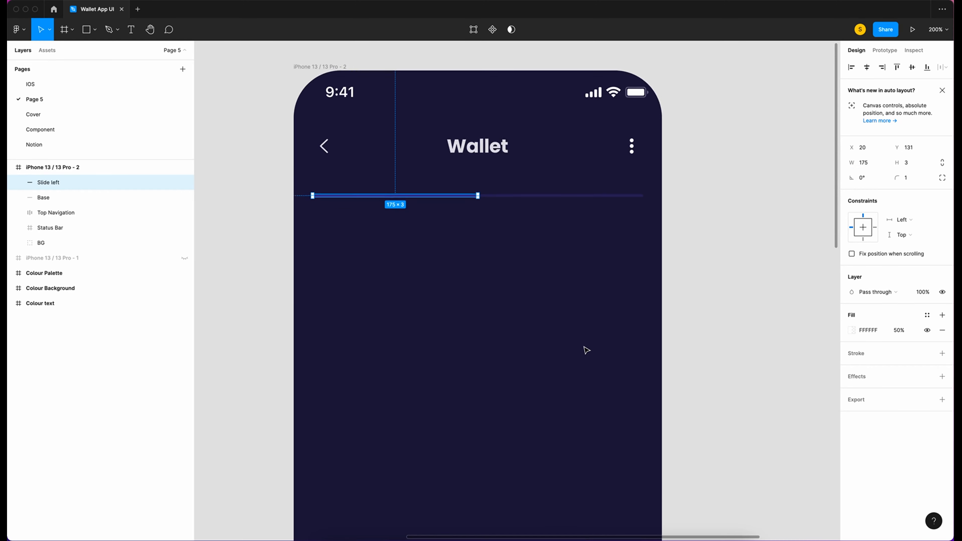
pyautogui.click(853, 330)
pyautogui.scroll(-10, 616, 315)
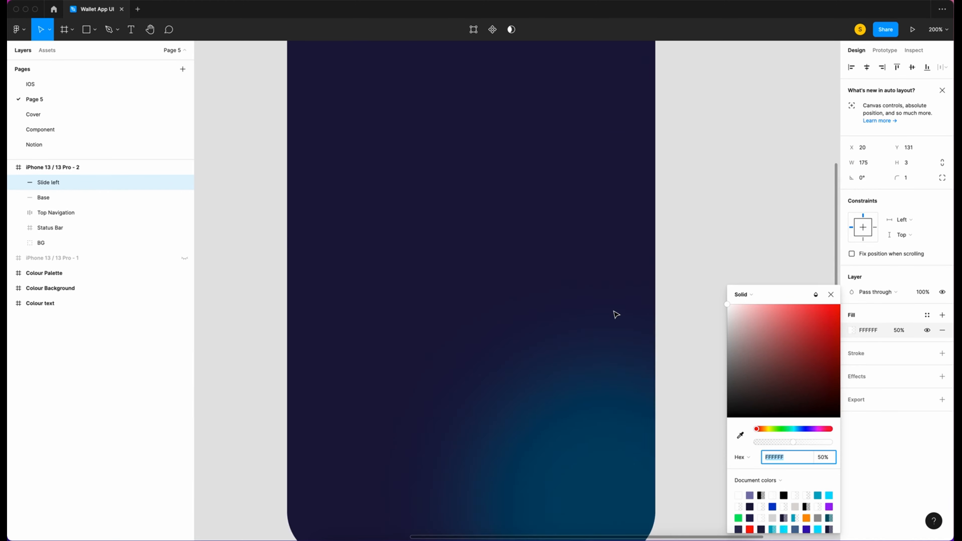
pyautogui.press('i')
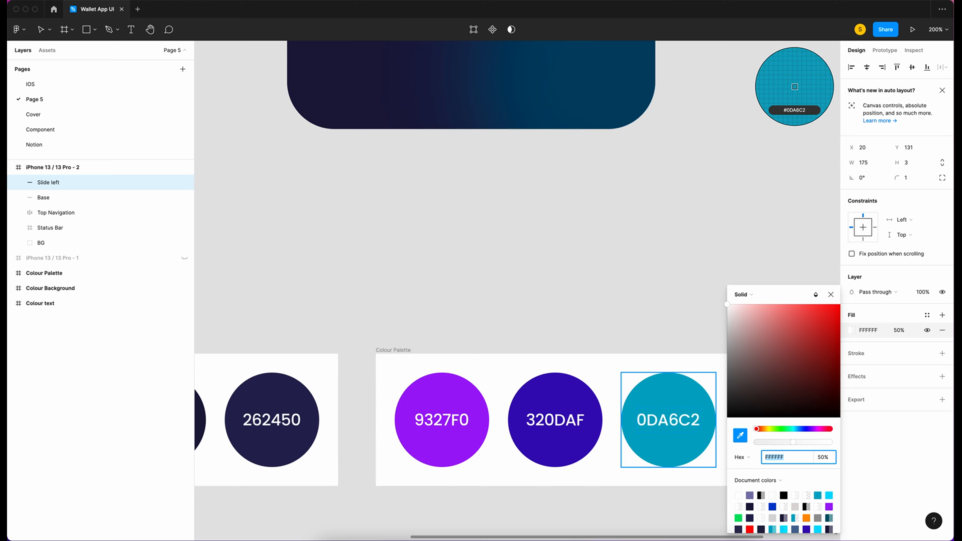
pyautogui.click(679, 400)
# Set the blend mode of the "Slide left" bar's fill to Normal
pyautogui.scroll(10, 572, 215)
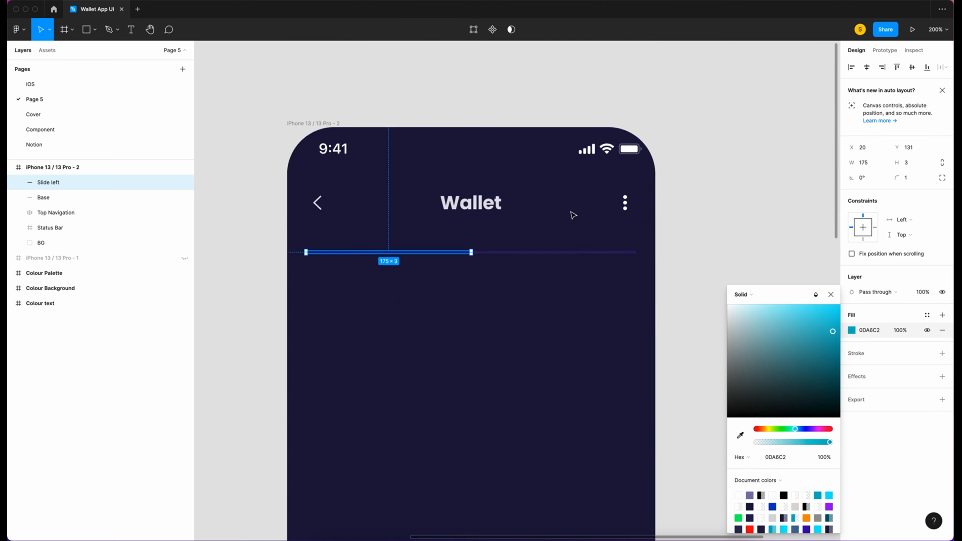
pyautogui.click(817, 295)
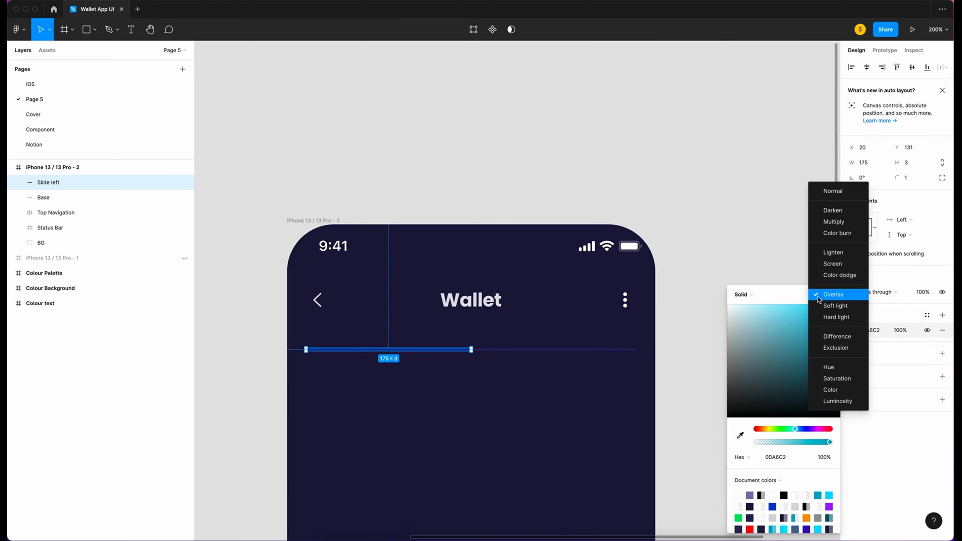
pyautogui.click(835, 191)
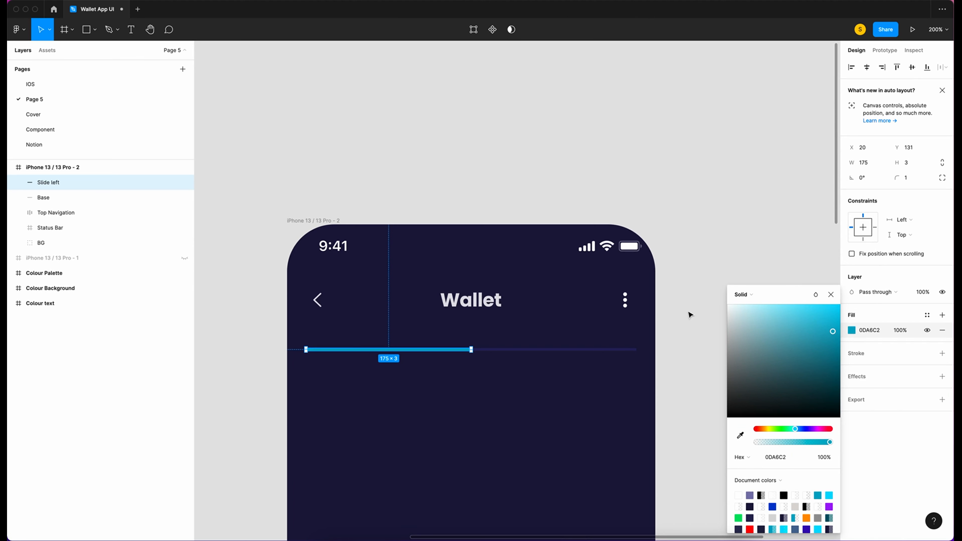
pyautogui.scroll(-2, 701, 326)
pyautogui.click(702, 335)
# Duplicate the "Slide left" bar in place and rename the lower of the two layers to "Glow"
pyautogui.click(69, 183)
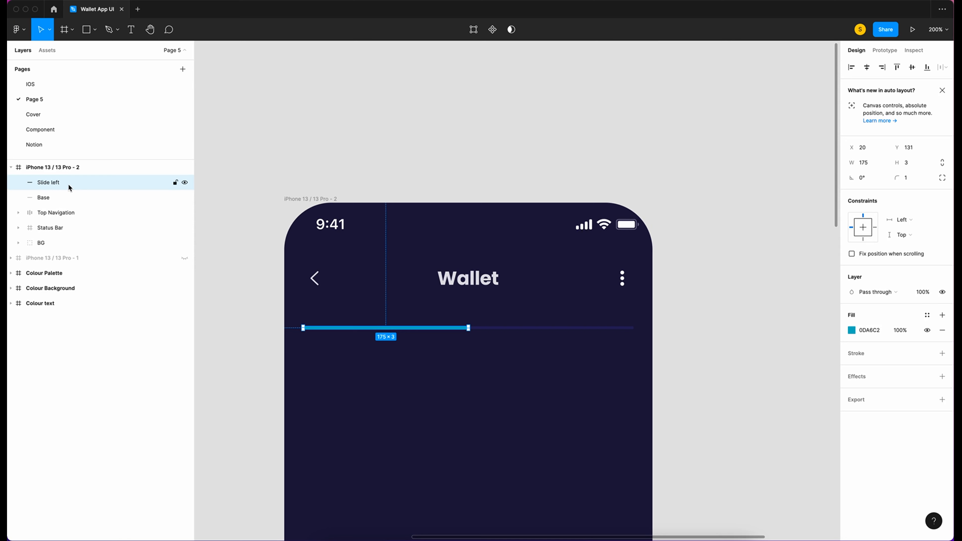
pyautogui.press('super+v')
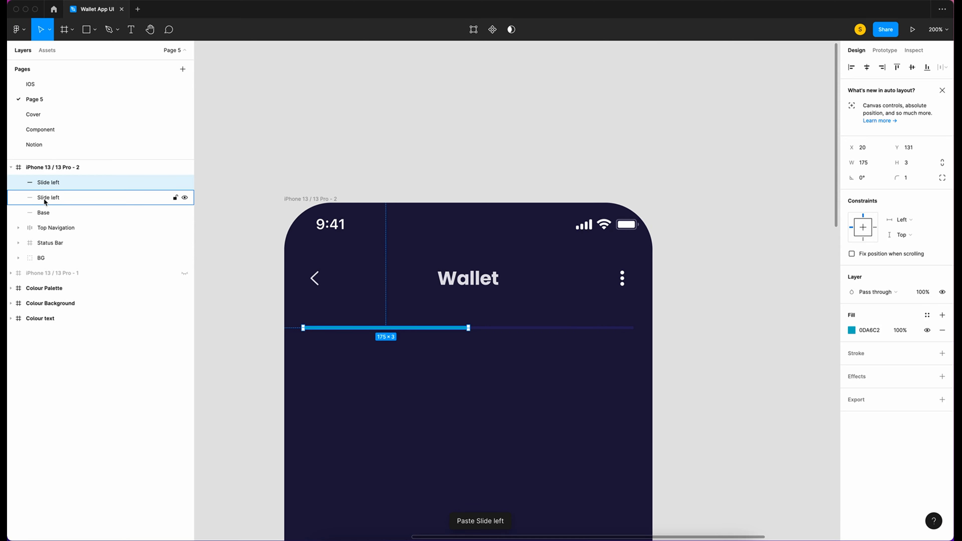
pyautogui.click(54, 200)
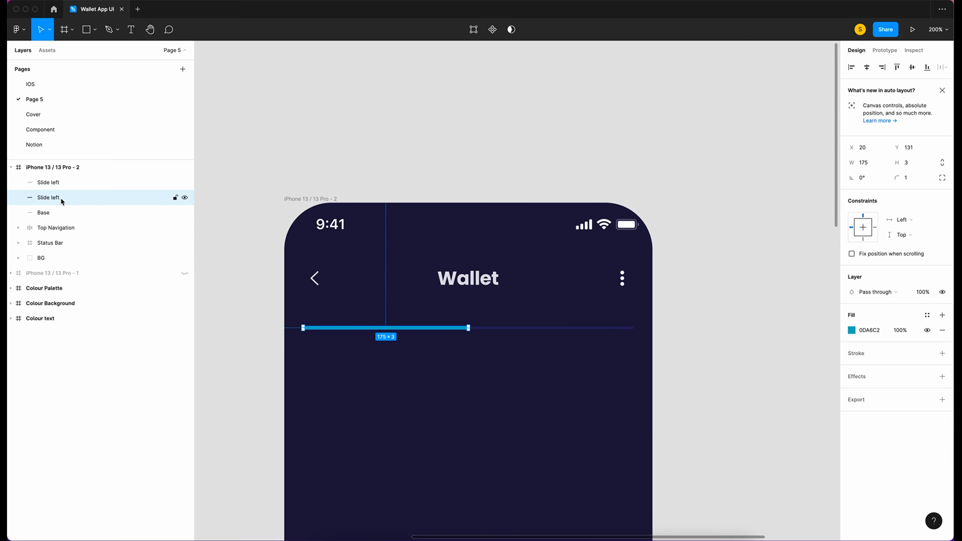
pyautogui.doubleClick(61, 199)
pyautogui.write('Glow')
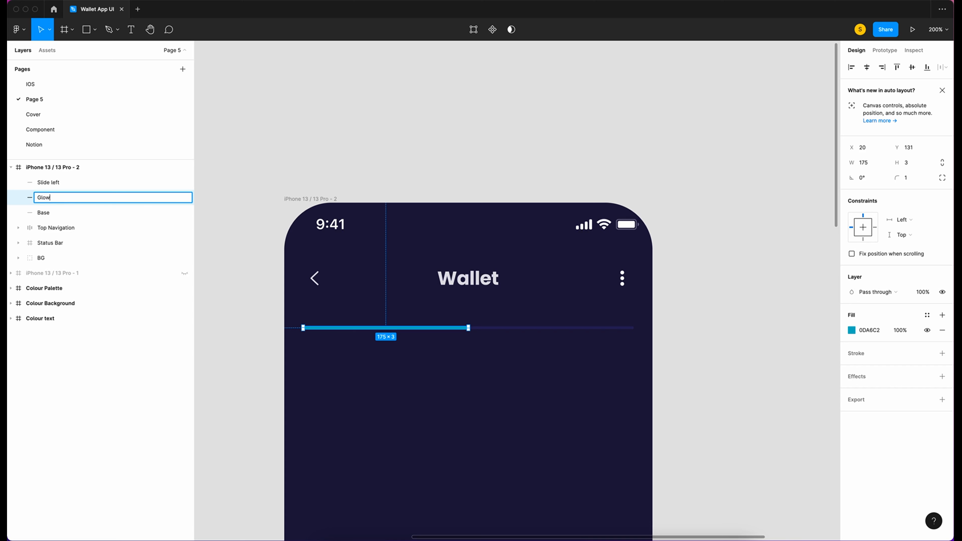
pyautogui.press('Return')
# Set the Glow bar's fill opacity to 60%
pyautogui.click(905, 332)
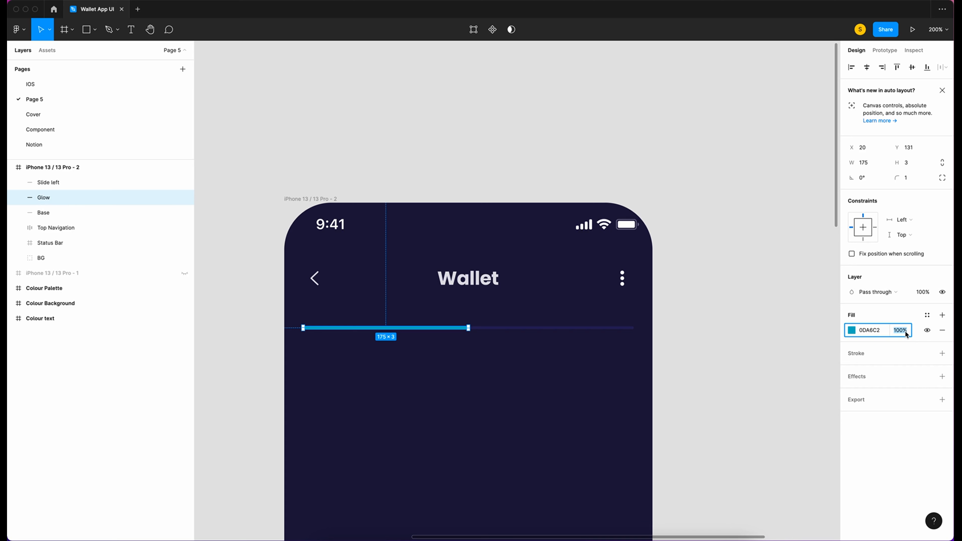
pyautogui.write('60')
pyautogui.press('Return')
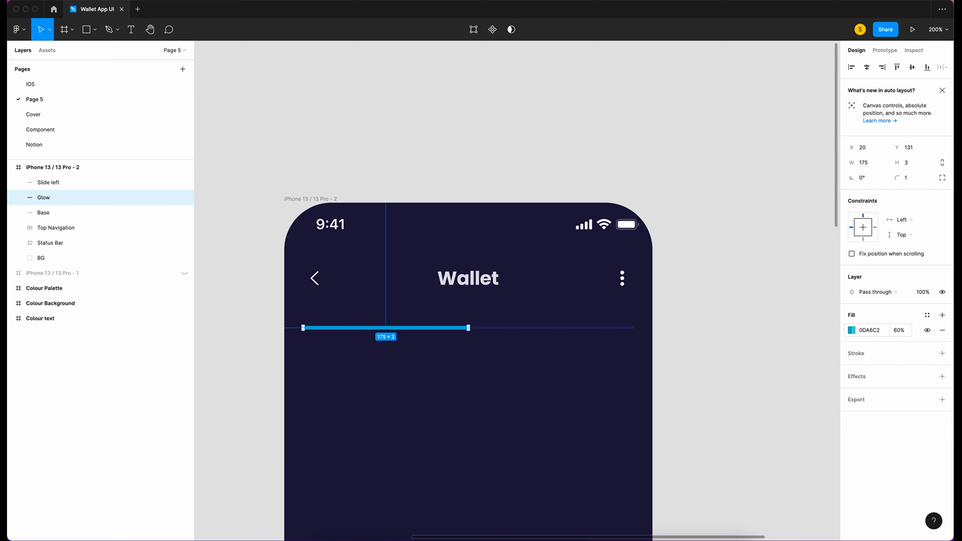
# Add a Layer blur effect of 10 to the Glow bar
pyautogui.click(860, 378)
pyautogui.click(871, 392)
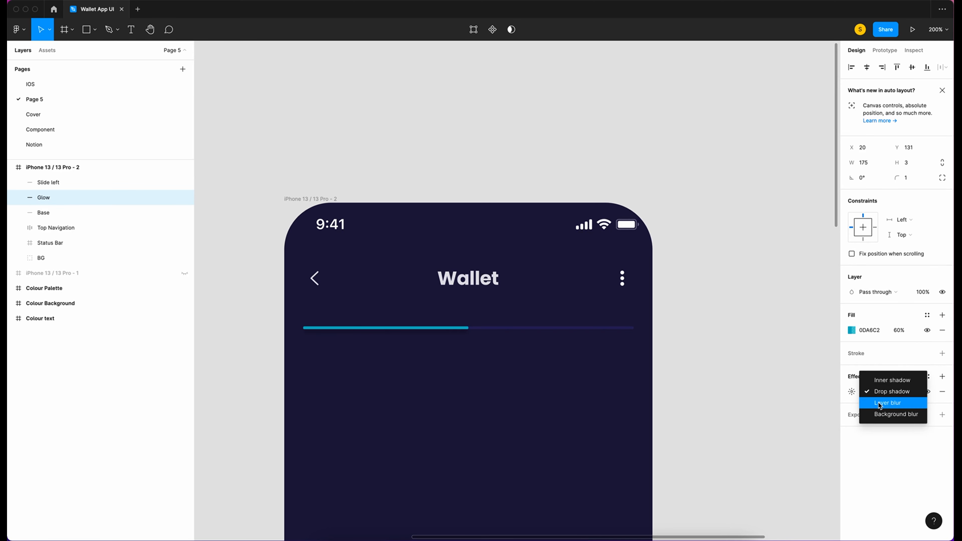
pyautogui.click(875, 402)
pyautogui.click(853, 393)
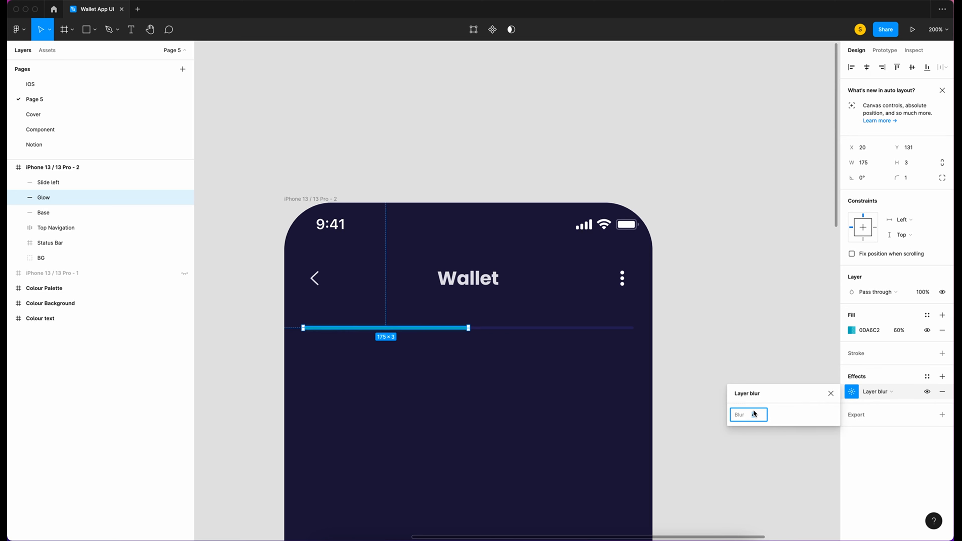
pyautogui.write('10')
pyautogui.press('Return')
# Group the "Slide left" and Glow layers and name the group "Slide Left"
pyautogui.click(53, 182)
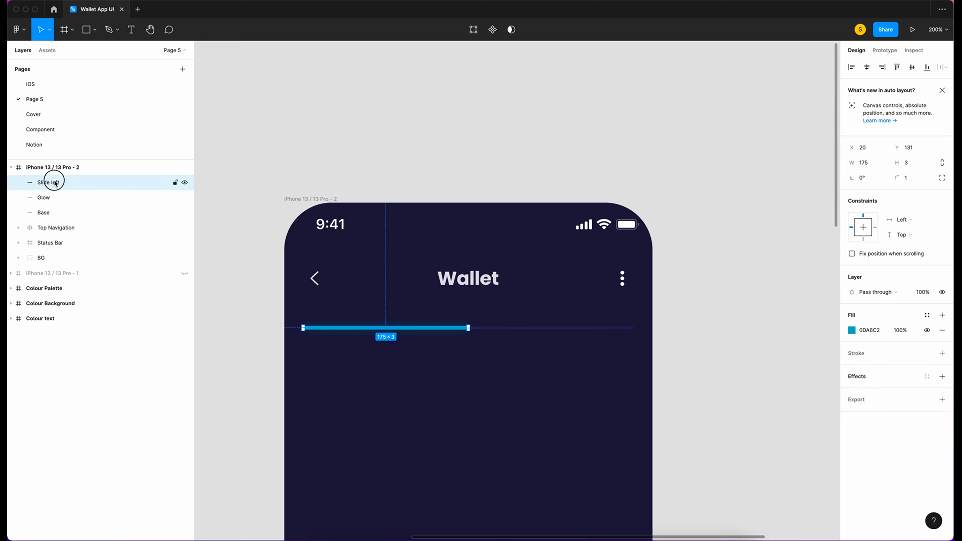
pyautogui.keyDown('shift'); pyautogui.click(50, 198); pyautogui.keyUp('shift')
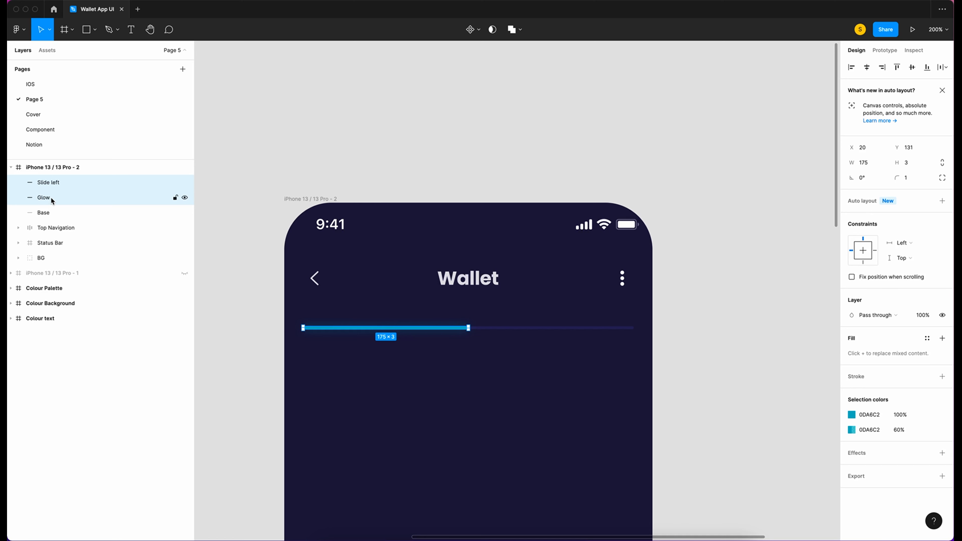
pyautogui.press('super+g')
pyautogui.click(49, 183)
pyautogui.doubleClick(49, 183)
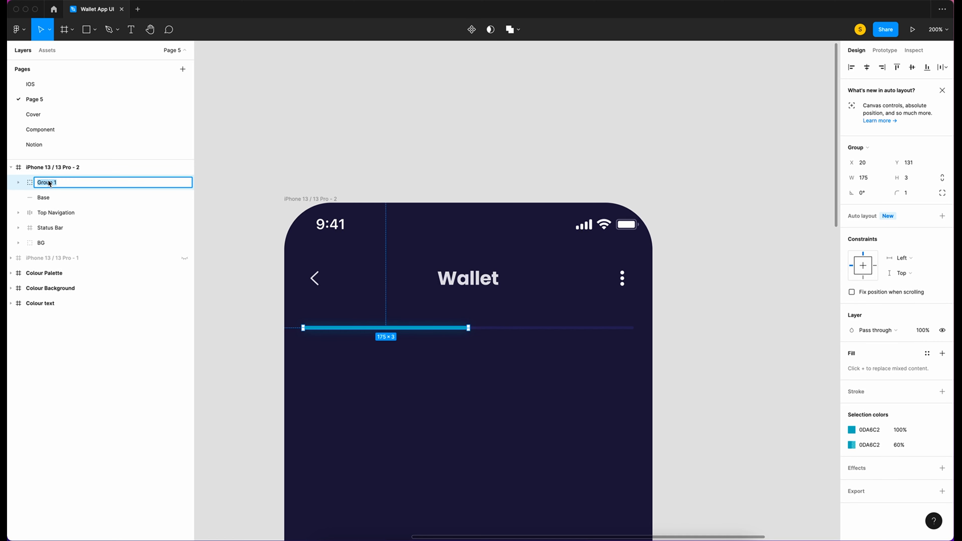
pyautogui.write('Slide Left')
pyautogui.press('Return')
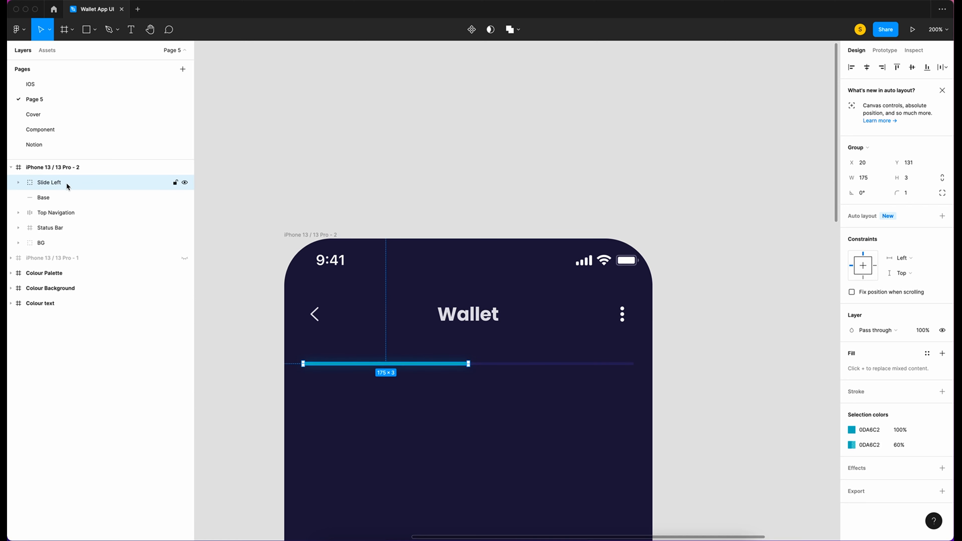
# Group the "Slide Left" group with the Base bar and name the new group "Cards/Account"
pyautogui.keyDown('shift'); pyautogui.click(58, 198); pyautogui.keyUp('shift')
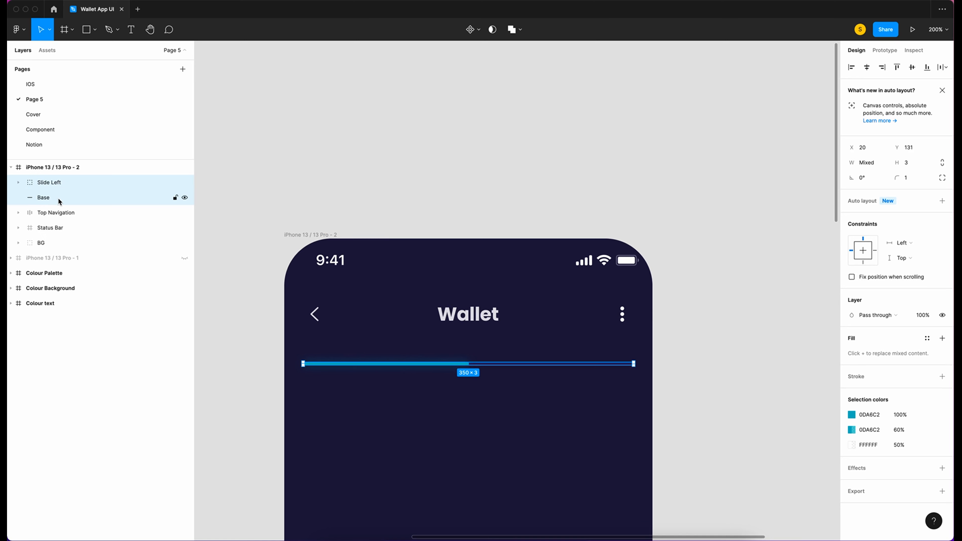
pyautogui.press('super+g')
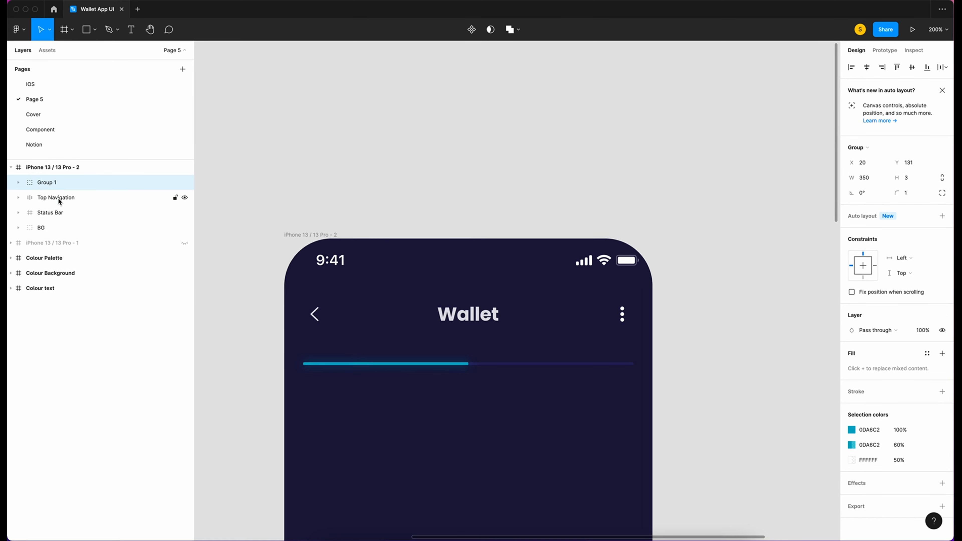
pyautogui.doubleClick(54, 185)
pyautogui.write('C')
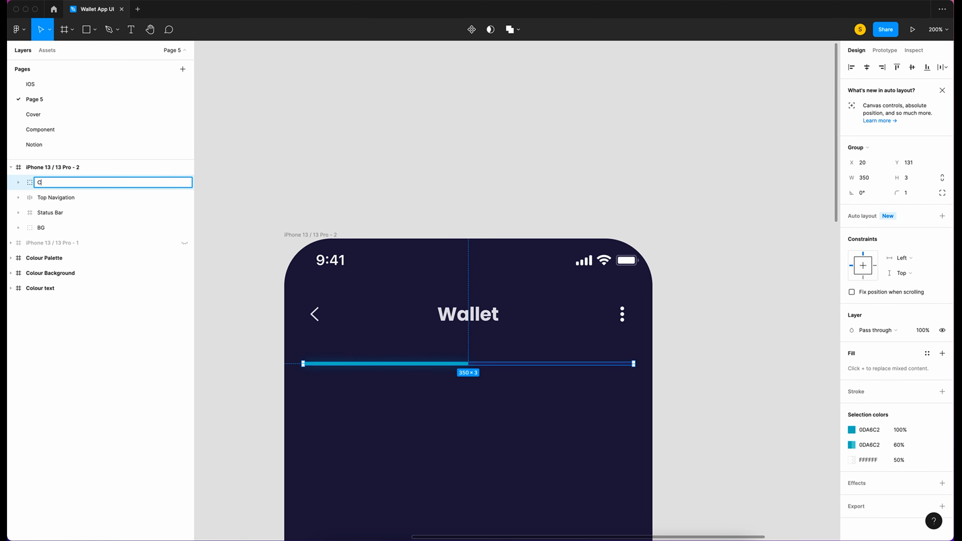
pyautogui.write('ard1 Account')
pyautogui.press('Return')
pyautogui.doubleClick(57, 183)
pyautogui.click(53, 184)
pyautogui.press('BackSpace')
pyautogui.press('BackSpace')
pyautogui.write('/Account')
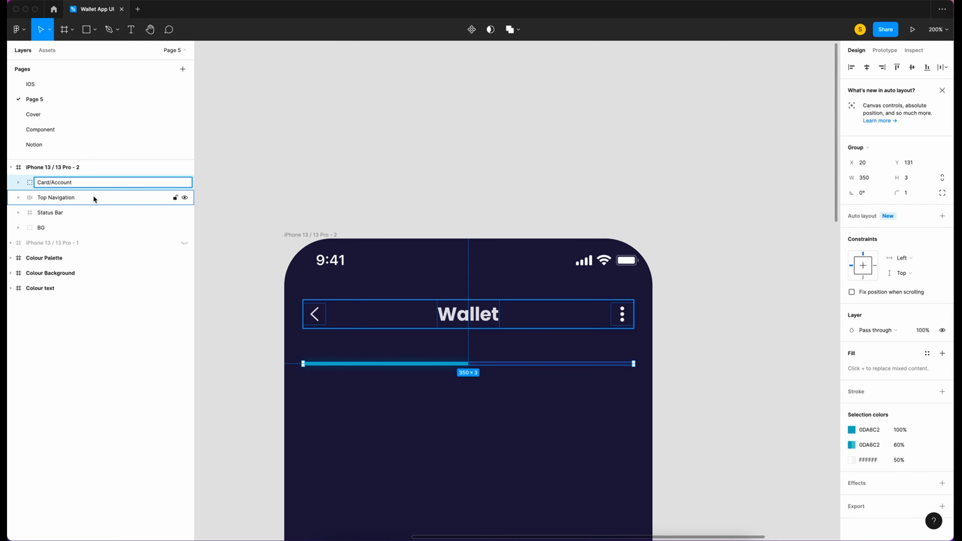
pyautogui.press('Left')
pyautogui.write('s')
pyautogui.click(357, 139)
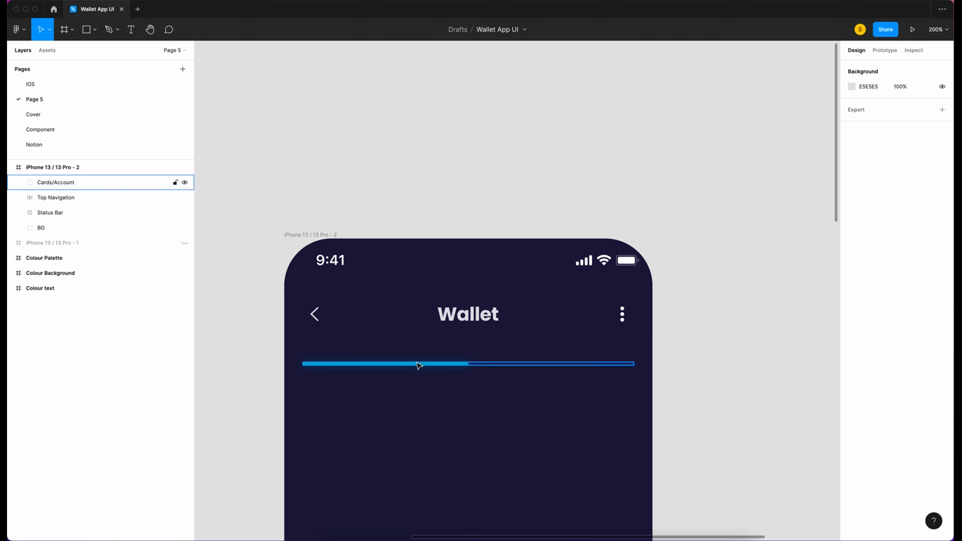
# Add a "Cards" text label above the tab slider and set its text box to auto width
pyautogui.press('t')
pyautogui.moveTo(369, 346); pyautogui.dragTo(523, 368)
pyautogui.write('Card')
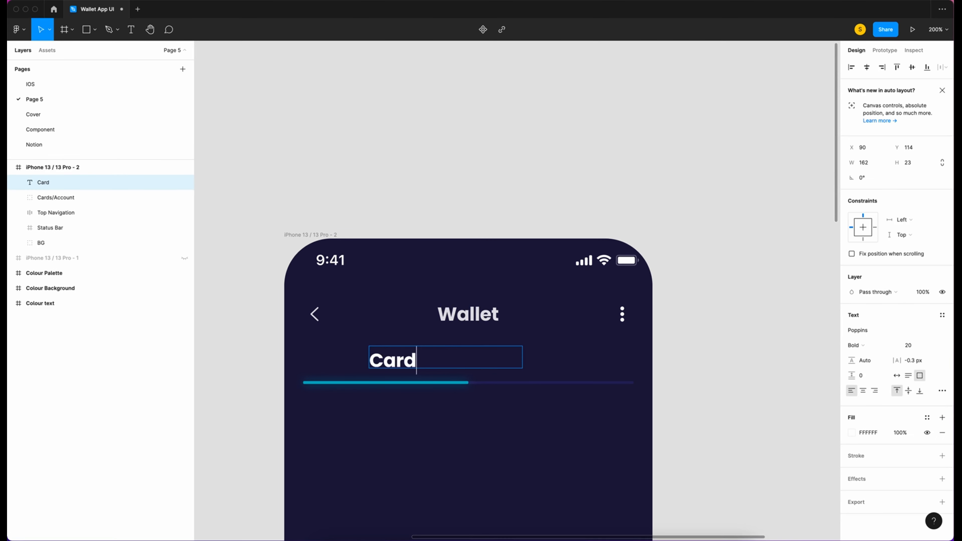
pyautogui.write('s')
pyautogui.press('super+a')
pyautogui.click(898, 375)
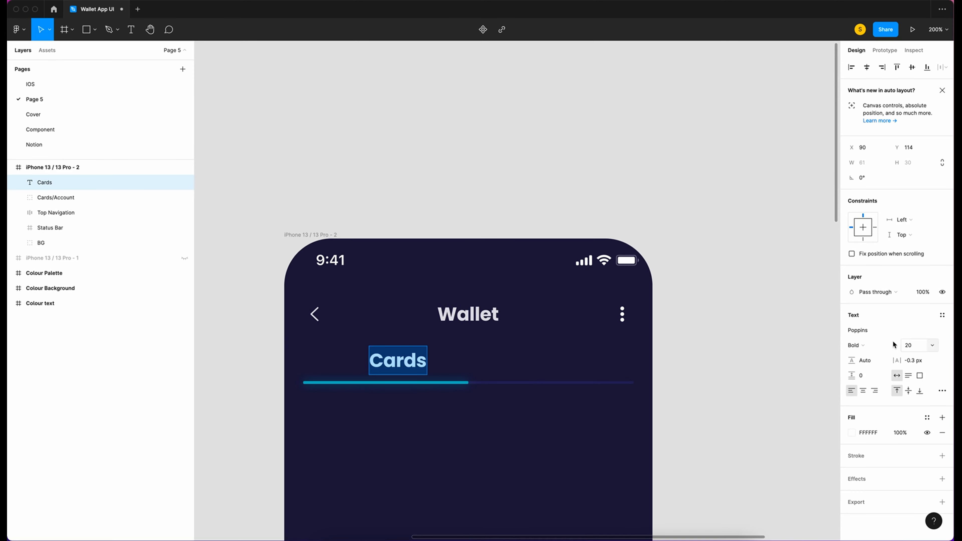
# Set the "Cards" label to Medium weight and font size 15
pyautogui.click(862, 347)
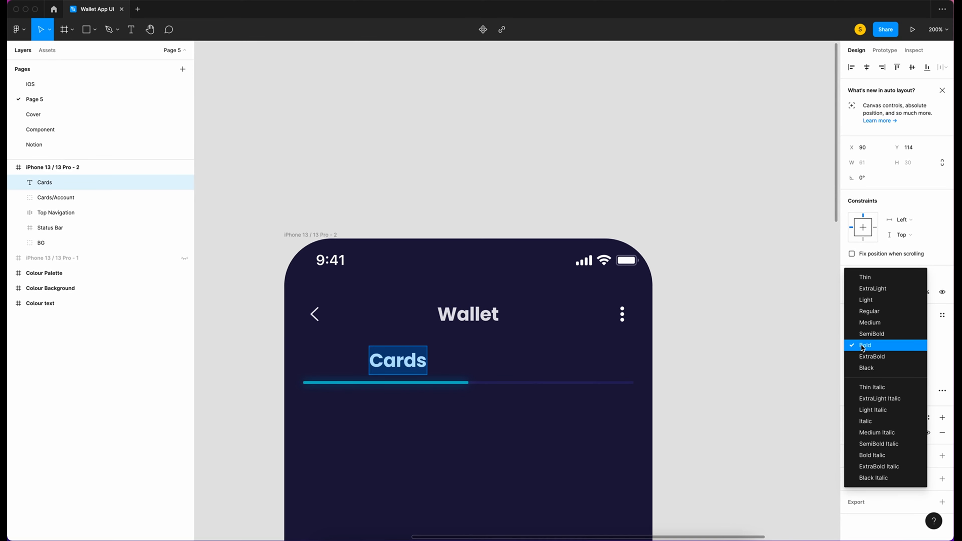
pyautogui.click(870, 323)
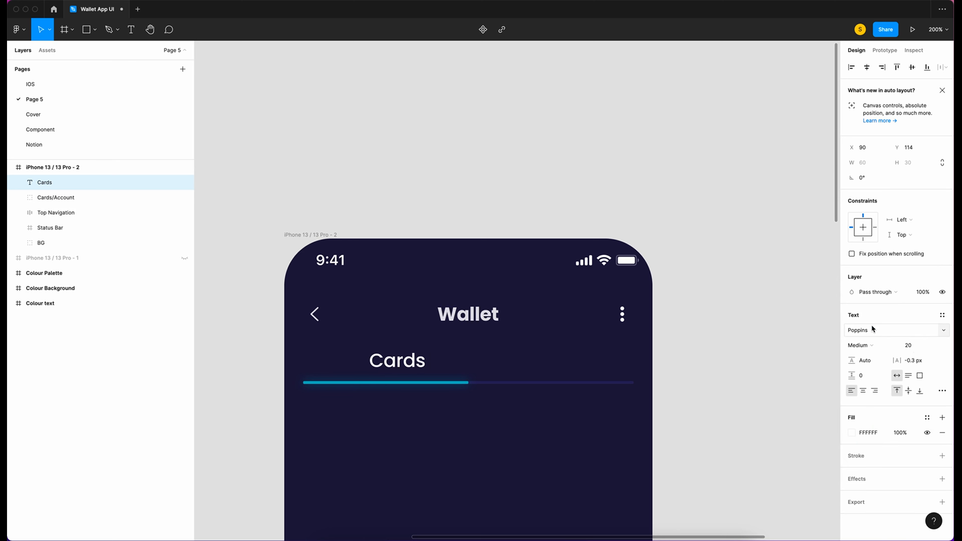
pyautogui.click(913, 347)
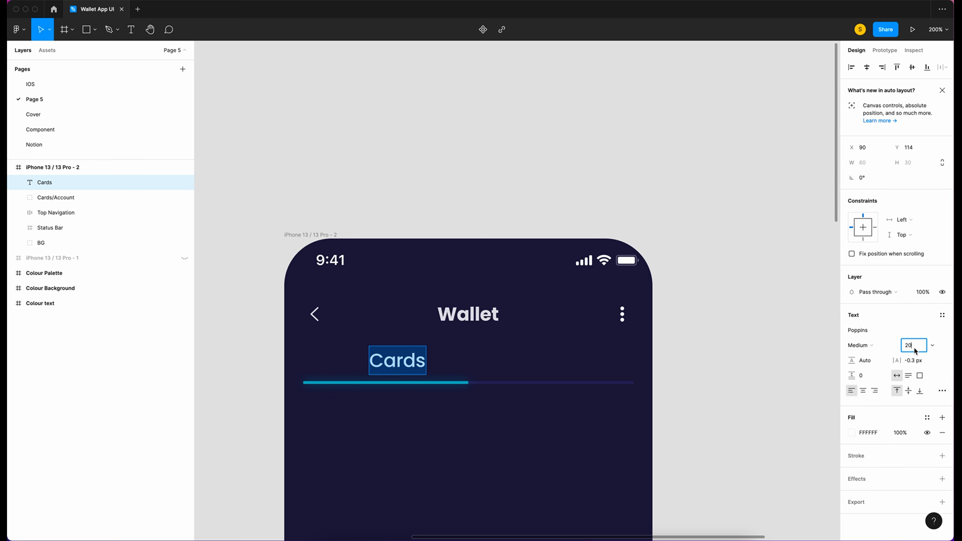
pyautogui.press('BackSpace')
pyautogui.press('BackSpace')
pyautogui.write('1')
# Set the "Cards" label's fill opacity to 87%
pyautogui.click(909, 435)
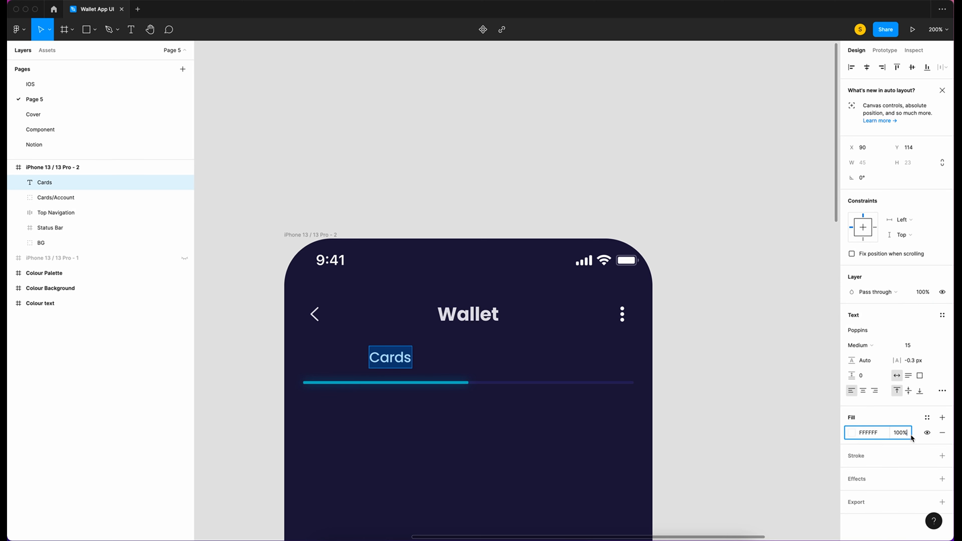
pyautogui.write('87')
pyautogui.press('Return')
# Duplicate the "Cards" label to its right and change the copy's text to "Account"
pyautogui.moveTo(405, 357); pyautogui.dragTo(490, 357)
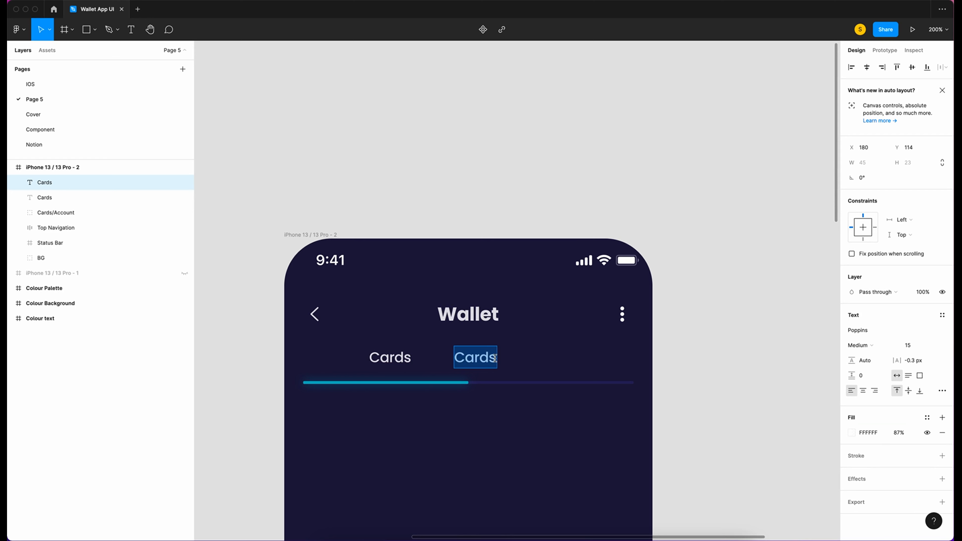
pyautogui.write('Account')
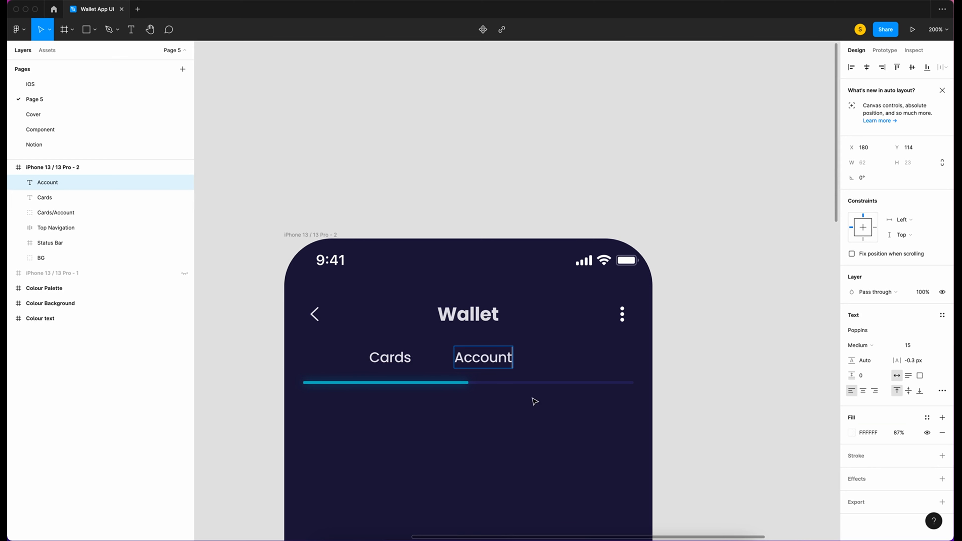
# Recolour the "Account" label with the 7B78AA swatch sampled from the Colour text palette
pyautogui.moveTo(511, 357); pyautogui.dragTo(449, 357)
pyautogui.press('super+minus')
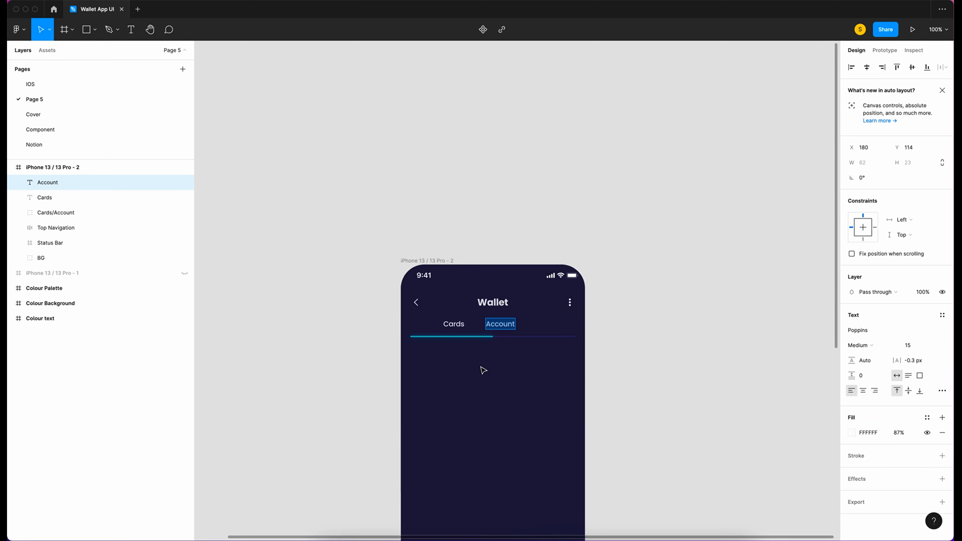
pyautogui.scroll(-10, 481, 368)
pyautogui.scroll(-4, 482, 370)
pyautogui.hscroll(-5, 483, 370)
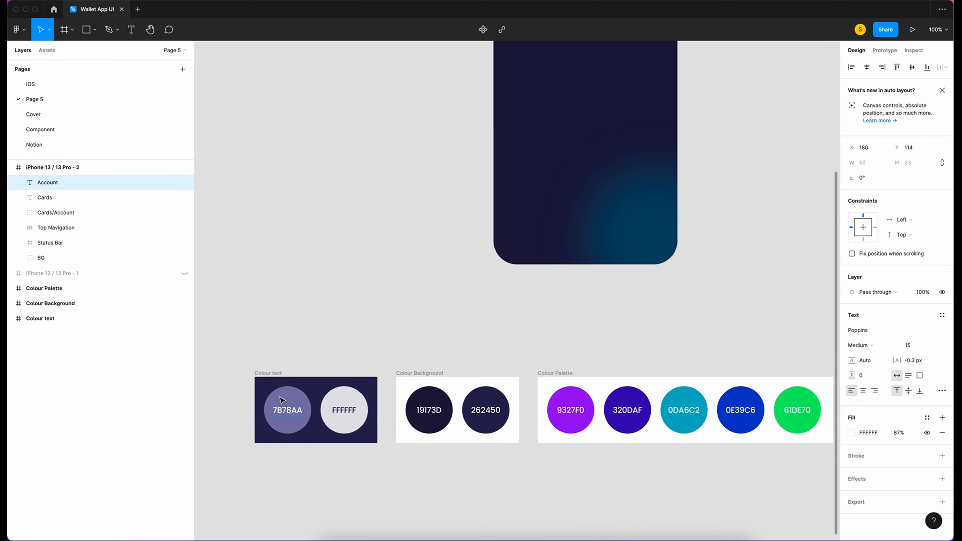
pyautogui.hotkey('ctrl', 'c')
pyautogui.click(295, 399)
pyautogui.scroll(12, 387, 340)
pyautogui.hscroll(5, 386, 340)
pyautogui.press('super+equal')
pyautogui.hscroll(-4, 387, 340)
pyautogui.click(386, 339)
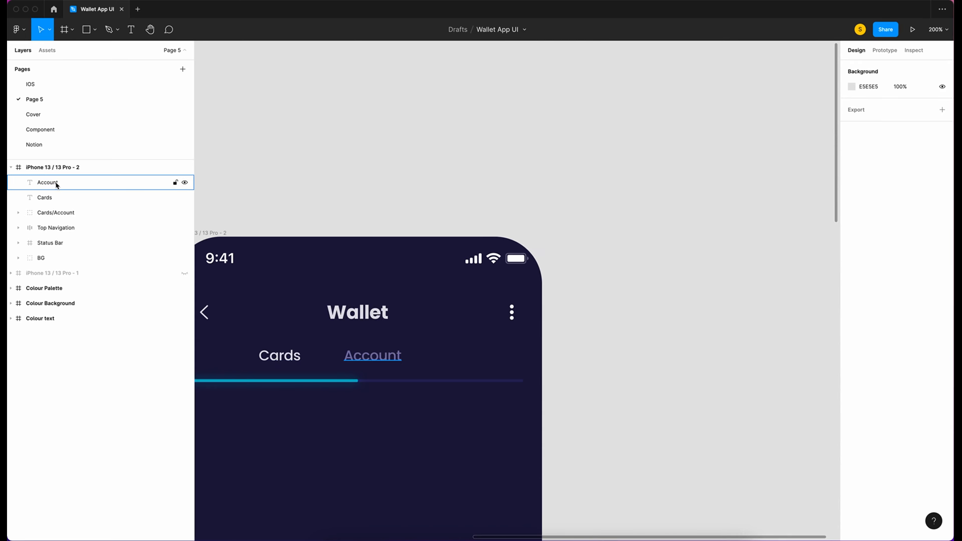
# Combine the Cards and Account labels in a horizontal auto layout with 100 spacing between items
pyautogui.click(55, 184)
pyautogui.keyDown('shift'); pyautogui.click(53, 198); pyautogui.keyUp('shift')
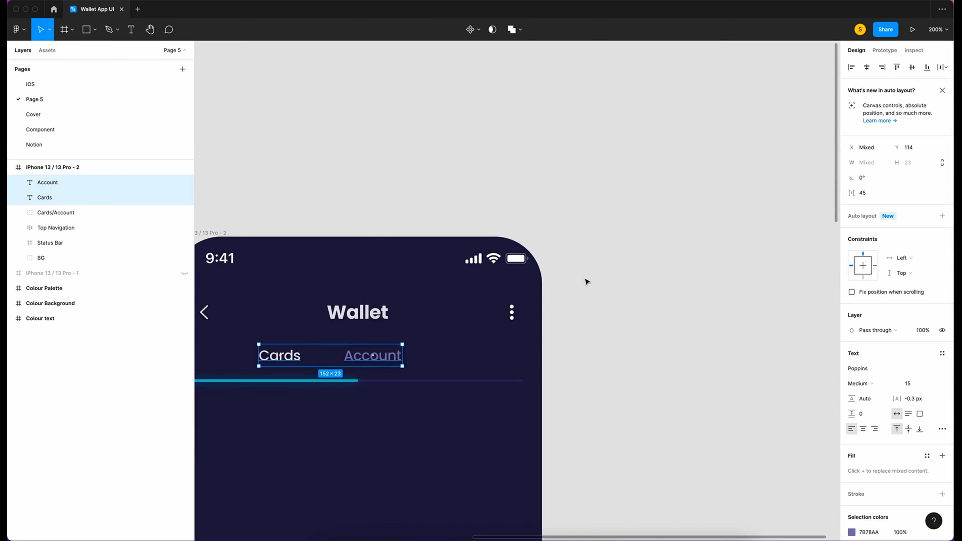
pyautogui.hscroll(-3, 585, 281)
pyautogui.hotkey('shift', 'a')
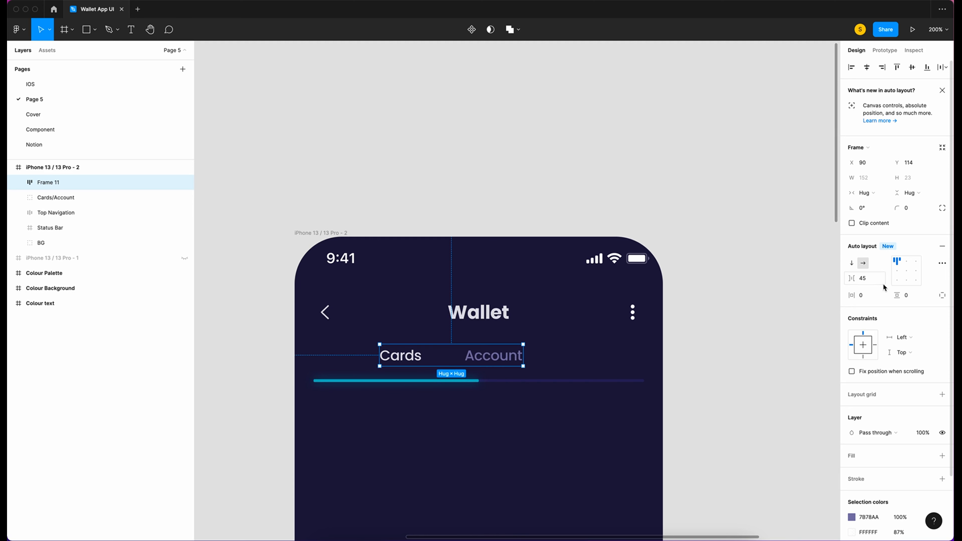
pyautogui.click(873, 283)
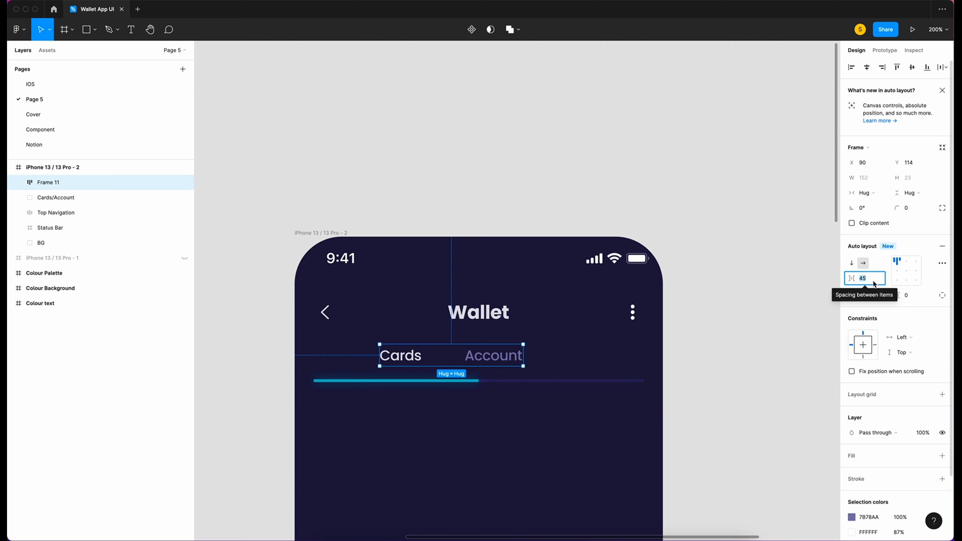
pyautogui.write('100')
pyautogui.press('Return')
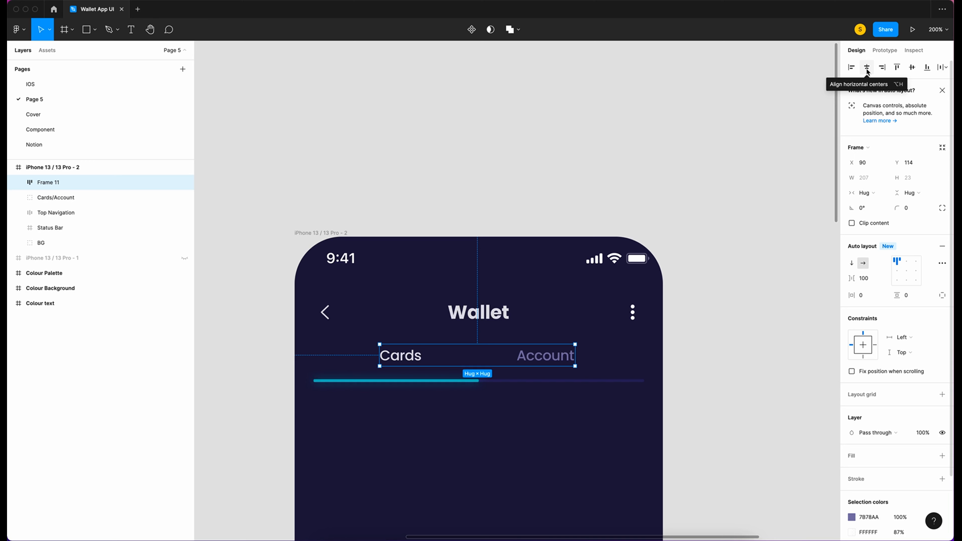
# Centre the labels frame horizontally on the screen and move it into the Cards/Account group
pyautogui.click(867, 68)
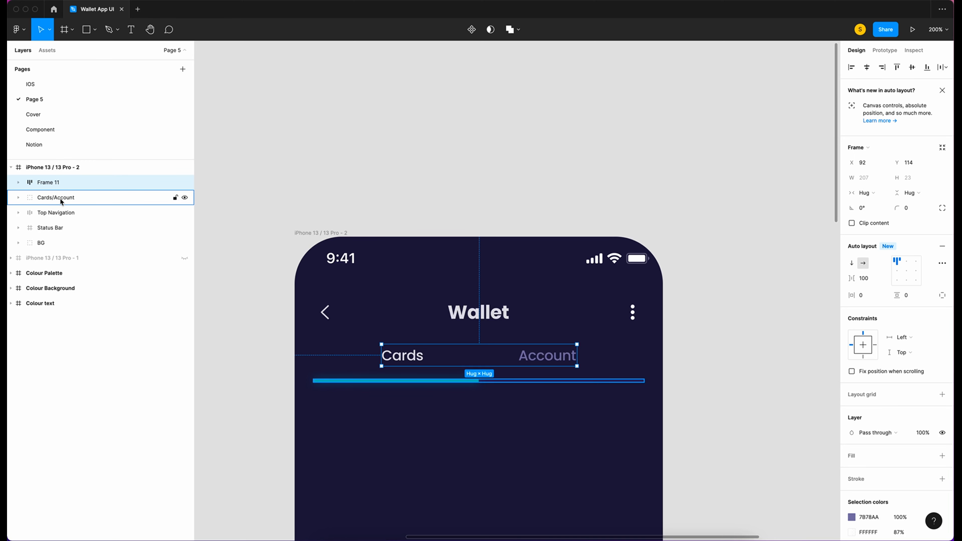
pyautogui.click(61, 199)
pyautogui.click(56, 185)
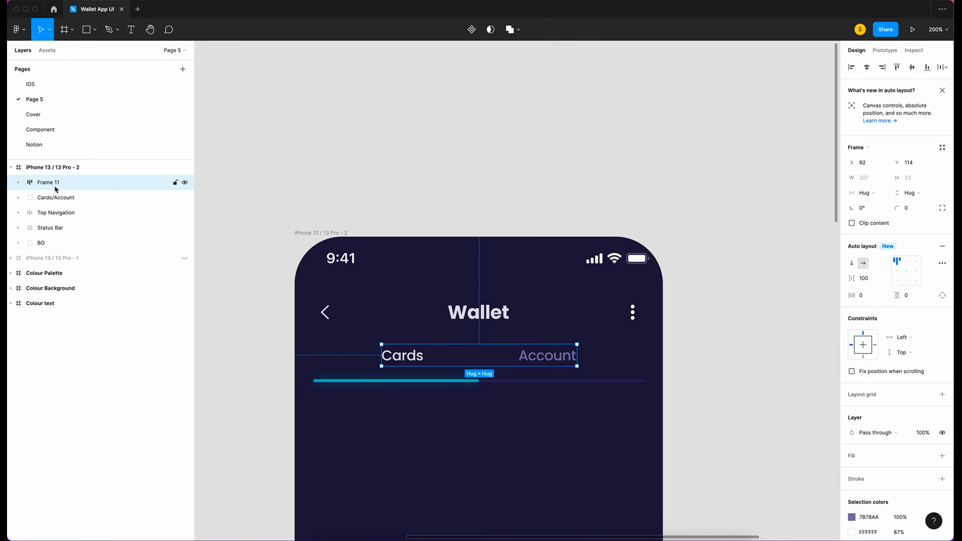
pyautogui.moveTo(48, 182)
pyautogui.mouseDown()
pyautogui.moveTo(65, 196)
pyautogui.moveTo(47, 192)
pyautogui.mouseUp()
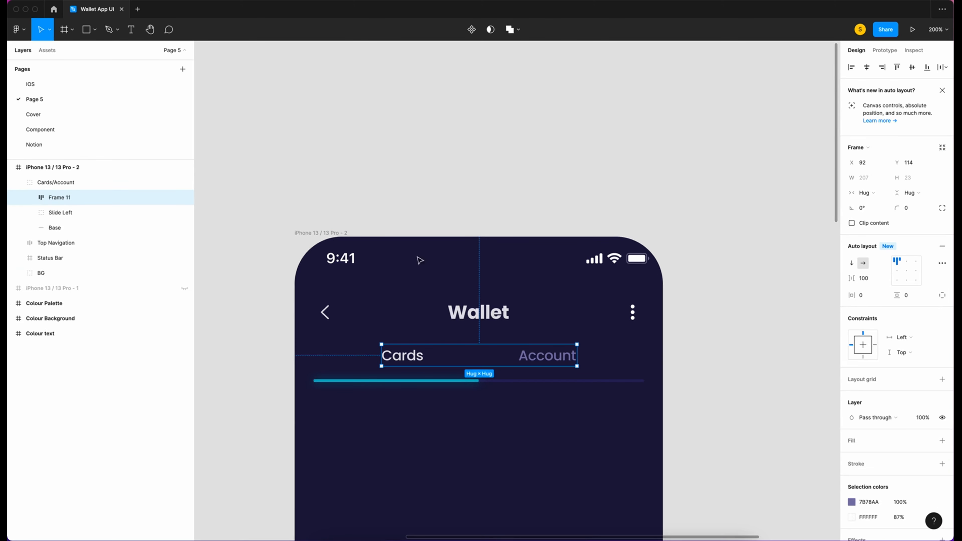
# Nudge the labels frame down to Y 118 so it sits 10 px above the slider bar
pyautogui.press('alt')
pyautogui.press('Down')
pyautogui.press('Down')
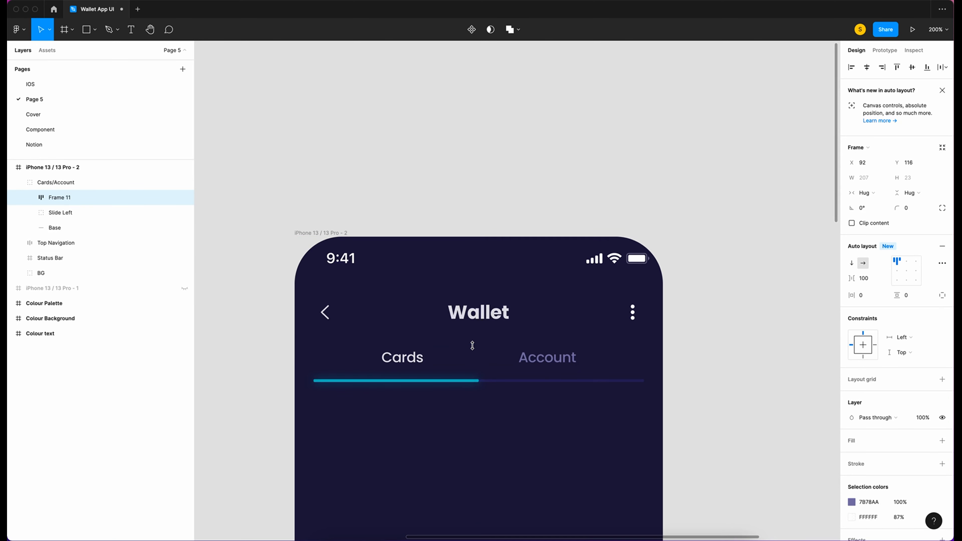
pyautogui.hscroll(1, 472, 345)
pyautogui.press('alt')
pyautogui.press('Down')
pyautogui.press('Down')
pyautogui.press('alt')
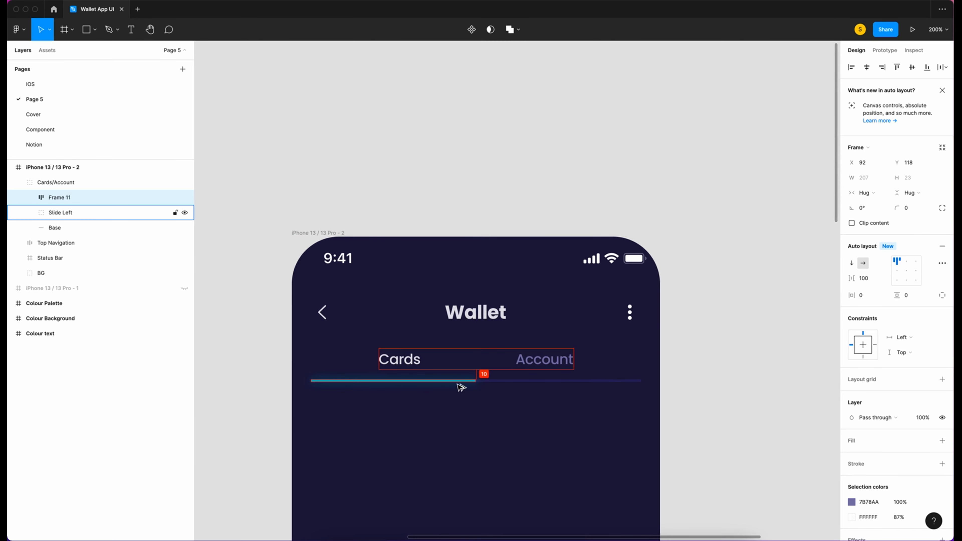
pyautogui.click(634, 442)
# Move the Cards/Account group down to Y 125, leaving a 30 px gap below the Top Navigation
pyautogui.click(56, 185)
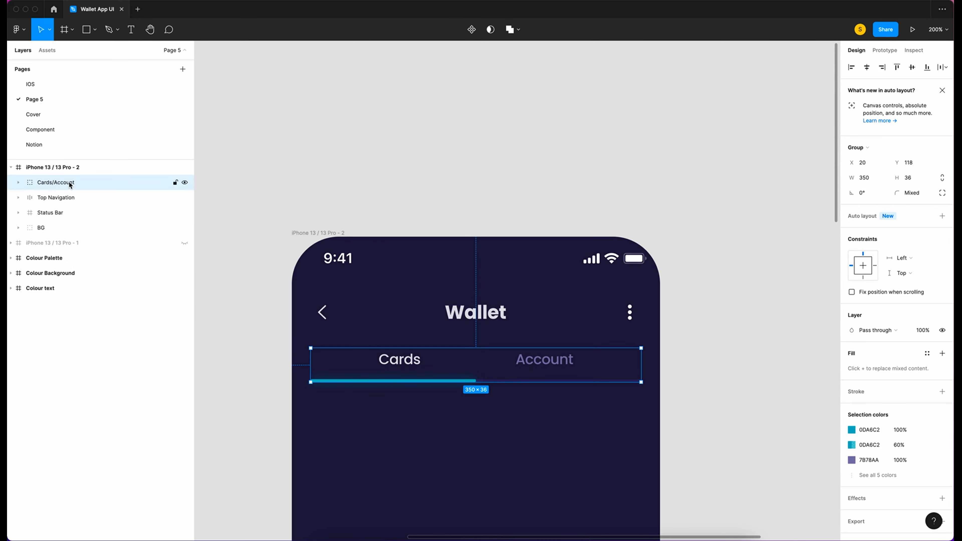
pyautogui.press('alt')
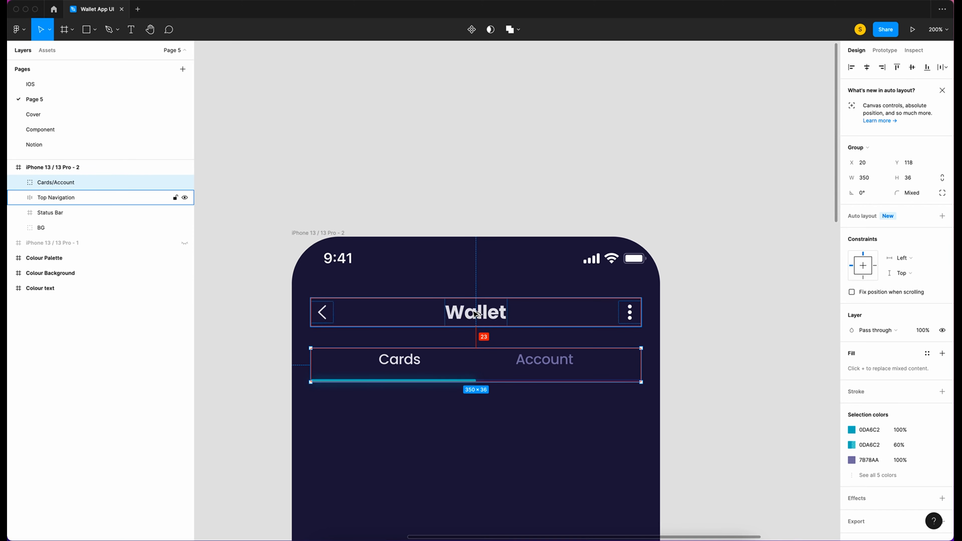
pyautogui.press('Down')
pyautogui.press('Down')
pyautogui.press('Down')
pyautogui.press('Down')
pyautogui.press('Down')
pyautogui.press('Down')
pyautogui.press('Down')
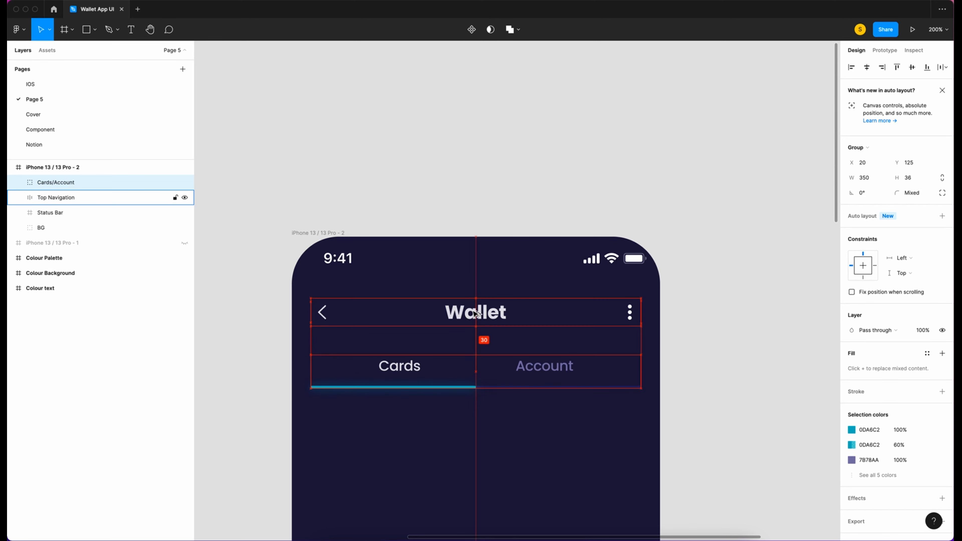
pyautogui.click(742, 370)
# Copy the four credit cards from the Component page and paste them beside the phone screen on Page 5
pyautogui.scroll(-3, 742, 370)
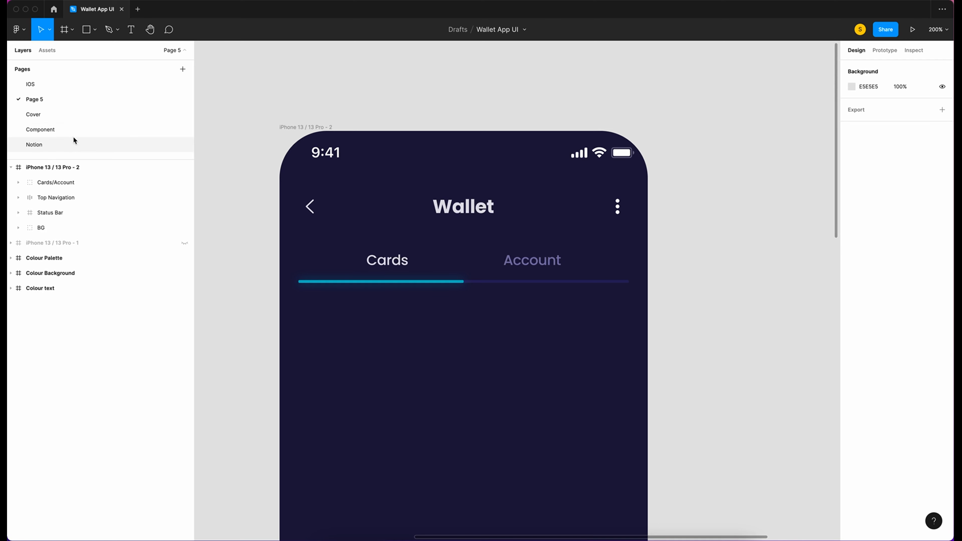
pyautogui.click(51, 130)
pyautogui.scroll(5, 264, 196)
pyautogui.hscroll(2, 263, 195)
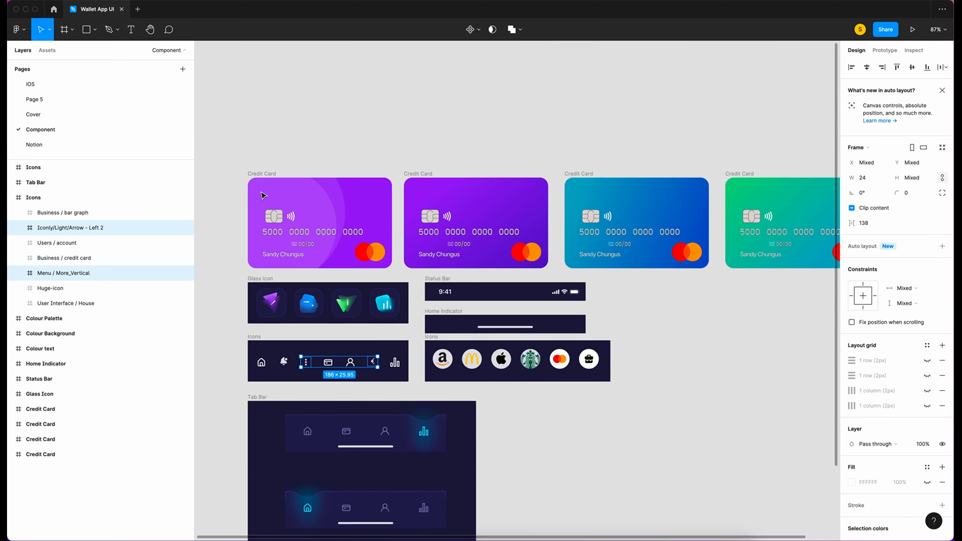
pyautogui.moveTo(310, 175); pyautogui.dragTo(827, 311)
pyautogui.click(44, 99)
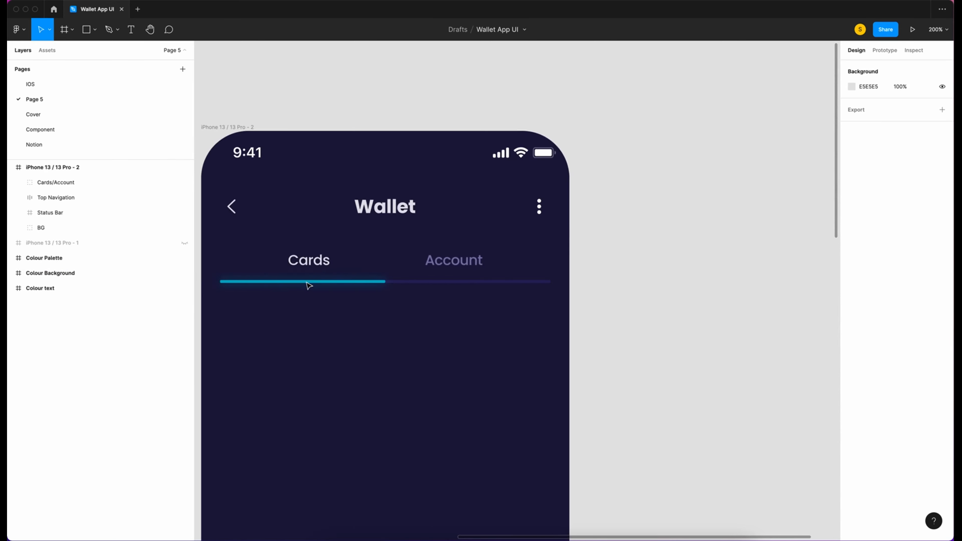
pyautogui.press('super+minus')
pyautogui.rightClick(619, 282)
pyautogui.click(631, 288)
pyautogui.click(445, 212)
pyautogui.press('super+minus')
pyautogui.press('super+minus')
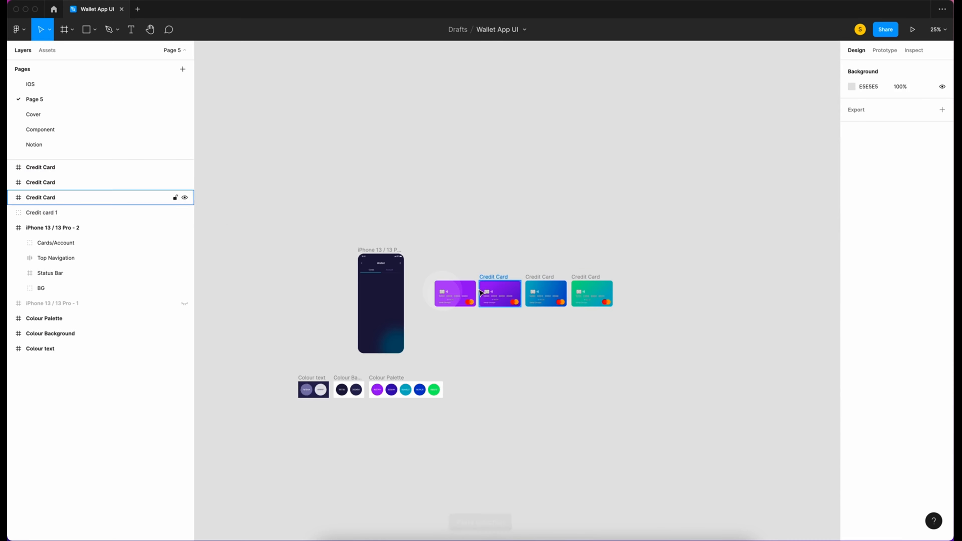
# Delete the pasted purple credit card with the overflowing light circle
pyautogui.click(452, 290)
pyautogui.press('BackSpace')
# Place the purple gradient credit card on the phone screen below the tabs and centre it horizontally
pyautogui.scroll(1, 440, 349)
pyautogui.hscroll(-1, 440, 349)
pyautogui.press('super+plus')
pyautogui.scroll(-1, 440, 349)
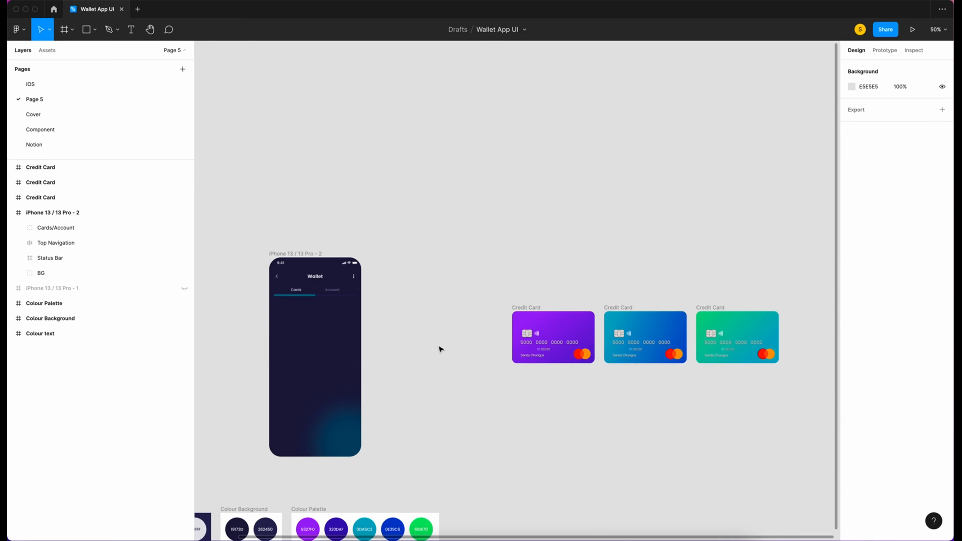
pyautogui.click(553, 330)
pyautogui.moveTo(566, 329); pyautogui.dragTo(326, 324)
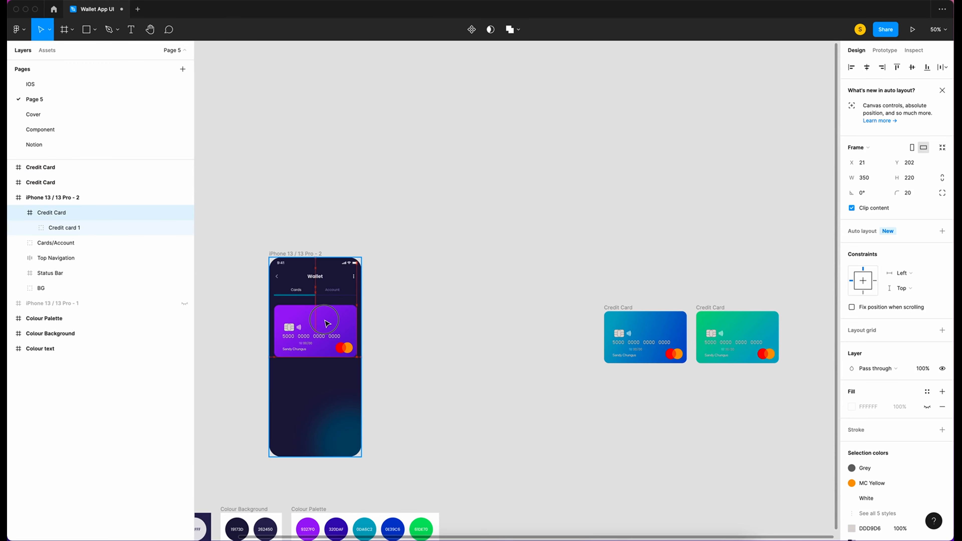
pyautogui.click(867, 67)
# Move the blue and green credit cards together to just right of the phone screen
pyautogui.moveTo(566, 262); pyautogui.dragTo(818, 414)
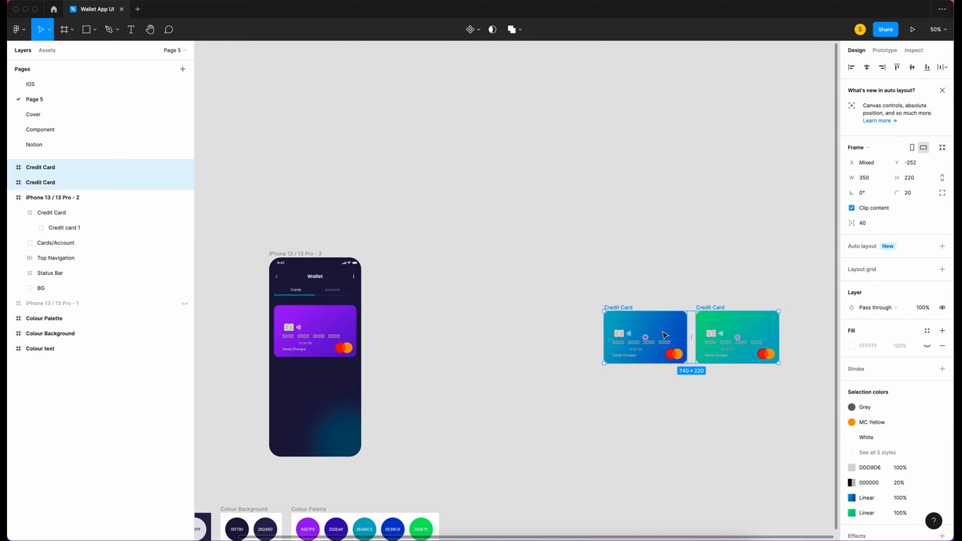
pyautogui.moveTo(648, 326); pyautogui.dragTo(424, 317)
pyautogui.click(655, 367)
# Move the purple credit card up to Y 191, 30 px below the tab slider
pyautogui.hscroll(-3, 655, 368)
pyautogui.press('super+equal')
pyautogui.click(436, 342)
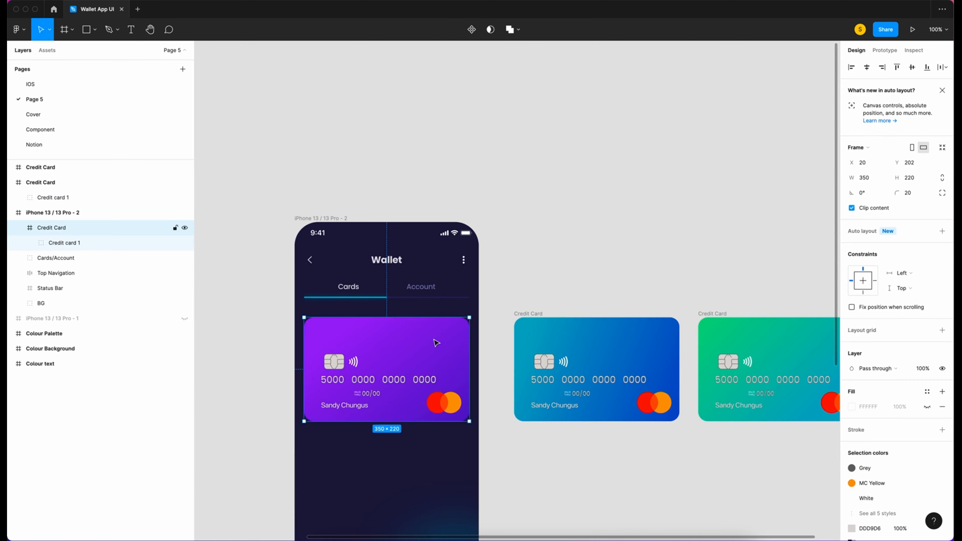
pyautogui.press('alt')
pyautogui.hotkey('shift', 'Up')
pyautogui.press('Up')
pyautogui.press('alt')
# Rename the purple card's frame on the phone screen to "Credit Card 1"
pyautogui.scroll(-4, 411, 300)
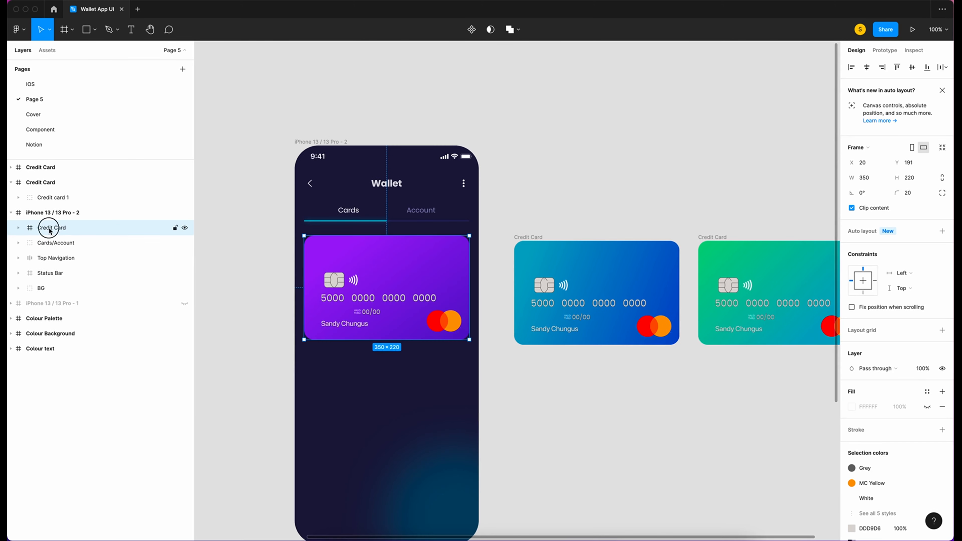
pyautogui.doubleClick(79, 229)
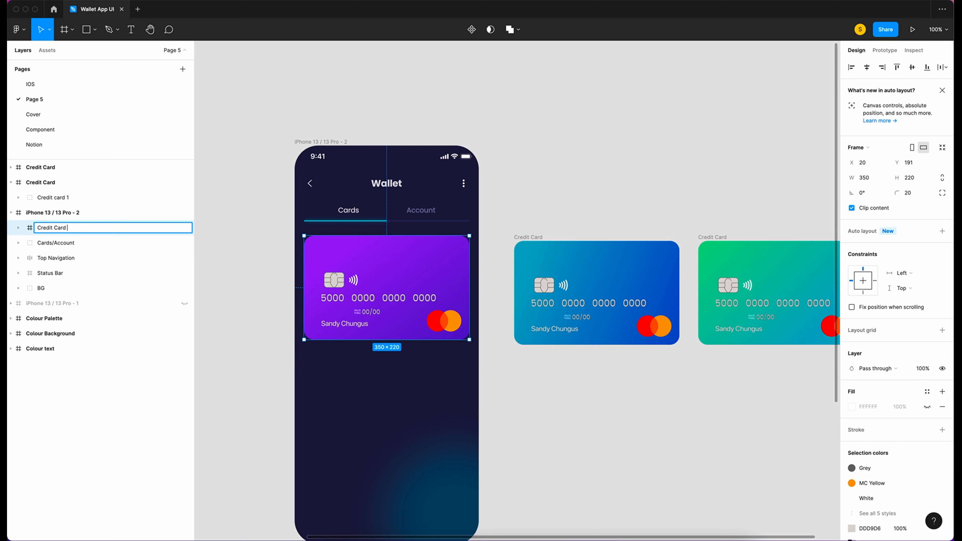
pyautogui.write('1')
pyautogui.press('Return')
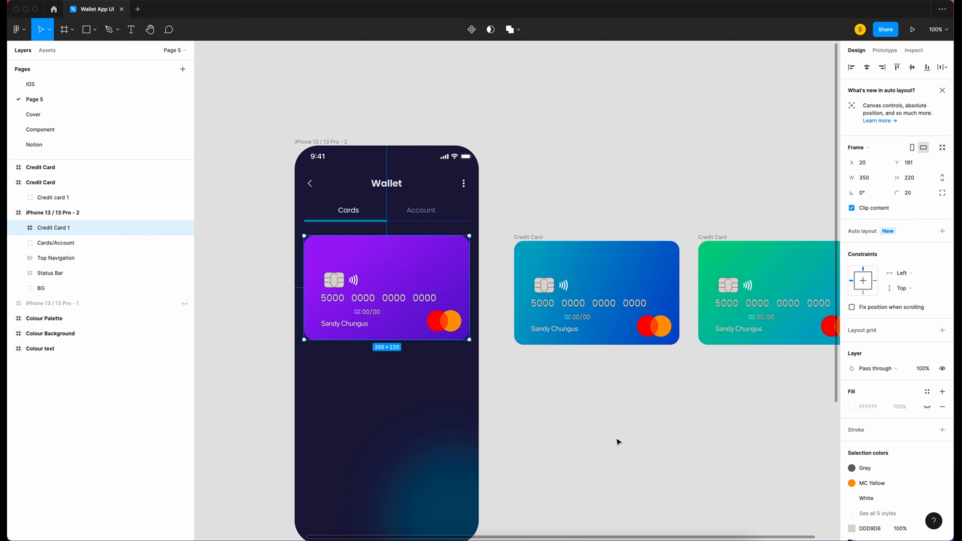
pyautogui.click(617, 442)
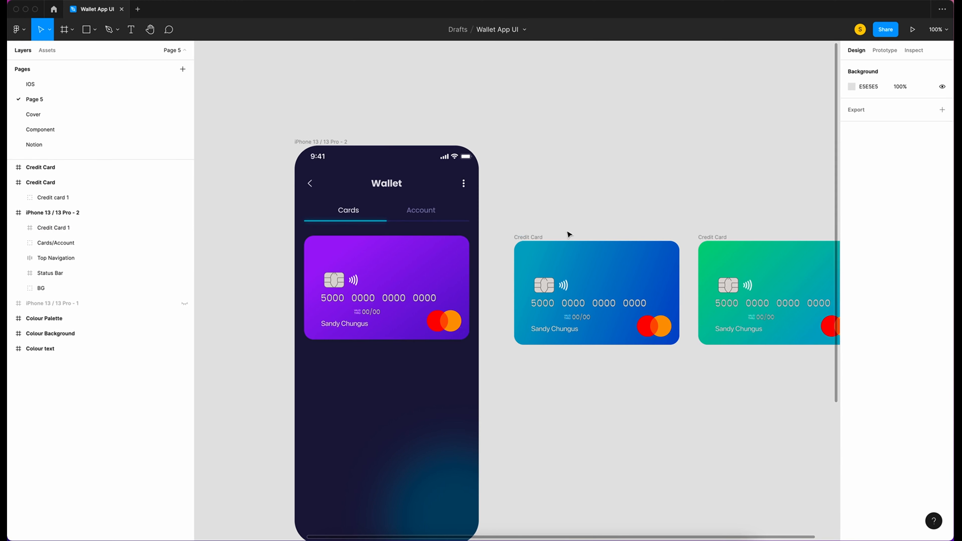
# Scale the blue credit card proportionally to 310 px wide and place it horizontally centred below the purple card on the phone screen
pyautogui.click(523, 241)
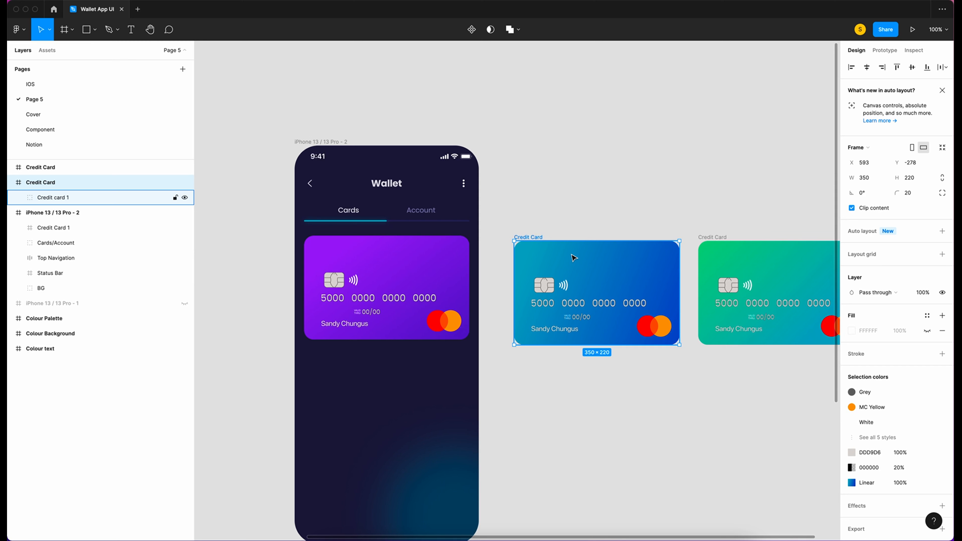
pyautogui.press('k')
pyautogui.moveTo(680, 345); pyautogui.dragTo(661, 333)
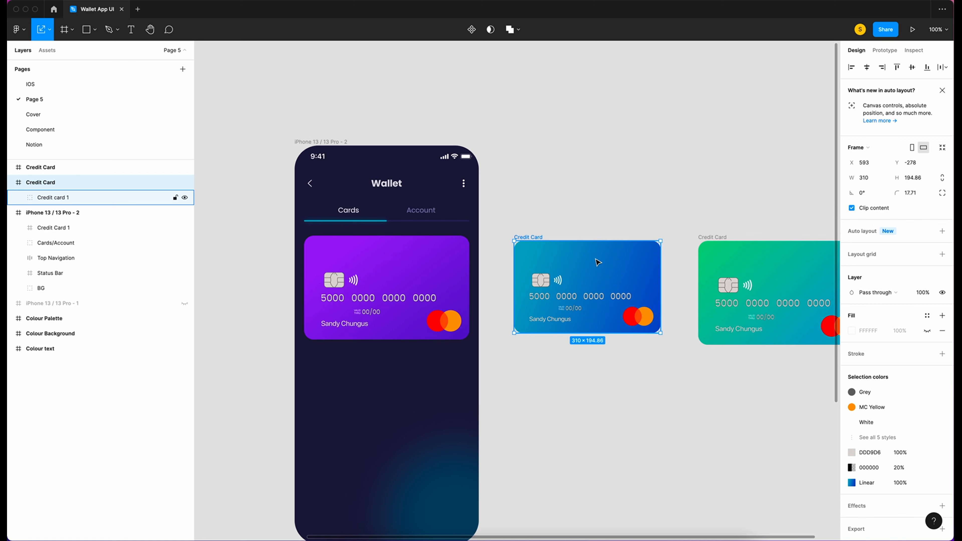
pyautogui.moveTo(605, 261); pyautogui.dragTo(389, 392)
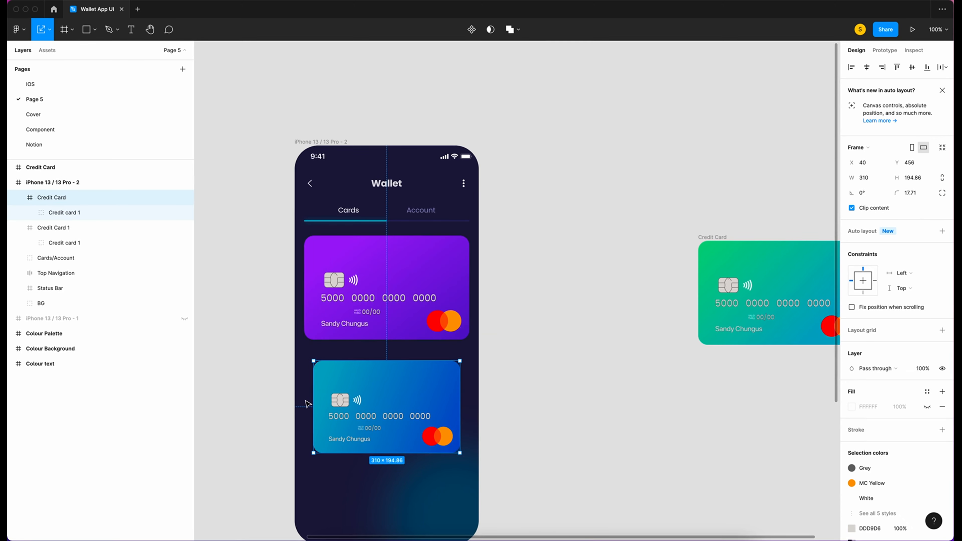
pyautogui.press('alt')
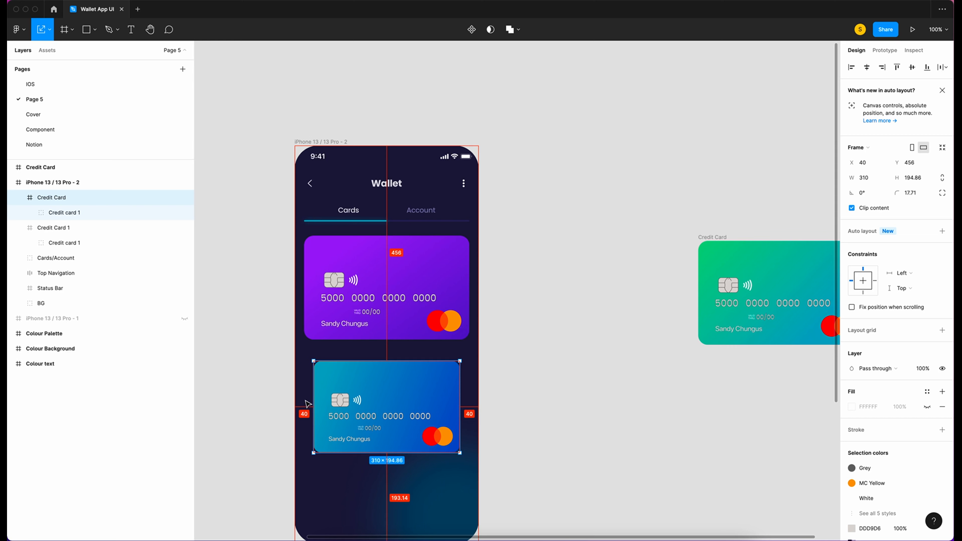
# Rename the blue card's frame to "Credit Card 2" and place it behind Credit Card 1 at Y 176
pyautogui.click(17, 199)
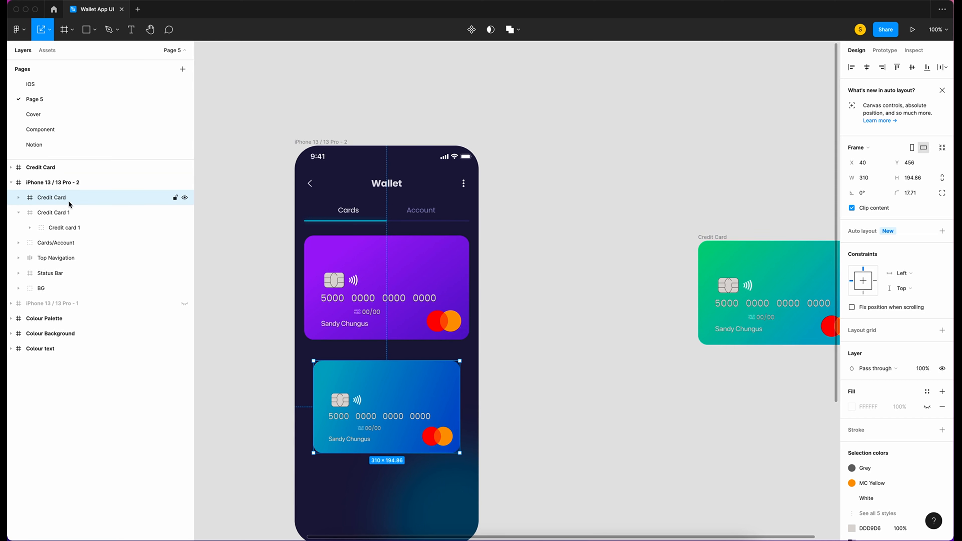
pyautogui.doubleClick(75, 199)
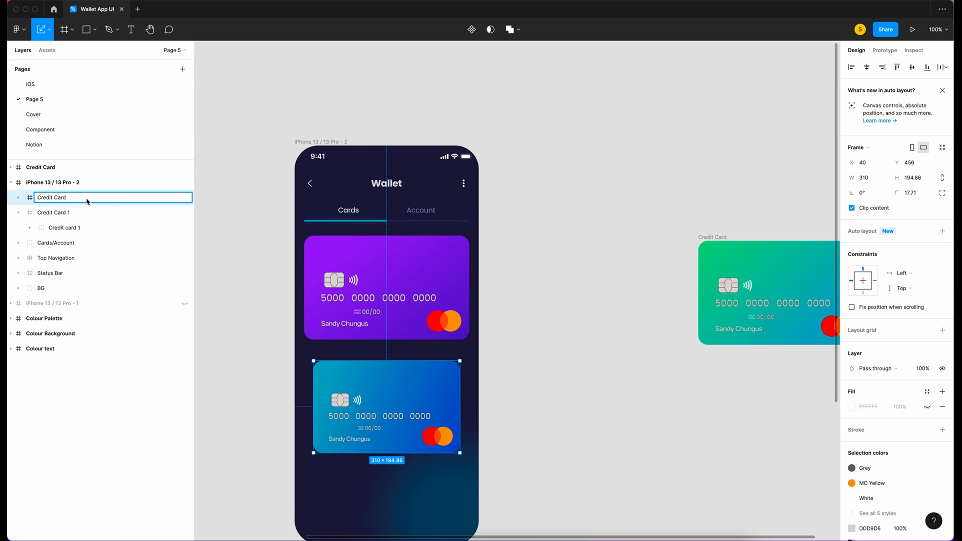
pyautogui.press('Return')
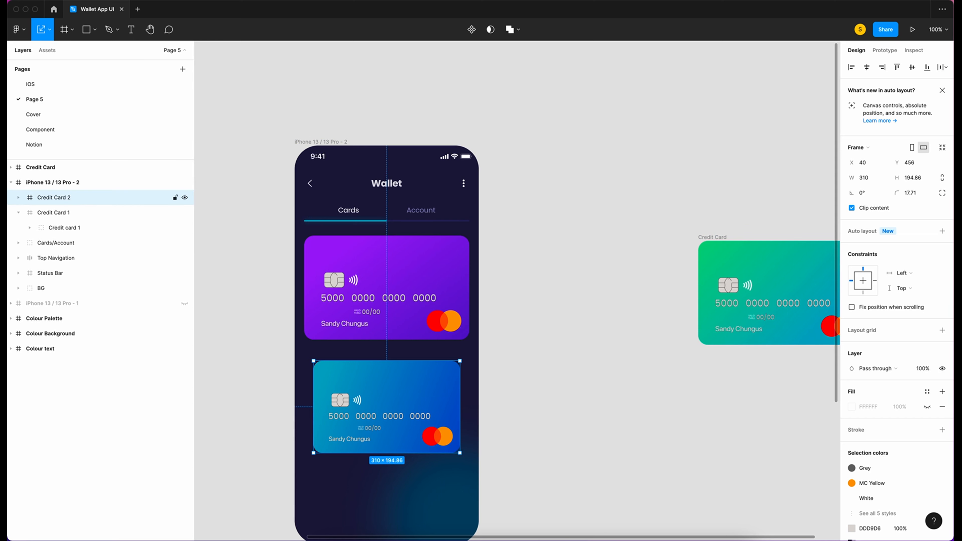
pyautogui.click(18, 212)
pyautogui.moveTo(64, 201); pyautogui.dragTo(67, 221)
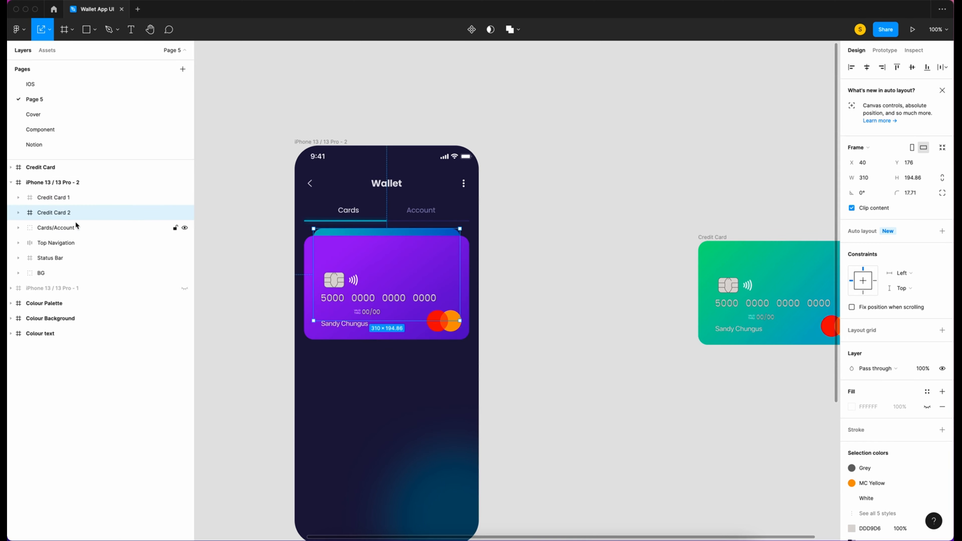
# Move Credit Card 1 and Credit Card 2 together down by 30 px
pyautogui.keyDown('shift'); pyautogui.click(67, 199); pyautogui.keyUp('shift')
pyautogui.hotkey('shift', 'Down')
pyautogui.hotkey('shift', 'Down')
pyautogui.hotkey('shift', 'Down')
pyautogui.click(644, 209)
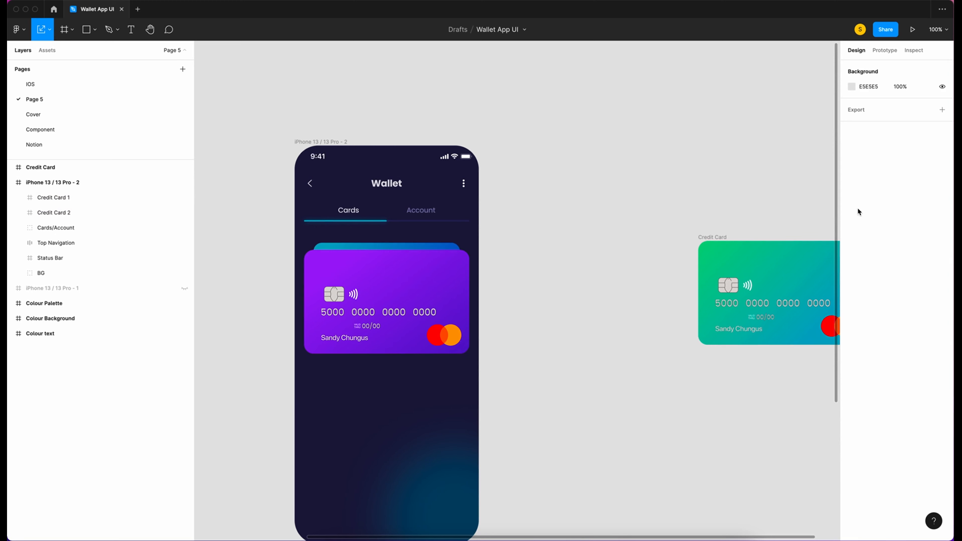
# Scale the green credit card proportionally to 270 px wide and place it horizontally centred below the purple card on the phone screen
pyautogui.click(718, 243)
pyautogui.moveTo(758, 260); pyautogui.dragTo(582, 278)
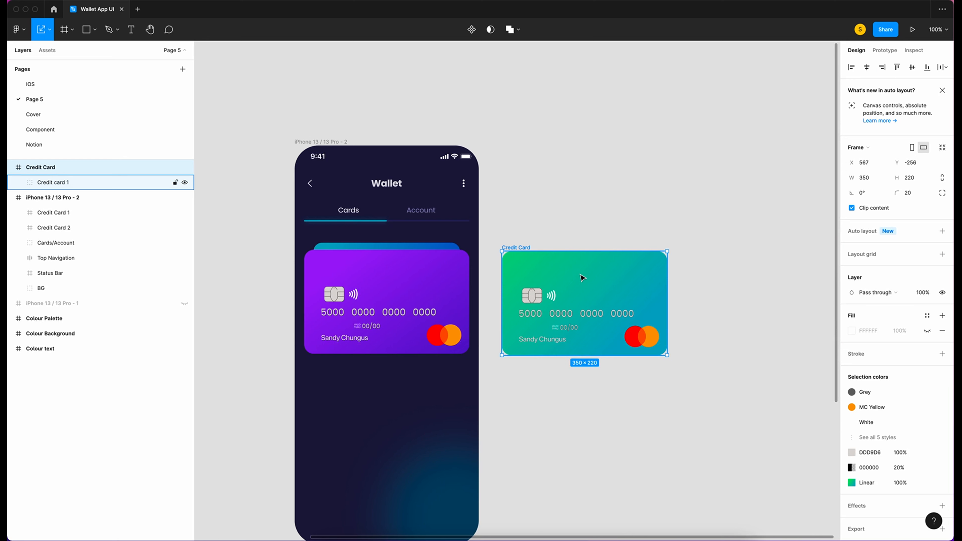
pyautogui.moveTo(667, 356); pyautogui.dragTo(630, 318)
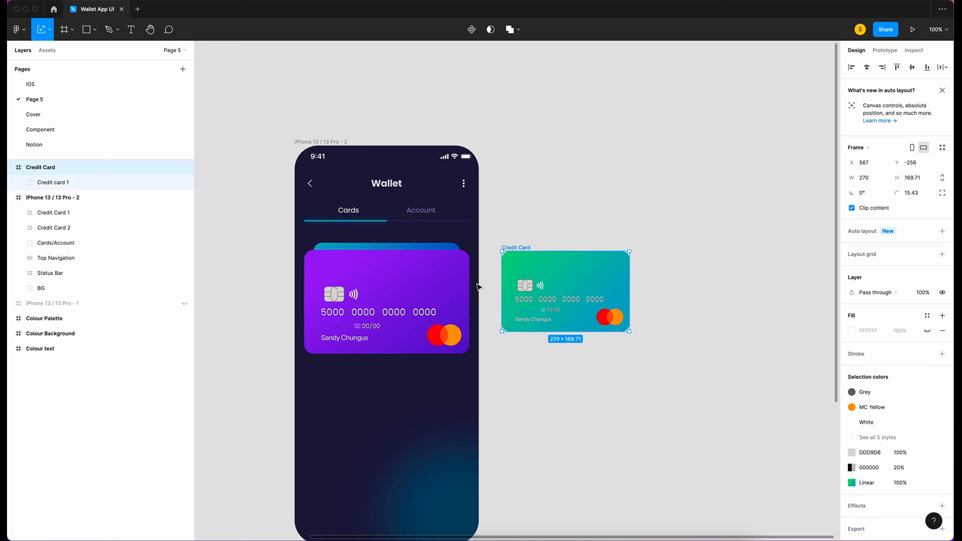
pyautogui.moveTo(593, 272); pyautogui.dragTo(413, 398)
pyautogui.click(867, 67)
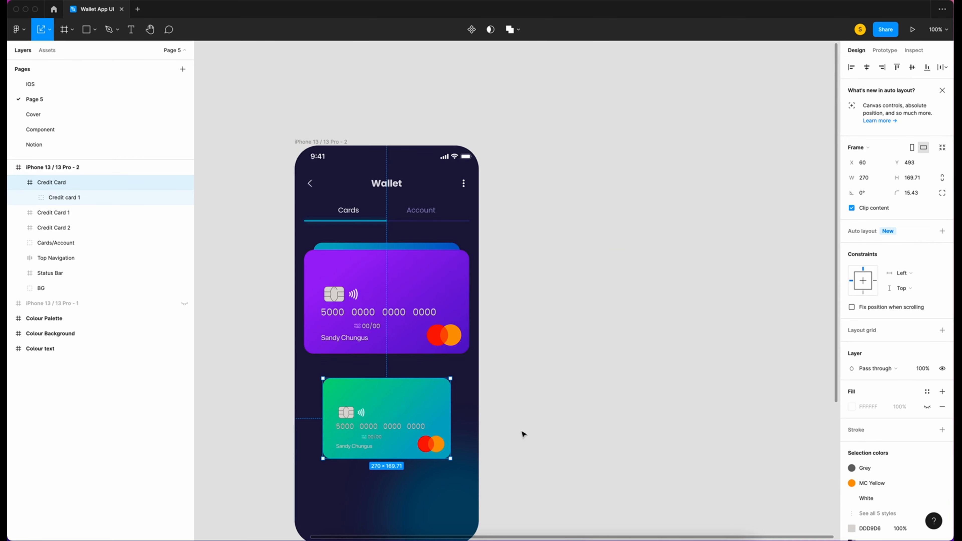
pyautogui.press('alt')
# Rename the green card's frame to "Credit Card 3" and reorder it directly beneath Credit Card 2
pyautogui.doubleClick(60, 183)
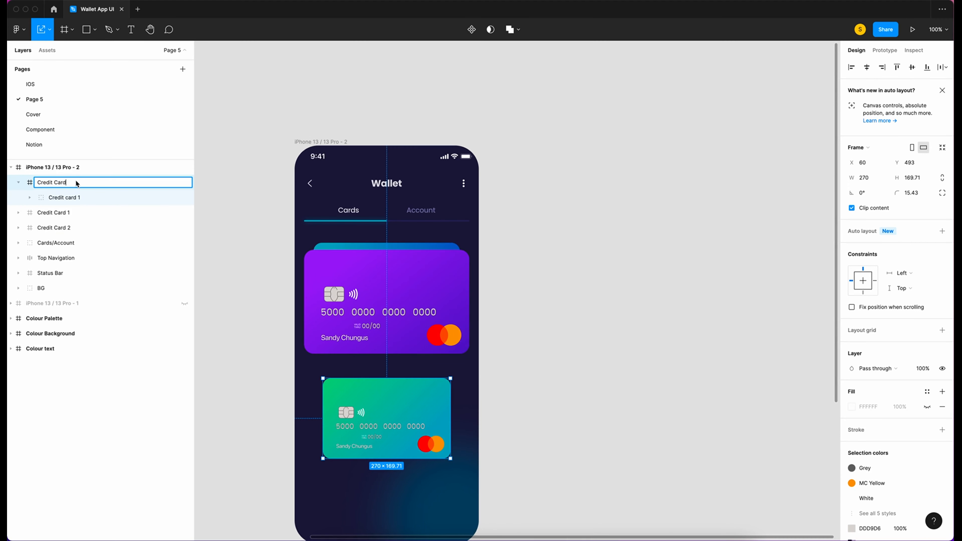
pyautogui.write('3')
pyautogui.press('Return')
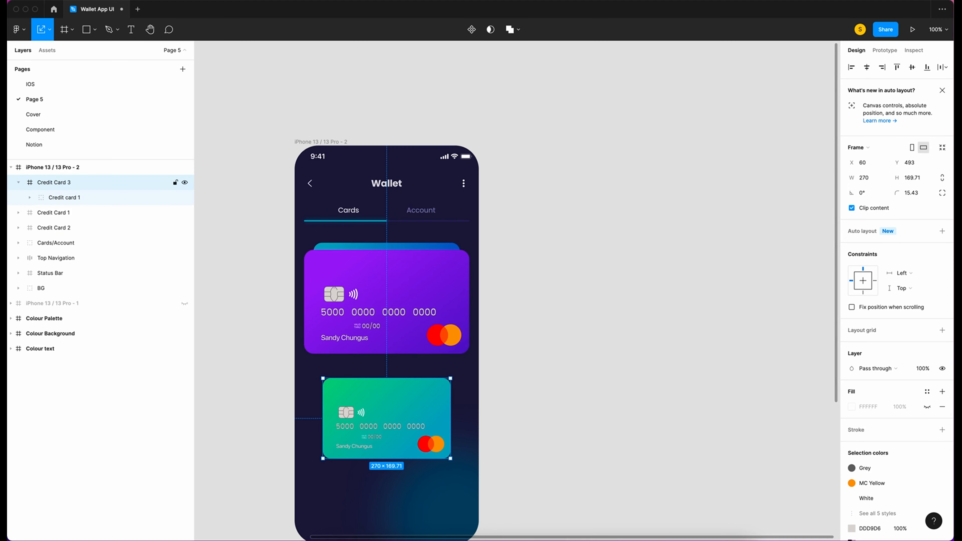
pyautogui.click(18, 182)
pyautogui.moveTo(59, 183); pyautogui.dragTo(81, 219)
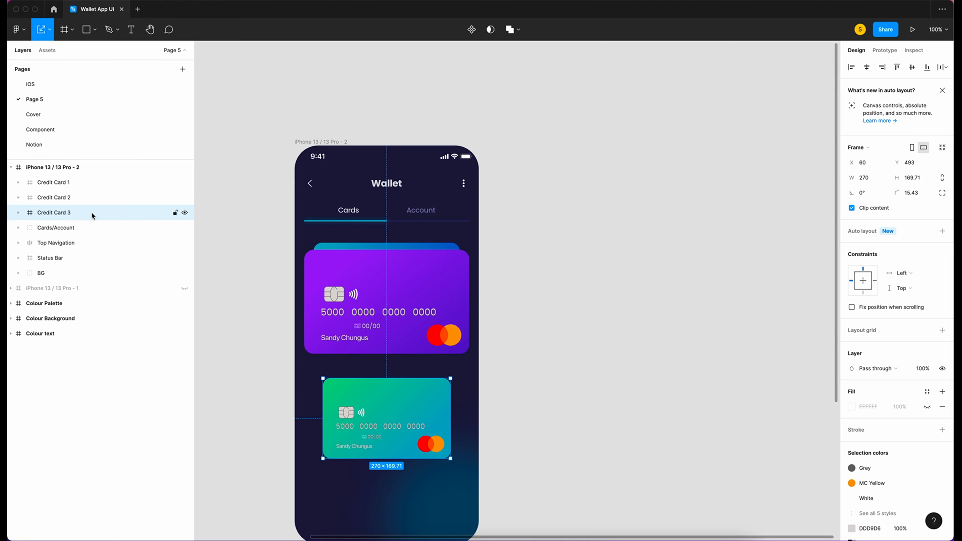
# Move the green card up to Y 193 so its upper edge peeks out behind the blue card
pyautogui.hotkey('shift', 'Up')
pyautogui.hotkey('shift', 'Up')
pyautogui.hotkey('shift', 'Up')
pyautogui.hotkey('shift', 'Up')
pyautogui.hotkey('shift', 'Up')
pyautogui.hotkey('shift', 'Up')
pyautogui.hotkey('shift', 'Up')
pyautogui.hotkey('shift', 'Up')
pyautogui.hotkey('shift', 'Up')
pyautogui.hotkey('shift', 'Up')
pyautogui.hotkey('shift', 'Up')
pyautogui.hotkey('shift', 'Up')
pyautogui.hotkey('shift', 'Up')
pyautogui.hotkey('shift', 'Up')
pyautogui.hotkey('shift', 'Up')
pyautogui.hotkey('shift', 'Up')
pyautogui.hotkey('shift', 'Up')
pyautogui.hotkey('shift', 'Up')
pyautogui.hotkey('shift', 'Up')
pyautogui.hotkey('shift', 'Up')
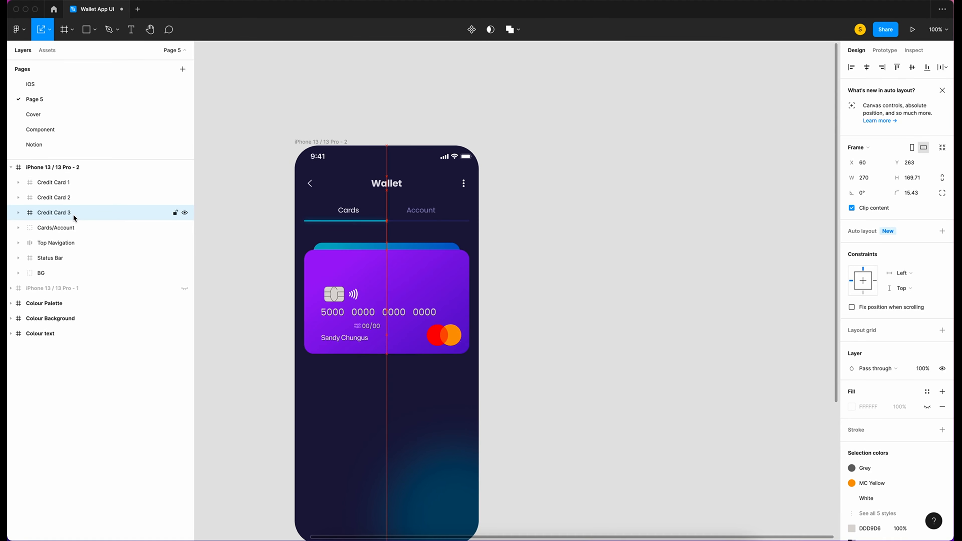
pyautogui.hotkey('shift', 'Up')
pyautogui.hotkey('shift', 'Up')
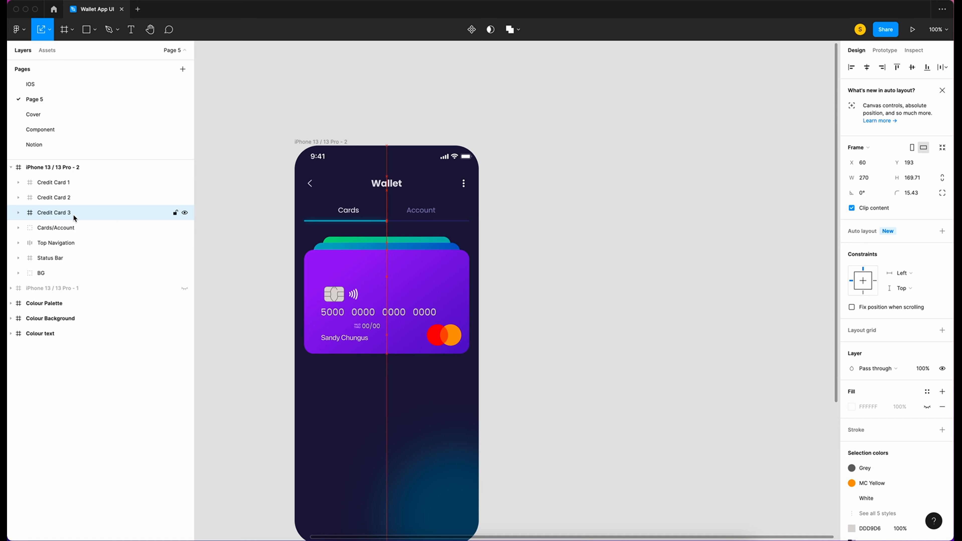
# Wrap Credit Card 1, 2 and 3 in a single frame and name it "Cards"
pyautogui.click(69, 183)
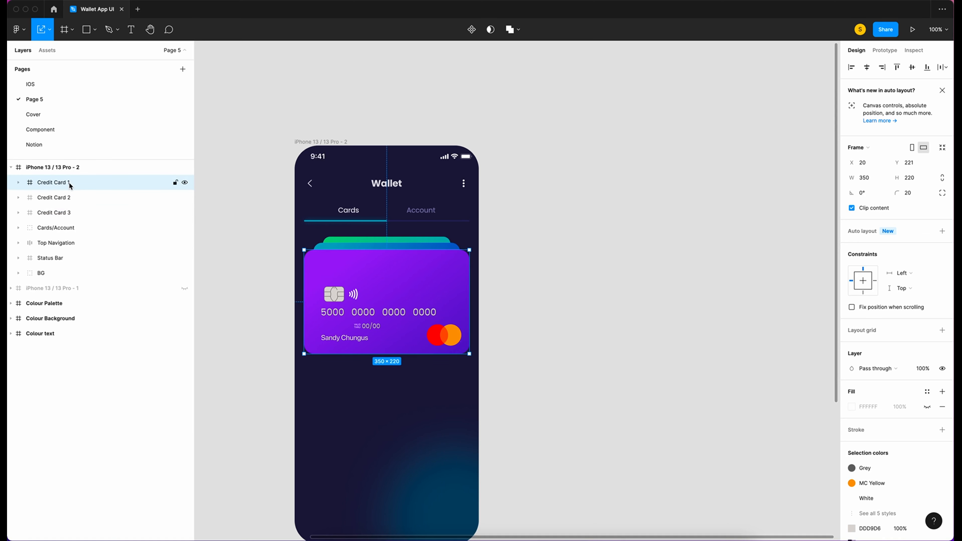
pyautogui.keyDown('shift'); pyautogui.click(67, 202); pyautogui.keyUp('shift')
pyautogui.keyDown('shift'); pyautogui.click(58, 214); pyautogui.keyUp('shift')
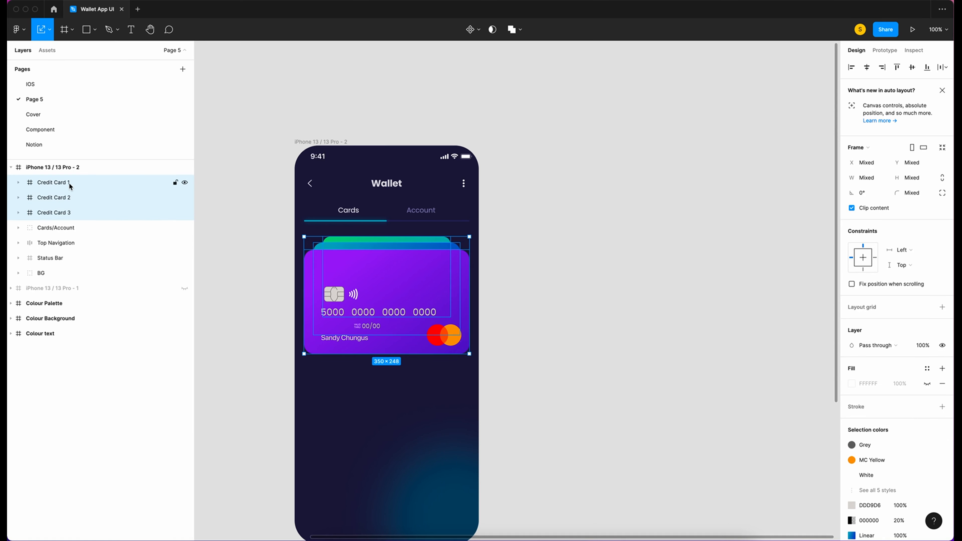
pyautogui.rightClick(418, 289)
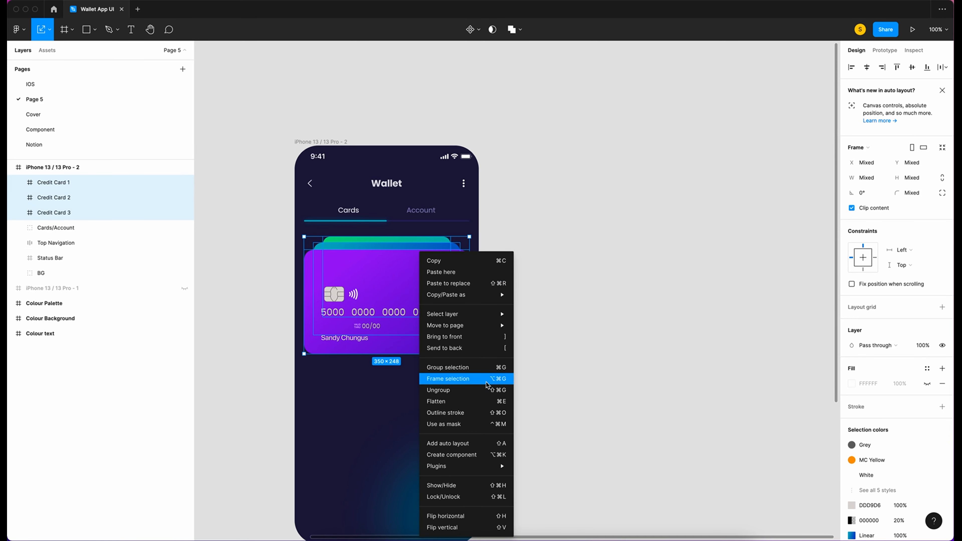
pyautogui.click(468, 382)
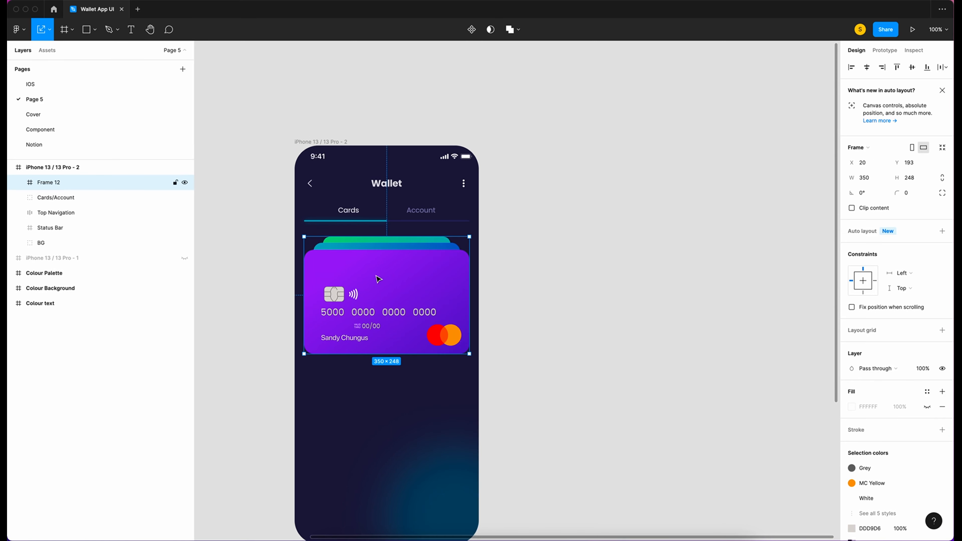
pyautogui.doubleClick(61, 183)
pyautogui.write('Car')
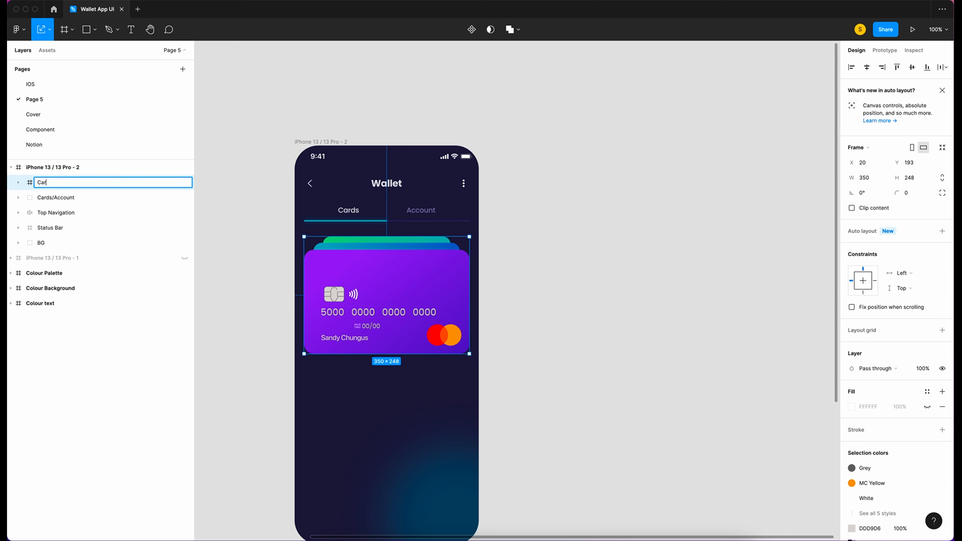
pyautogui.write('ds')
pyautogui.press('Return')
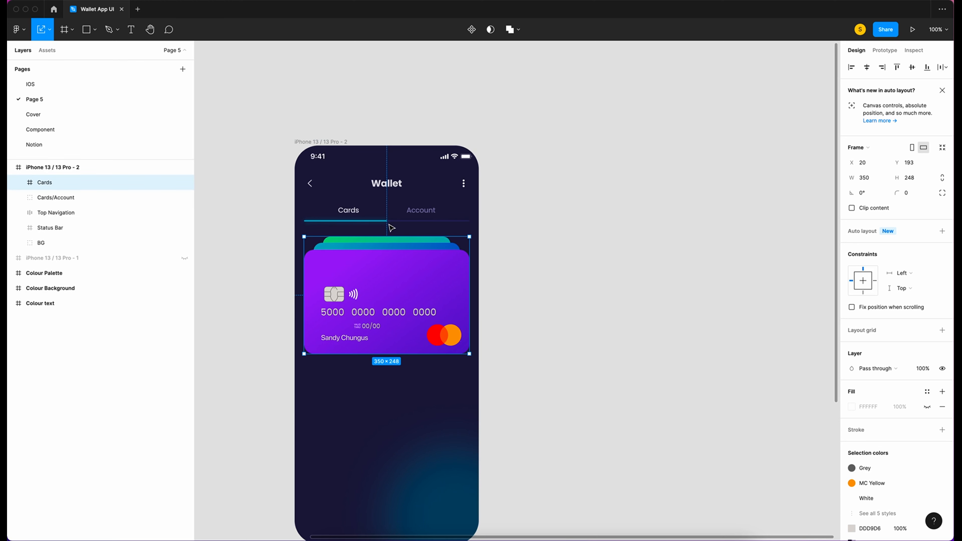
# Nudge the Cards frame up to Y 191 to leave 30 px of spacing below the tab slider
pyautogui.press('alt')
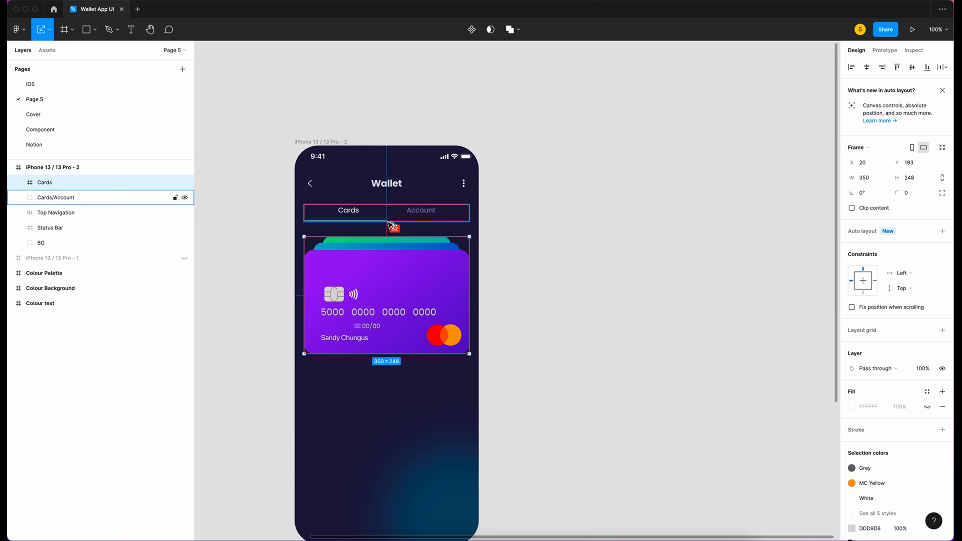
pyautogui.press('Up')
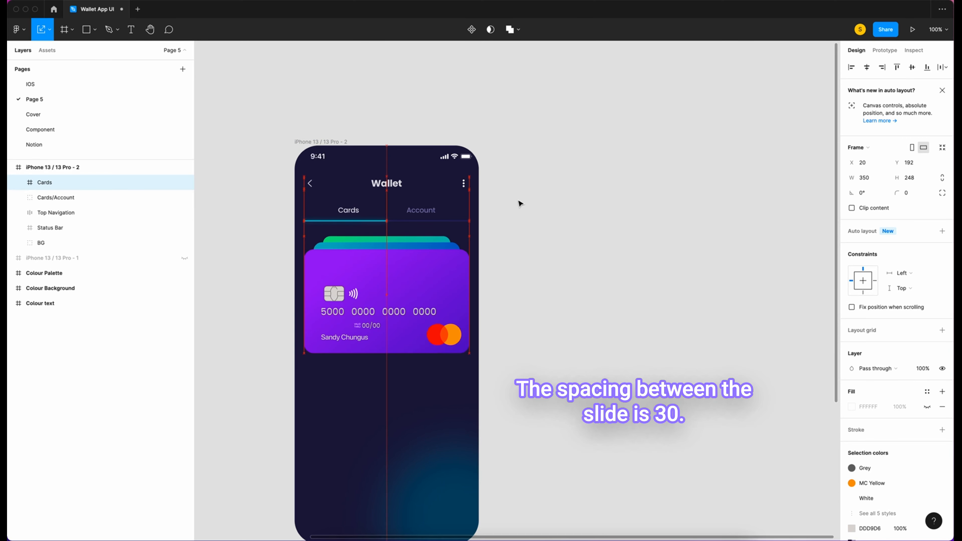
pyautogui.press('Up')
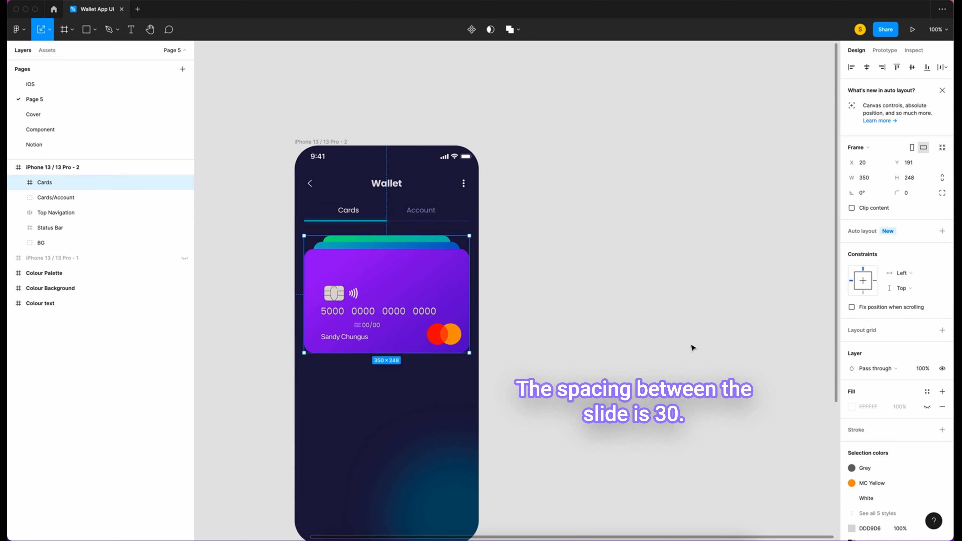
pyautogui.click(690, 347)
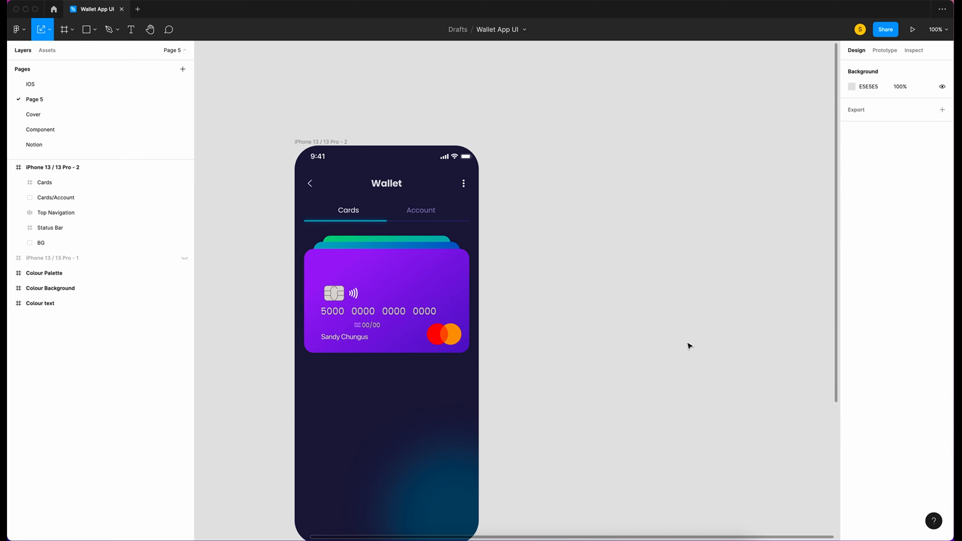
# Add the Dots component from the assets below the card stack at Y 472 and centre it horizontally on the phone screen
pyautogui.click(47, 50)
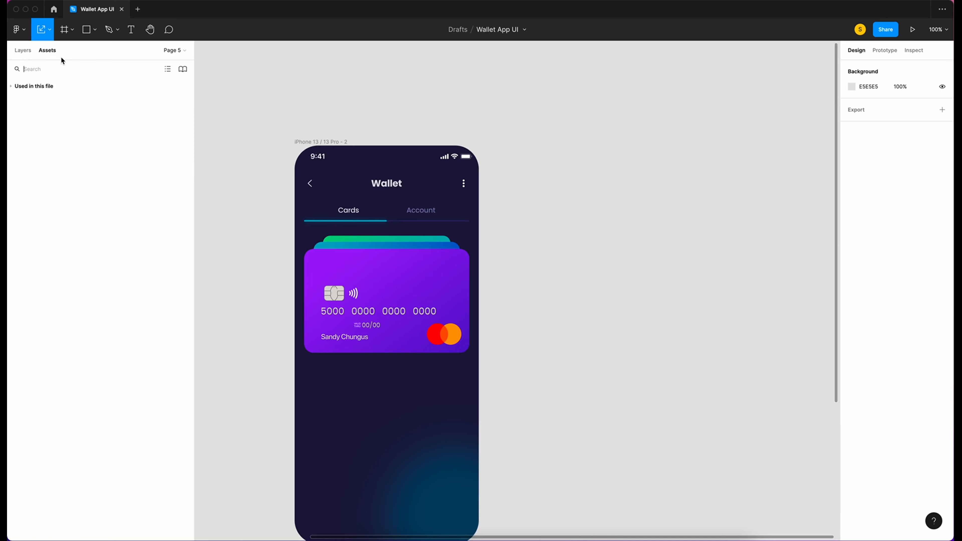
pyautogui.click(63, 69)
pyautogui.write('dots')
pyautogui.moveTo(56, 121); pyautogui.dragTo(388, 370)
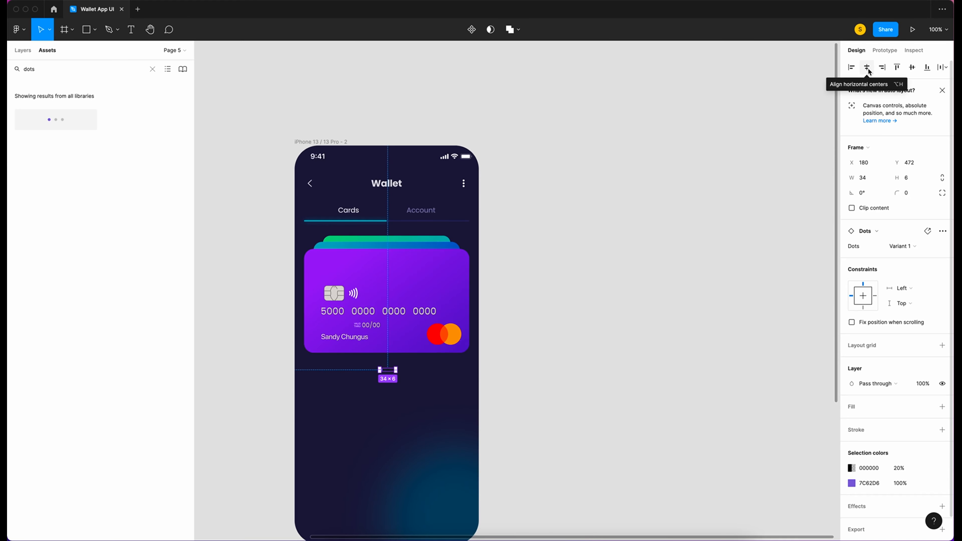
pyautogui.click(867, 68)
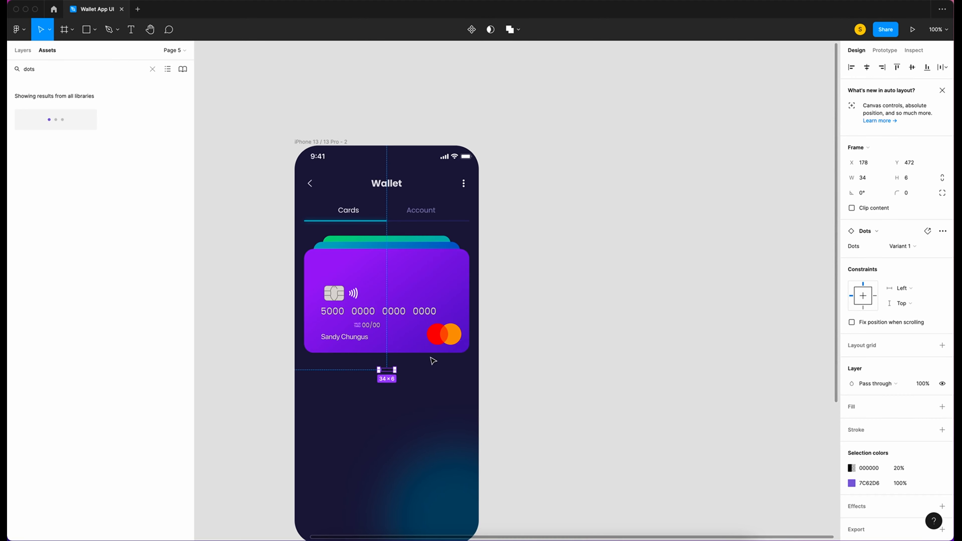
pyautogui.press('Escape')
# On the Component page, duplicate the Home Indicator frame beside the original and rename the copy "Dots"
pyautogui.click(23, 50)
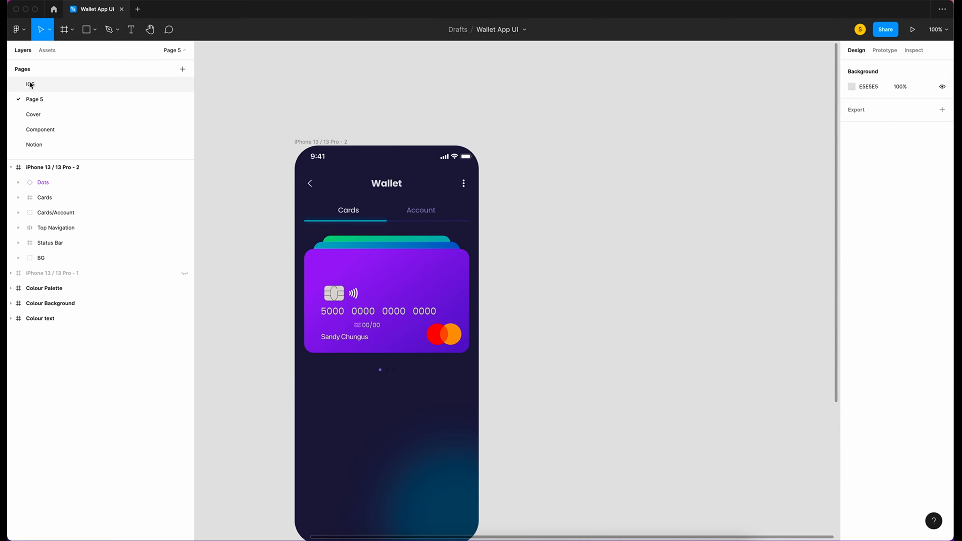
pyautogui.click(42, 130)
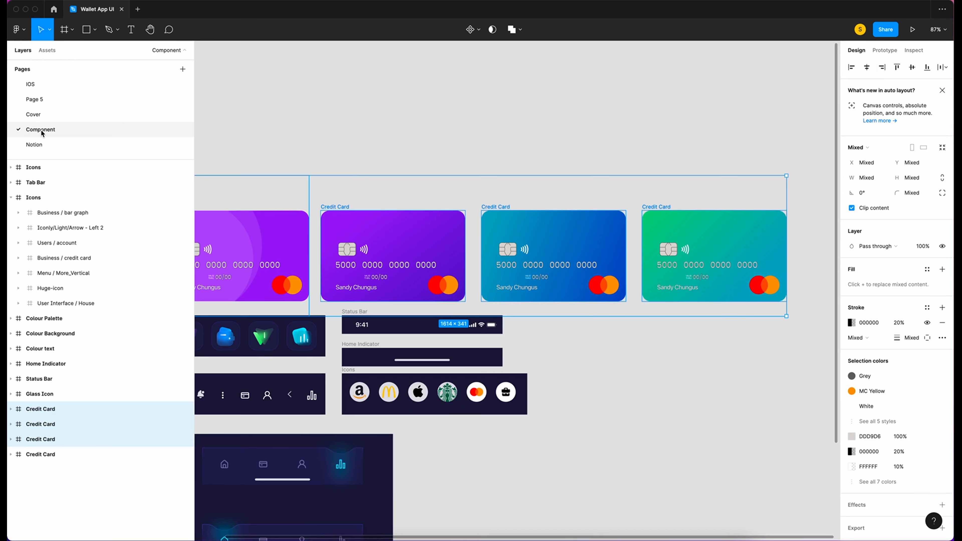
pyautogui.click(303, 116)
pyautogui.hscroll(-3, 375, 155)
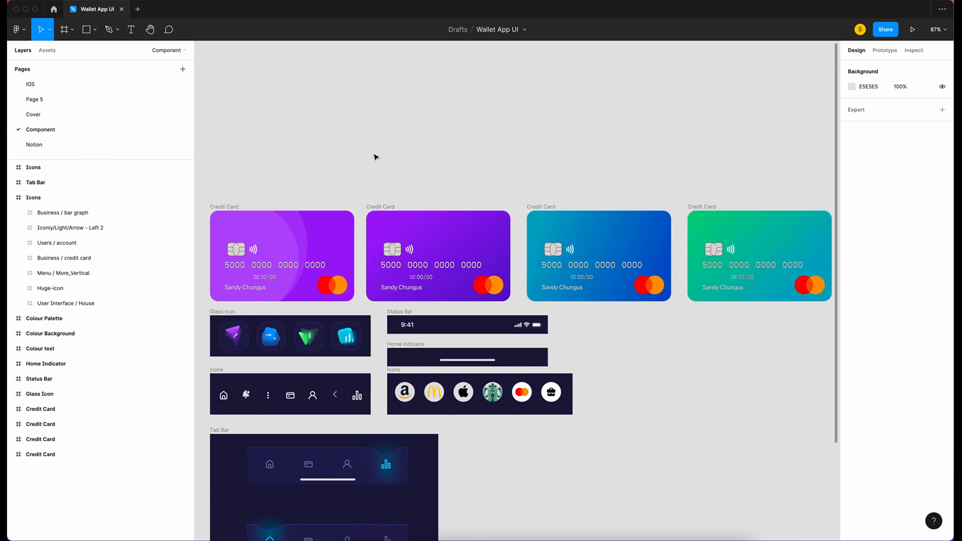
pyautogui.scroll(-5, 374, 156)
pyautogui.hscroll(2, 375, 155)
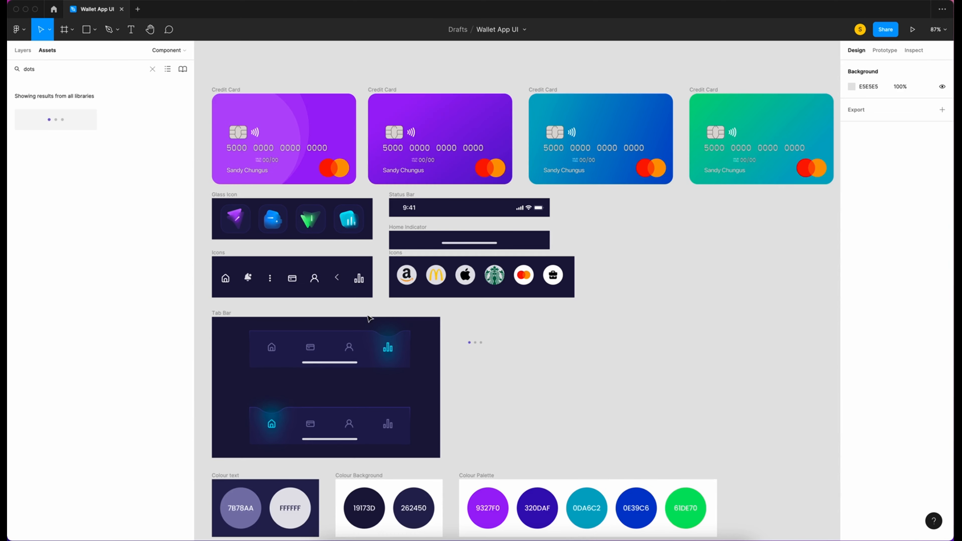
pyautogui.hscroll(-3, 577, 374)
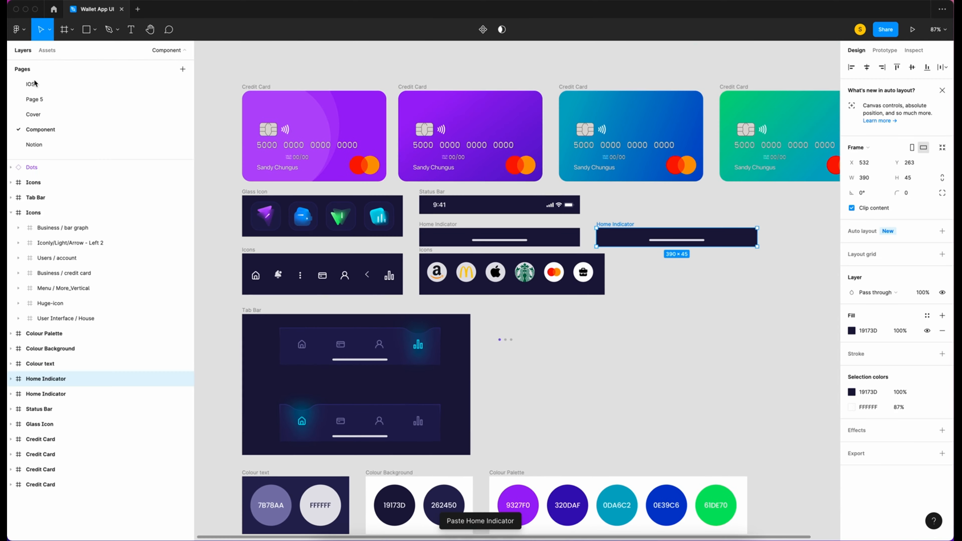
pyautogui.press('super+r')
pyautogui.write('Dots')
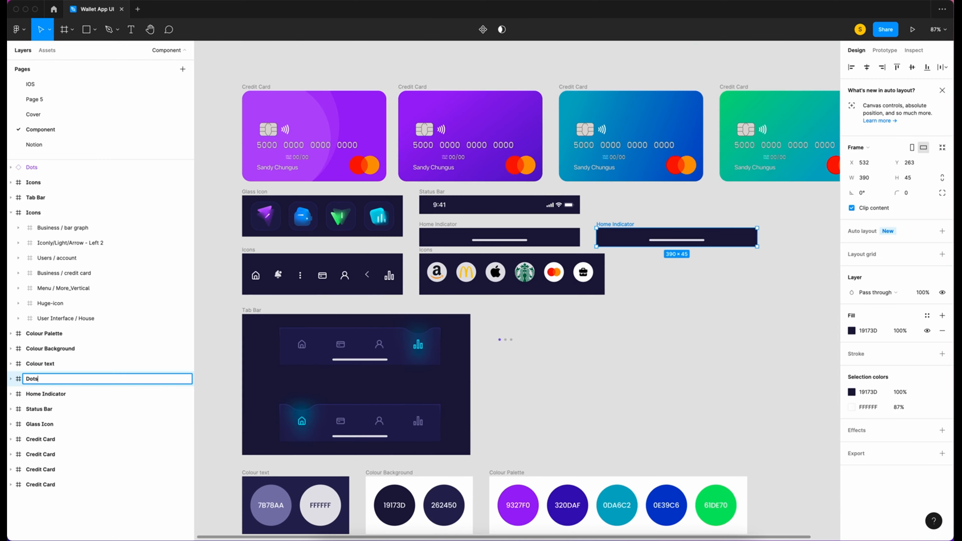
pyautogui.press('Return')
# Place the pagination dots inside the new Dots frame and detach them from their component
pyautogui.moveTo(504, 339); pyautogui.dragTo(617, 238)
pyautogui.click(942, 231)
pyautogui.click(891, 250)
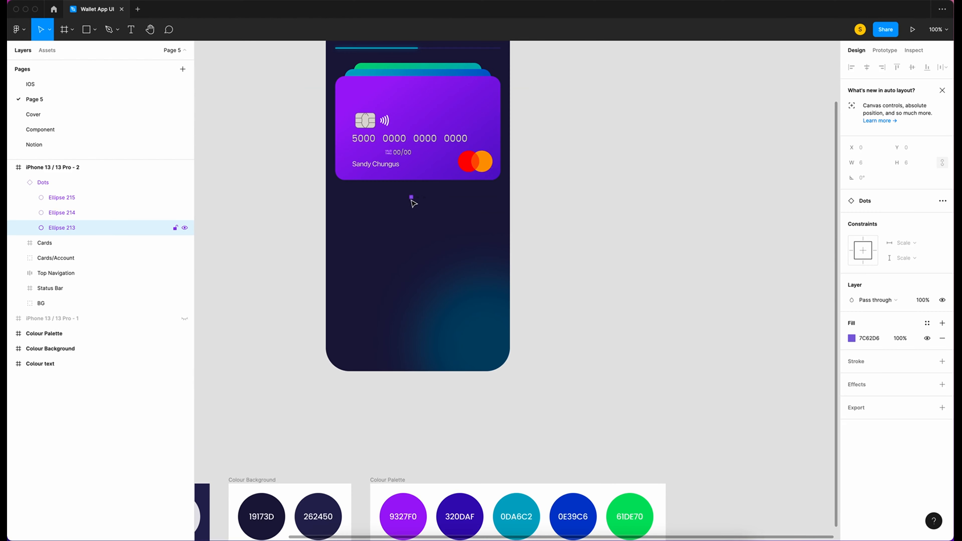
# Recolour the first pagination dot on the wallet screen with the teal 0DA6C2 sampled from the Colour Palette
pyautogui.scroll(-2, 529, 281)
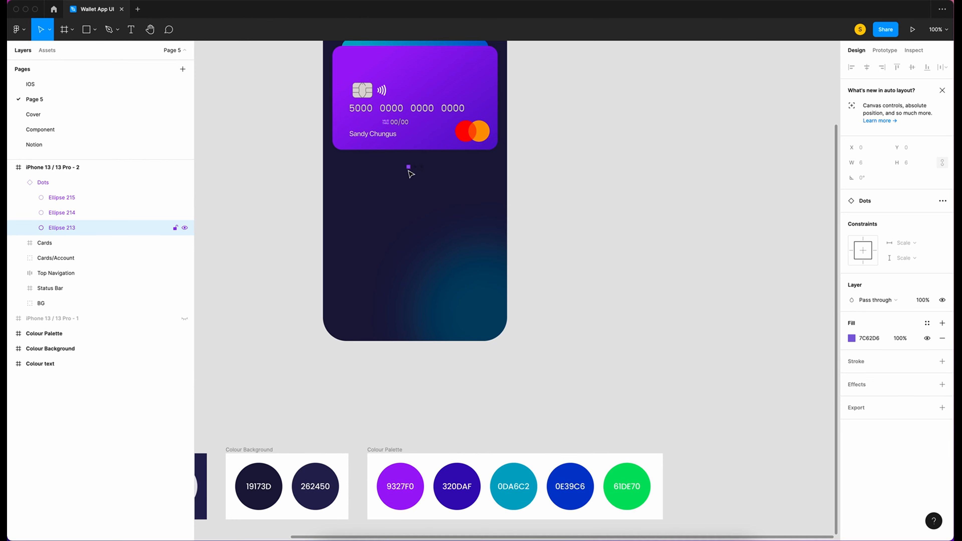
pyautogui.press('i')
pyautogui.click(524, 473)
# Change the fill of the second and third dots to white and detach the Dots instance
pyautogui.click(415, 166)
pyautogui.keyDown('shift'); pyautogui.click(422, 167); pyautogui.keyUp('shift')
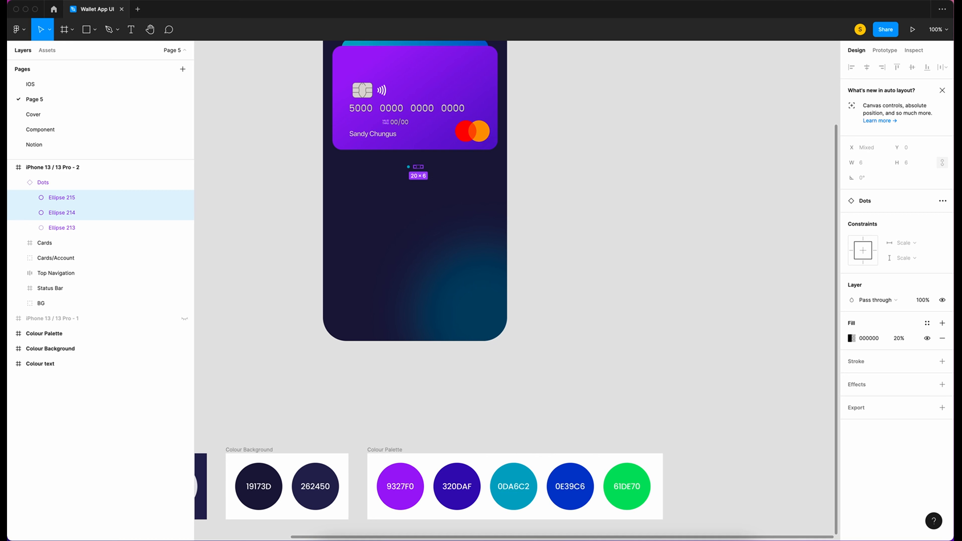
pyautogui.click(852, 338)
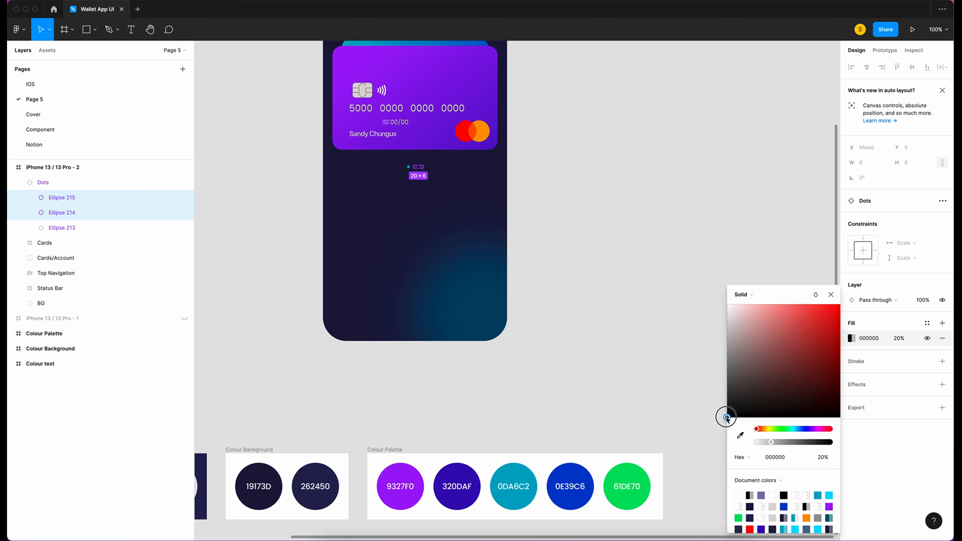
pyautogui.moveTo(727, 417); pyautogui.dragTo(643, 139)
pyautogui.press('alt+super+b')
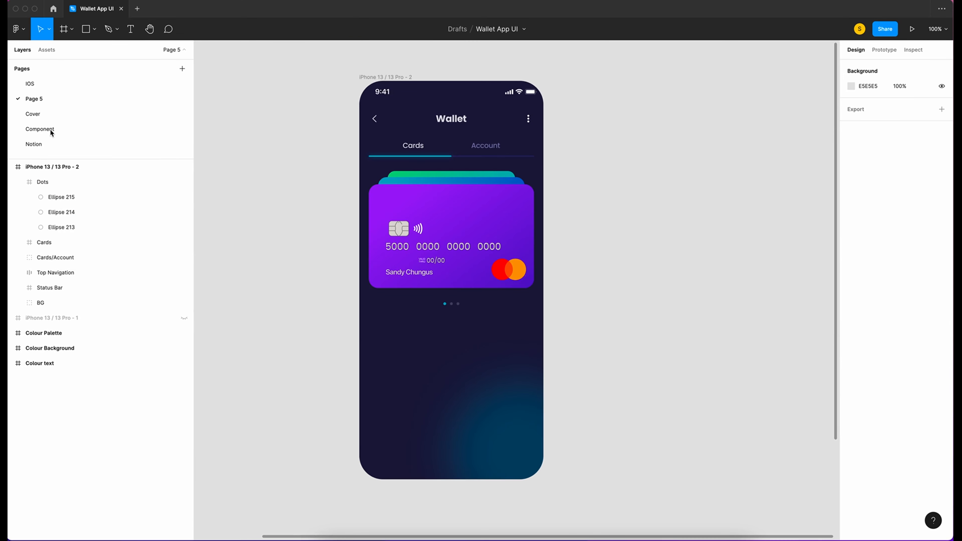
# Copy the four-icon menu from the Component page's Glass Icon frame into the phone screen on Page 5, at X 20, Y 540
pyautogui.click(50, 130)
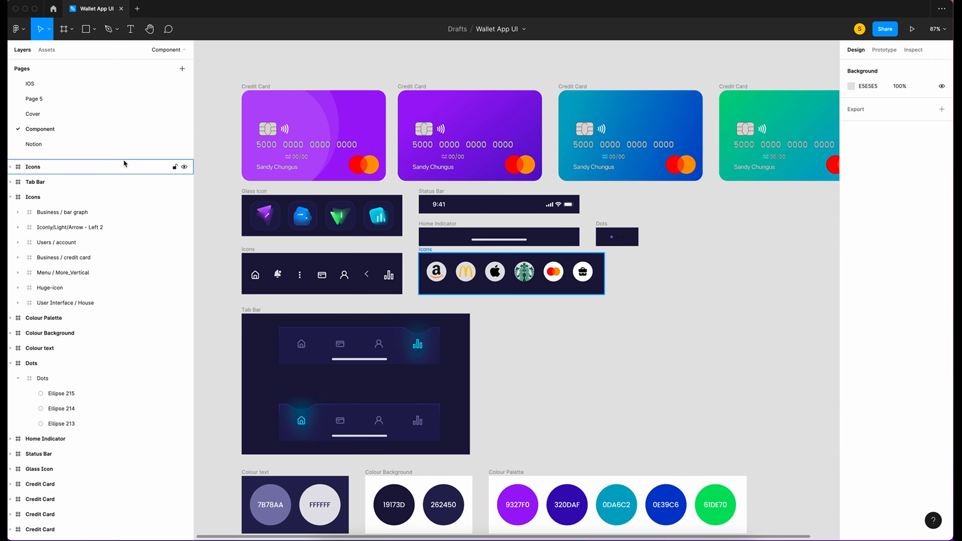
pyautogui.click(274, 217)
pyautogui.press('super+c')
pyautogui.click(37, 99)
pyautogui.rightClick(590, 303)
pyautogui.click(606, 311)
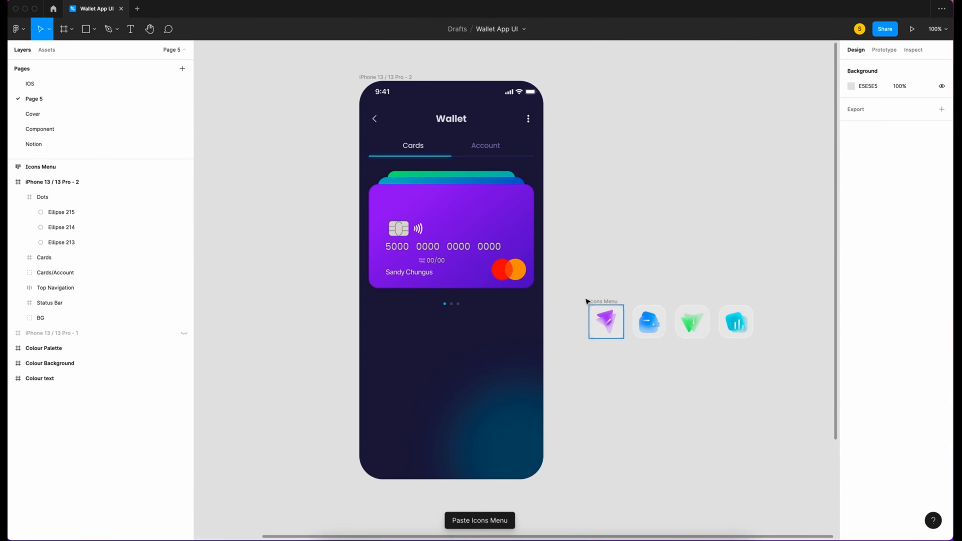
pyautogui.moveTo(649, 324); pyautogui.dragTo(425, 336)
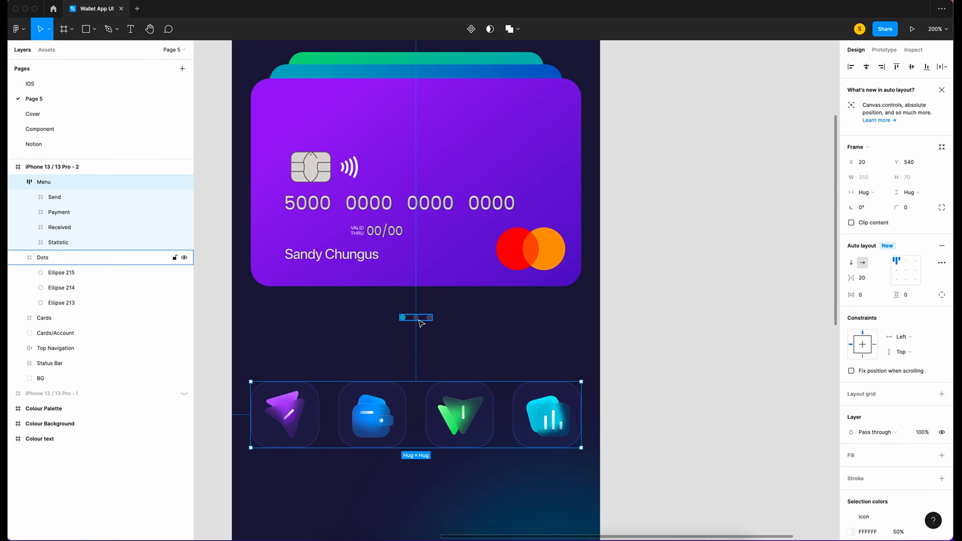
# Nudge the Menu frame up to leave about 30 px of spacing below the pagination dots
pyautogui.hotkey('shift', 'Up')
pyautogui.hotkey('shift', 'Up')
pyautogui.hotkey('shift', 'Up')
pyautogui.hotkey('shift', 'Up')
pyautogui.press('Down')
pyautogui.press('Down')
pyautogui.press('Down')
pyautogui.press('Down')
pyautogui.press('Down')
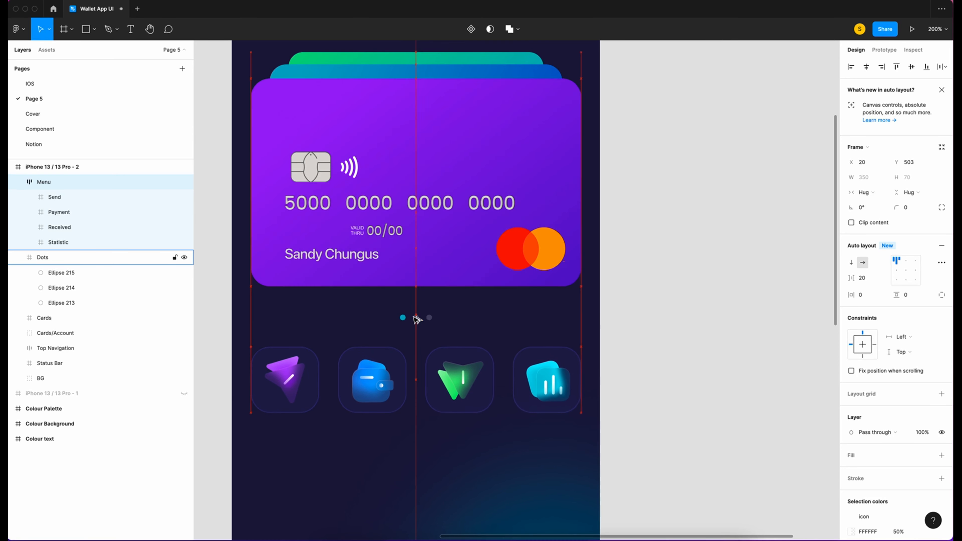
pyautogui.click(745, 389)
# Draw a full-width rectangle about 390 × 286 px over the lower part of the phone screen, below the icon menu
pyautogui.scroll(-5, 745, 388)
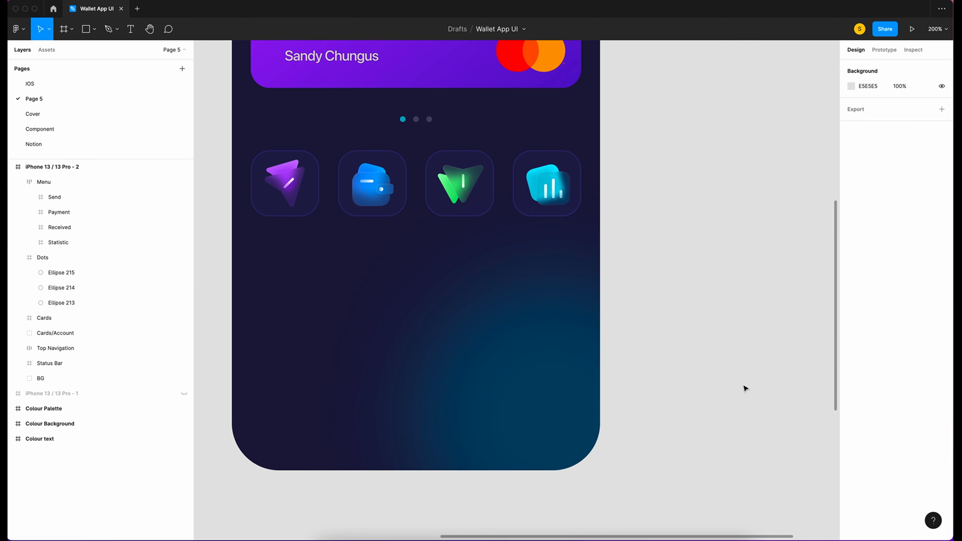
pyautogui.hotkey('shift', '0')
pyautogui.press('r')
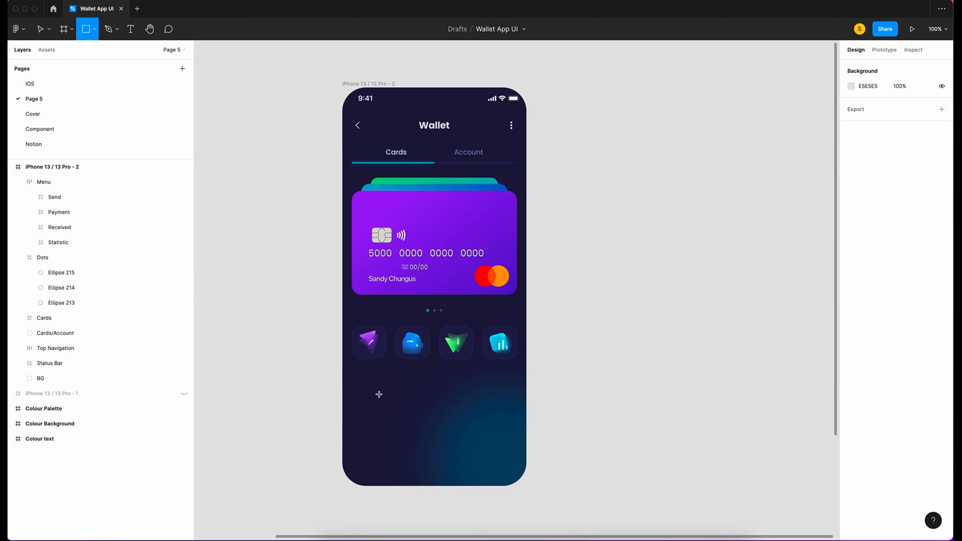
pyautogui.moveTo(342, 377); pyautogui.dragTo(526, 512)
pyautogui.click(264, 119)
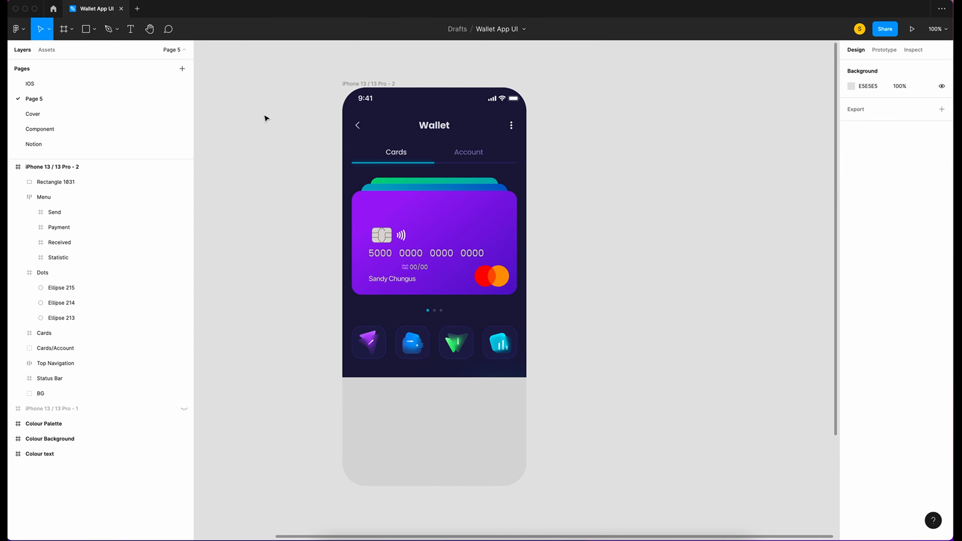
# Turn off Clip content for the iPhone 13 / 13 Pro - 2 frame
pyautogui.click(362, 85)
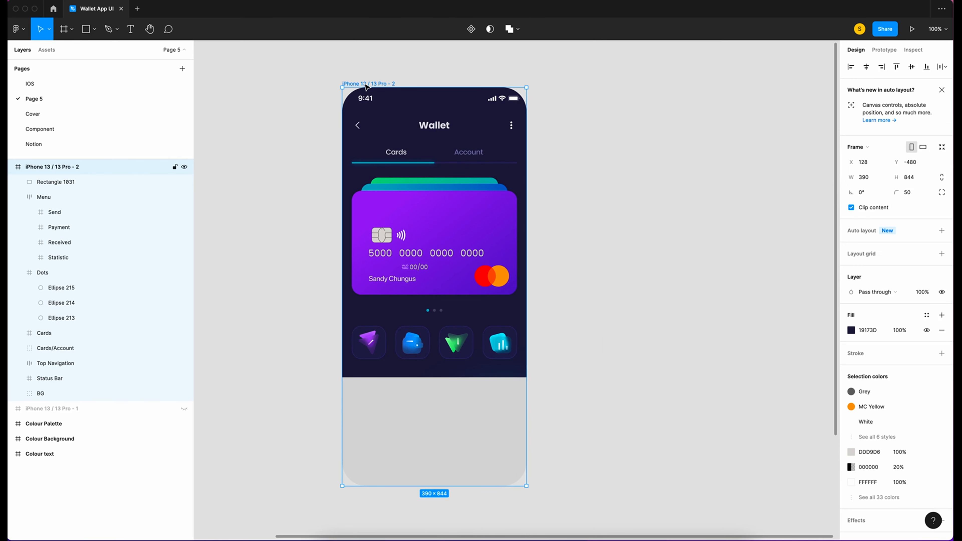
pyautogui.click(851, 208)
pyautogui.scroll(-3, 692, 254)
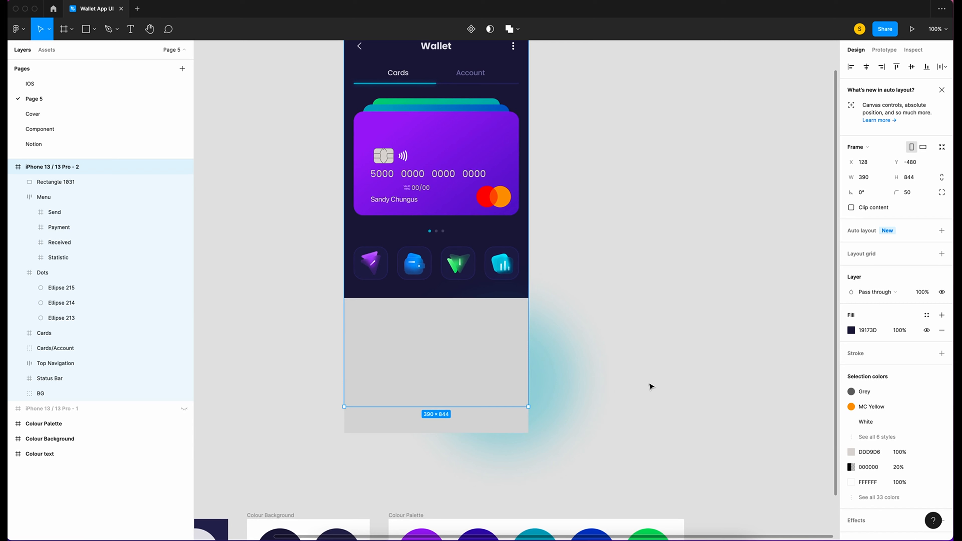
# Resize the rectangle to 350 px wide and 378 px high and centre it horizontally on the phone screen
pyautogui.click(510, 367)
pyautogui.click(876, 165)
pyautogui.write('3')
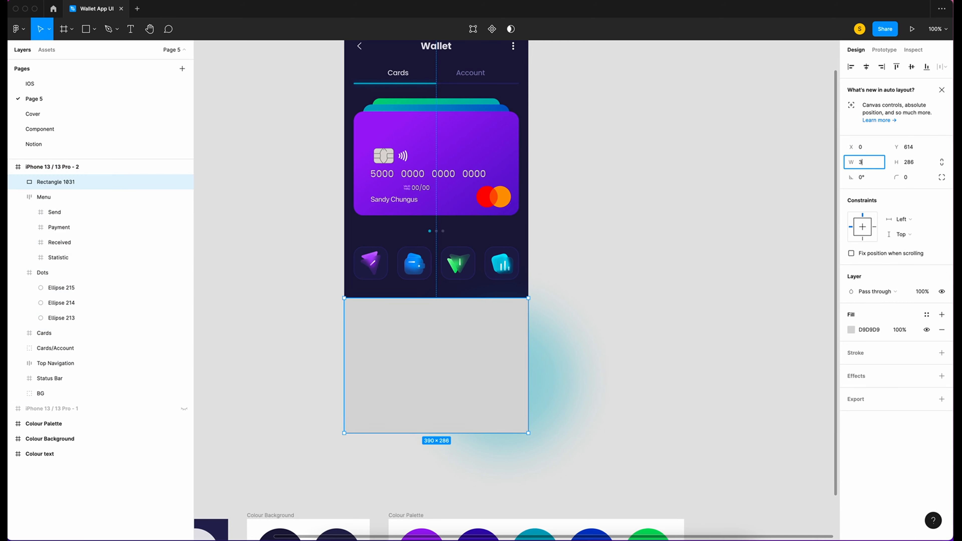
pyautogui.click(919, 162)
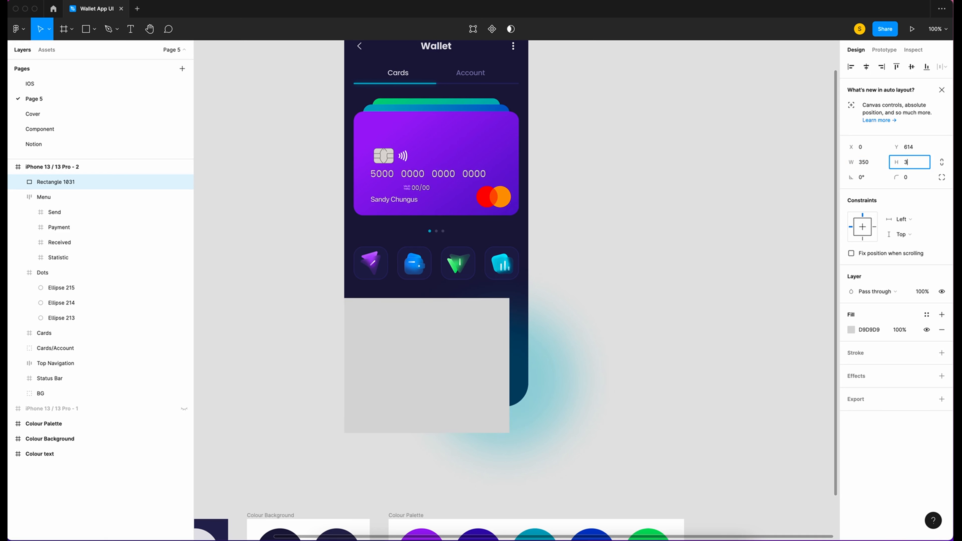
pyautogui.write('378')
pyautogui.press('Return')
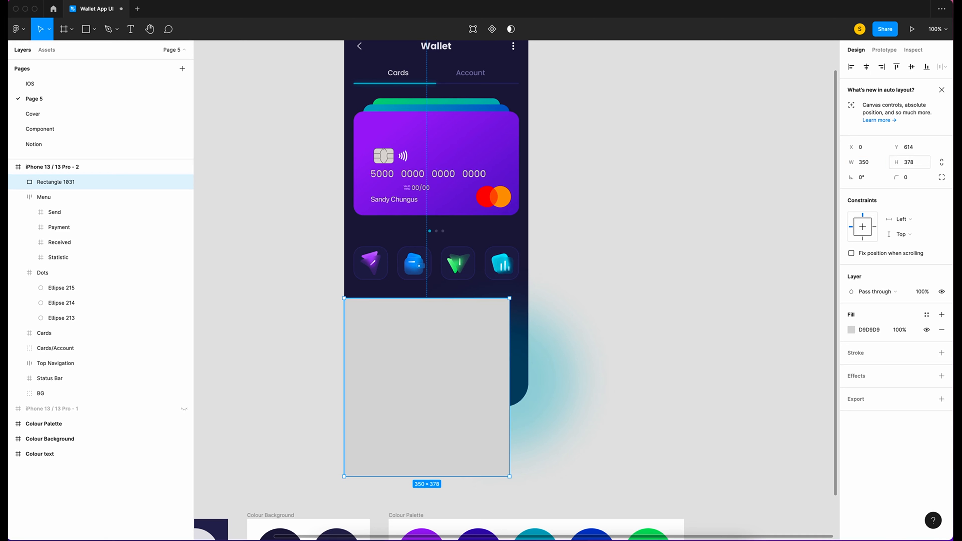
pyautogui.click(867, 67)
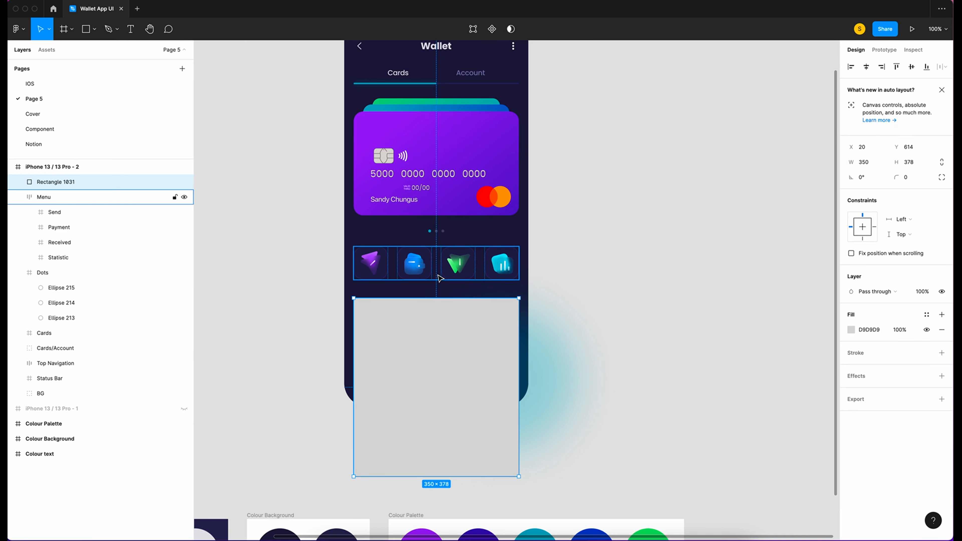
# Nudge the rectangle up to Y 605 to leave 30 px of spacing below the icon menu
pyautogui.press('alt')
pyautogui.press('Up')
pyautogui.hotkey('shift', 'Up')
pyautogui.press('alt')
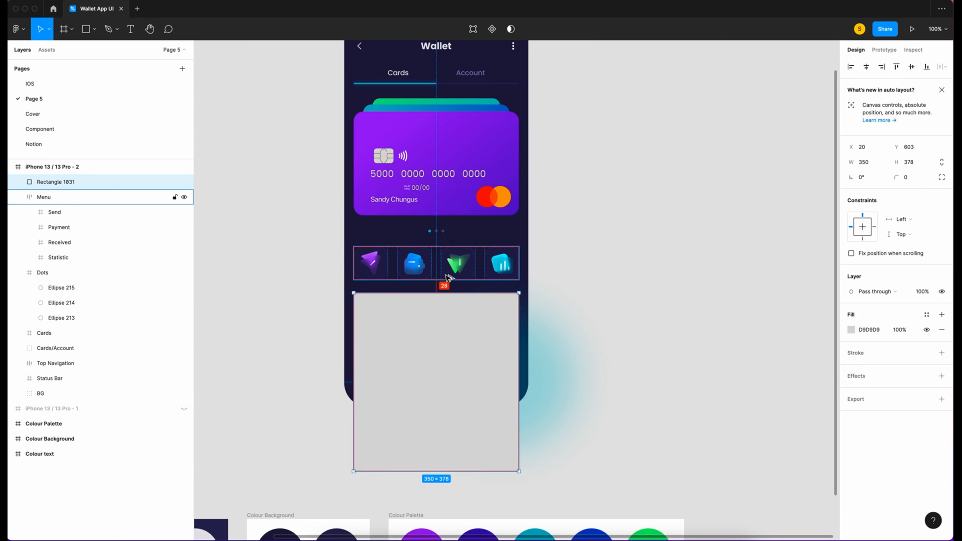
pyautogui.press('Down')
pyautogui.press('Down')
pyautogui.scroll(1, 688, 162)
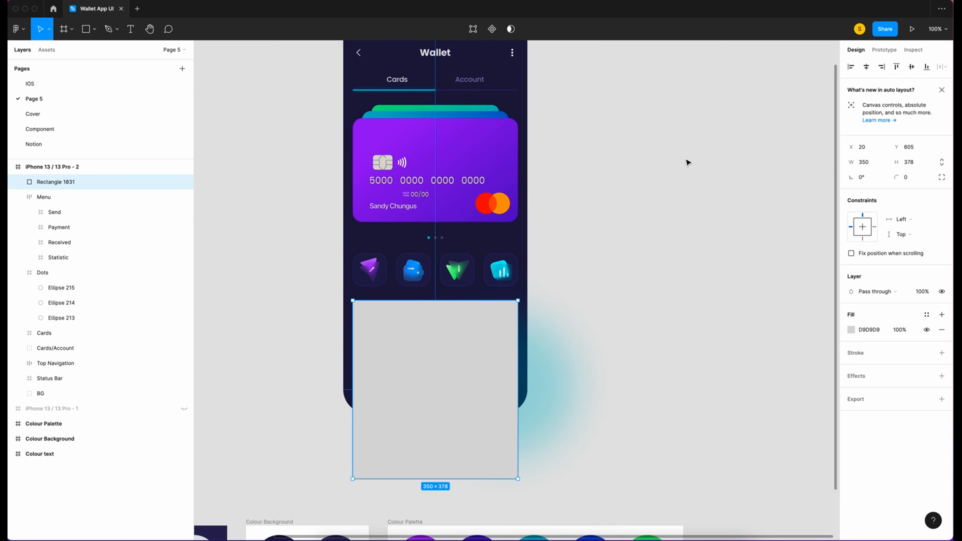
# Set the rectangle's corner radius to 30
pyautogui.click(913, 179)
pyautogui.write('30')
pyautogui.press('Return')
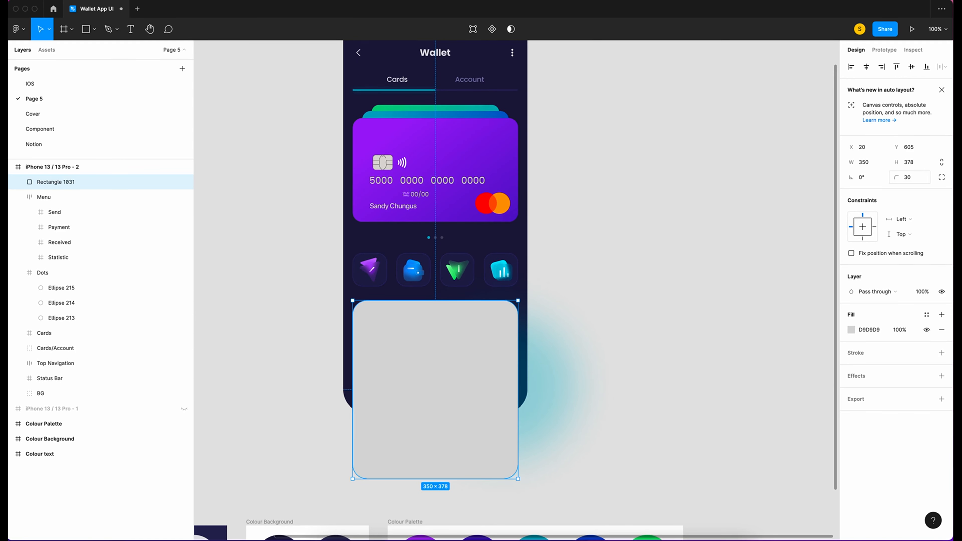
# Fill the rectangle with white FFFFFF at 30% opacity
pyautogui.click(851, 330)
pyautogui.write('fff')
pyautogui.press('Return')
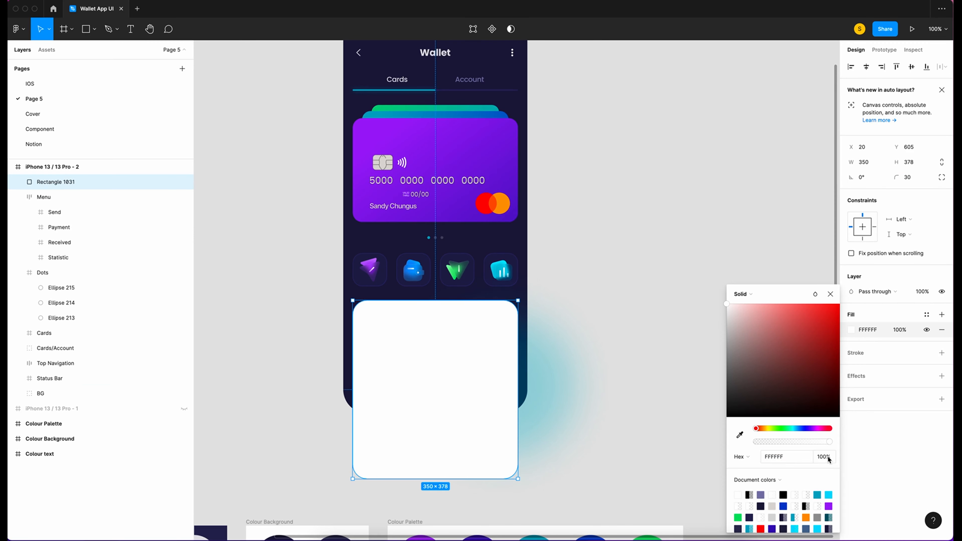
pyautogui.click(900, 331)
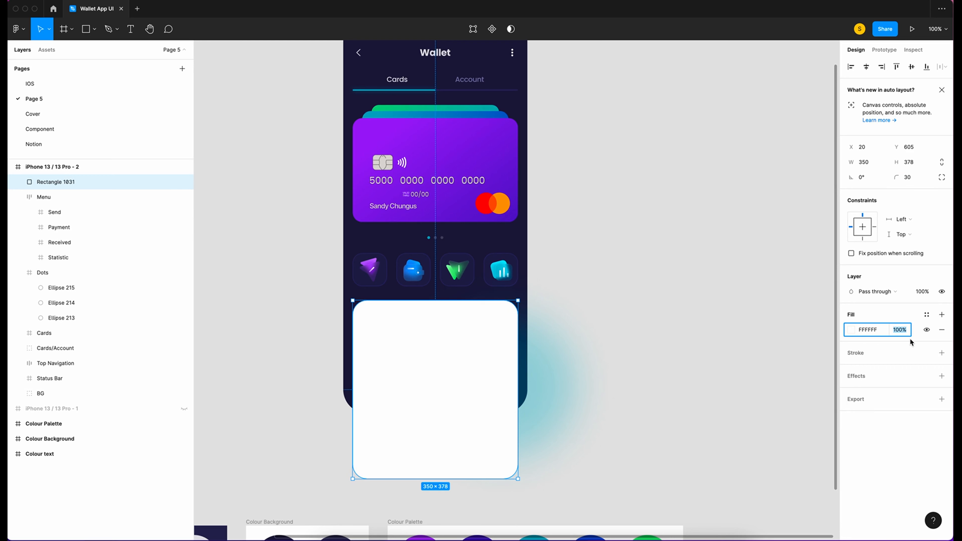
pyautogui.write('30')
pyautogui.press('Return')
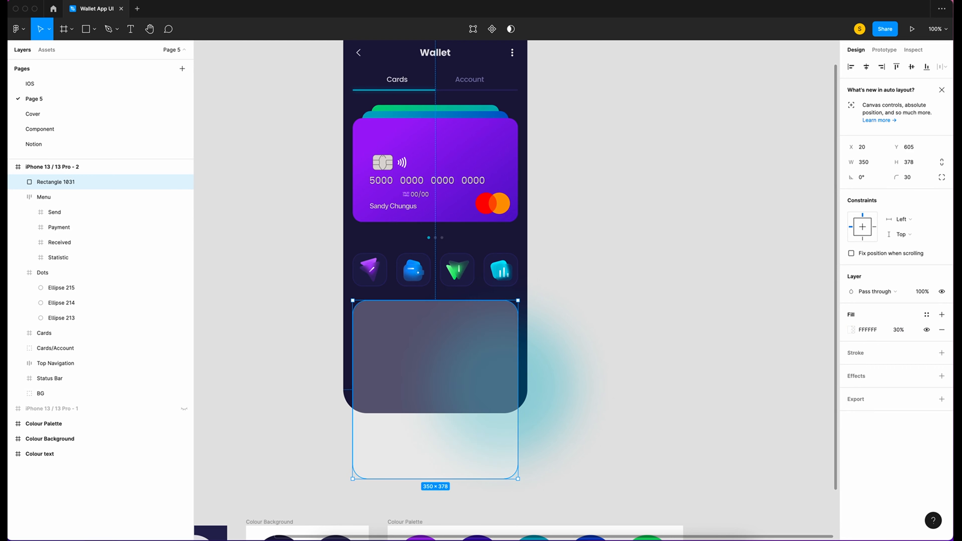
# Set the blend mode of the rectangle's fill to Overlay
pyautogui.click(851, 330)
pyautogui.click(815, 294)
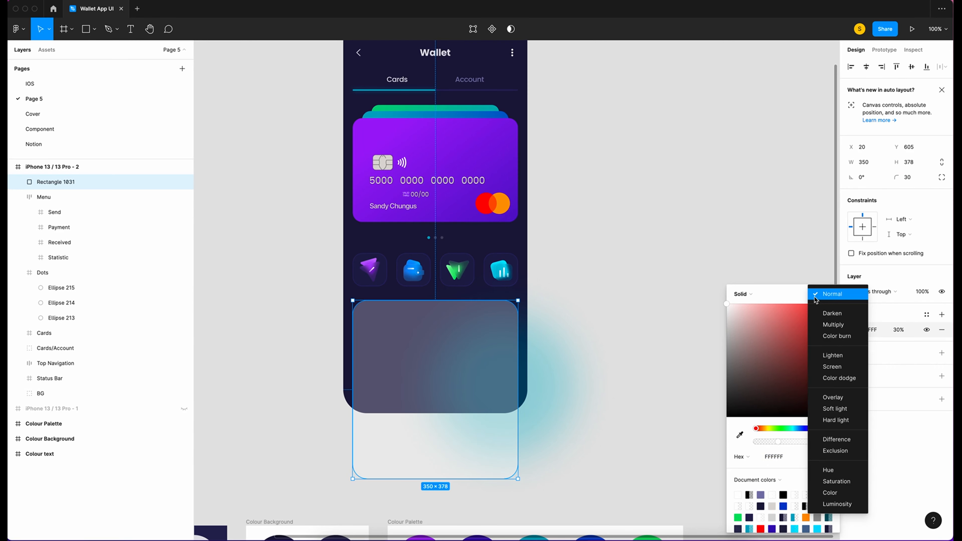
pyautogui.click(840, 398)
pyautogui.click(857, 378)
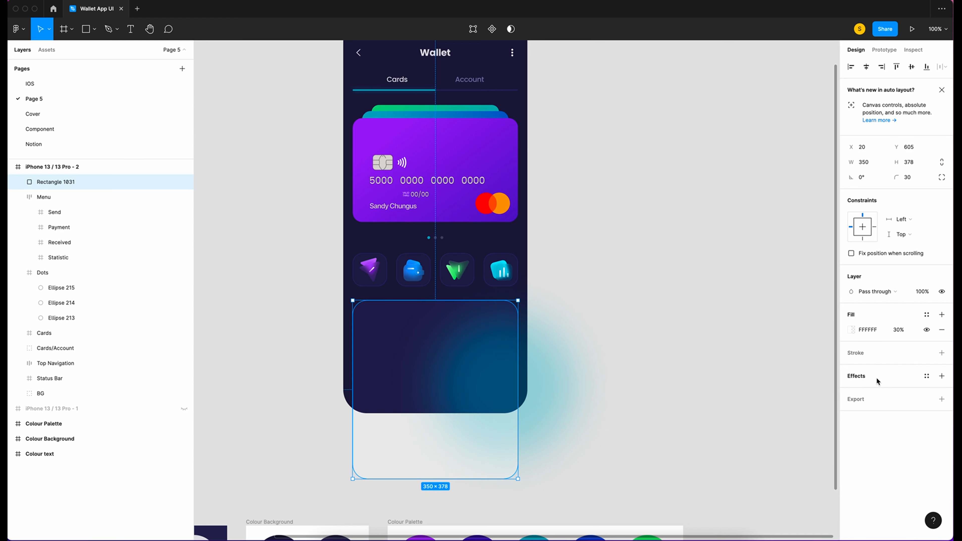
# Add a Background blur effect of 100 to the rectangle
pyautogui.click(857, 377)
pyautogui.click(885, 390)
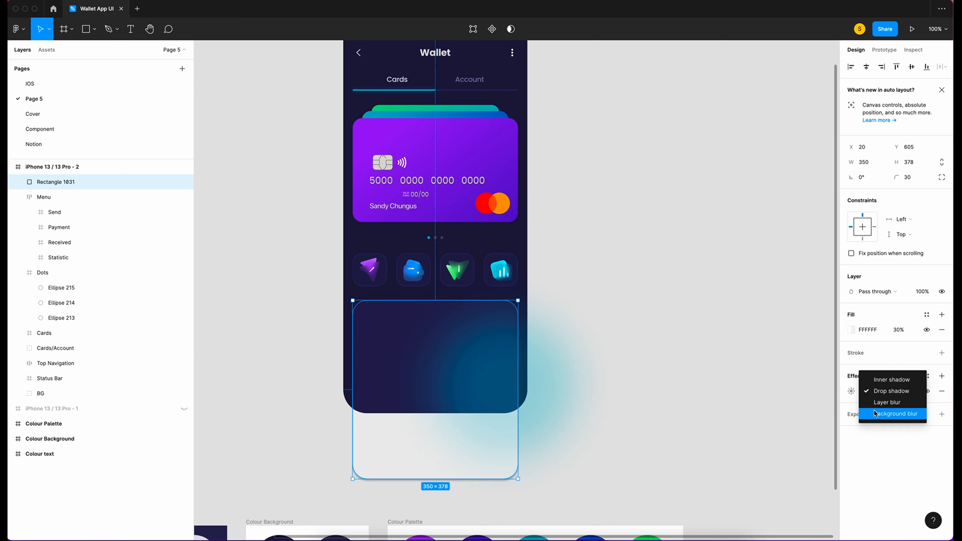
pyautogui.click(890, 414)
pyautogui.click(851, 391)
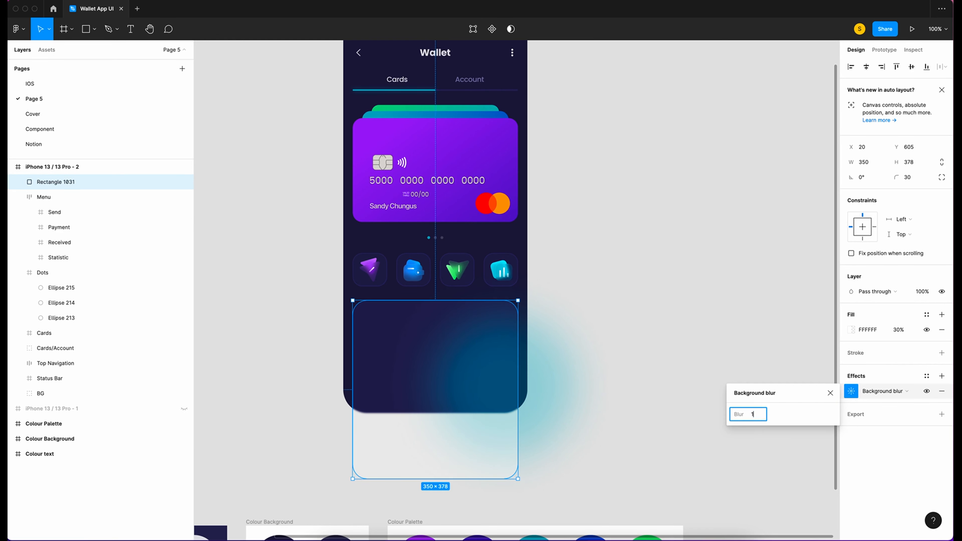
pyautogui.press('Return')
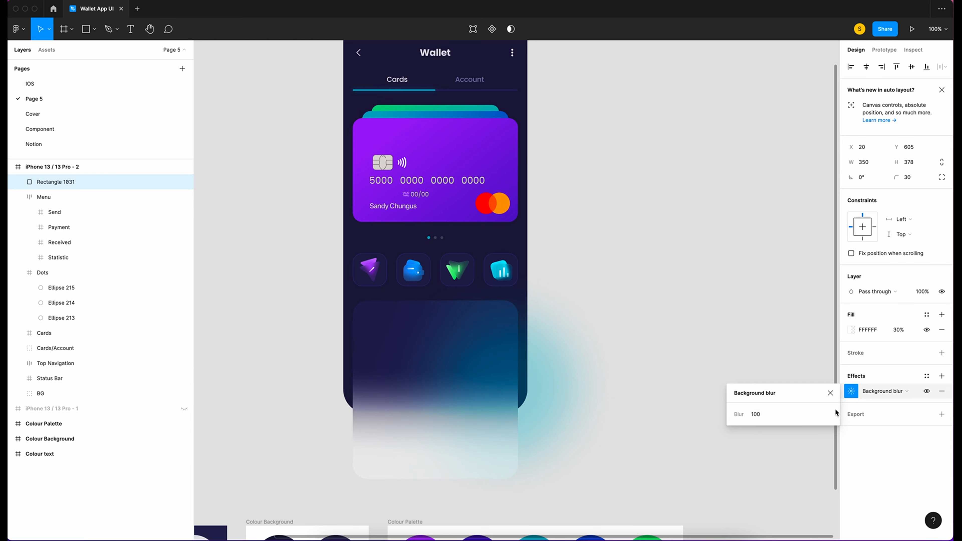
# Add a white FFFFFF stroke at 50% opacity to the glass panel rectangle
pyautogui.click(831, 394)
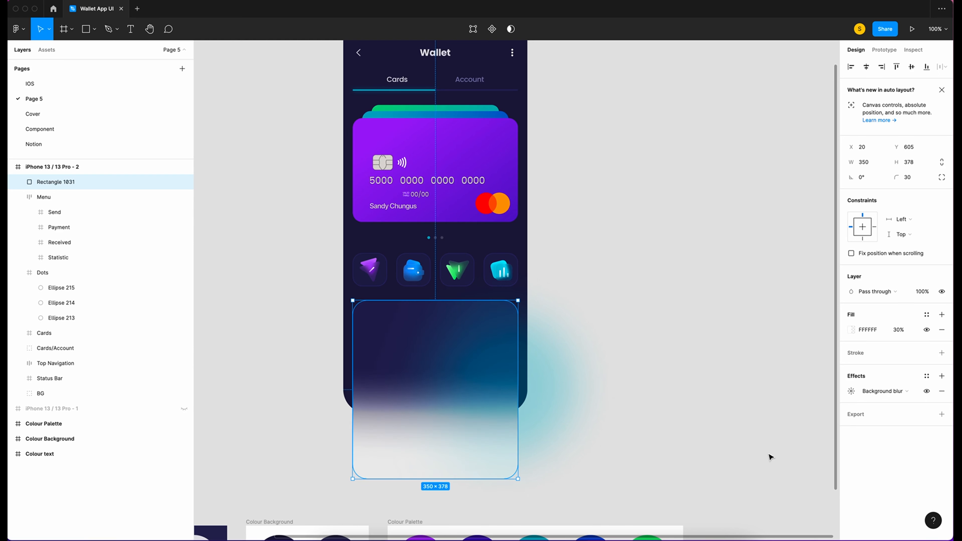
pyautogui.click(857, 355)
pyautogui.click(852, 368)
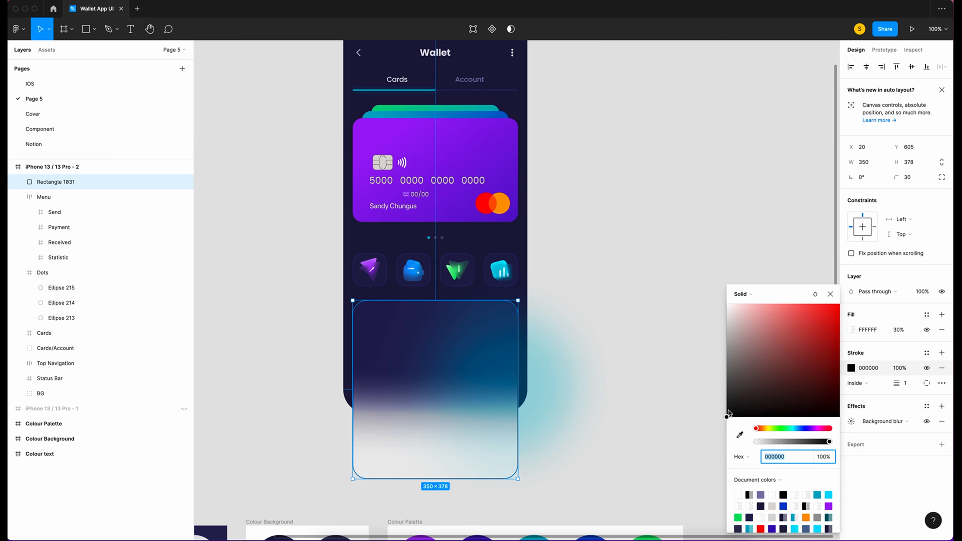
pyautogui.moveTo(727, 418); pyautogui.dragTo(727, 304)
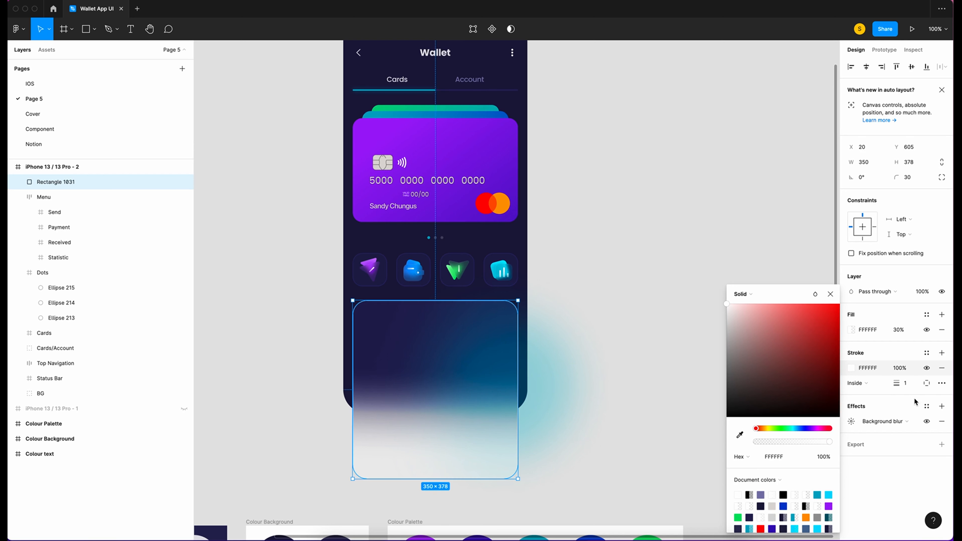
pyautogui.click(907, 369)
pyautogui.write('5')
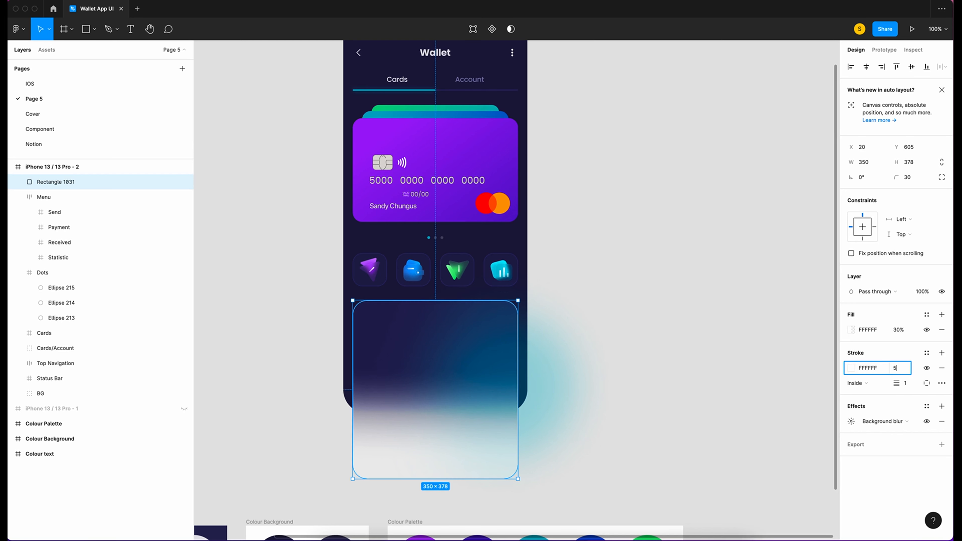
pyautogui.write('0')
pyautogui.press('Return')
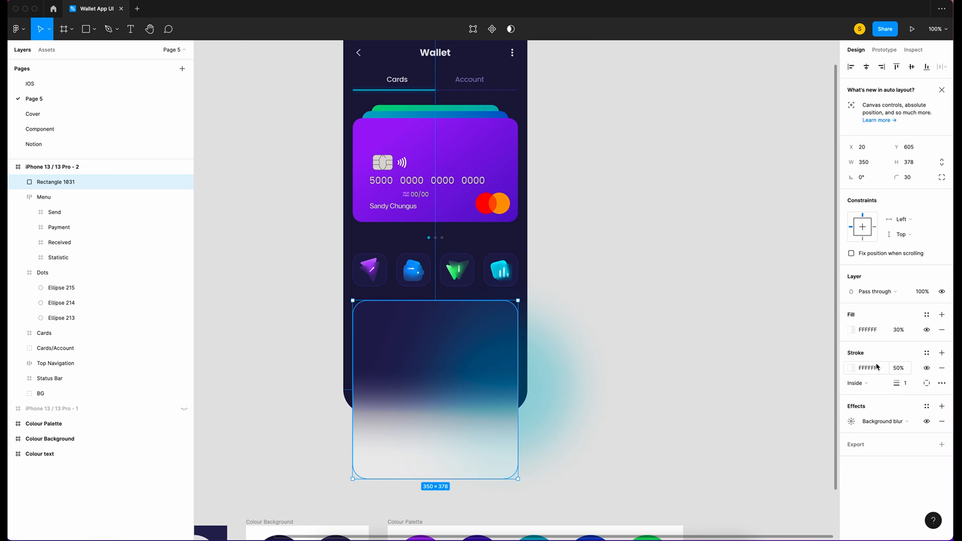
# Set the blend mode of the glass panel's stroke to Overlay
pyautogui.click(852, 369)
pyautogui.click(815, 295)
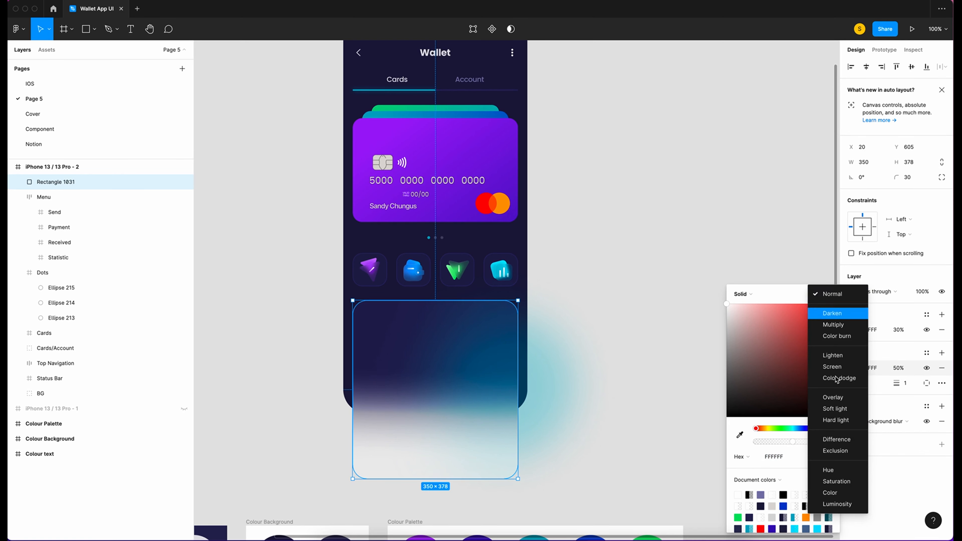
pyautogui.click(829, 397)
# Draw a rectangle in the upper part of the glass panel and size it to 310 by 44
pyautogui.press('r')
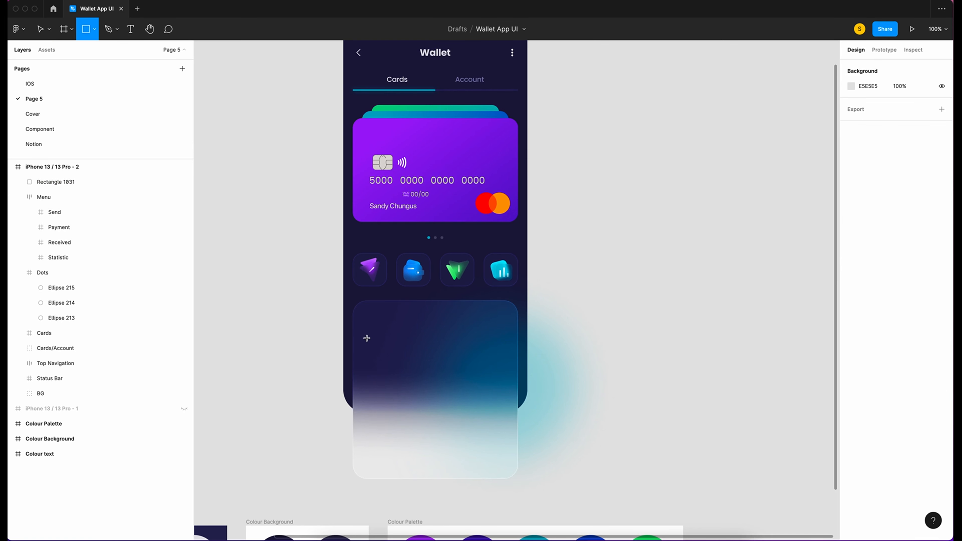
pyautogui.moveTo(367, 339)
pyautogui.mouseDown()
pyautogui.moveTo(514, 360)
pyautogui.moveTo(503, 358)
pyautogui.mouseUp()
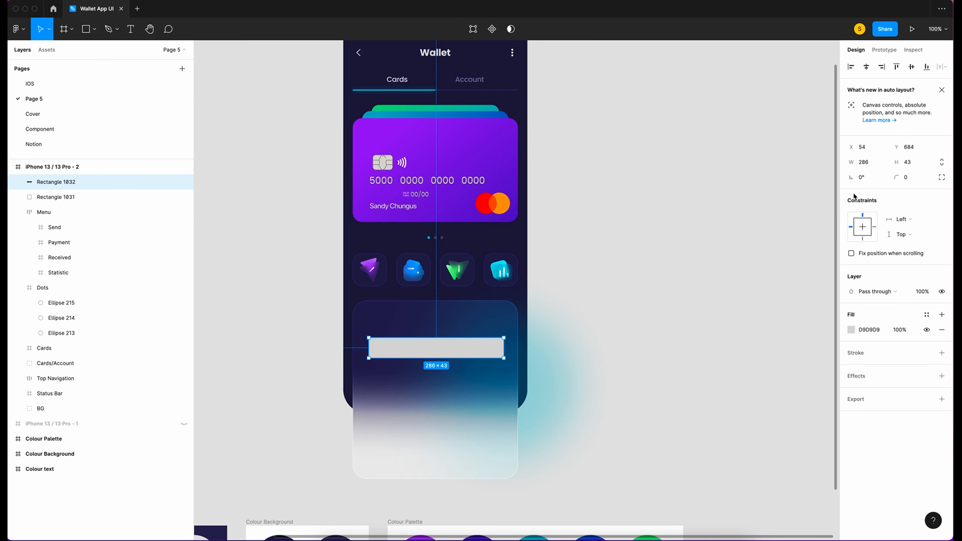
pyautogui.click(876, 166)
pyautogui.write('310')
pyautogui.press('Tab')
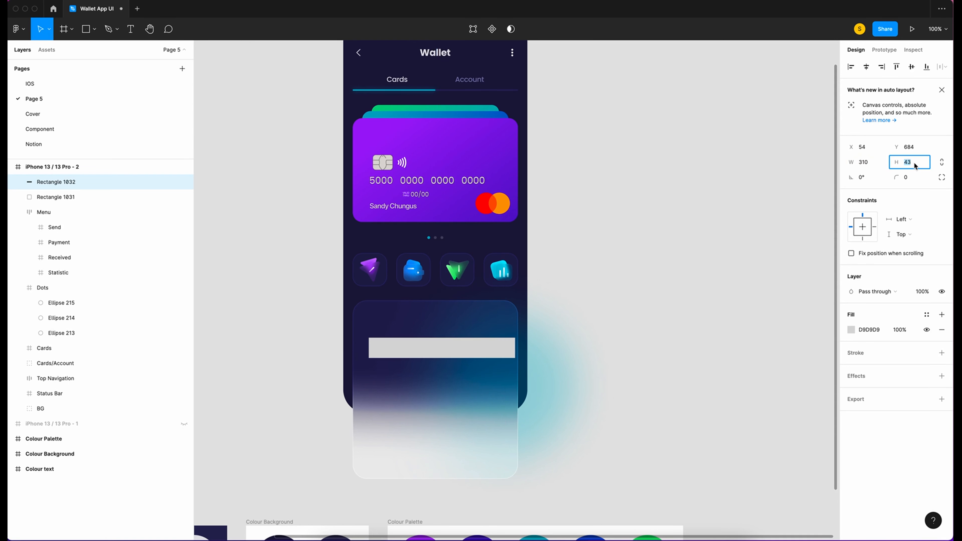
pyautogui.write('44')
pyautogui.press('Return')
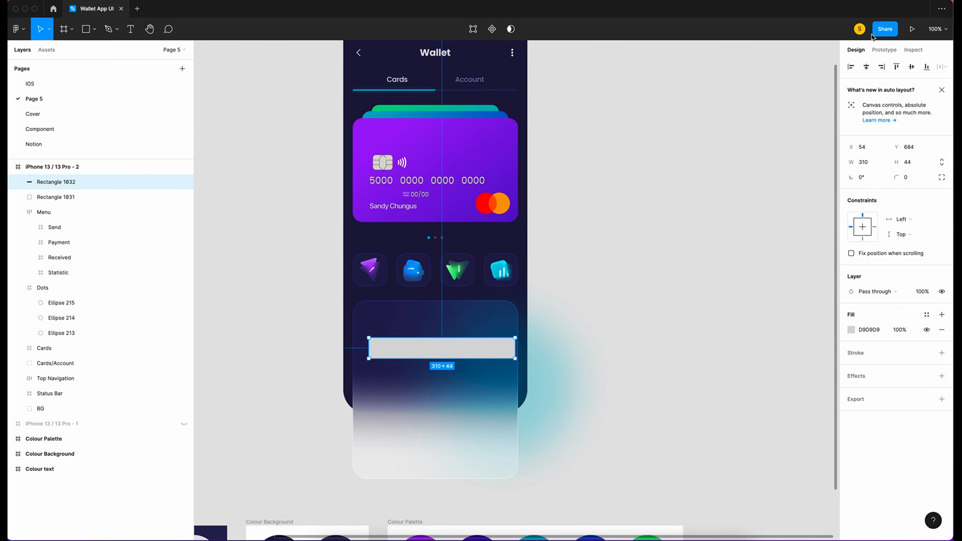
# Center the new field rectangle horizontally in the frame and set its corner radius to 15
pyautogui.click(867, 66)
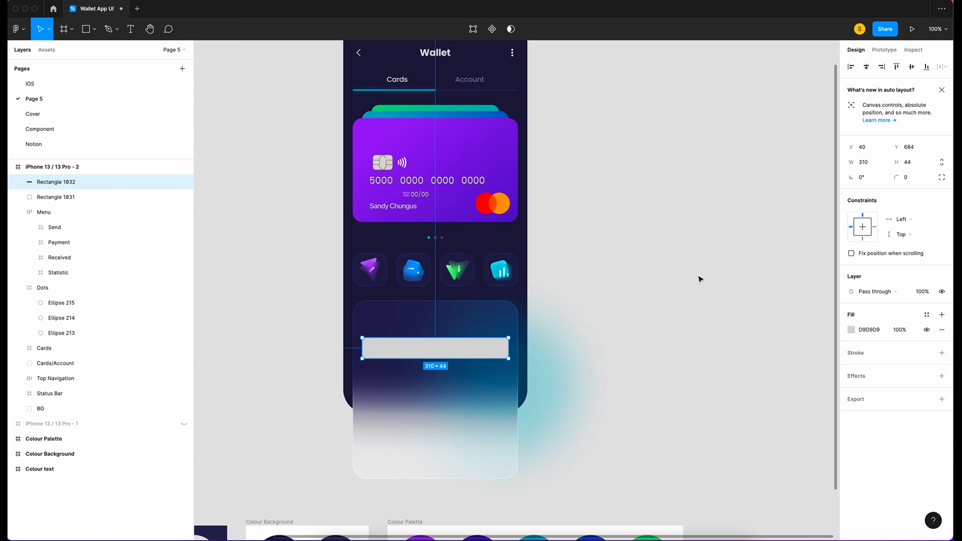
pyautogui.click(920, 182)
pyautogui.press('Return')
# Fill the field rectangle with the dark background colour 19173D sampled from the swatches, at 50% opacity
pyautogui.scroll(-5, 705, 358)
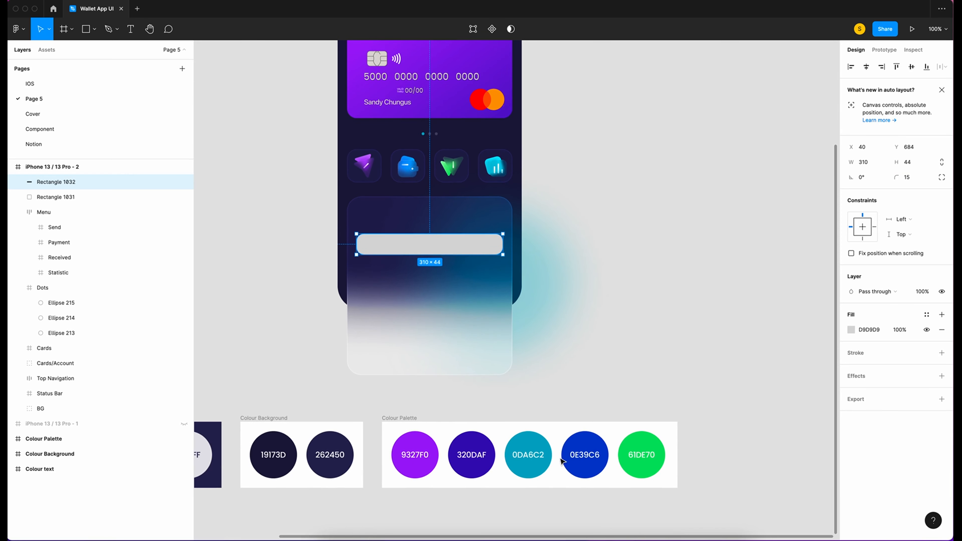
pyautogui.press('i')
pyautogui.click(278, 449)
pyautogui.click(905, 331)
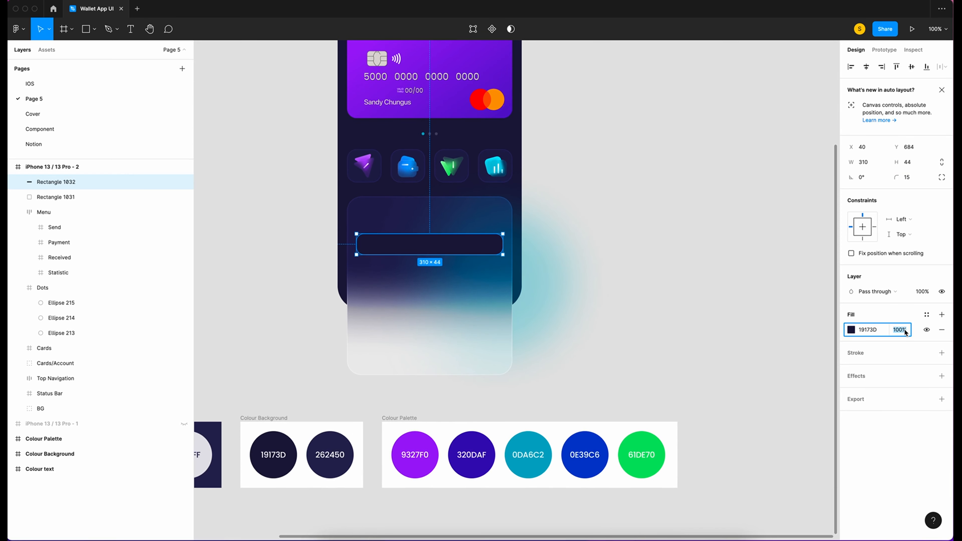
pyautogui.write('50')
pyautogui.press('Return')
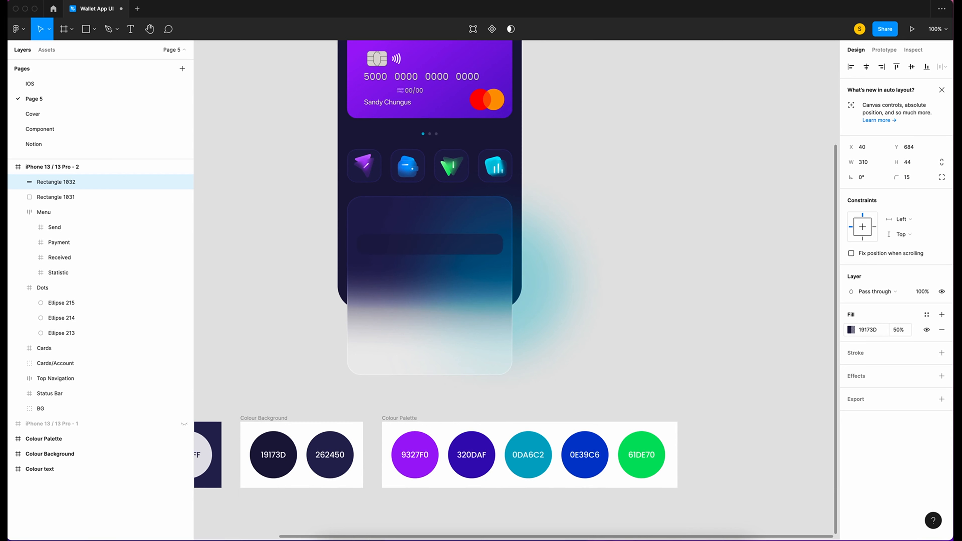
# Add a white FFFFFF stroke to the field rectangle with Overlay blend mode and 60% opacity
pyautogui.click(859, 354)
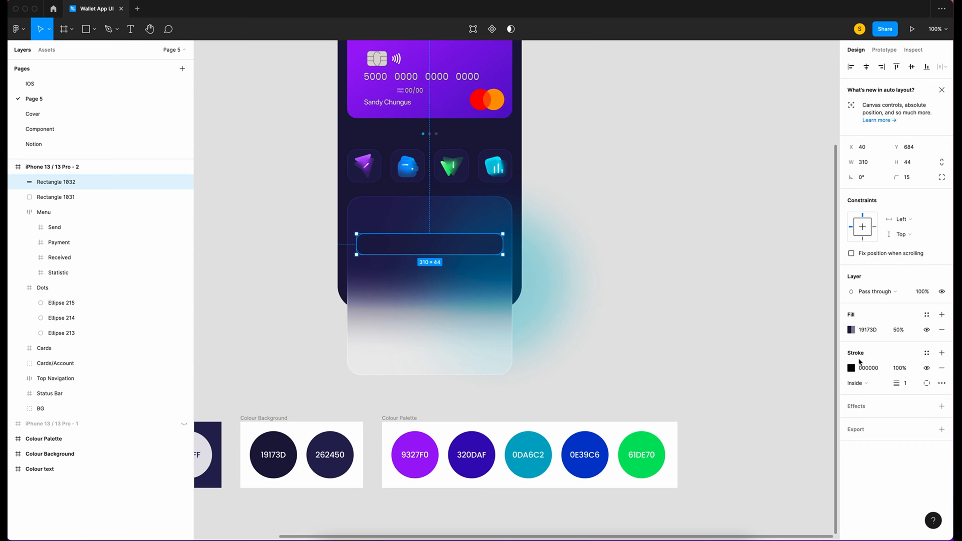
pyautogui.click(852, 368)
pyautogui.moveTo(728, 417); pyautogui.dragTo(648, 108)
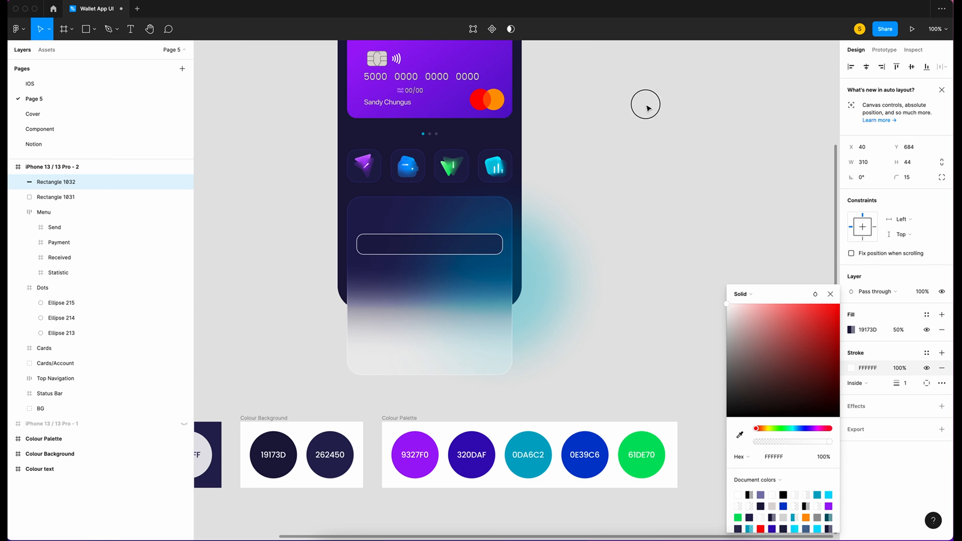
pyautogui.click(815, 294)
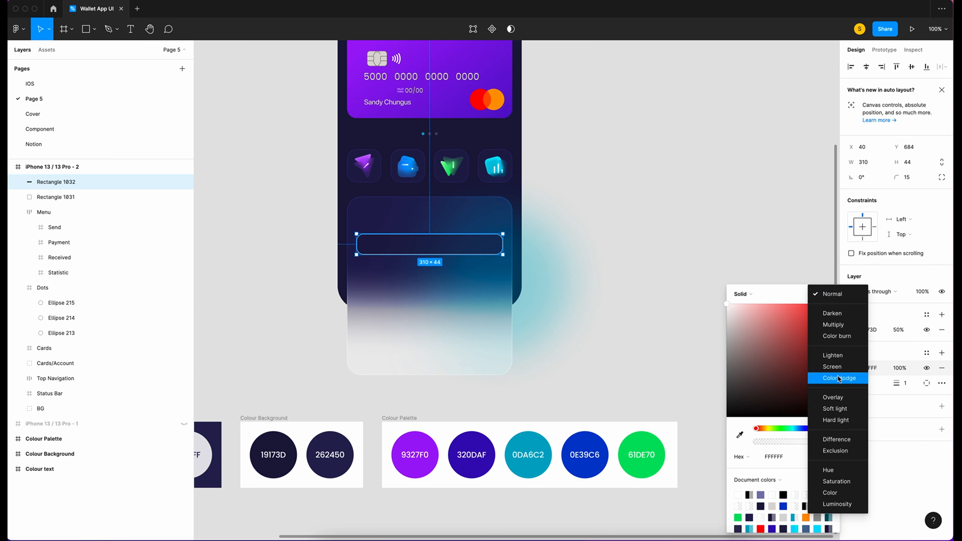
pyautogui.click(845, 398)
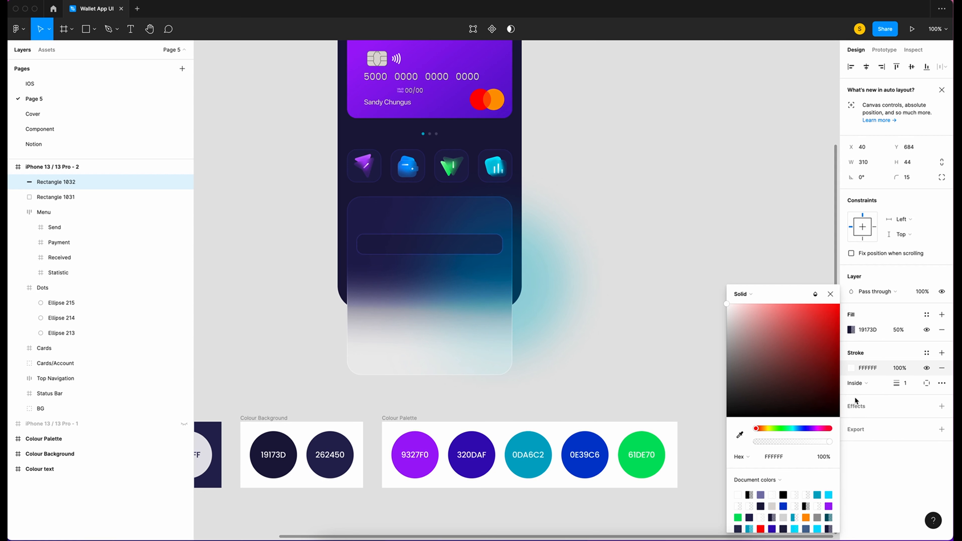
pyautogui.click(907, 371)
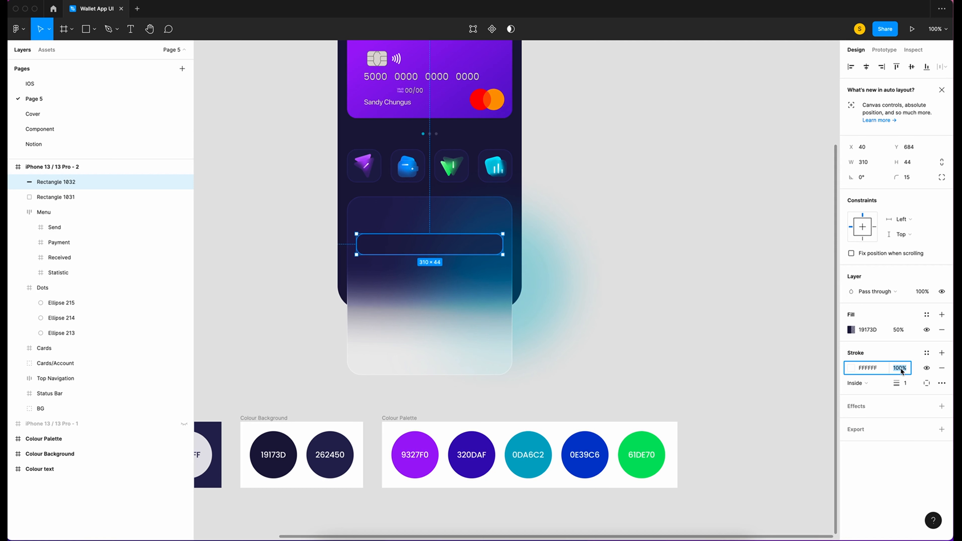
pyautogui.write('60')
pyautogui.press('Return')
pyautogui.click(683, 360)
# Set the blend mode of the field rectangle's fill to Overlay
pyautogui.hscroll(-2, 683, 360)
pyautogui.click(545, 256)
pyautogui.click(851, 330)
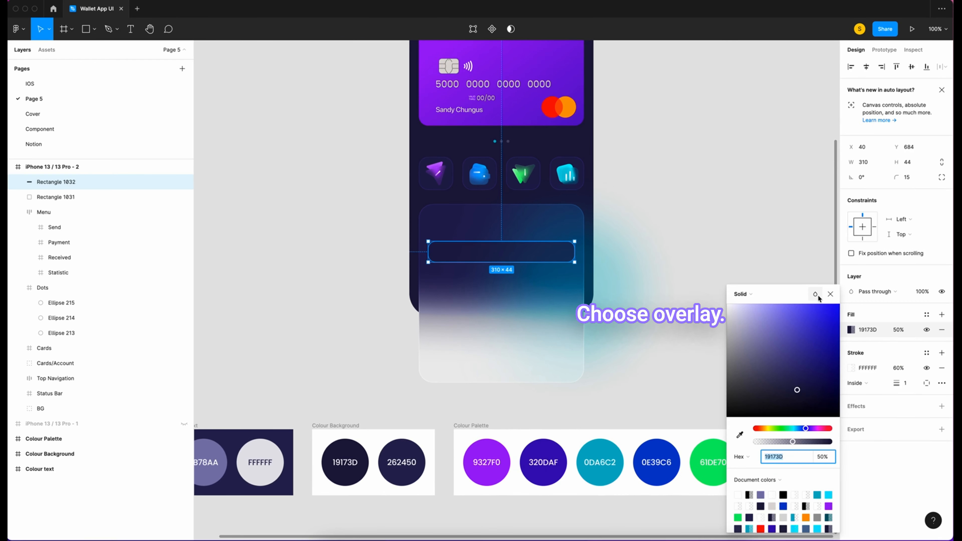
pyautogui.click(815, 294)
pyautogui.click(834, 397)
pyautogui.click(714, 341)
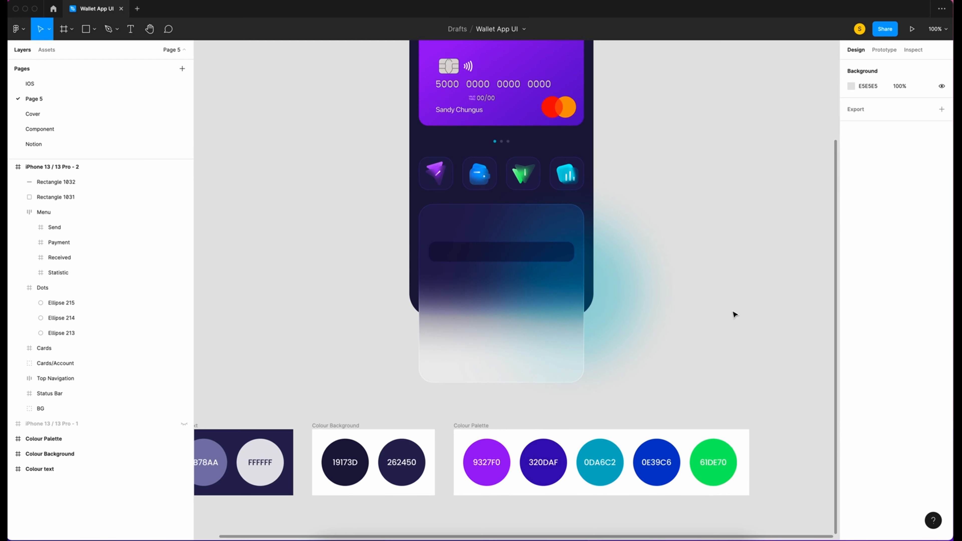
# Add the text "Card Number" inside the field rectangle and set its text box to auto width
pyautogui.scroll(10, 735, 315)
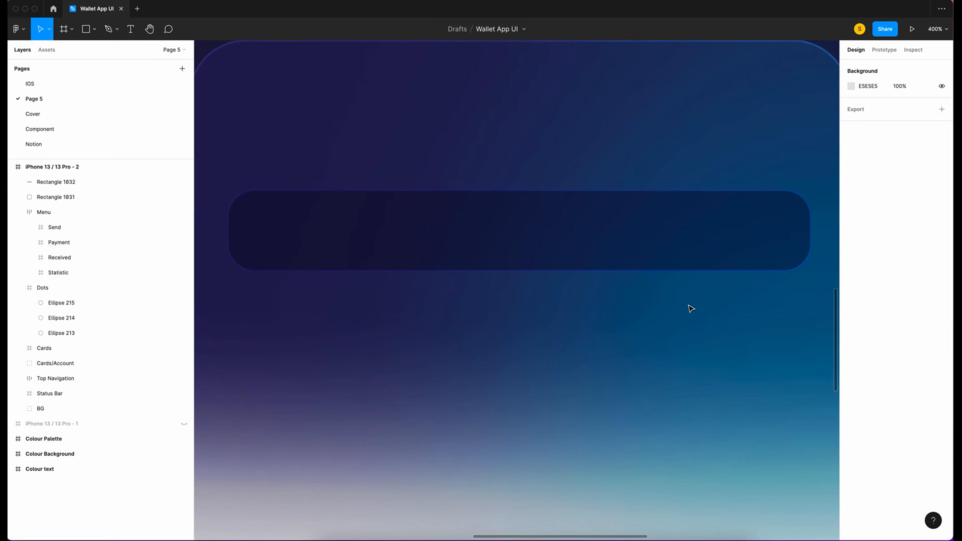
pyautogui.press('t')
pyautogui.moveTo(254, 210); pyautogui.dragTo(435, 260)
pyautogui.write('Card Number')
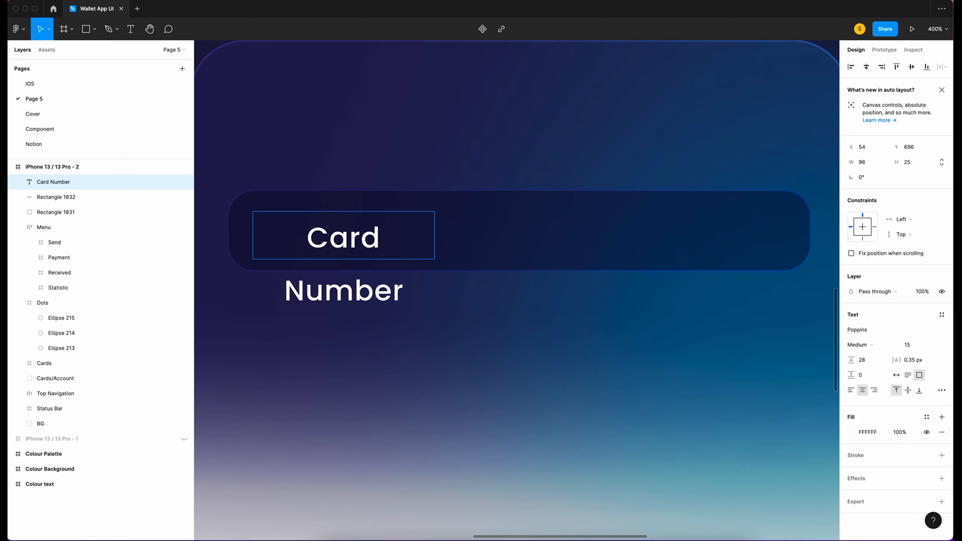
pyautogui.click(905, 379)
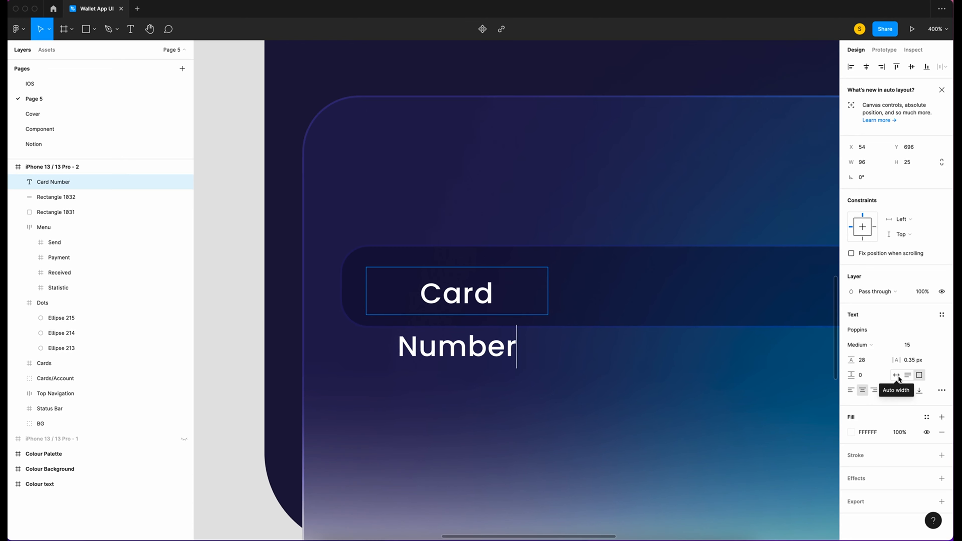
pyautogui.click(897, 375)
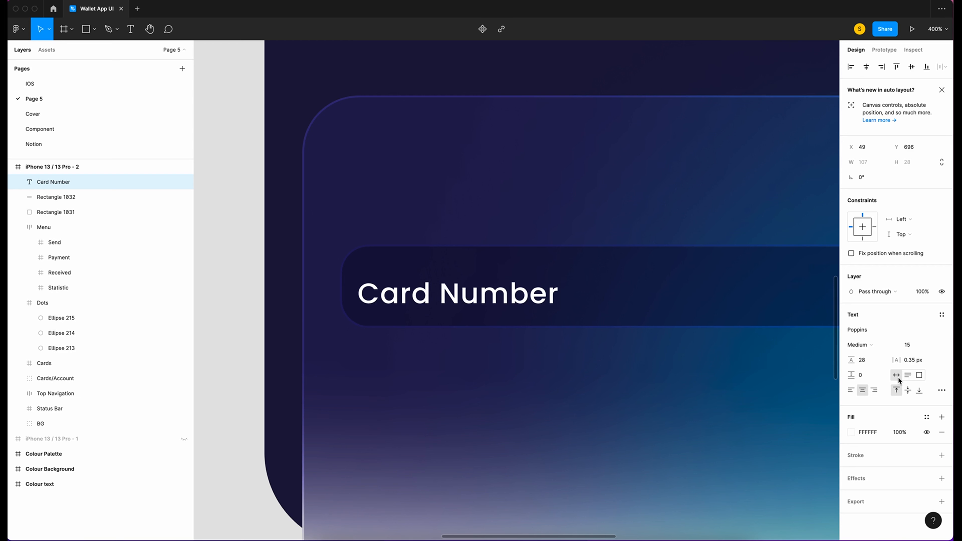
# Set the "Card Number" text to size 13 and Regular weight
pyautogui.moveTo(557, 292); pyautogui.dragTo(344, 291)
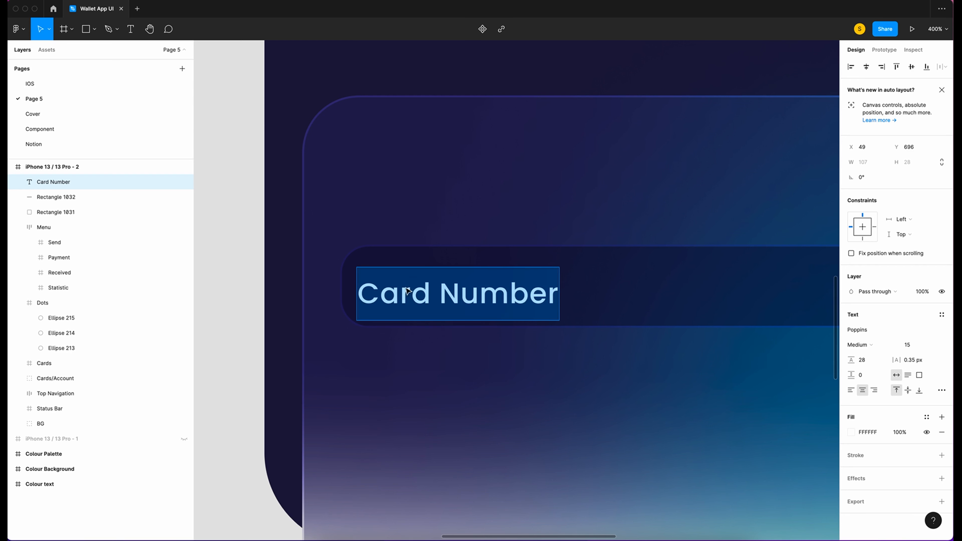
pyautogui.click(916, 349)
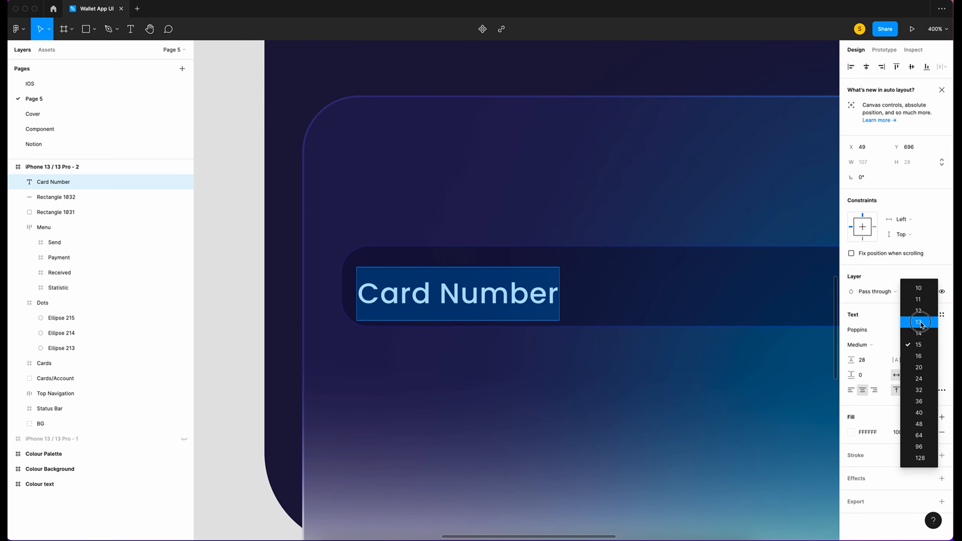
pyautogui.click(921, 323)
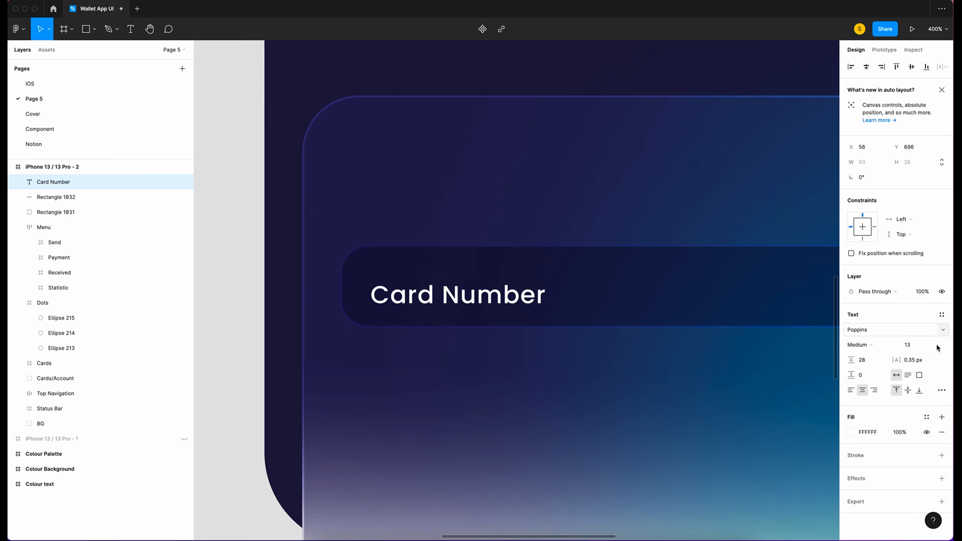
pyautogui.click(871, 346)
pyautogui.click(877, 330)
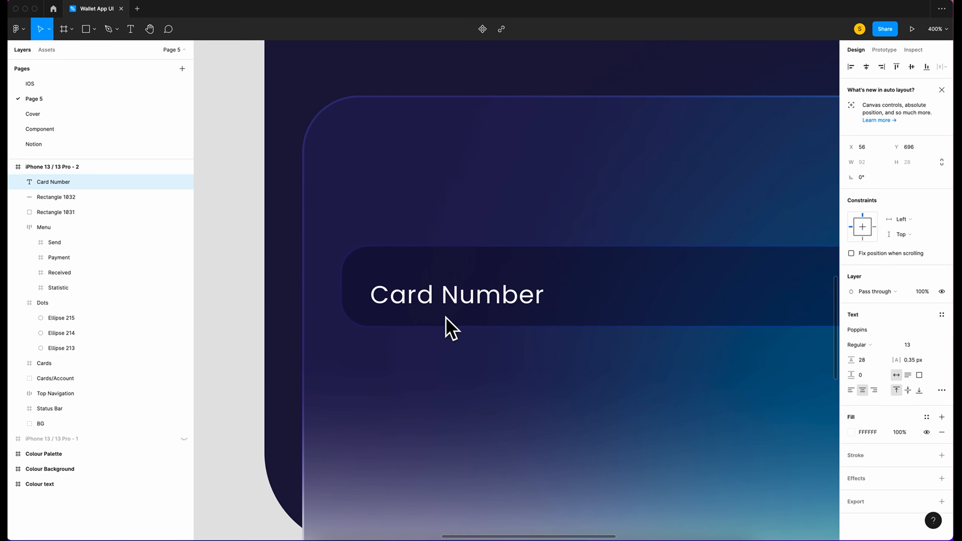
# Colour the "Card Number" text with 7B78AA sampled from the text colour swatches
pyautogui.doubleClick(457, 318)
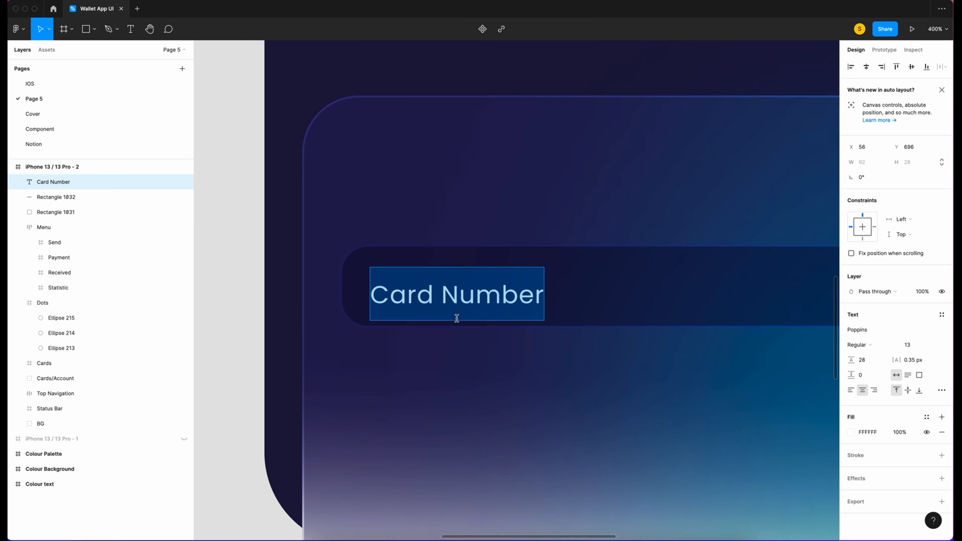
pyautogui.hotkey('shift', '0')
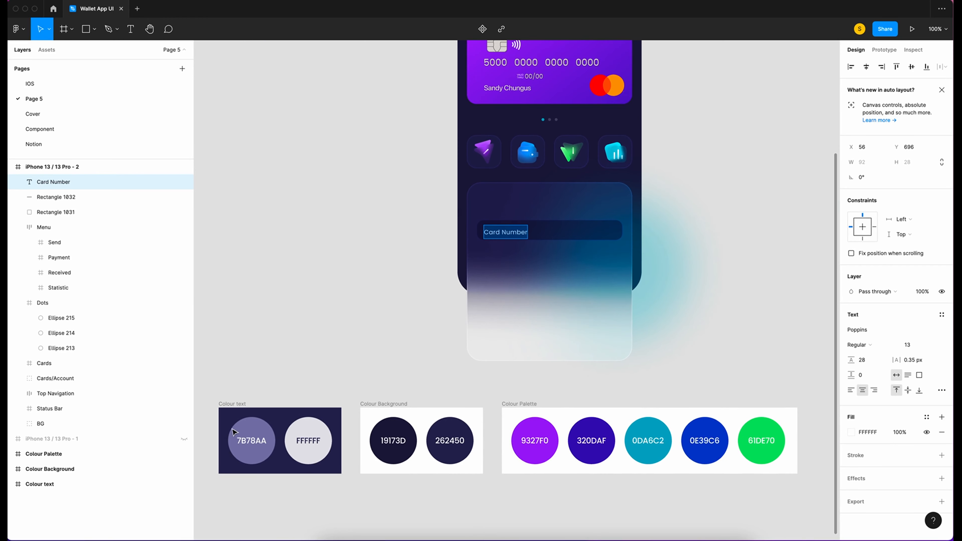
pyautogui.press('i')
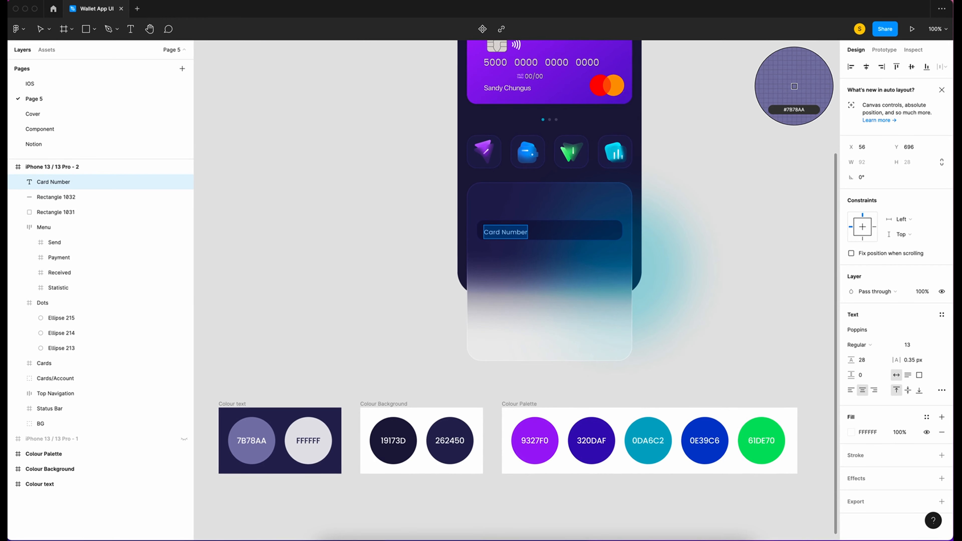
pyautogui.click(253, 436)
# Group the "Card Number" text together with its field rectangle
pyautogui.hotkey('shift', '2')
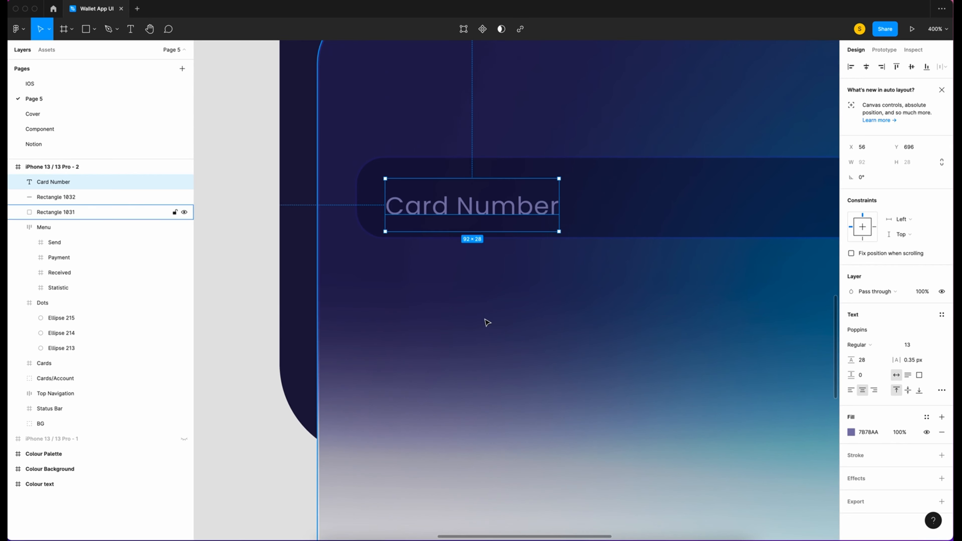
pyautogui.keyDown('shift'); pyautogui.click(66, 197); pyautogui.keyUp('shift')
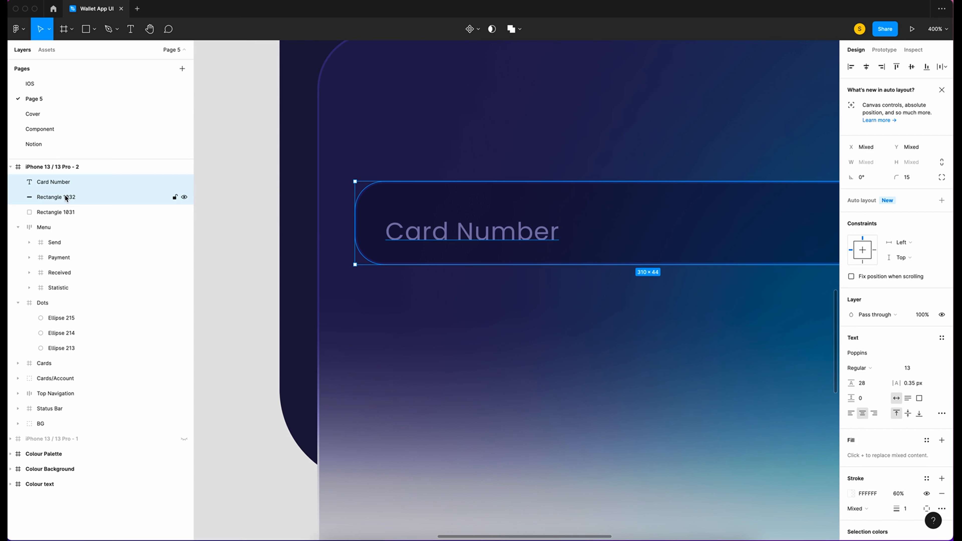
pyautogui.press('super+g')
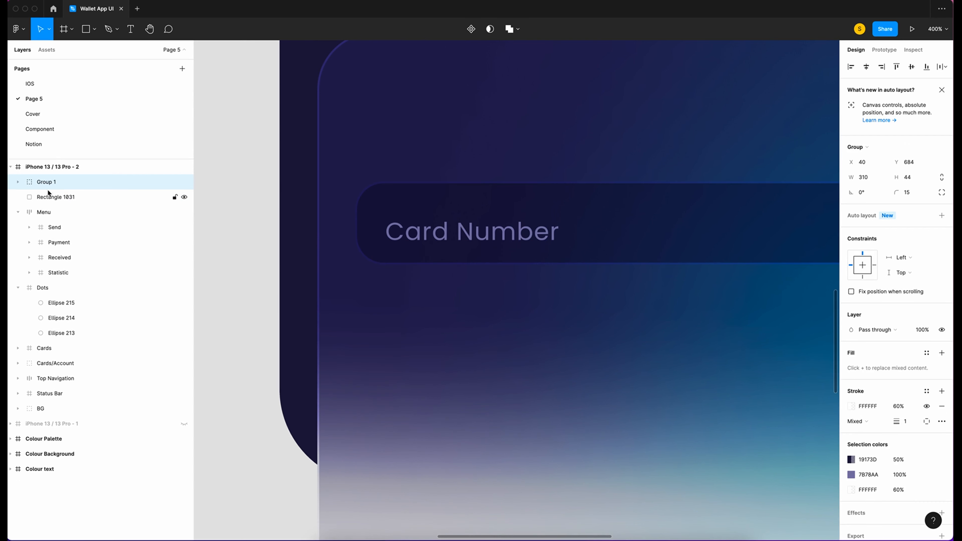
# Rename the new group of text and field rectangle as "Card Number"
pyautogui.doubleClick(49, 183)
pyautogui.write('Car')
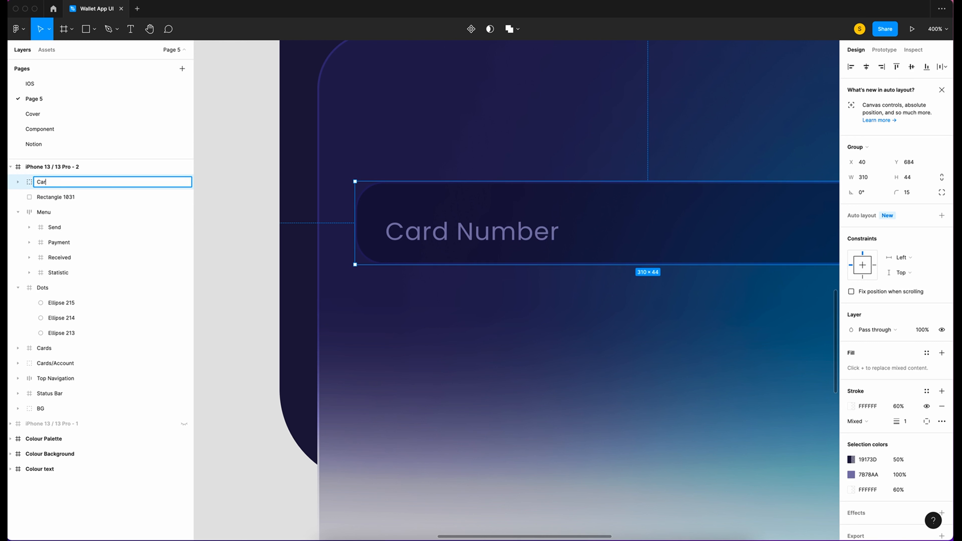
pyautogui.write('d Number')
pyautogui.press('Return')
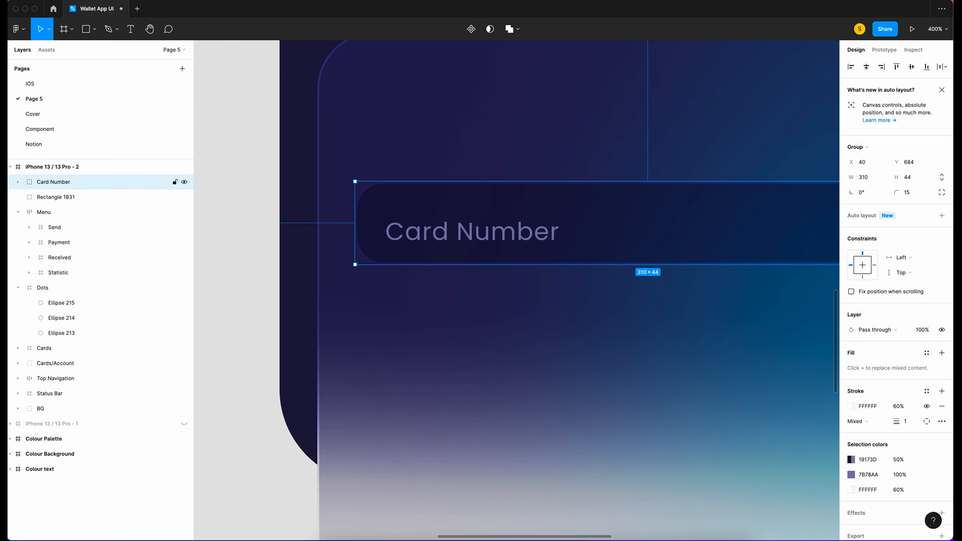
# Centre the "Card Number" text vertically in its field and place it 8 px from the field's left edge
pyautogui.click(19, 183)
pyautogui.click(77, 198)
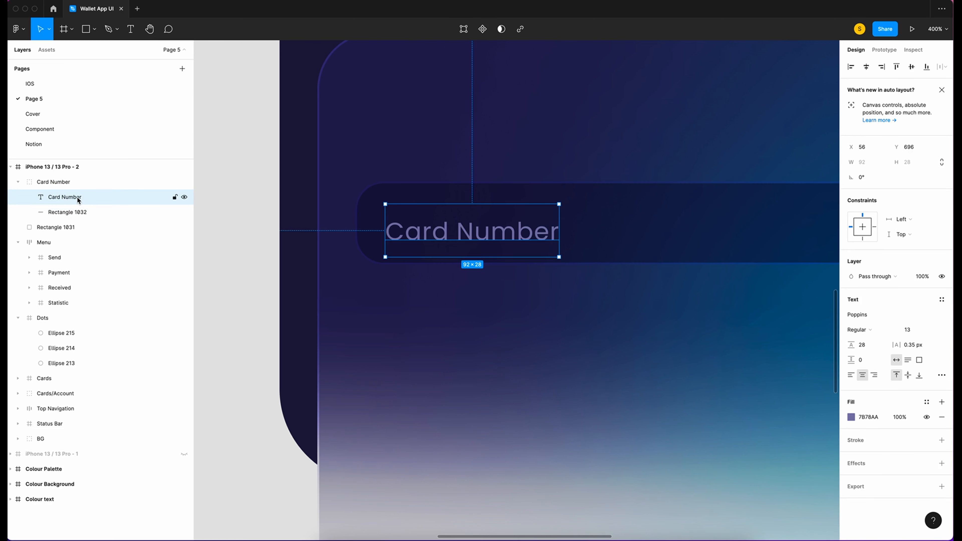
pyautogui.click(867, 67)
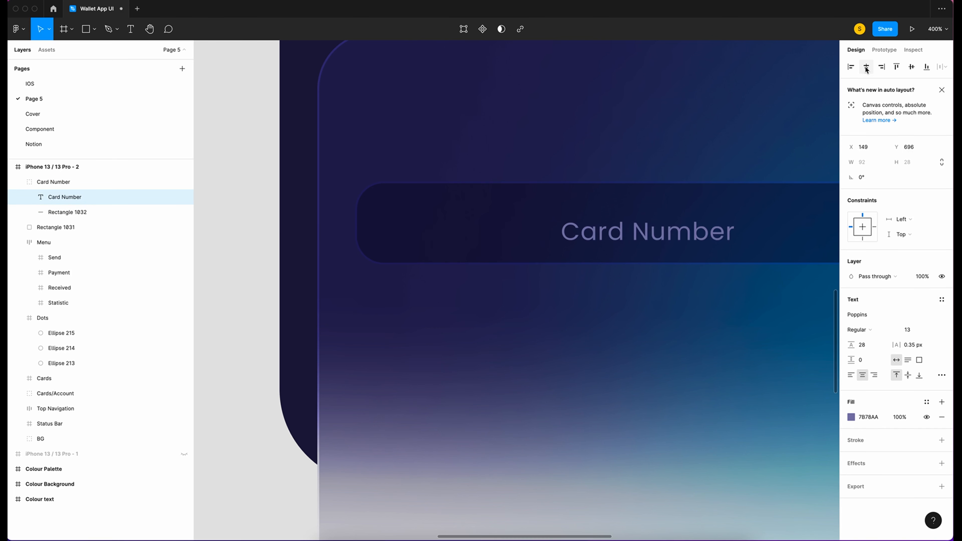
pyautogui.click(912, 68)
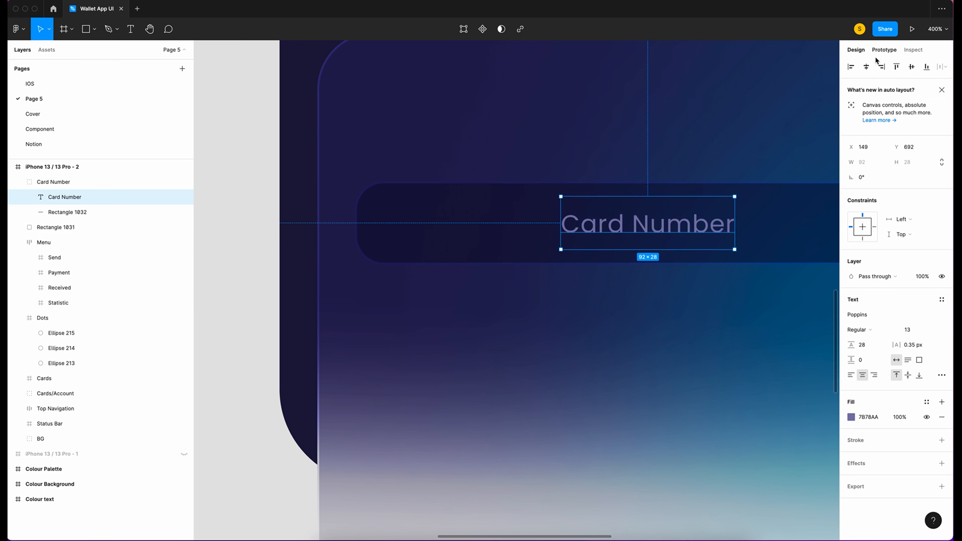
pyautogui.hotkey('ctrl', 'z')
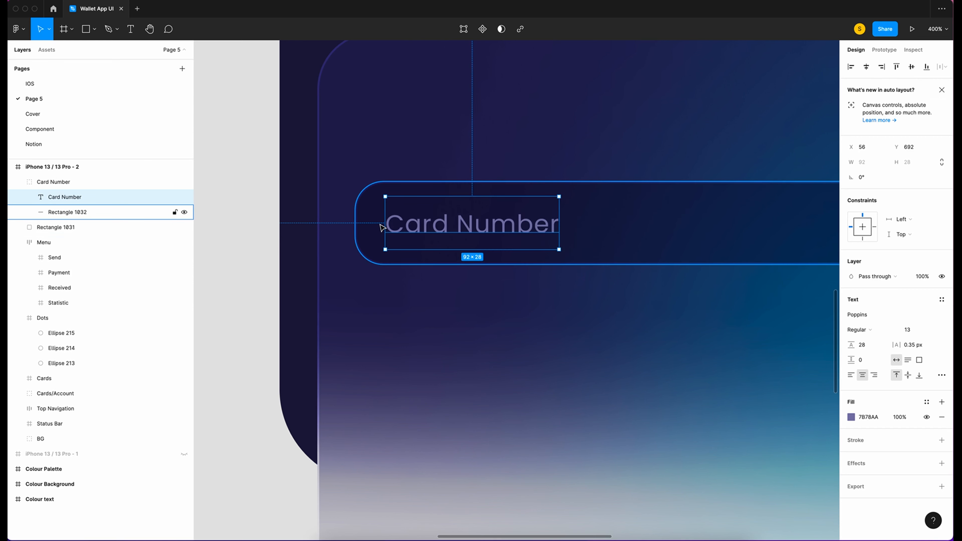
pyautogui.hotkey('shift', 'Left')
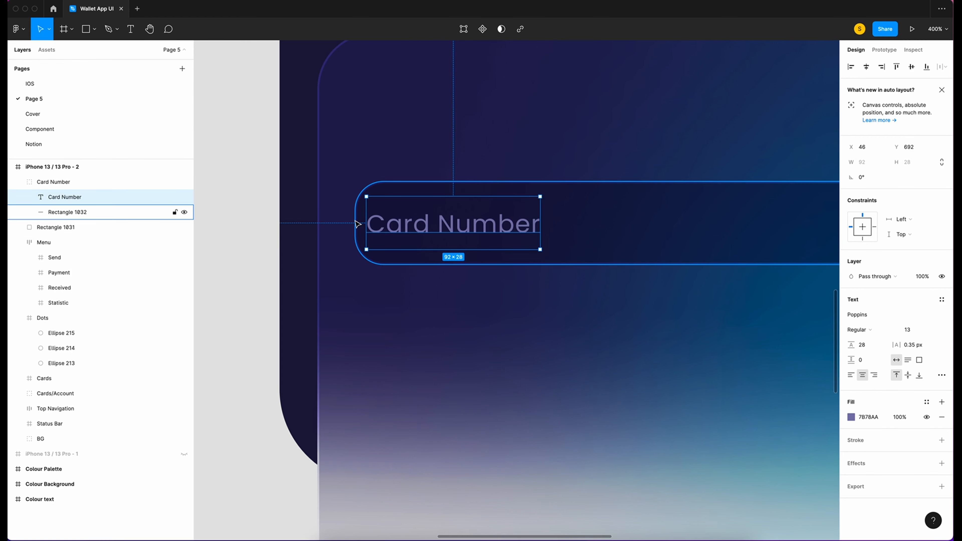
pyautogui.press('alt')
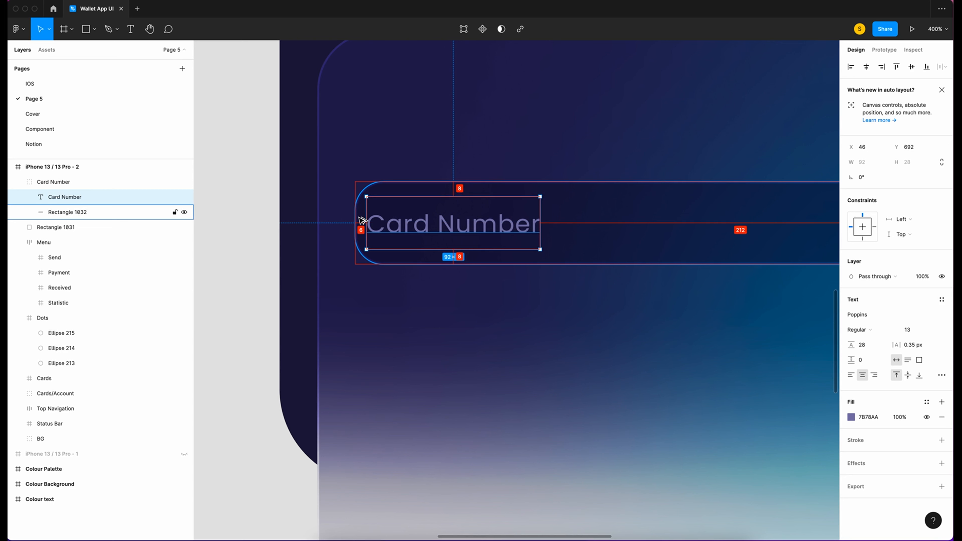
pyautogui.press('Right')
pyautogui.press('Right')
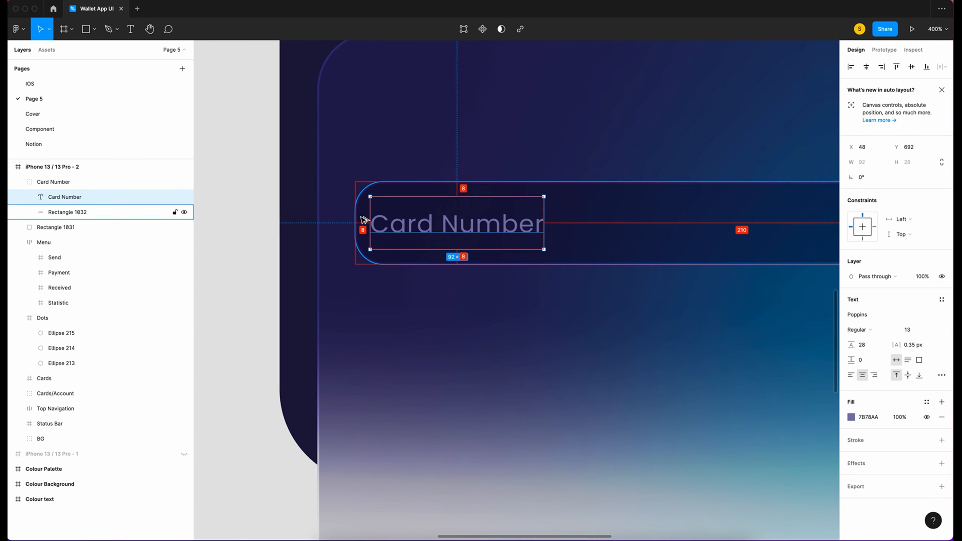
pyautogui.click(560, 338)
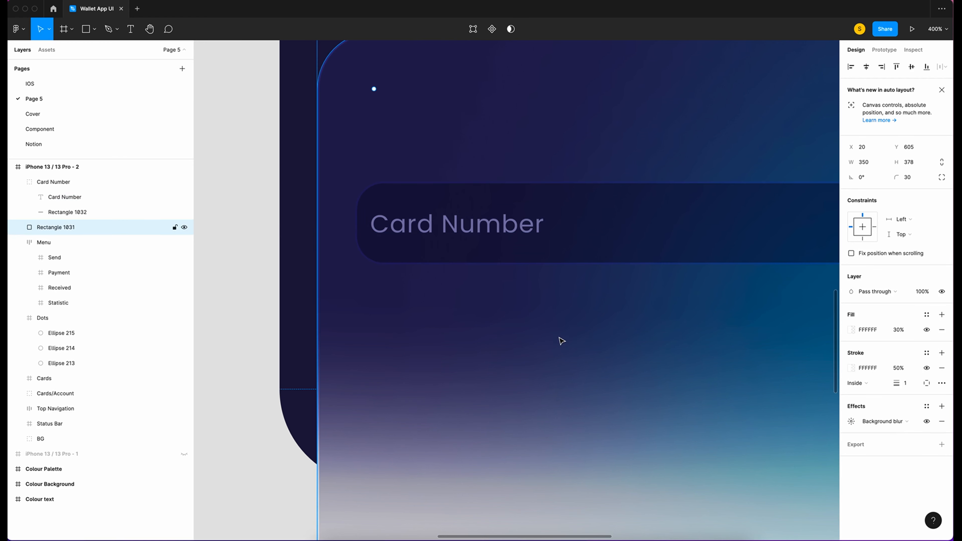
# Duplicate the Card Number group and place the copy directly below the original at Y 738, leaving a 10 px gap
pyautogui.scroll(1, 560, 338)
pyautogui.click(55, 182)
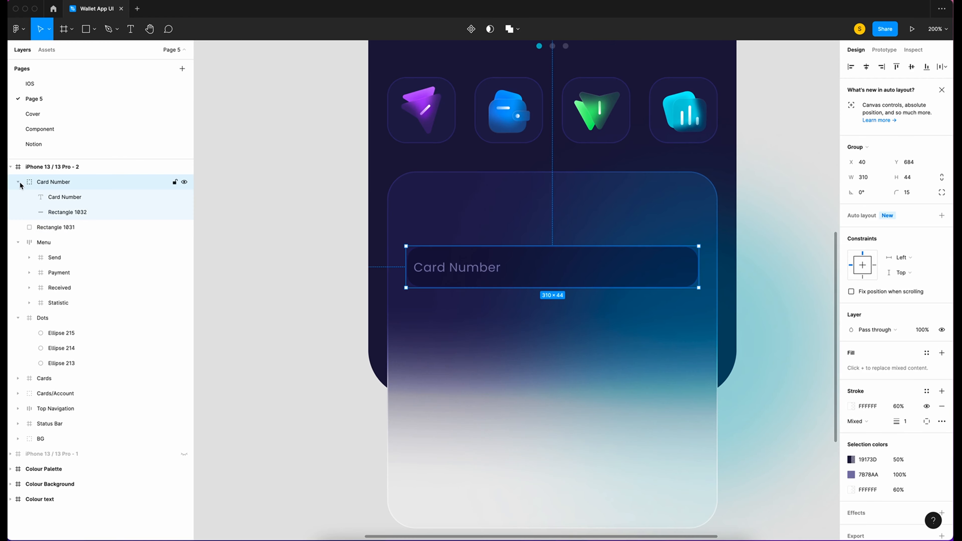
pyautogui.click(18, 183)
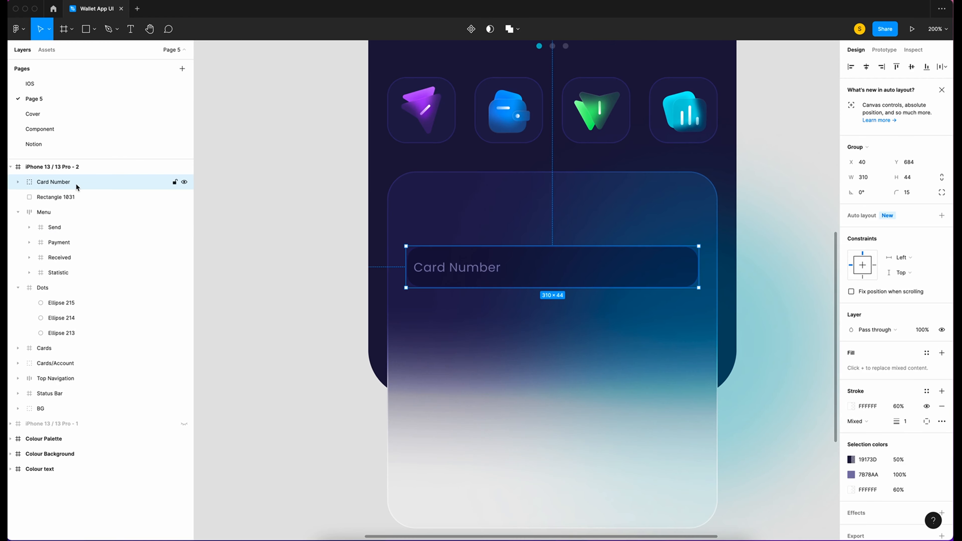
pyautogui.hotkey('ctrl', 'v')
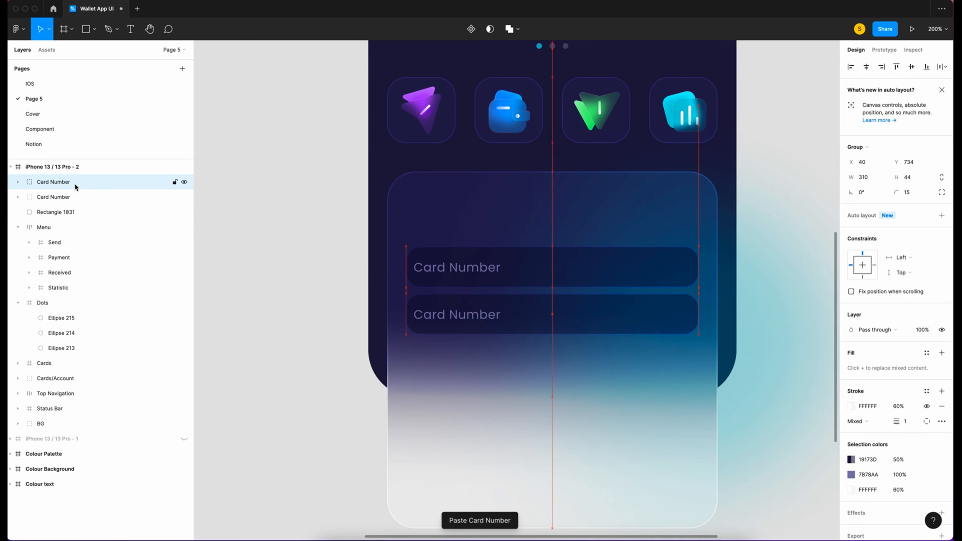
pyautogui.press('Up')
pyautogui.press('Up')
pyautogui.press('Up')
pyautogui.press('Up')
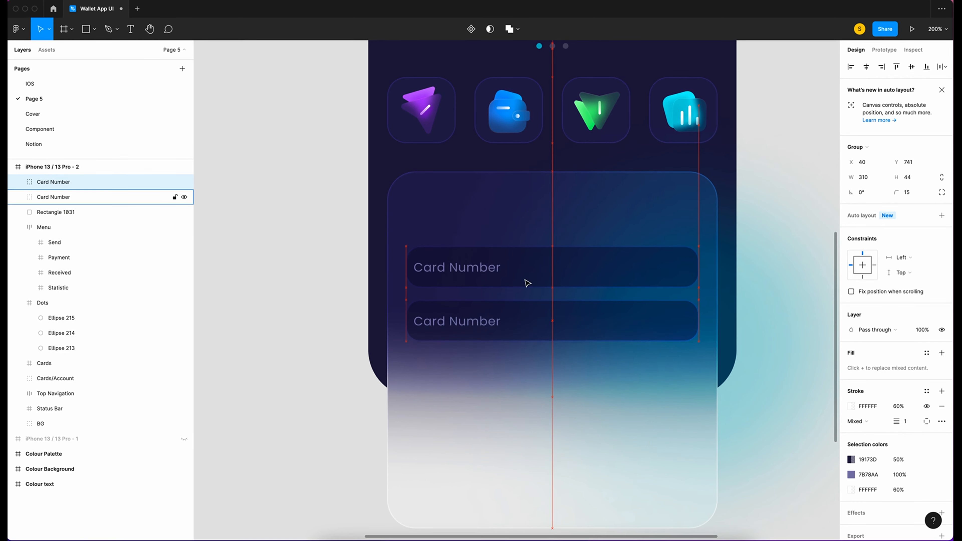
pyautogui.press('Up')
pyautogui.press('Up')
# Replace the text in the lower field copy with "Cardholder name"
pyautogui.doubleClick(492, 321)
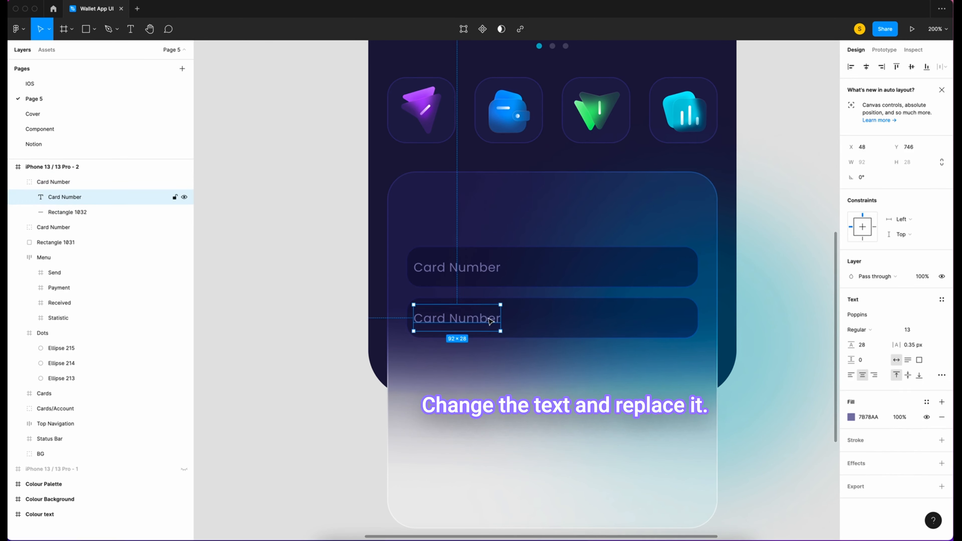
pyautogui.doubleClick(496, 319)
pyautogui.moveTo(499, 319); pyautogui.dragTo(389, 315)
pyautogui.write('Cardholder  name')
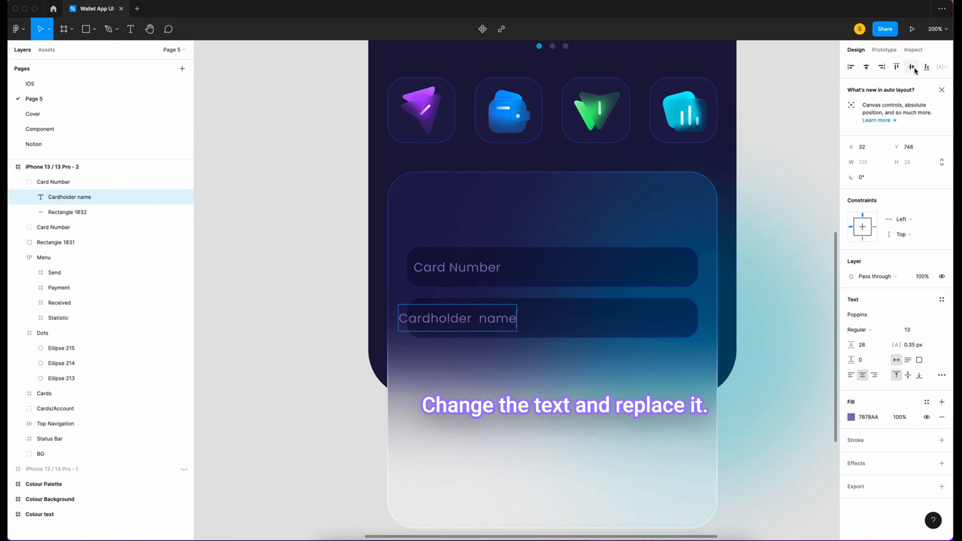
pyautogui.press('Escape')
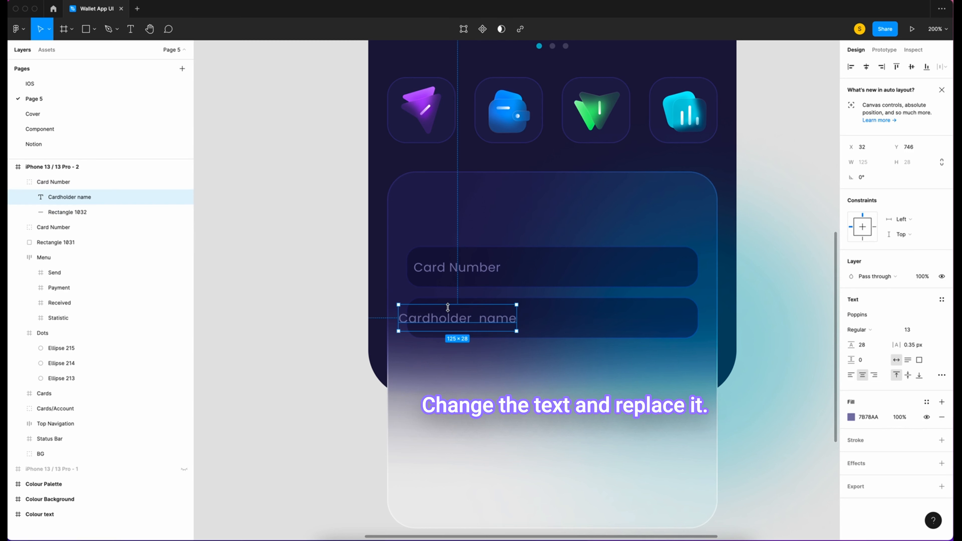
# Shift the "Cardholder name" text inside its field so its left edge lines up with the "Card Number" text
pyautogui.moveTo(467, 321); pyautogui.dragTo(486, 322)
pyautogui.press('Left')
pyautogui.press('Left')
pyautogui.press('Left')
pyautogui.press('alt')
pyautogui.click(519, 445)
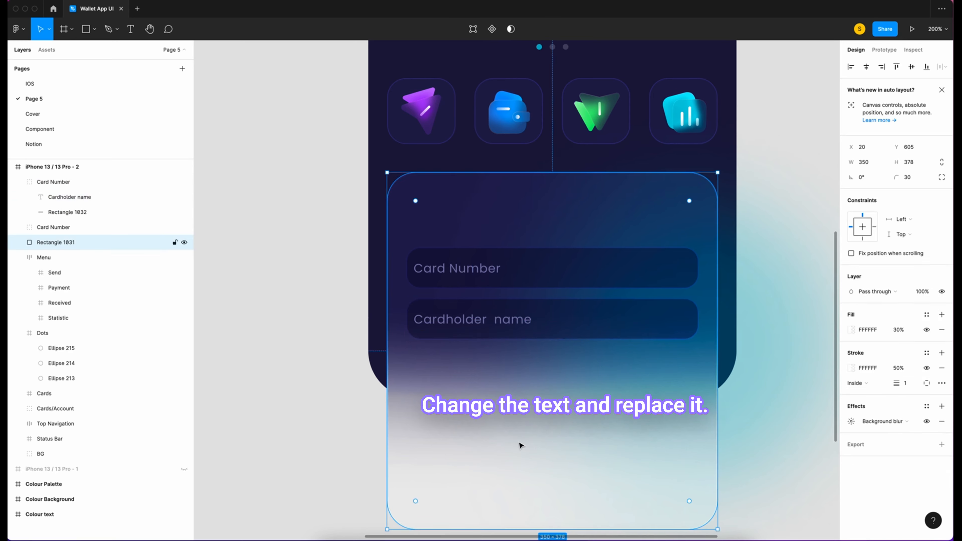
# Duplicate the Cardholder name field group and place the copy below it at Y 792, keeping a 10 px gap
pyautogui.scroll(-2, 519, 446)
pyautogui.click(574, 283)
pyautogui.hotkey('ctrl', 'c')
pyautogui.hotkey('ctrl', 'v')
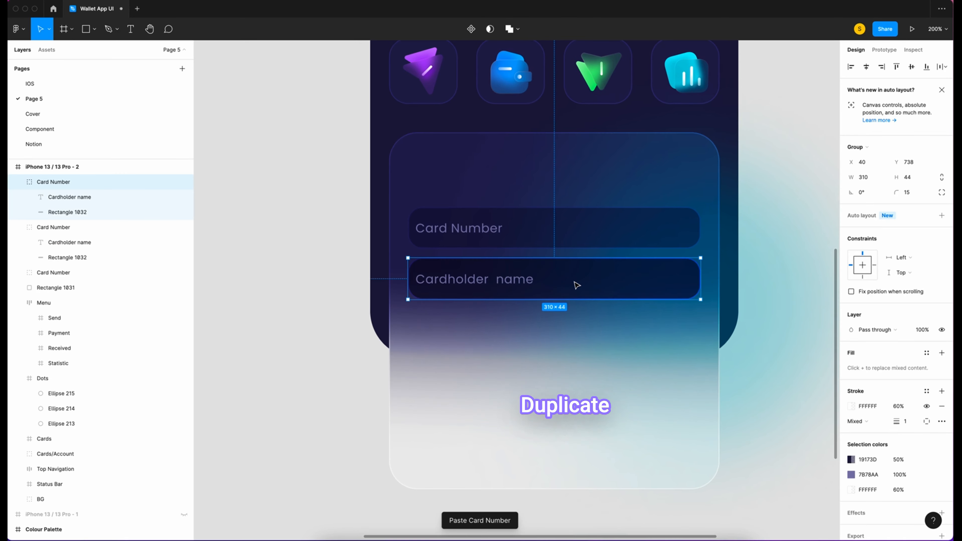
pyautogui.hotkey('shift', 'Down')
pyautogui.hotkey('shift', 'Down')
pyautogui.hotkey('shift', 'Down')
pyautogui.hotkey('shift', 'Down')
pyautogui.hotkey('shift', 'Down')
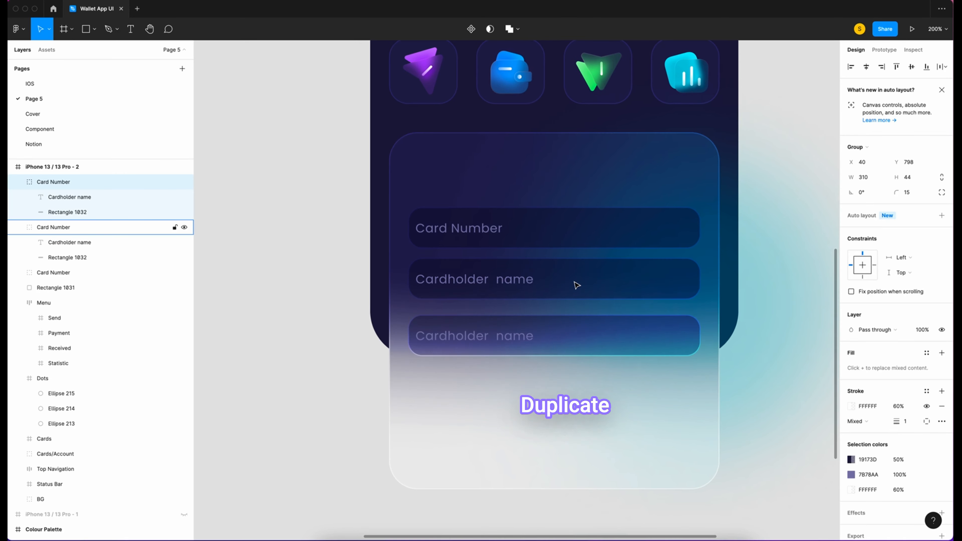
pyautogui.press('alt')
pyautogui.press('Down')
pyautogui.press('Down')
pyautogui.press('Down')
pyautogui.press('Down')
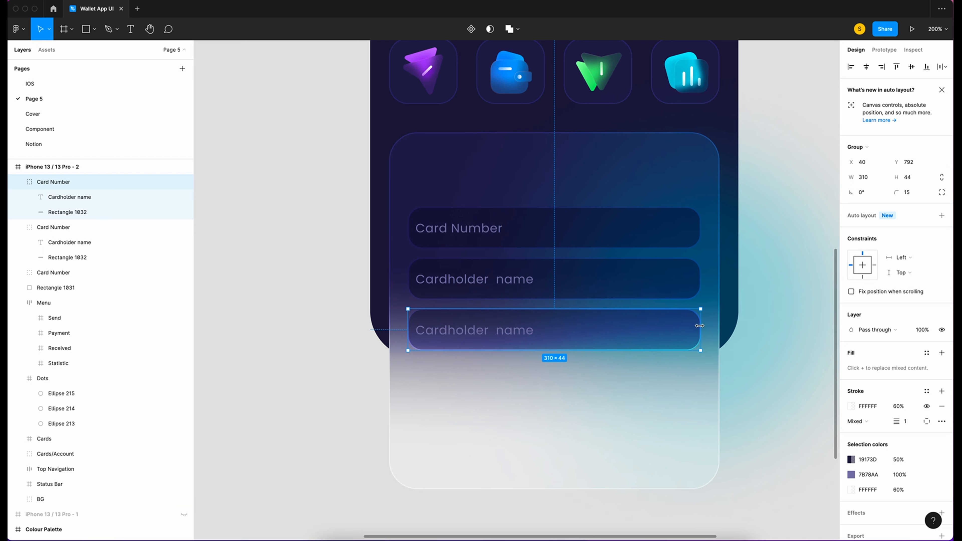
# Narrow the third-row field group to a width of 160
pyautogui.moveTo(701, 326); pyautogui.dragTo(564, 326)
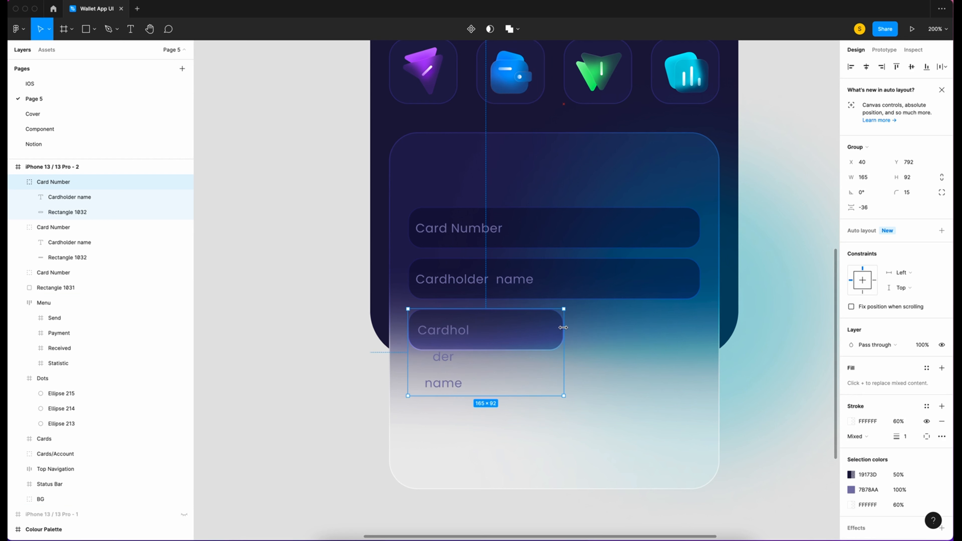
pyautogui.click(874, 179)
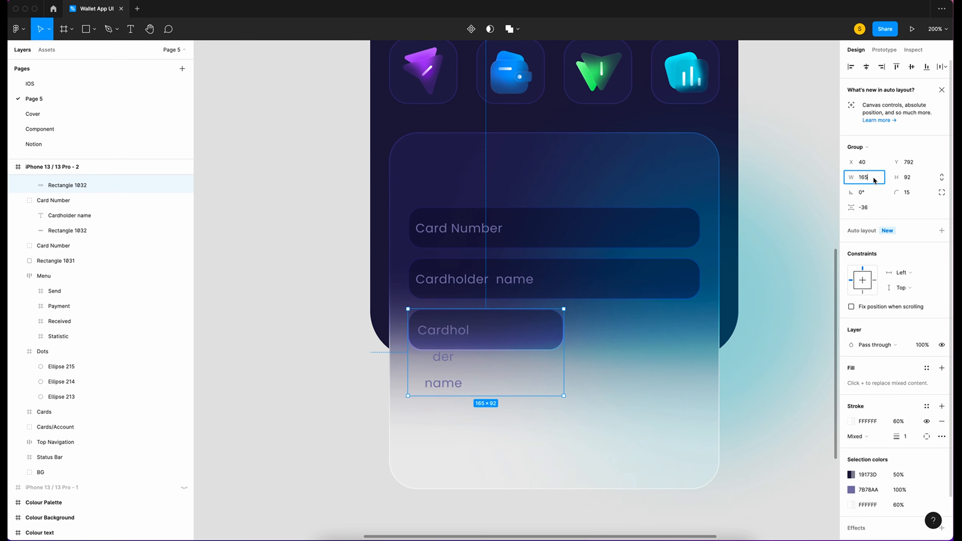
pyautogui.write('0')
pyautogui.press('Return')
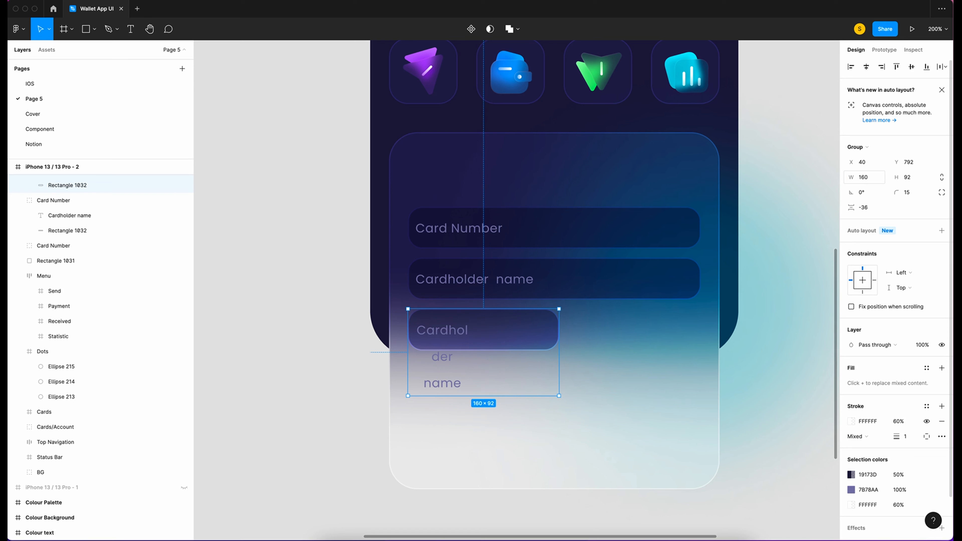
# Duplicate the 160-wide field and move the copy right to X 190, flush with the right edge of the fields above
pyautogui.hotkey('ctrl', 'v')
pyautogui.hotkey('shift', 'Right')
pyautogui.hotkey('shift', 'Right')
pyautogui.hotkey('shift', 'Right')
pyautogui.hotkey('shift', 'Right')
pyautogui.hotkey('shift', 'Right')
pyautogui.hotkey('shift', 'Right')
pyautogui.hotkey('shift', 'Right')
pyautogui.hotkey('shift', 'Right')
pyautogui.hotkey('shift', 'Right')
pyautogui.hotkey('shift', 'Right')
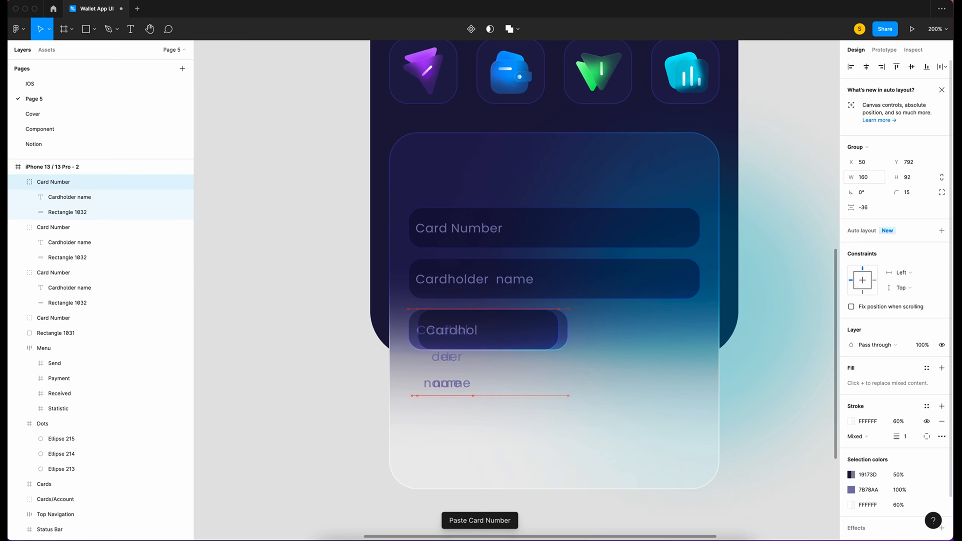
pyautogui.hotkey('shift', 'Right')
pyautogui.hotkey('shift', 'Right')
pyautogui.hotkey('shift', 'Right')
pyautogui.hotkey('shift', 'Right')
pyautogui.hotkey('shift', 'Right')
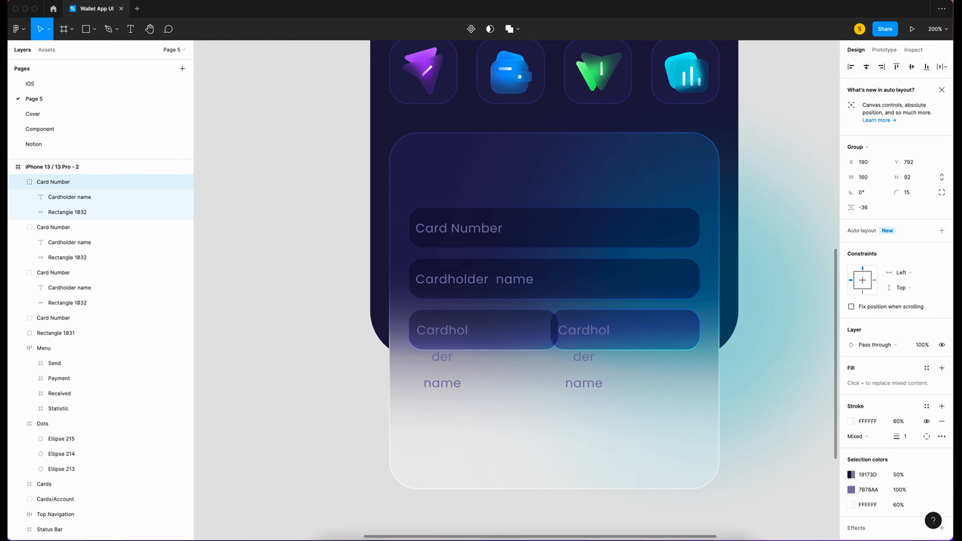
# Set the right-hand third-row field to a width of 140 and shift it to X 210
pyautogui.click(875, 179)
pyautogui.write('140')
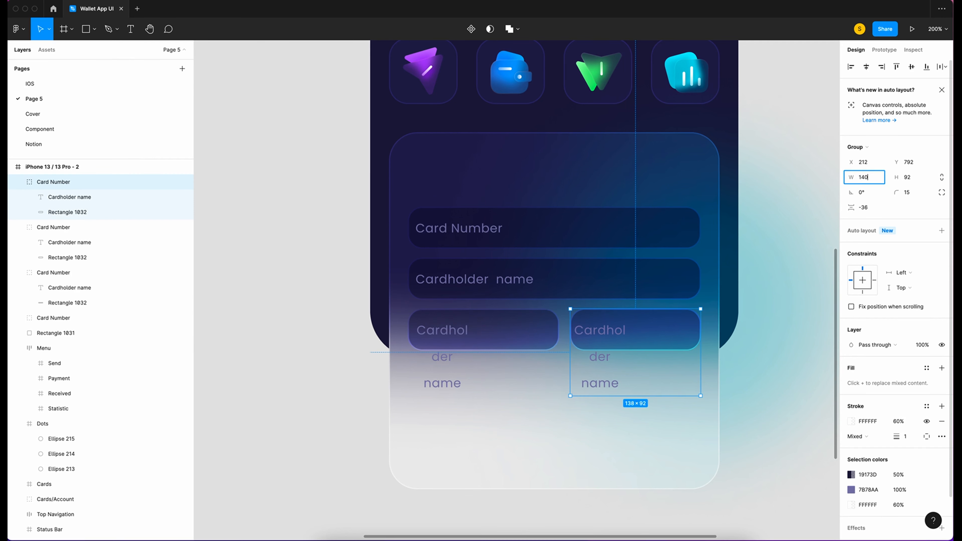
pyautogui.press('Return')
pyautogui.press('Left')
pyautogui.press('Left')
# Replace the text in the left third-row field with "Expiration Date"
pyautogui.press('Escape')
pyautogui.doubleClick(451, 331)
pyautogui.write('Expiration')
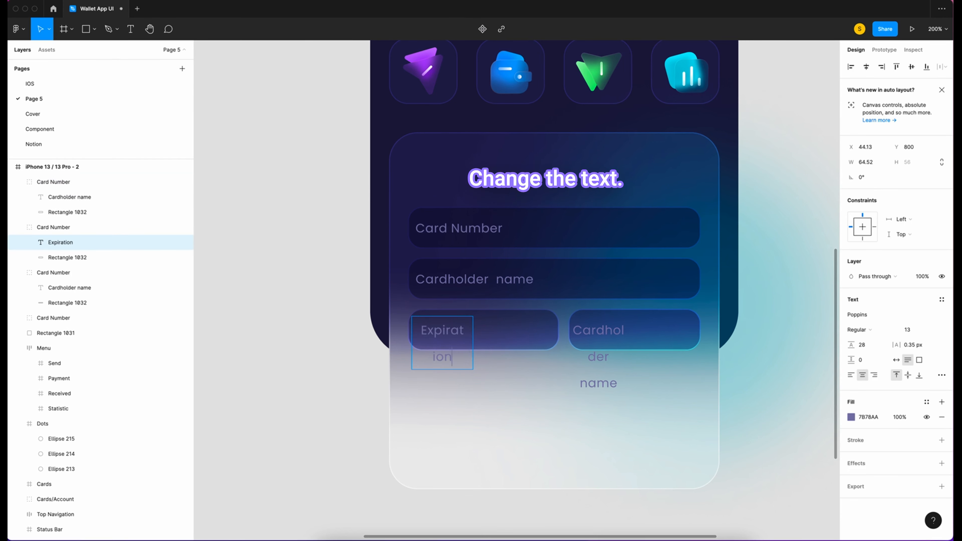
pyautogui.write(' Date')
pyautogui.press('Escape')
# Set the "Expiration Date" text to auto width and line up its left edge with the labels above
pyautogui.click(896, 361)
pyautogui.hotkey('shift', 'Right')
pyautogui.hotkey('shift', 'Right')
pyautogui.hotkey('shift', 'Right')
pyautogui.press('alt')
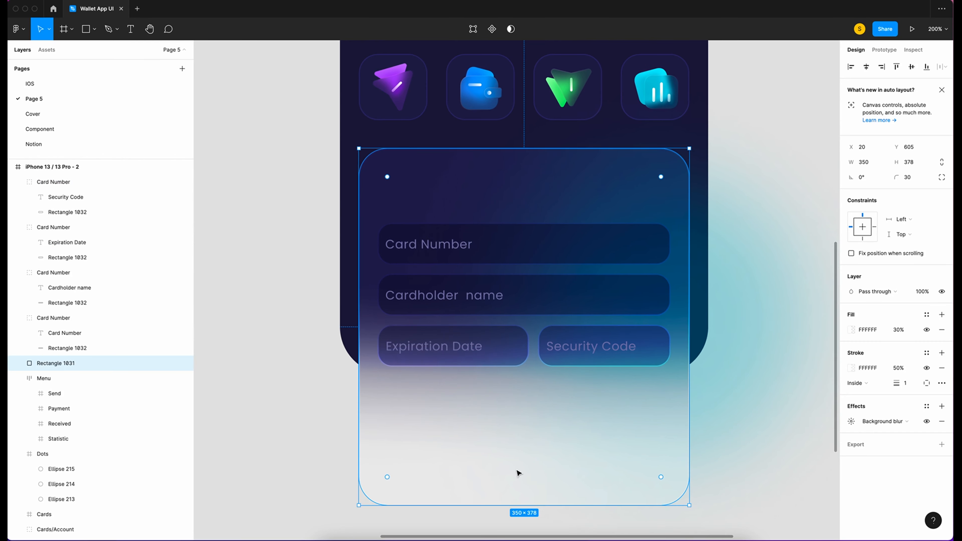
# Duplicate the Security Code field group, move the copy down to Y 852 and centre it horizontally on the screen
pyautogui.click(599, 336)
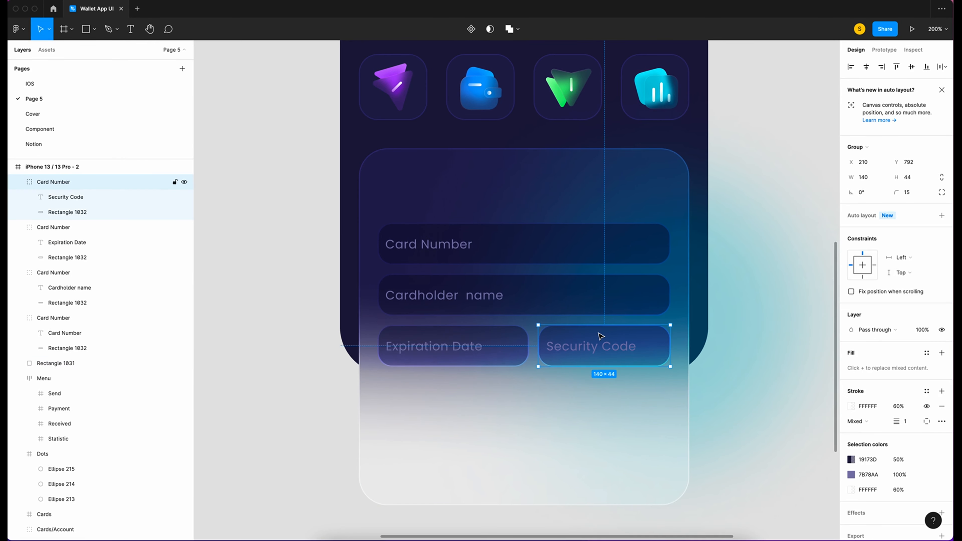
pyautogui.hotkey('ctrl', 'v')
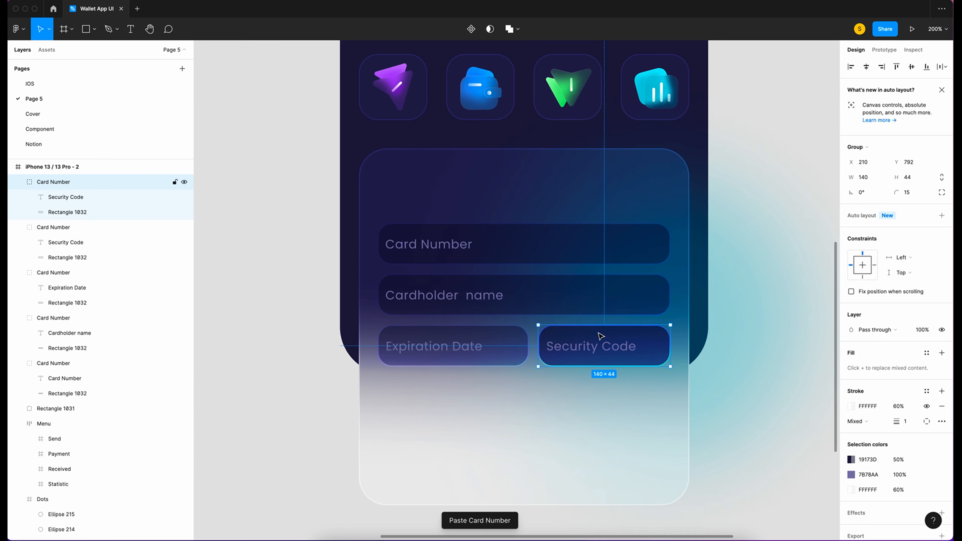
pyautogui.hotkey('shift', 'Down')
pyautogui.hotkey('shift', 'Down')
pyautogui.hotkey('shift', 'Down')
pyautogui.hotkey('shift', 'Down')
pyautogui.hotkey('shift', 'Down')
pyautogui.hotkey('shift', 'Down')
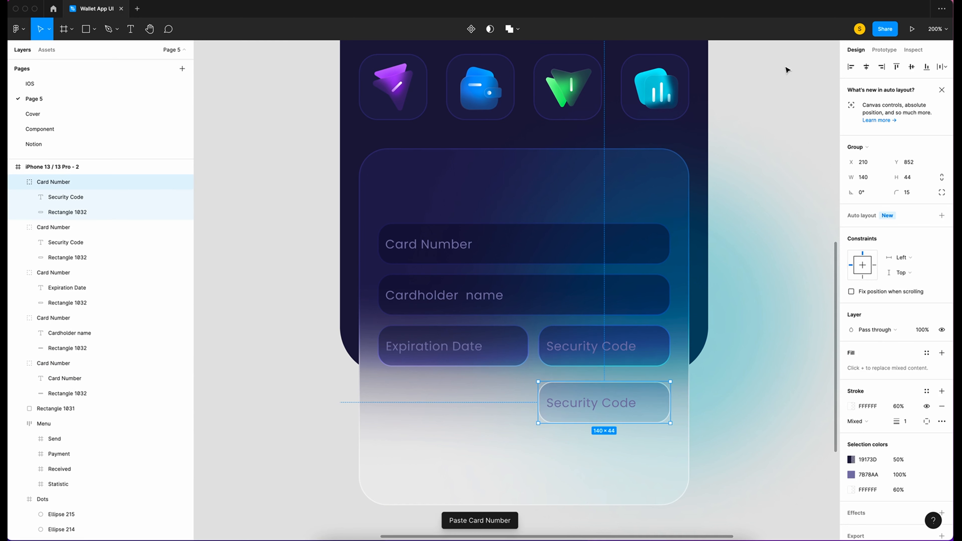
pyautogui.click(867, 66)
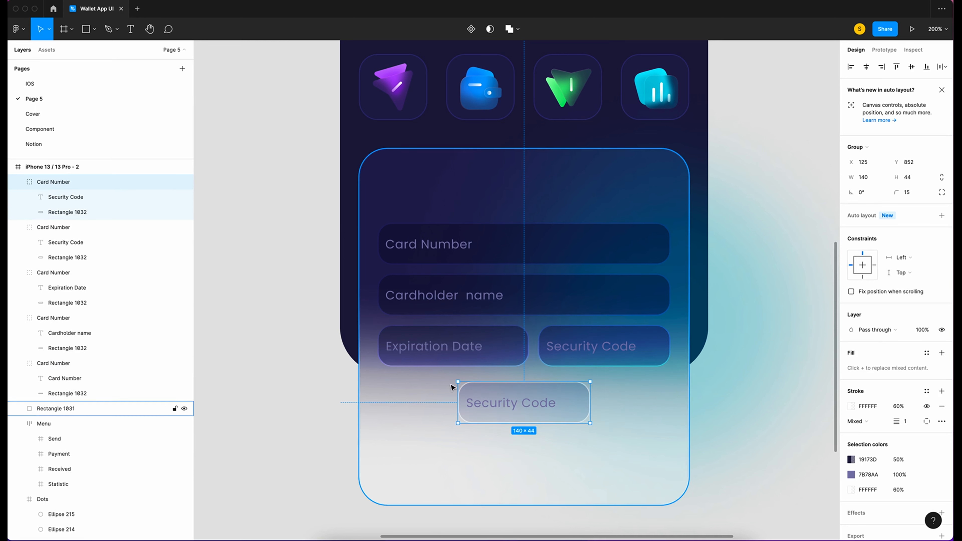
# Lower the centred Security Code copy by 14 px to leave a 30 px gap beneath the third row
pyautogui.press('alt')
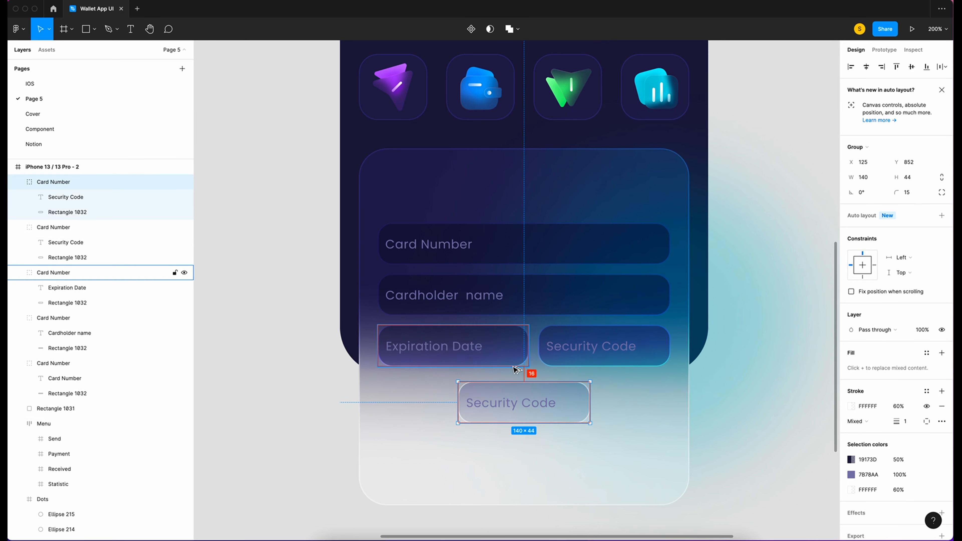
pyautogui.press('Down')
pyautogui.press('Down')
pyautogui.press('Down')
pyautogui.press('Down')
pyautogui.hotkey('shift', 'Down')
# Replace the text in the lower centred Security Code copy with "Next" and centre it horizontally within its group
pyautogui.doubleClick(551, 421)
pyautogui.doubleClick(551, 417)
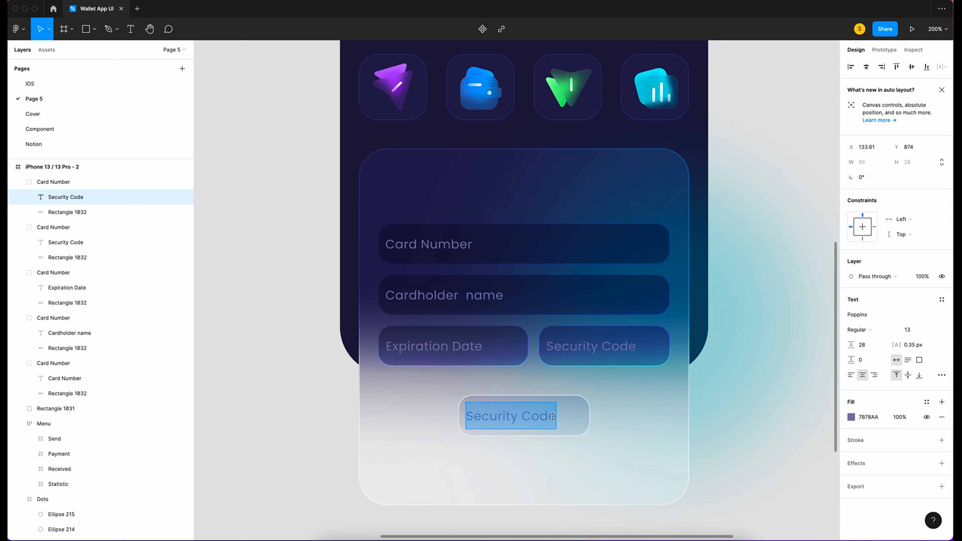
pyautogui.write('Nexy')
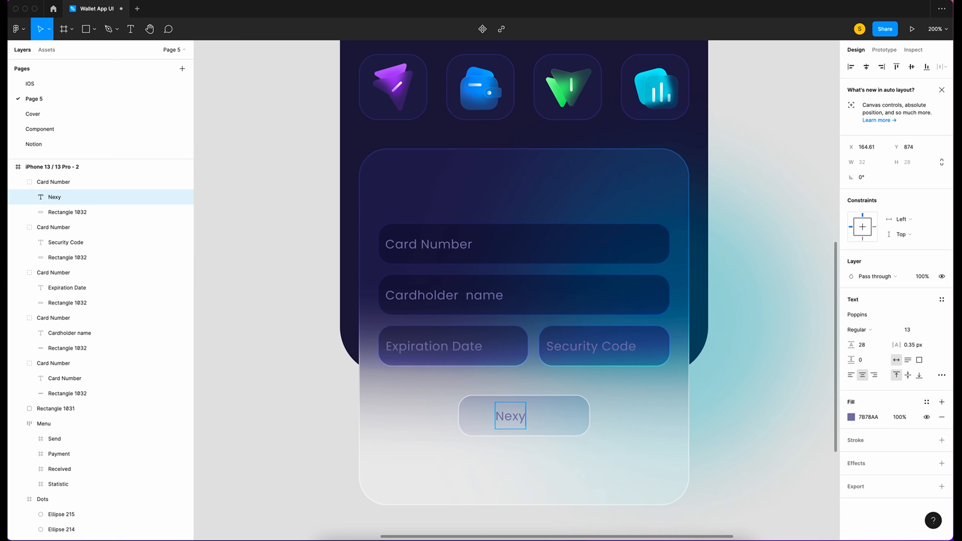
pyautogui.press('BackSpace')
pyautogui.write('t')
pyautogui.press('Escape')
pyautogui.click(867, 67)
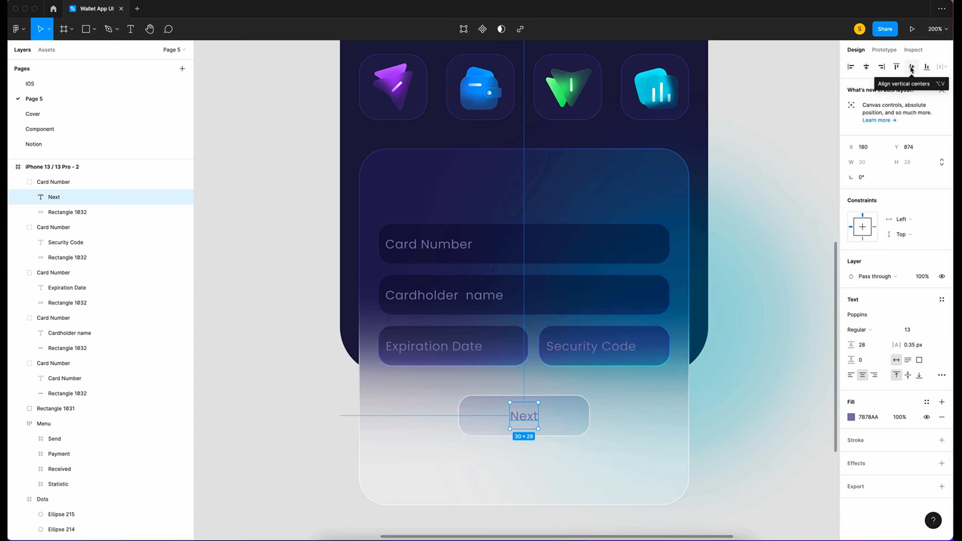
# Set the "Next" label to Medium weight with an FFFFFF fill at 87% opacity
pyautogui.click(867, 329)
pyautogui.click(870, 340)
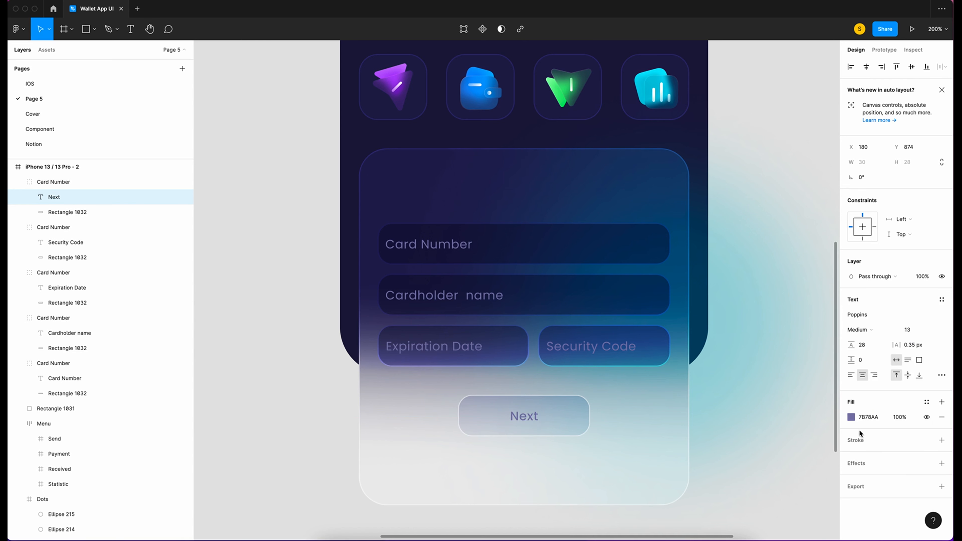
pyautogui.click(852, 417)
pyautogui.write('FFFFFF')
pyautogui.press('Return')
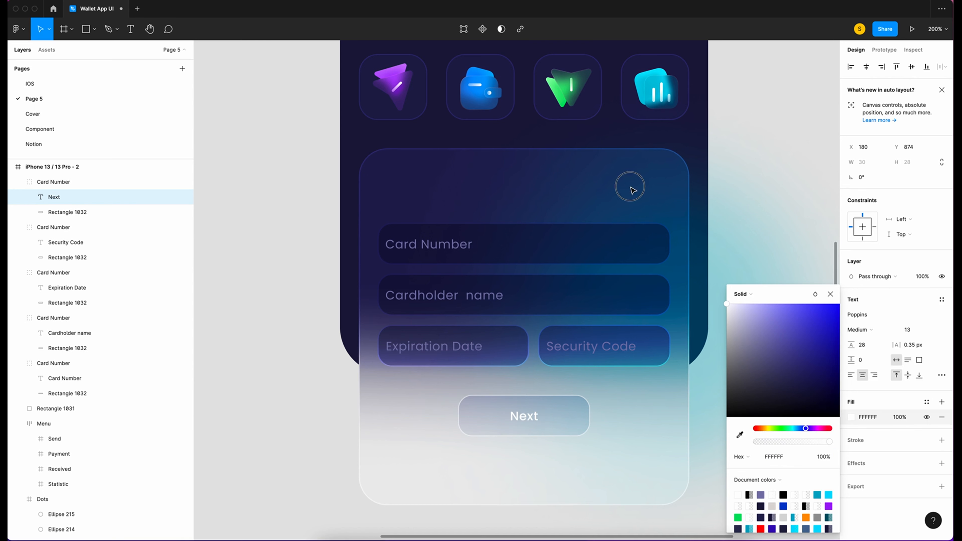
pyautogui.click(900, 418)
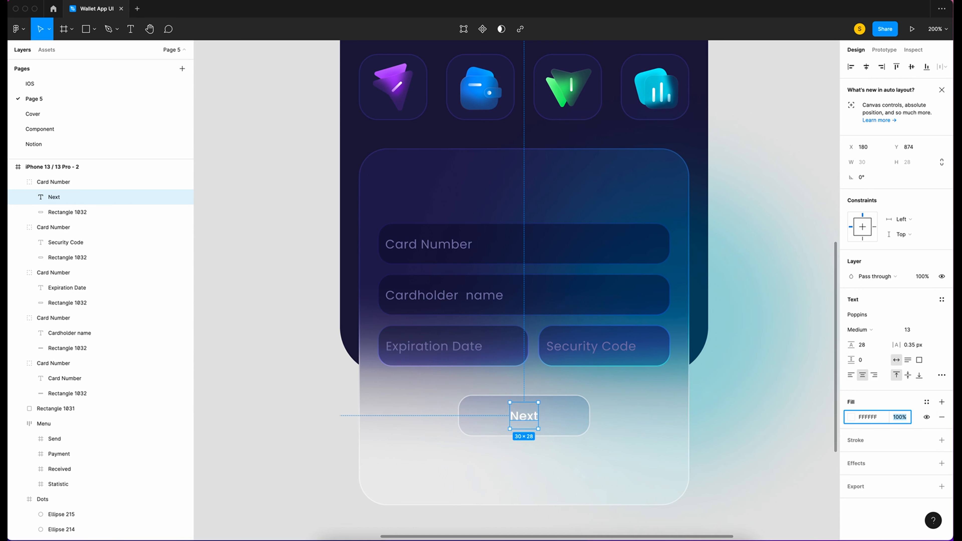
pyautogui.write('87')
pyautogui.press('Return')
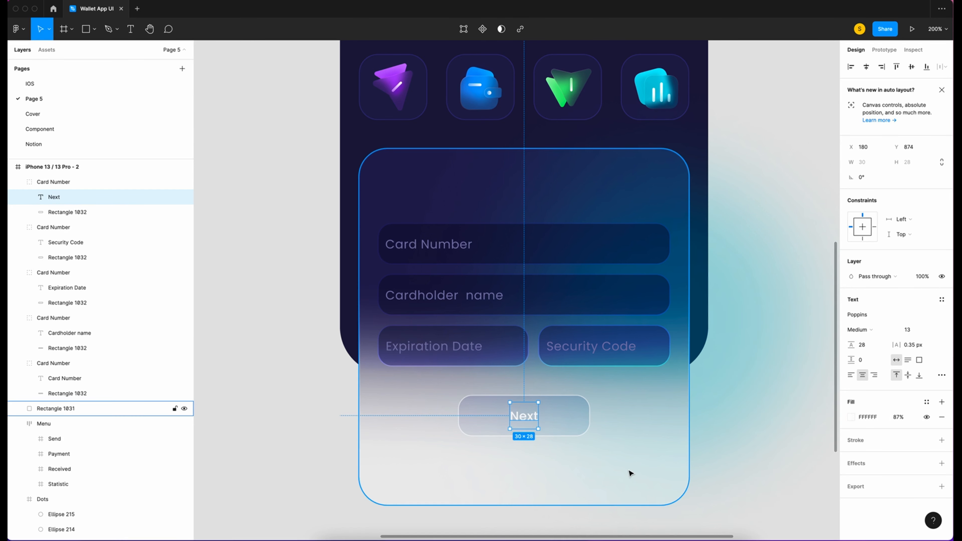
# Set the fill of the rectangle behind "Next" to Normal blend mode at 100% opacity
pyautogui.hotkey('ctrl', '-')
pyautogui.click(545, 354)
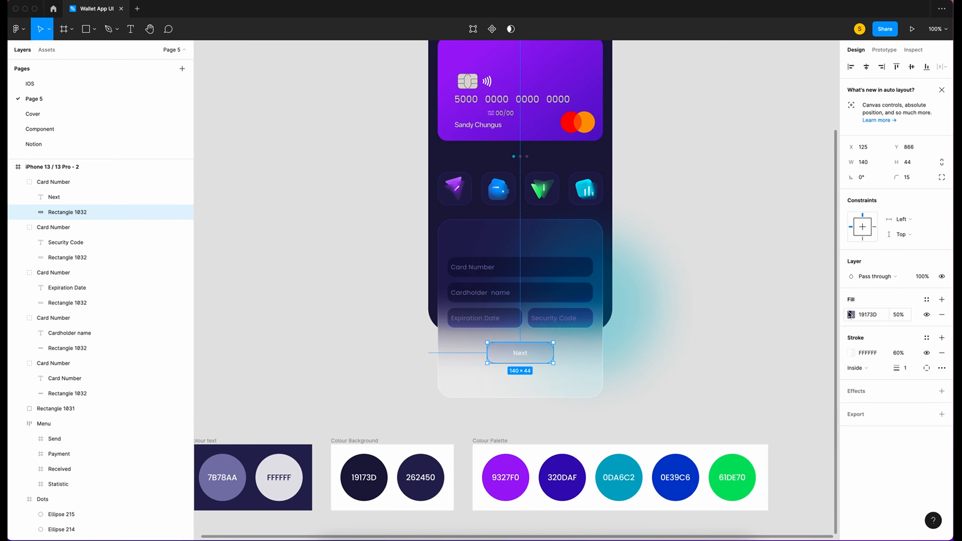
pyautogui.click(851, 315)
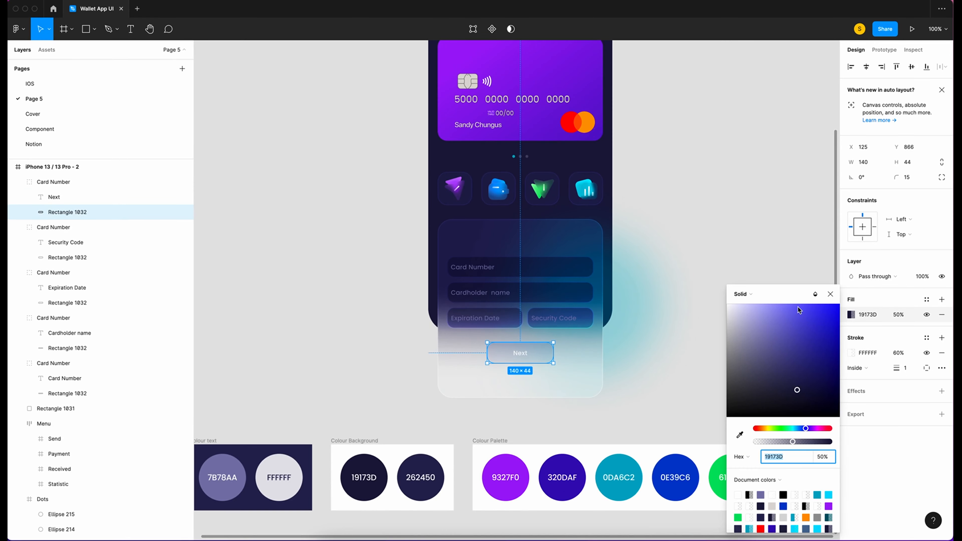
pyautogui.click(814, 295)
pyautogui.click(810, 296)
pyautogui.click(815, 297)
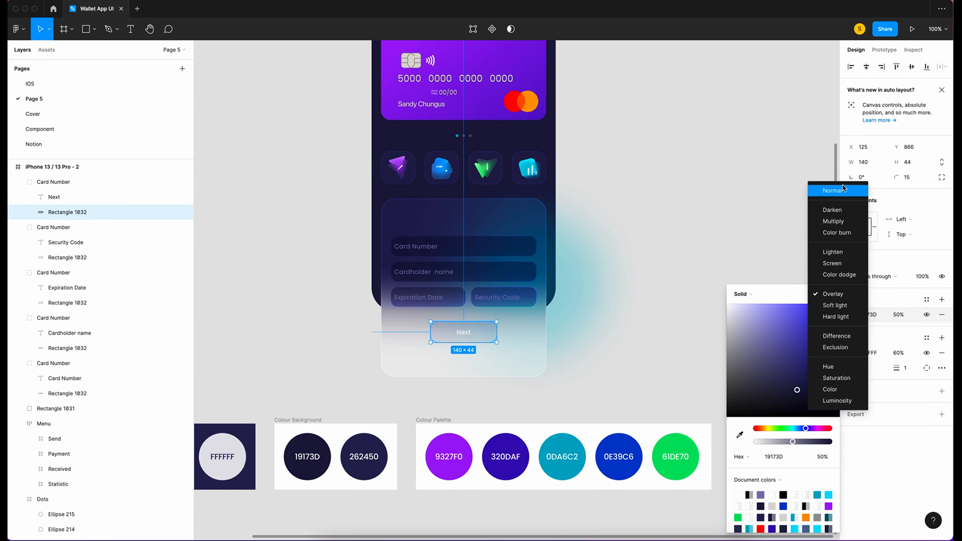
pyautogui.click(842, 194)
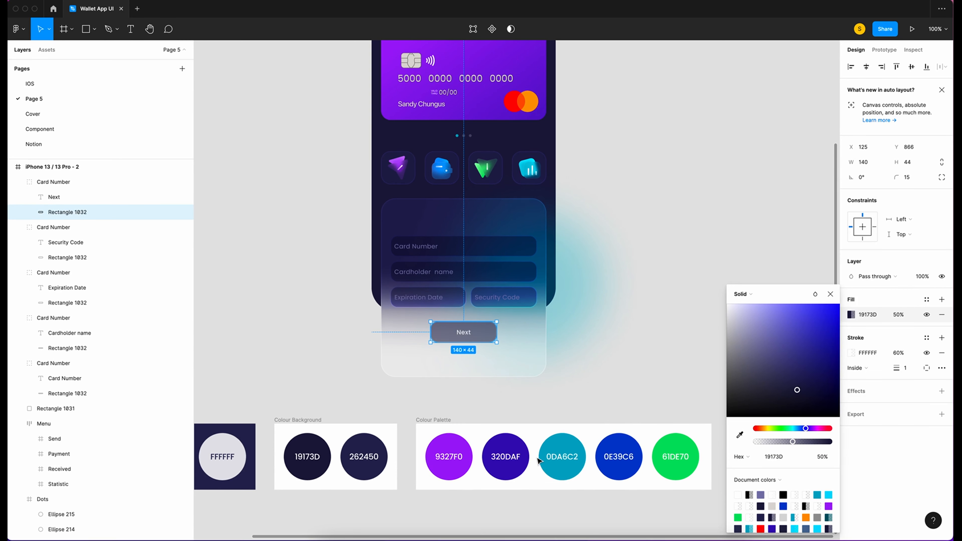
pyautogui.hscroll(2, 568, 440)
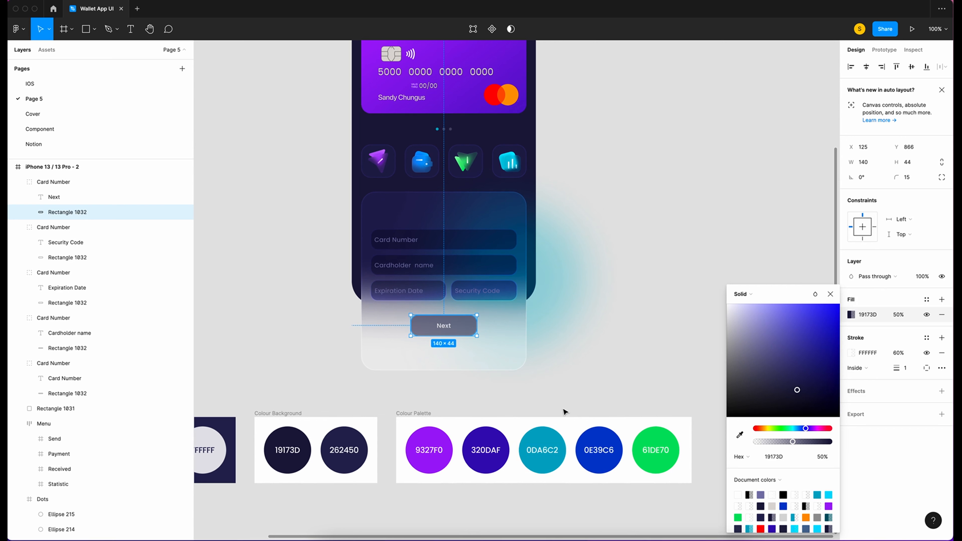
pyautogui.click(901, 315)
pyautogui.write('1')
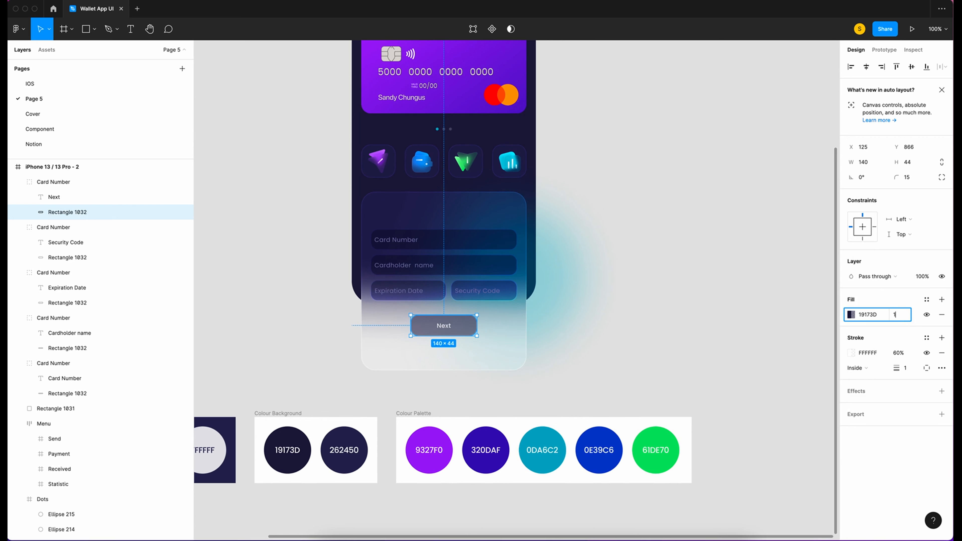
pyautogui.write('00')
pyautogui.press('Return')
# Give the Next button's rectangle a diagonal linear gradient from palette colour 0DA6C2 to 0E39C6
pyautogui.click(852, 315)
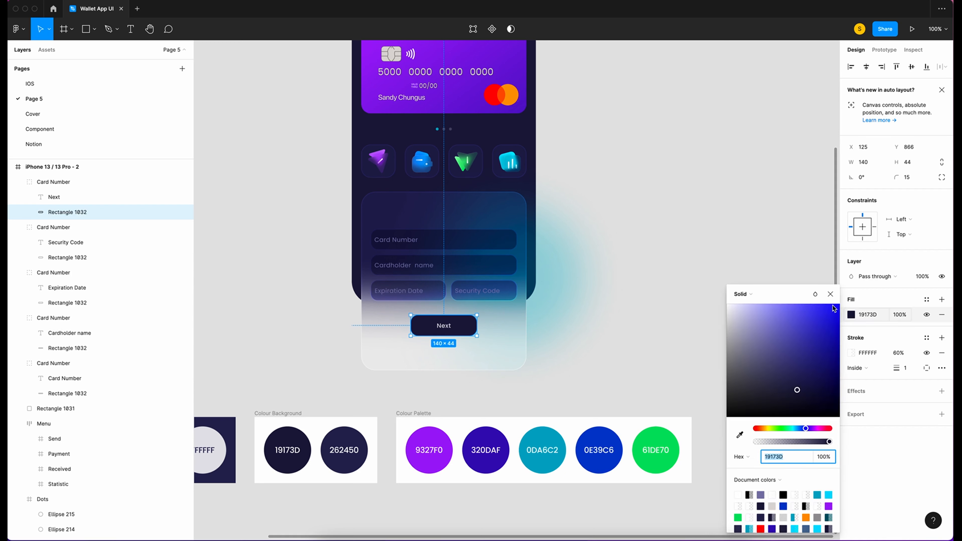
pyautogui.click(760, 299)
pyautogui.click(754, 306)
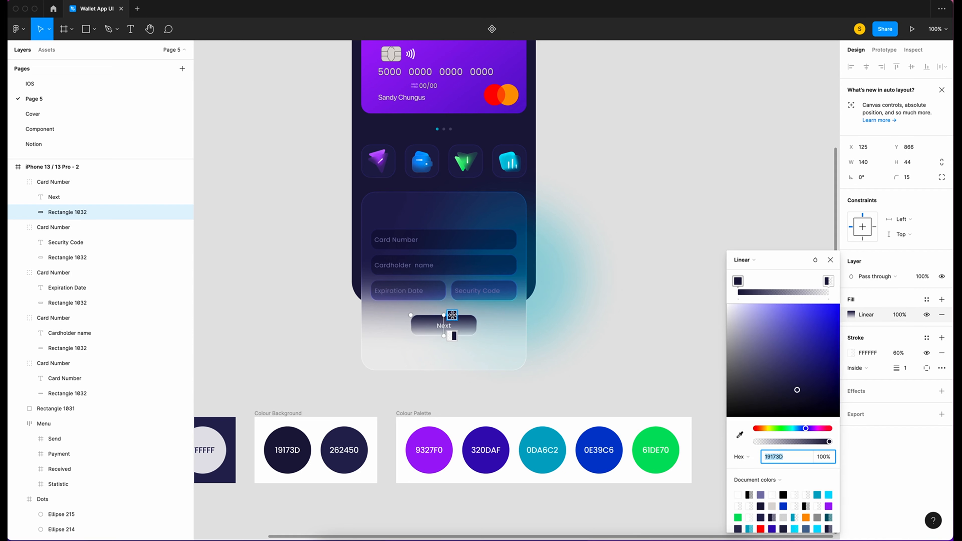
pyautogui.press('i')
pyautogui.click(547, 434)
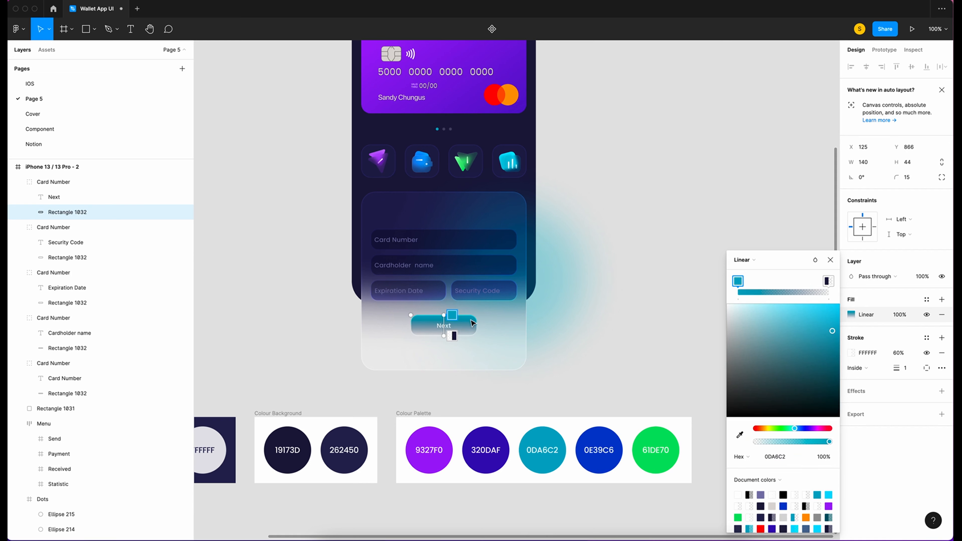
pyautogui.click(452, 336)
pyautogui.press('i')
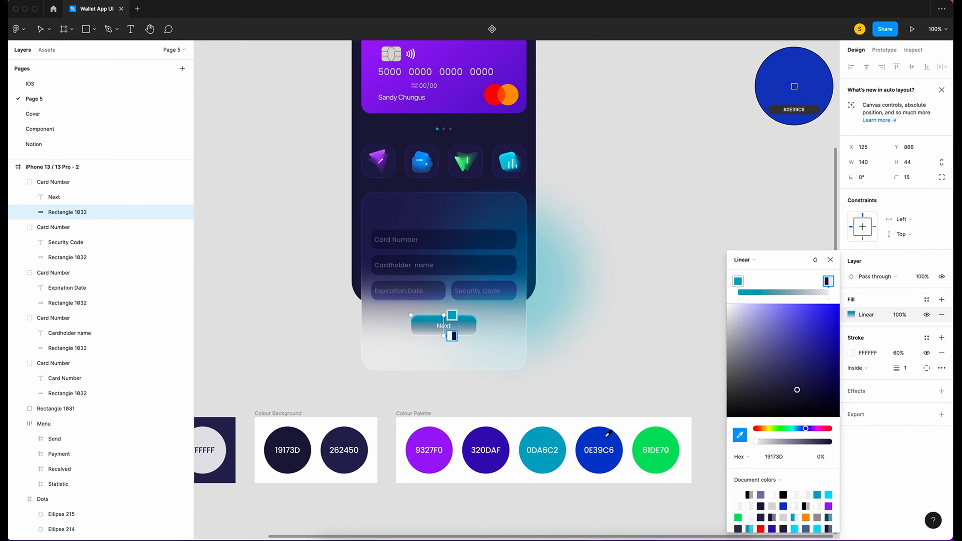
pyautogui.click(607, 439)
pyautogui.moveTo(444, 315); pyautogui.dragTo(459, 358)
pyautogui.press('super+=')
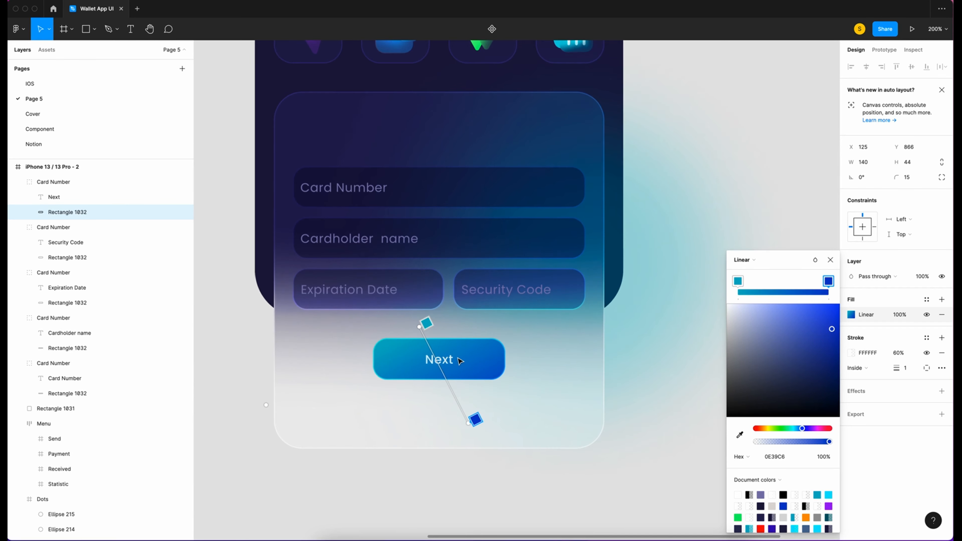
pyautogui.click(830, 260)
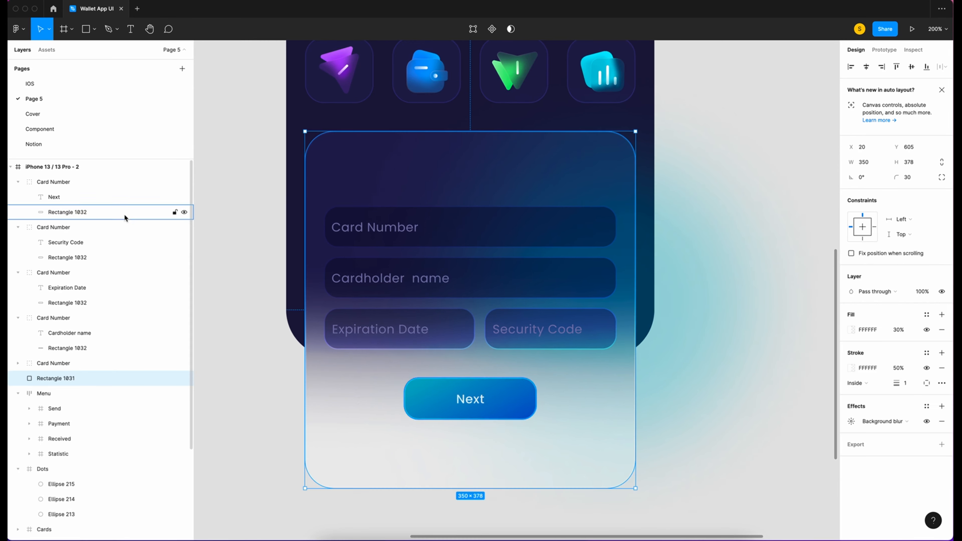
# Collapse the expanded Card Number groups in the layer list and select the lowest of them
pyautogui.click(18, 182)
pyautogui.click(18, 197)
pyautogui.click(18, 212)
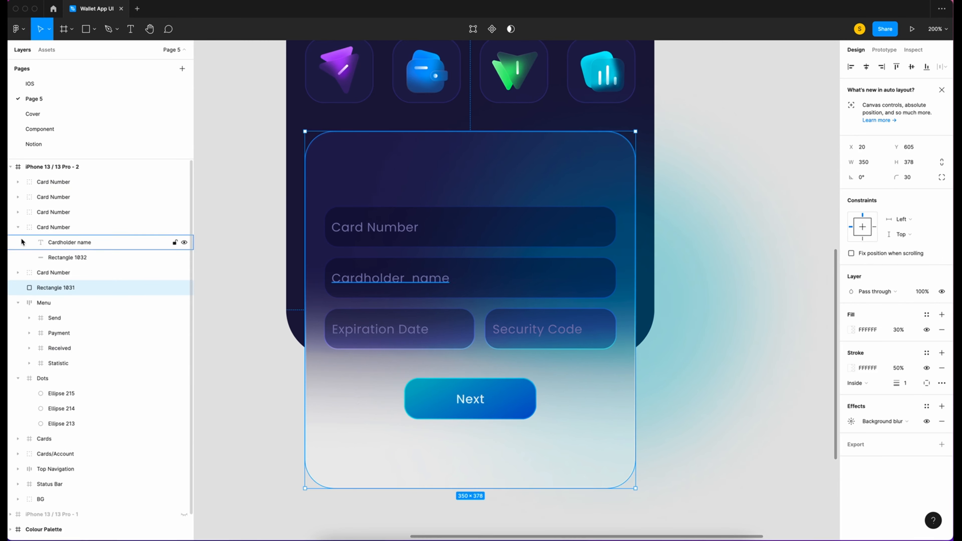
pyautogui.click(17, 227)
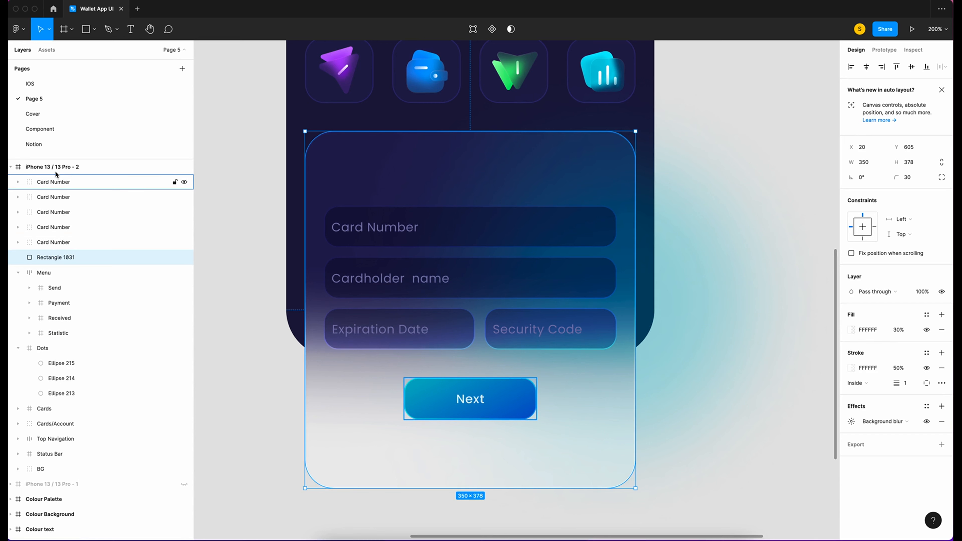
pyautogui.click(88, 246)
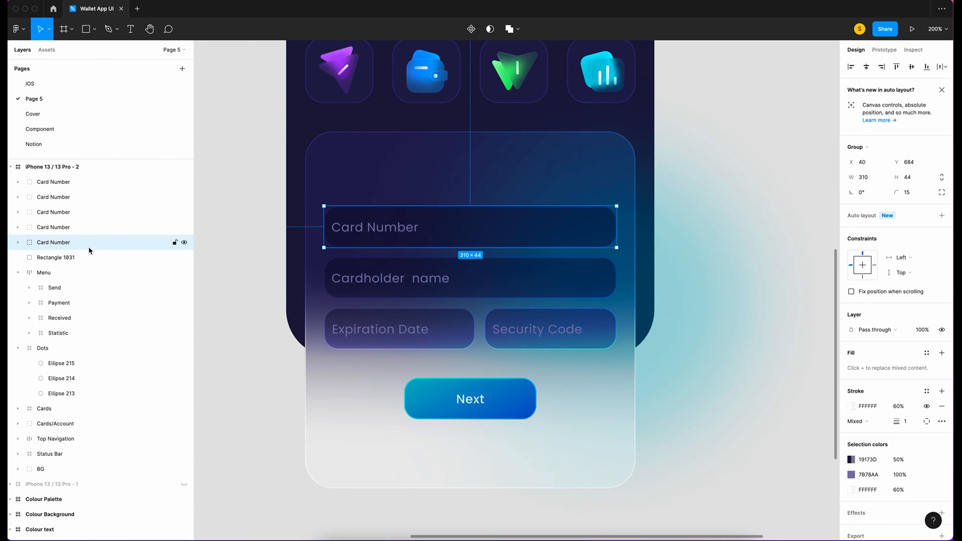
# Rename the duplicated field groups to "Cardholder name", "Expiration Date" and "CVV" to match their fields
pyautogui.doubleClick(70, 229)
pyautogui.write('Cardholder name')
pyautogui.doubleClick(68, 214)
pyautogui.write('expiration Date')
pyautogui.click(67, 199)
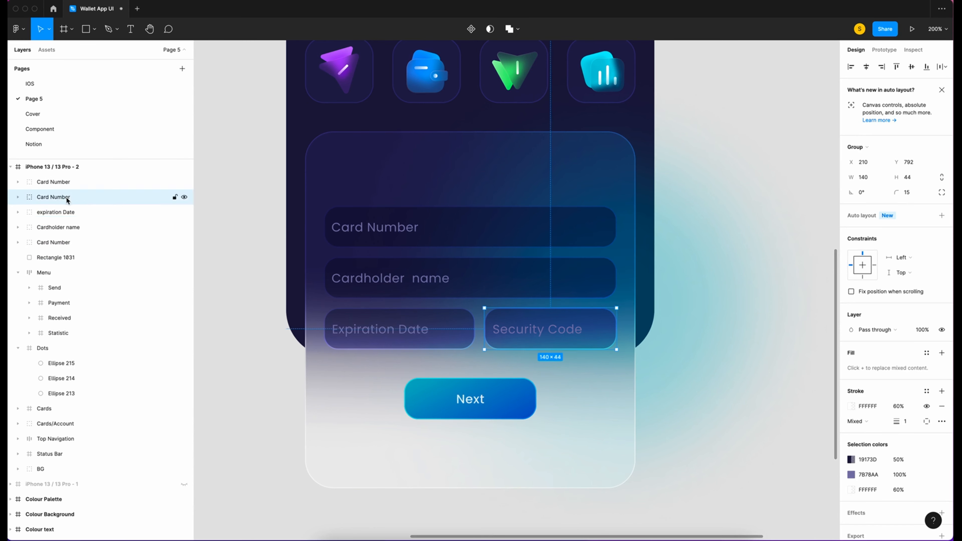
pyautogui.doubleClick(68, 197)
pyautogui.write('CVV')
pyautogui.doubleClick(57, 213)
pyautogui.write('Expiration Date')
# Rename the topmost Card Number group, which holds the Next label, to "Next button"
pyautogui.doubleClick(51, 182)
pyautogui.write('Next button')
pyautogui.press('Return')
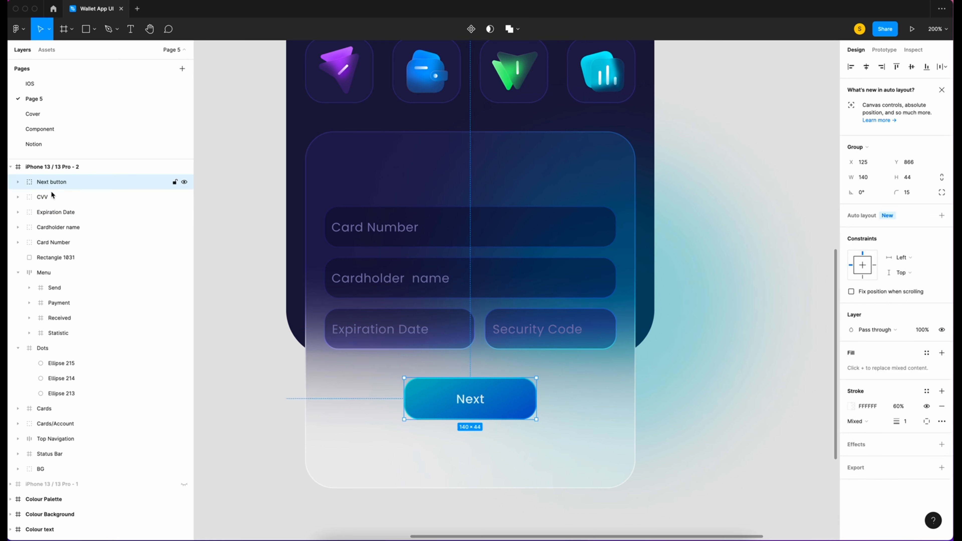
# Move all four card fields and the Next button down together, leaving 20 px between the button and the glass panel's lower edge
pyautogui.keyDown('shift'); pyautogui.click(72, 241); pyautogui.keyUp('shift')
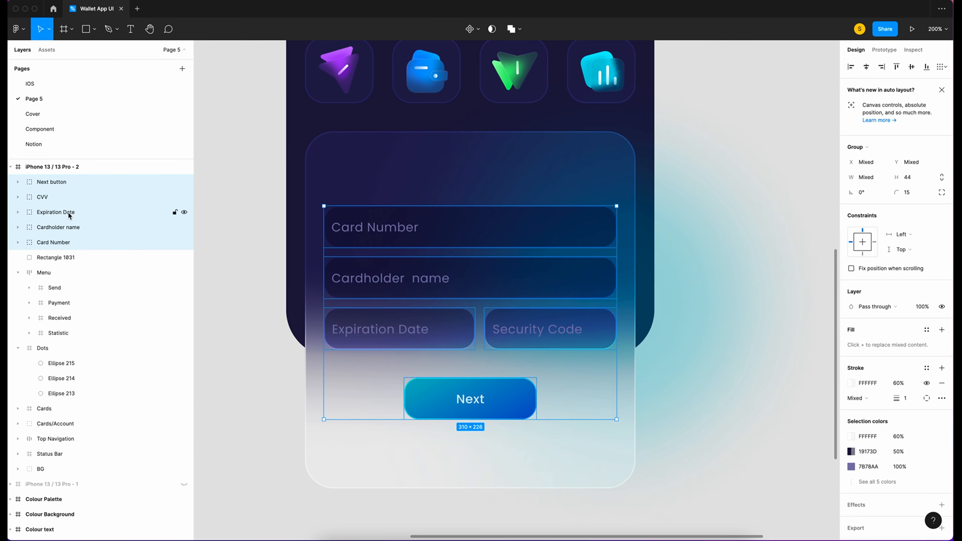
pyautogui.hotkey('shift', 'Down')
pyautogui.hotkey('shift', 'Down')
pyautogui.hotkey('shift', 'Down')
pyautogui.hotkey('shift', 'Down')
pyautogui.hotkey('shift', 'Down')
pyautogui.hotkey('shift', 'Down')
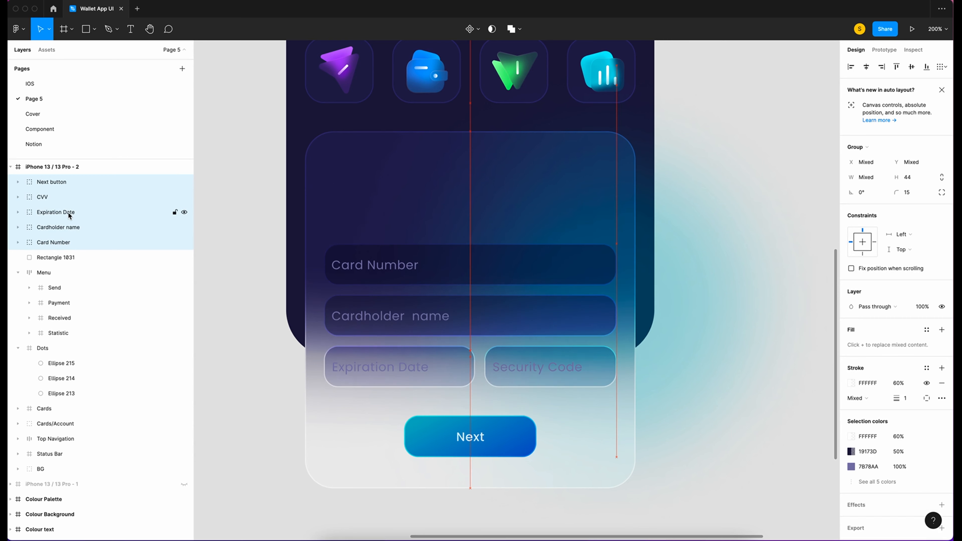
pyautogui.press('alt')
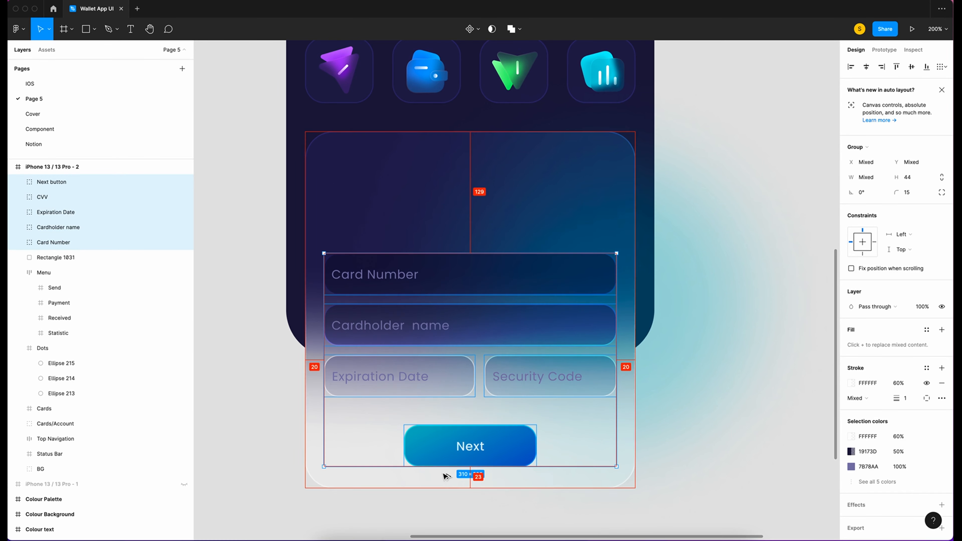
pyautogui.press('Down')
pyautogui.press('Down')
pyautogui.press('alt')
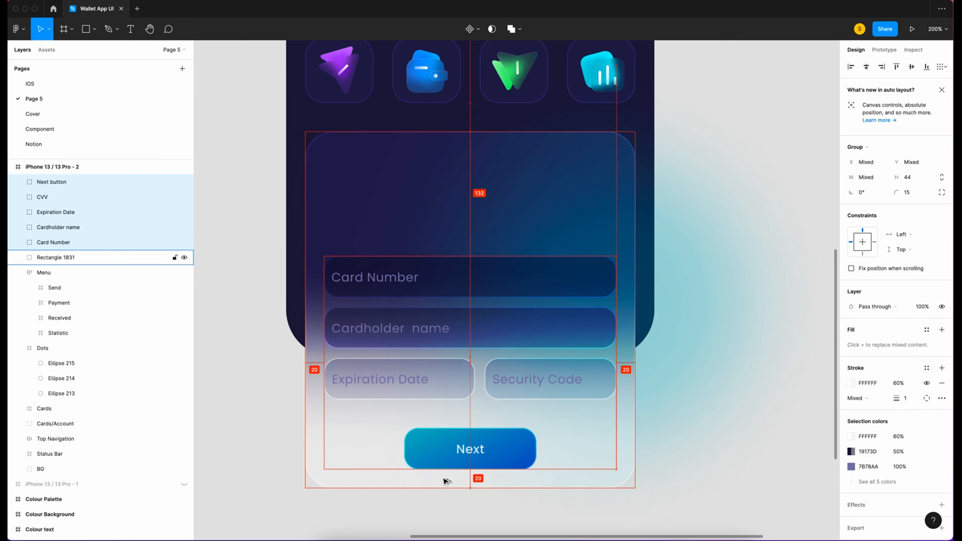
pyautogui.press('Down')
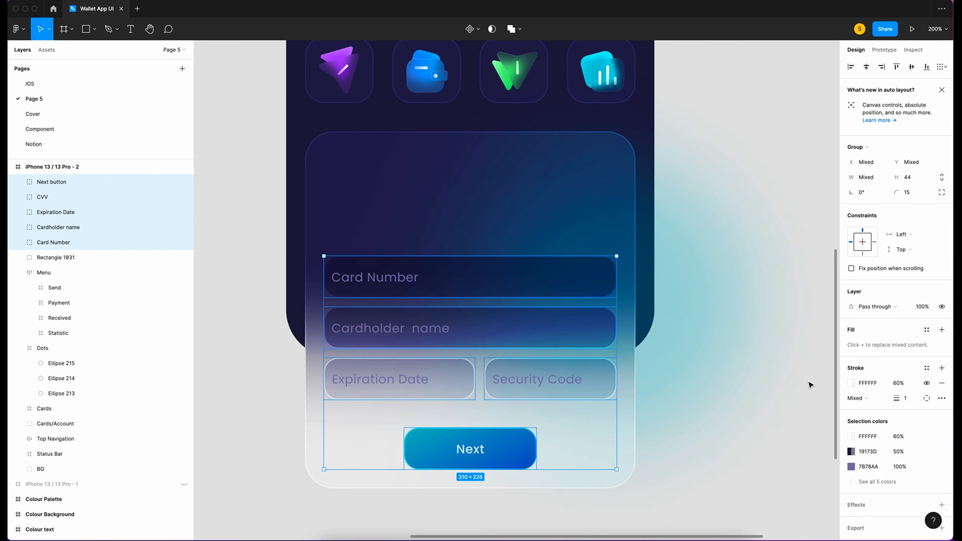
pyautogui.click(762, 494)
# Open the Component page and select the plus icon in the Icons frame
pyautogui.scroll(2, 735, 472)
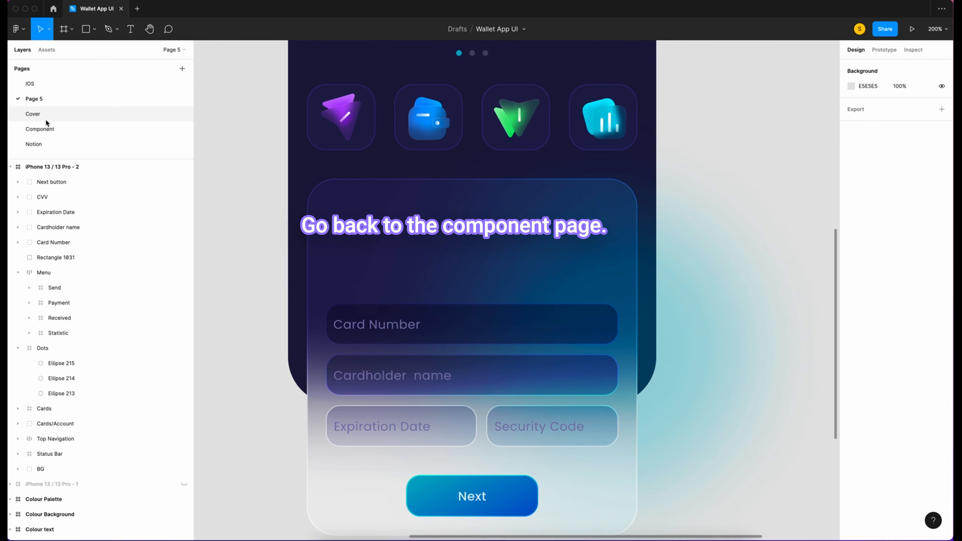
pyautogui.click(45, 129)
pyautogui.click(603, 268)
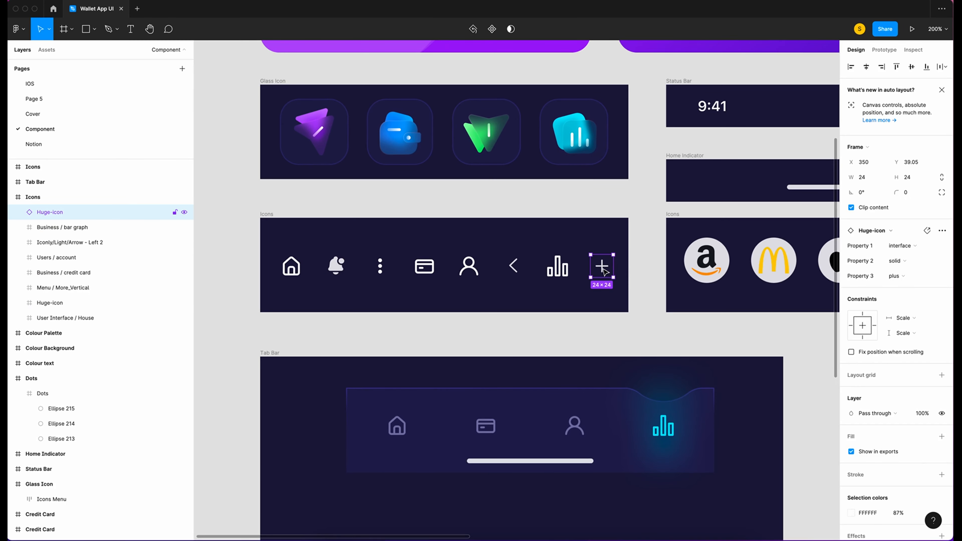
# Copy the plus icon from the Component page and paste it near the form card's upper-left corner on Page 5
pyautogui.doubleClick(605, 272)
pyautogui.click(28, 99)
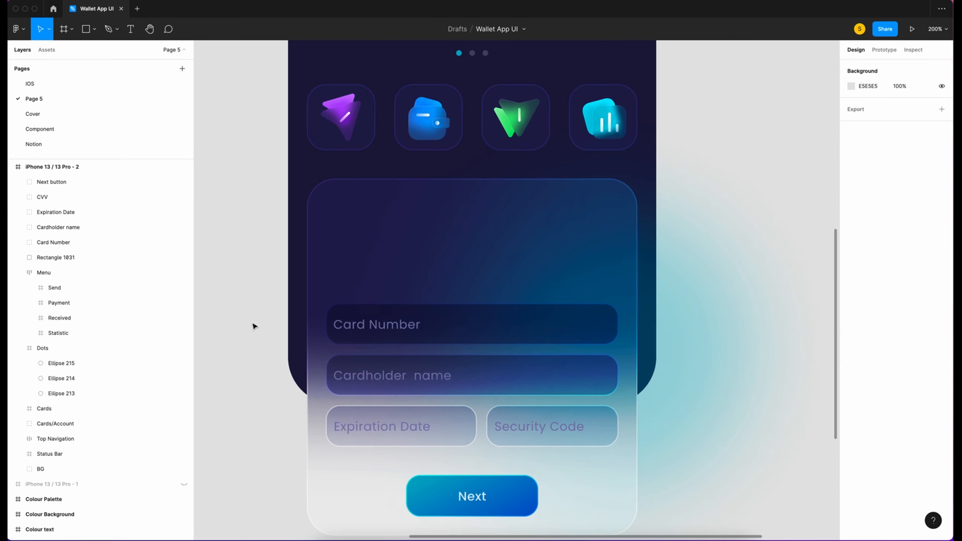
pyautogui.rightClick(333, 221)
pyautogui.click(355, 241)
pyautogui.click(363, 223)
# Add the text "Add card" beside the plus icon and set its box to auto width
pyautogui.press('t')
pyautogui.moveTo(365, 222); pyautogui.dragTo(478, 247)
pyautogui.write('Add')
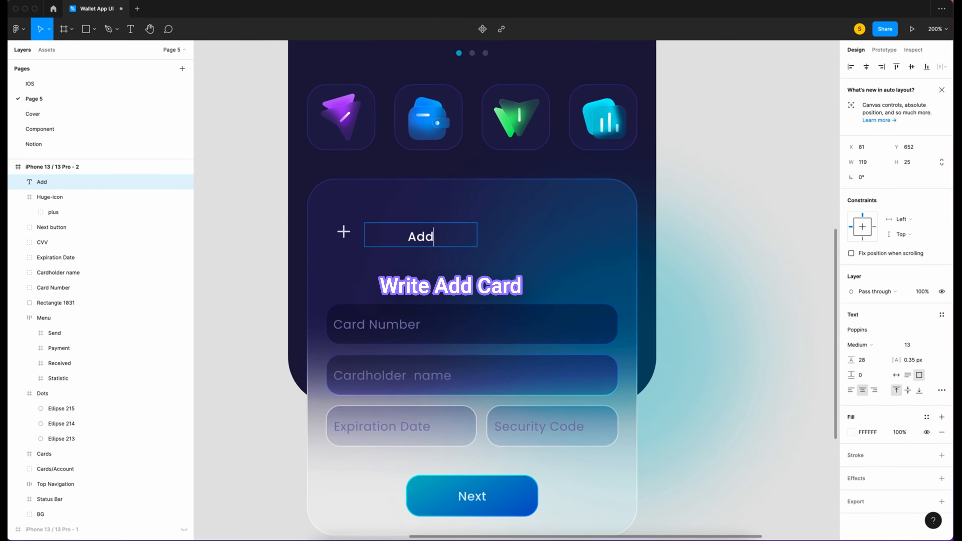
pyautogui.write(' card')
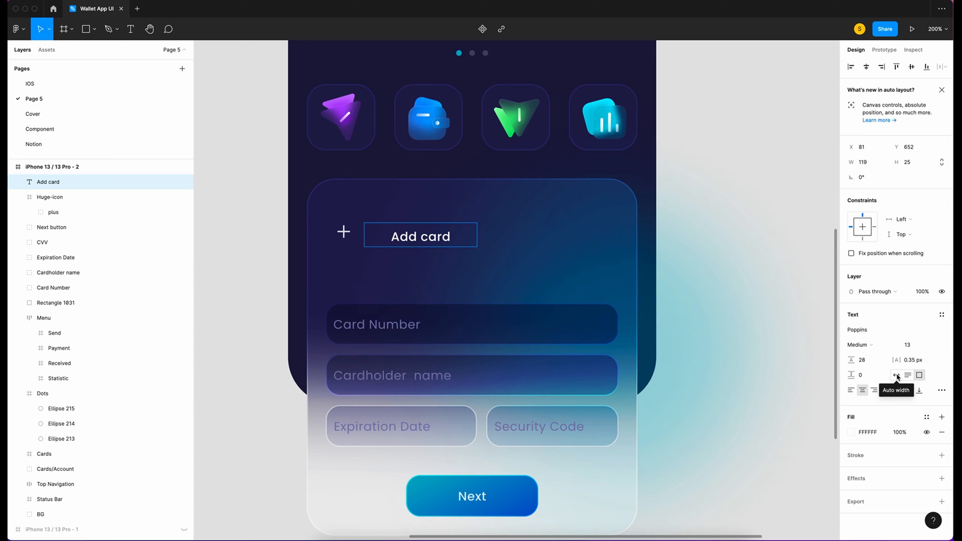
pyautogui.click(895, 375)
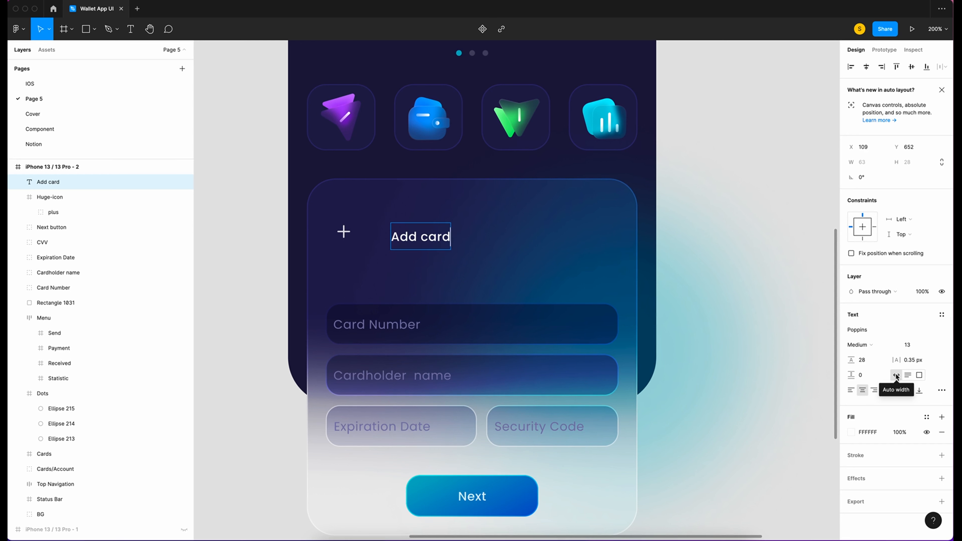
# Set the "Add card" text to size 20 in Bold and move it close to the plus icon
pyautogui.press('super+a')
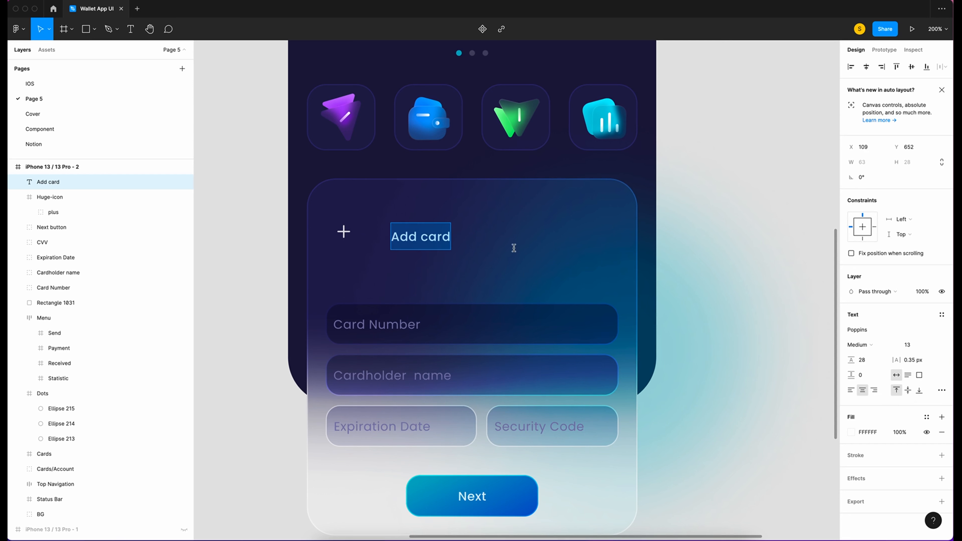
pyautogui.click(913, 347)
pyautogui.write('20')
pyautogui.press('Return')
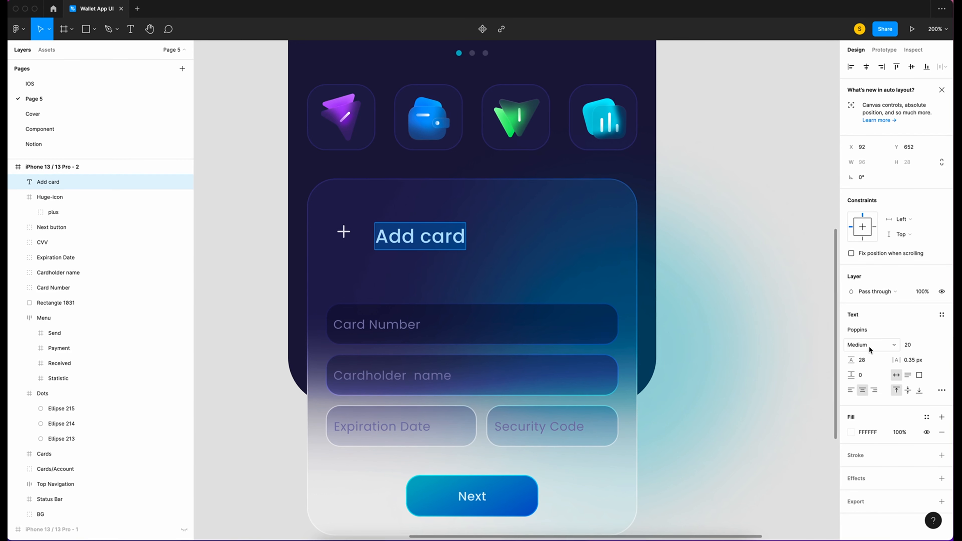
pyautogui.click(869, 346)
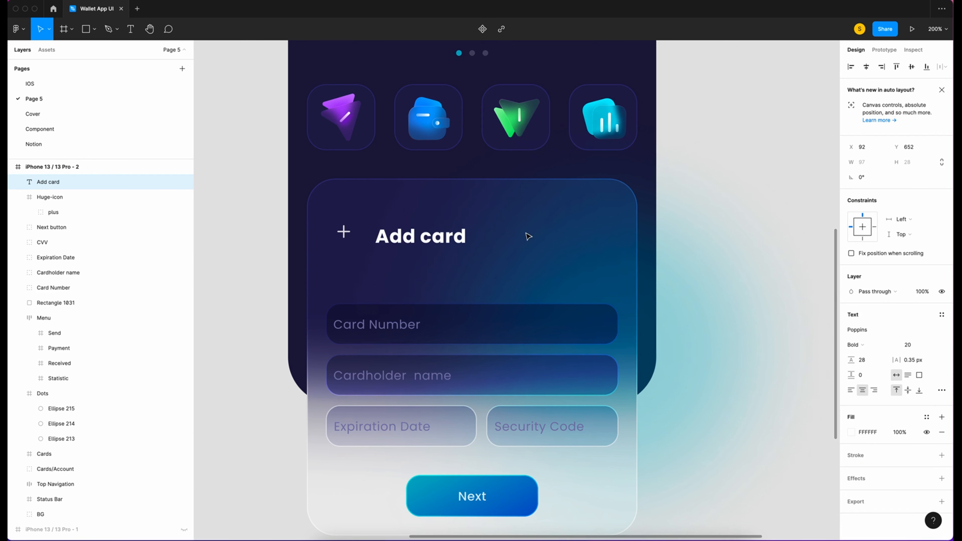
pyautogui.moveTo(463, 243); pyautogui.dragTo(447, 237)
# Add a second line reading "Add your credit / credit card" below "Add card" in Poppins Regular, size 15
pyautogui.doubleClick(446, 236)
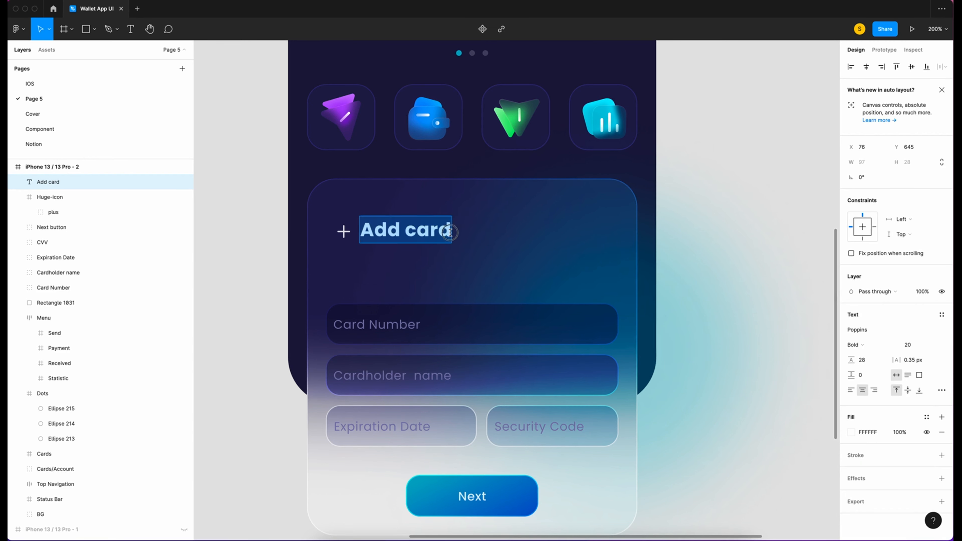
pyautogui.press('Right')
pyautogui.press('Return')
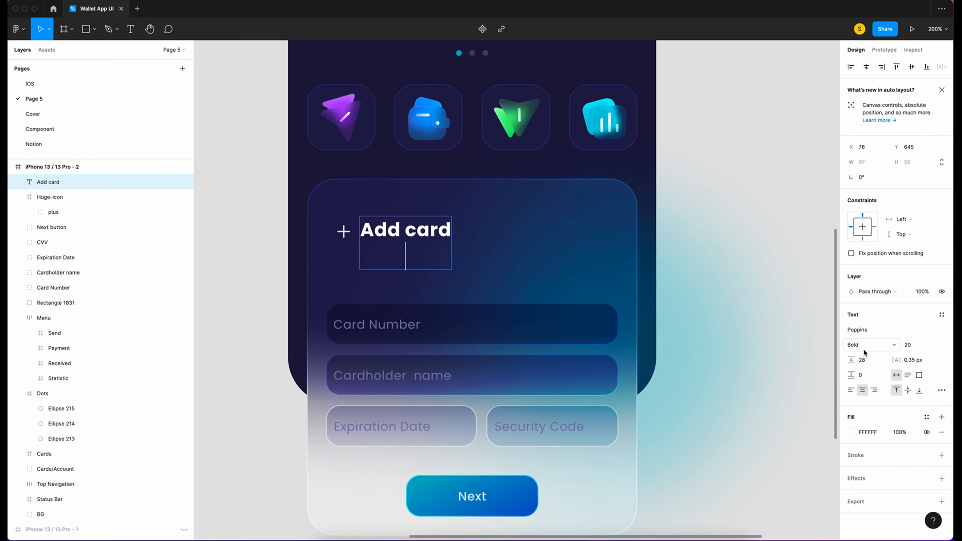
pyautogui.click(910, 345)
pyautogui.write('15')
pyautogui.press('Return')
pyautogui.click(861, 344)
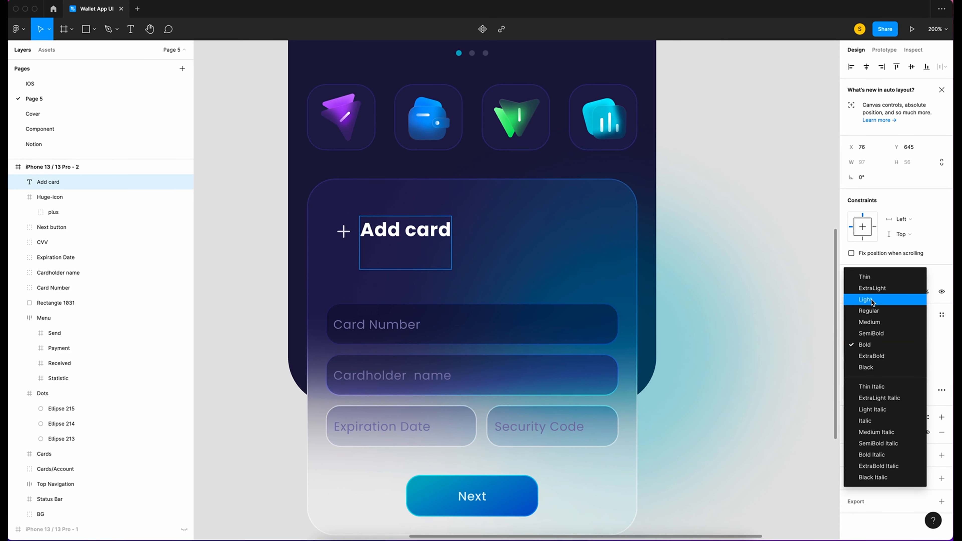
pyautogui.click(872, 310)
pyautogui.write('Add you')
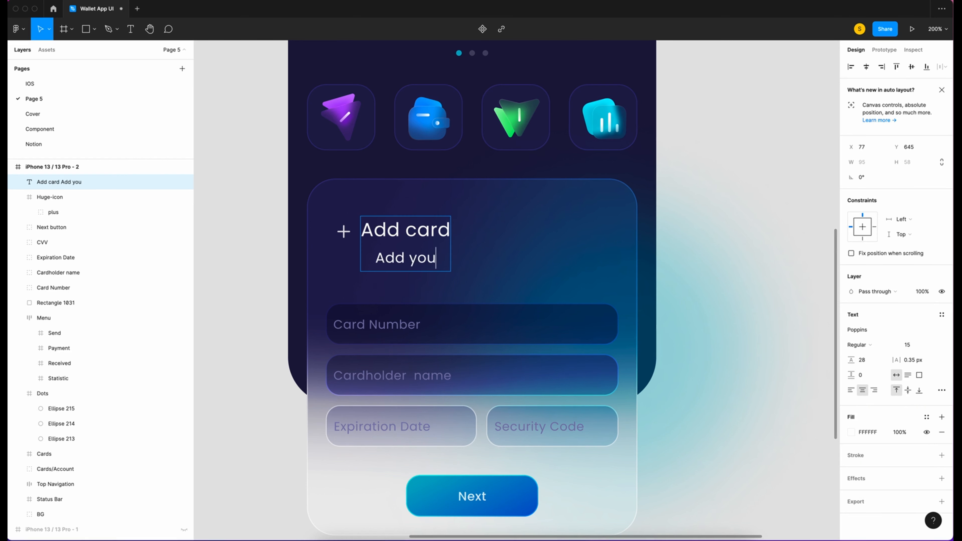
pyautogui.write('r credit / credit card')
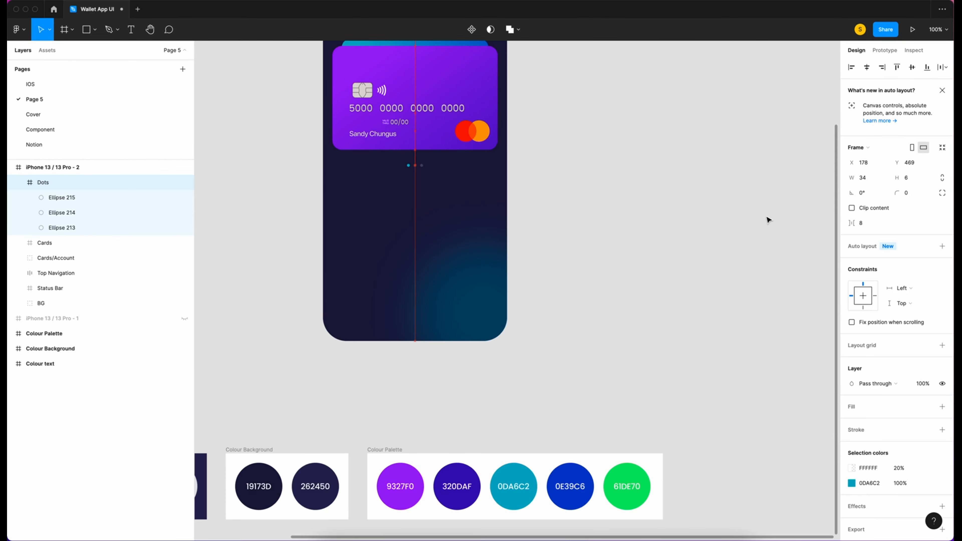
# Left-align the two-line heading text and shift it 60 px right to X 73, beside the plus icon
pyautogui.hscroll(1, 674, 235)
pyautogui.click(580, 254)
pyautogui.scroll(3, 648, 301)
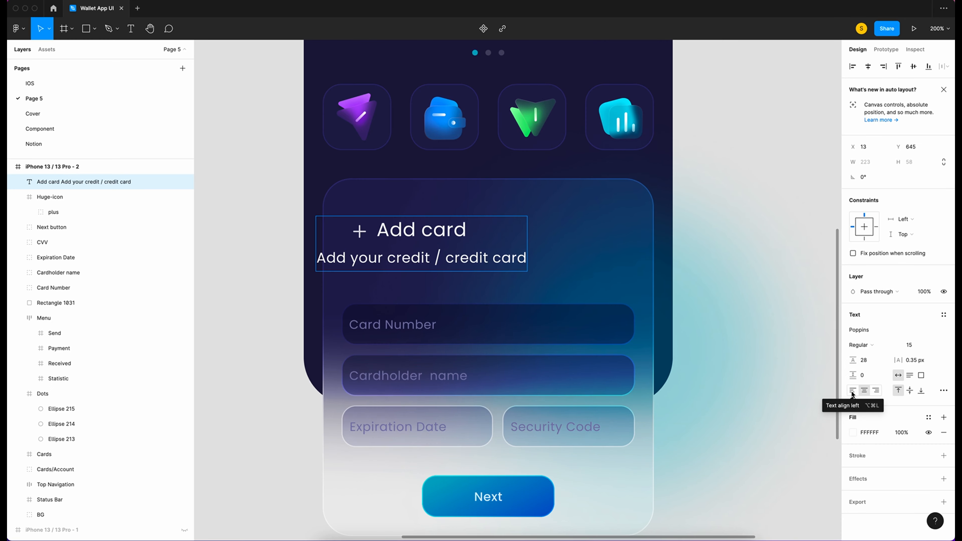
pyautogui.click(853, 392)
pyautogui.click(94, 182)
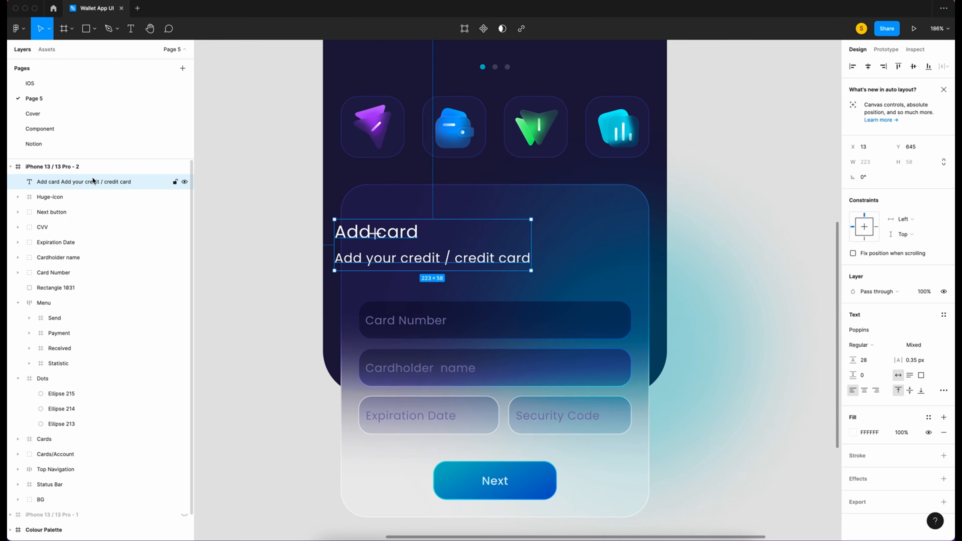
pyautogui.hotkey('shift', 'Right')
pyautogui.hotkey('shift', 'Right')
pyautogui.hotkey('shift', 'Right')
pyautogui.hotkey('shift', 'Right')
pyautogui.hotkey('shift', 'Right')
pyautogui.hotkey('shift', 'Right')
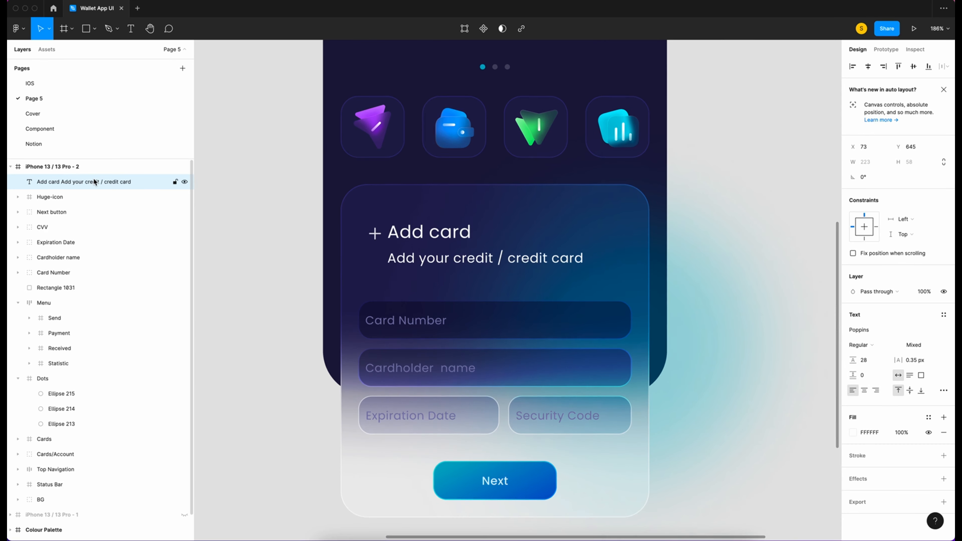
# Recolour the subtitle line with the secondary text colour 7B78AA sampled from the text colour palette
pyautogui.tripleClick(391, 263)
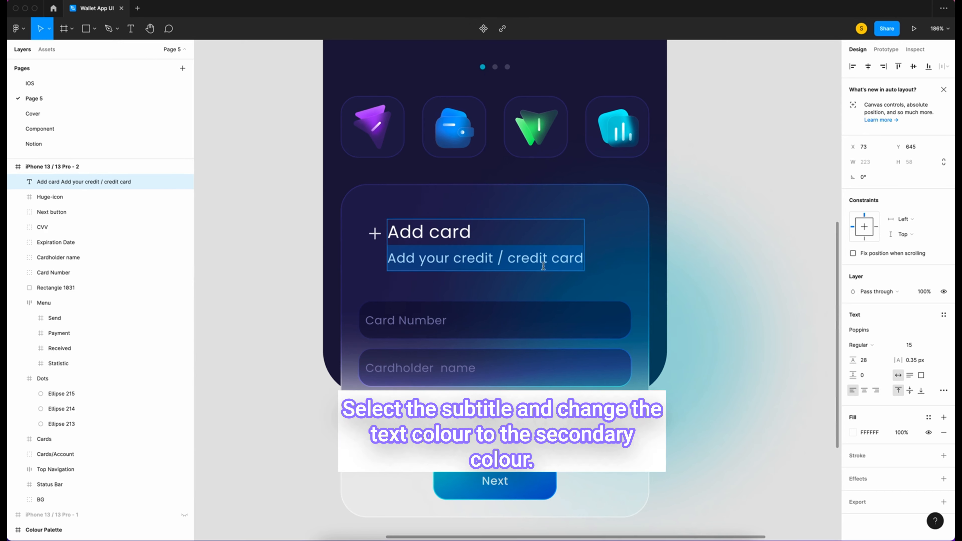
pyautogui.scroll(-5, 644, 387)
pyautogui.hscroll(-9, 644, 389)
pyautogui.hotkey('ctrl', 'c')
pyautogui.click(288, 458)
pyautogui.hscroll(9, 434, 202)
pyautogui.scroll(7, 434, 202)
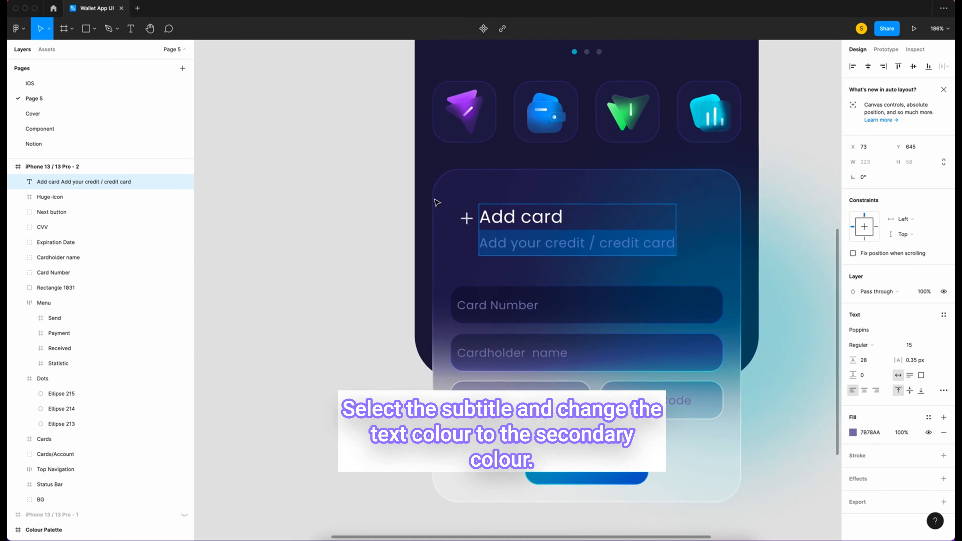
pyautogui.press('Escape')
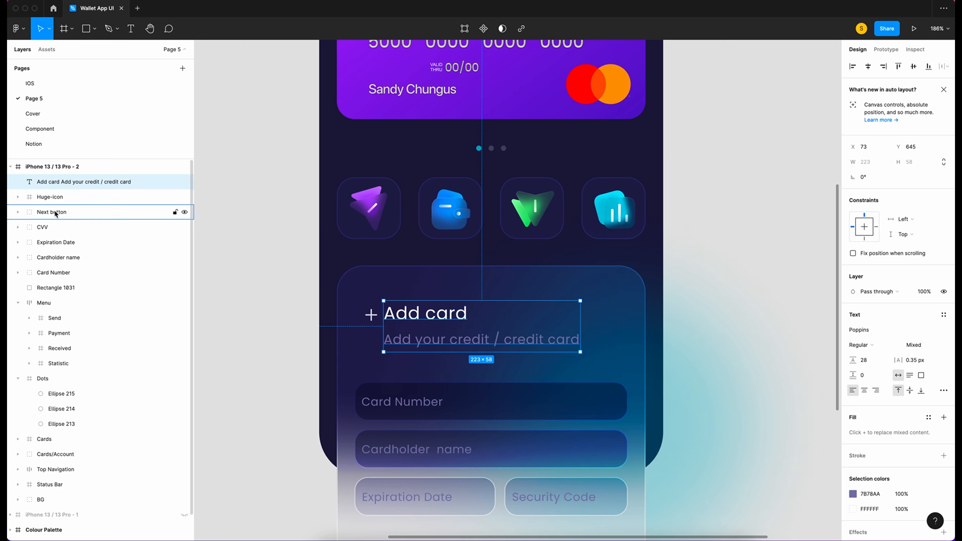
# Combine the plus icon and heading text in a horizontal auto layout with top left alignment and 10 spacing
pyautogui.keyDown('shift'); pyautogui.click(65, 198); pyautogui.keyUp('shift')
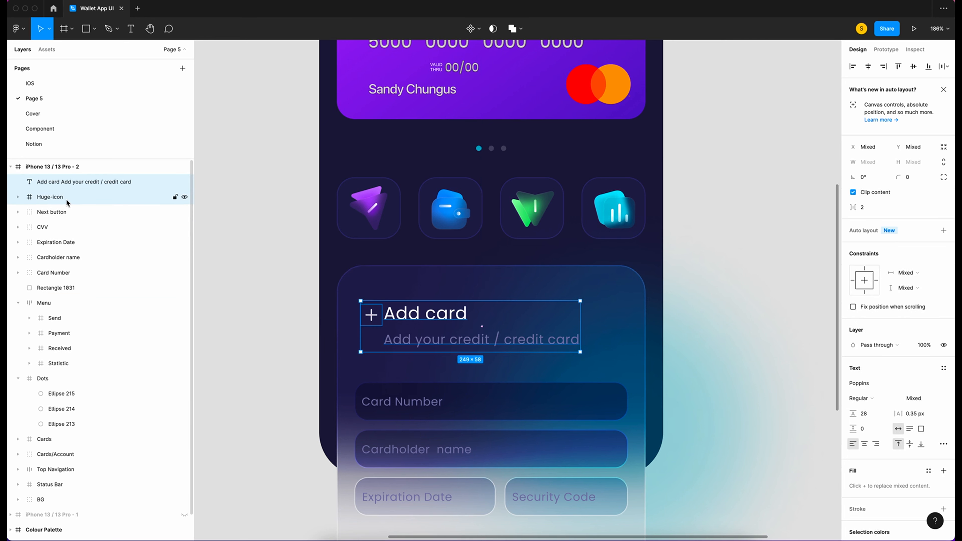
pyautogui.hotkey('shift', 'a')
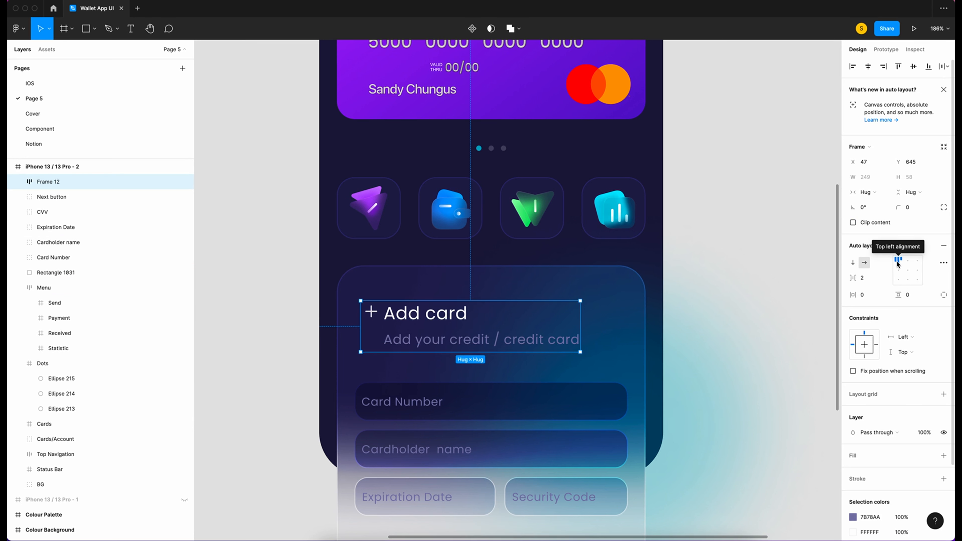
pyautogui.click(884, 283)
pyautogui.write('1')
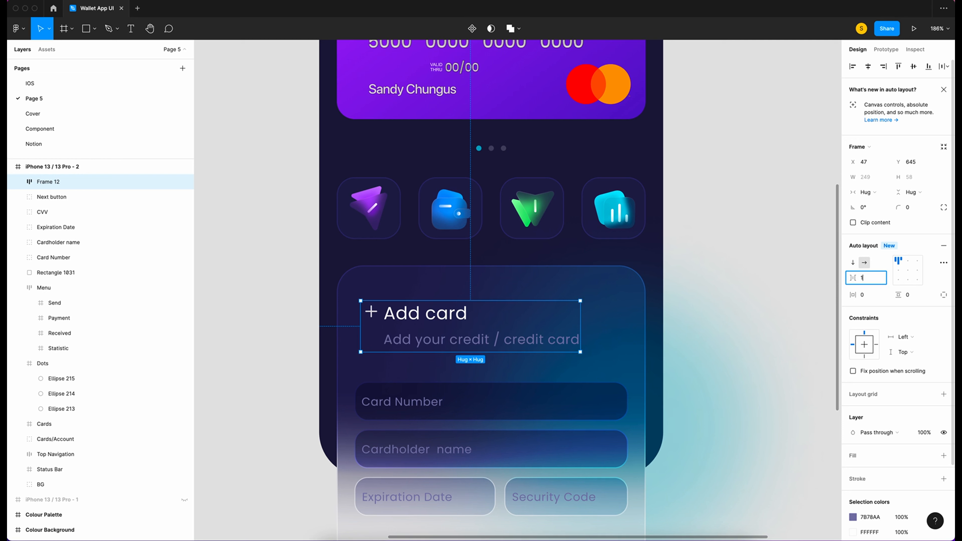
pyautogui.write('0')
pyautogui.press('Return')
# Move the heading frame to X 40, Y 635 inside the form card, checking its spacing to the card edges
pyautogui.press('alt')
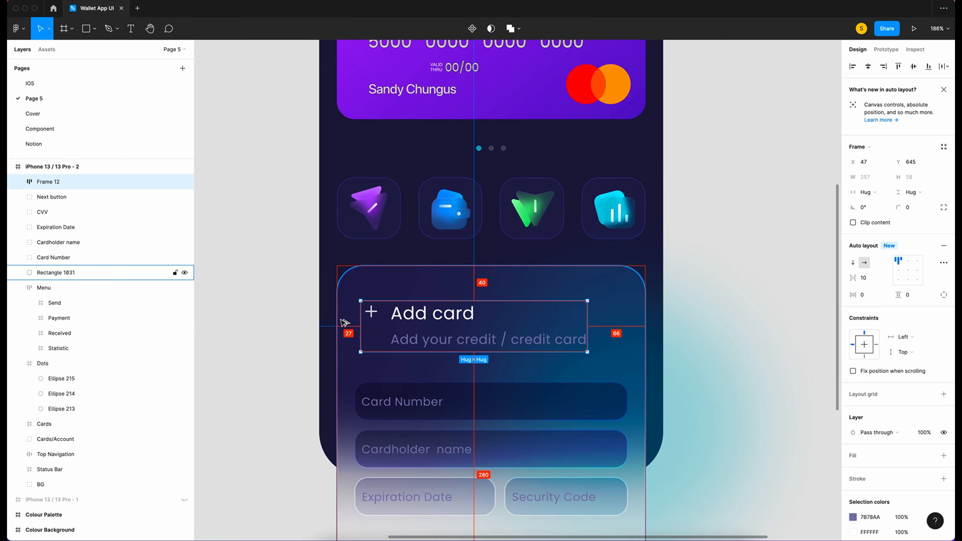
pyautogui.press('Left')
pyautogui.press('Left')
pyautogui.press('Left')
pyautogui.press('Left')
pyautogui.press('Left')
pyautogui.press('Left')
pyautogui.press('Left')
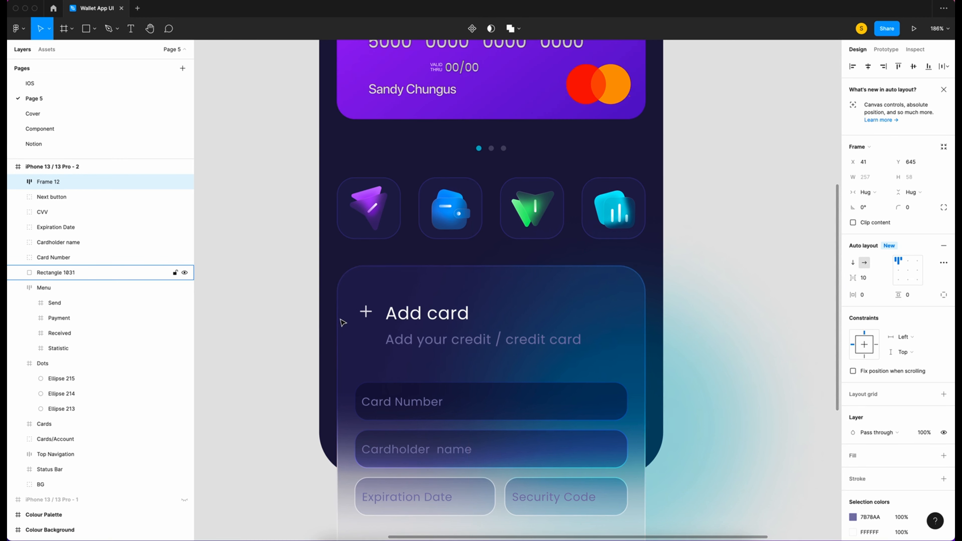
pyautogui.scroll(-3, 462, 215)
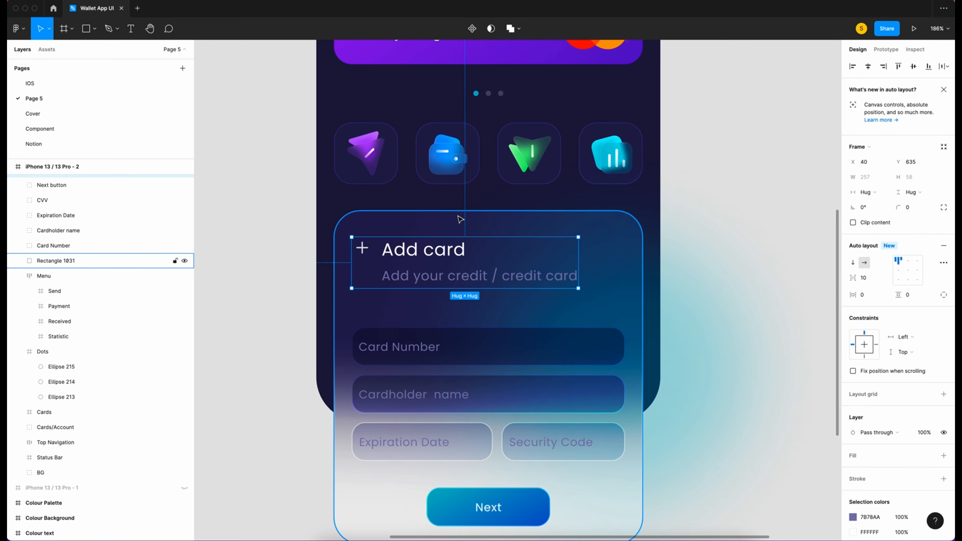
# Move the Next button, CVV, Expiration Date, Cardholder name and Card Number groups up 14 px together
pyautogui.click(52, 197)
pyautogui.moveTo(44, 213); pyautogui.dragTo(65, 259)
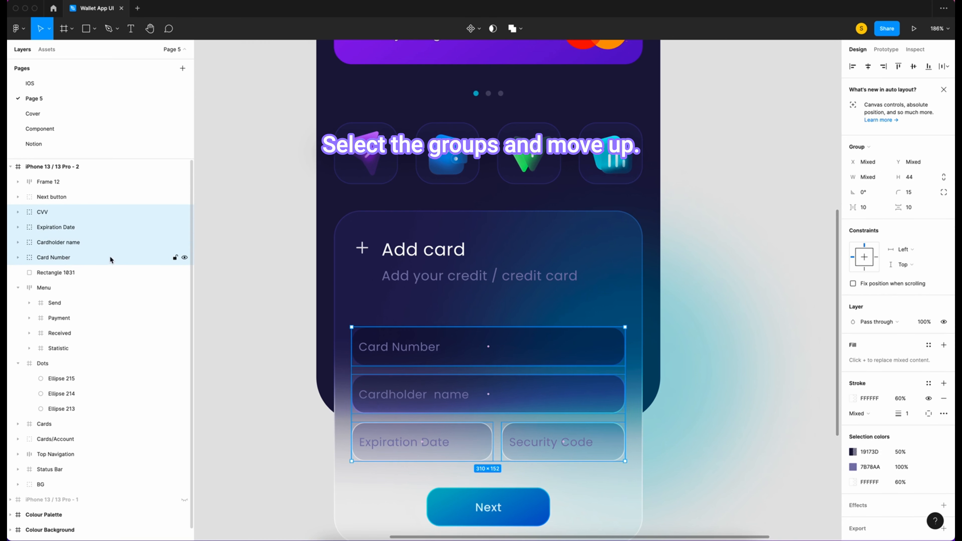
pyautogui.keyDown('shift'); pyautogui.click(97, 196); pyautogui.keyUp('shift')
pyautogui.hotkey('shift', 'Up')
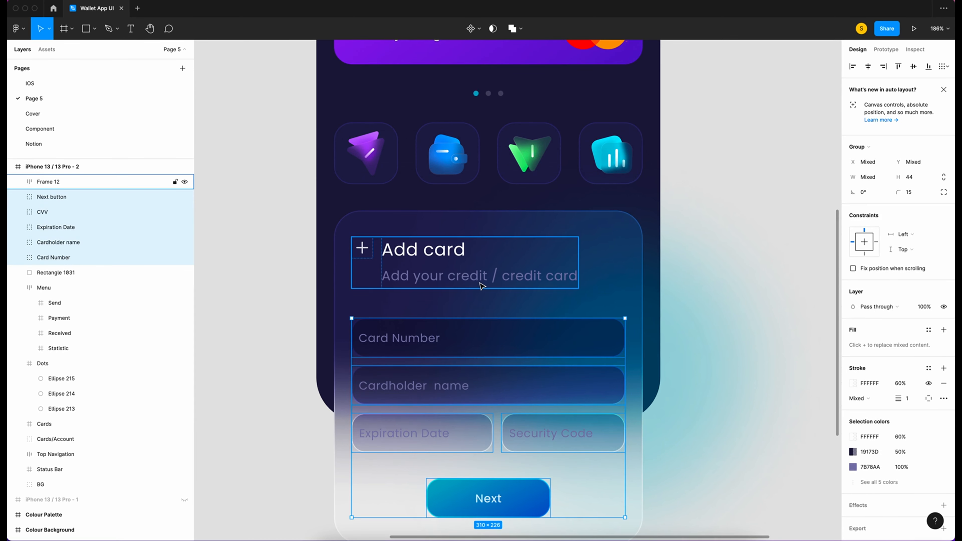
pyautogui.press('Up')
pyautogui.press('Up')
pyautogui.press('Up')
pyautogui.press('Up')
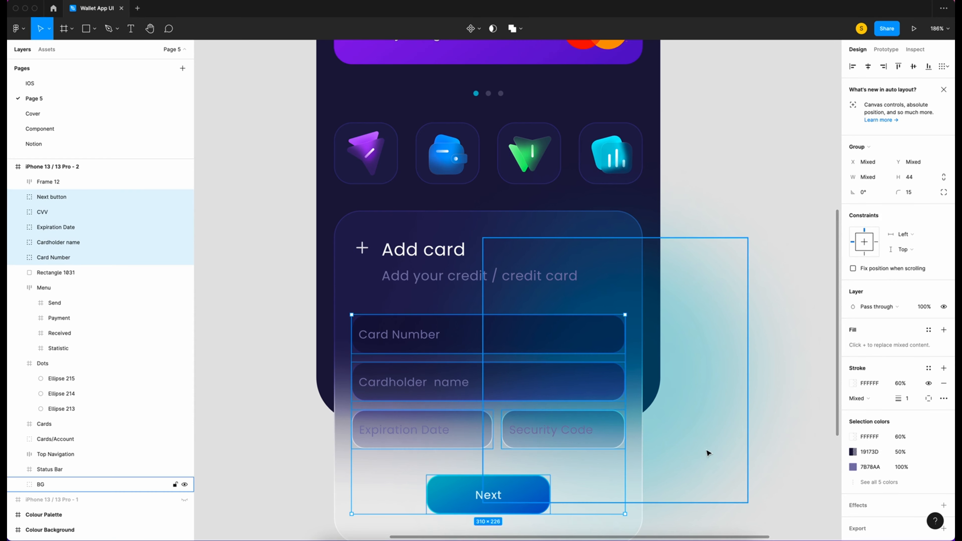
# Measure the spacing between the Next button and the edges of the form card's background rectangle
pyautogui.click(779, 471)
pyautogui.scroll(-3, 612, 421)
pyautogui.click(508, 405)
pyautogui.click(508, 406)
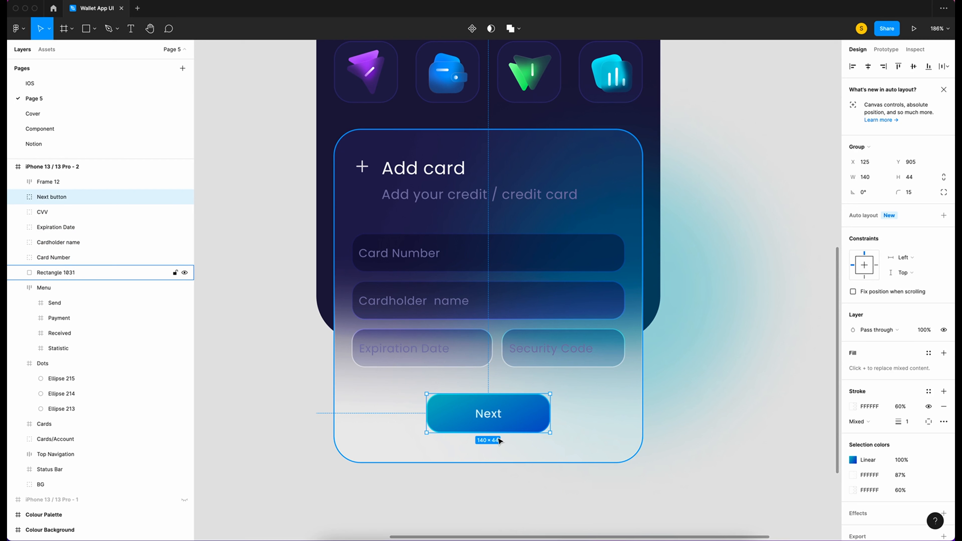
pyautogui.press('alt')
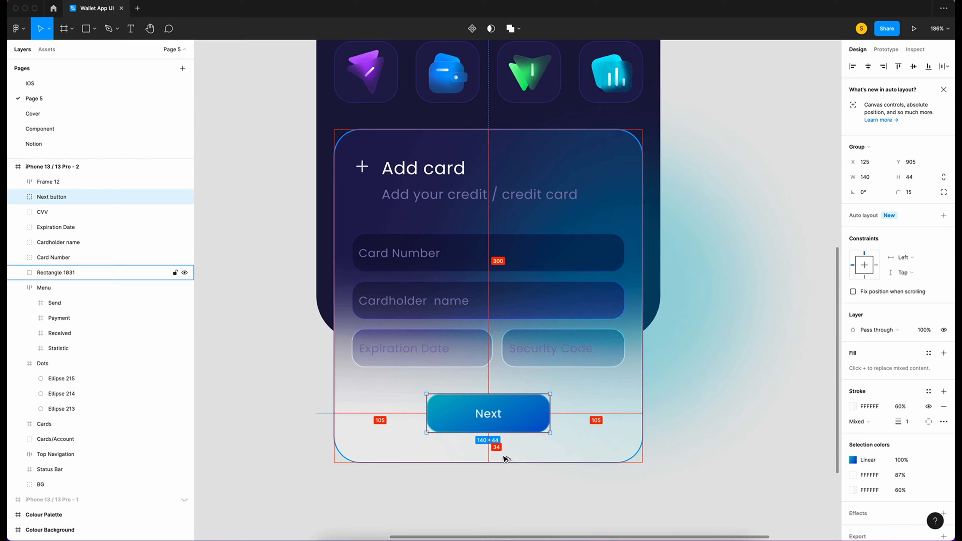
# Rename the form card's background rectangle as Base, set its height to 374, and recheck the spacing below the Next button
pyautogui.doubleClick(52, 273)
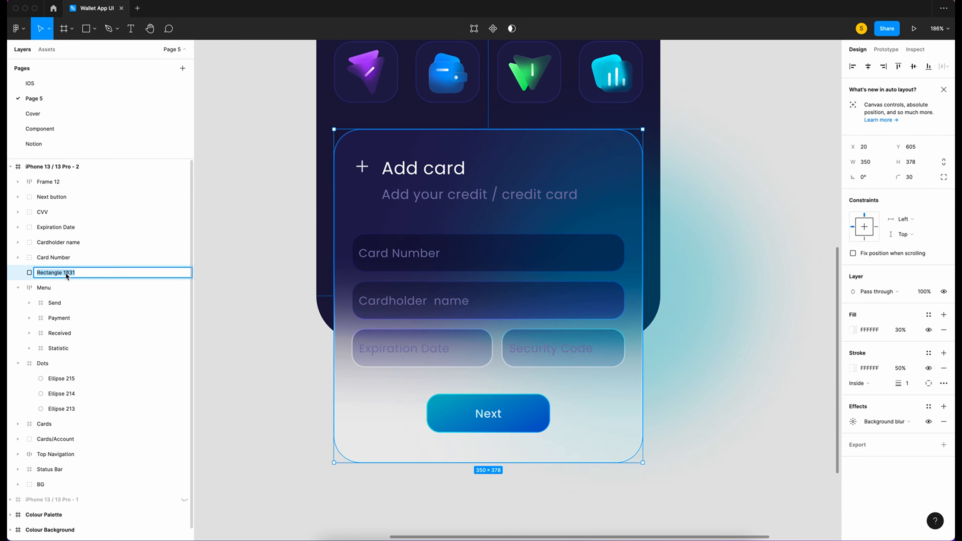
pyautogui.write('Base')
pyautogui.press('Return')
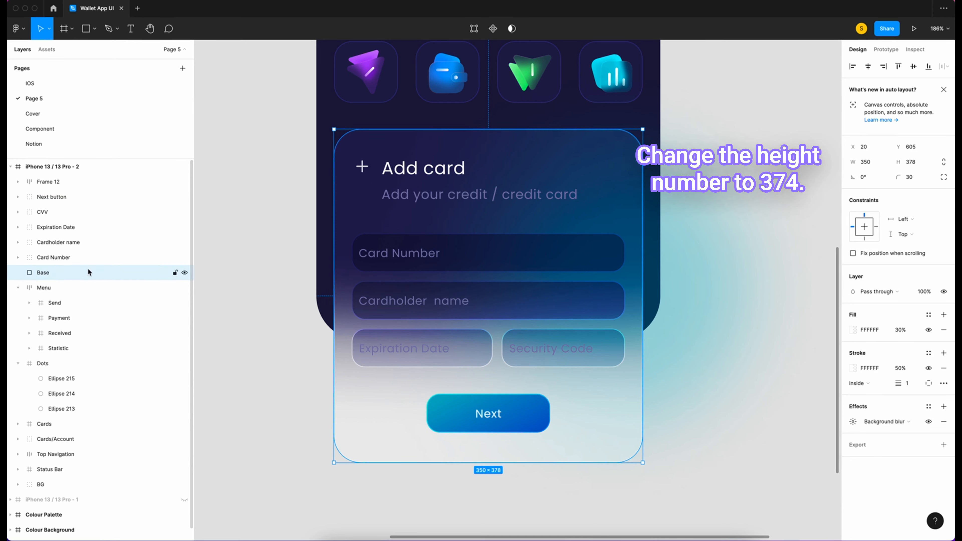
pyautogui.press('BackSpace')
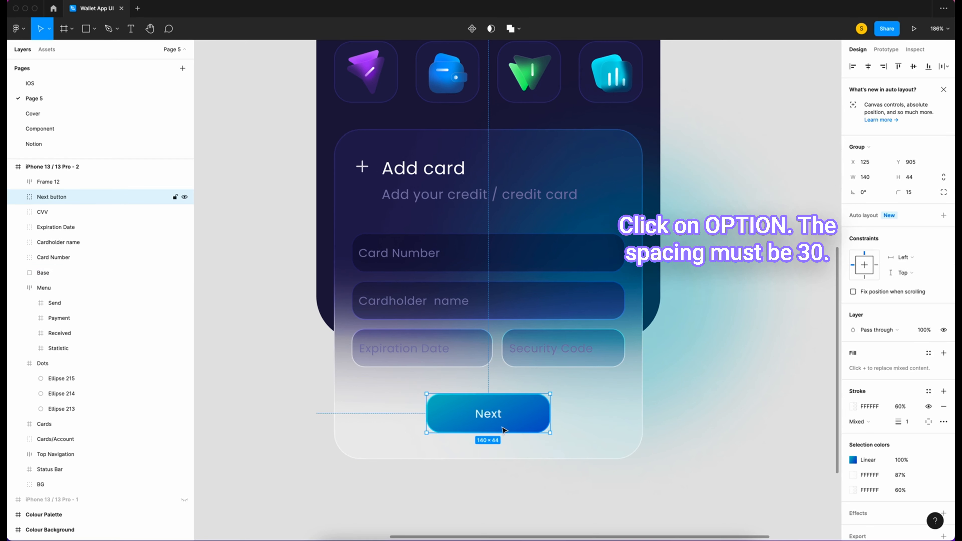
pyautogui.press('alt')
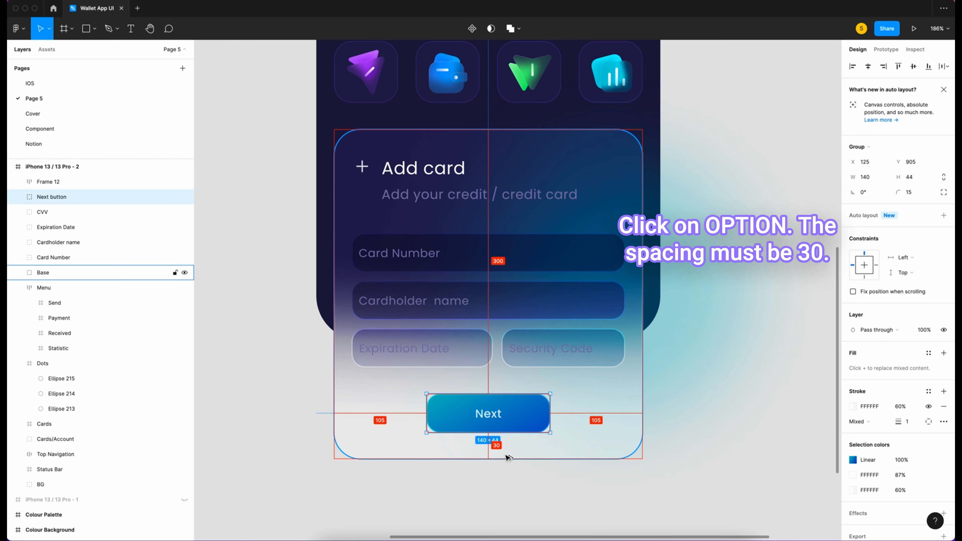
# Wrap the form card's Base rectangle in a frame and rename that frame Cards
pyautogui.click(509, 455)
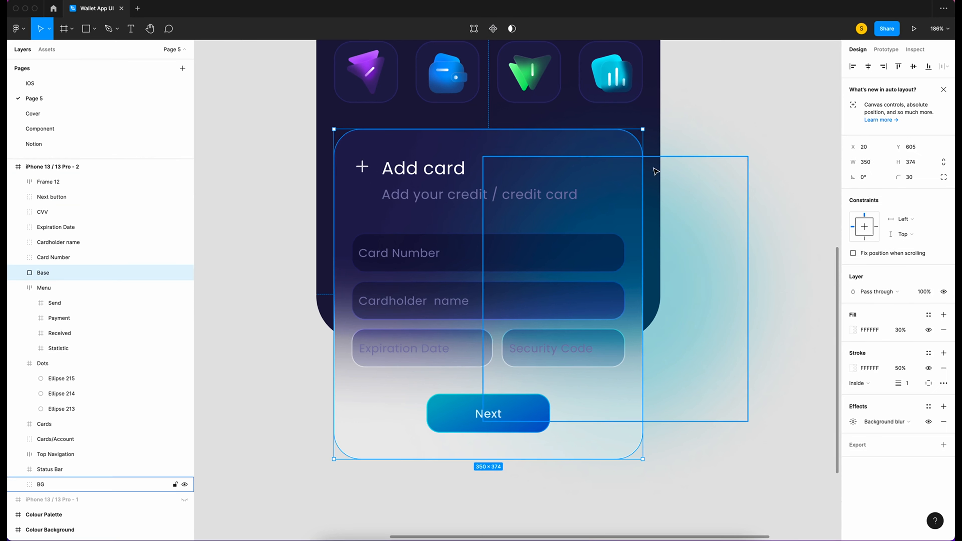
pyautogui.rightClick(133, 273)
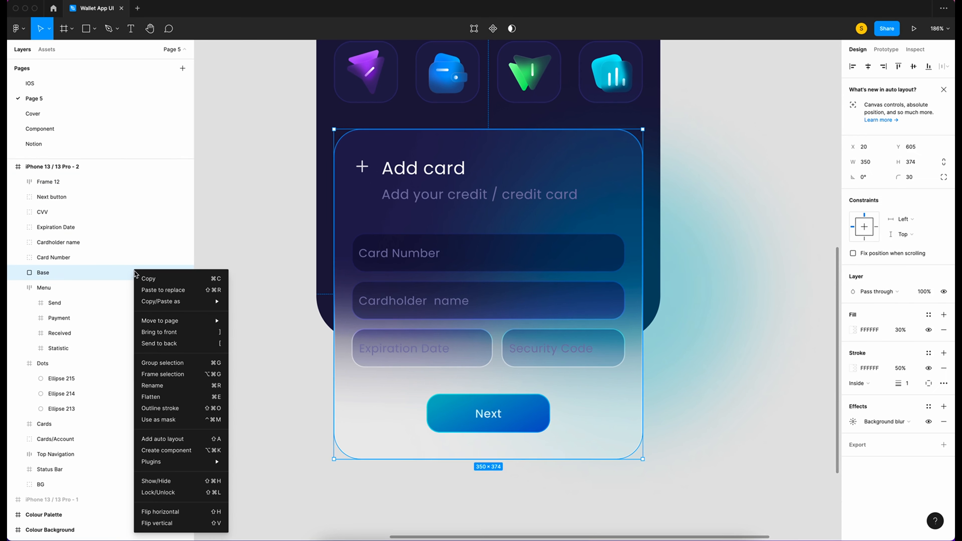
pyautogui.click(171, 374)
pyautogui.doubleClick(53, 272)
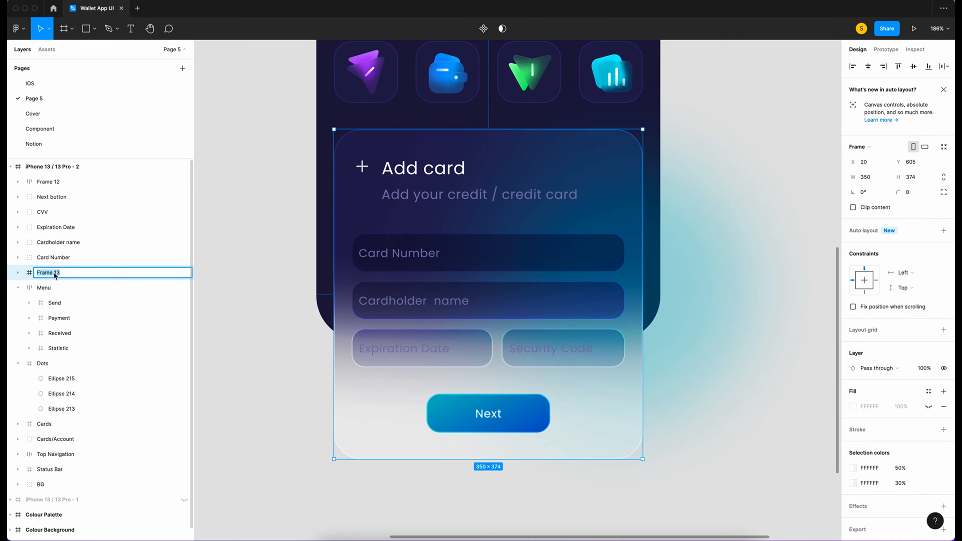
pyautogui.write('Cards')
pyautogui.press('Return')
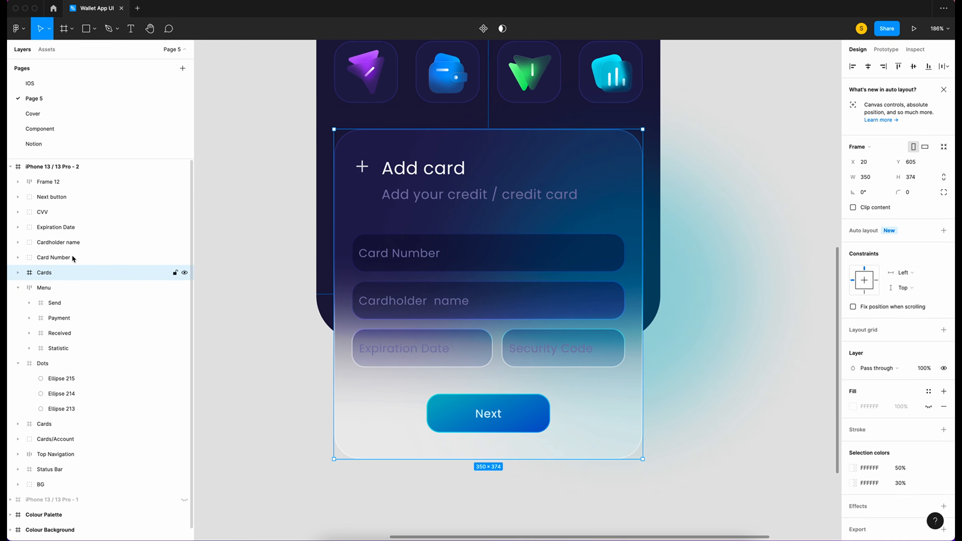
# Move Frame 12, Next button, CVV, Expiration Date, Cardholder name and Card Number into the form's Cards frame in the layer order
pyautogui.click(48, 181)
pyautogui.keyDown('shift'); pyautogui.click(51, 197); pyautogui.keyUp('shift')
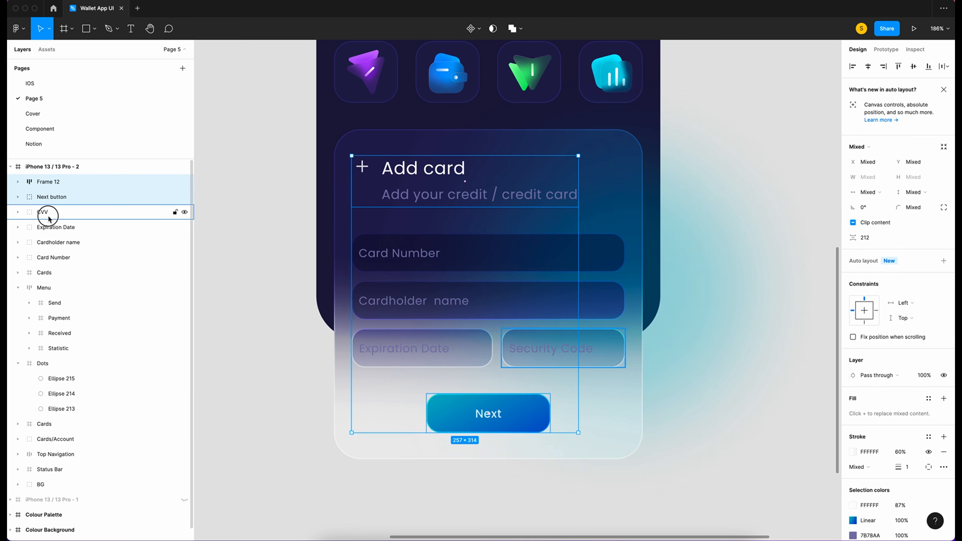
pyautogui.moveTo(48, 219); pyautogui.dragTo(42, 271)
pyautogui.click(17, 181)
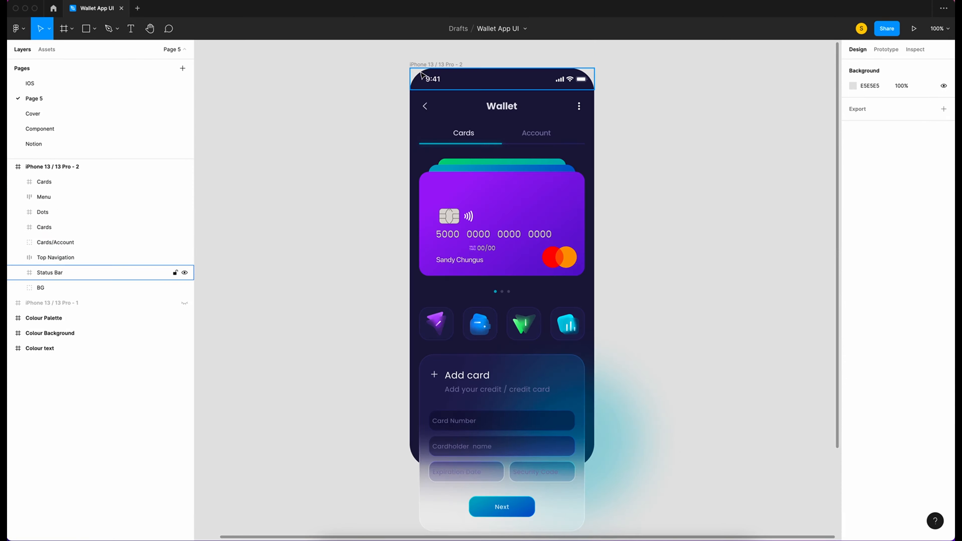
# Enable Clip content on the iPhone 13 / 13 Pro - 2 frame to hide everything beyond its edges
pyautogui.click(427, 64)
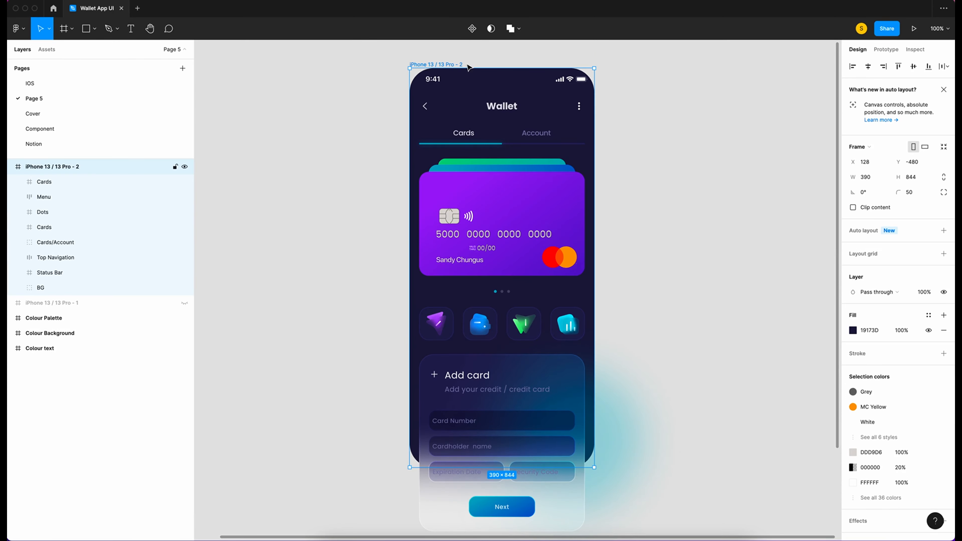
pyautogui.click(853, 209)
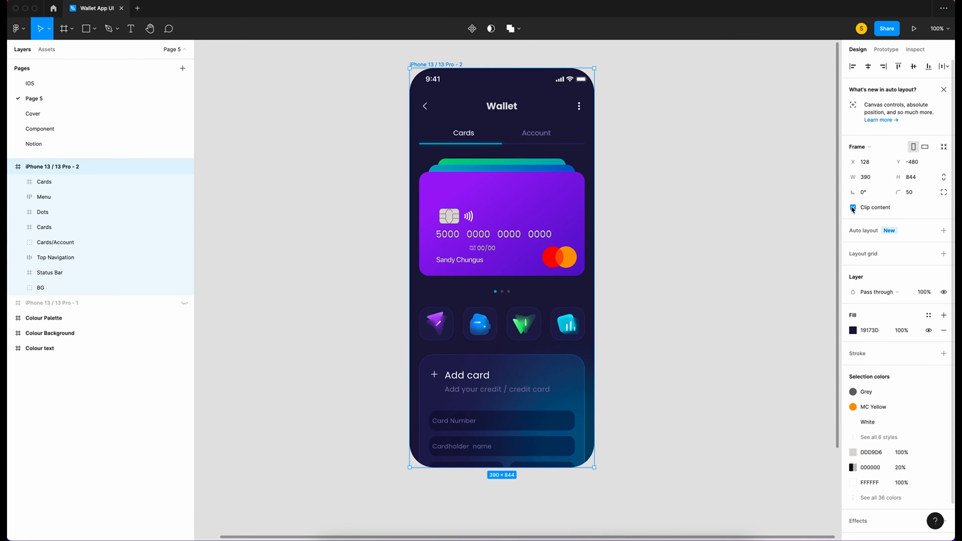
pyautogui.click(759, 187)
pyautogui.scroll(3, 759, 188)
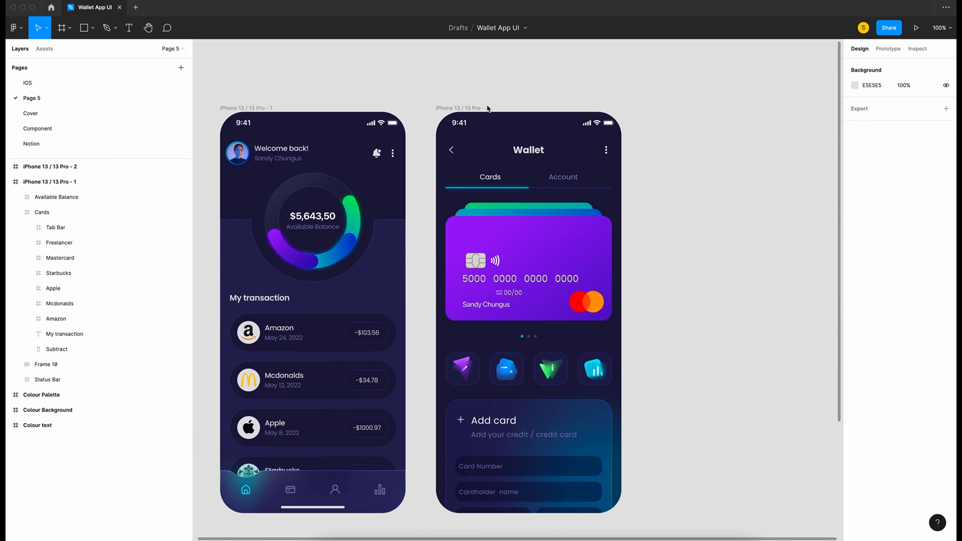
# Add a blank iPhone 13 / 13 Pro frame beside the Wallet screen, aligned with its top, with a corner radius of 50
pyautogui.press('f')
pyautogui.hscroll(3, 674, 105)
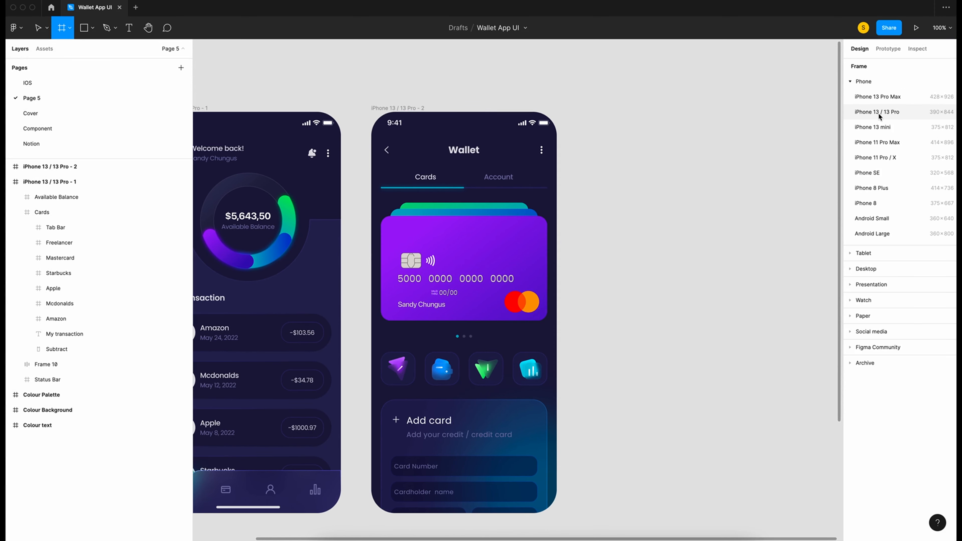
pyautogui.click(864, 112)
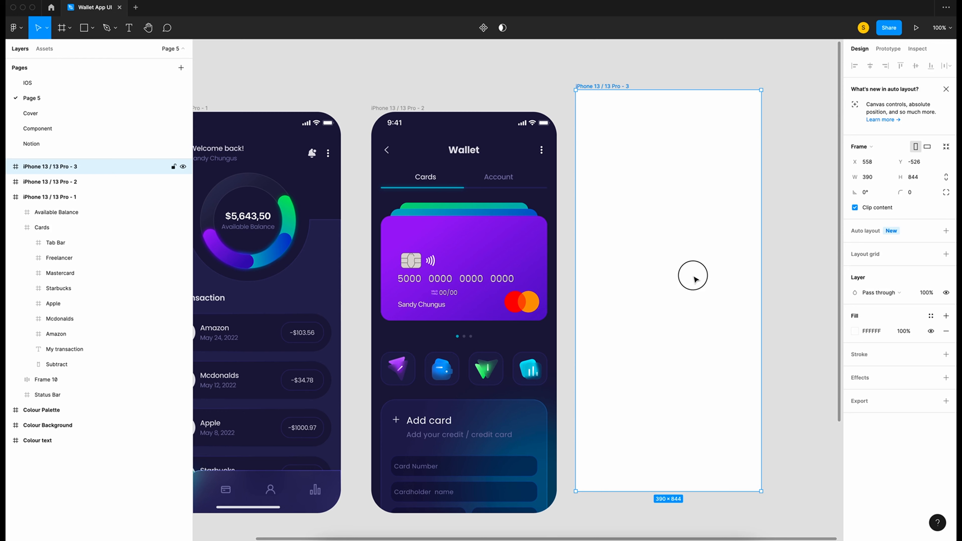
pyautogui.click(916, 196)
pyautogui.write('50')
pyautogui.press('Return')
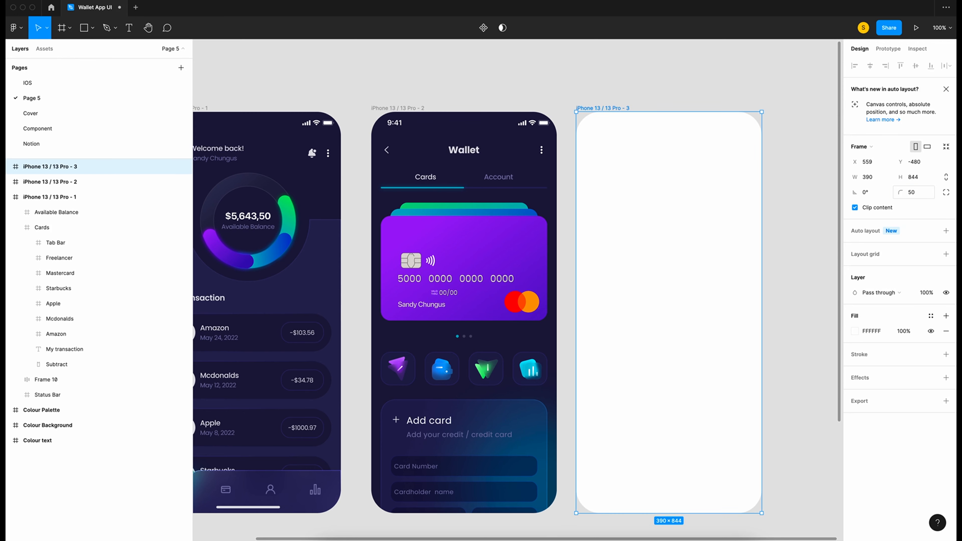
# Fill the new phone frame with color 262450 sampled from the Colour Background swatches
pyautogui.hscroll(-2, 418, 310)
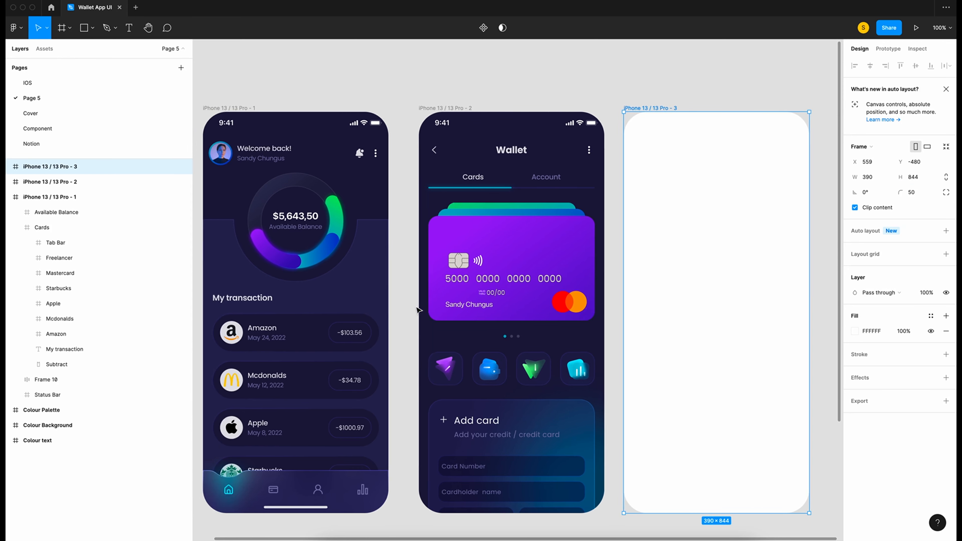
pyautogui.scroll(-5, 419, 310)
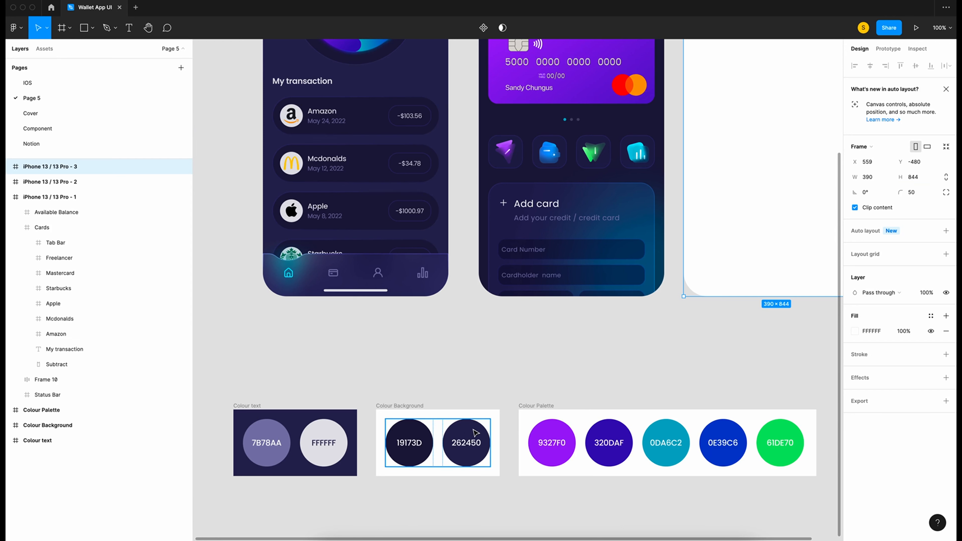
pyautogui.press('i')
pyautogui.click(476, 427)
pyautogui.scroll(5, 477, 425)
pyautogui.hscroll(4, 477, 425)
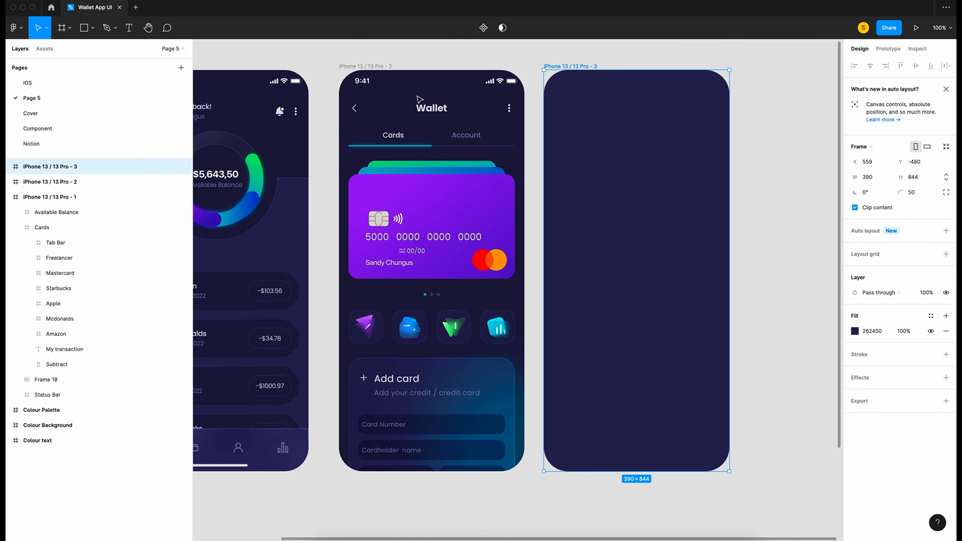
# Copy the Wallet screen's status bar to the top of the new phone frame and center it horizontally
pyautogui.click(426, 81)
pyautogui.hotkey('ctrl', 'v')
pyautogui.moveTo(426, 81); pyautogui.dragTo(630, 81)
pyautogui.click(871, 66)
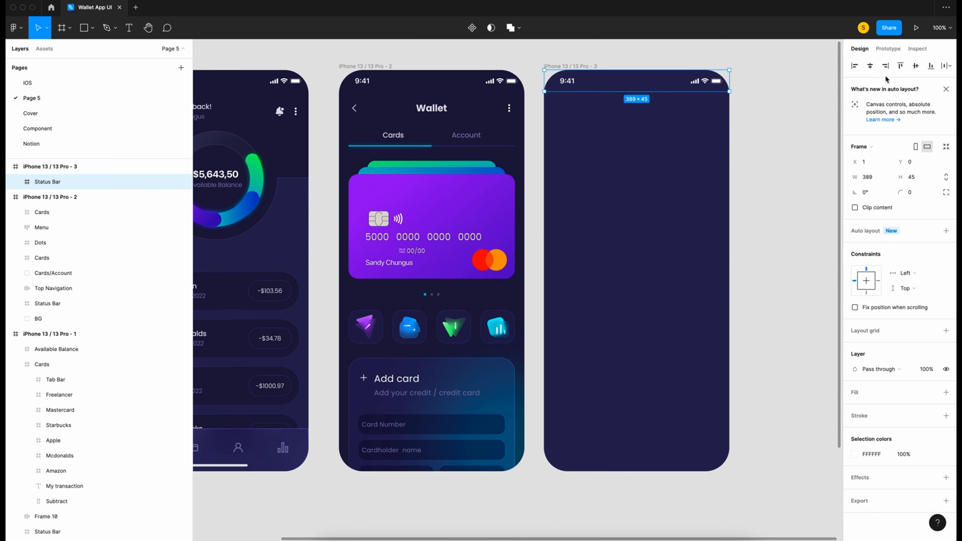
# Copy the Wallet screen's Top Navigation into the new phone frame, 20 px below the status bar and centered horizontally
pyautogui.scroll(3, 353, 196)
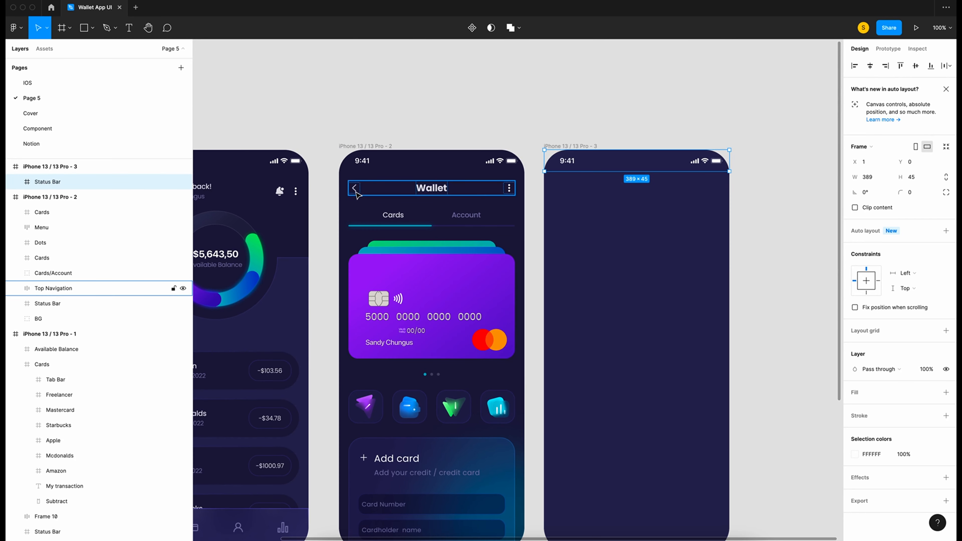
pyautogui.click(353, 194)
pyautogui.scroll(-1, 466, 192)
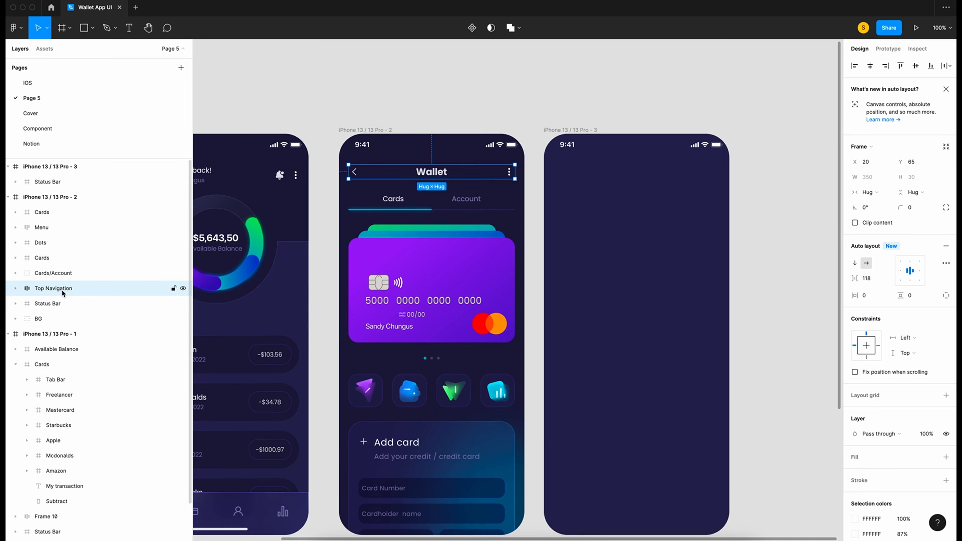
pyautogui.press('super+v')
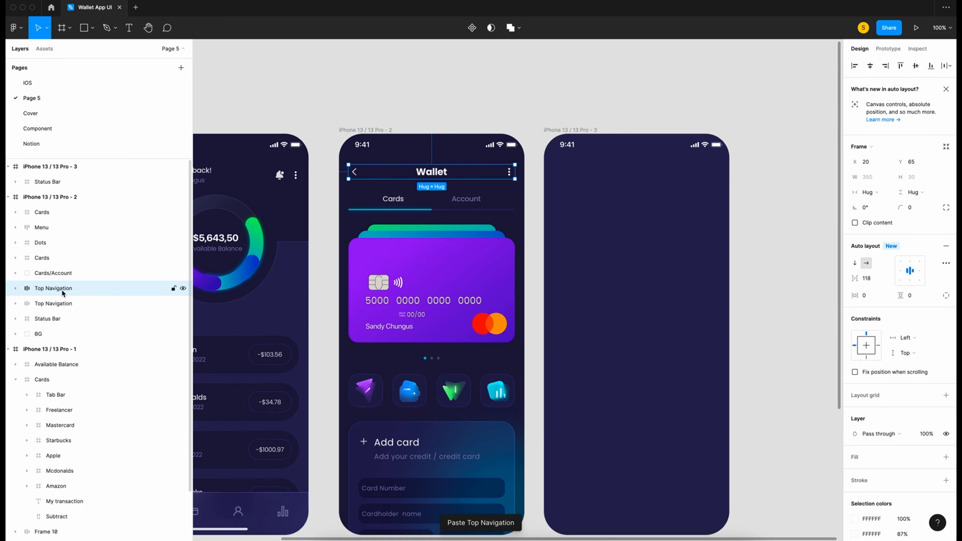
pyautogui.moveTo(408, 174); pyautogui.dragTo(609, 175)
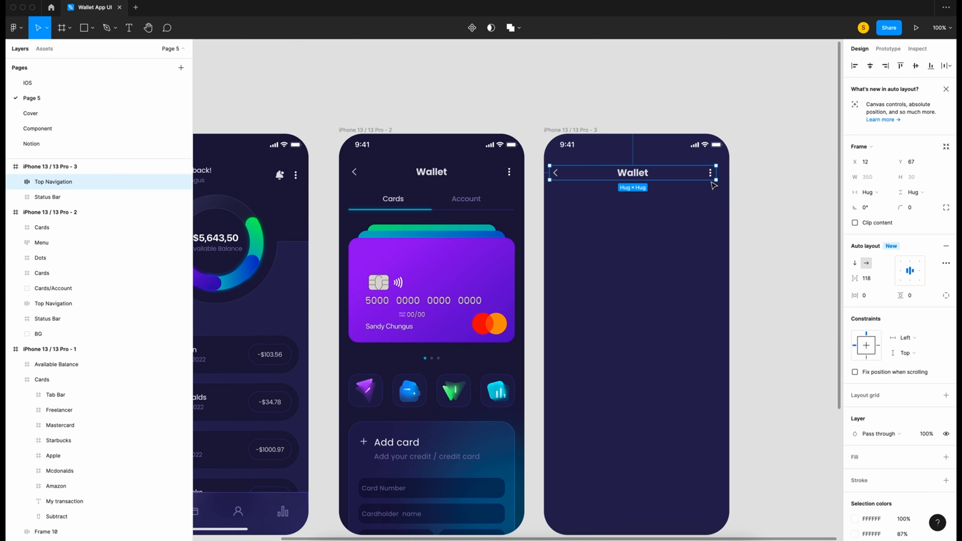
pyautogui.press('alt')
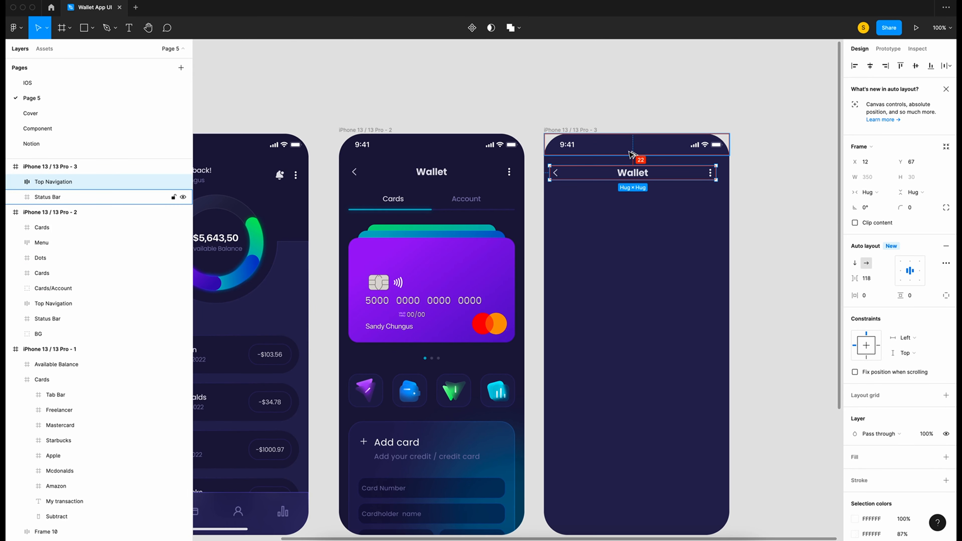
pyautogui.press('Up')
pyautogui.press('Up')
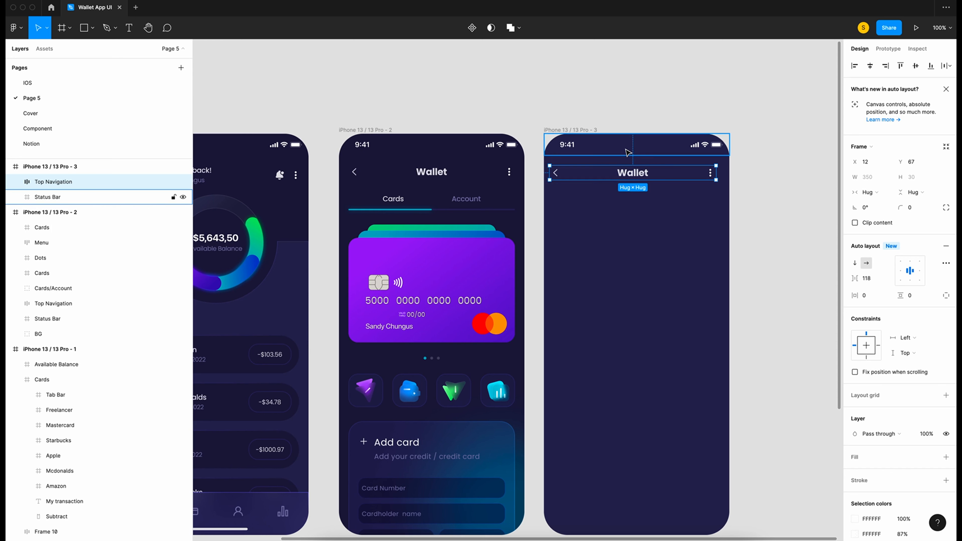
pyautogui.click(871, 66)
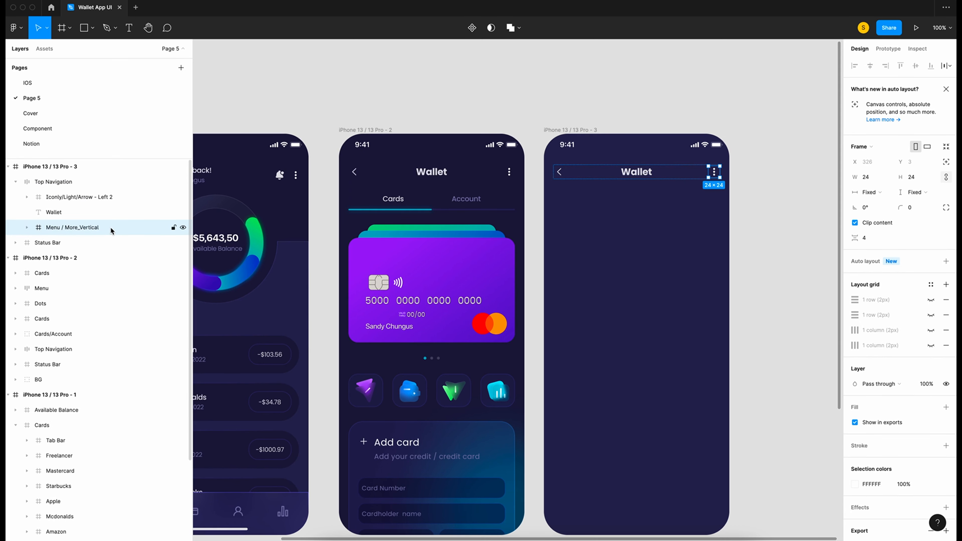
# Delete the vertical more-menu icon from the new screen's Top Navigation and set its item spacing to 10
pyautogui.press('Delete')
pyautogui.click(48, 183)
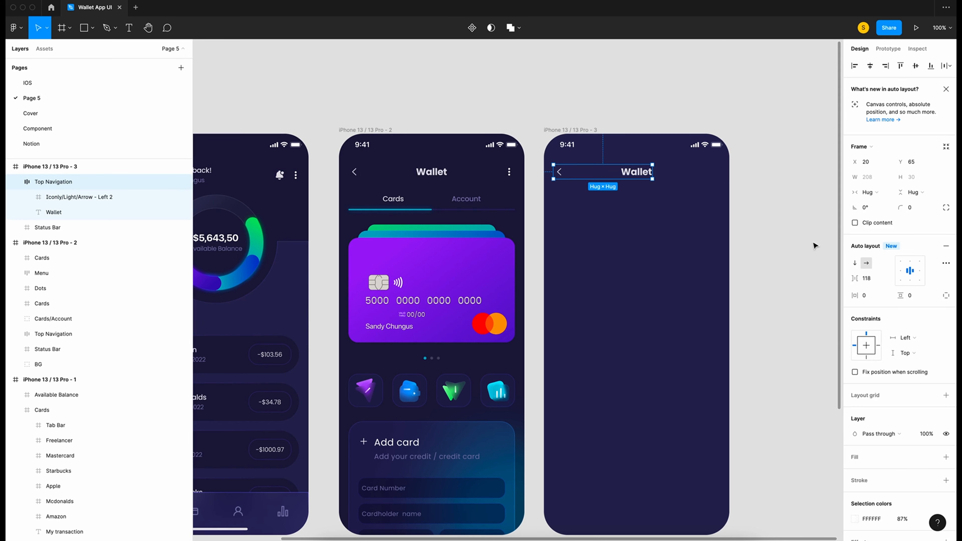
pyautogui.click(879, 282)
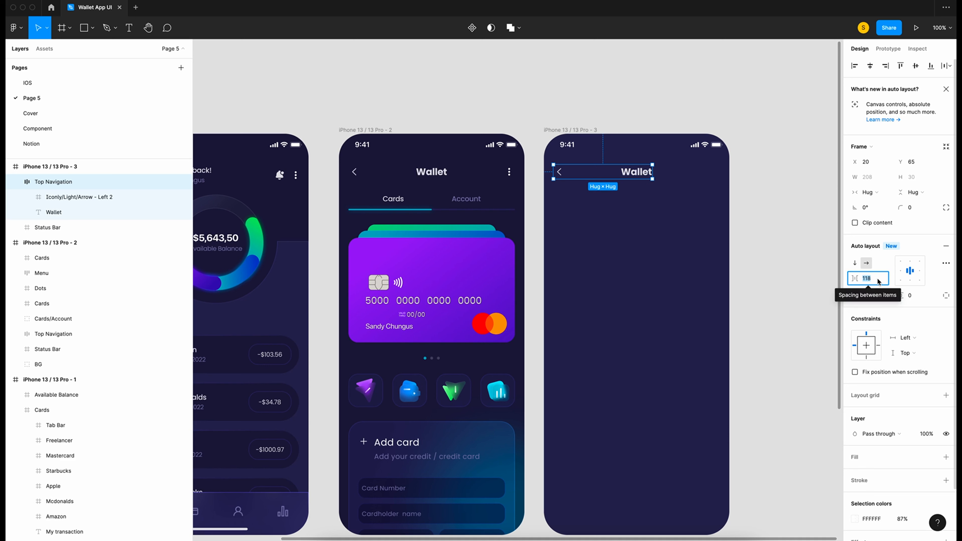
pyautogui.write('10')
pyautogui.press('Return')
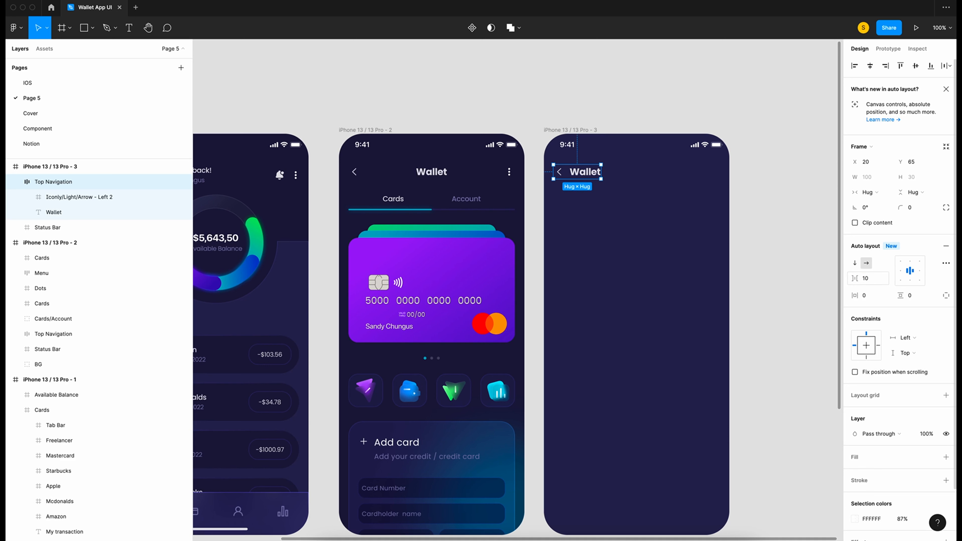
# Change the new screen's navigation title text to Statistics
pyautogui.doubleClick(596, 177)
pyautogui.doubleClick(592, 173)
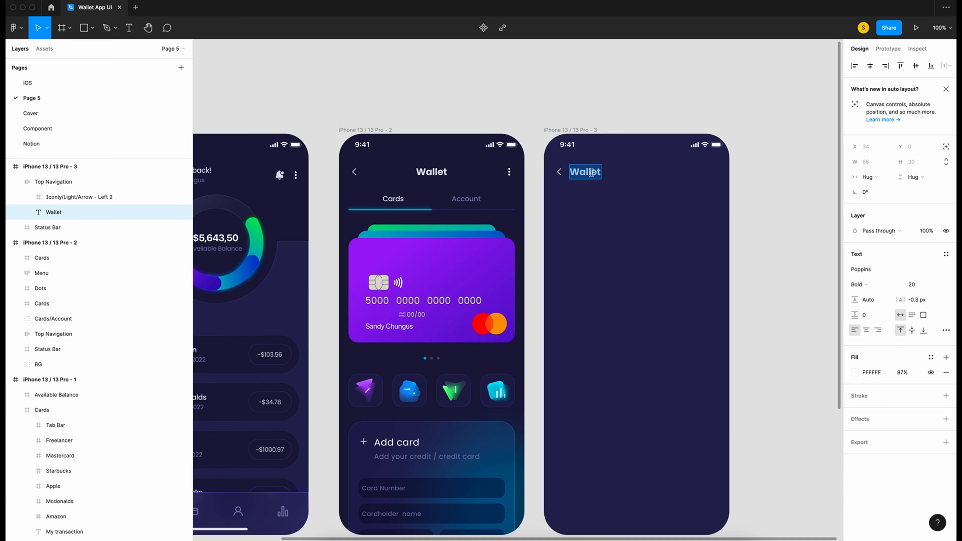
pyautogui.write('Statistics')
pyautogui.click(656, 207)
pyautogui.hscroll(1, 656, 207)
pyautogui.click(656, 207)
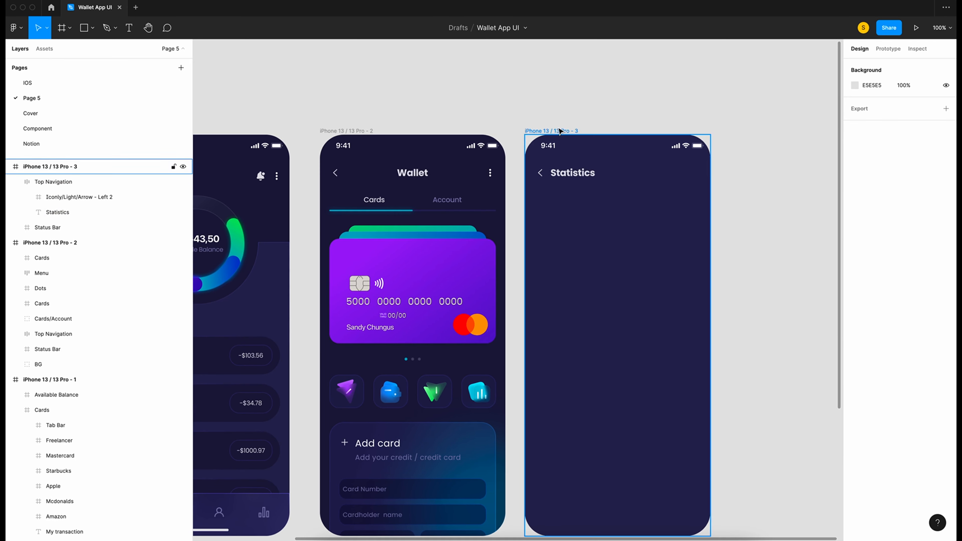
# Add a 350 × 44 rectangle below the Statistics heading, centered horizontally in the phone frame
pyautogui.press('Escape')
pyautogui.press('r')
pyautogui.moveTo(541, 196); pyautogui.dragTo(692, 219)
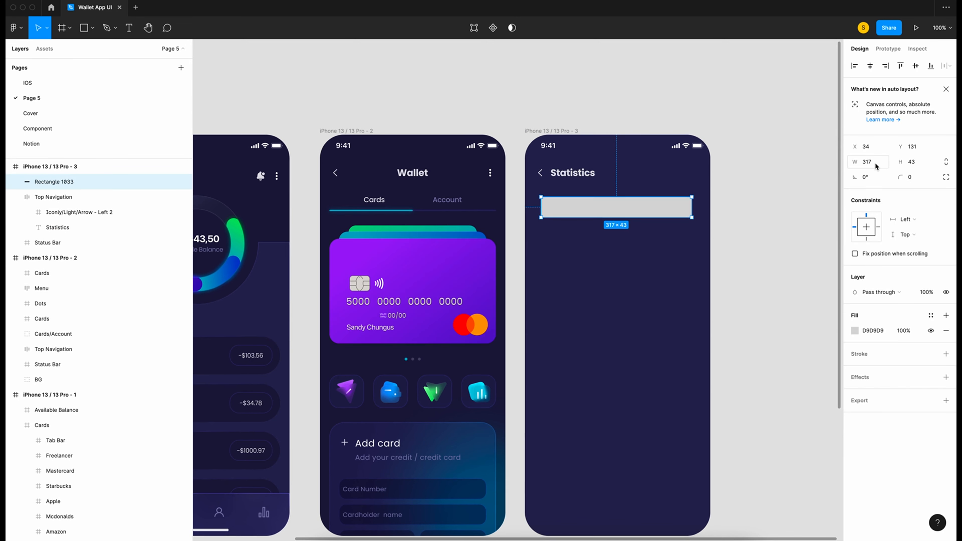
pyautogui.click(876, 166)
pyautogui.write('350')
pyautogui.press('Tab')
pyautogui.write('44')
pyautogui.press('Return')
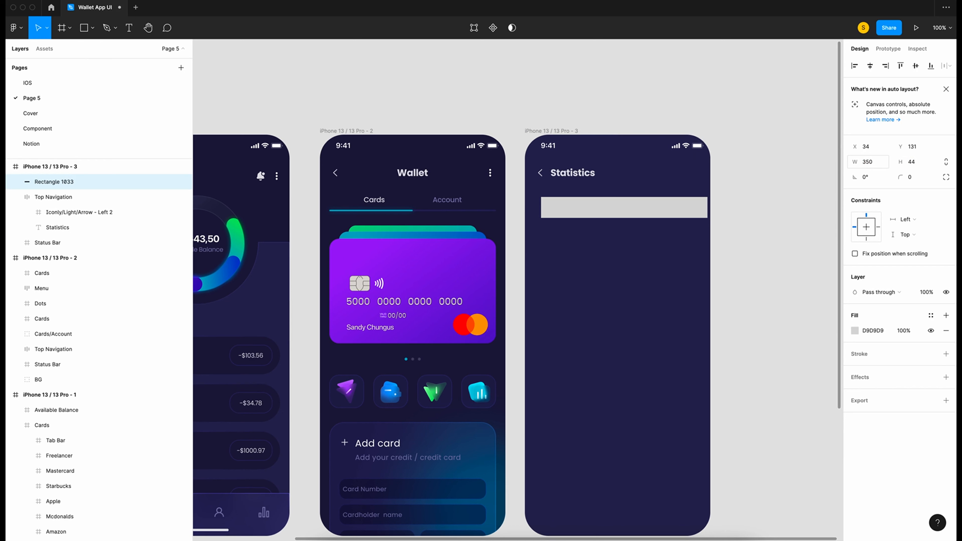
pyautogui.click(871, 68)
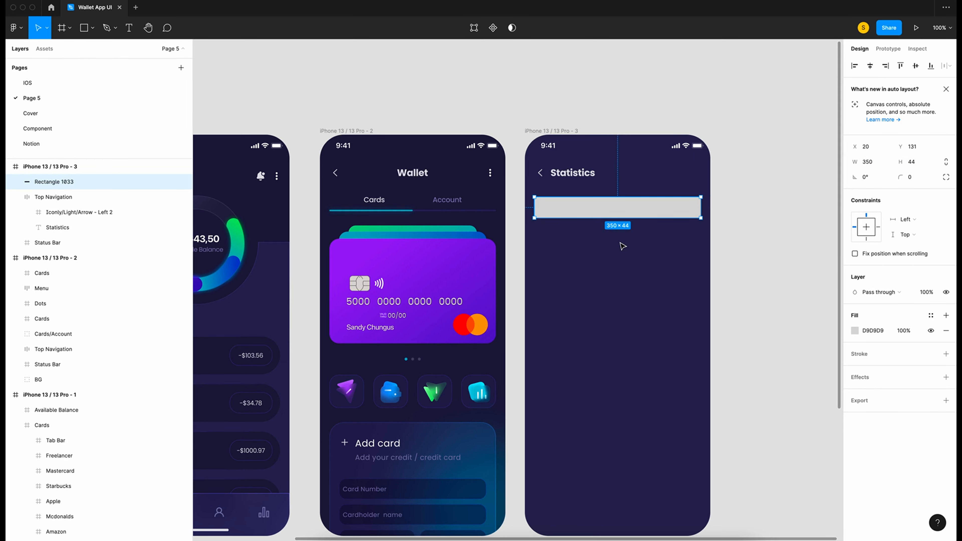
# Move the rectangle below the Statistics heading up to Y 125 and check its spacing to the frame edges
pyautogui.scroll(1, 577, 202)
pyautogui.press('Up')
pyautogui.press('Up')
pyautogui.press('Up')
pyautogui.press('Up')
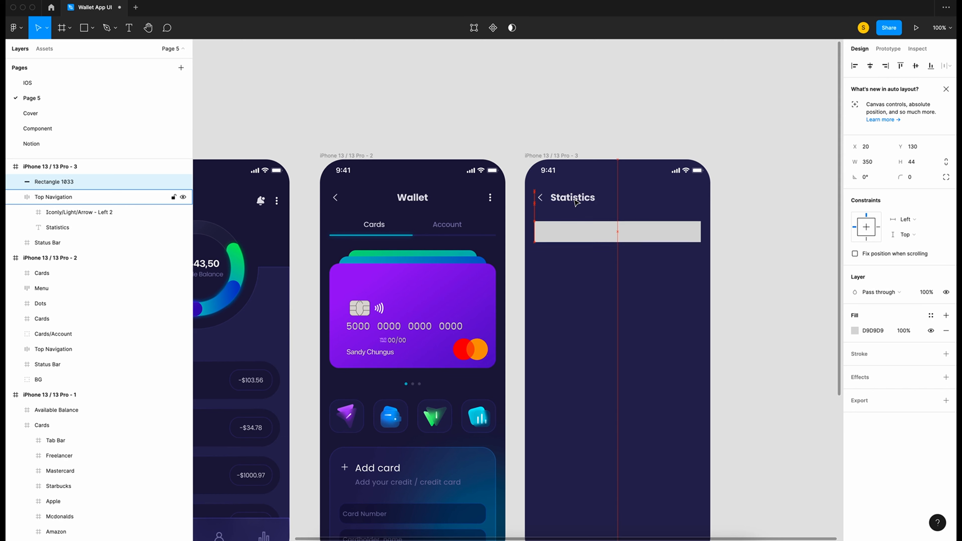
pyautogui.press('Up')
pyautogui.press('Up')
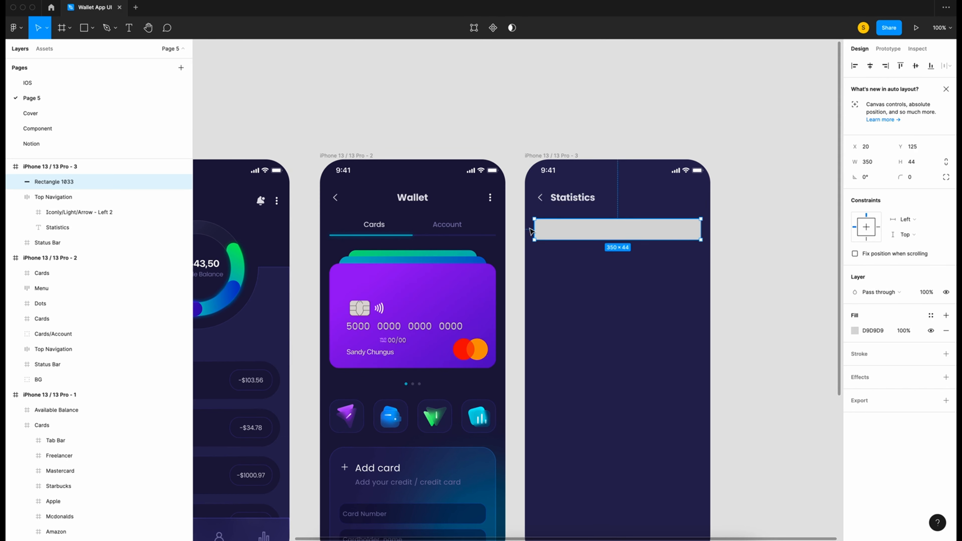
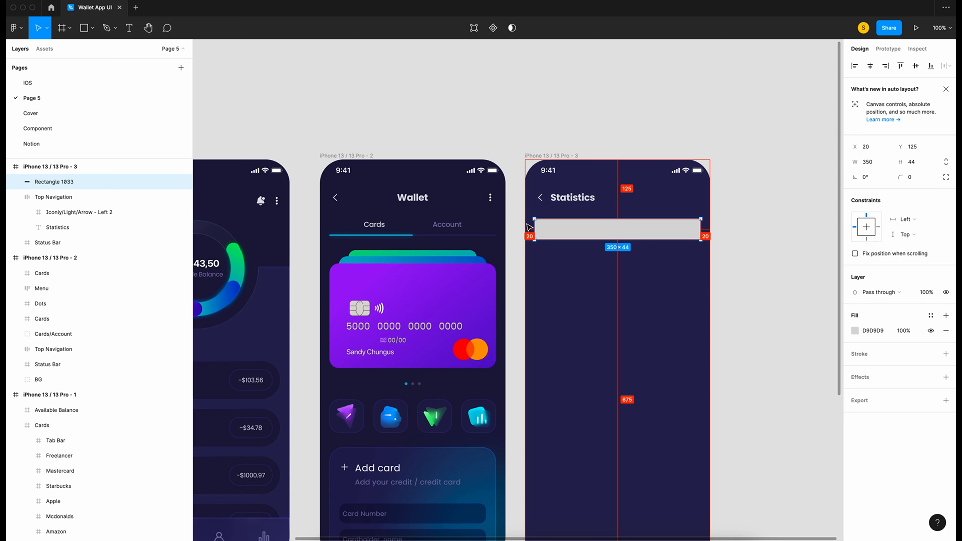
# Set the corner radius of the rectangle below the Statistics heading to 15
pyautogui.click(914, 176)
pyautogui.write('1')
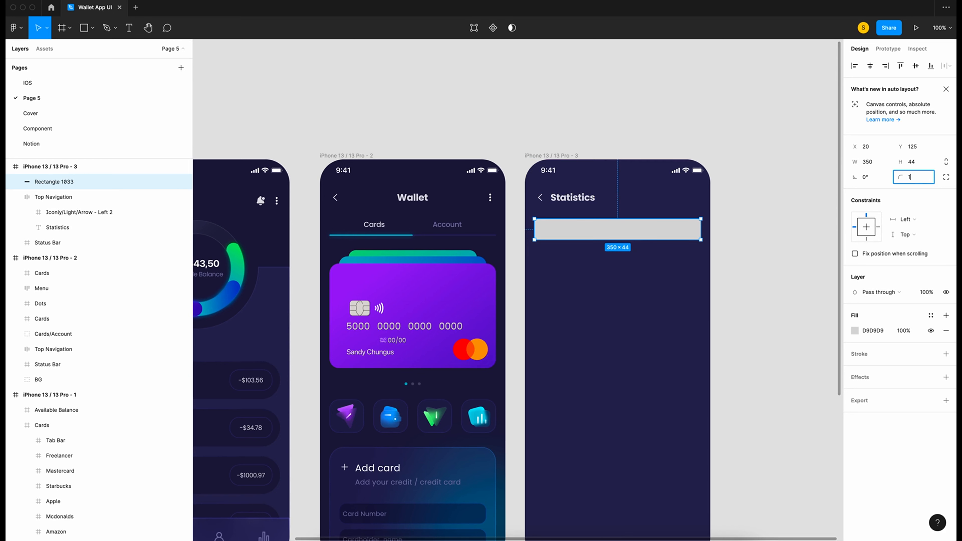
pyautogui.write('5')
pyautogui.press('Return')
# Fill the rounded rectangle with the dark 19173D colour sampled from the Colour Background swatches
pyautogui.scroll(-7, 316, 445)
pyautogui.hscroll(-2, 316, 446)
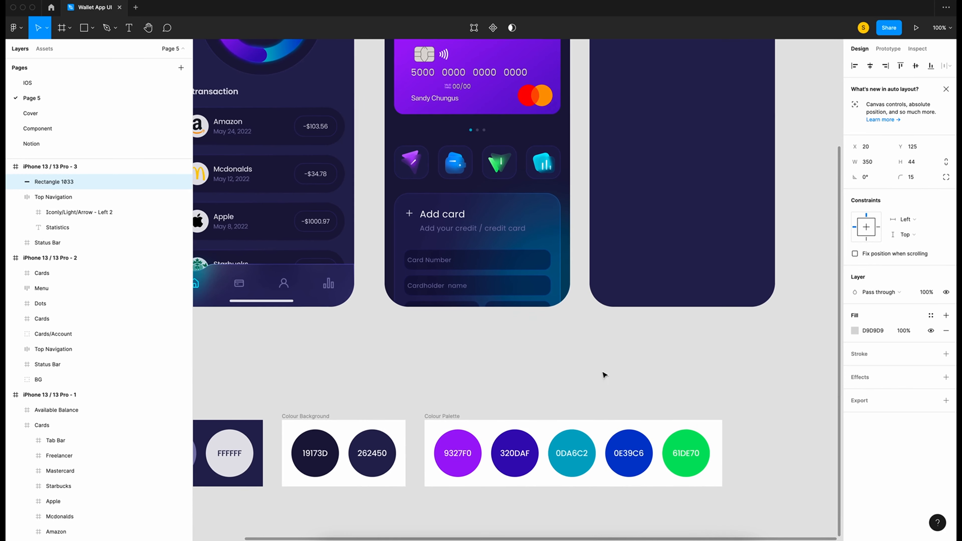
pyautogui.press('i')
pyautogui.click(316, 440)
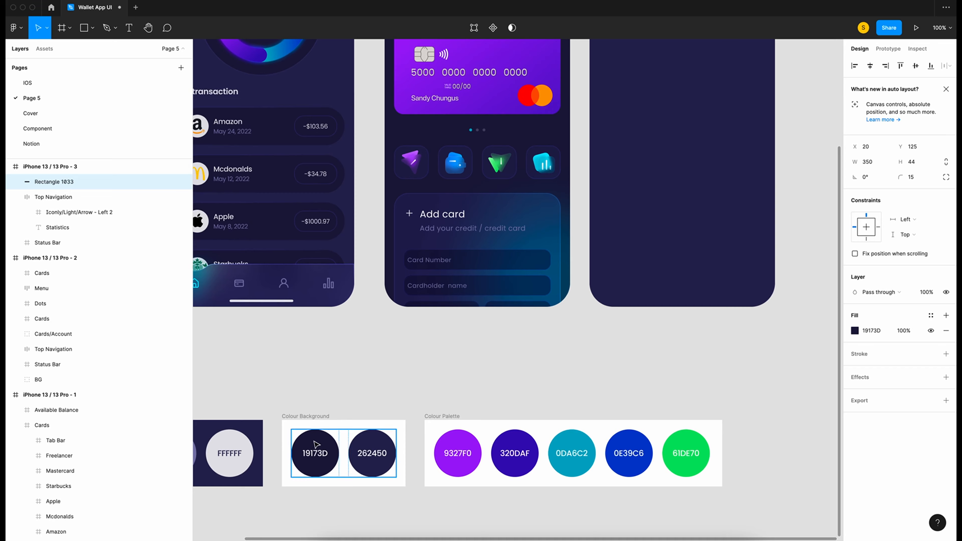
pyautogui.scroll(7, 468, 351)
pyautogui.hscroll(2, 469, 350)
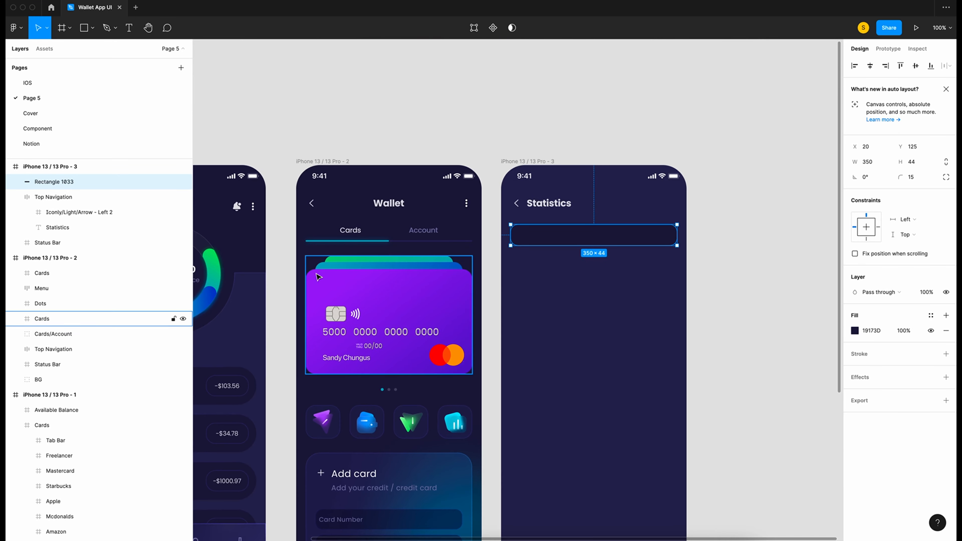
# Rename the rounded rectangle's layer to Base
pyautogui.doubleClick(81, 183)
pyautogui.write('Ba')
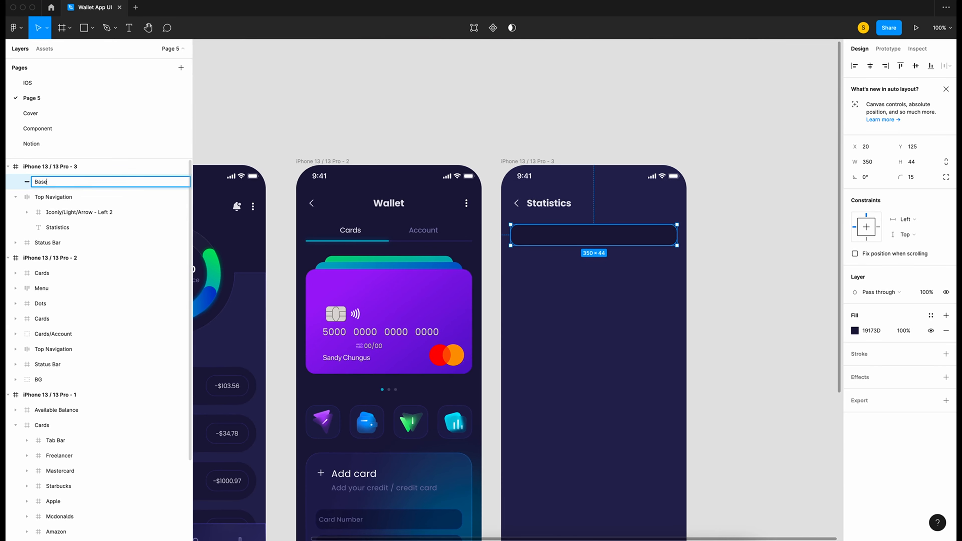
pyautogui.write('se')
pyautogui.press('Return')
# Collapse the layer list and hide the iPhone 13 / 13 Pro - 2 and iPhone 13 / 13 Pro - 1 frames
pyautogui.hotkey('alt', 'l')
pyautogui.click(183, 259)
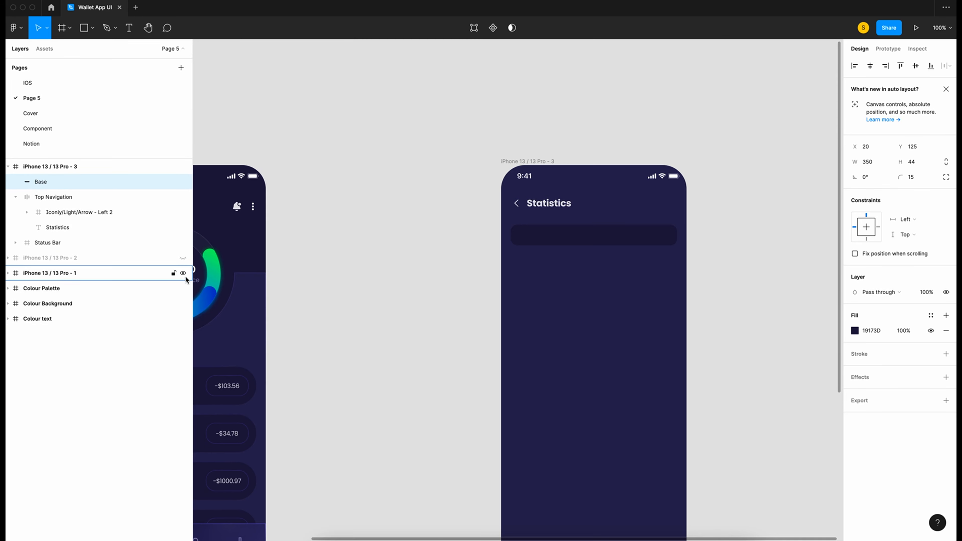
pyautogui.click(184, 274)
pyautogui.hscroll(4, 354, 301)
pyautogui.scroll(-1, 354, 301)
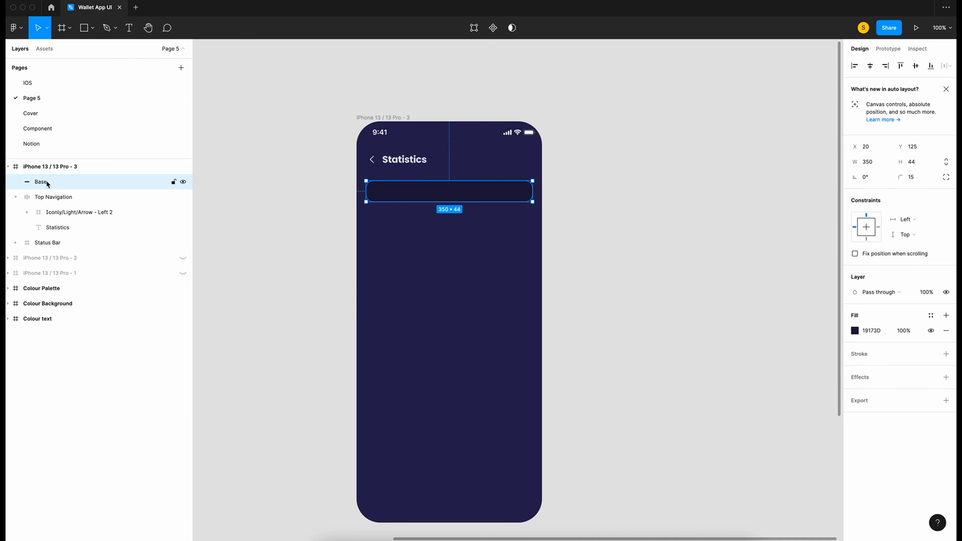
# Duplicate the Base rectangle in place and set the copy's width to 116
pyautogui.hotkey('ctrl', 'v')
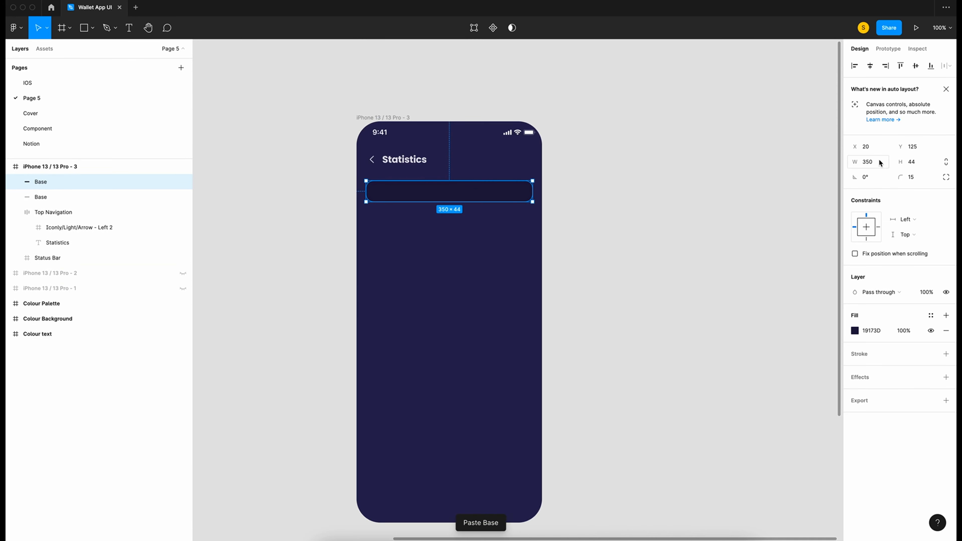
pyautogui.click(868, 165)
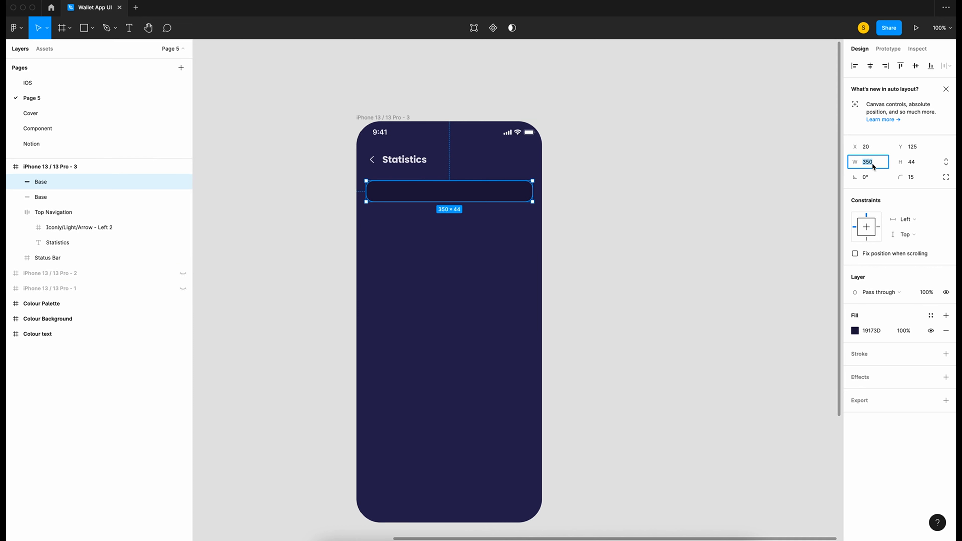
pyautogui.write('116')
pyautogui.press('Return')
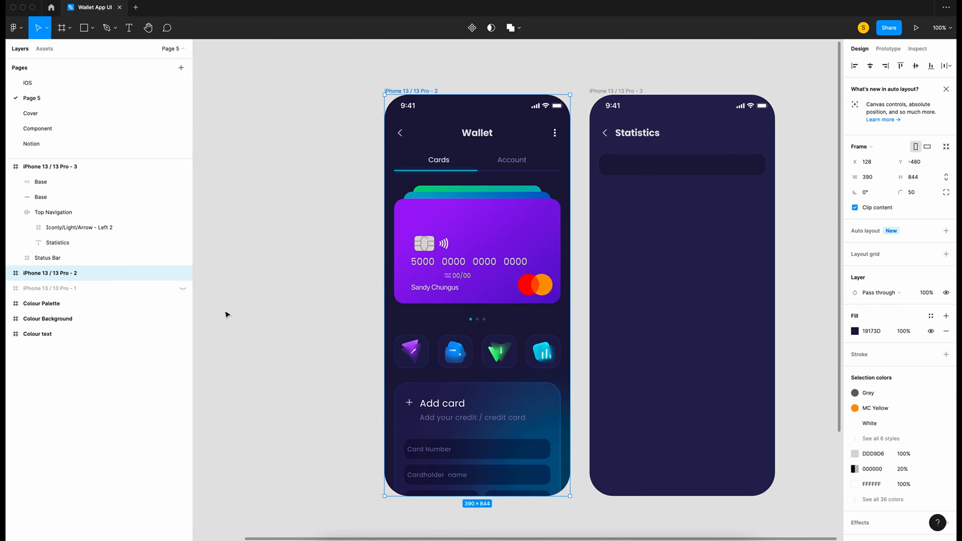
# Turn off content clipping on the Wallet frame and copy the properties of the Next button's rectangle
pyautogui.hscroll(5, 225, 314)
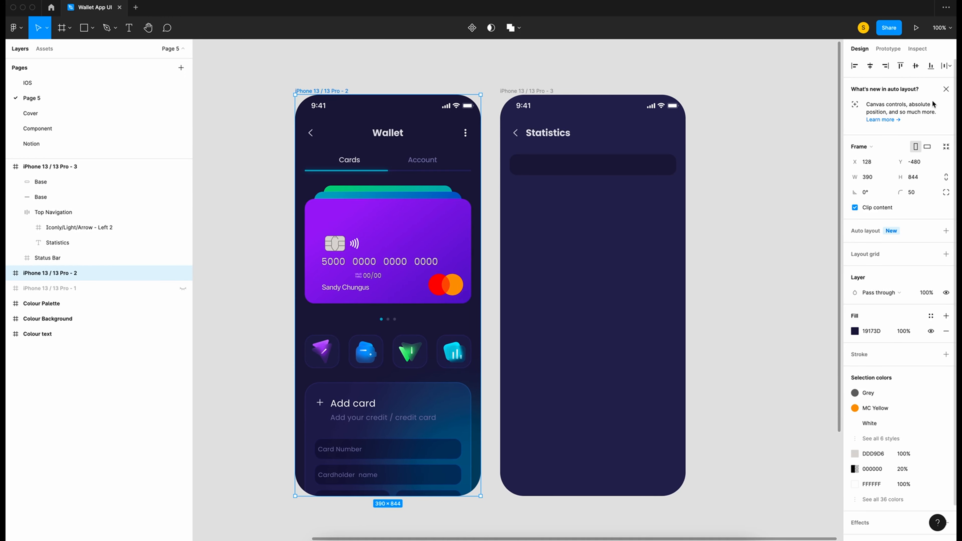
pyautogui.click(855, 207)
pyautogui.scroll(-2, 448, 240)
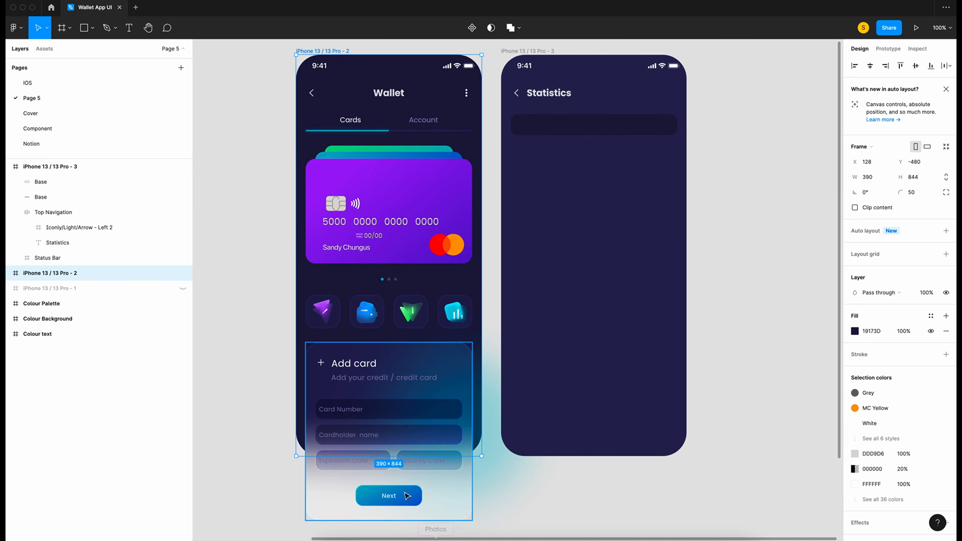
pyautogui.click(398, 500)
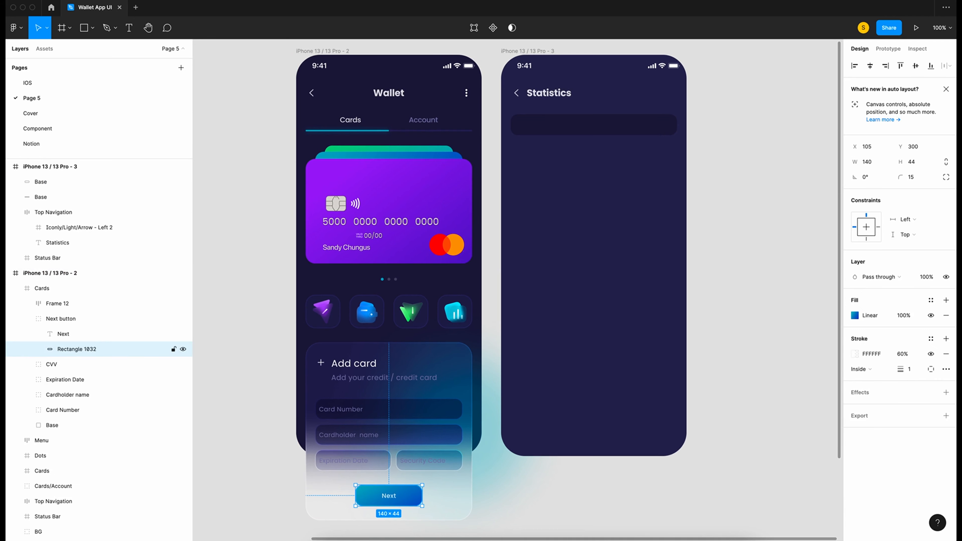
pyautogui.rightClick(413, 498)
pyautogui.moveTo(469, 307)
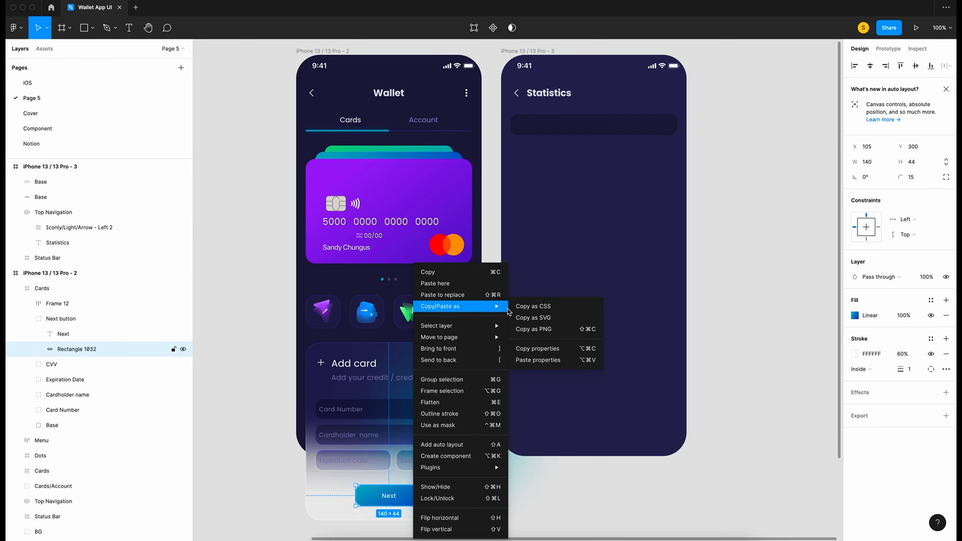
pyautogui.click(541, 349)
pyautogui.scroll(1, 703, 196)
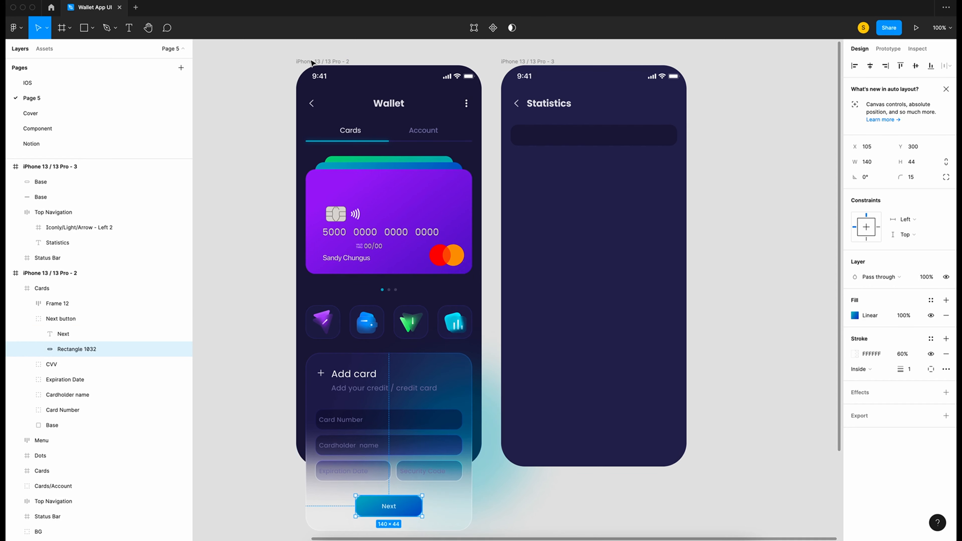
# Paste the Next button's properties onto the 116 × 44 Base rectangle on the Statistics screen
pyautogui.click(529, 62)
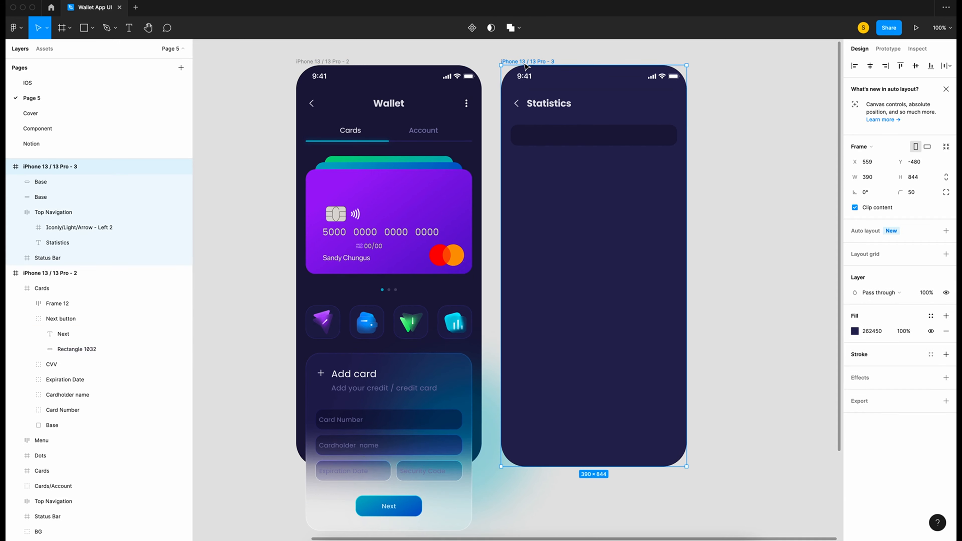
pyautogui.click(556, 139)
pyautogui.scroll(-1, 549, 139)
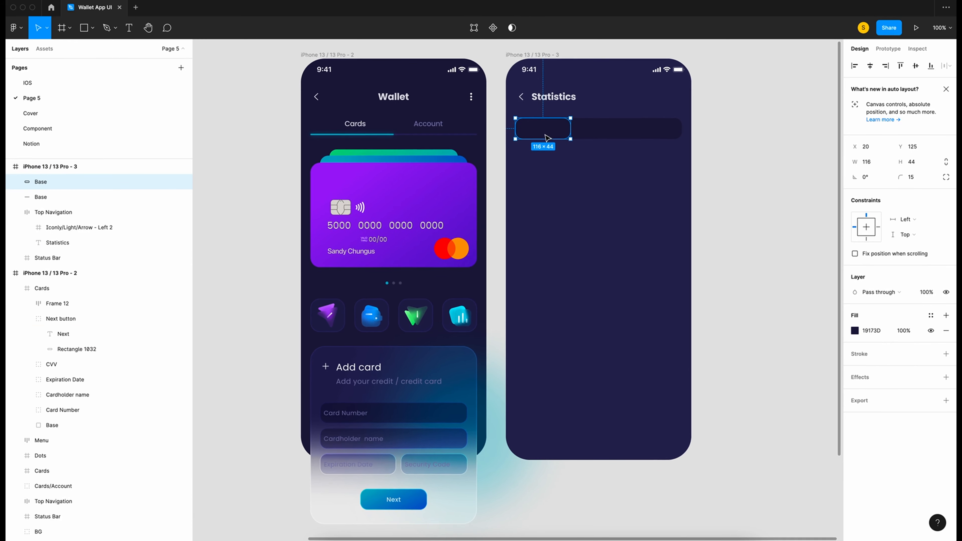
pyautogui.rightClick(547, 135)
pyautogui.moveTo(590, 175)
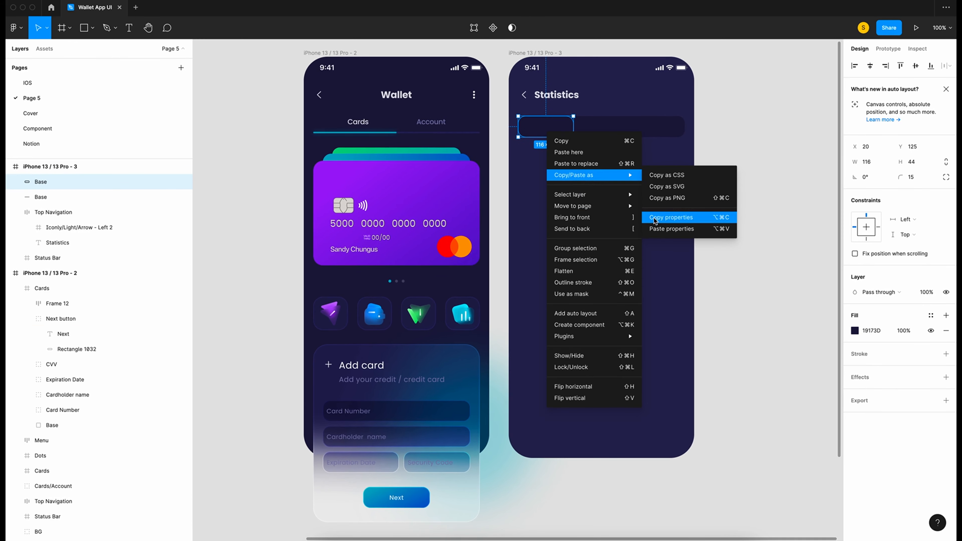
pyautogui.click(659, 229)
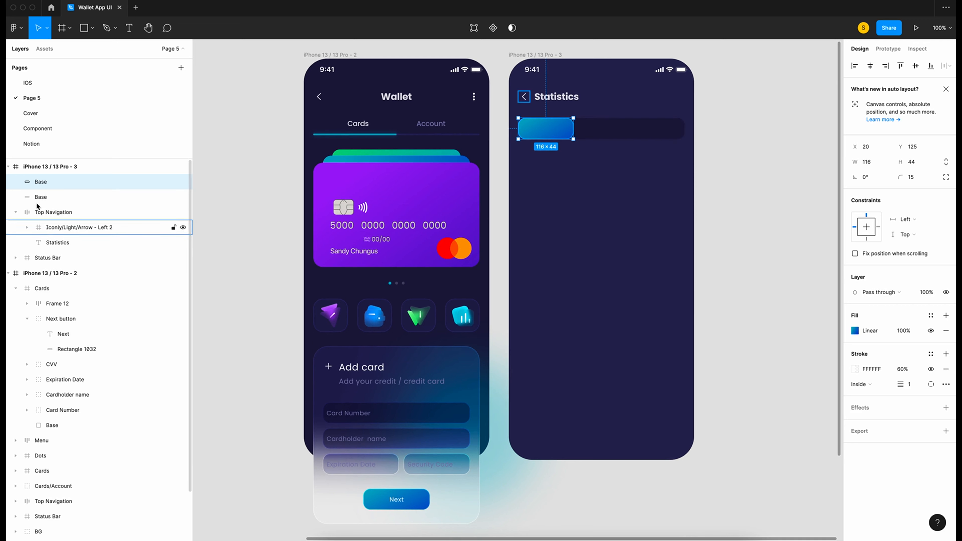
# Turn content clipping back on for the Wallet frame and hide that frame
pyautogui.click(330, 56)
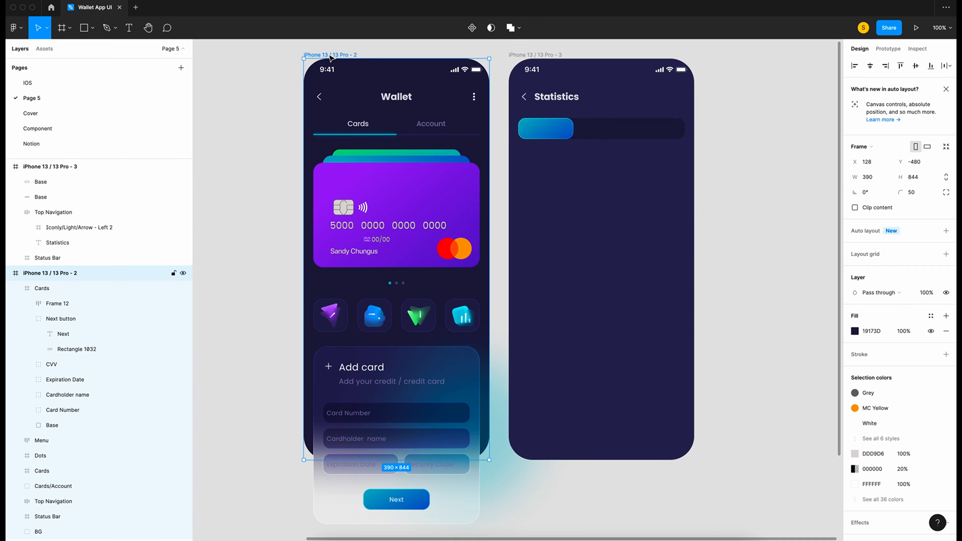
pyautogui.click(856, 208)
pyautogui.scroll(2, 425, 108)
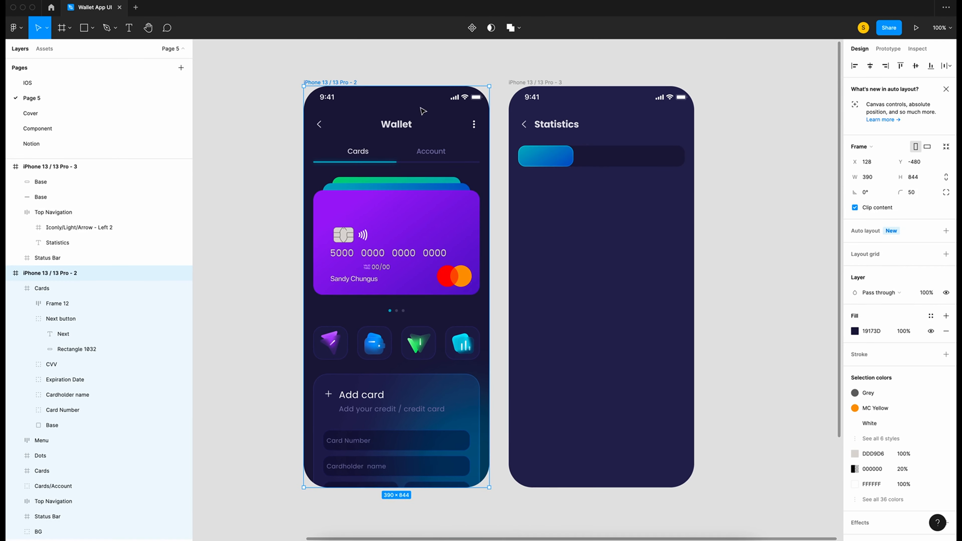
pyautogui.click(184, 274)
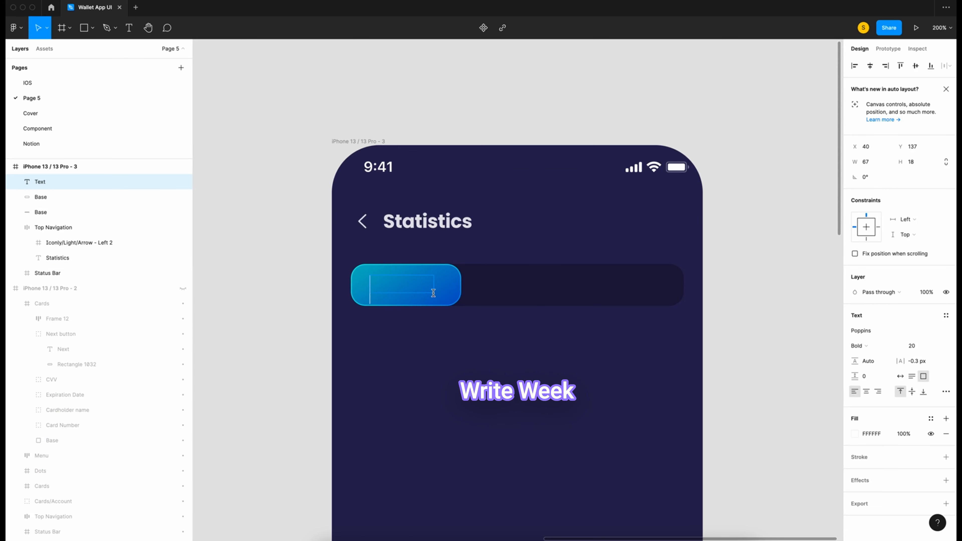
# Enter the label text Week on the blue gradient rectangle
pyautogui.write('Wekk')
pyautogui.press('BackSpace')
pyautogui.press('BackSpace')
pyautogui.write('ek')
pyautogui.hotkey('ctrl', 'a')
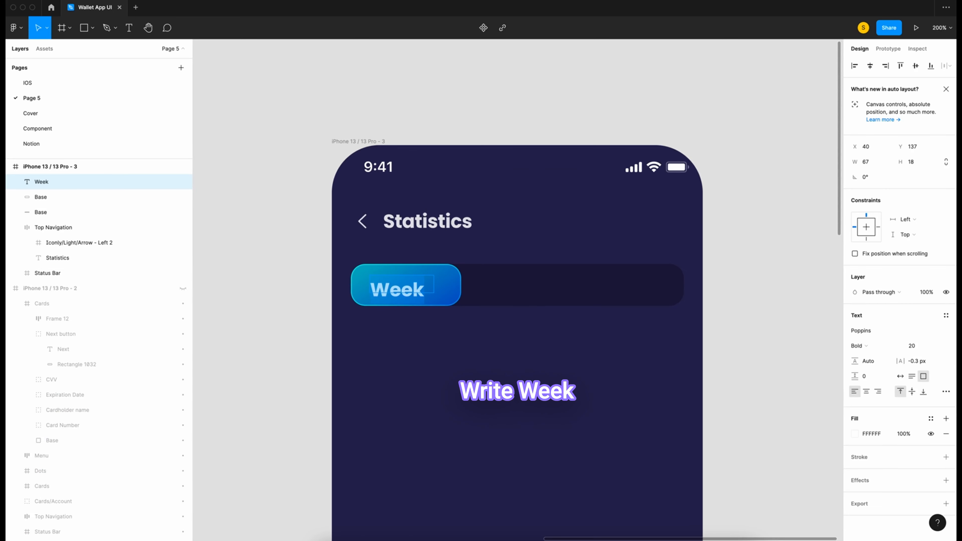
# Style the Week label as Poppins Medium, size 15, with its white fill at 87% opacity
pyautogui.click(870, 346)
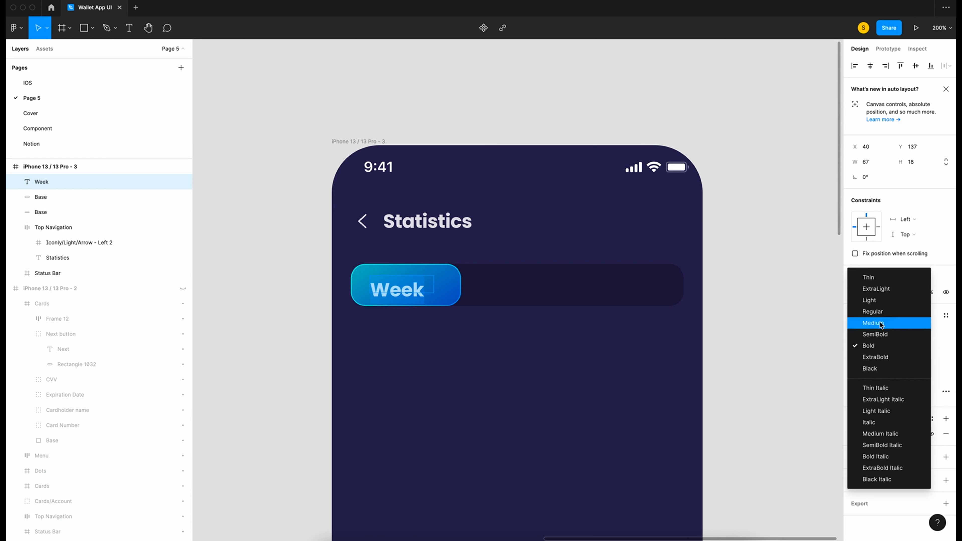
pyautogui.click(917, 322)
pyautogui.click(923, 349)
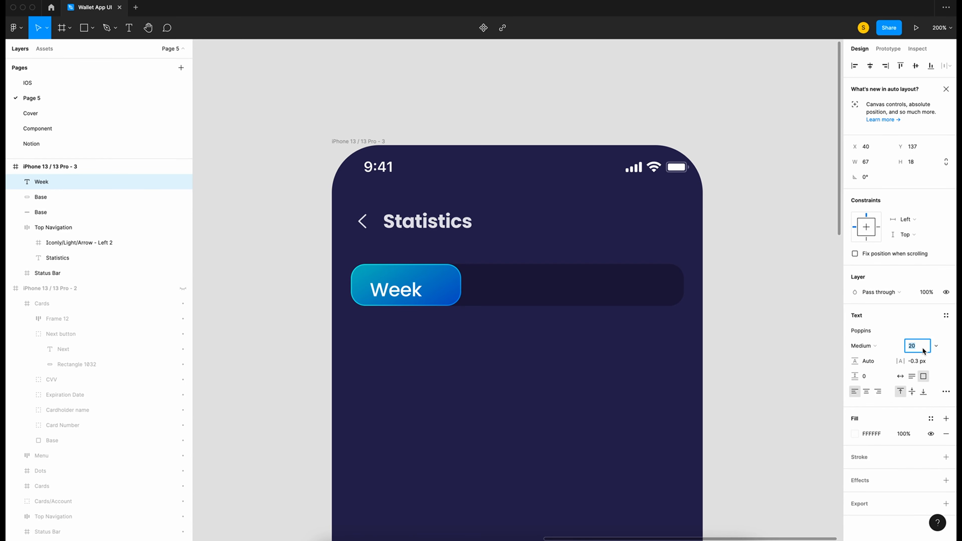
pyautogui.write('15')
pyautogui.press('Return')
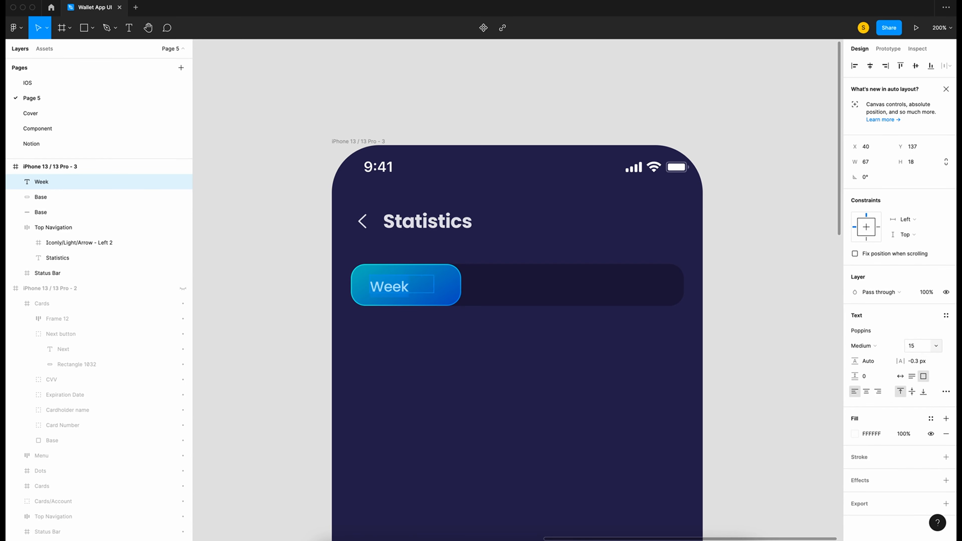
pyautogui.click(904, 435)
pyautogui.write('87')
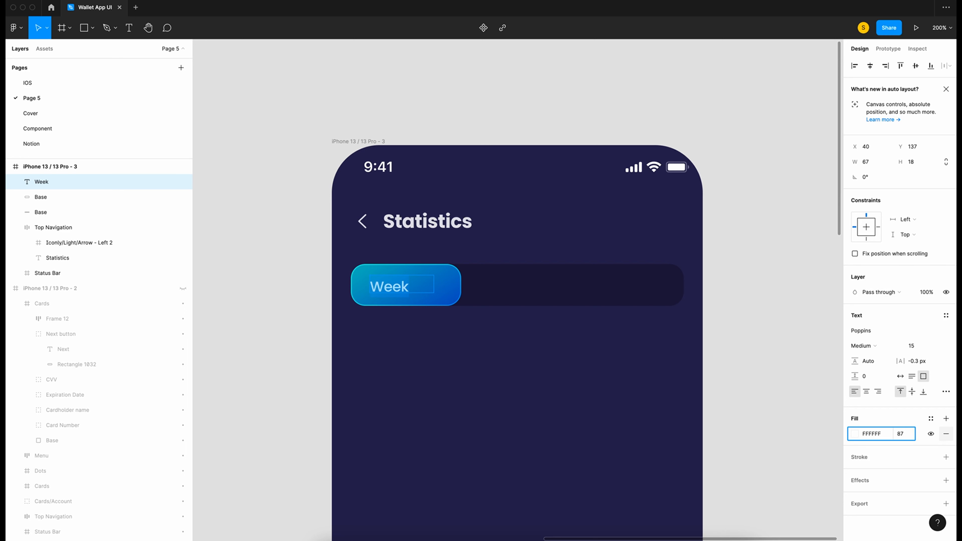
# Group the Week label with its gradient rectangle, then make the text auto width and center it both ways within the group
pyautogui.keyDown('shift'); pyautogui.click(48, 193); pyautogui.keyUp('shift')
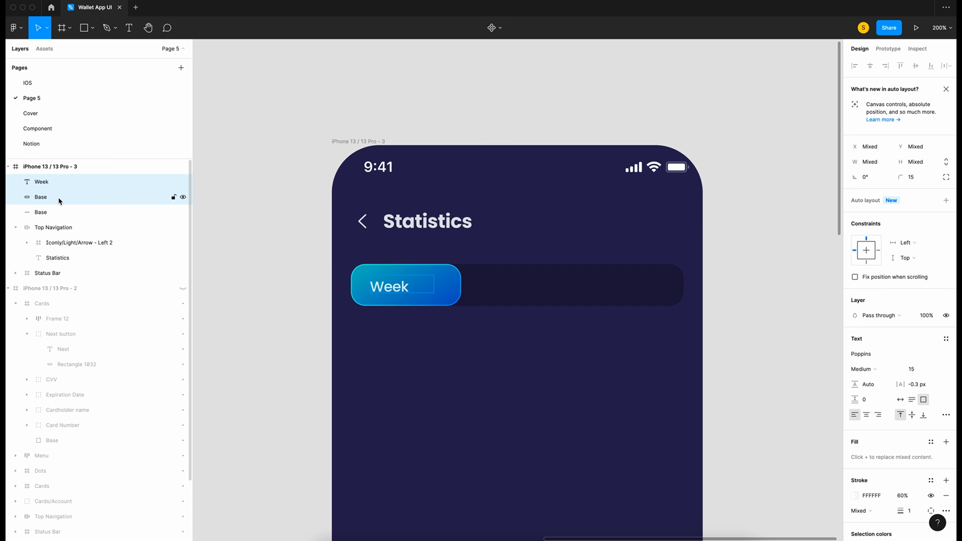
pyautogui.hotkey('ctrl', 'g')
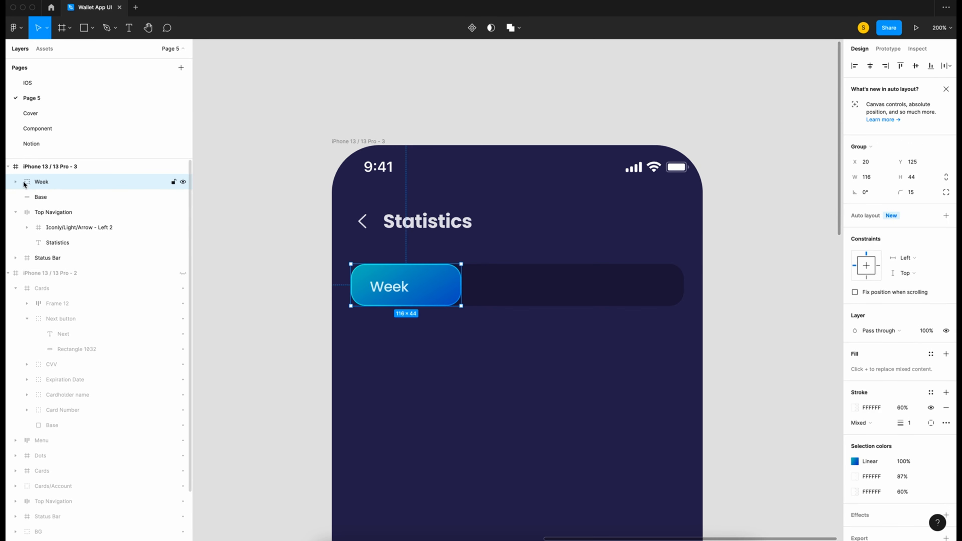
pyautogui.click(66, 204)
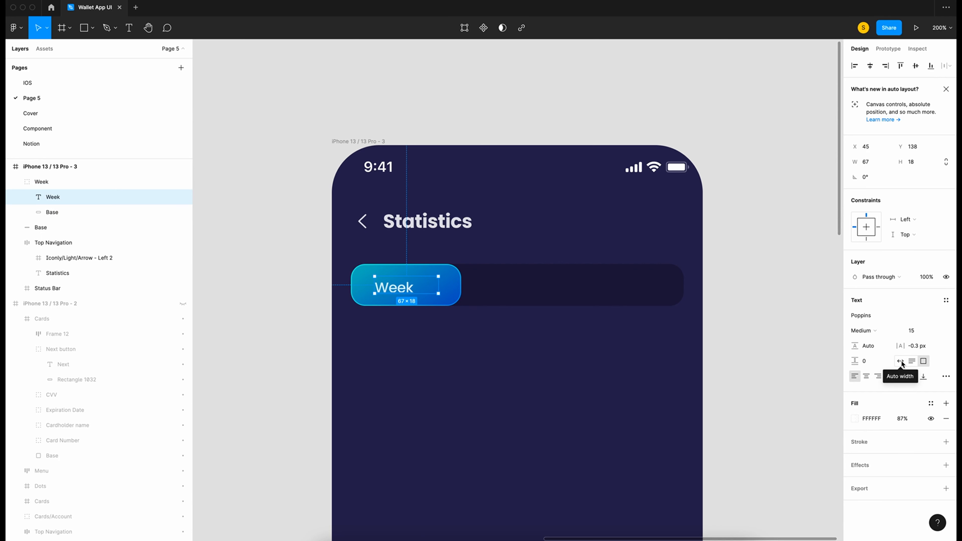
pyautogui.click(901, 362)
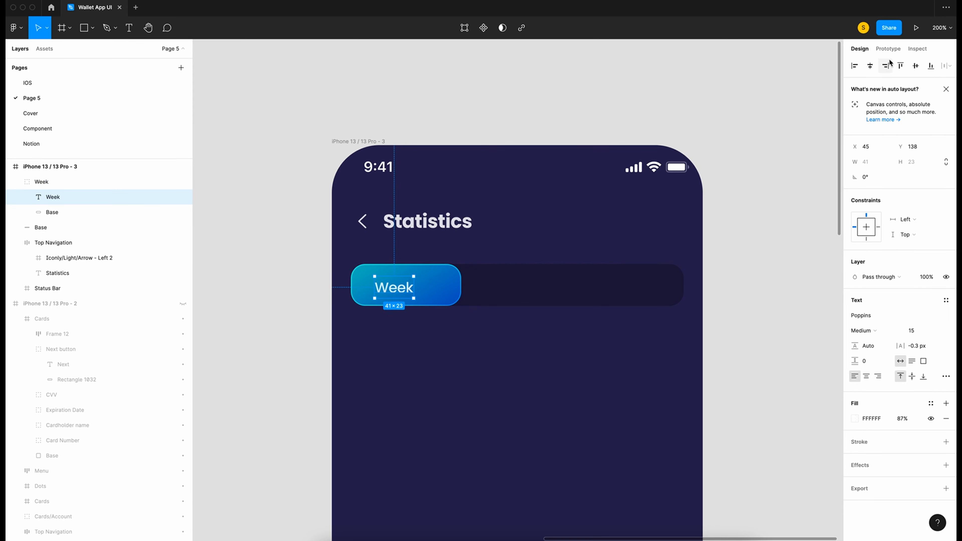
pyautogui.click(874, 69)
pyautogui.click(916, 66)
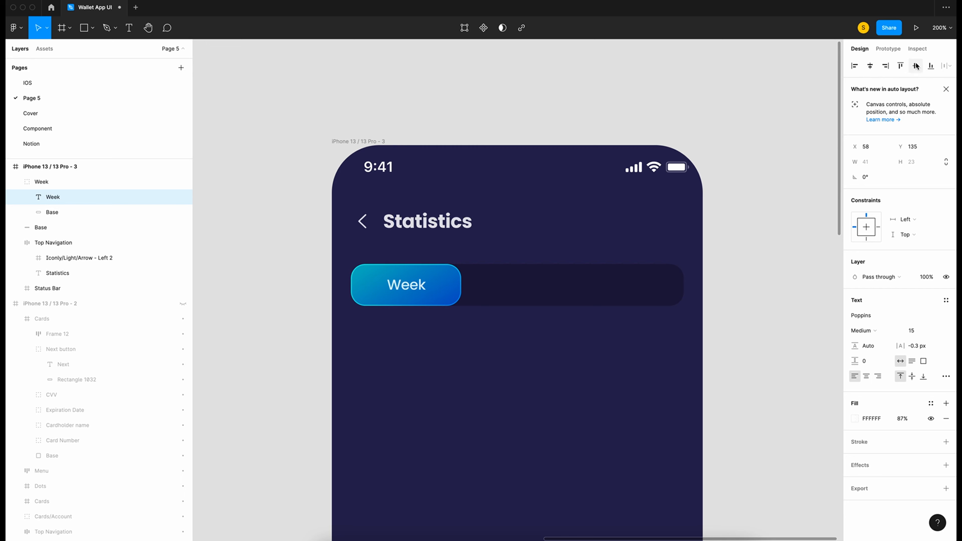
# Duplicate the Week group and shift the copy right to X 136, directly beside the original
pyautogui.press('Escape')
pyautogui.hotkey('ctrl', 'v')
pyautogui.hotkey('shift', 'Right')
pyautogui.hotkey('shift', 'Right')
pyautogui.hotkey('shift', 'Right')
pyautogui.hotkey('shift', 'Right')
pyautogui.hotkey('shift', 'Right')
pyautogui.hotkey('shift', 'Right')
pyautogui.hotkey('shift', 'Right')
pyautogui.hotkey('shift', 'Right')
pyautogui.hotkey('shift', 'Right')
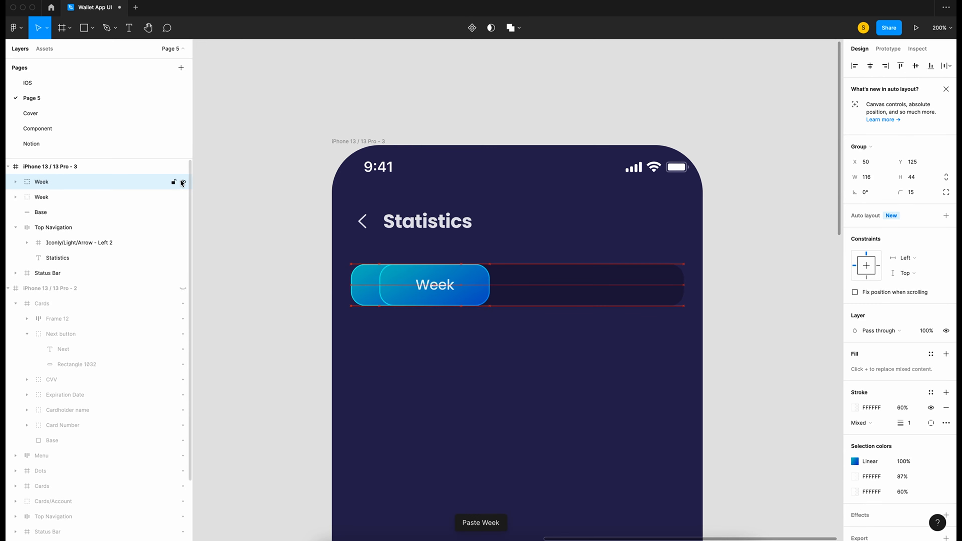
pyautogui.hotkey('shift', 'Right')
pyautogui.hotkey('shift', 'Right')
pyautogui.hotkey('shift', 'Right')
pyautogui.press('Left')
pyautogui.press('Left')
pyautogui.press('Left')
pyautogui.press('Left')
# Duplicate the second Week group and shift the new copy right to fill the last third of the bar
pyautogui.hotkey('ctrl', 'c')
pyautogui.hotkey('ctrl', 'v')
pyautogui.hotkey('shift', 'Right')
pyautogui.hotkey('shift', 'Right')
pyautogui.hotkey('shift', 'Right')
pyautogui.hotkey('shift', 'Right')
pyautogui.hotkey('shift', 'Right')
pyautogui.hotkey('shift', 'Right')
pyautogui.hotkey('shift', 'Right')
pyautogui.hotkey('shift', 'Right')
pyautogui.hotkey('shift', 'Right')
pyautogui.hotkey('shift', 'Right')
pyautogui.hotkey('shift', 'Right')
pyautogui.hotkey('shift', 'Right')
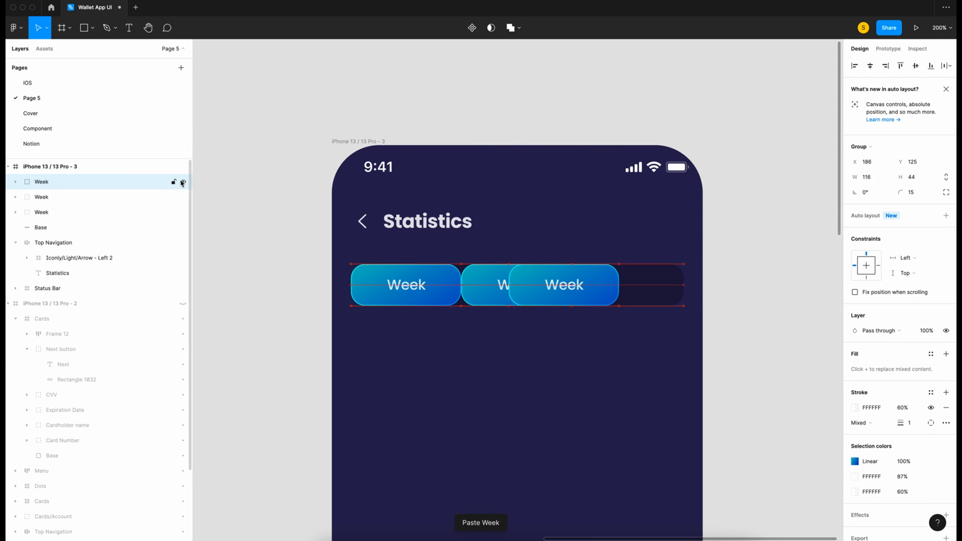
pyautogui.press('Left')
pyautogui.press('Left')
pyautogui.press('Left')
# Rename the middle segment's group Month and the last segment's group Year
pyautogui.click(45, 197)
pyautogui.doubleClick(46, 197)
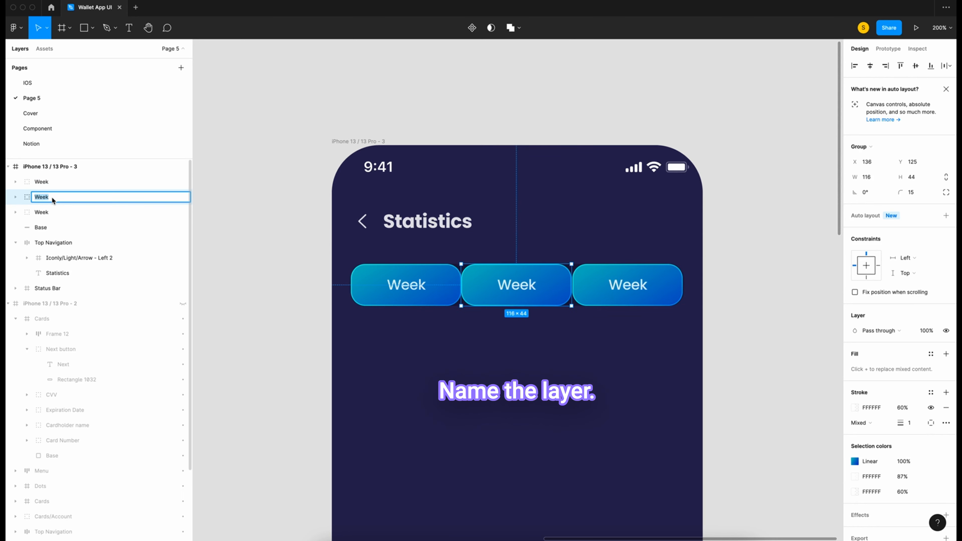
pyautogui.write('Month')
pyautogui.doubleClick(43, 182)
pyautogui.write('Year')
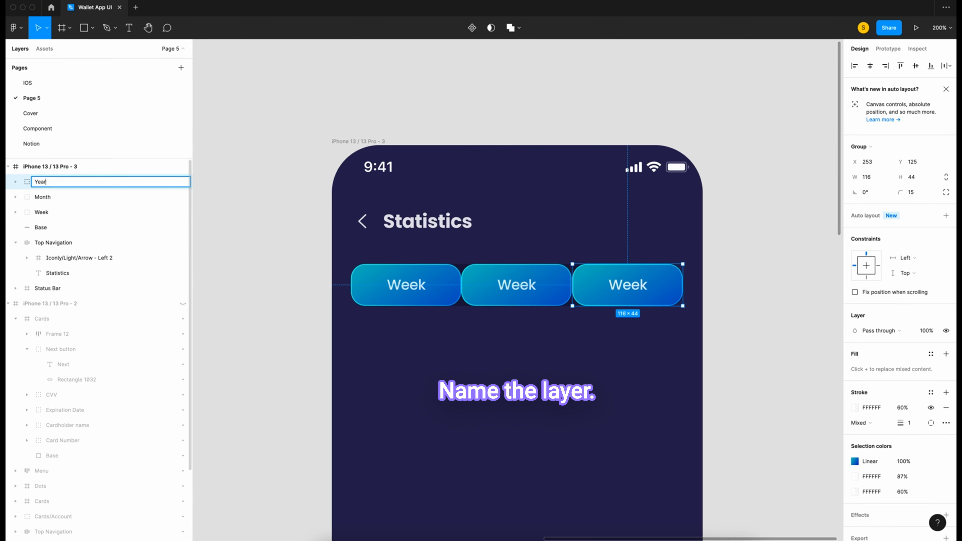
# Delete the gradient Base rectangle inside the Year group
pyautogui.click(15, 182)
pyautogui.click(52, 214)
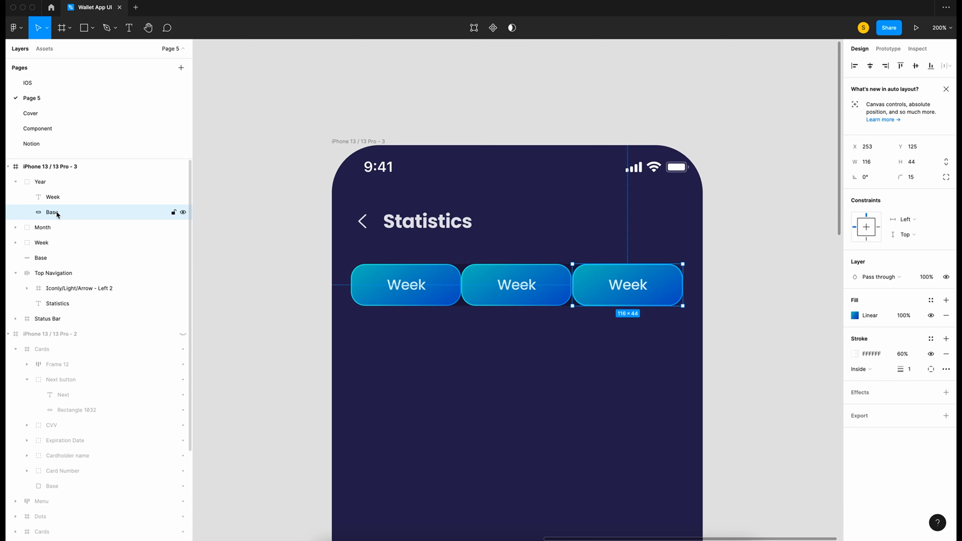
pyautogui.press('Delete')
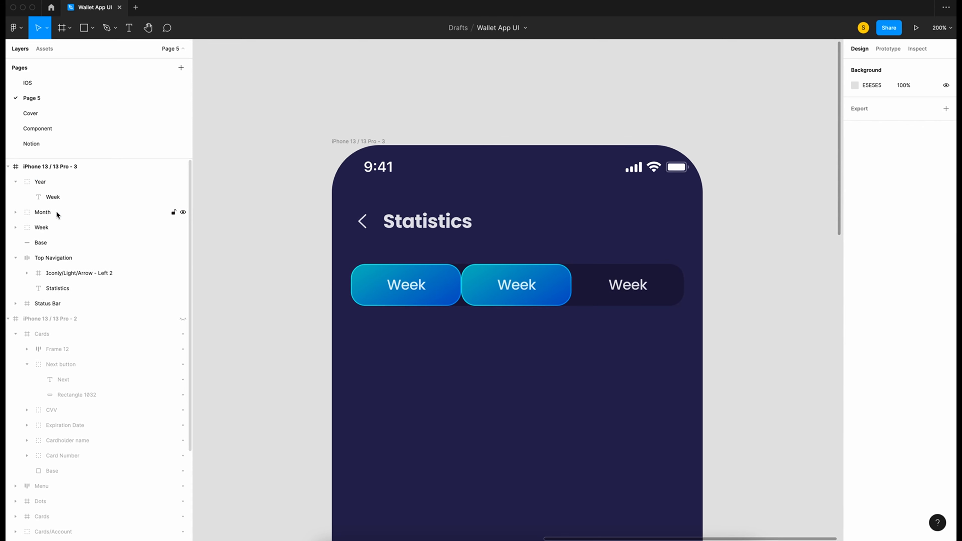
# Recolor the text in the Year group to 7B78AA at 100% opacity by sampling the color from the canvas
pyautogui.click(54, 197)
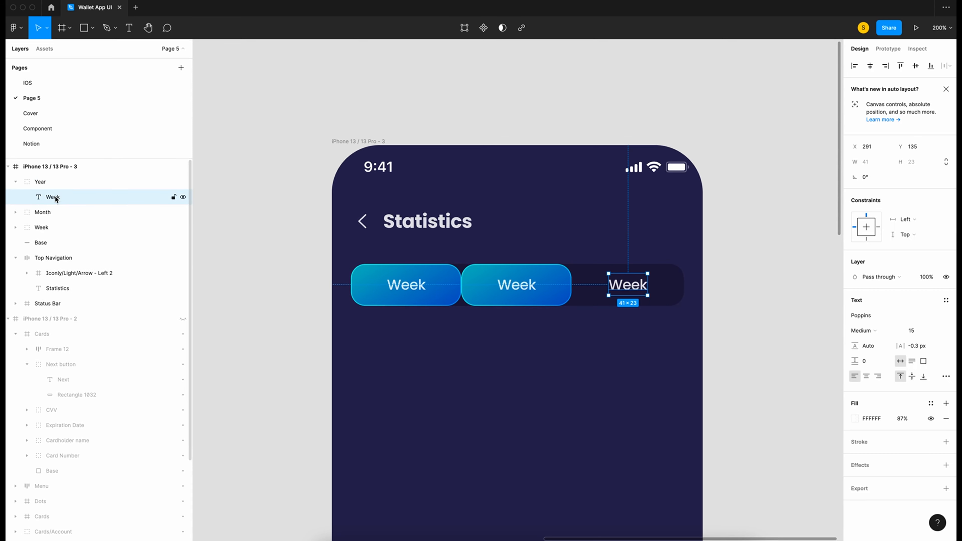
pyautogui.scroll(-4, 211, 320)
pyautogui.scroll(-10, 211, 319)
pyautogui.hscroll(-5, 211, 319)
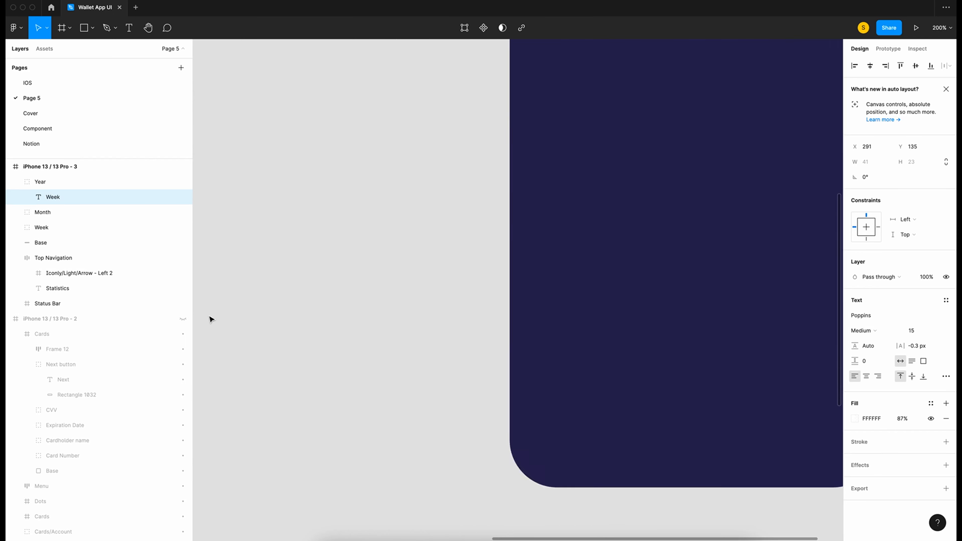
pyautogui.scroll(2, 211, 320)
pyautogui.hscroll(3, 211, 319)
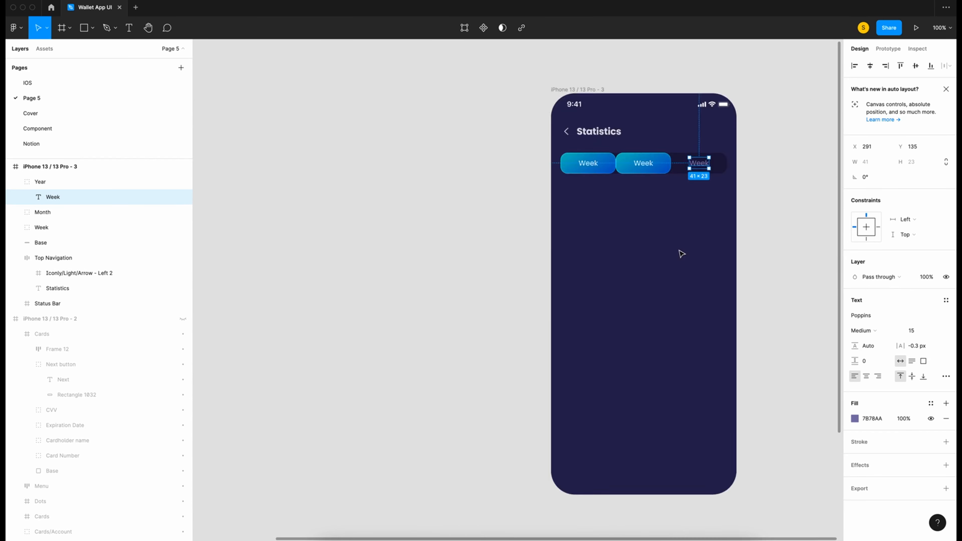
pyautogui.hscroll(7, 680, 253)
pyautogui.scroll(3, 681, 253)
pyautogui.click(502, 271)
# Delete the gradient Base rectangle inside the Month group
pyautogui.press('super+equal')
pyautogui.press('super+equal')
pyautogui.hscroll(-6, 502, 270)
pyautogui.scroll(3, 502, 271)
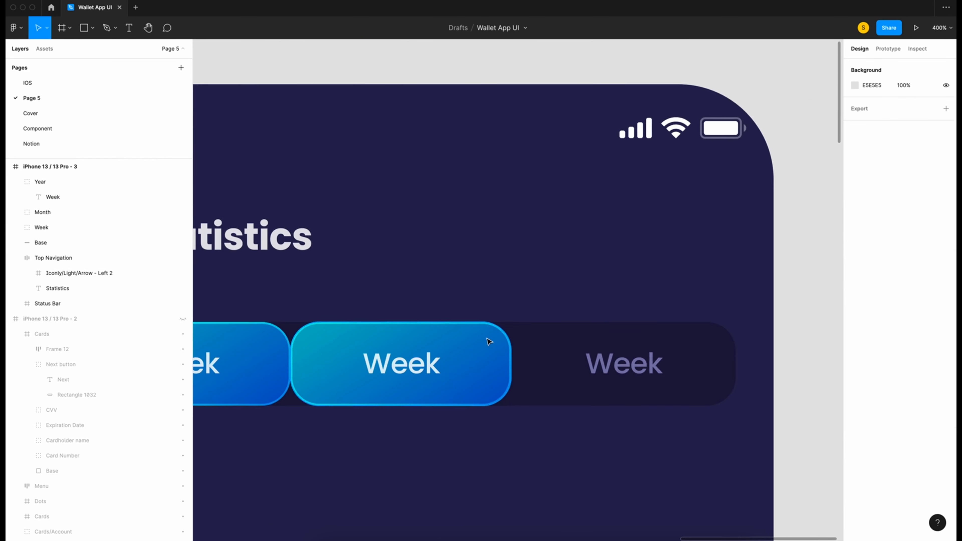
pyautogui.doubleClick(487, 338)
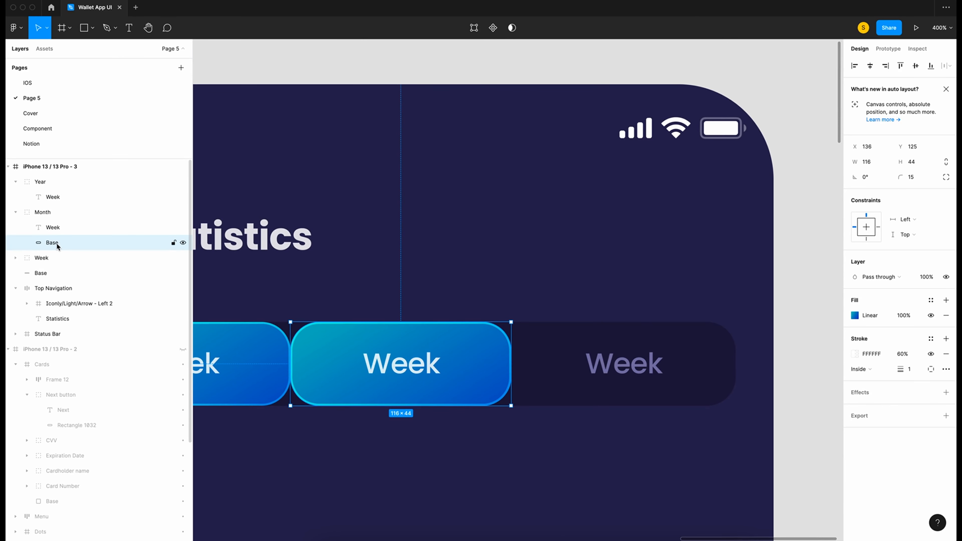
pyautogui.press('Delete')
# Replace the text in the Month group with Month
pyautogui.doubleClick(53, 227)
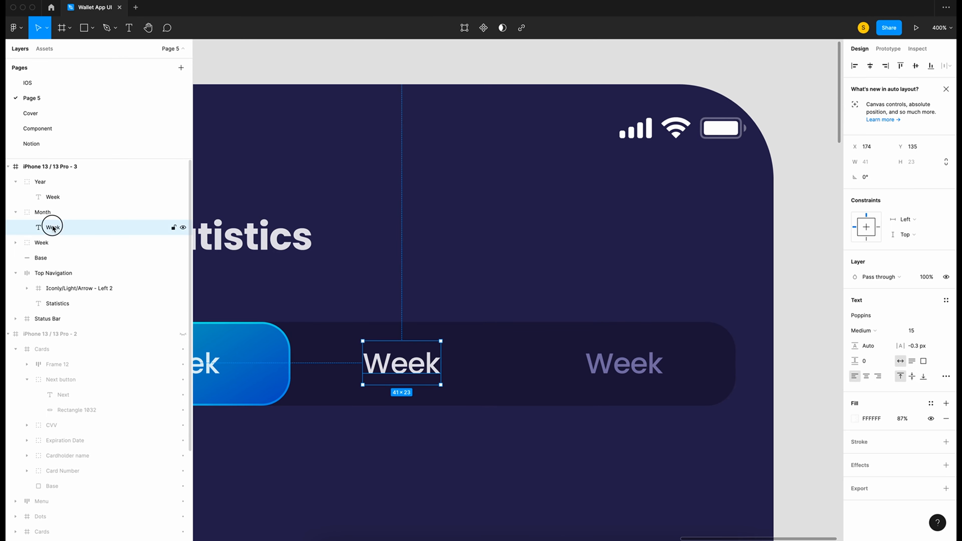
pyautogui.press('Return')
pyautogui.press('Return')
pyautogui.write('Month')
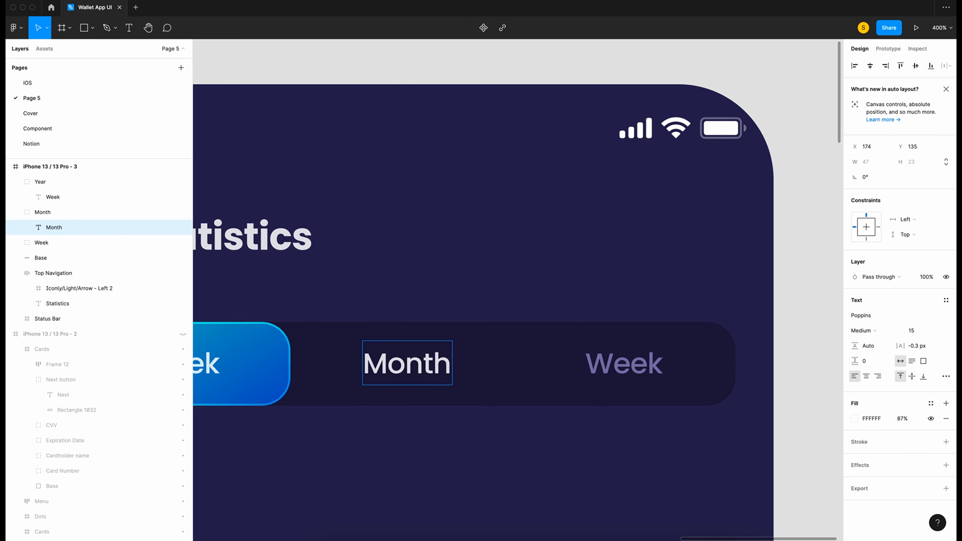
# Recolor the Month label to 7B78AA by sampling the muted purple of the last segment's label
pyautogui.hscroll(-2, 575, 354)
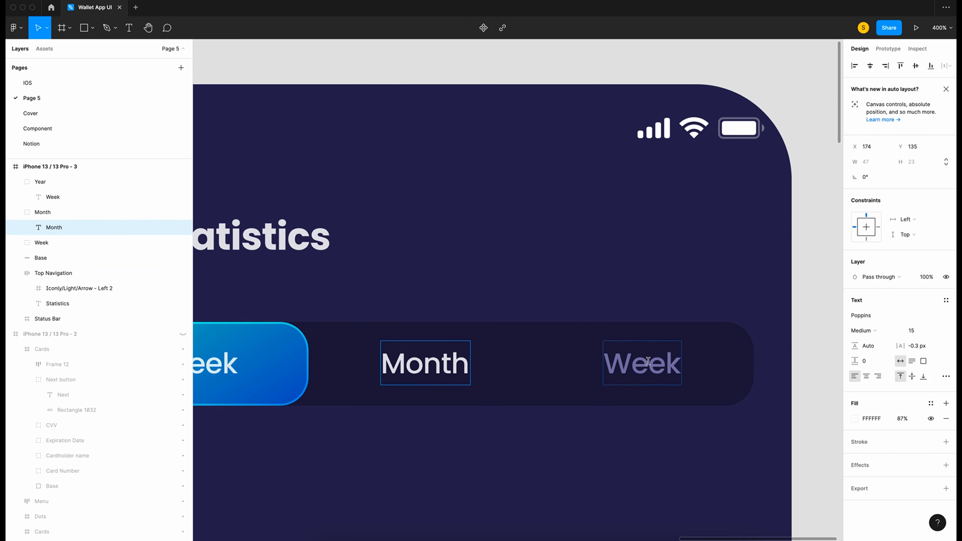
pyautogui.press('i')
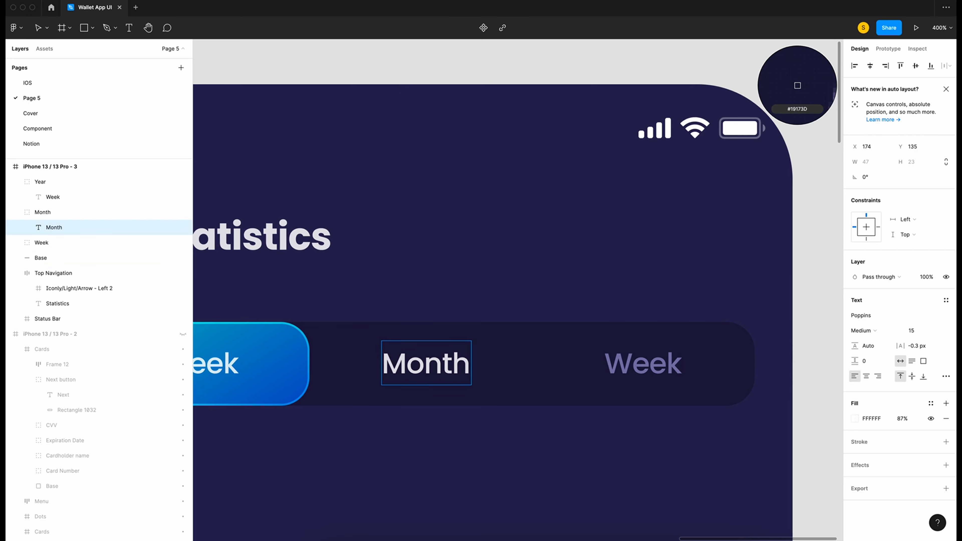
pyautogui.press('Escape')
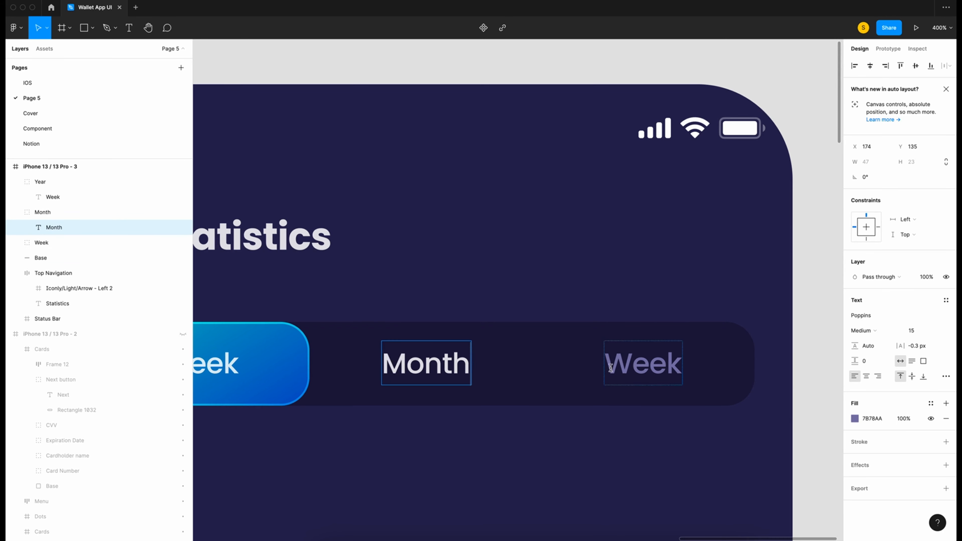
pyautogui.press('Return')
pyautogui.press('i')
pyautogui.click(625, 364)
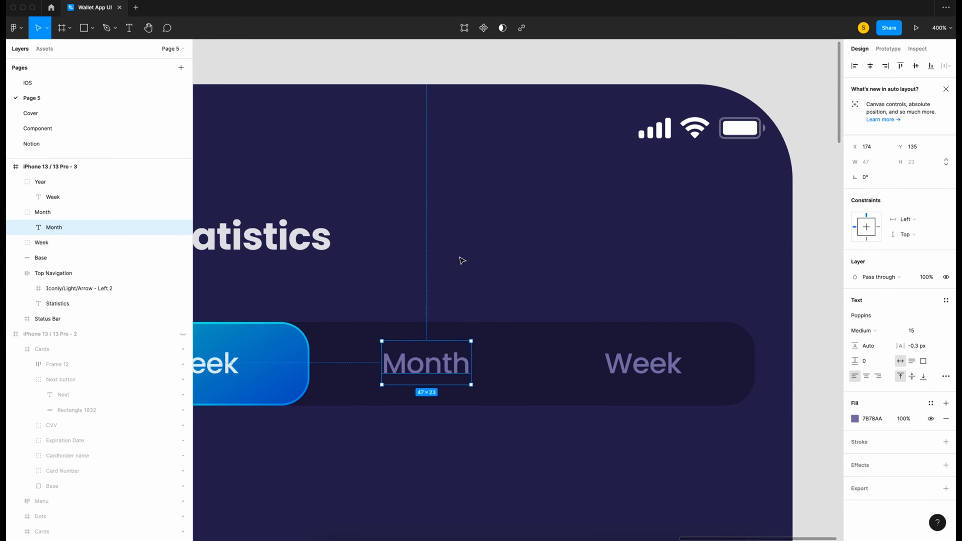
# Set both muted purple labels, in the middle and last segments, to Poppins Regular
pyautogui.keyDown('shift'); pyautogui.click(637, 369); pyautogui.keyUp('shift')
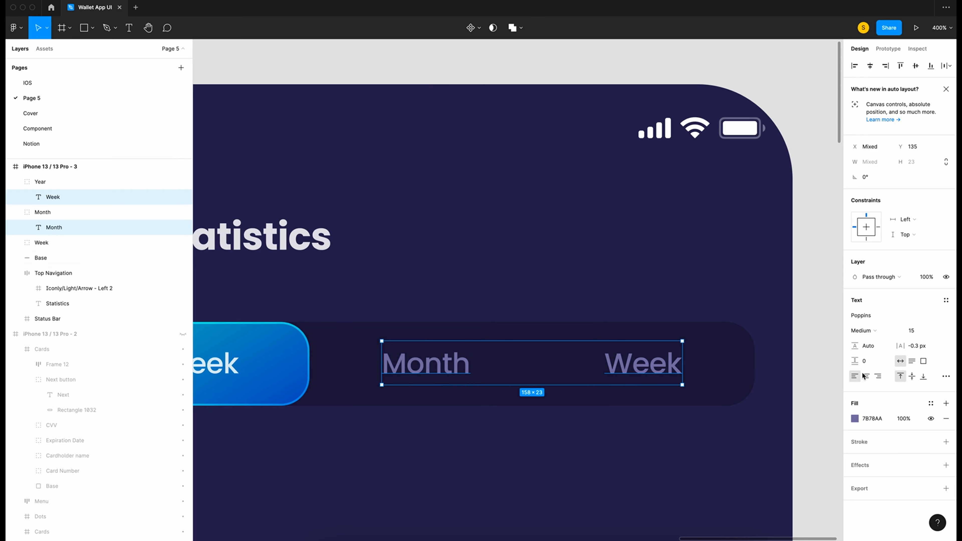
pyautogui.click(863, 331)
pyautogui.click(872, 319)
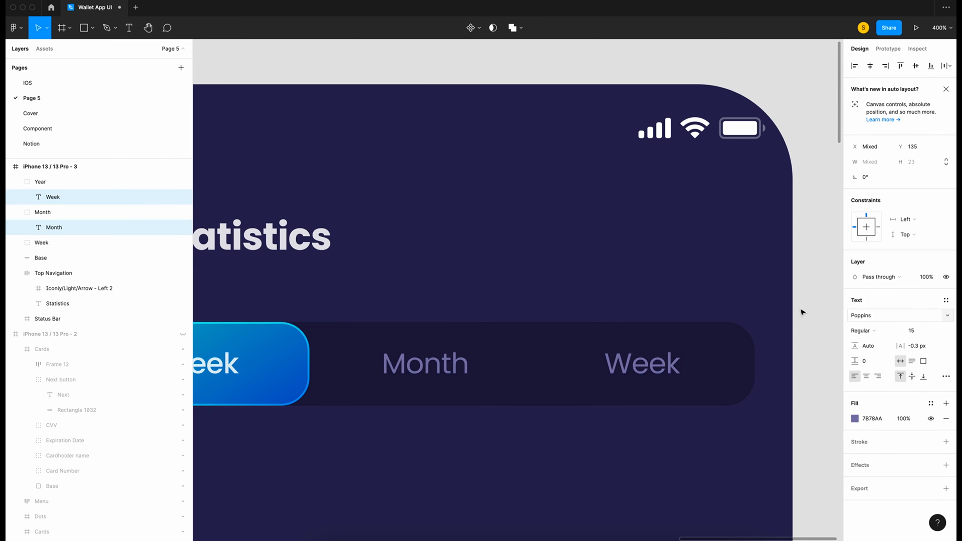
pyautogui.click(569, 270)
# Collapse the segment groups in the layer list and replace the last segment's text with Year
pyautogui.press('-')
pyautogui.hscroll(-2, 569, 270)
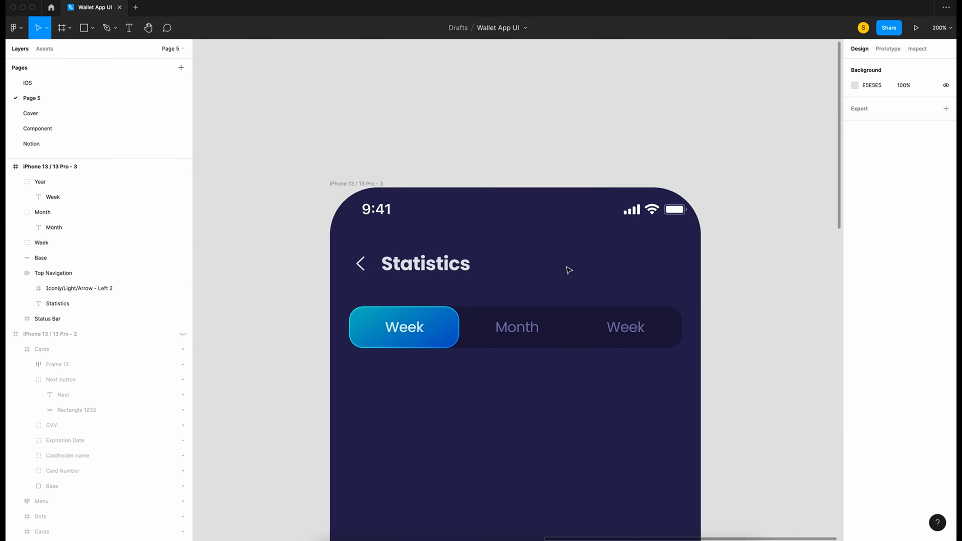
pyautogui.click(16, 182)
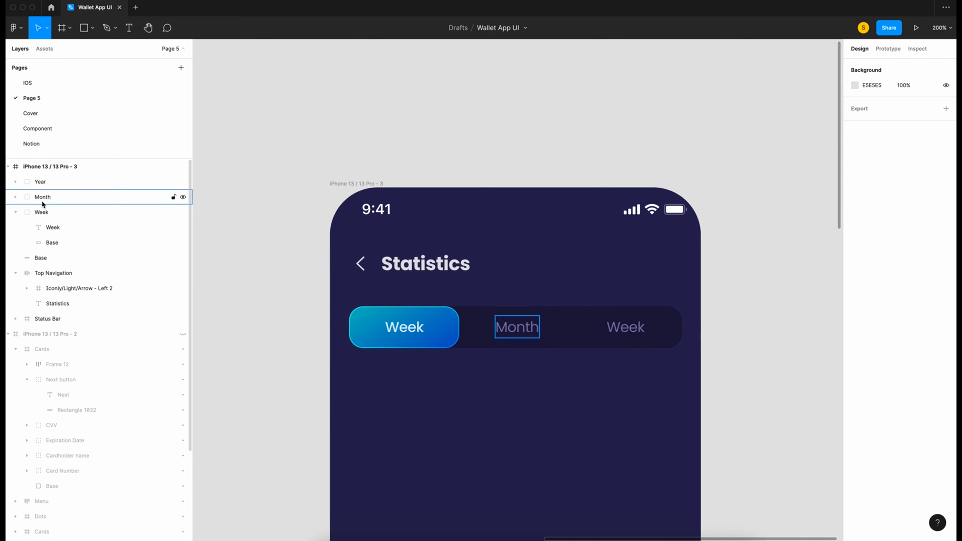
pyautogui.click(15, 196)
pyautogui.click(48, 182)
pyautogui.doubleClick(626, 327)
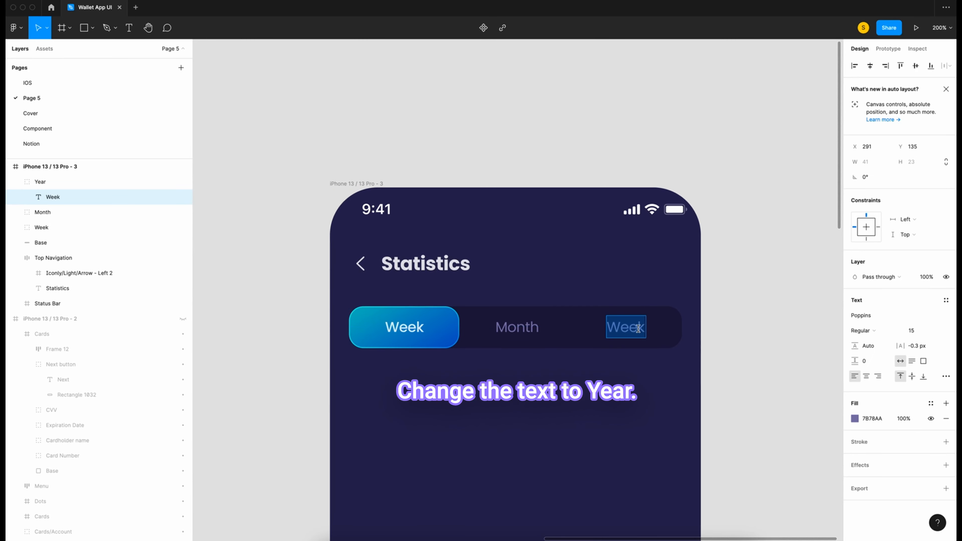
pyautogui.write('Year')
# Group the Year, Month and Week groups with the bar's Base and name the new group Slide
pyautogui.click(54, 183)
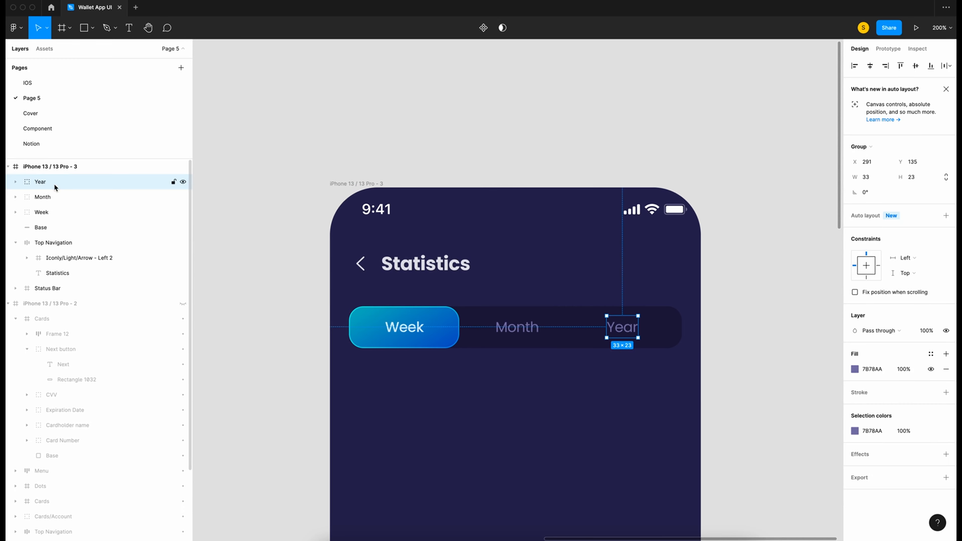
pyautogui.keyDown('shift'); pyautogui.click(48, 197); pyautogui.keyUp('shift')
pyautogui.keyDown('shift'); pyautogui.click(48, 213); pyautogui.keyUp('shift')
pyautogui.keyDown('shift'); pyautogui.click(43, 227); pyautogui.keyUp('shift')
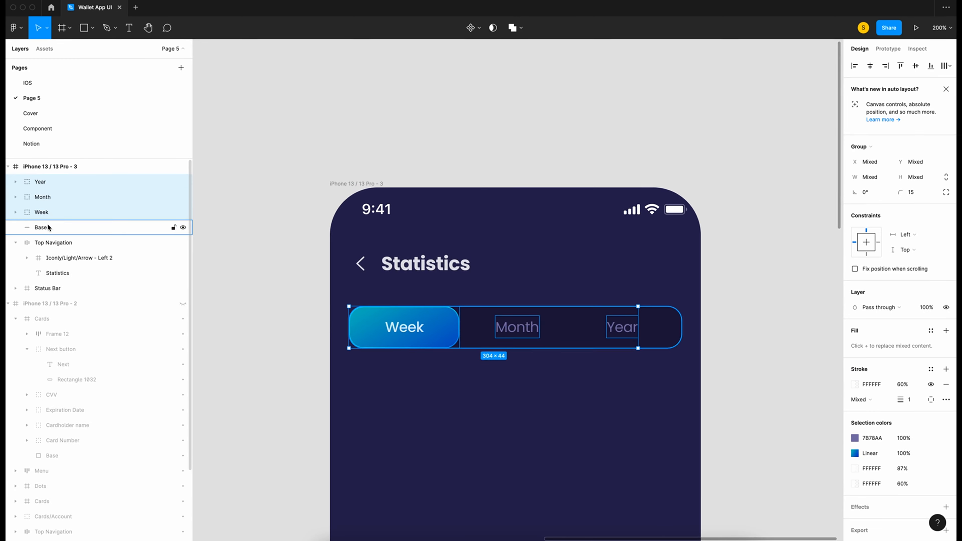
pyautogui.hotkey('ctrl', 'g')
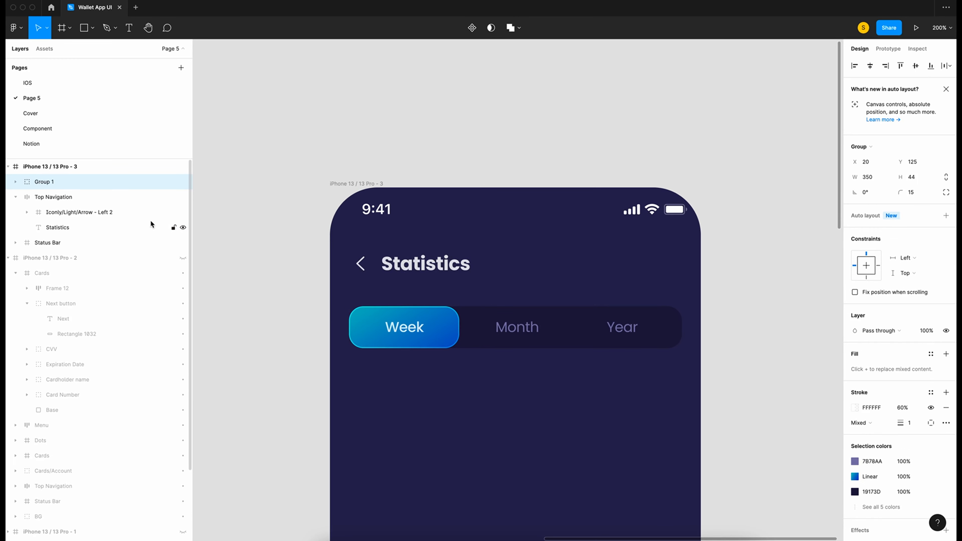
pyautogui.doubleClick(59, 182)
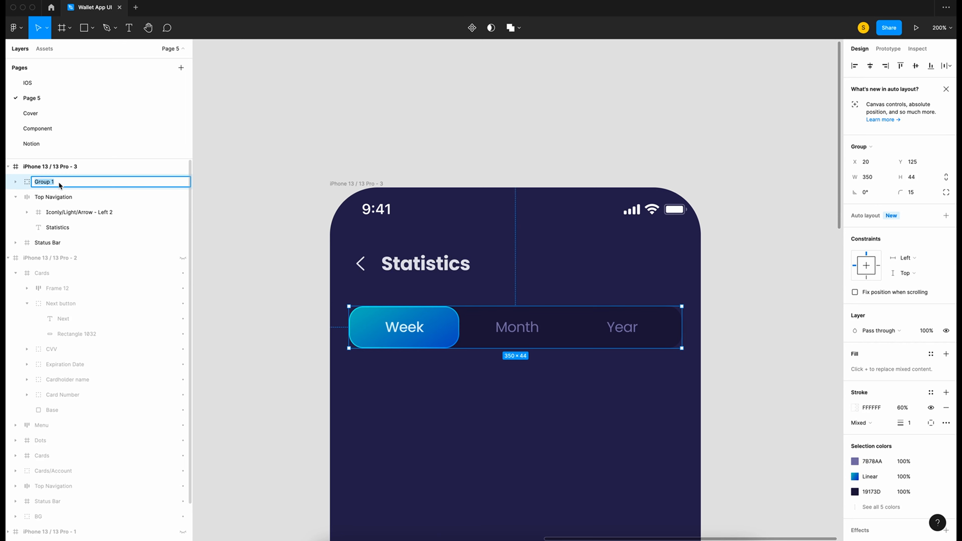
pyautogui.write('Slide')
pyautogui.press('Return')
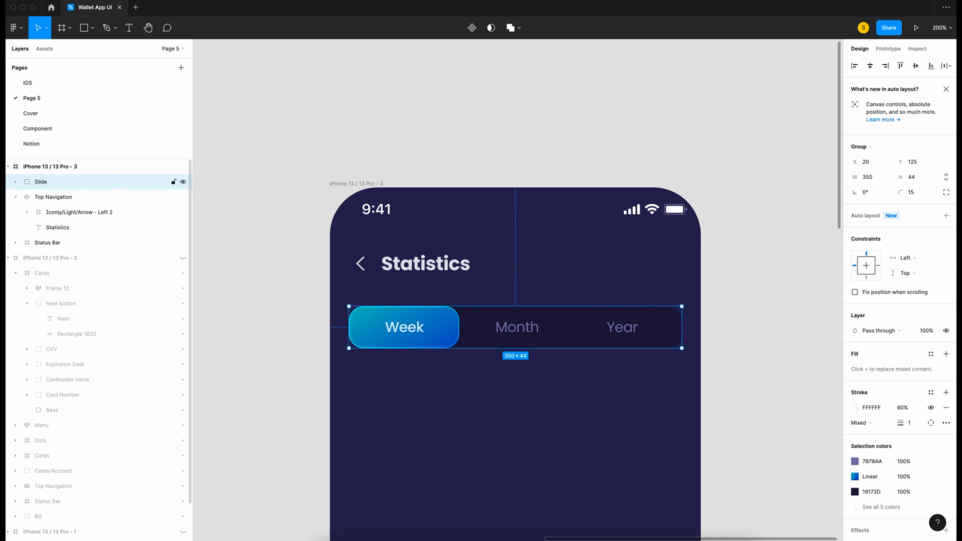
# Duplicate the gradient Base inside the Week group and name the lower copy Glow
pyautogui.click(15, 183)
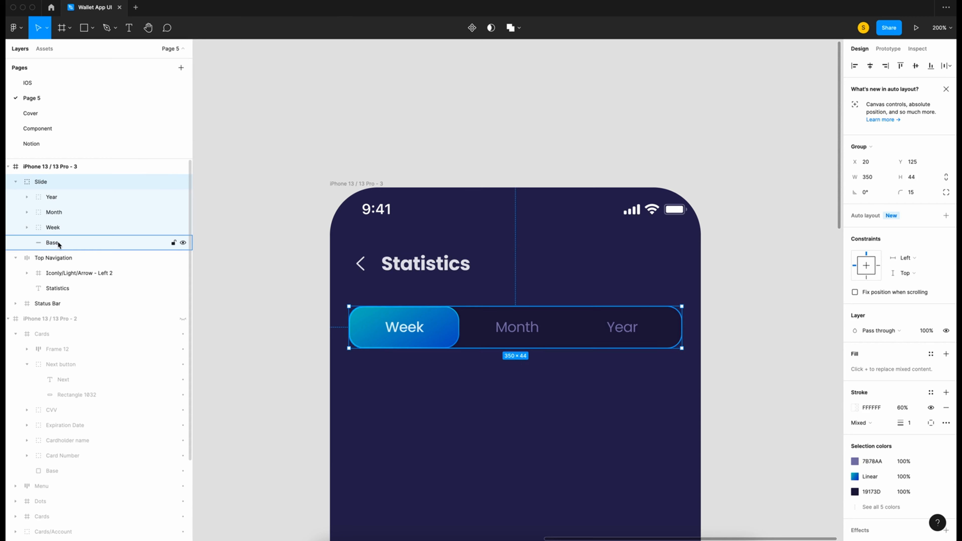
pyautogui.click(57, 227)
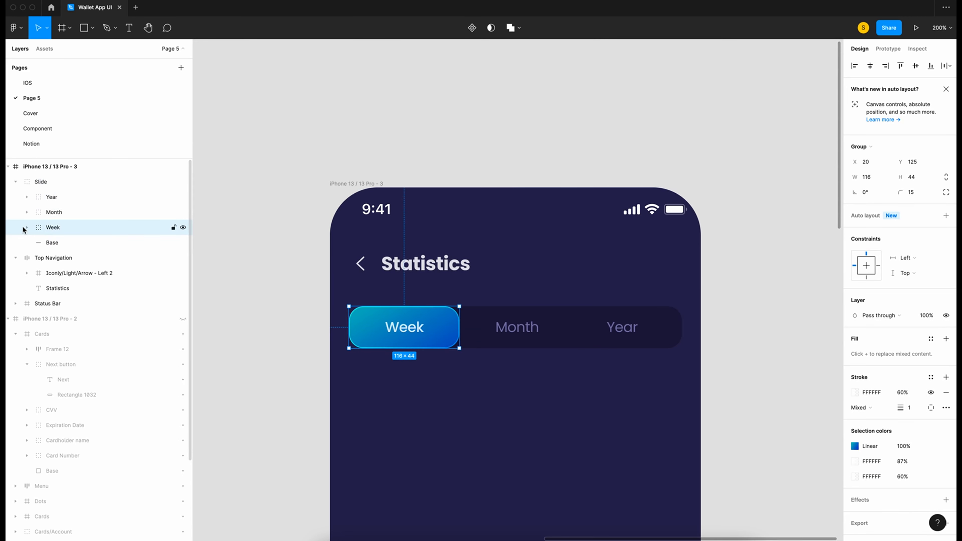
pyautogui.click(26, 227)
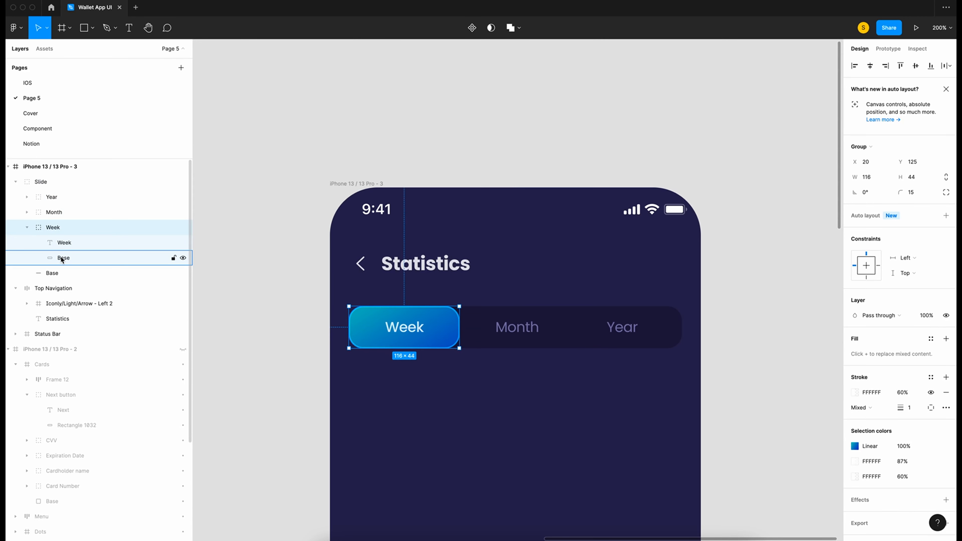
pyautogui.click(63, 259)
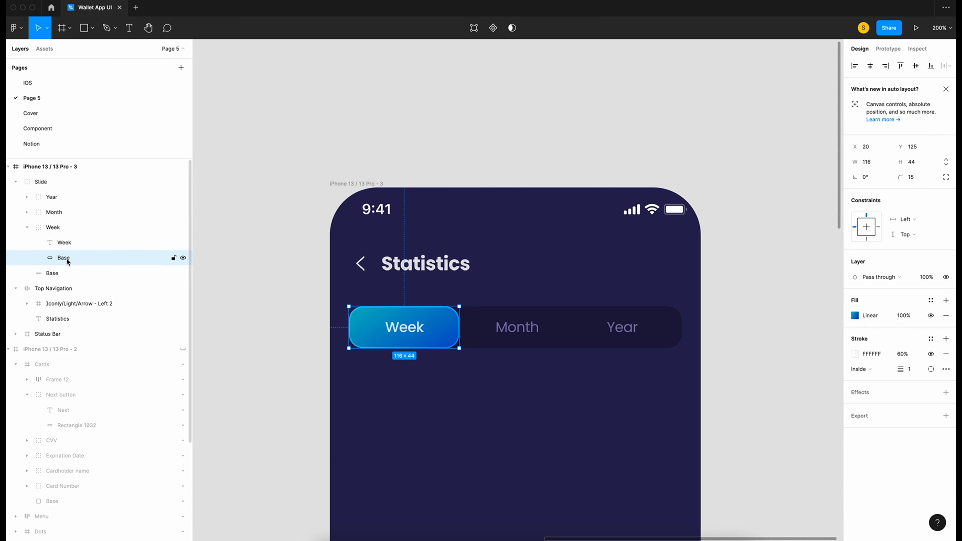
pyautogui.hotkey('ctrl', 'v')
pyautogui.click(54, 274)
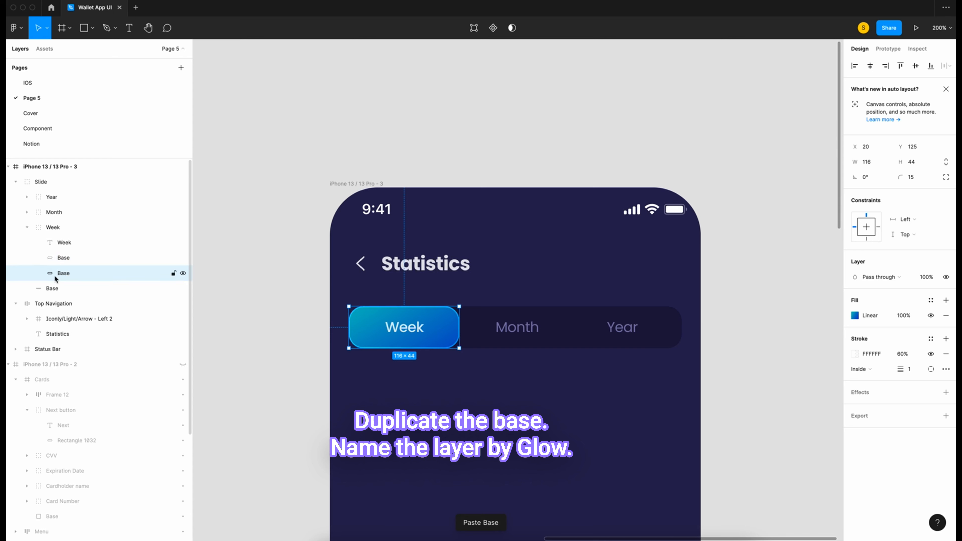
pyautogui.doubleClick(64, 273)
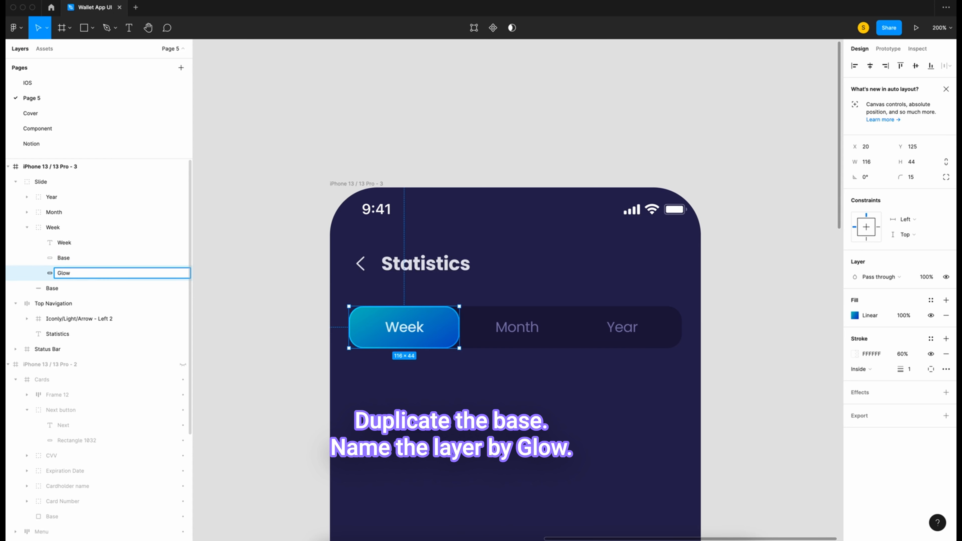
pyautogui.press('Return')
# Set the Glow layer's gradient fill to 50% opacity and remove its stroke
pyautogui.click(902, 315)
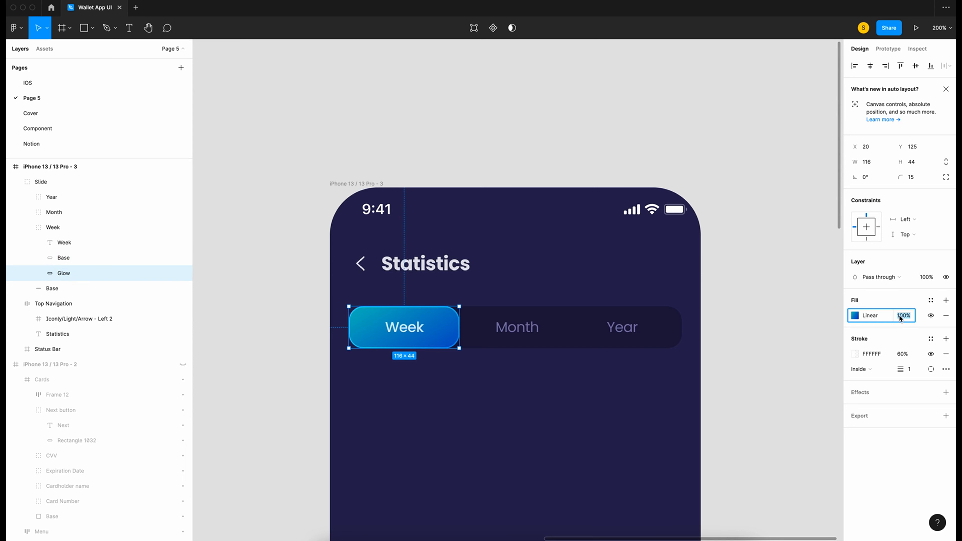
pyautogui.write('50')
pyautogui.press('Return')
pyautogui.click(946, 354)
# Add a layer blur effect with a blur of 10 to the Glow layer
pyautogui.click(864, 366)
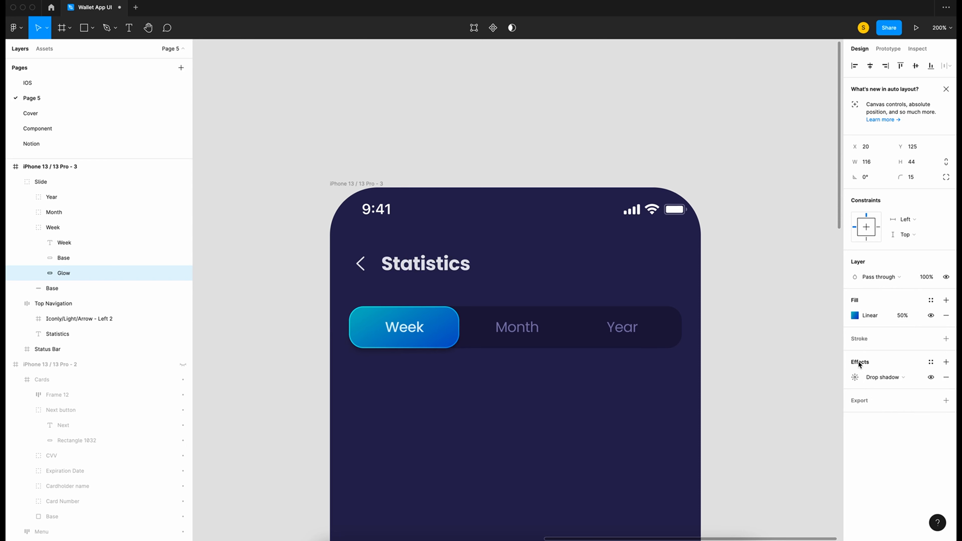
pyautogui.click(872, 378)
pyautogui.click(877, 388)
pyautogui.click(855, 378)
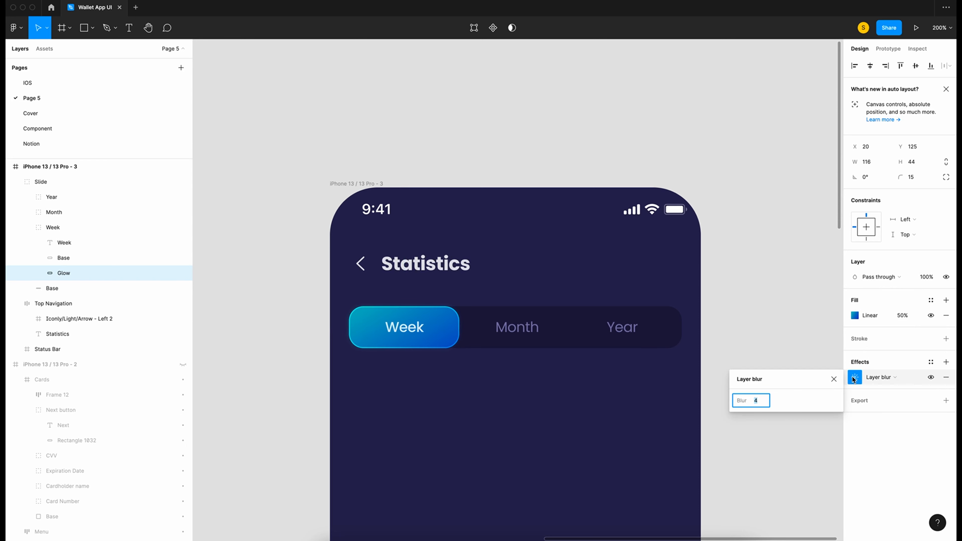
pyautogui.write('10')
pyautogui.press('Return')
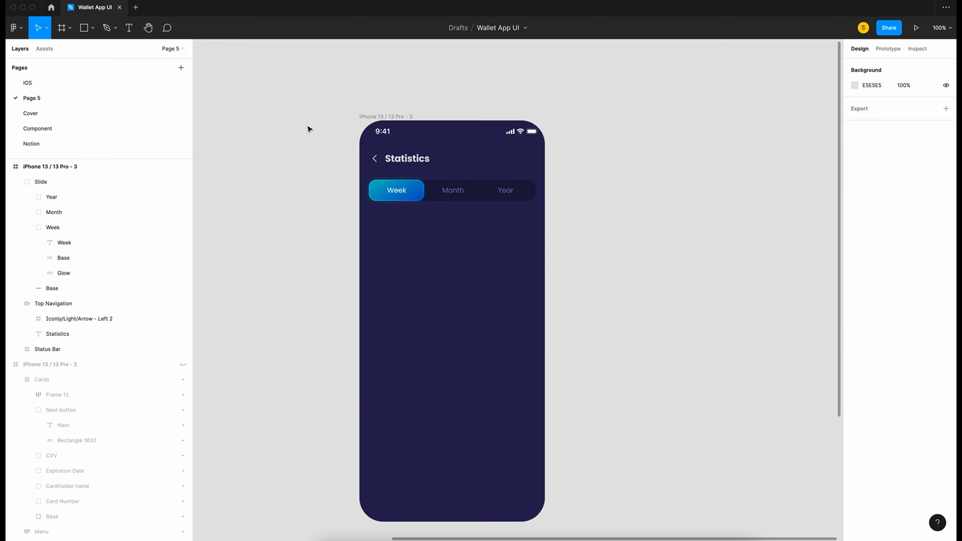
# Draw a rectangle 390 wide across the lower part of the Statistics screen and set its height to 552
pyautogui.press('r')
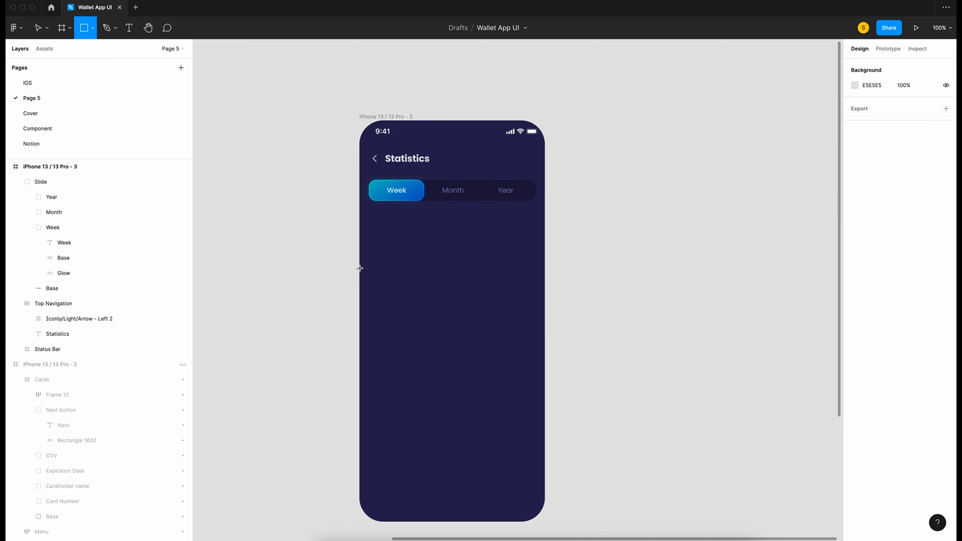
pyautogui.moveTo(359, 268)
pyautogui.mouseDown()
pyautogui.moveTo(466, 447)
pyautogui.moveTo(545, 521)
pyautogui.mouseUp()
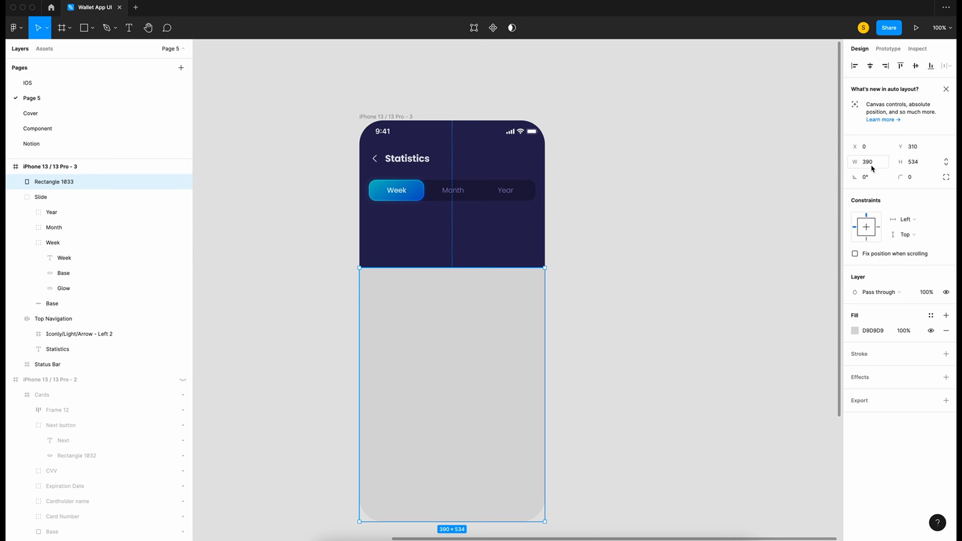
pyautogui.click(921, 163)
pyautogui.write('552')
pyautogui.press('Return')
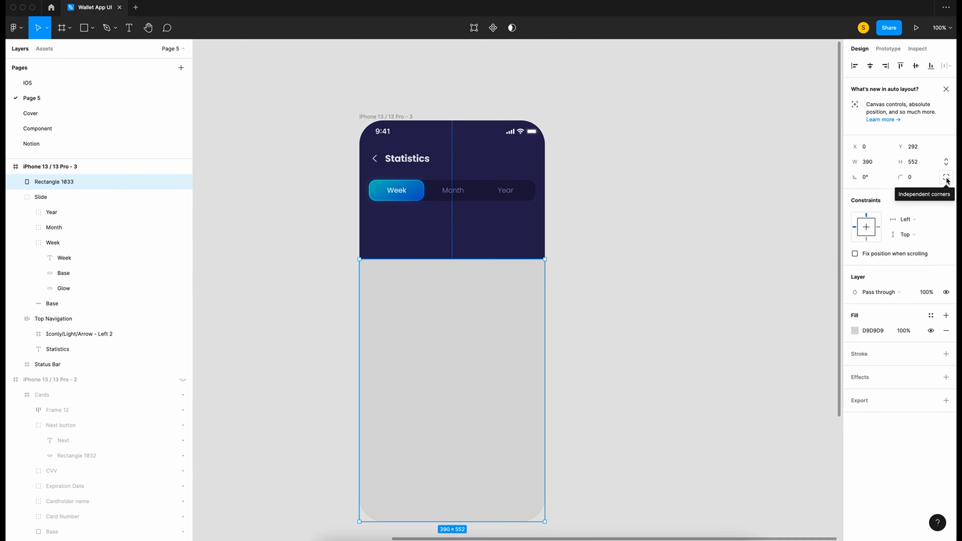
# Round only the two top corners of the new rectangle with a radius of 30
pyautogui.click(946, 177)
pyautogui.click(868, 193)
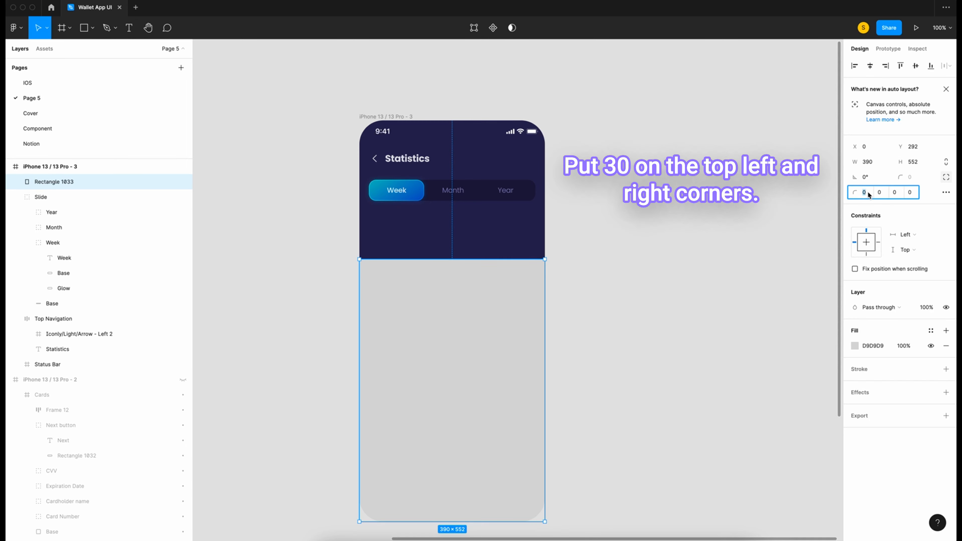
pyautogui.write('30')
pyautogui.click(880, 193)
pyautogui.write('30')
pyautogui.press('Return')
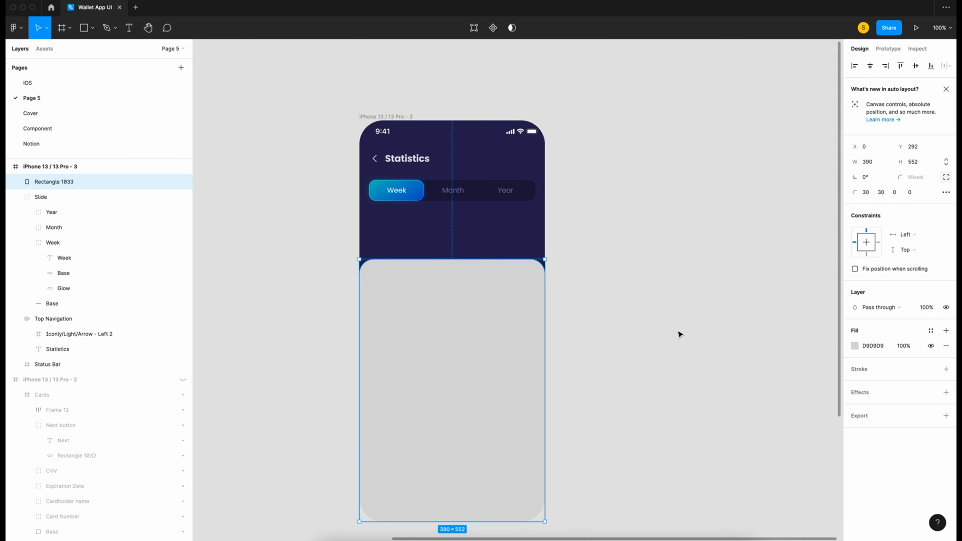
# Fill the rectangle with 19173D sampled from the Colour Background swatches and set the fill opacity to 60%
pyautogui.press('super+minus')
pyautogui.hscroll(-3, 680, 333)
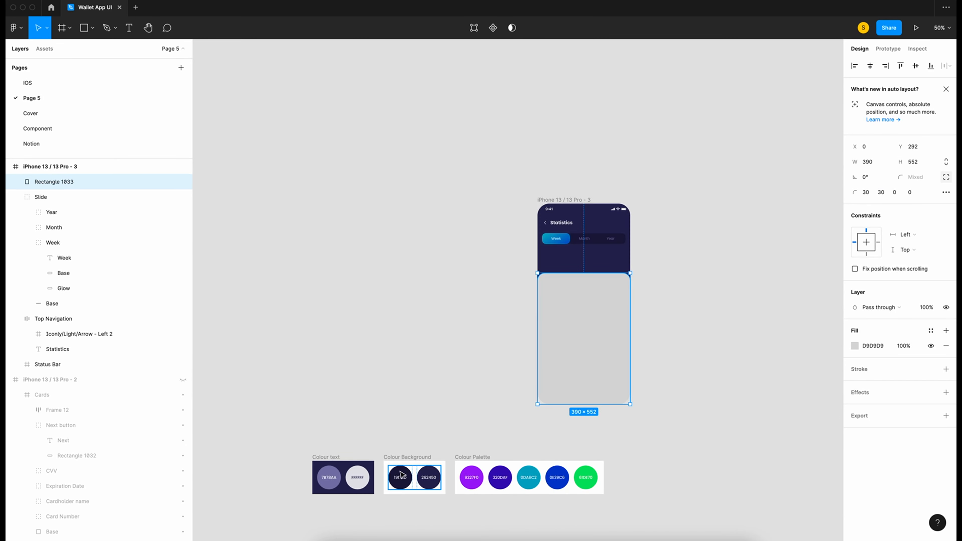
pyautogui.press('i')
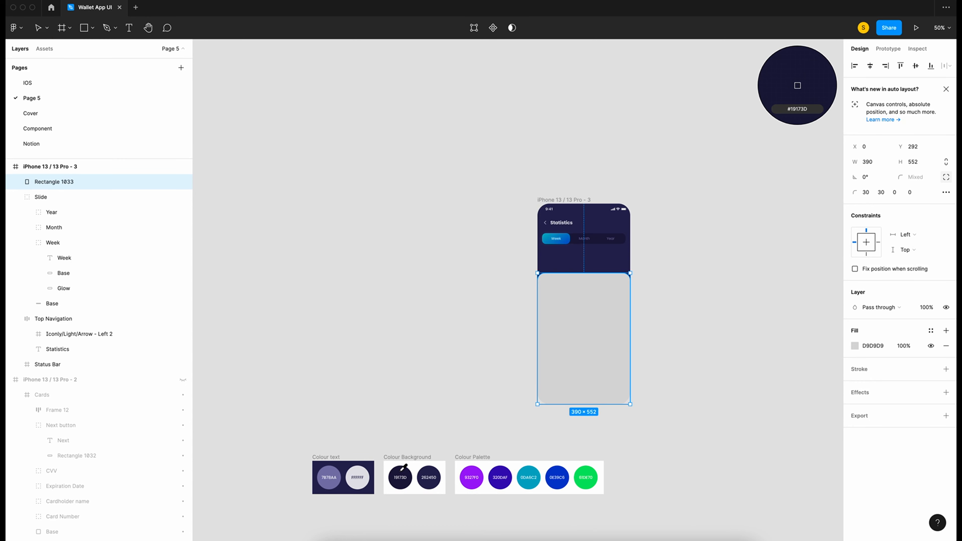
pyautogui.click(403, 470)
pyautogui.click(908, 347)
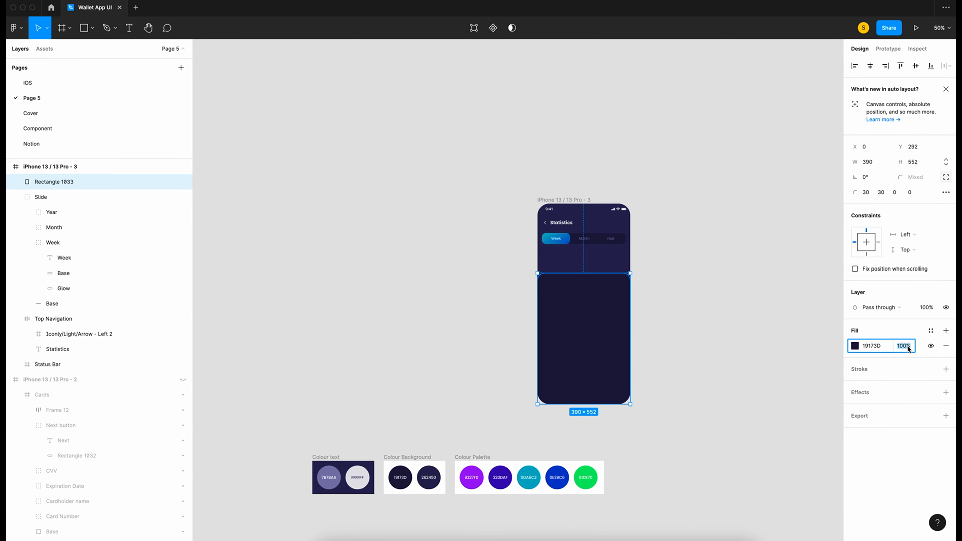
pyautogui.write('60')
pyautogui.press('Return')
pyautogui.hotkey('shift', '0')
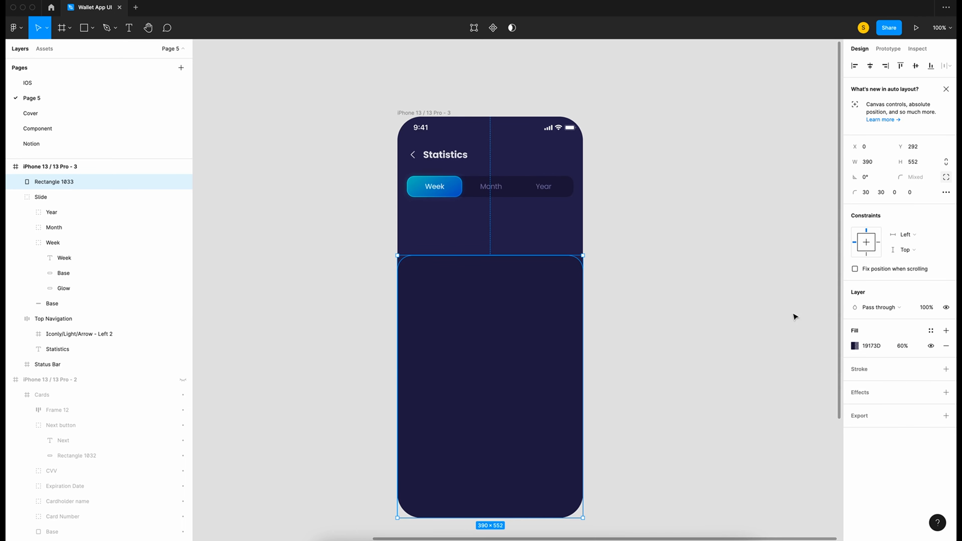
# Add a white FFFFFF stroke to the rectangle with 50% opacity and the Overlay blend mode
pyautogui.click(862, 371)
pyautogui.click(855, 385)
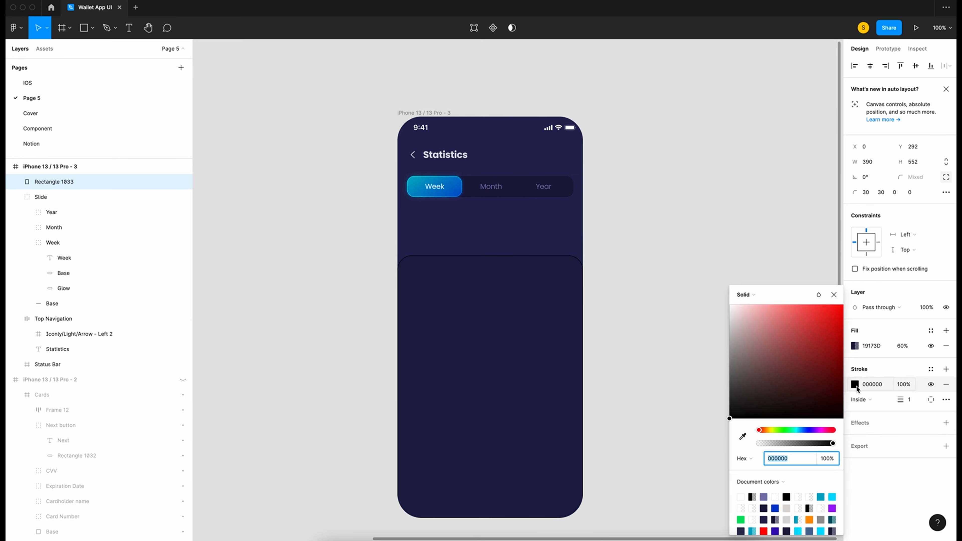
pyautogui.moveTo(733, 418)
pyautogui.mouseDown()
pyautogui.moveTo(602, 34)
pyautogui.moveTo(701, 171)
pyautogui.mouseUp()
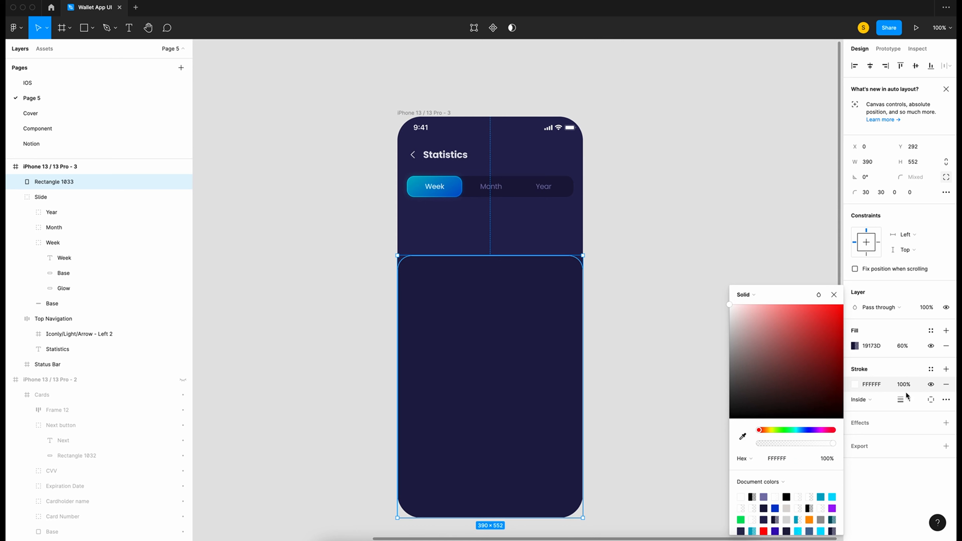
pyautogui.click(913, 386)
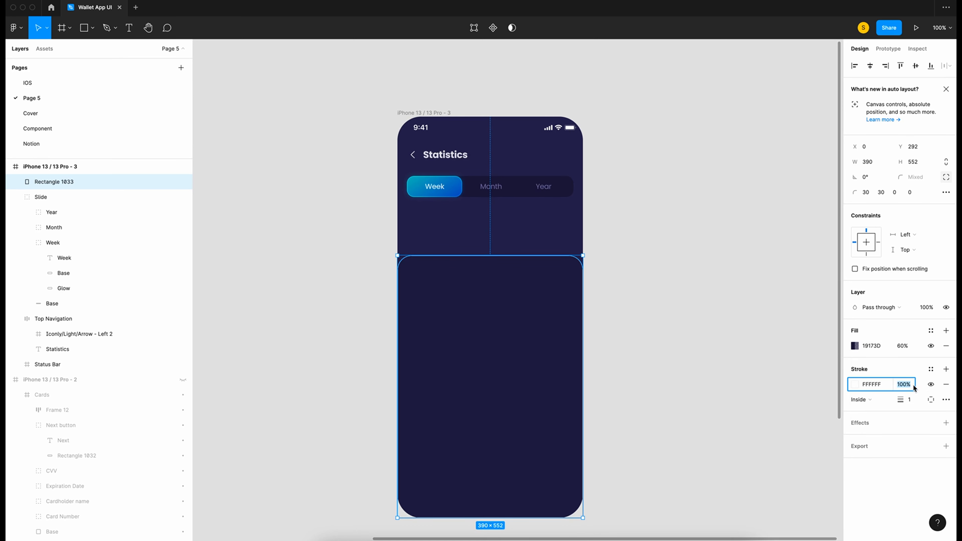
pyautogui.press('BackSpace')
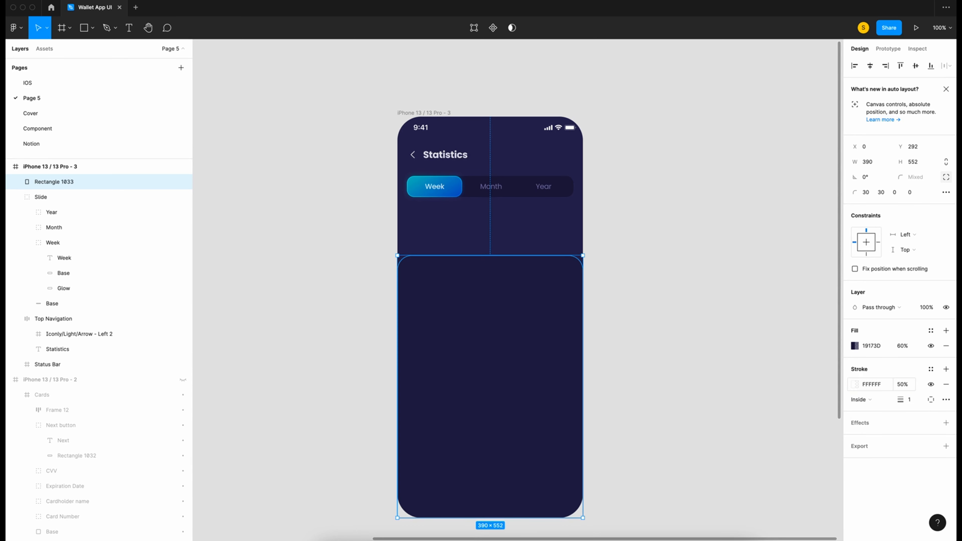
pyautogui.press('Return')
pyautogui.click(854, 386)
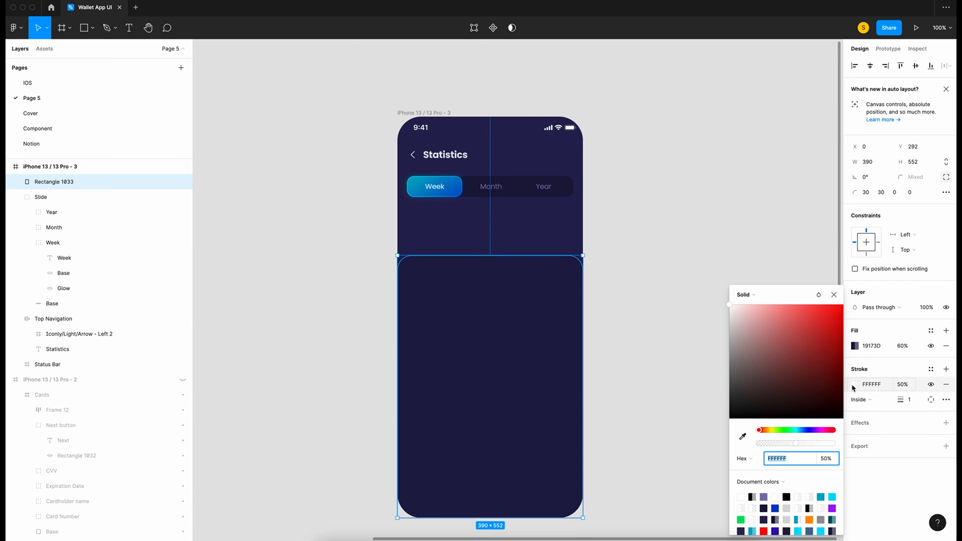
pyautogui.click(819, 295)
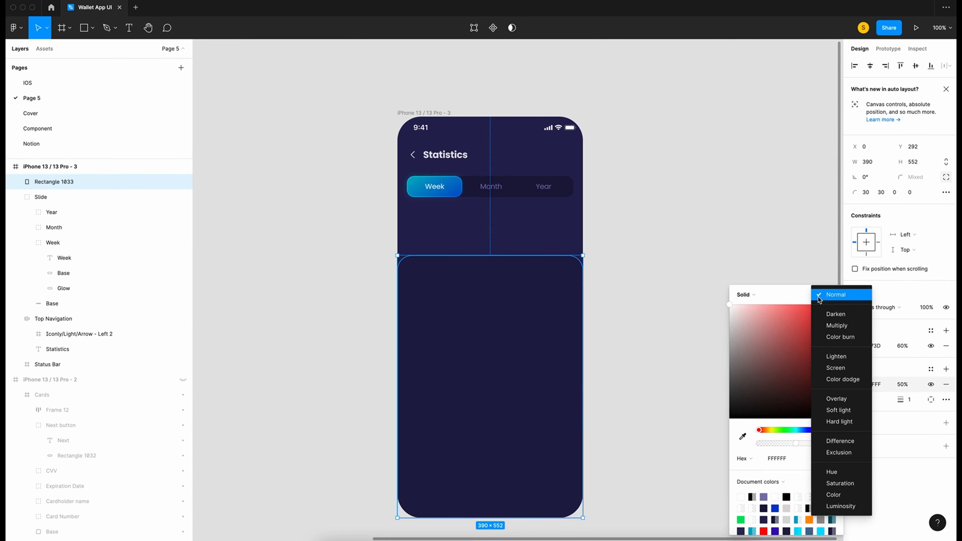
pyautogui.click(837, 400)
pyautogui.click(619, 324)
# Show the hidden iPhone 13 / 13 Pro - 2 frame
pyautogui.hscroll(-2, 642, 326)
pyautogui.click(90, 383)
pyautogui.click(183, 380)
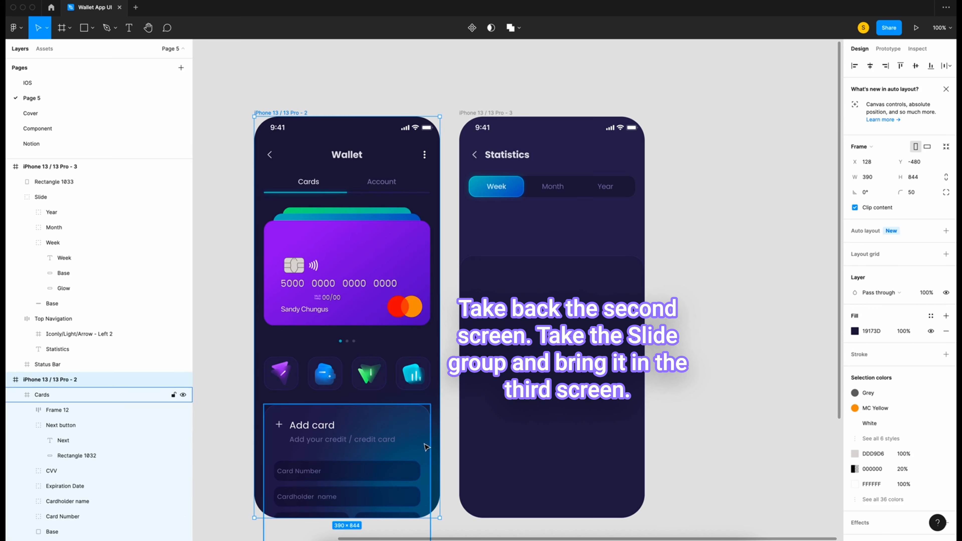
# Copy the Wallet screen's Cards/Account tab group to the top of the Statistics screen's lower rectangle, and hide the Wallet screen again
pyautogui.click(320, 185)
pyautogui.press('super+c')
pyautogui.press('super+v')
pyautogui.moveTo(338, 184); pyautogui.dragTo(526, 274)
pyautogui.click(174, 394)
pyautogui.click(183, 395)
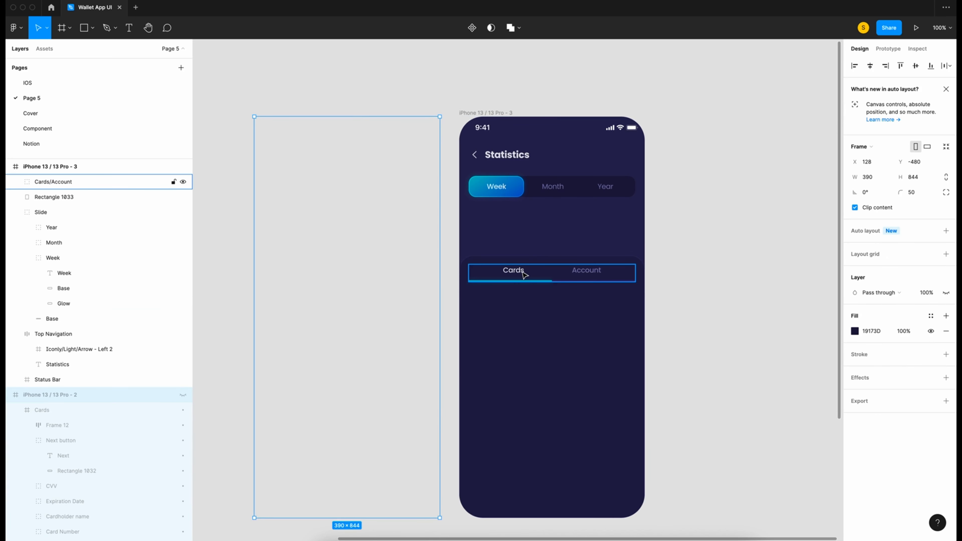
# Change the copied tab labels from Cards and Account to Income and Outcome
pyautogui.click(525, 275)
pyautogui.click(15, 182)
pyautogui.click(67, 212)
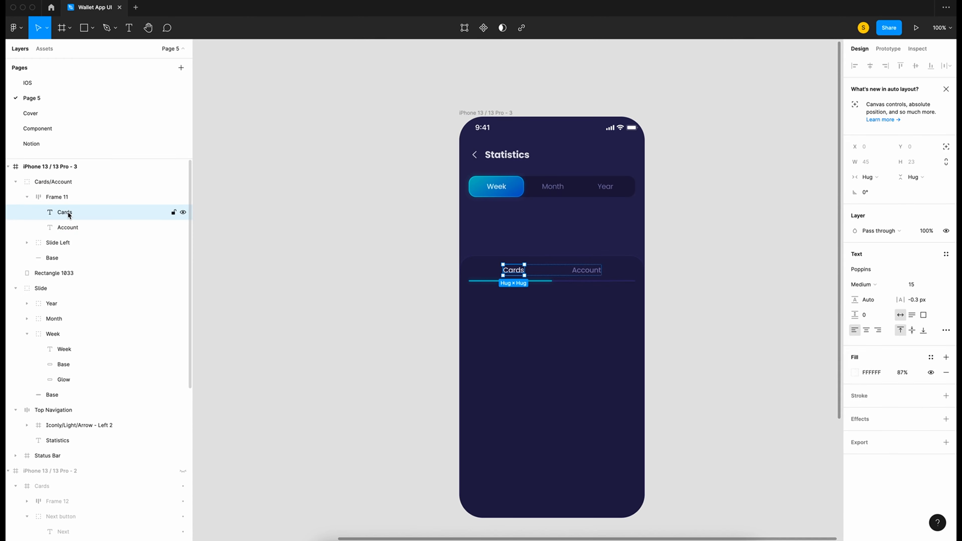
pyautogui.press('Return')
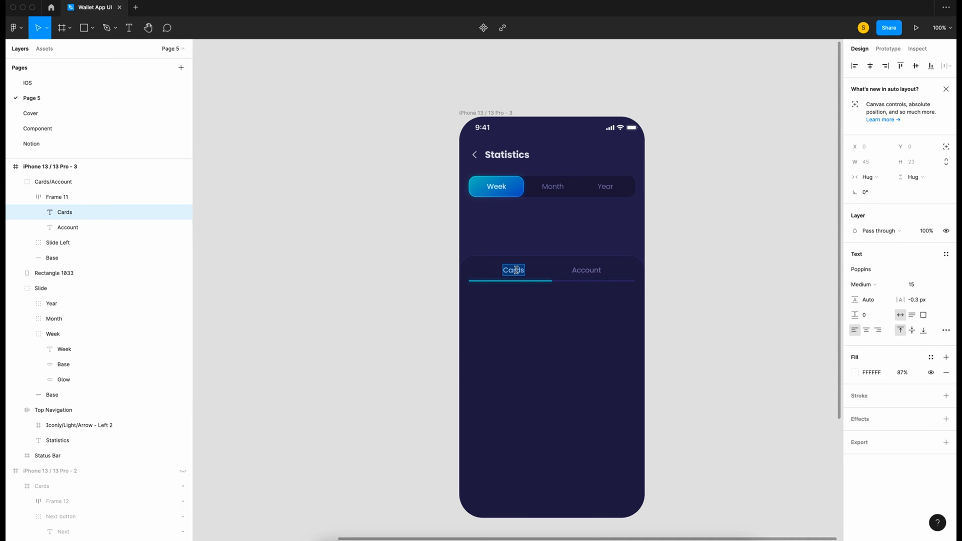
pyautogui.write('Income')
pyautogui.doubleClick(591, 270)
pyautogui.write('Outcome')
# Rename the Slide Left group in the copied tabs as Slide Right
pyautogui.click(77, 248)
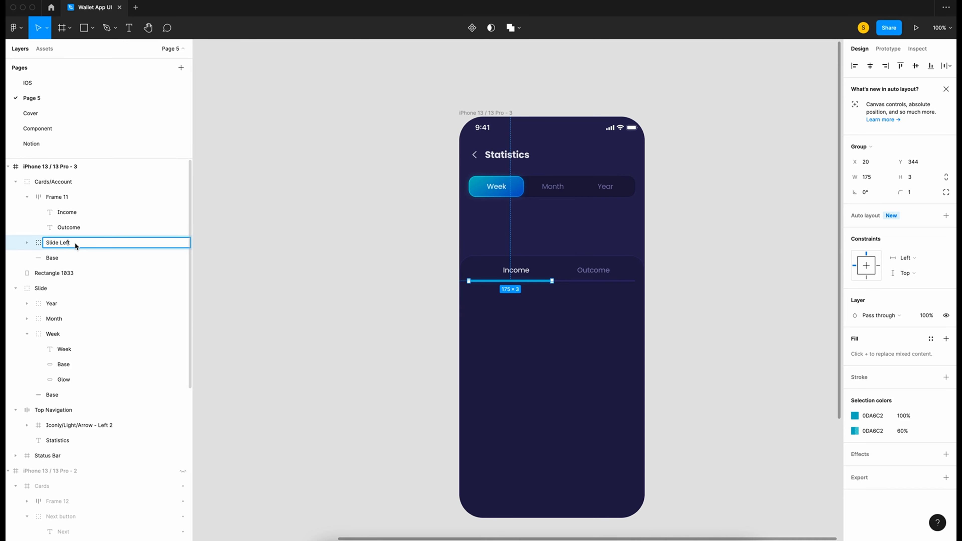
pyautogui.press('BackSpace')
pyautogui.press('BackSpace')
pyautogui.press('BackSpace')
# Move the Slide Right indicator horizontally along the base line to about X 194, under the Outcome label
pyautogui.click(69, 245)
pyautogui.hotkey('shift', 'Right')
pyautogui.hotkey('shift', 'Right')
pyautogui.hotkey('shift', 'Right')
pyautogui.hotkey('shift', 'Right')
pyautogui.hotkey('shift', 'Right')
pyautogui.hotkey('shift', 'Right')
pyautogui.hotkey('shift', 'Right')
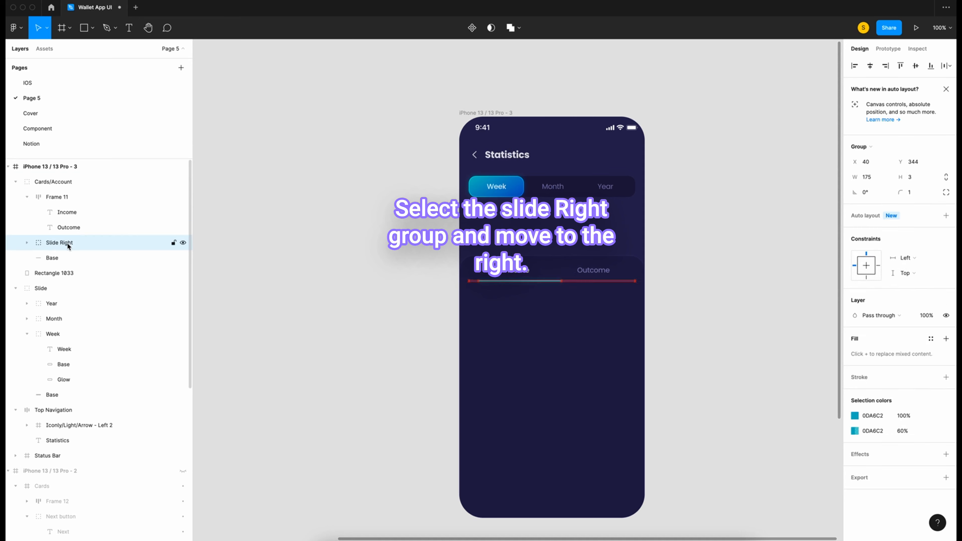
pyautogui.hscroll(1, 329, 263)
pyautogui.scroll(1, 329, 263)
pyautogui.press('super+plus')
pyautogui.hotkey('shift', 'Right')
pyautogui.hotkey('shift', 'Right')
pyautogui.hotkey('shift', 'Right')
pyautogui.hotkey('shift', 'Right')
pyautogui.hotkey('shift', 'Right')
pyautogui.hotkey('shift', 'Right')
pyautogui.hotkey('shift', 'Right')
pyautogui.hotkey('shift', 'Right')
pyautogui.hotkey('shift', 'Right')
pyautogui.hotkey('shift', 'Right')
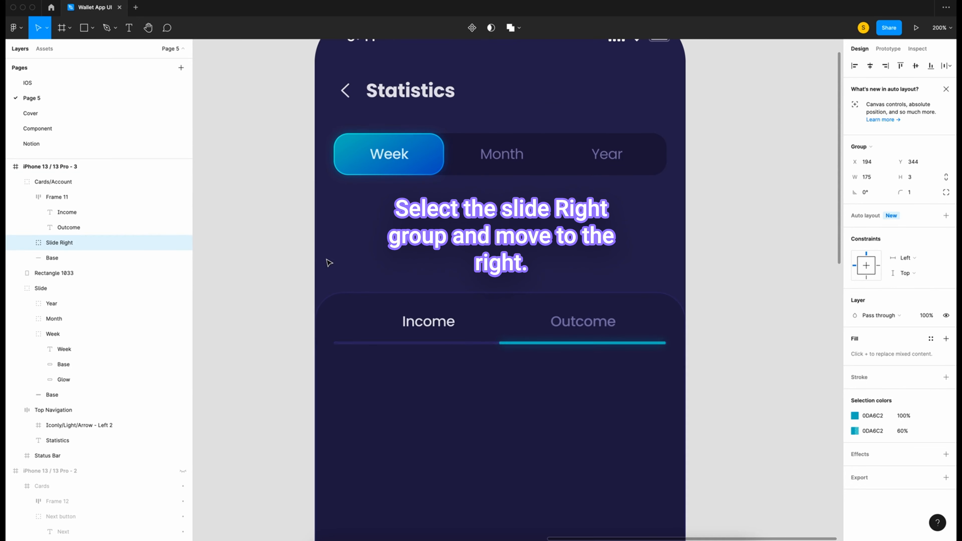
# Set the Outcome label's fill to white FFFFFF at 87% opacity
pyautogui.press('super+plus')
pyautogui.press('Escape')
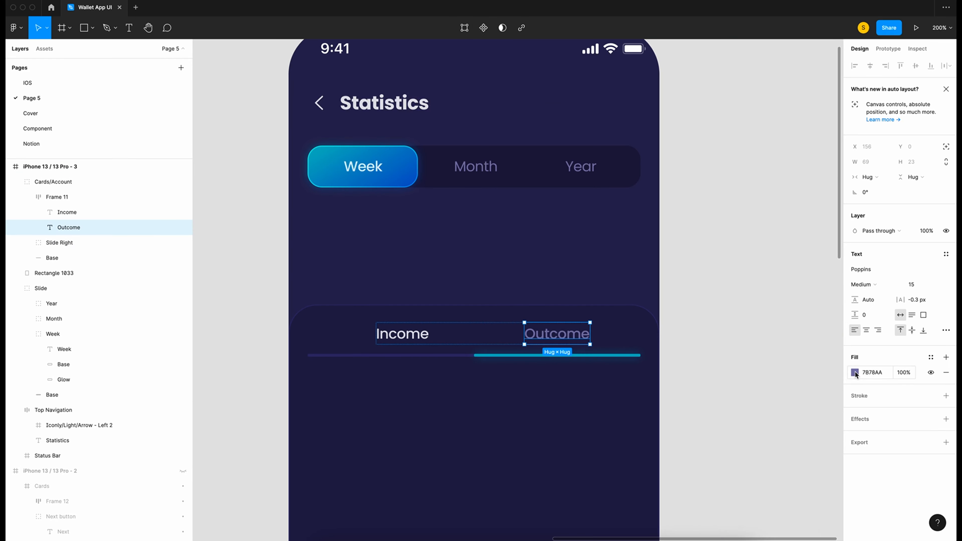
pyautogui.click(855, 373)
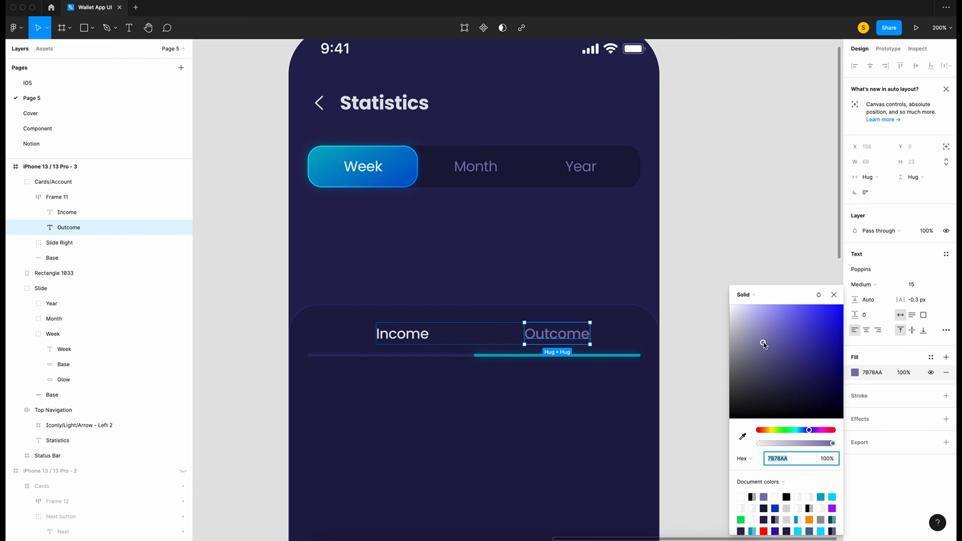
pyautogui.moveTo(764, 344); pyautogui.dragTo(658, 241)
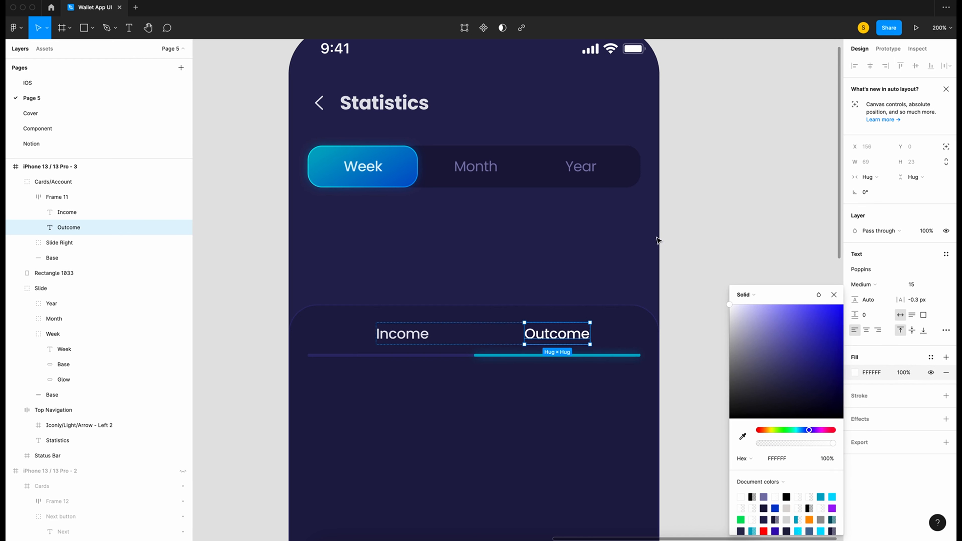
pyautogui.click(914, 375)
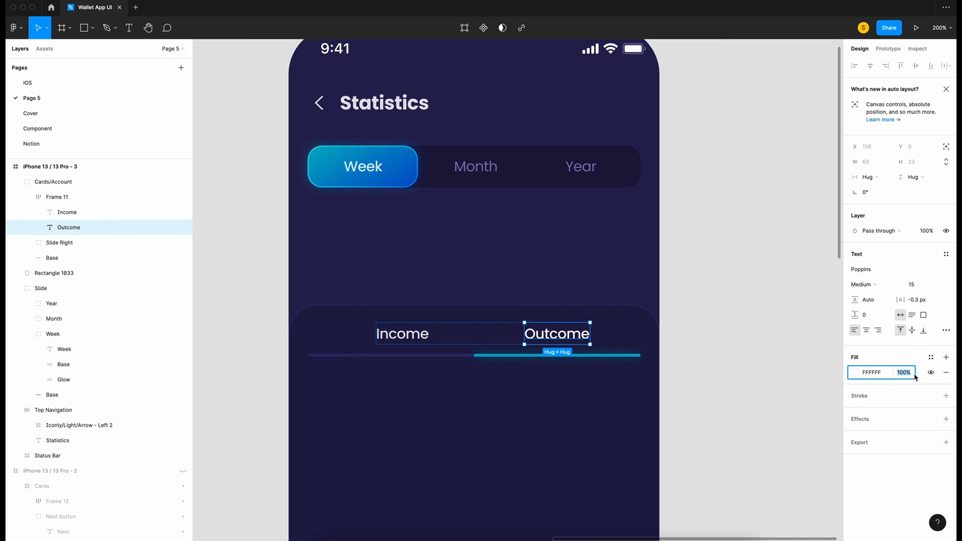
pyautogui.write('87')
pyautogui.press('Return')
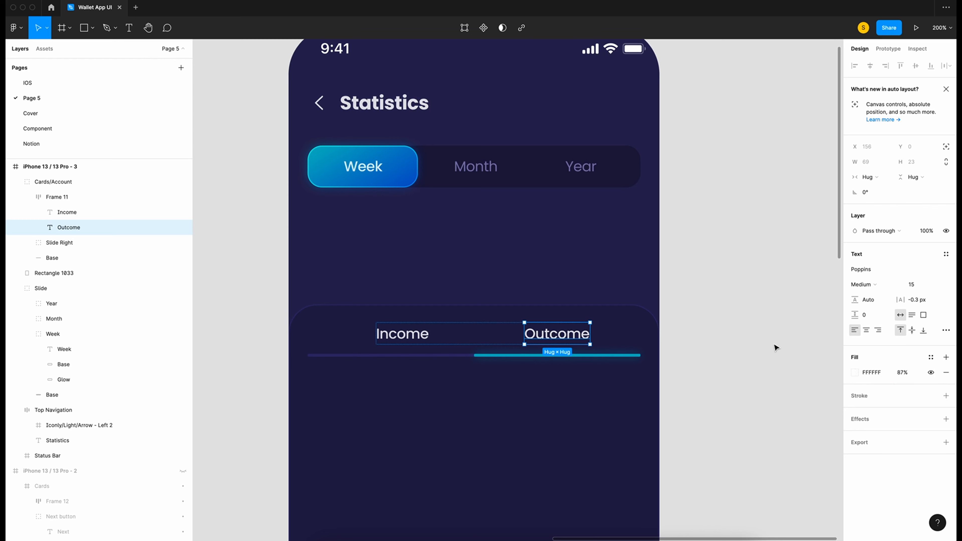
pyautogui.click(776, 346)
# Change the Income label's font weight to Regular
pyautogui.click(413, 336)
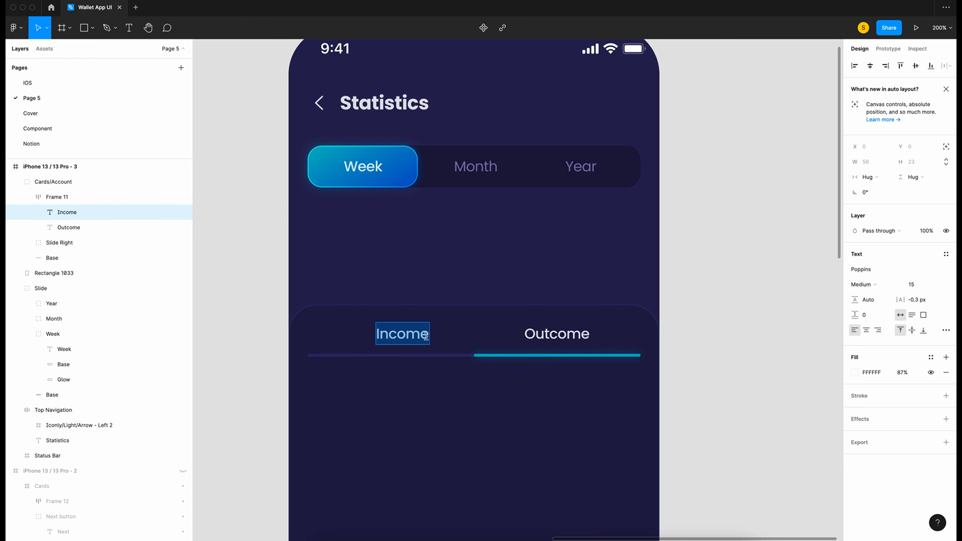
pyautogui.click(863, 285)
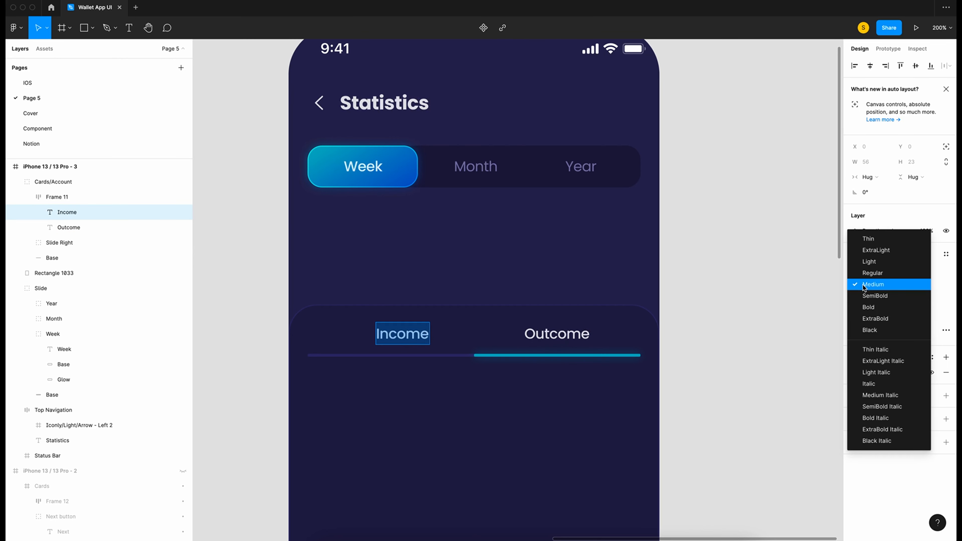
pyautogui.click(881, 272)
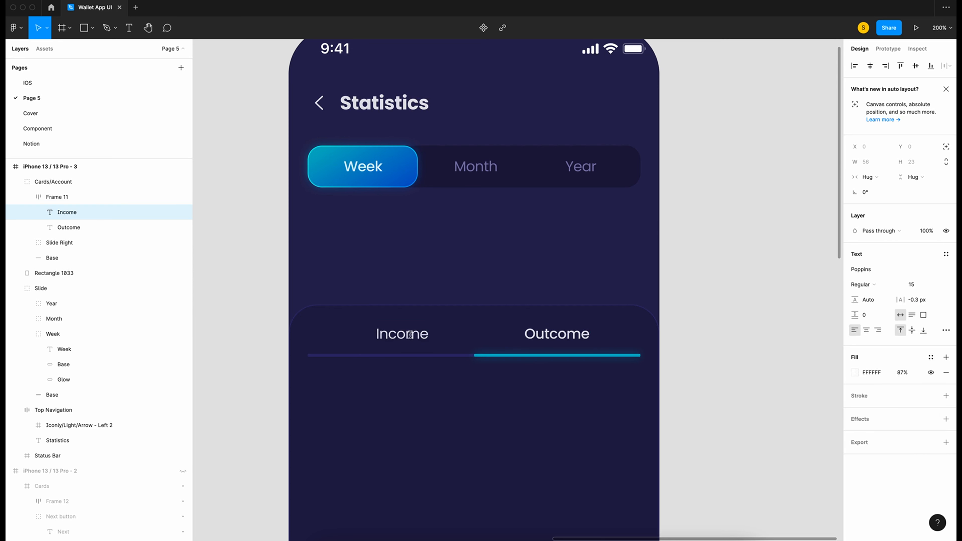
# Recolour the Income label with the 7B78AA fill sampled from the Month label
pyautogui.doubleClick(404, 331)
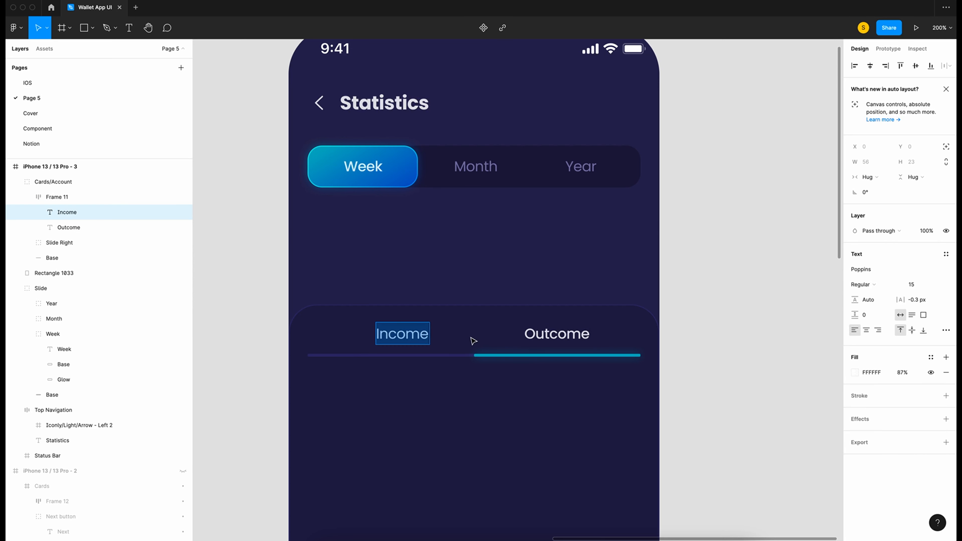
pyautogui.hscroll(2, 474, 340)
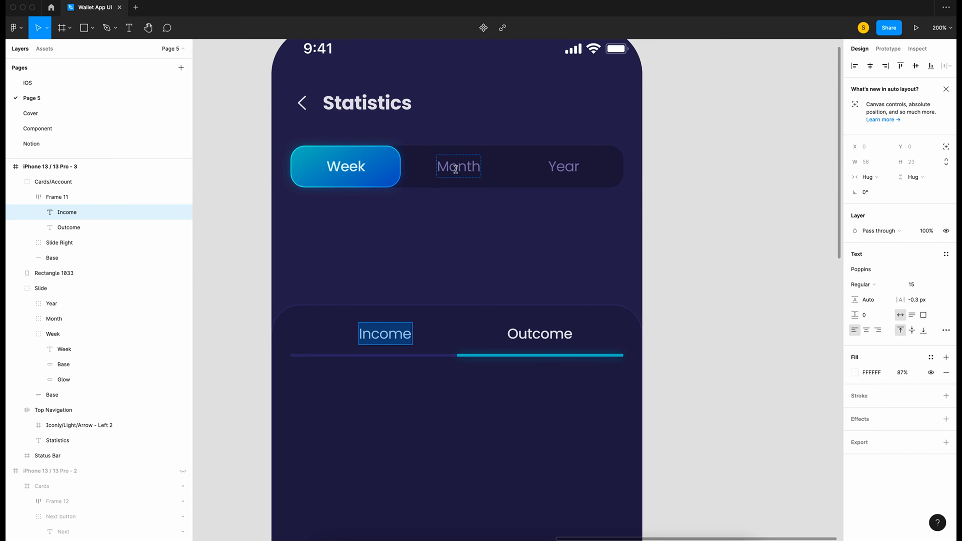
pyautogui.press('i')
pyautogui.press('Escape')
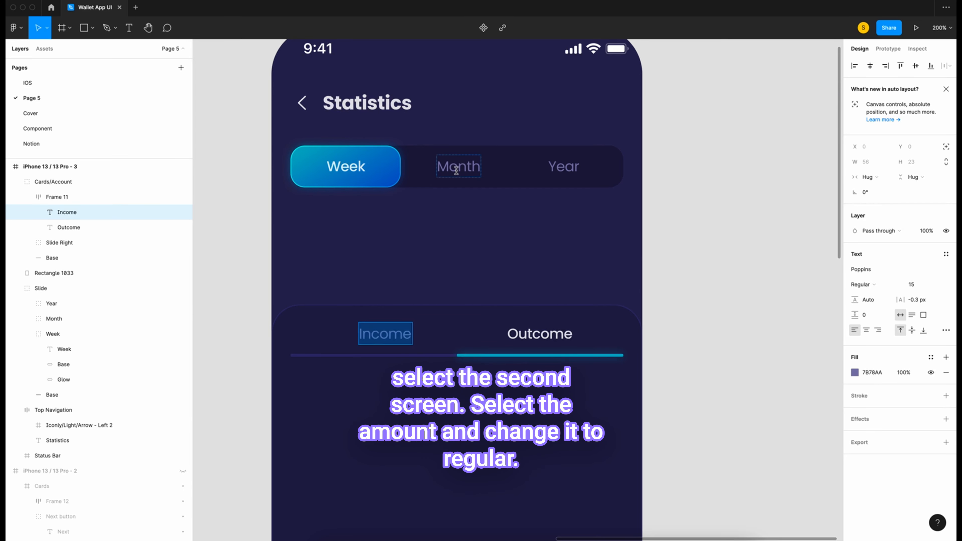
pyautogui.press('Escape')
pyautogui.click(745, 287)
# Change the Account label's font weight to Regular on the second screen, Wallet
pyautogui.press('super+minus')
pyautogui.click(83, 474)
pyautogui.press('super+shift+h')
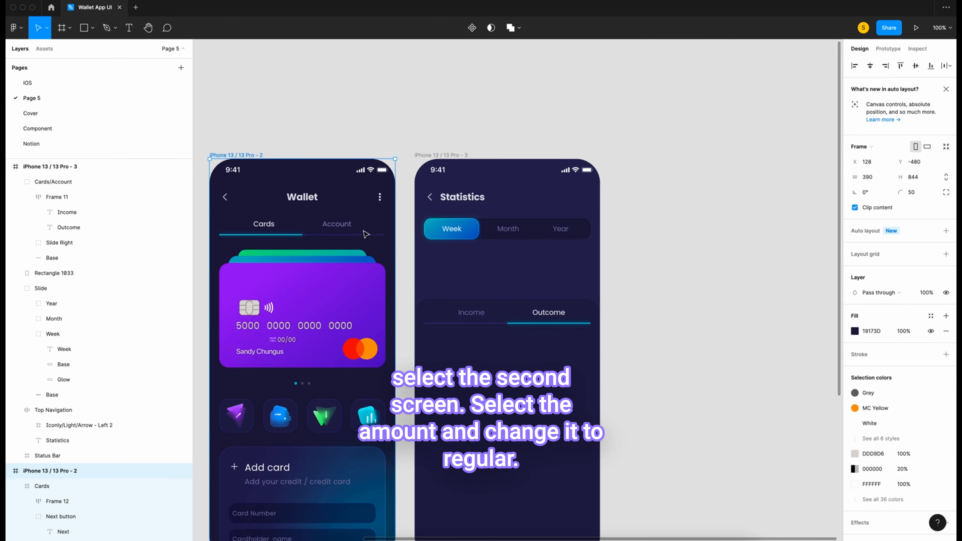
pyautogui.hscroll(-2, 358, 231)
pyautogui.scroll(1, 379, 243)
pyautogui.click(413, 253)
pyautogui.click(416, 257)
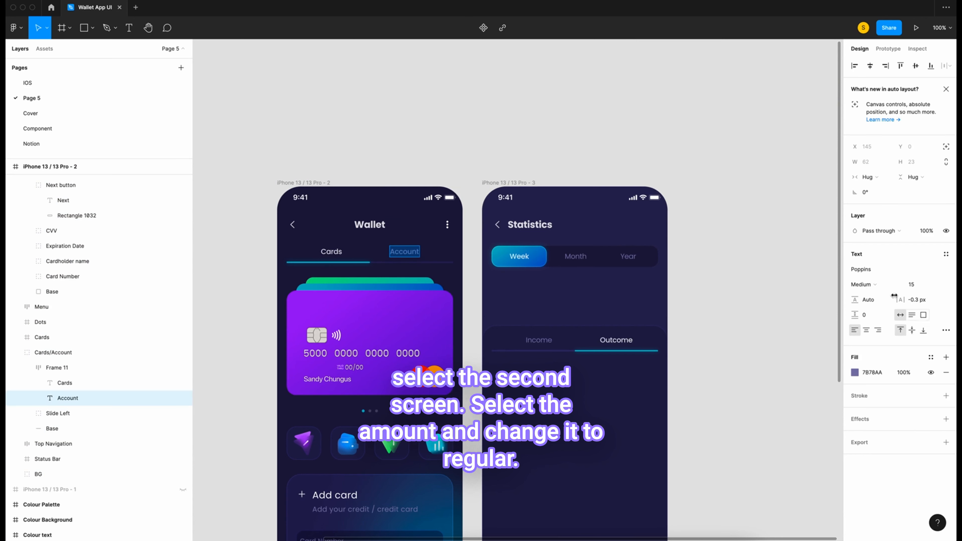
pyautogui.click(873, 285)
pyautogui.click(875, 273)
pyautogui.click(253, 181)
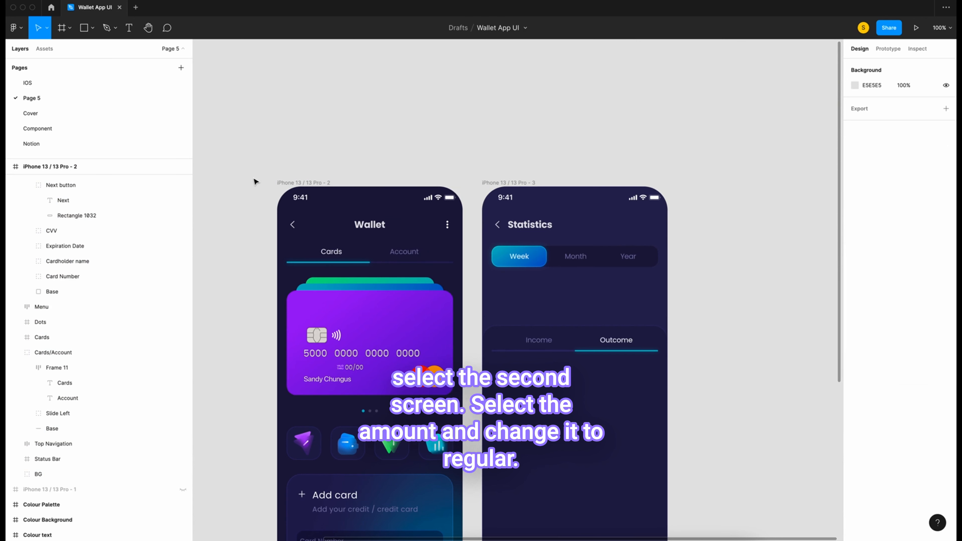
# Rename the Cards/Account group on the Statistics screen as Income / Outcome
pyautogui.click(114, 166)
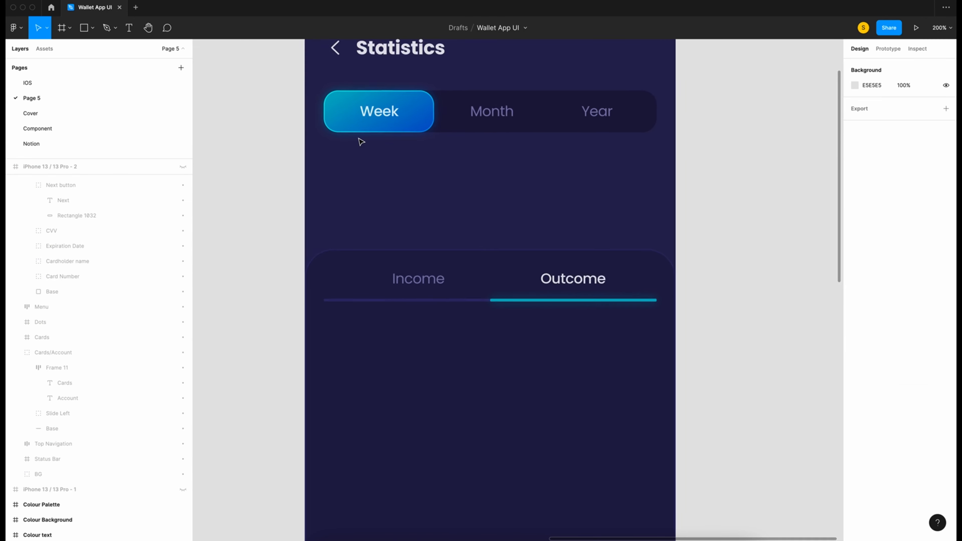
pyautogui.scroll(-1, 361, 142)
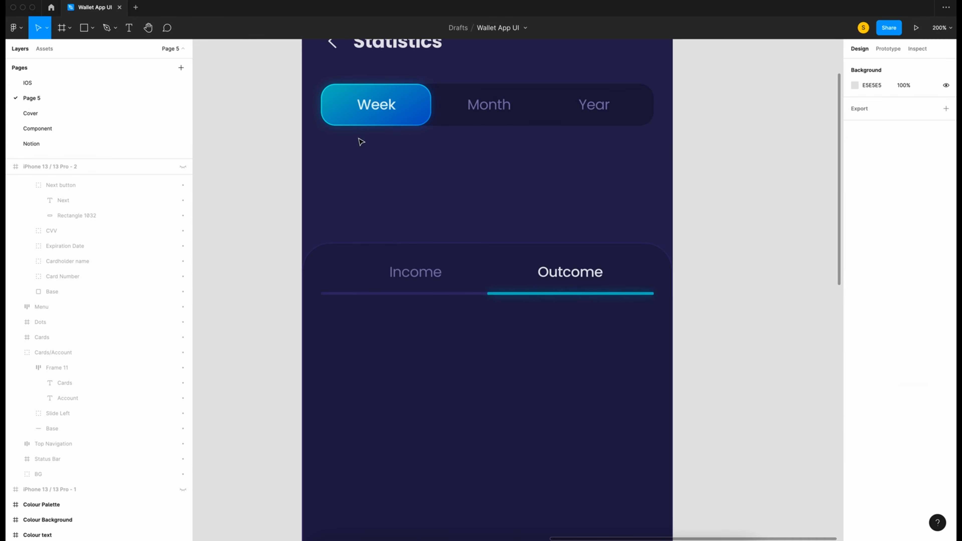
pyautogui.click(412, 276)
pyautogui.doubleClick(46, 183)
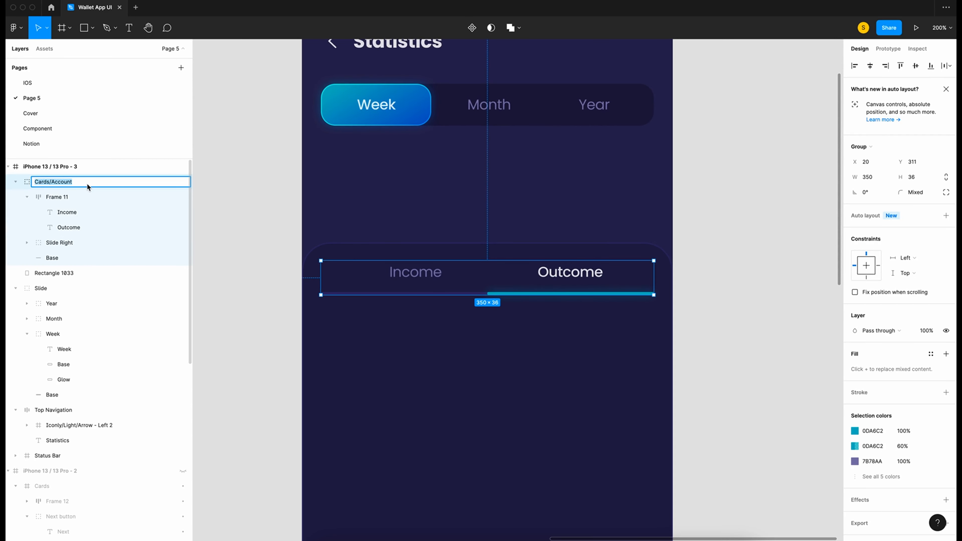
pyautogui.write('Inco')
pyautogui.click(246, 228)
# Draw a vertical line in the lower panel at about X 78, Y 530, and set its length to 260
pyautogui.scroll(-6, 358, 303)
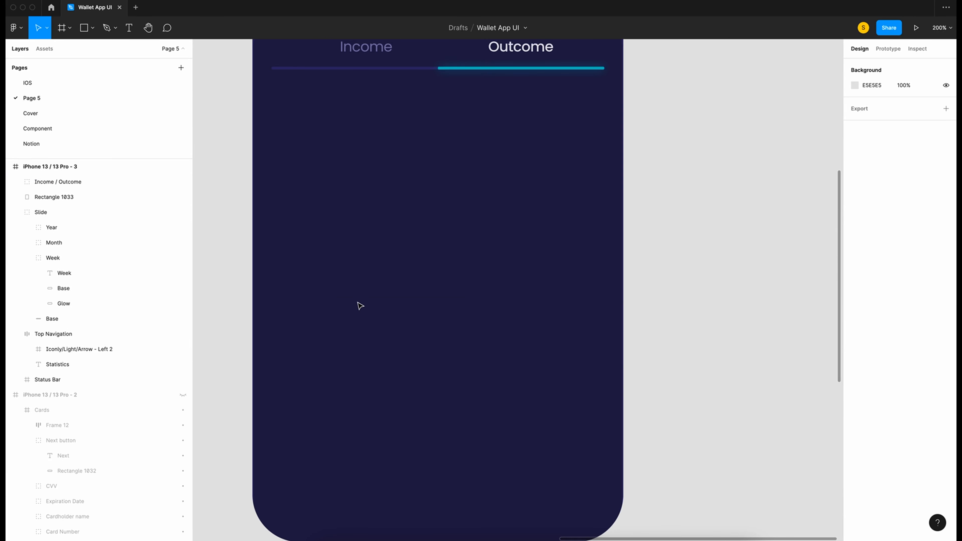
pyautogui.click(93, 27)
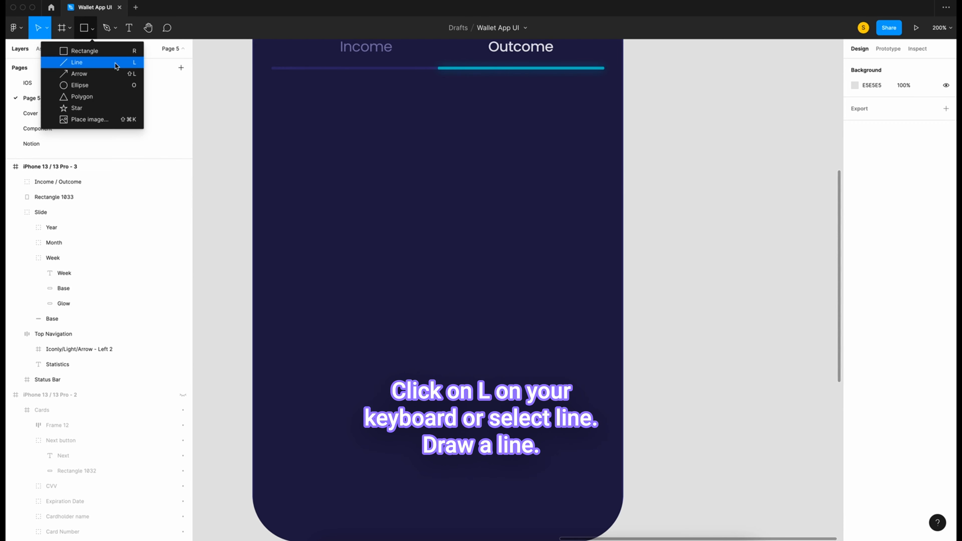
pyautogui.click(95, 62)
pyautogui.moveTo(326, 243)
pyautogui.mouseDown()
pyautogui.moveTo(335, 485)
pyautogui.moveTo(328, 517)
pyautogui.mouseUp()
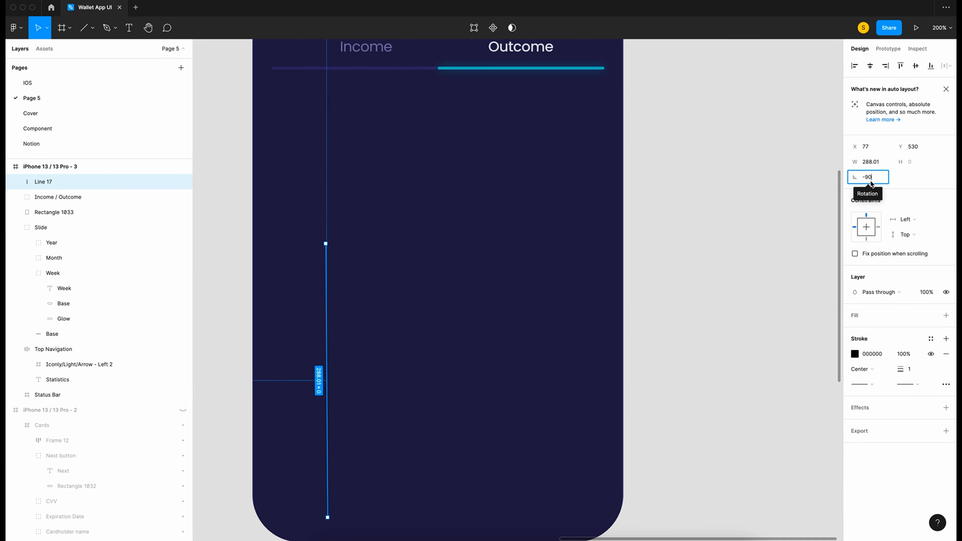
pyautogui.click(872, 161)
pyautogui.write('260')
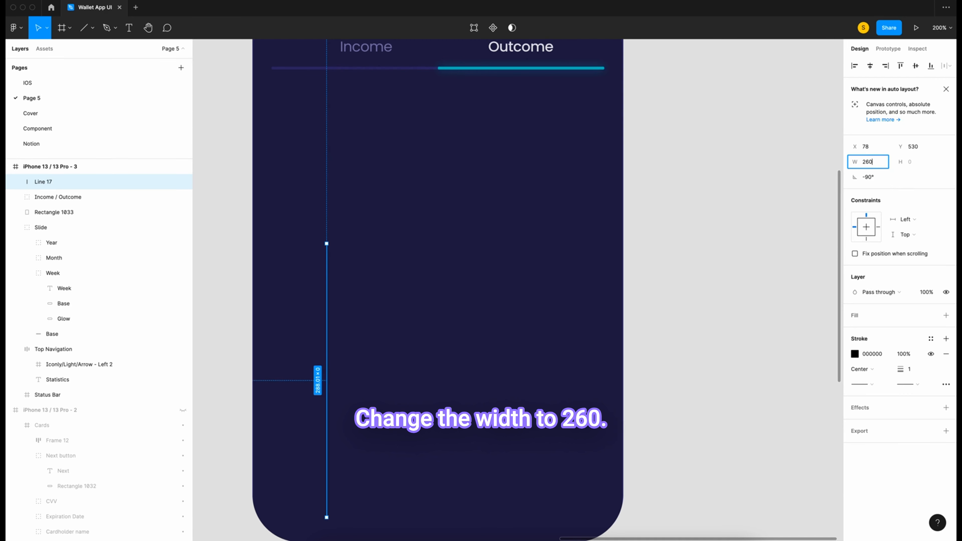
pyautogui.press('Return')
# Set the vertical line's stroke to white FFFFFF with the Overlay blend mode at 50% opacity
pyautogui.click(855, 354)
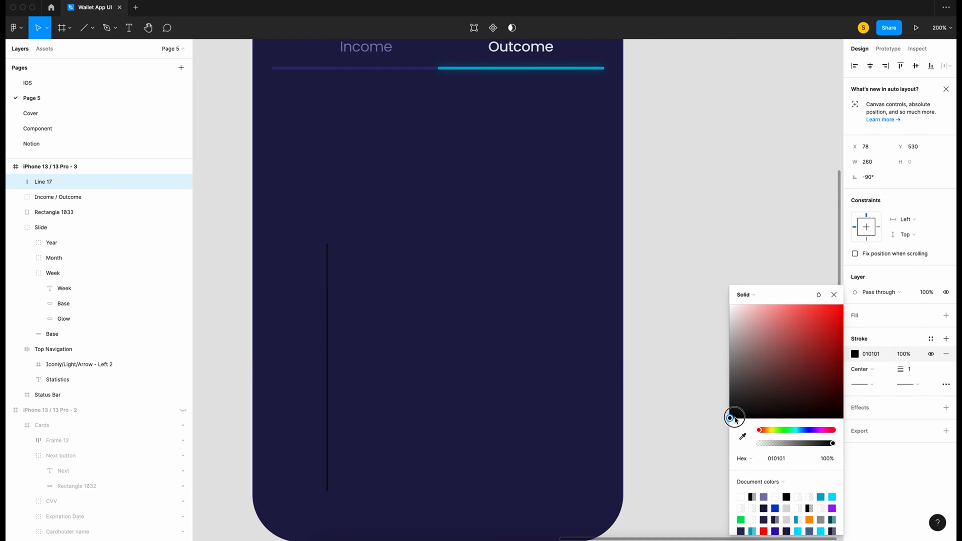
pyautogui.moveTo(731, 417); pyautogui.dragTo(608, 105)
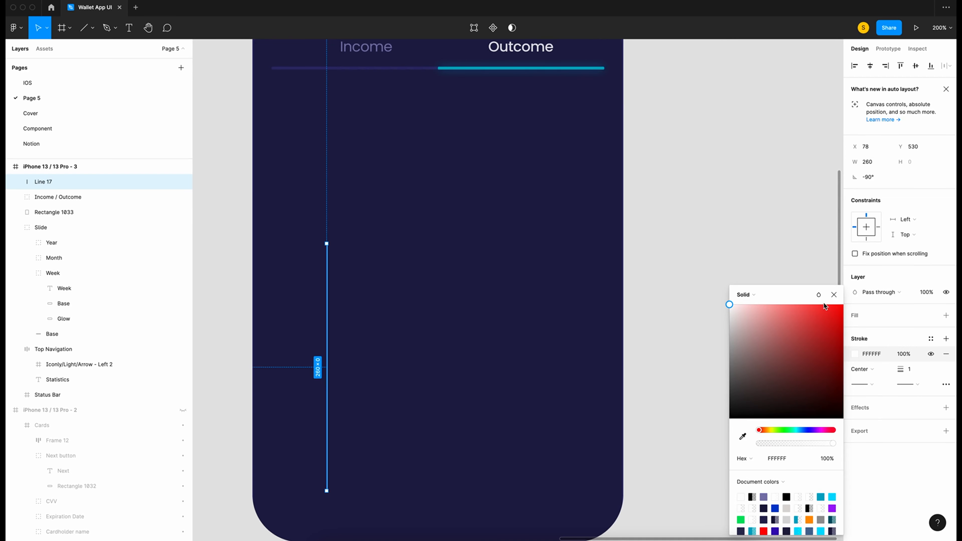
pyautogui.click(819, 295)
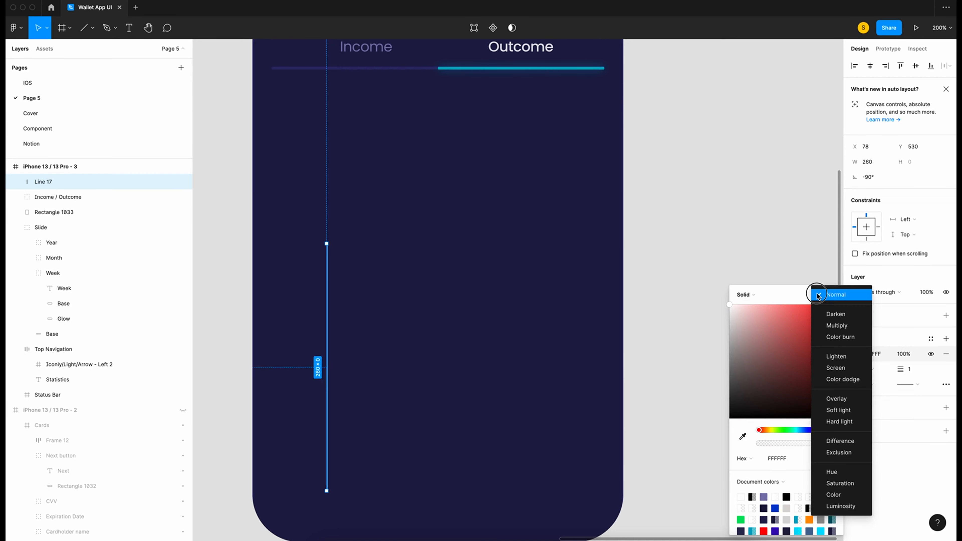
pyautogui.click(852, 400)
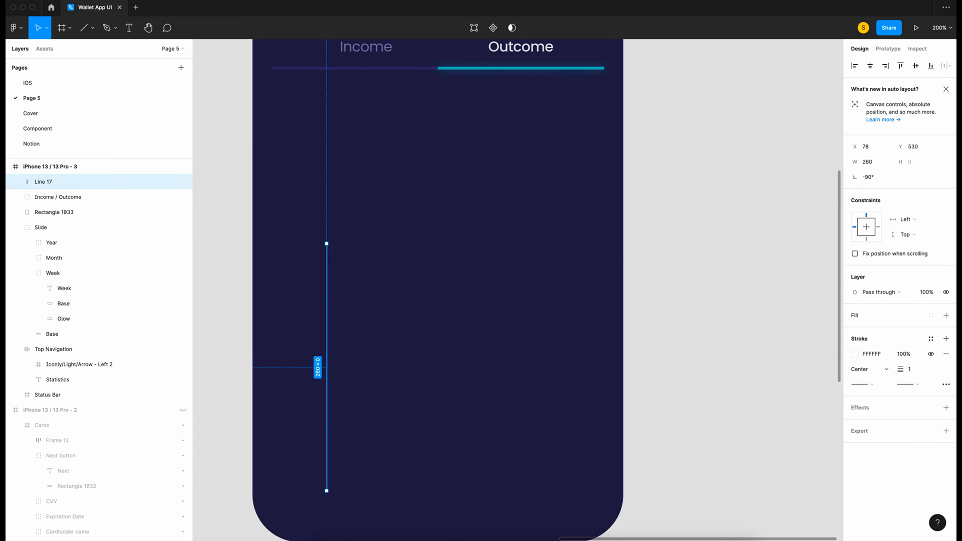
pyautogui.click(916, 356)
pyautogui.write('50')
pyautogui.press('Return')
# Make the vertical line's stroke dashed with a dash length of 4
pyautogui.click(946, 385)
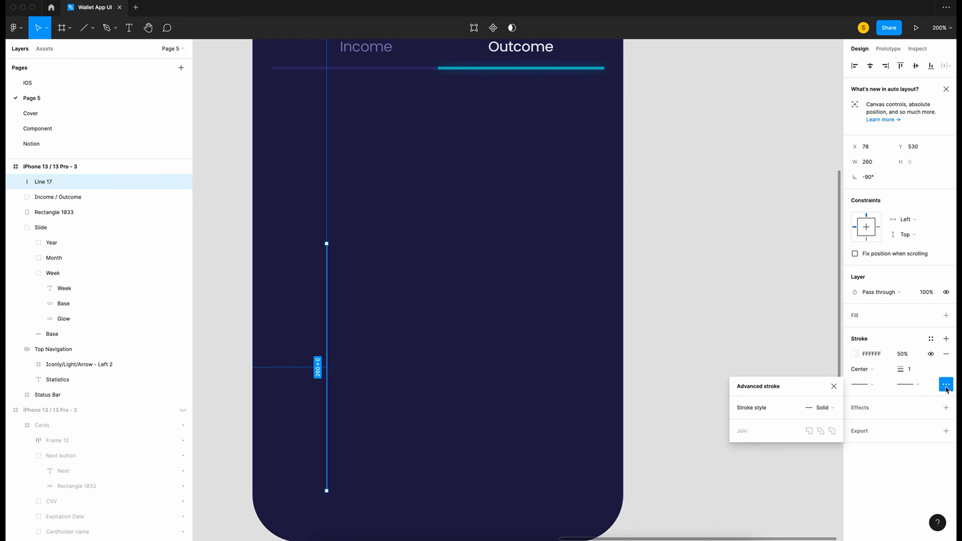
pyautogui.click(833, 409)
pyautogui.click(839, 419)
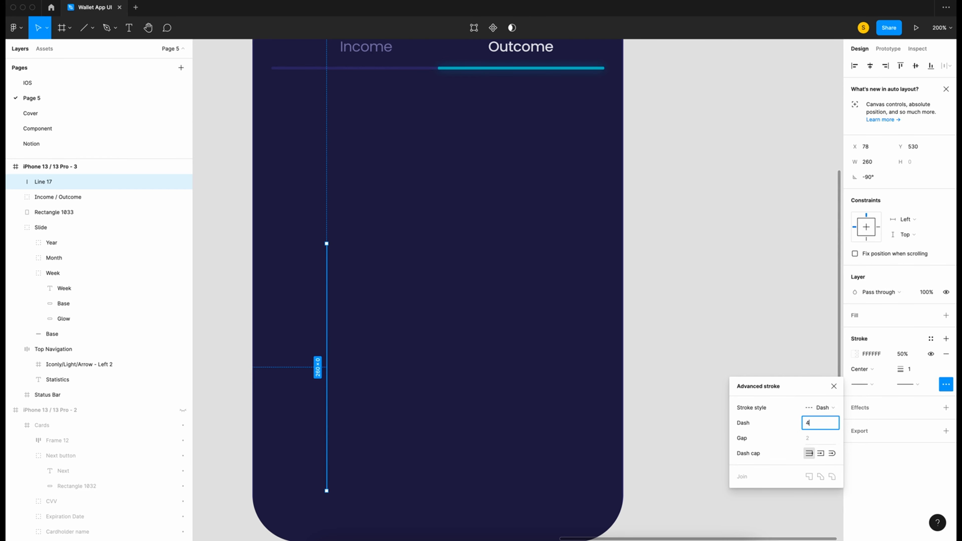
pyautogui.press('Return')
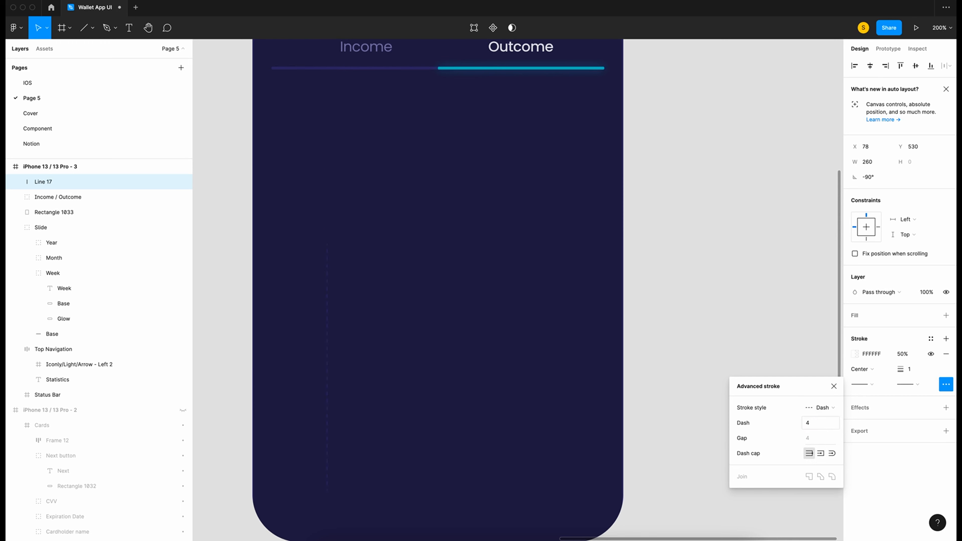
# Paste six copies of the dashed line side by side across the lower panel
pyautogui.hscroll(-1, 444, 339)
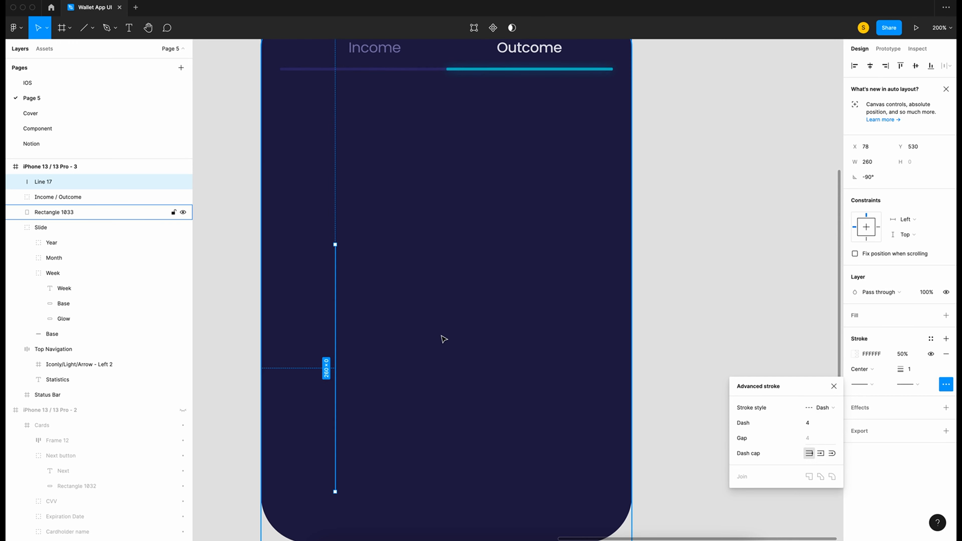
pyautogui.hotkey('ctrl', 'v')
pyautogui.hotkey('ctrl', 'v')
pyautogui.hotkey('ctrl', 'v')
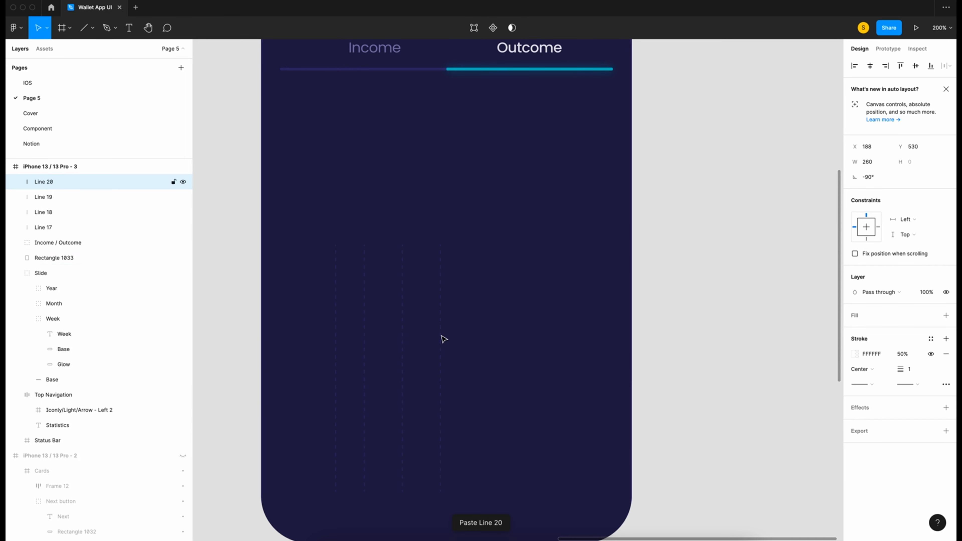
pyautogui.hotkey('ctrl', 'v')
pyautogui.hotkey('ctrl', 'v')
pyautogui.hotkey('ctrl', 'v')
pyautogui.hscroll(1, 441, 336)
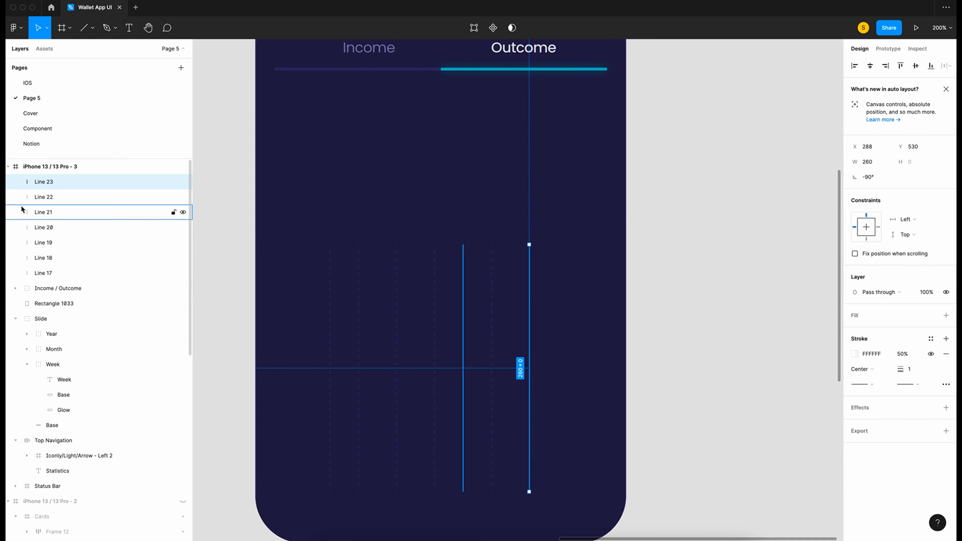
# Select all seven dashed lines and wrap them in an auto layout frame
pyautogui.keyDown('shift'); pyautogui.click(52, 196); pyautogui.keyUp('shift')
pyautogui.keyDown('shift'); pyautogui.click(53, 212); pyautogui.keyUp('shift')
pyautogui.keyDown('shift'); pyautogui.click(54, 228); pyautogui.keyUp('shift')
pyautogui.keyDown('shift'); pyautogui.click(54, 242); pyautogui.keyUp('shift')
pyautogui.keyDown('shift'); pyautogui.click(56, 258); pyautogui.keyUp('shift')
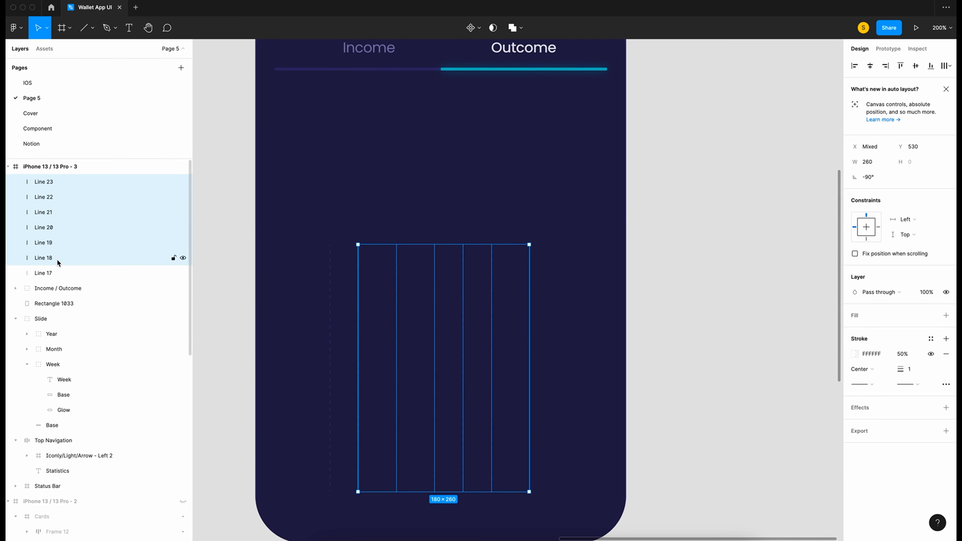
pyautogui.keyDown('shift'); pyautogui.click(57, 272); pyautogui.keyUp('shift')
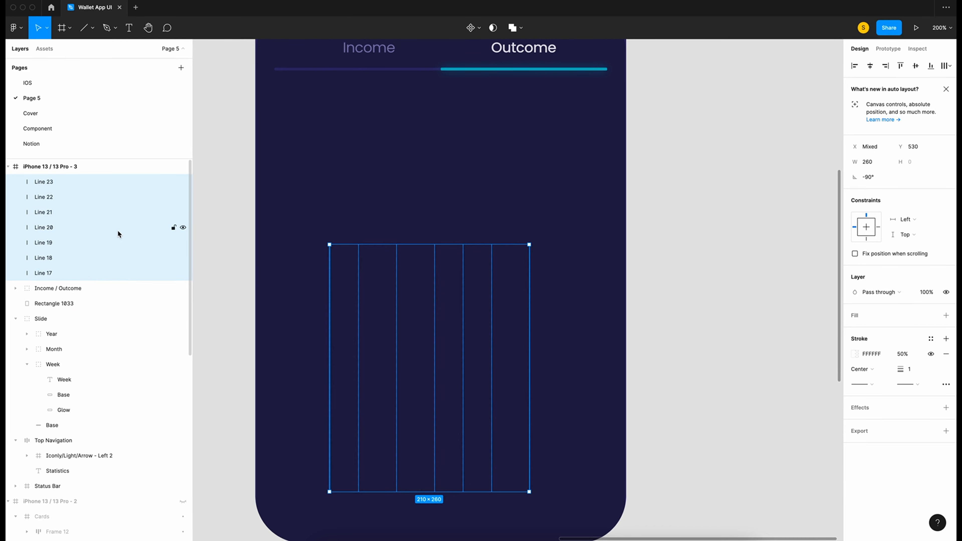
pyautogui.hotkey('shift', 'a')
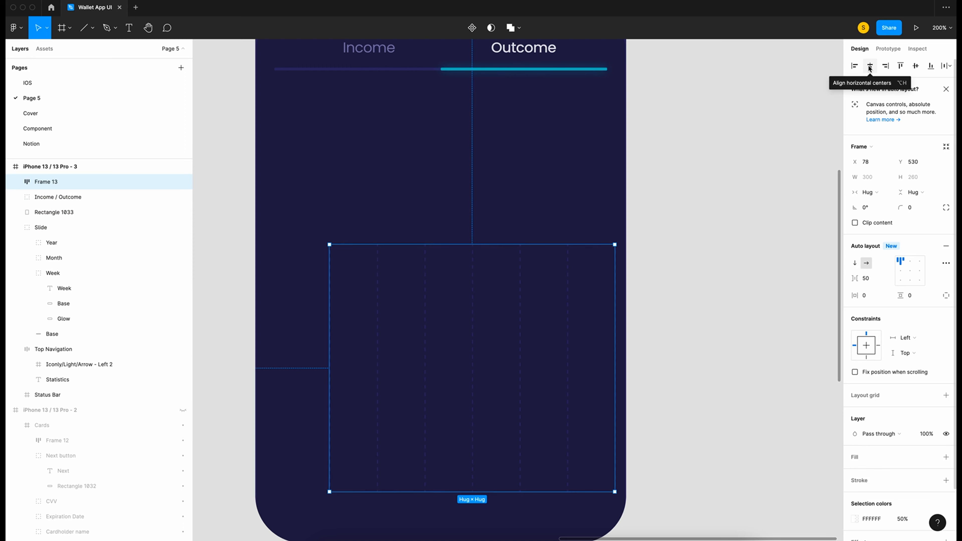
# Set the spacing between the dashed lines to 50 and centre their frame horizontally on the screen
pyautogui.click(870, 68)
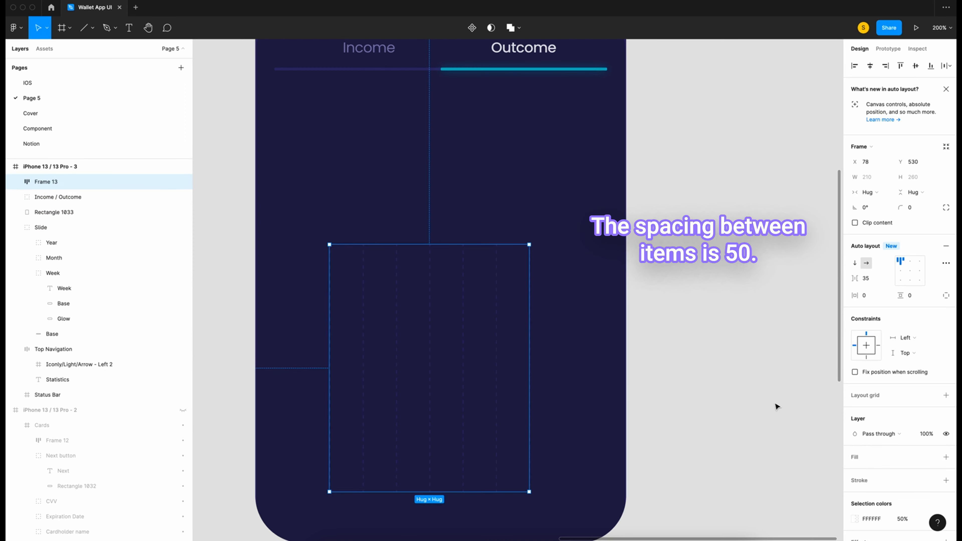
pyautogui.click(867, 278)
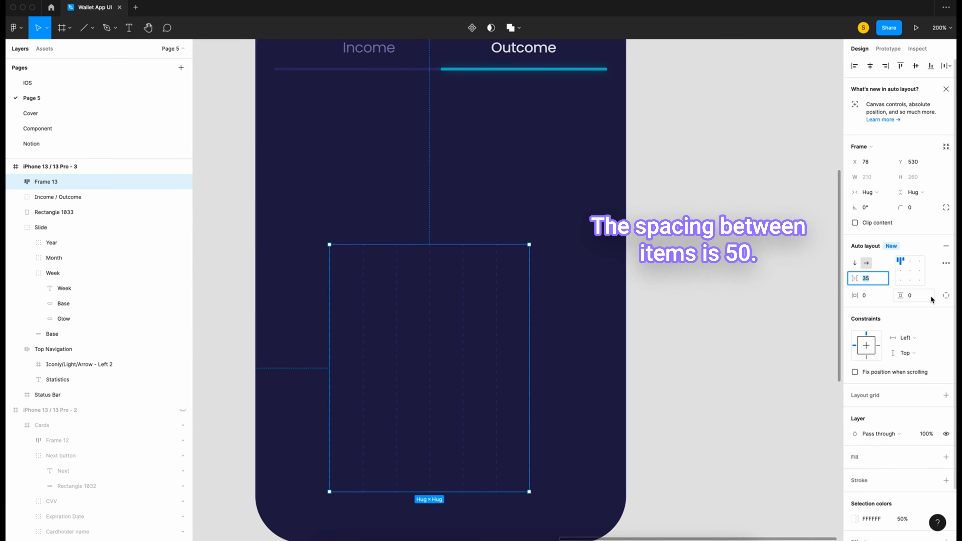
pyautogui.write('50')
pyautogui.press('Return')
pyautogui.click(871, 66)
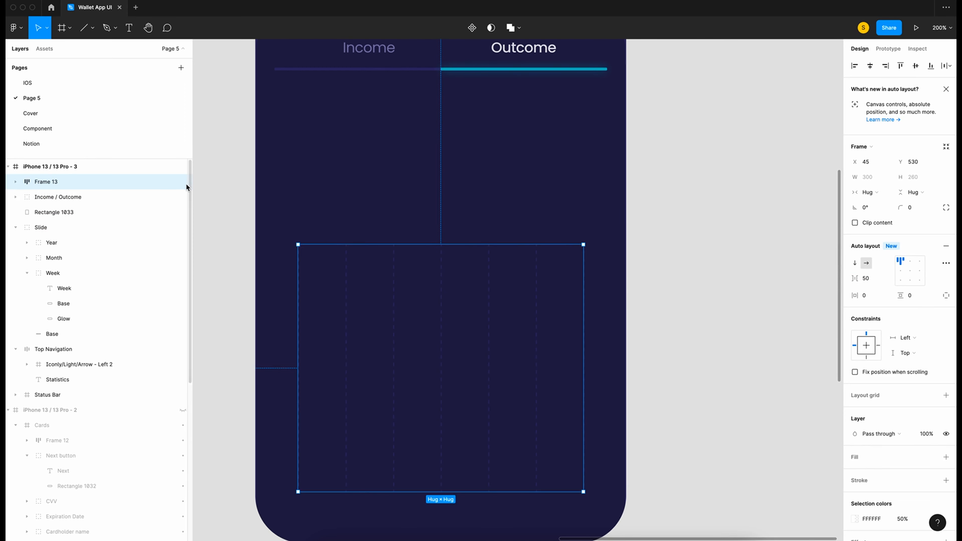
# Flatten the frame of dashed lines into a single vector
pyautogui.rightClick(353, 313)
pyautogui.click(394, 392)
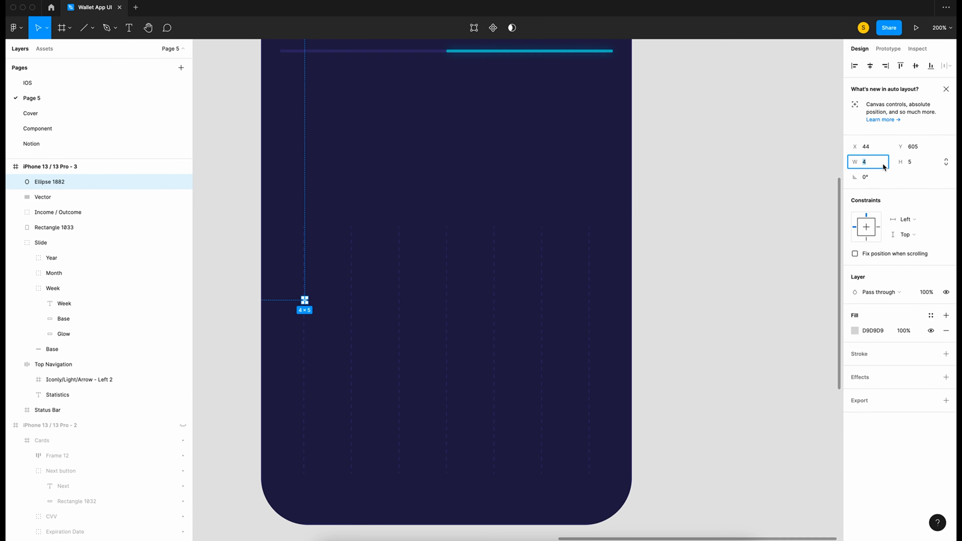
# Set the small ellipse's width and height to 6 and centre it on the first dashed line
pyautogui.write('6')
pyautogui.click(918, 163)
pyautogui.write('6')
pyautogui.click(742, 270)
pyautogui.hscroll(-2, 743, 272)
pyautogui.scroll(1, 743, 272)
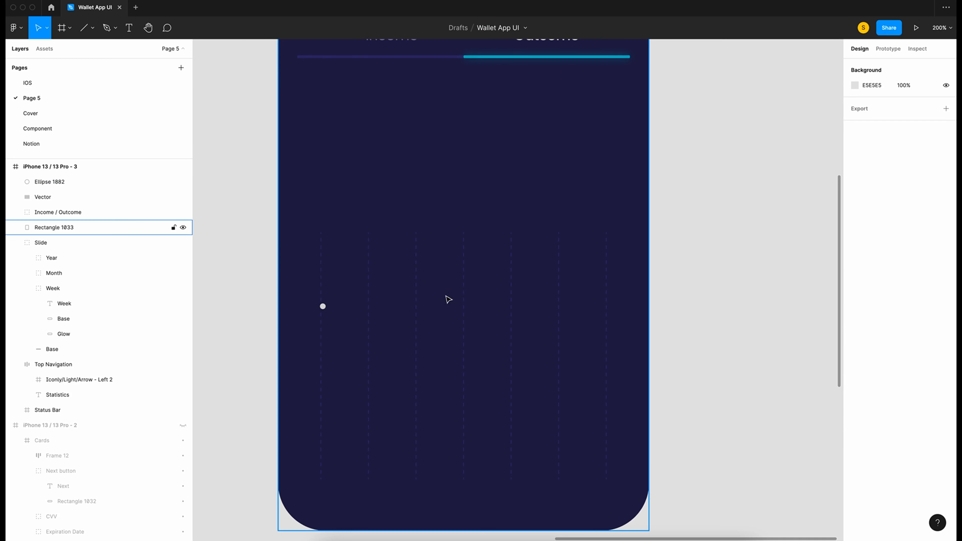
pyautogui.click(322, 307)
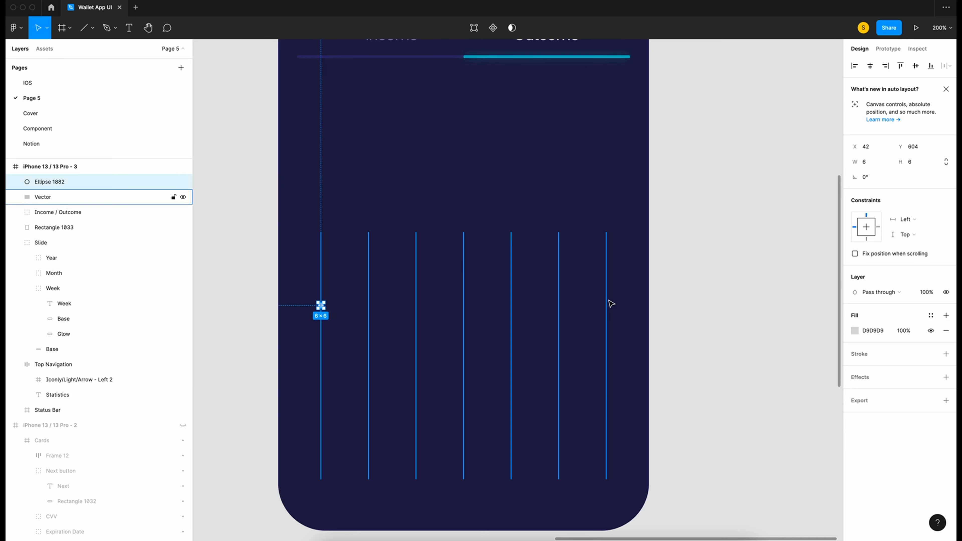
# Paste a copy of the dot and move it onto the second dashed line, 30 higher than the first dot
pyautogui.press('super+v')
pyautogui.hotkey('shift', 'Right')
pyautogui.hotkey('shift', 'Right')
pyautogui.hotkey('shift', 'Right')
pyautogui.hotkey('shift', 'Right')
pyautogui.hotkey('shift', 'Right')
pyautogui.hotkey('shift', 'Up')
pyautogui.hotkey('shift', 'Up')
pyautogui.hotkey('shift', 'Up')
# Move the dot on the first dashed line down to Y 704
pyautogui.scroll(-1, 602, 265)
pyautogui.click(320, 305)
pyautogui.hotkey('shift', 'Down')
pyautogui.hotkey('shift', 'Down')
pyautogui.hotkey('shift', 'Down')
pyautogui.hotkey('shift', 'Down')
pyautogui.hotkey('shift', 'Down')
pyautogui.hotkey('shift', 'Down')
pyautogui.hotkey('shift', 'Down')
pyautogui.hotkey('shift', 'Down')
pyautogui.hotkey('shift', 'Down')
pyautogui.hotkey('shift', 'Down')
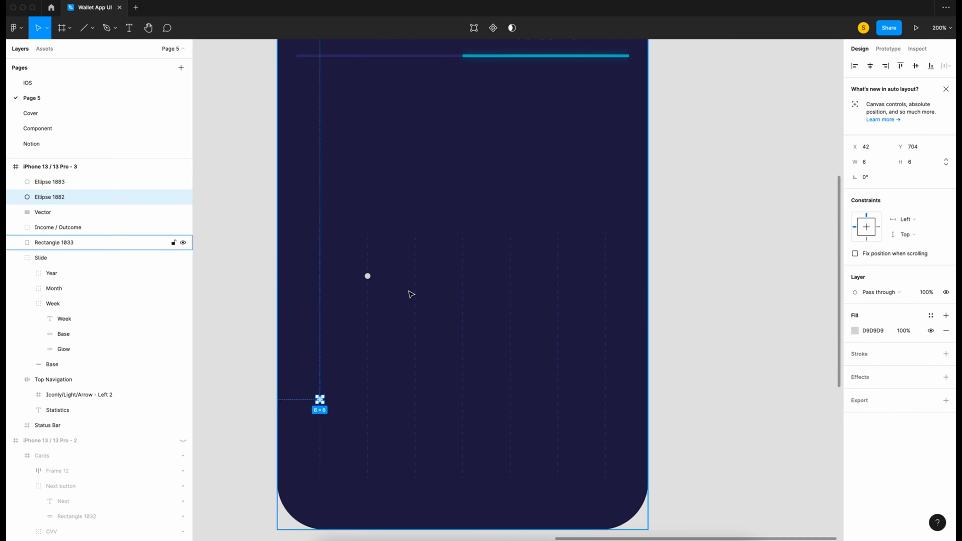
# Move the dot on the second dashed line down by 60
pyautogui.click(368, 277)
pyautogui.hotkey('shift', 'Down')
pyautogui.hotkey('shift', 'Down')
pyautogui.hotkey('shift', 'Down')
pyautogui.hotkey('shift', 'Down')
pyautogui.hotkey('shift', 'Down')
pyautogui.hotkey('shift', 'Down')
# Paste another dot onto the third dashed line, 50 higher than the second dot
pyautogui.press('super+v')
pyautogui.hotkey('shift', 'Right')
pyautogui.hotkey('shift', 'Right')
pyautogui.hotkey('shift', 'Right')
pyautogui.hotkey('shift', 'Right')
pyautogui.hotkey('shift', 'Right')
pyautogui.hotkey('shift', 'Up')
pyautogui.hotkey('shift', 'Up')
pyautogui.hotkey('shift', 'Up')
pyautogui.hotkey('shift', 'Up')
pyautogui.hotkey('shift', 'Up')
# Paste another dot onto the fourth dashed line, 40 lower than the third dot
pyautogui.press('super+v')
pyautogui.hotkey('shift', 'Right')
pyautogui.hotkey('shift', 'Right')
pyautogui.hotkey('shift', 'Right')
pyautogui.hotkey('shift', 'Right')
pyautogui.hotkey('shift', 'Right')
pyautogui.hotkey('shift', 'Down')
pyautogui.hotkey('shift', 'Down')
pyautogui.hotkey('shift', 'Down')
pyautogui.hotkey('shift', 'Down')
# Paste another dot onto the fifth dashed line, 50 higher than the fourth dot
pyautogui.press('super+v')
pyautogui.hotkey('shift', 'Right')
pyautogui.hotkey('shift', 'Right')
pyautogui.hotkey('shift', 'Right')
pyautogui.hotkey('shift', 'Right')
pyautogui.hotkey('shift', 'Right')
pyautogui.hotkey('shift', 'Up')
pyautogui.hotkey('shift', 'Up')
pyautogui.hotkey('shift', 'Up')
pyautogui.hotkey('shift', 'Up')
pyautogui.hotkey('shift', 'Up')
# Paste another dot onto the sixth dashed line, 50 higher than the fifth dot
pyautogui.press('super+v')
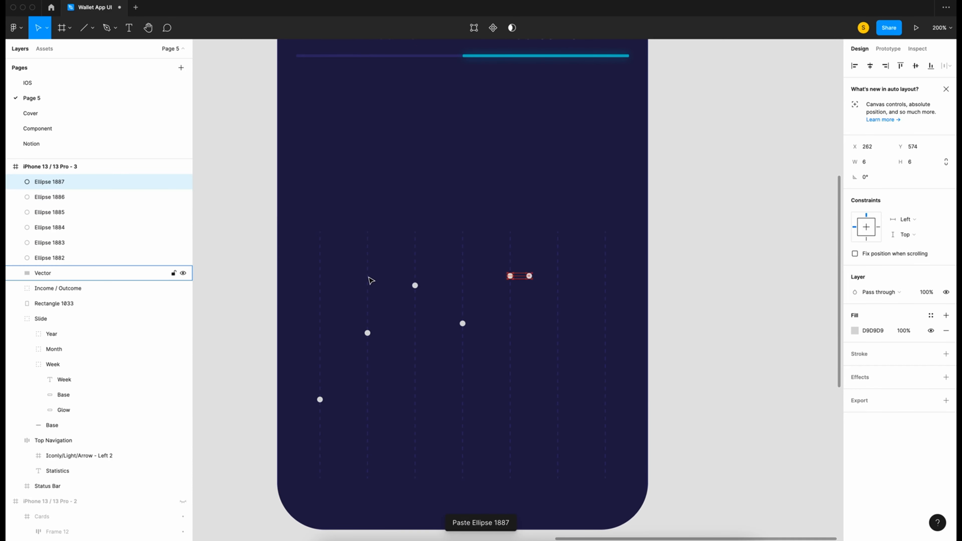
pyautogui.hotkey('shift', 'Right')
pyautogui.hotkey('shift', 'Right')
pyautogui.hotkey('shift', 'Right')
pyautogui.hotkey('shift', 'Right')
pyautogui.hotkey('shift', 'Right')
pyautogui.hotkey('shift', 'Up')
pyautogui.hotkey('shift', 'Up')
pyautogui.hotkey('shift', 'Up')
pyautogui.hotkey('shift', 'Up')
pyautogui.hotkey('shift', 'Up')
# Paste another dot onto the seventh dashed line, about 40 lower than the sixth dot
pyautogui.press('super+v')
pyautogui.hotkey('shift', 'Right')
pyautogui.hotkey('shift', 'Right')
pyautogui.hotkey('shift', 'Right')
pyautogui.hotkey('shift', 'Right')
pyautogui.hotkey('shift', 'Right')
pyautogui.hotkey('shift', 'Down')
pyautogui.hotkey('shift', 'Down')
pyautogui.hotkey('shift', 'Down')
pyautogui.press('Escape')
# Draw a pen path starting just outside the phone frame's left edge and running through all seven chart dots in order
pyautogui.scroll(-1, 371, 280)
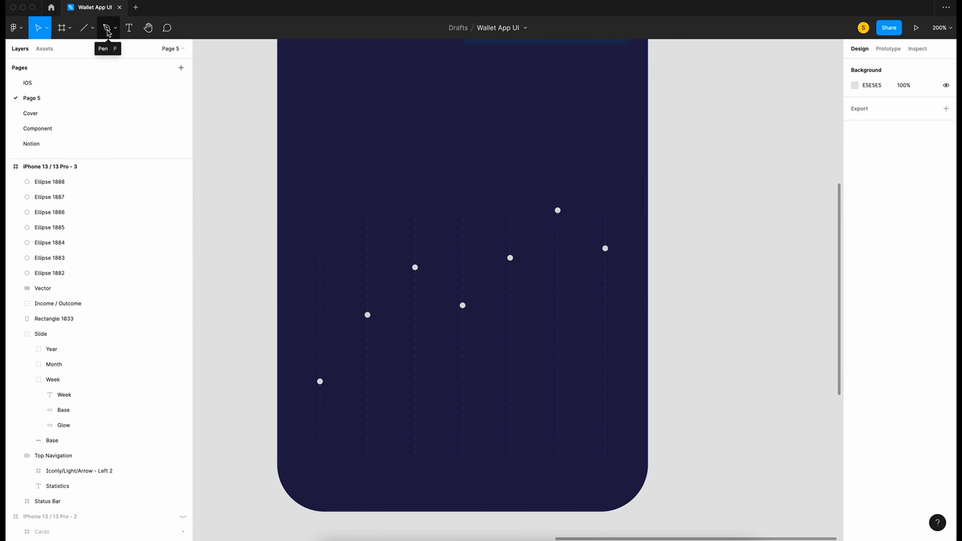
pyautogui.click(107, 28)
pyautogui.hscroll(-1, 276, 395)
pyautogui.scroll(1, 261, 341)
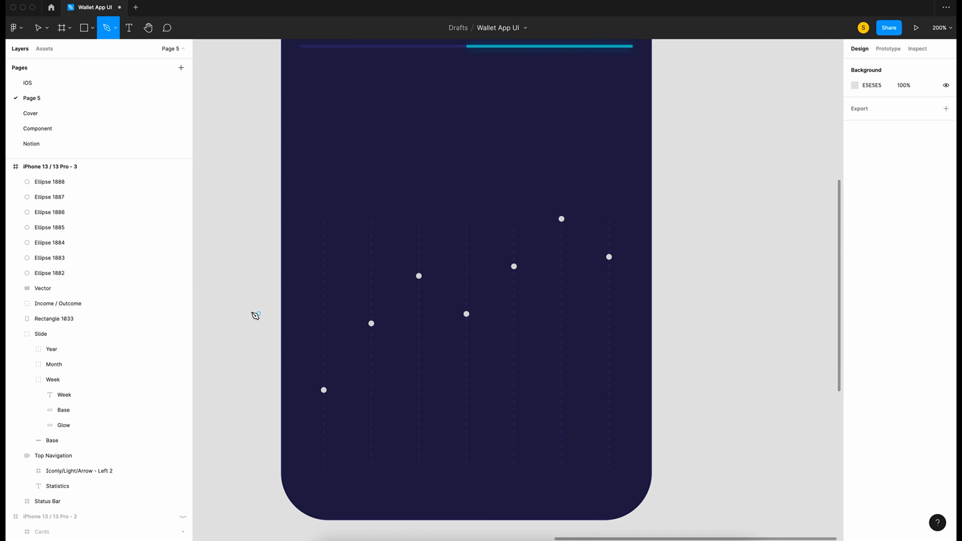
pyautogui.click(261, 415)
pyautogui.click(323, 389)
pyautogui.click(372, 323)
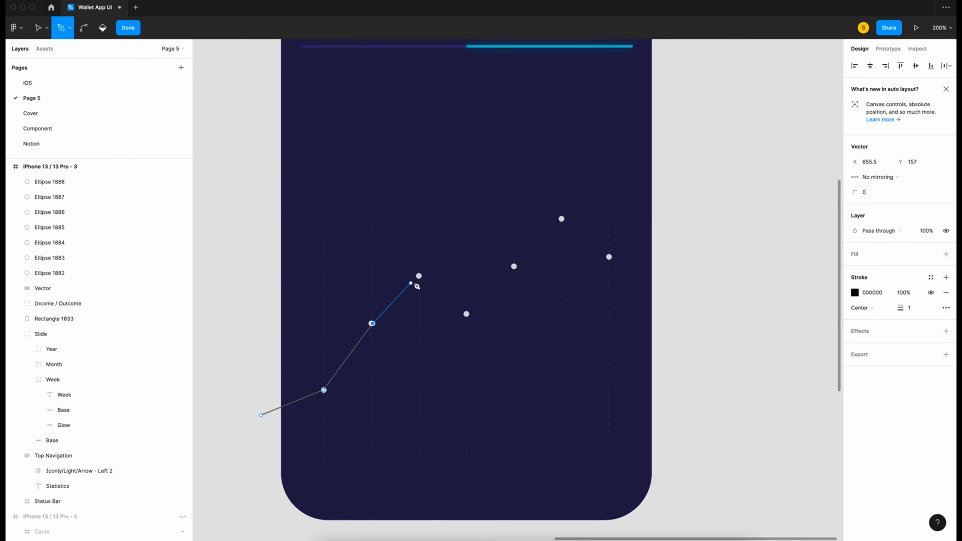
pyautogui.click(419, 276)
pyautogui.click(466, 314)
pyautogui.click(514, 267)
pyautogui.click(561, 219)
pyautogui.click(608, 257)
# Extend the path past the frame's right edge and around below the frame, closing it at its starting point
pyautogui.click(658, 282)
pyautogui.click(712, 524)
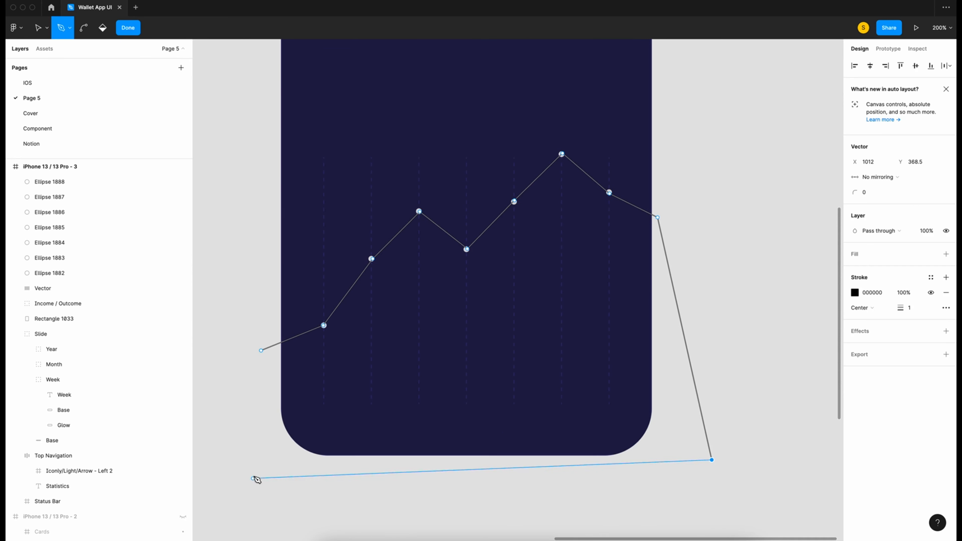
pyautogui.click(253, 473)
pyautogui.click(262, 350)
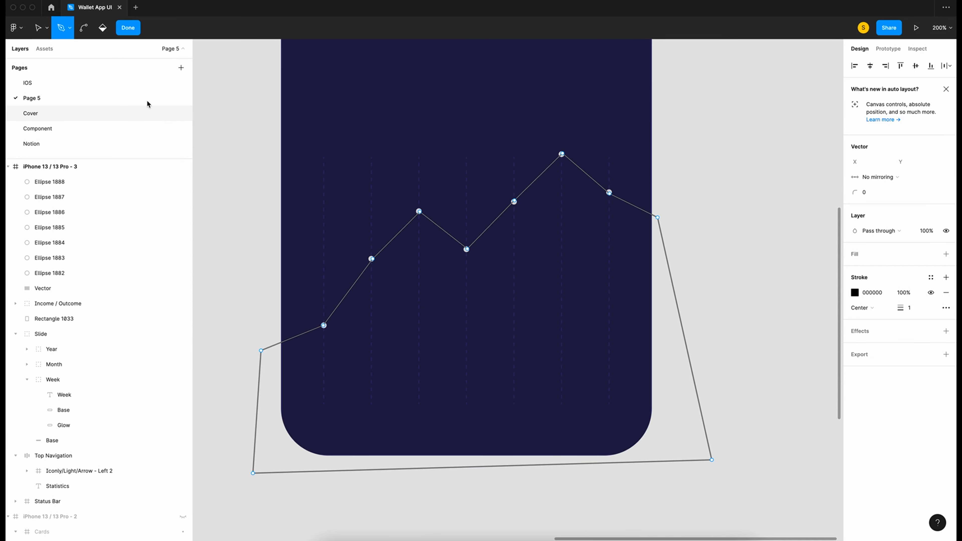
# Smooth the path with the Bend tool at each of the seven dot points
pyautogui.click(84, 30)
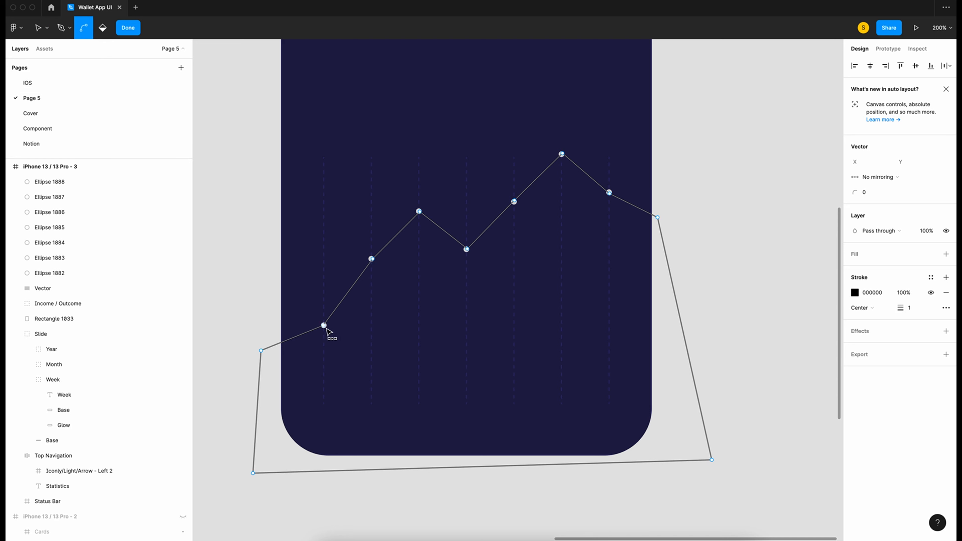
pyautogui.click(325, 327)
pyautogui.click(372, 259)
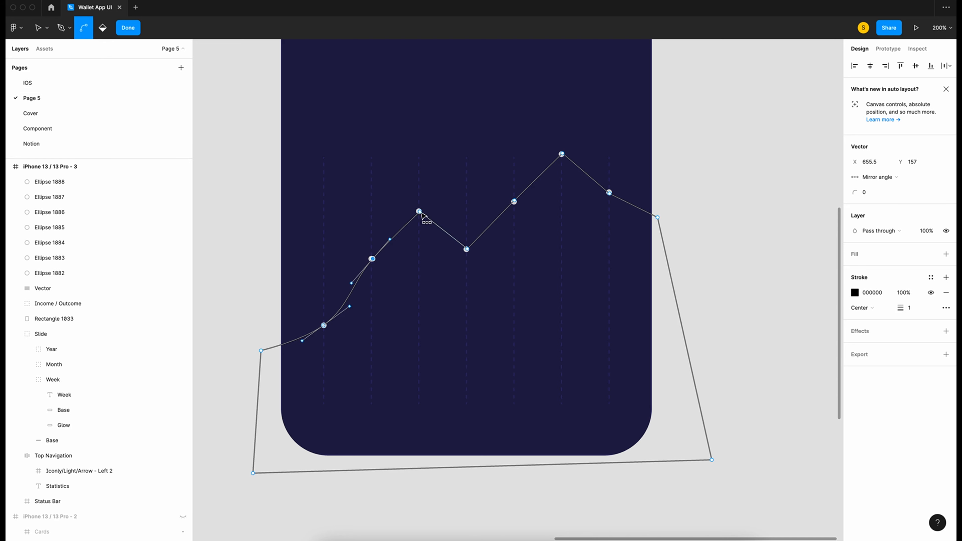
pyautogui.click(419, 211)
pyautogui.click(466, 249)
pyautogui.click(515, 201)
pyautogui.click(562, 153)
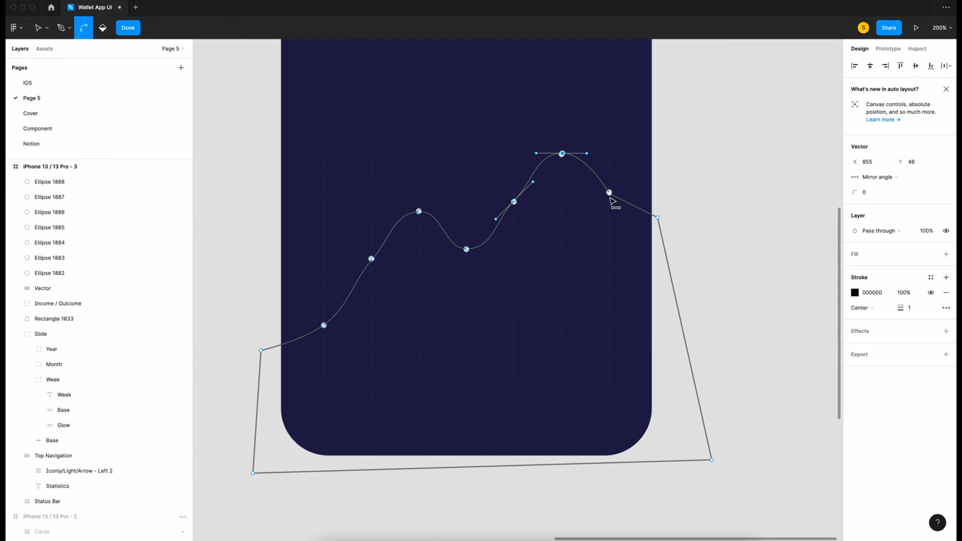
pyautogui.click(609, 192)
pyautogui.scroll(2, 745, 303)
pyautogui.click(325, 350)
pyautogui.moveTo(325, 350); pyautogui.dragTo(350, 331)
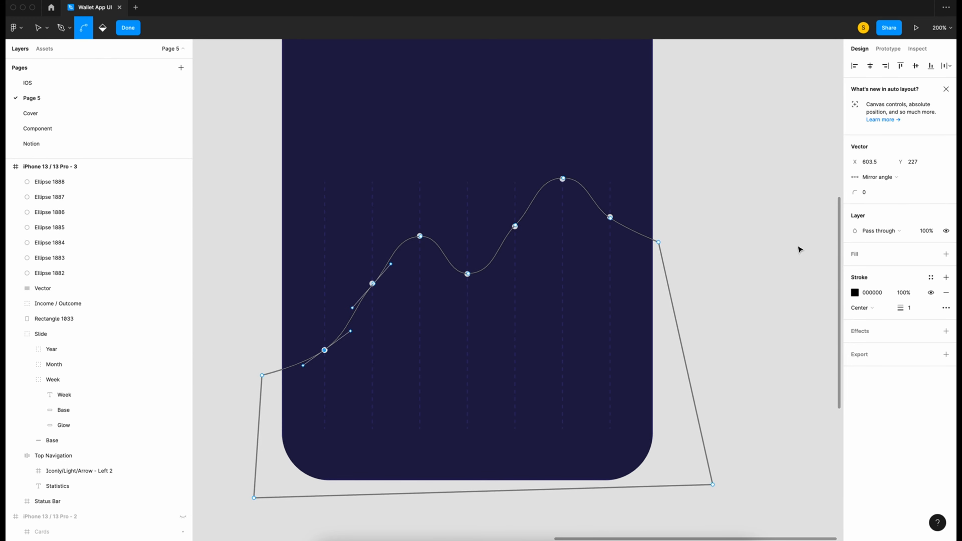
# Sample the palette's 0DA6C2 swatch as the path's stroke colour
pyautogui.click(855, 293)
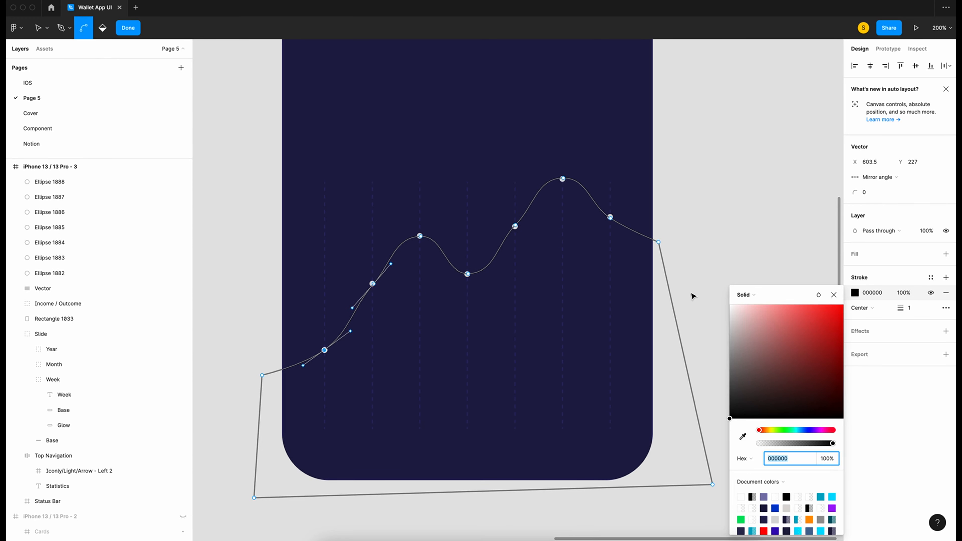
pyautogui.scroll(-10, 693, 296)
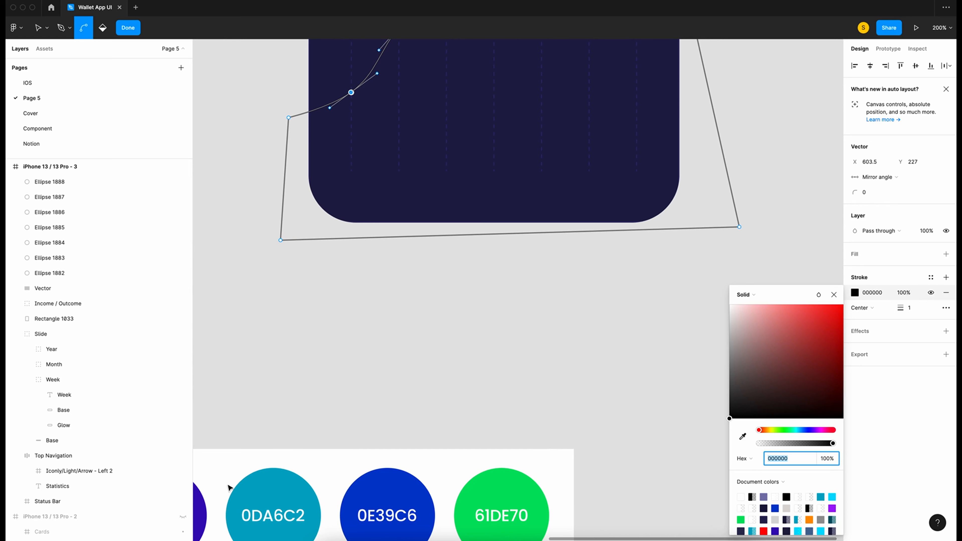
pyautogui.press('i')
pyautogui.click(282, 487)
pyautogui.scroll(7, 424, 344)
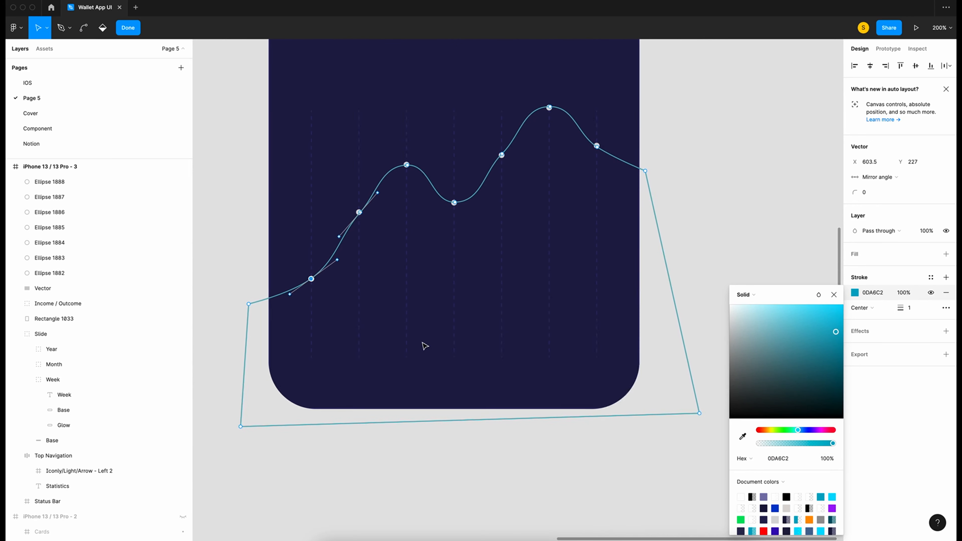
pyautogui.hscroll(1, 425, 346)
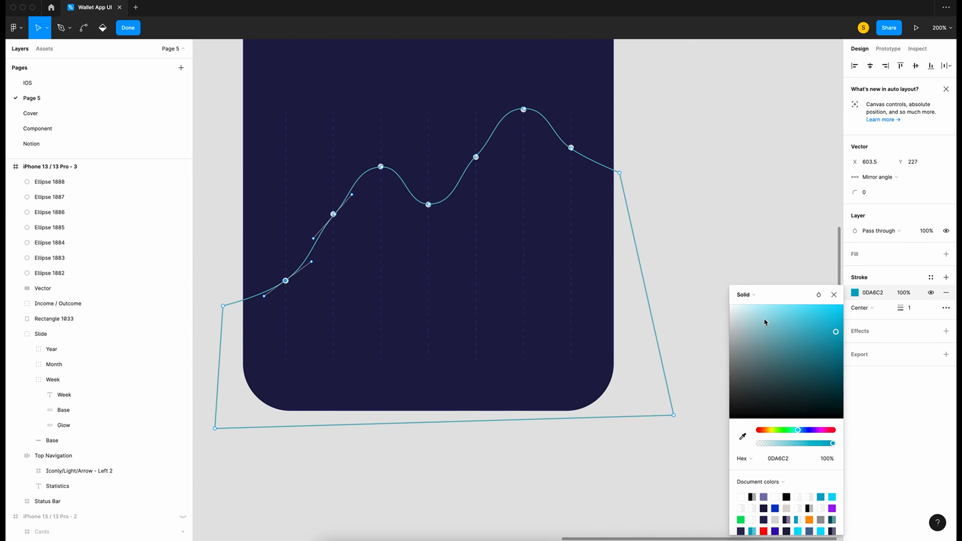
# Set the path's stroke width to 2 and move its layer into the iPhone 13 / 13 Pro - 3 frame
pyautogui.click(913, 310)
pyautogui.write('2')
pyautogui.press('Return')
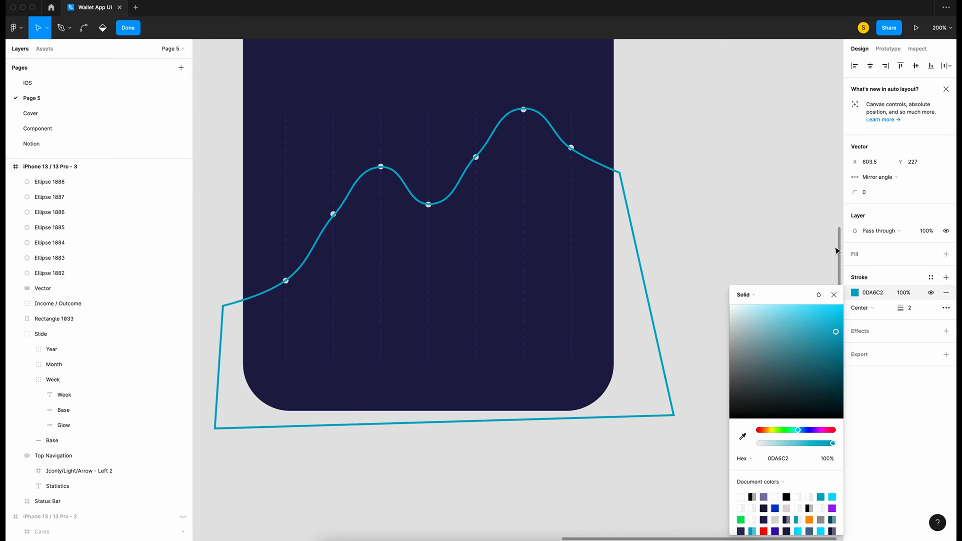
pyautogui.click(834, 294)
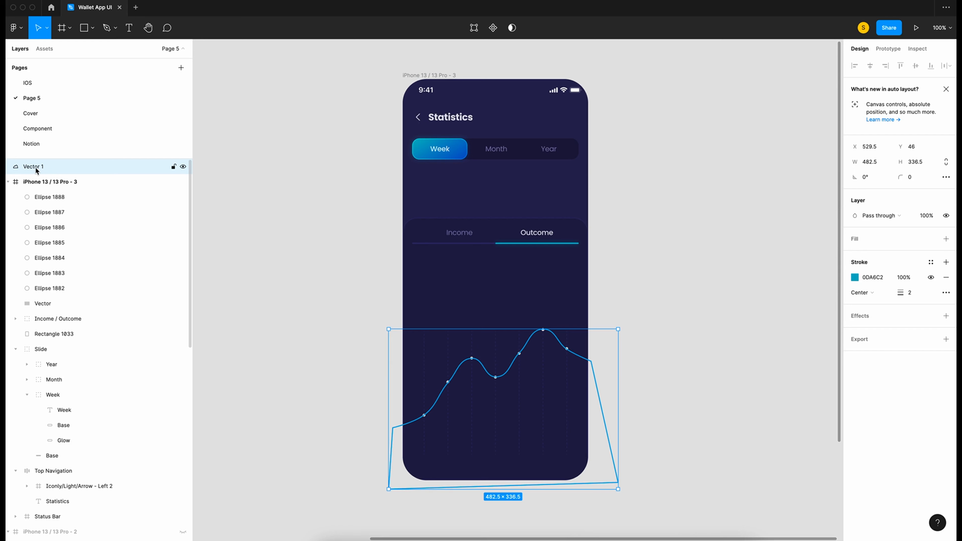
pyautogui.moveTo(37, 167); pyautogui.dragTo(48, 191)
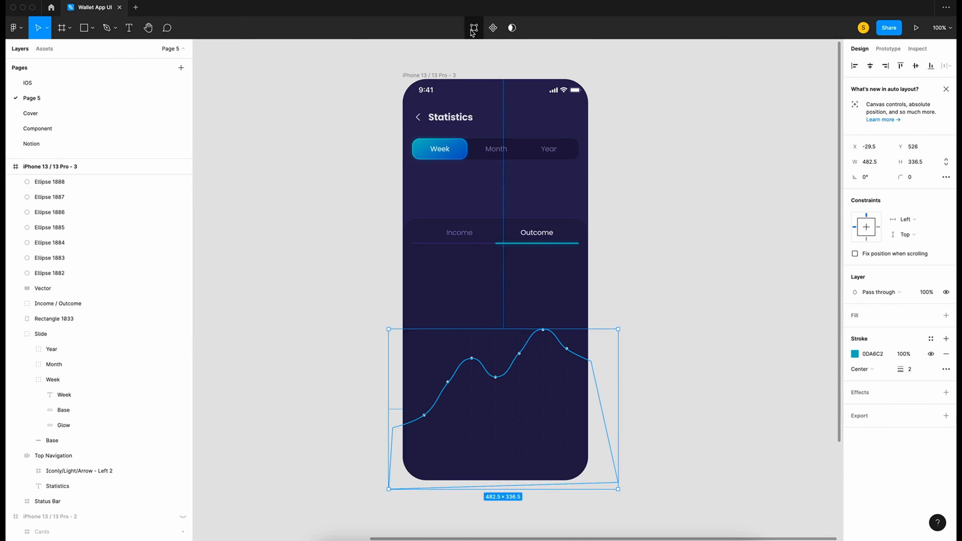
# Adjust the curve handles at the first and second dots so the line passes through them at a flatter angle
pyautogui.click(473, 28)
pyautogui.hotkey('ctrl', '+')
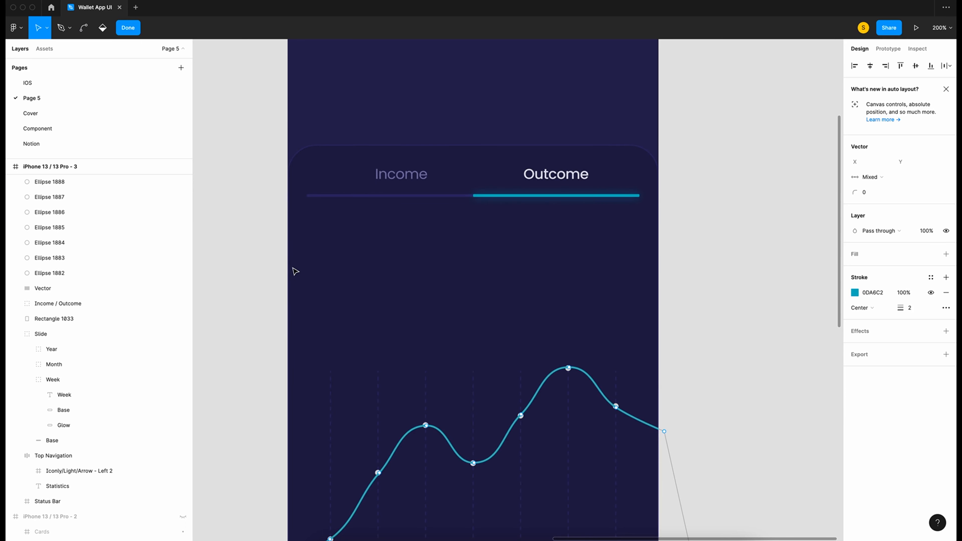
pyautogui.scroll(-2, 295, 272)
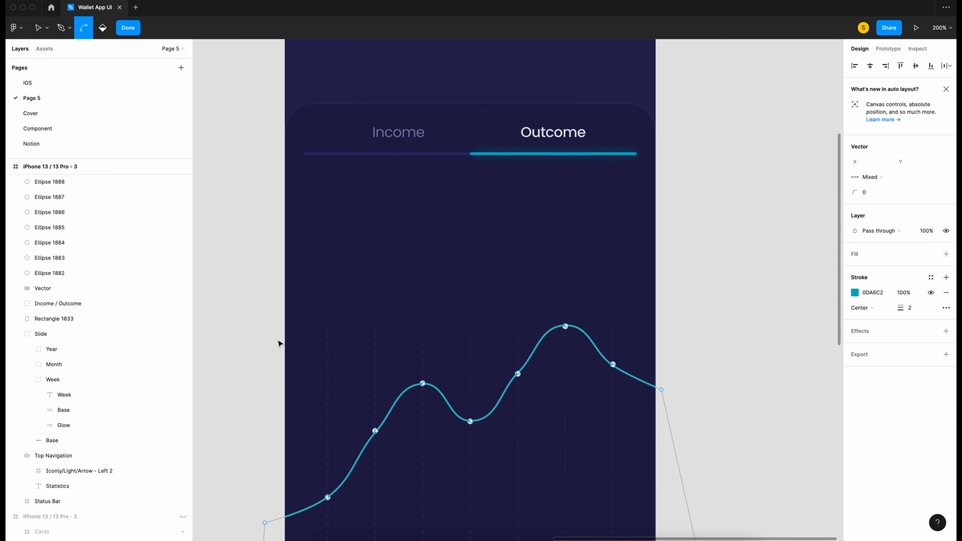
pyautogui.scroll(-4, 279, 352)
pyautogui.click(327, 425)
pyautogui.moveTo(355, 407); pyautogui.dragTo(362, 419)
pyautogui.moveTo(302, 432); pyautogui.dragTo(301, 427)
pyautogui.click(375, 359)
pyautogui.moveTo(395, 340); pyautogui.dragTo(396, 348)
# Flatten the curve at the fifth and seventh dots by adjusting their handles, and finish editing the path
pyautogui.click(518, 302)
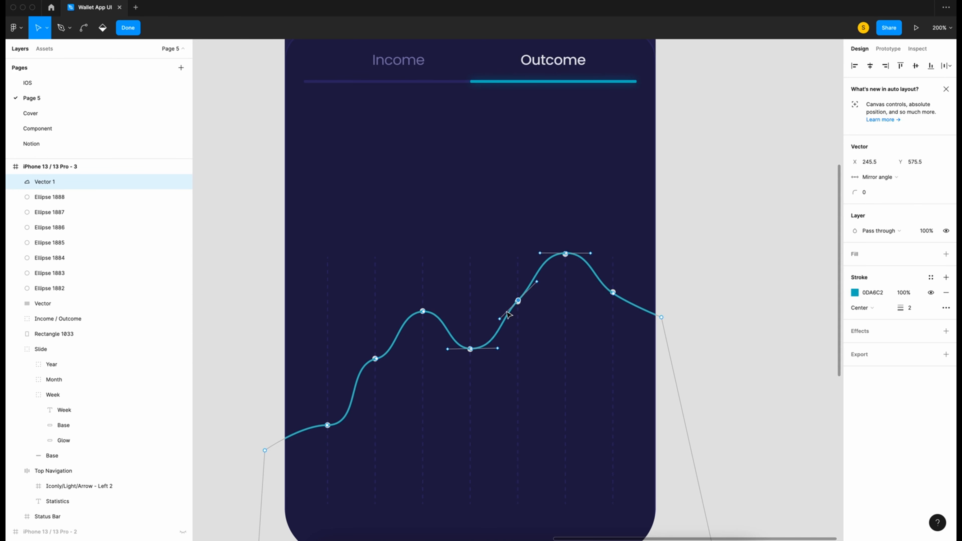
pyautogui.moveTo(500, 320); pyautogui.dragTo(482, 300)
pyautogui.click(613, 292)
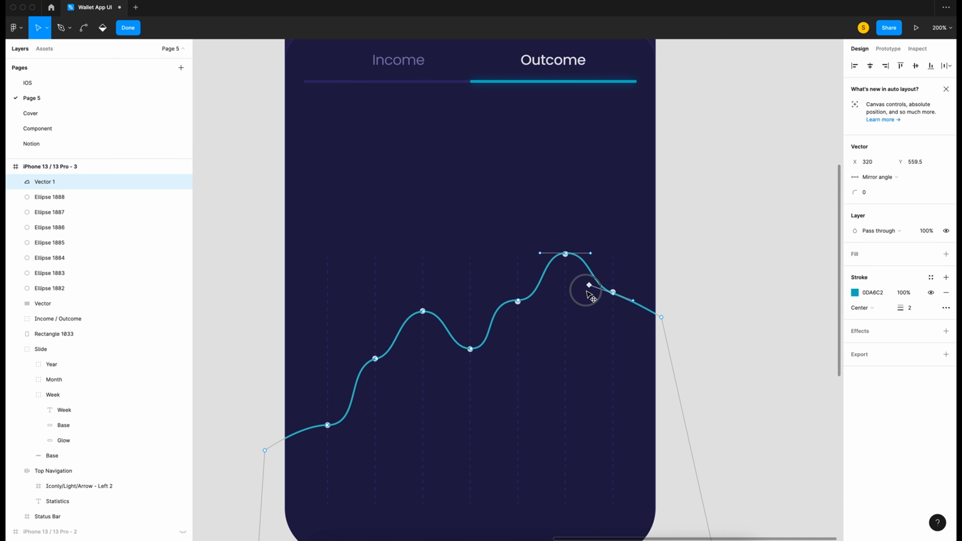
pyautogui.moveTo(626, 310); pyautogui.dragTo(634, 293)
pyautogui.press('Escape')
pyautogui.hotkey('shift', '0')
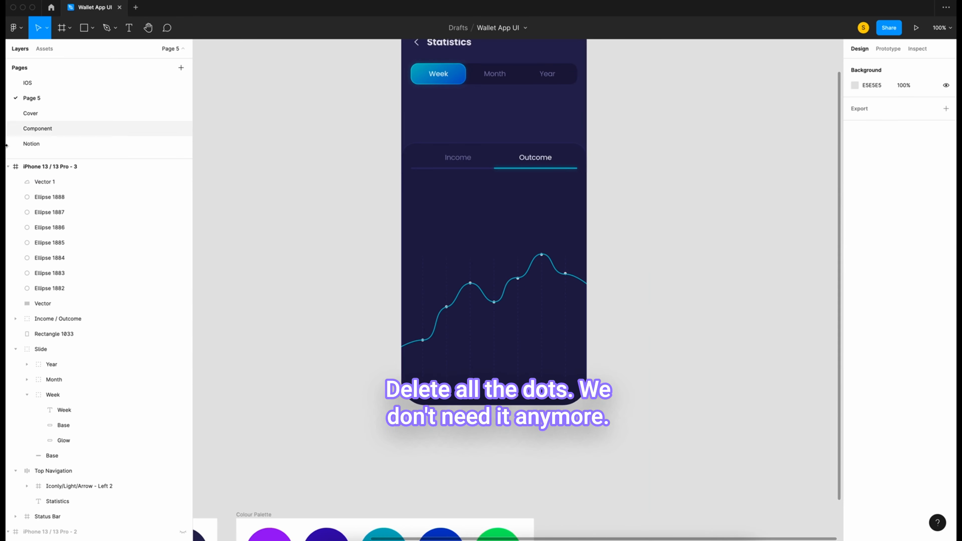
# Delete all seven dot ellipses from the chart
pyautogui.click(49, 197)
pyautogui.keyDown('shift'); pyautogui.click(49, 212); pyautogui.keyUp('shift')
pyautogui.keyDown('shift'); pyautogui.click(61, 258); pyautogui.keyUp('shift')
pyautogui.keyDown('shift'); pyautogui.click(61, 284); pyautogui.keyUp('shift')
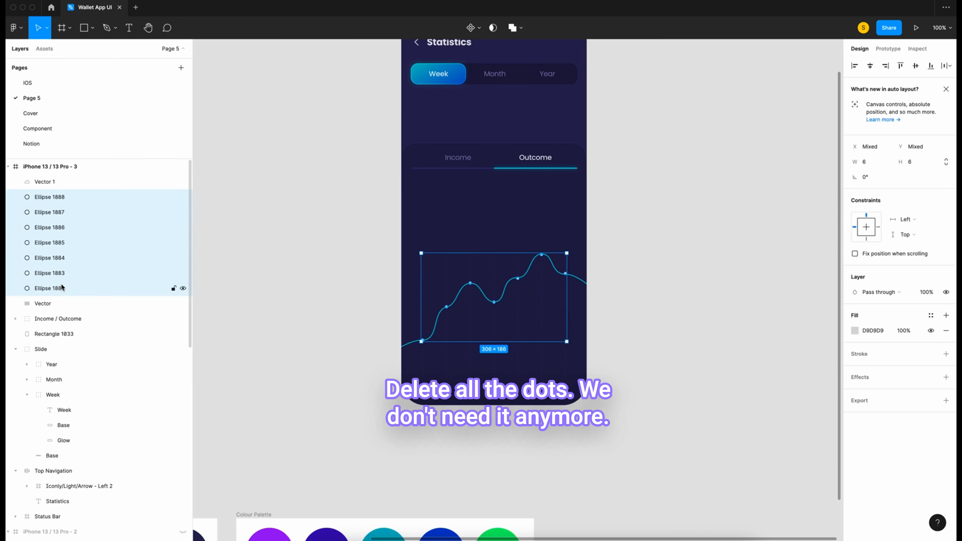
pyautogui.press('Delete')
# Add a fill to the wave shape and make it a linear gradient
pyautogui.click(40, 182)
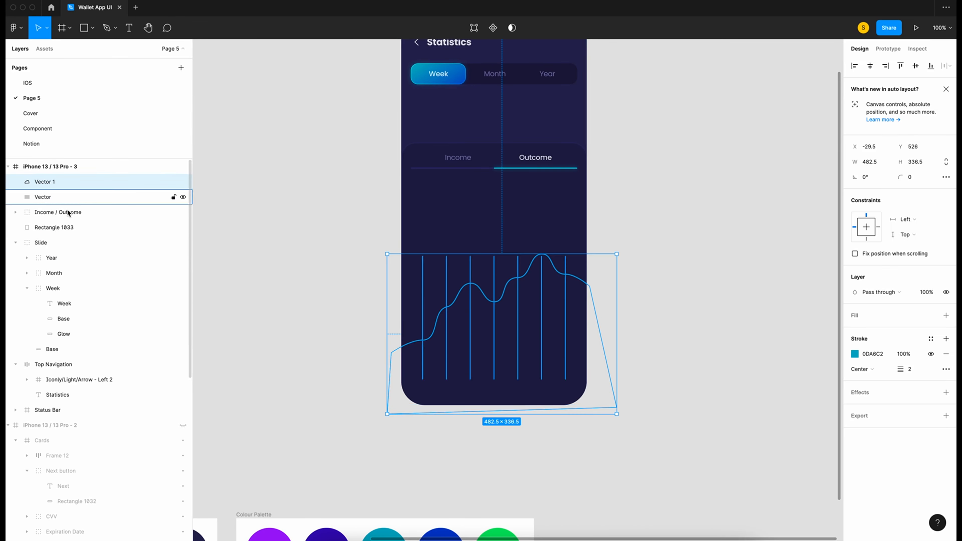
pyautogui.click(946, 315)
pyautogui.click(855, 330)
pyautogui.click(752, 296)
pyautogui.click(757, 306)
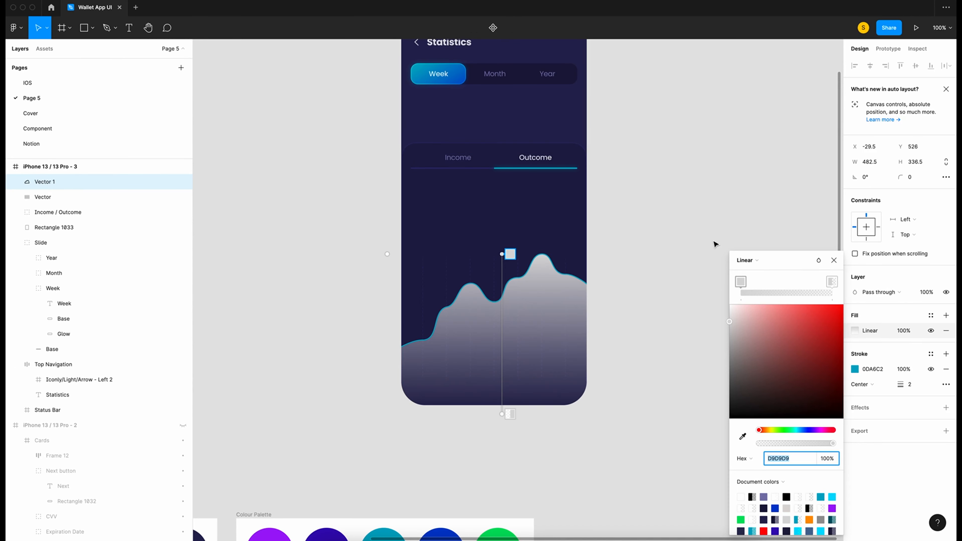
# Colour both stops of the wave's gradient 0DA6C2, sampled from the colour palette
pyautogui.scroll(-4, 575, 370)
pyautogui.click(500, 177)
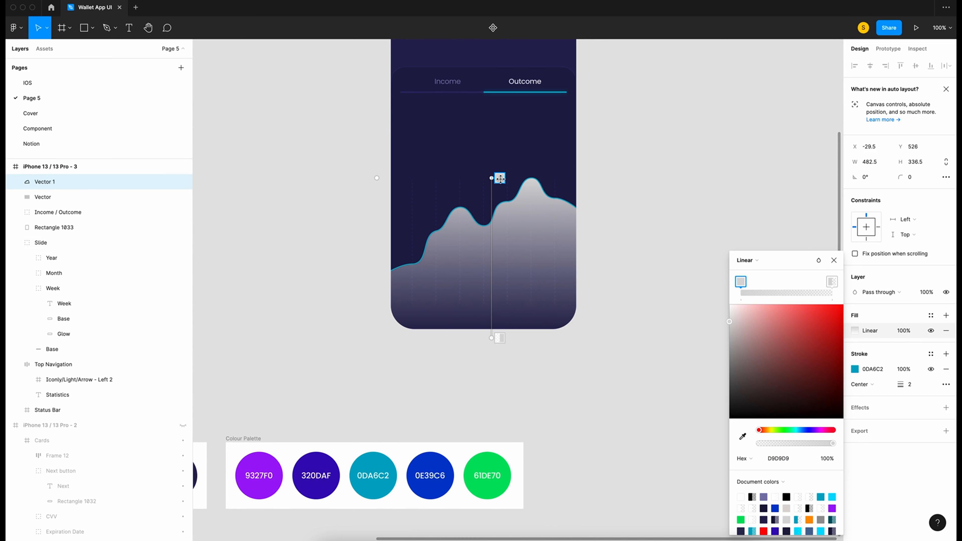
pyautogui.press('i')
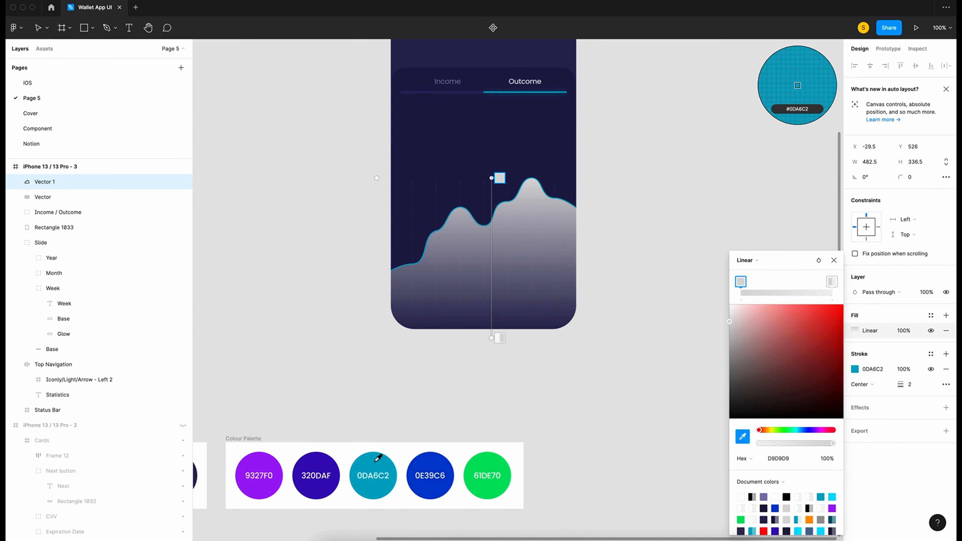
pyautogui.click(377, 459)
pyautogui.click(500, 338)
pyautogui.press('i')
pyautogui.click(373, 460)
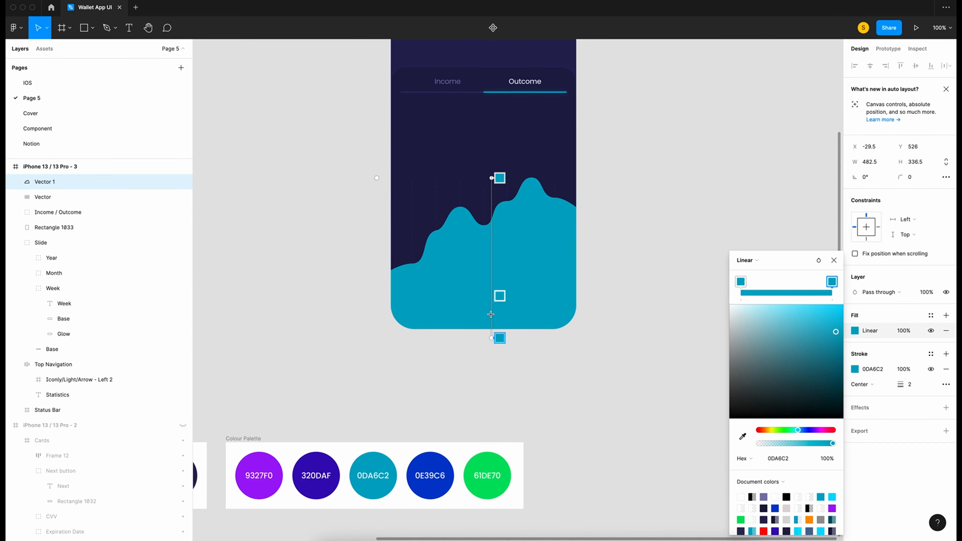
# Set the gradient's lower stop to 0% opacity and move its end point up to the lower part of the wave
pyautogui.click(828, 459)
pyautogui.write('0')
pyautogui.press('Return')
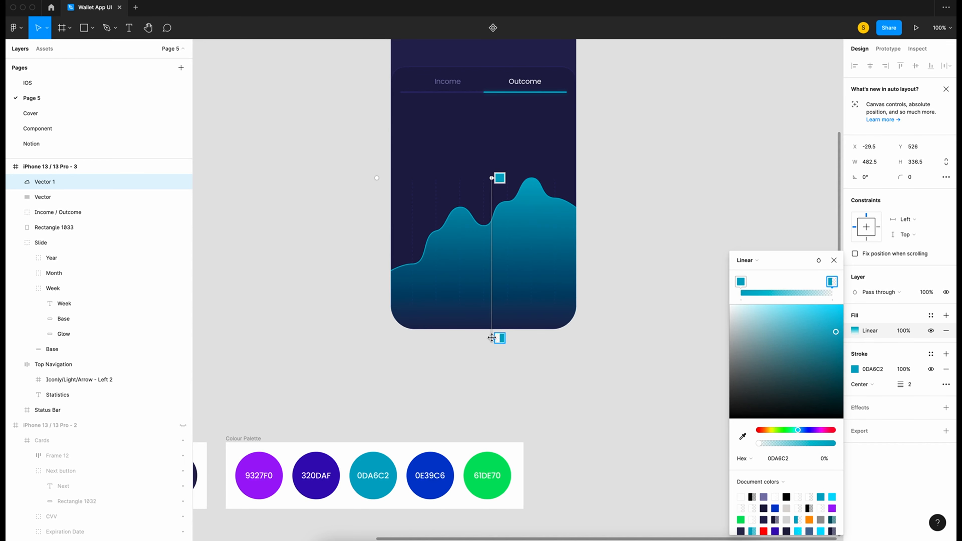
pyautogui.moveTo(492, 338); pyautogui.dragTo(492, 295)
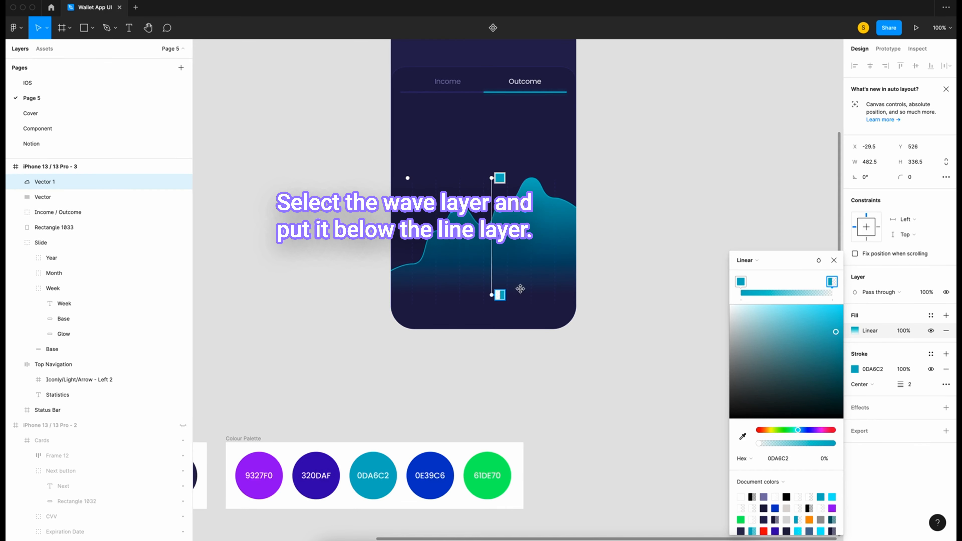
pyautogui.click(834, 260)
pyautogui.click(743, 242)
# Place the wave layer Vector 1 below the dashed line layer Vector
pyautogui.scroll(2, 743, 242)
pyautogui.hscroll(2, 743, 242)
pyautogui.click(50, 185)
pyautogui.moveTo(46, 184); pyautogui.dragTo(53, 200)
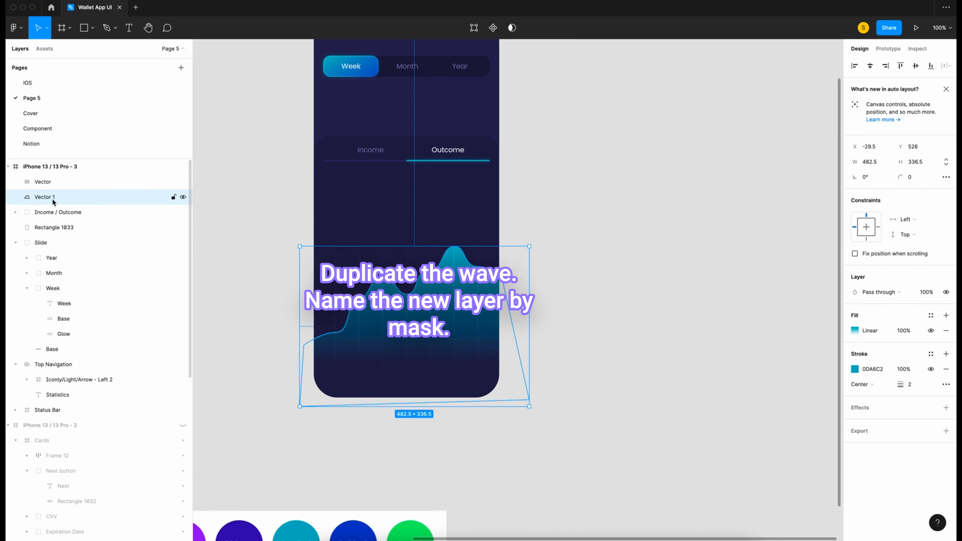
# Duplicate the wave layer and rename the copy Mask
pyautogui.hotkey('ctrl', 'd')
pyautogui.doubleClick(48, 197)
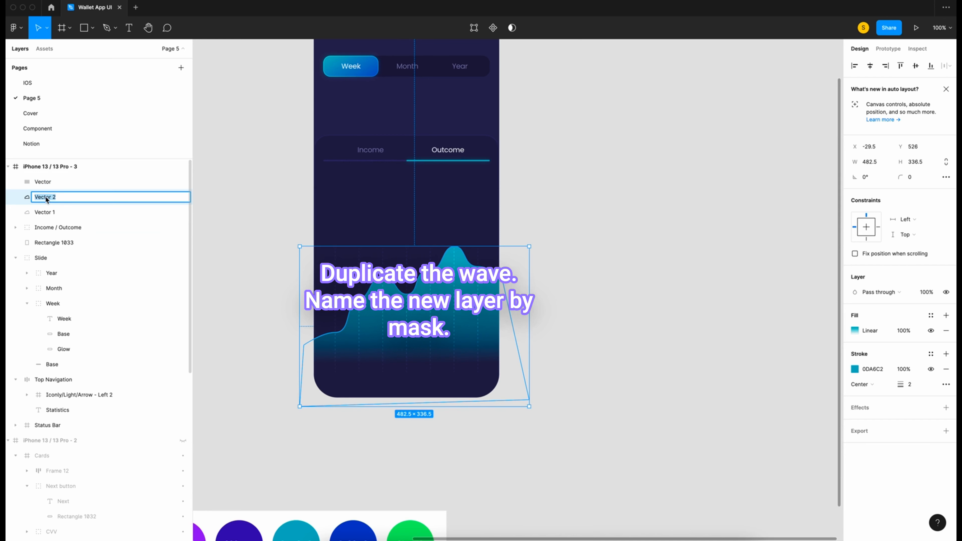
pyautogui.write('Mask')
pyautogui.press('Return')
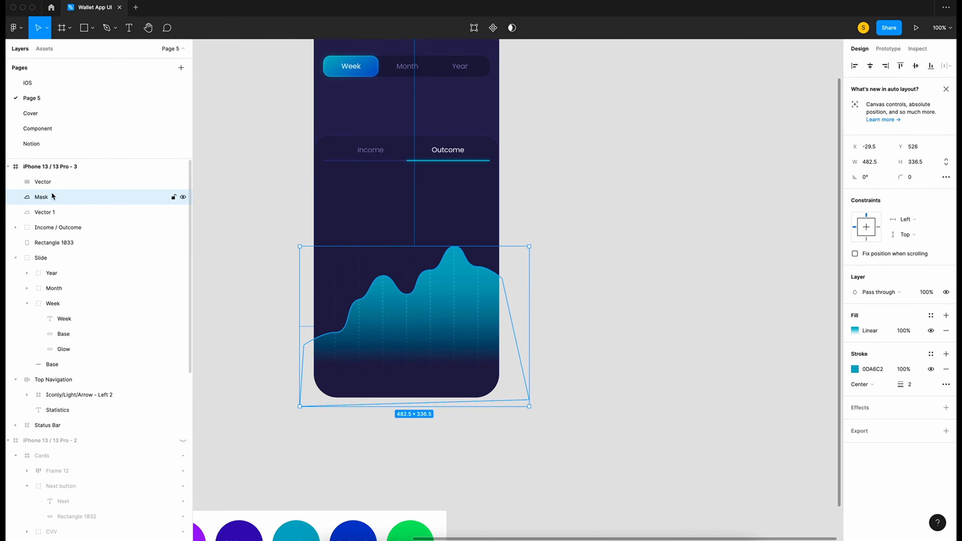
# Use the Mask layer as a mask for the dashed line layer above it
pyautogui.rightClick(50, 198)
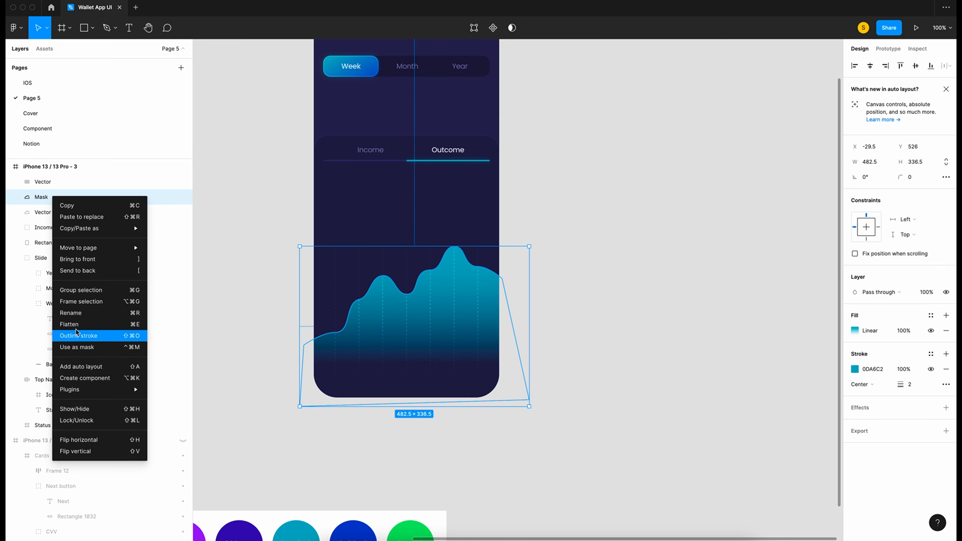
pyautogui.click(91, 348)
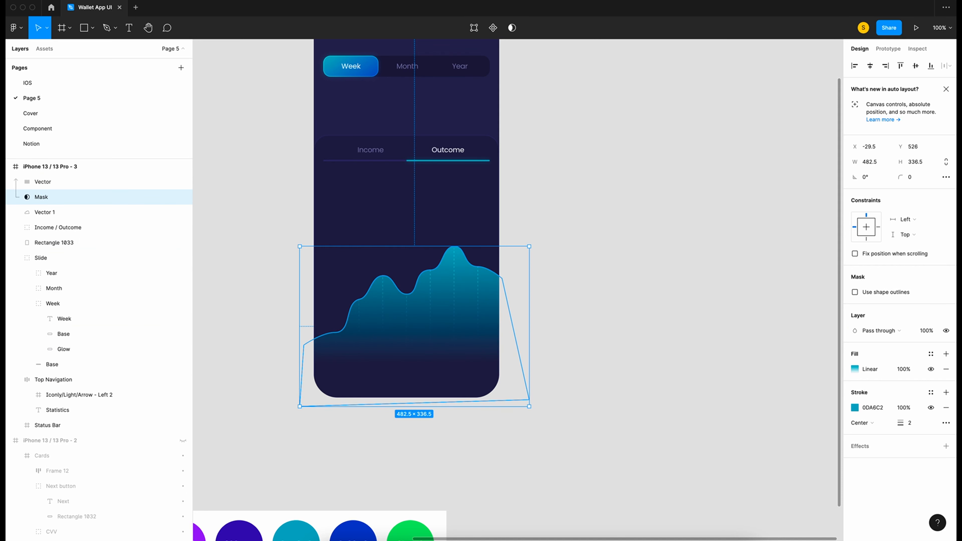
pyautogui.click(660, 278)
pyautogui.hscroll(-1, 660, 277)
pyautogui.scroll(1, 659, 277)
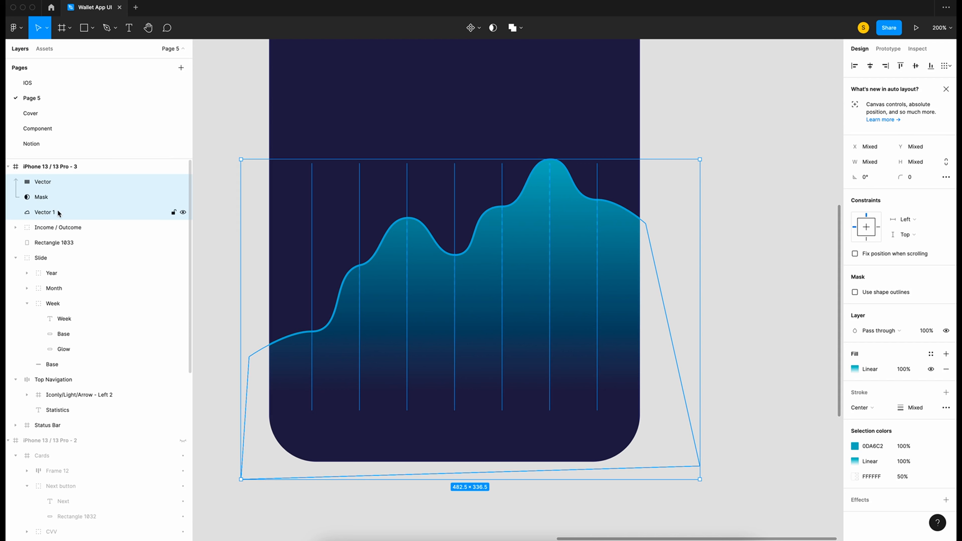
# Group the Vector, Mask and Vector 1 layers and rename the group Dashboard
pyautogui.rightClick(65, 214)
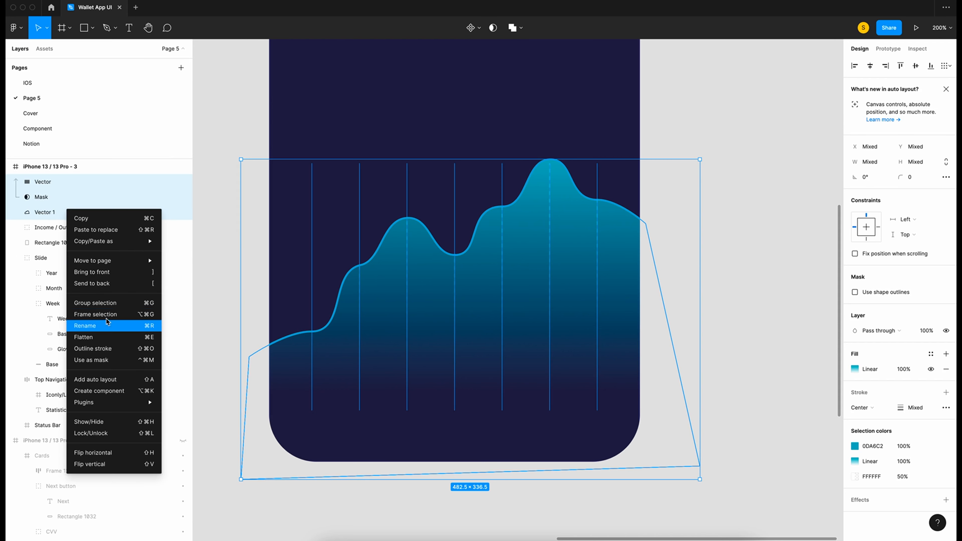
pyautogui.click(105, 304)
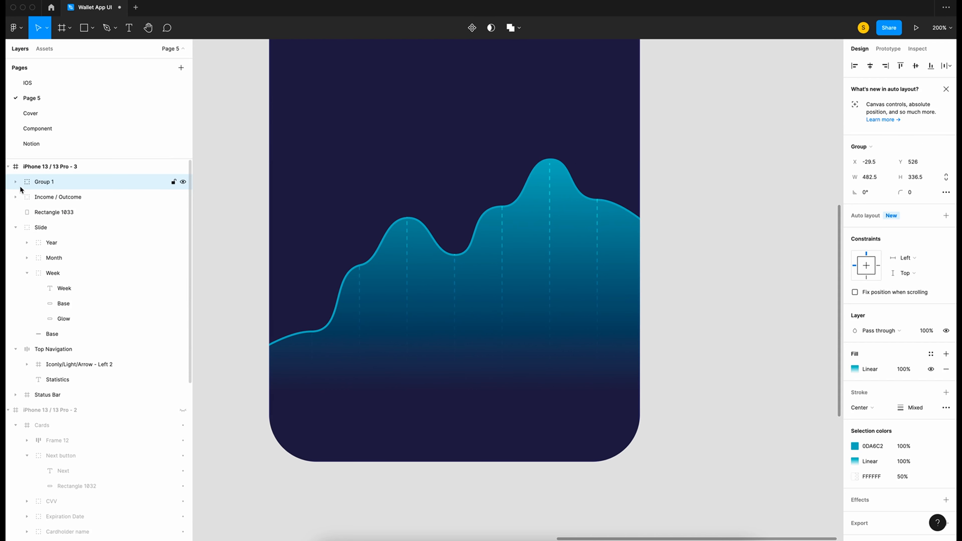
pyautogui.doubleClick(48, 181)
pyautogui.write('Dashbp')
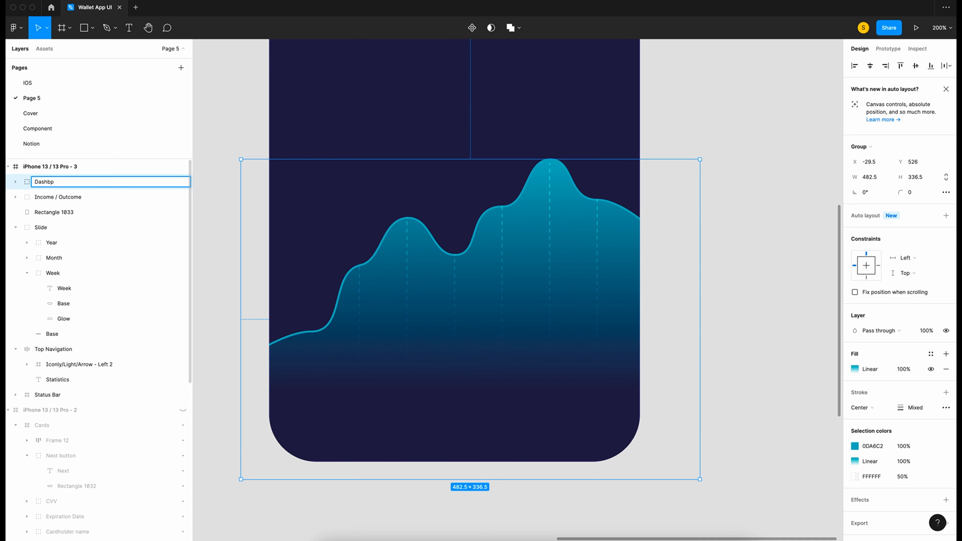
pyautogui.write('ard')
pyautogui.press('Return')
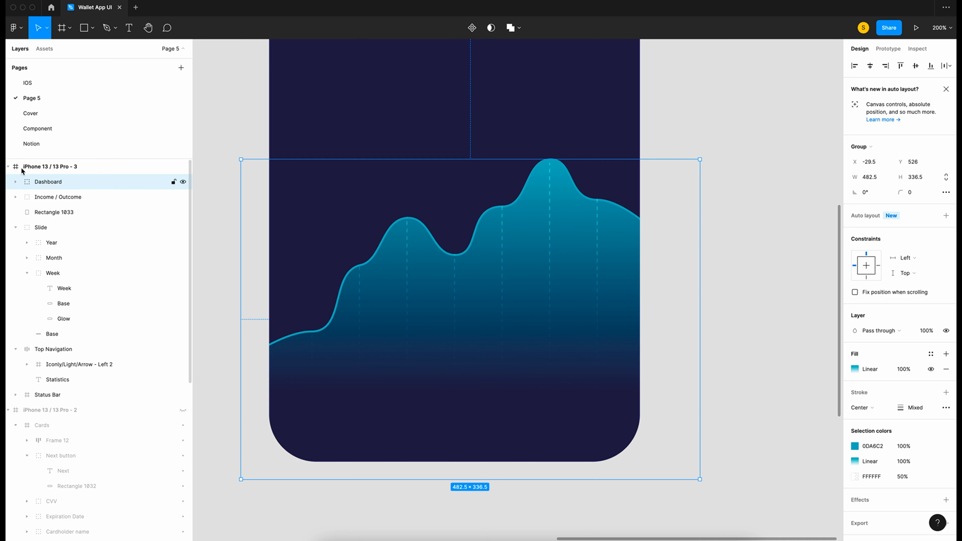
# Add a text label "Mon" below the chart's left end, with font size 13 and auto width
pyautogui.press('t')
pyautogui.moveTo(294, 414); pyautogui.dragTo(345, 434)
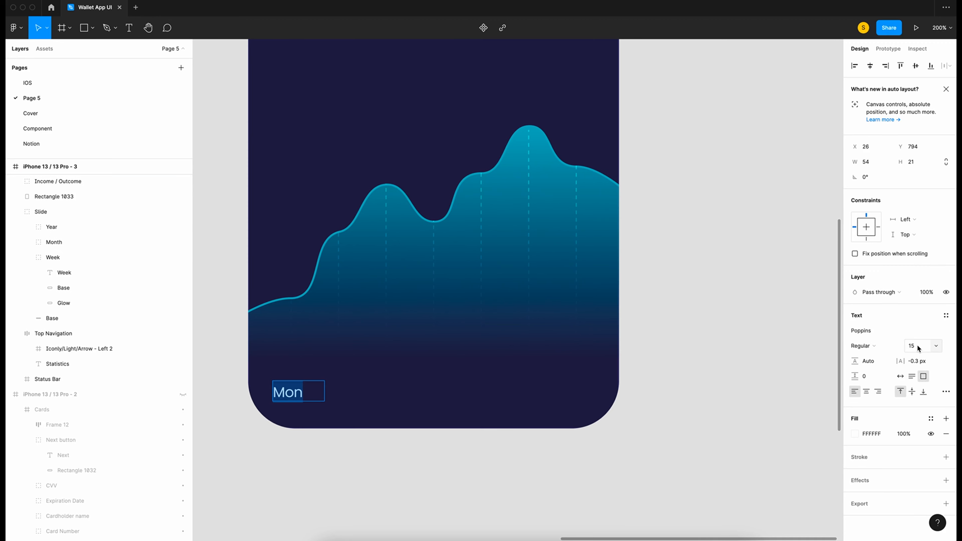
pyautogui.click(917, 345)
pyautogui.write('13')
pyautogui.press('Return')
pyautogui.click(902, 377)
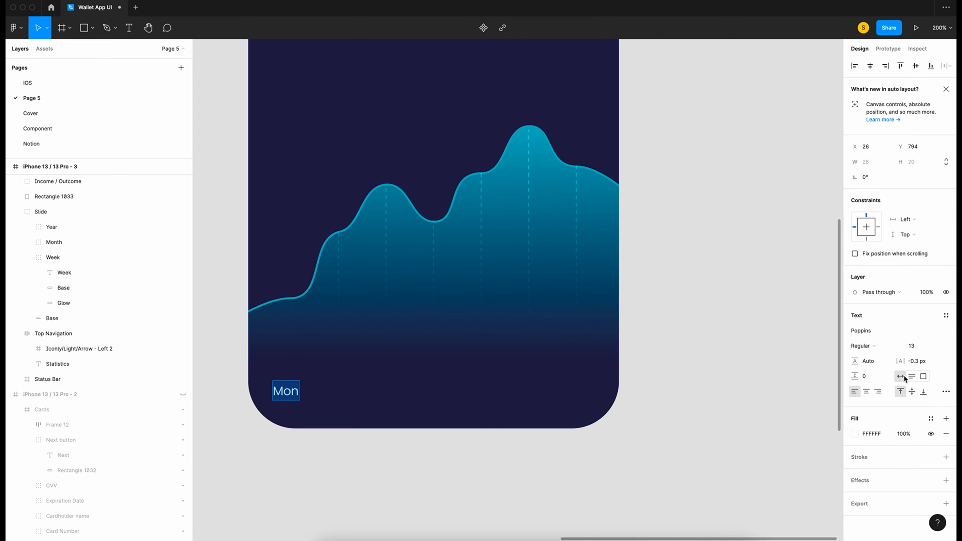
pyautogui.click(296, 430)
# Duplicate the Mon label to its right and change the copy's text to "Tue"
pyautogui.moveTo(284, 391); pyautogui.dragTo(294, 391)
pyautogui.hotkey('shift', 'Right')
pyautogui.hotkey('shift', 'Right')
pyautogui.hotkey('shift', 'Right')
pyautogui.doubleClick(323, 392)
pyautogui.write('Tue')
pyautogui.press('Escape')
# Copy the Tue label, shift the copy right by 30 px and change its text to "Wed"
pyautogui.press('super+c')
pyautogui.press('super+v')
pyautogui.hotkey('shift', 'Right')
pyautogui.hotkey('shift', 'Right')
pyautogui.hotkey('shift', 'Right')
pyautogui.doubleClick(351, 392)
pyautogui.write('Wed')
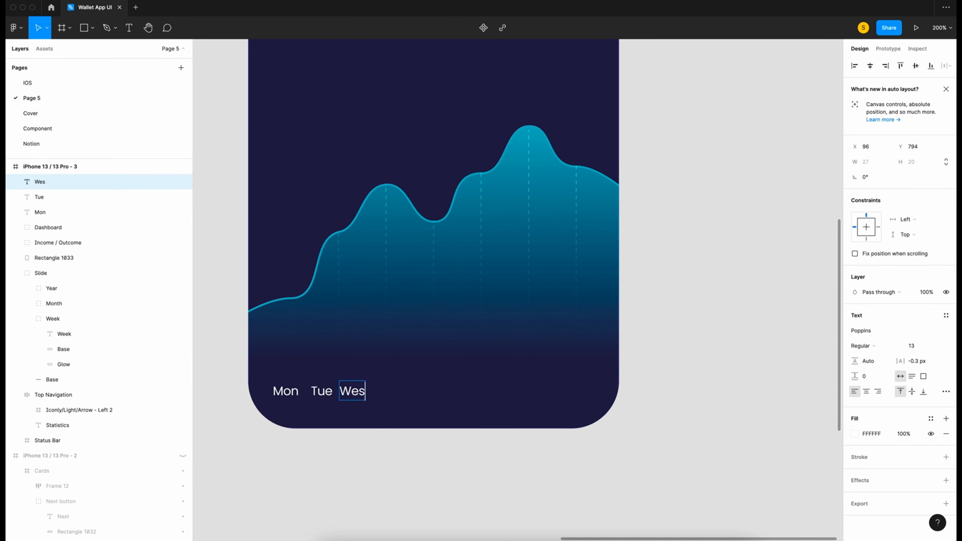
pyautogui.press('Escape')
# Copy the Wed label, shift the copy right by 50 px and change its text to "Thu"
pyautogui.press('super+c')
pyautogui.press('super+v')
pyautogui.hotkey('shift', 'Right')
pyautogui.hotkey('shift', 'Right')
pyautogui.hotkey('shift', 'Right')
pyautogui.hotkey('shift', 'Right')
pyautogui.hotkey('shift', 'Right')
pyautogui.doubleClick(400, 392)
pyautogui.write('Thu')
pyautogui.press('Escape')
# Copy the Thu label, shift the copy right by 30 px and change its text to "Fri"
pyautogui.press('super+c')
pyautogui.press('super+v')
pyautogui.hotkey('shift', 'Right')
pyautogui.hotkey('shift', 'Right')
pyautogui.hotkey('shift', 'Right')
pyautogui.doubleClick(427, 392)
pyautogui.write('Fri')
pyautogui.press('Escape')
# Paste another day label, shift it 30 px to the right of Fri and change its text to "Sat"
pyautogui.press('super+shift+c')
pyautogui.press('super+v')
pyautogui.hotkey('shift', 'Right')
pyautogui.hotkey('shift', 'Right')
pyautogui.hotkey('shift', 'Right')
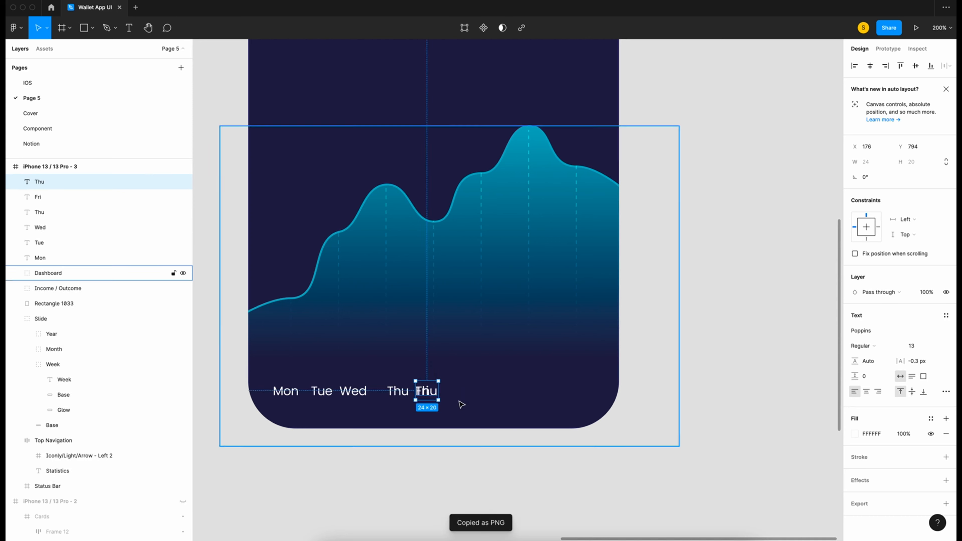
pyautogui.doubleClick(455, 393)
pyautogui.write('Sat')
# Copy the Sat label, shift the copy right by 40 px and change its text to "Sun"
pyautogui.press('super+c')
pyautogui.press('super+v')
pyautogui.hotkey('shift', 'Right')
pyautogui.hotkey('shift', 'Right')
pyautogui.hotkey('shift', 'Right')
pyautogui.hotkey('shift', 'Right')
pyautogui.doubleClick(492, 392)
pyautogui.write('Sun')
pyautogui.press('Escape')
# Select all seven day labels from Mon to Sun and combine them into a horizontal auto layout frame
pyautogui.keyDown('shift'); pyautogui.click(39, 197); pyautogui.keyUp('shift')
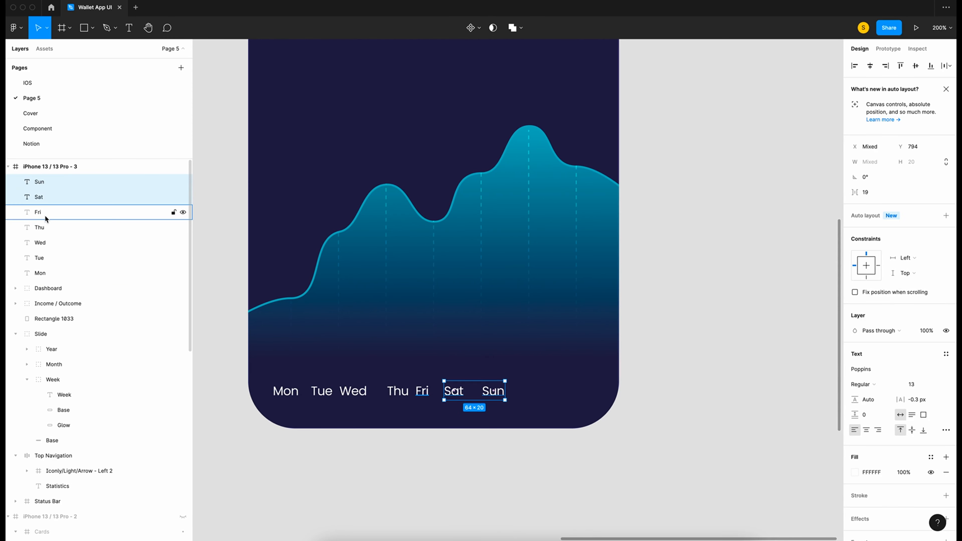
pyautogui.keyDown('shift'); pyautogui.click(38, 213); pyautogui.keyUp('shift')
pyautogui.keyDown('shift'); pyautogui.click(49, 226); pyautogui.keyUp('shift')
pyautogui.keyDown('shift'); pyautogui.click(50, 242); pyautogui.keyUp('shift')
pyautogui.keyDown('shift'); pyautogui.click(50, 257); pyautogui.keyUp('shift')
pyautogui.keyDown('shift'); pyautogui.click(51, 272); pyautogui.keyUp('shift')
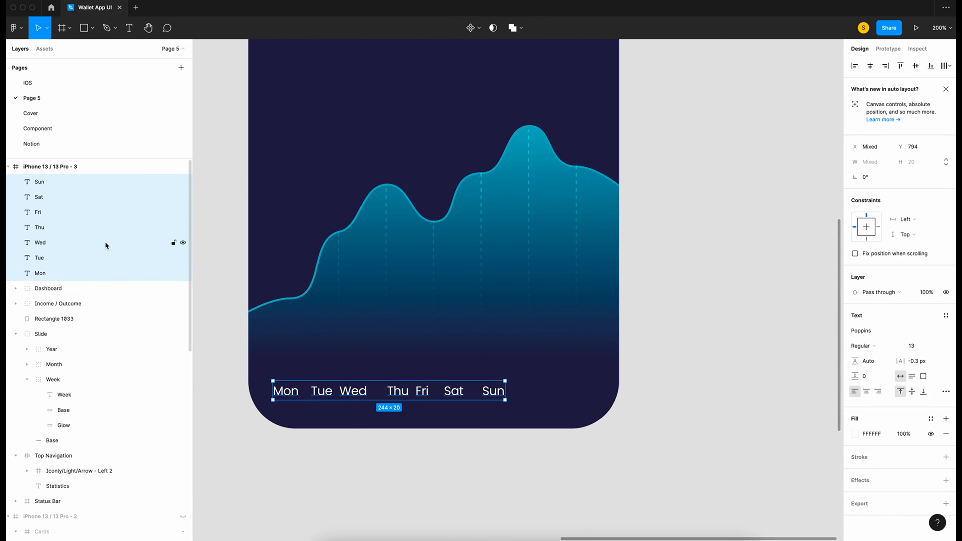
pyautogui.hotkey('shift', 'a')
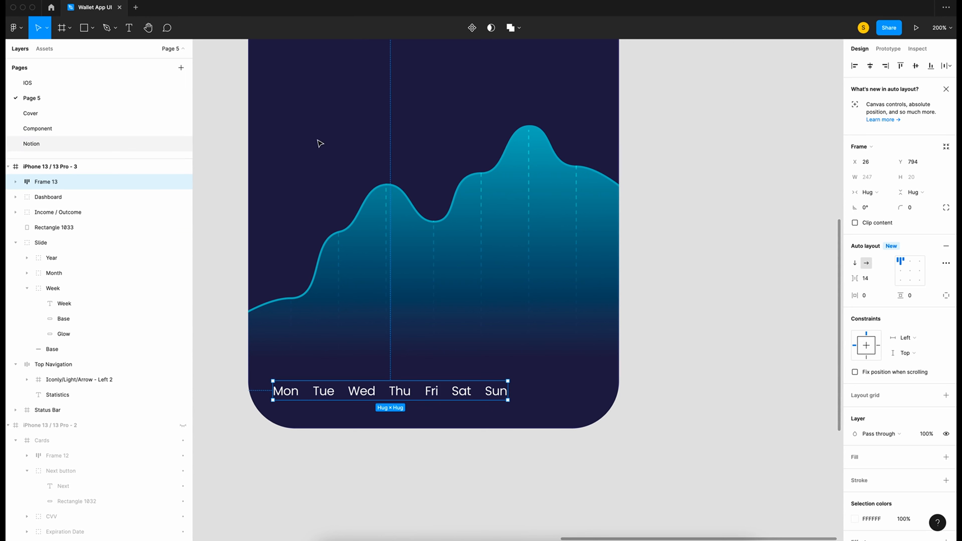
# Set the weekday row's item spacing to 25 and centre the row horizontally on the screen frame
pyautogui.click(877, 283)
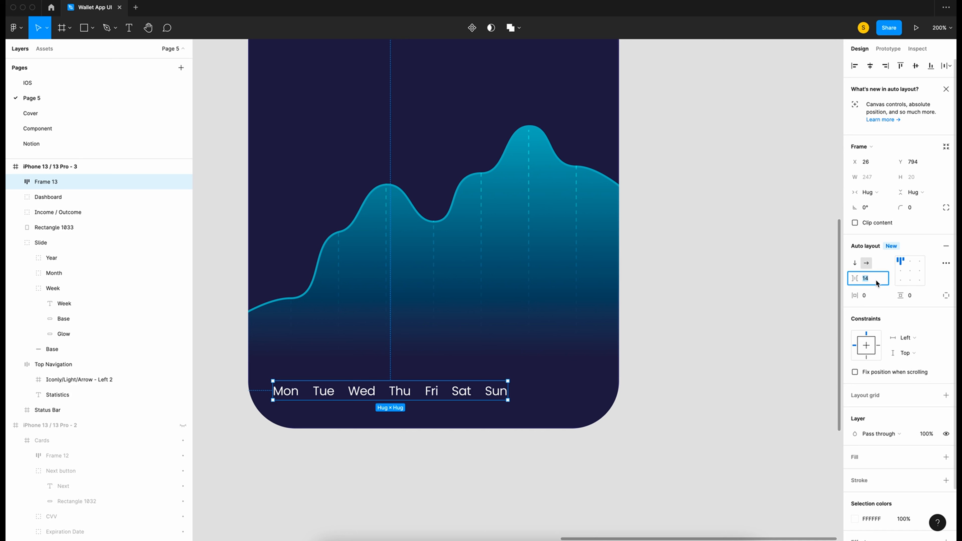
pyautogui.write('25')
pyautogui.press('Return')
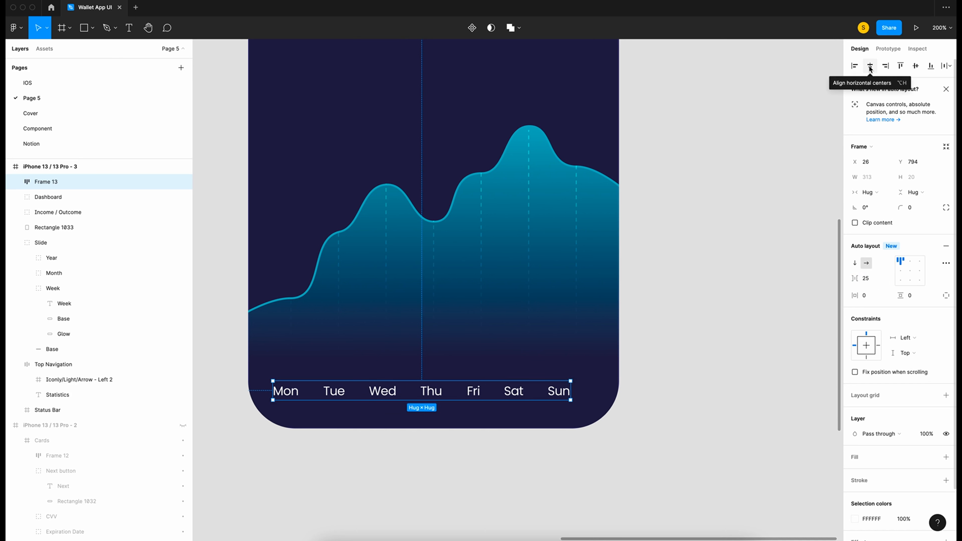
pyautogui.hotkey('alt', 'h')
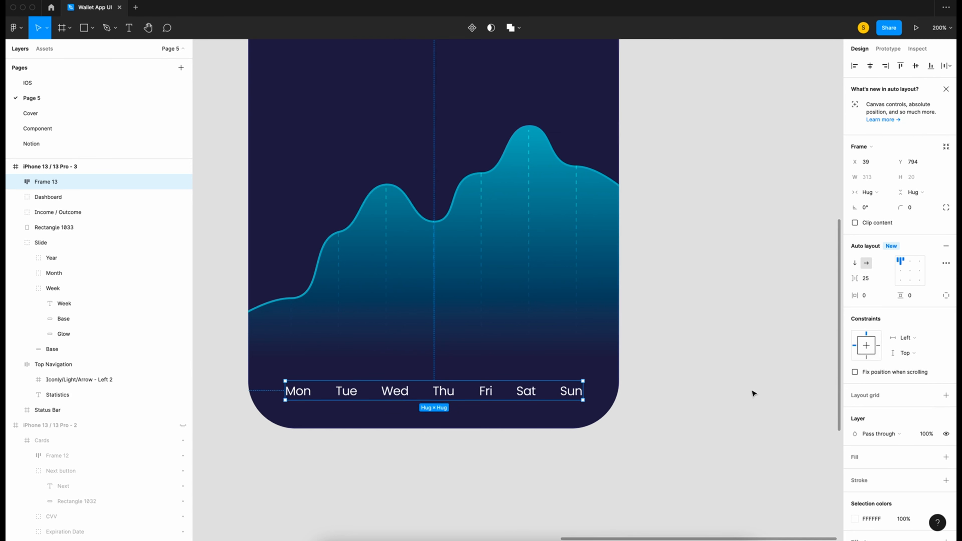
# Set the Sat label to Medium weight and colour it 0DA6C2 by sampling the palette swatch below the screens
pyautogui.click(529, 394)
pyautogui.doubleClick(528, 394)
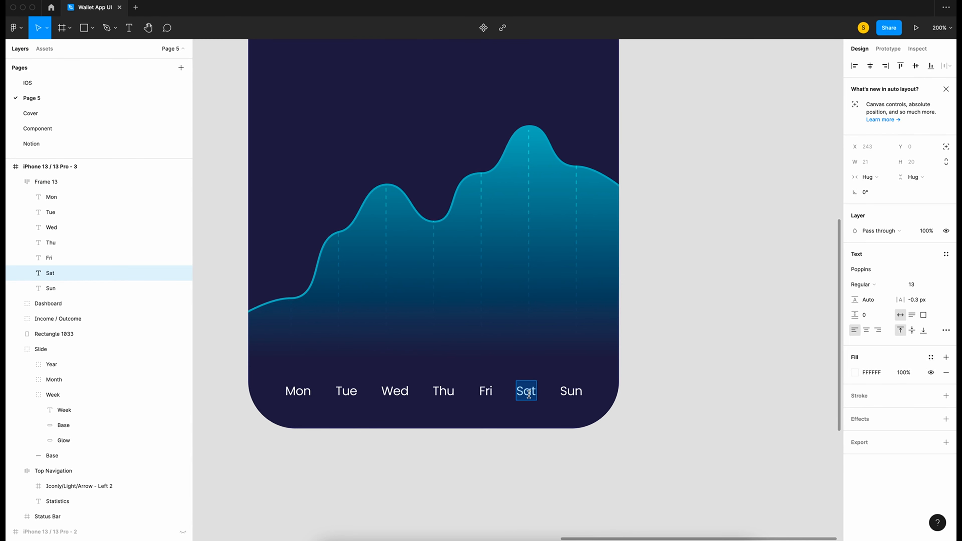
pyautogui.click(868, 284)
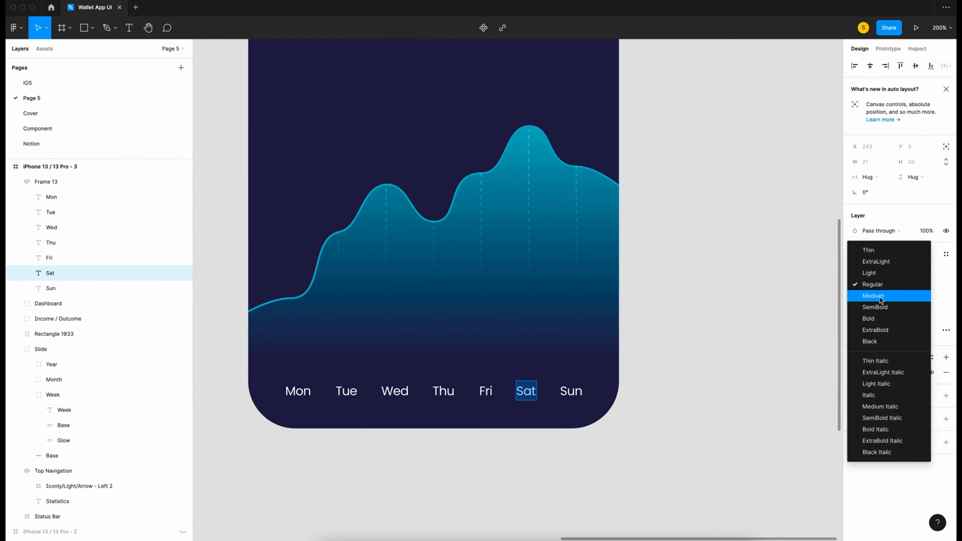
pyautogui.click(880, 297)
pyautogui.scroll(-1, 745, 425)
pyautogui.scroll(-5, 745, 425)
pyautogui.hscroll(-5, 451, 451)
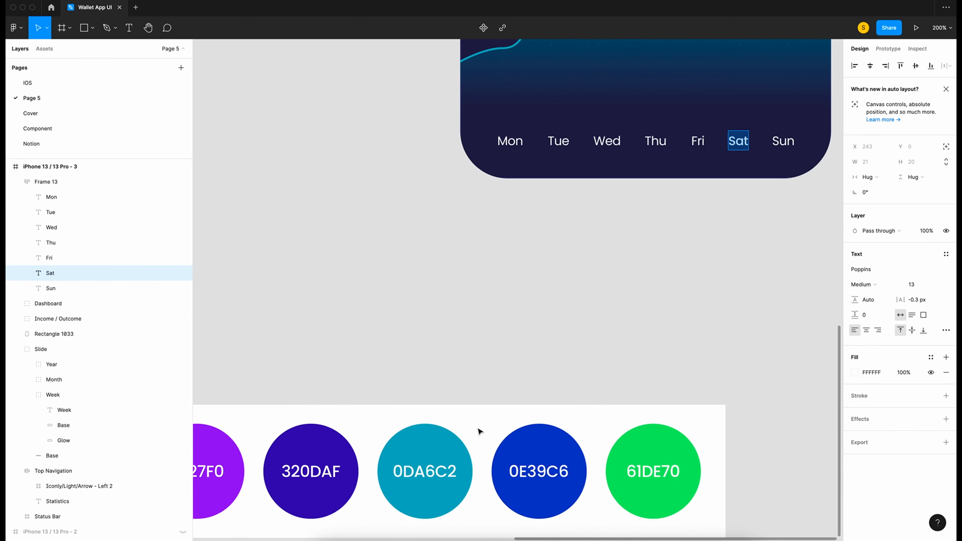
pyautogui.hotkey('ctrl', 'c')
pyautogui.click(453, 442)
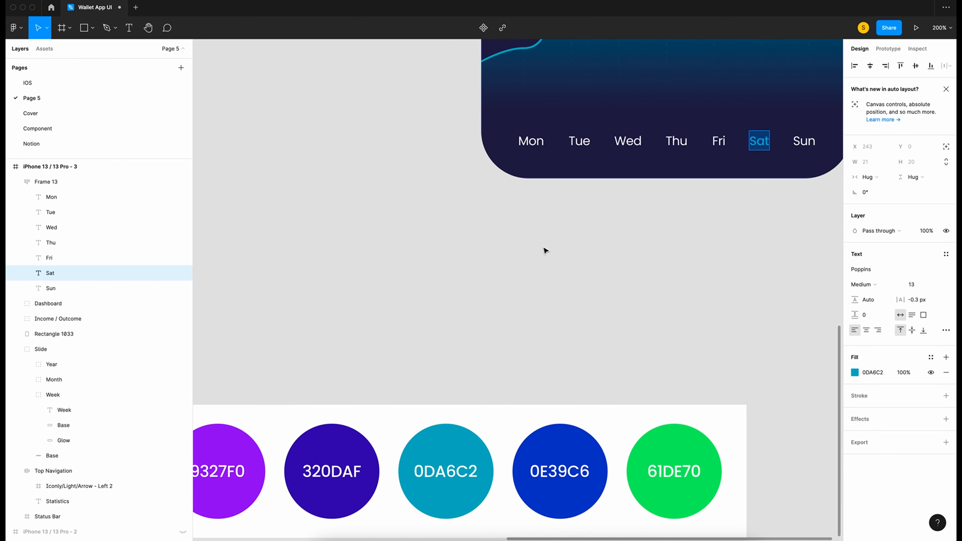
# Draw a rectangle over the wave chart and set its size to 350 × 80
pyautogui.hscroll(4, 545, 250)
pyautogui.scroll(9, 545, 249)
pyautogui.click(587, 249)
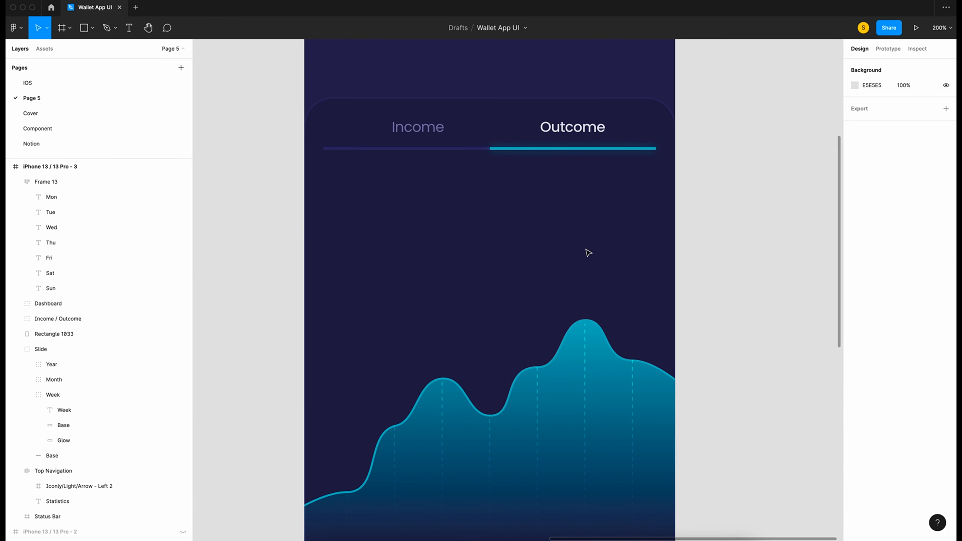
pyautogui.press('r')
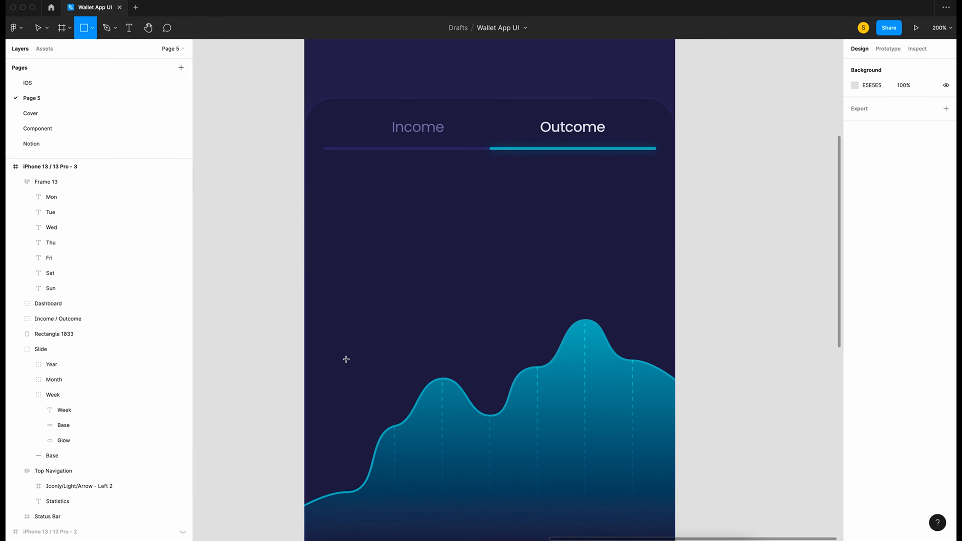
pyautogui.moveTo(366, 361); pyautogui.dragTo(664, 423)
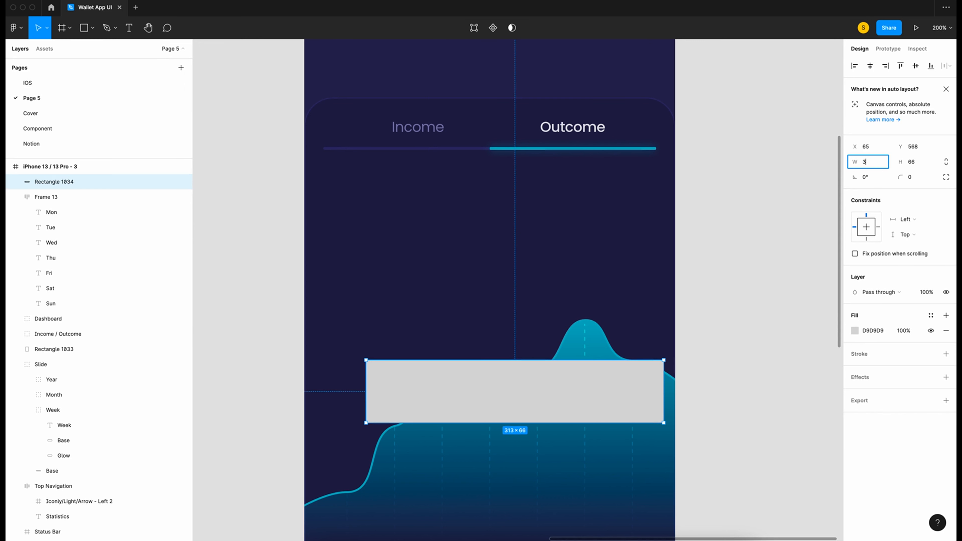
pyautogui.click(919, 163)
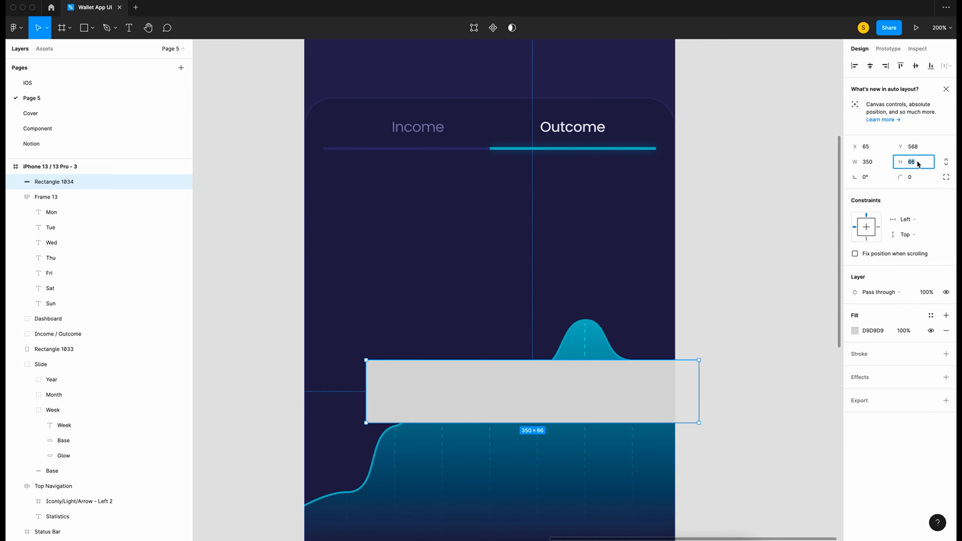
pyautogui.write('80')
pyautogui.press('Return')
# Give the rectangle a corner radius of 30 and centre it horizontally on the screen frame
pyautogui.click(919, 177)
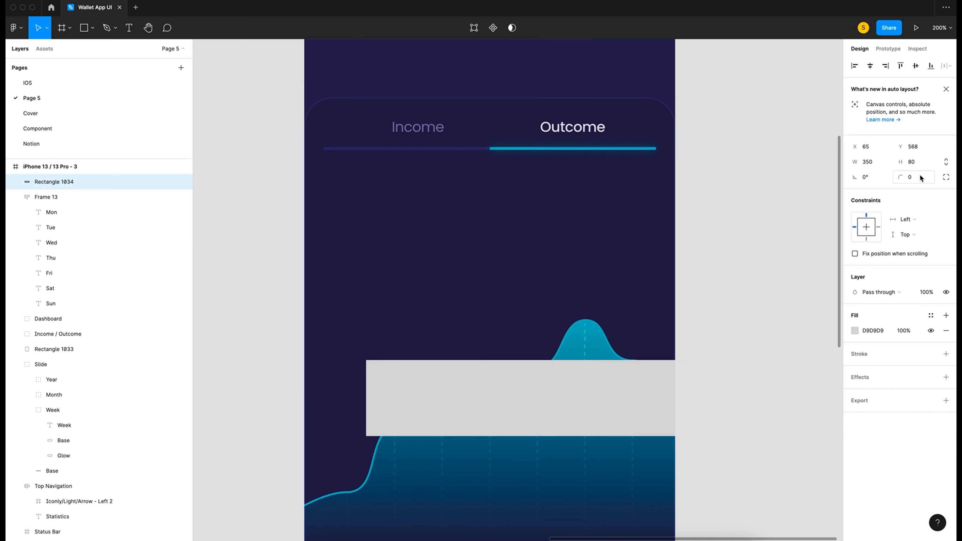
pyautogui.write('30')
pyautogui.press('Return')
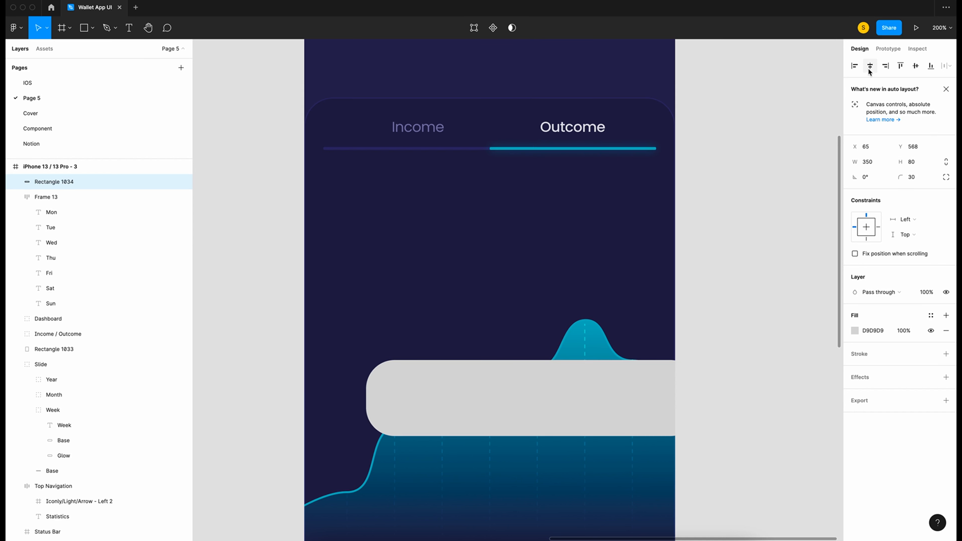
pyautogui.click(870, 66)
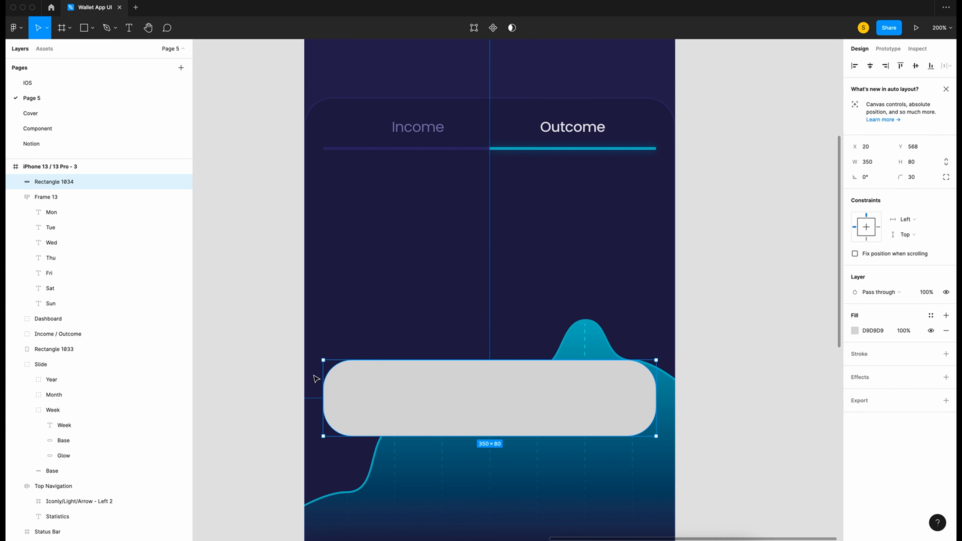
# Fill the rectangle with white FFFFFF at 20% opacity and change the fill's blend mode from Normal
pyautogui.click(855, 330)
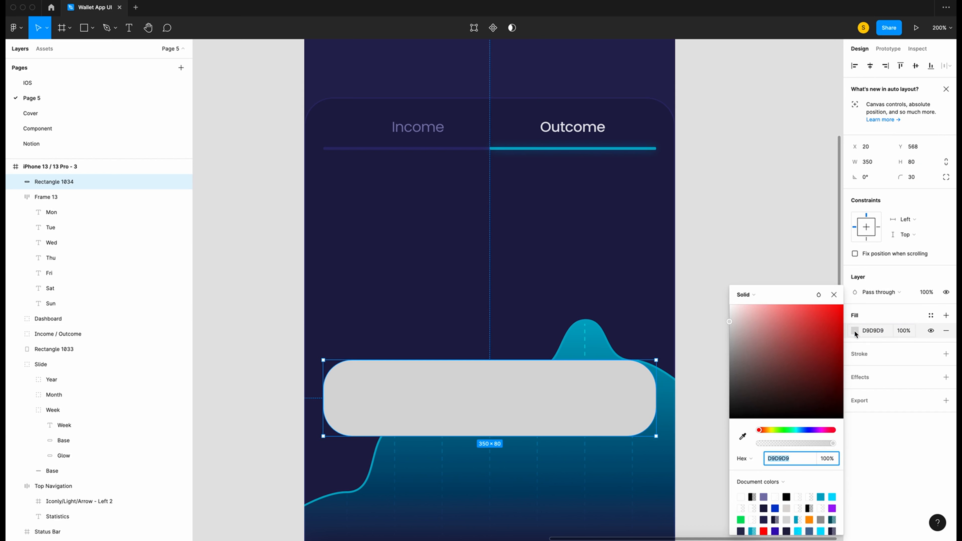
pyautogui.moveTo(730, 321); pyautogui.dragTo(729, 304)
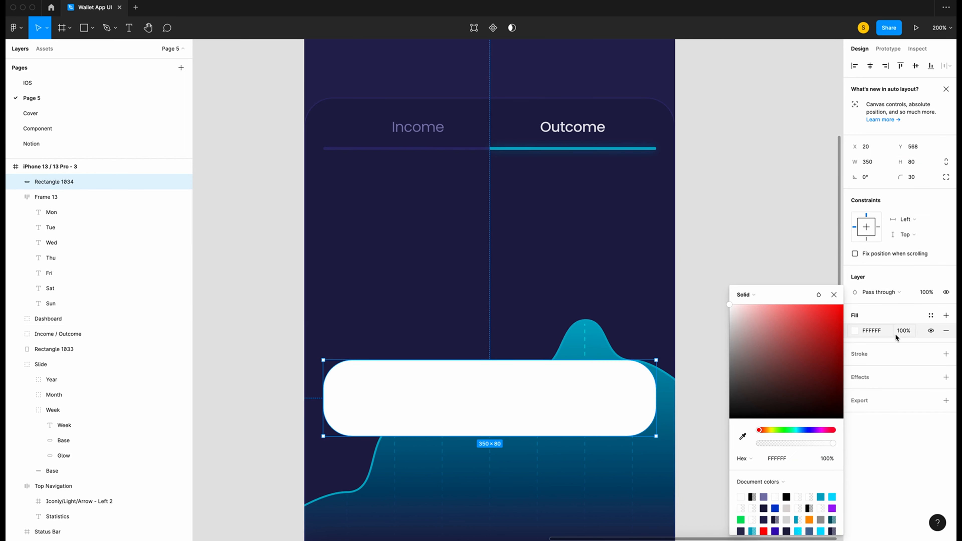
pyautogui.click(908, 331)
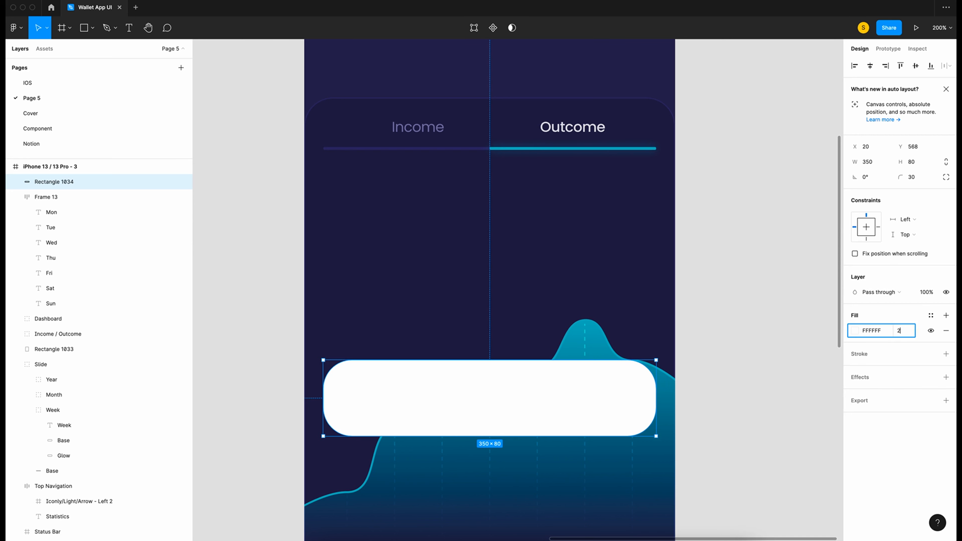
pyautogui.write('20')
pyautogui.press('Return')
pyautogui.click(855, 331)
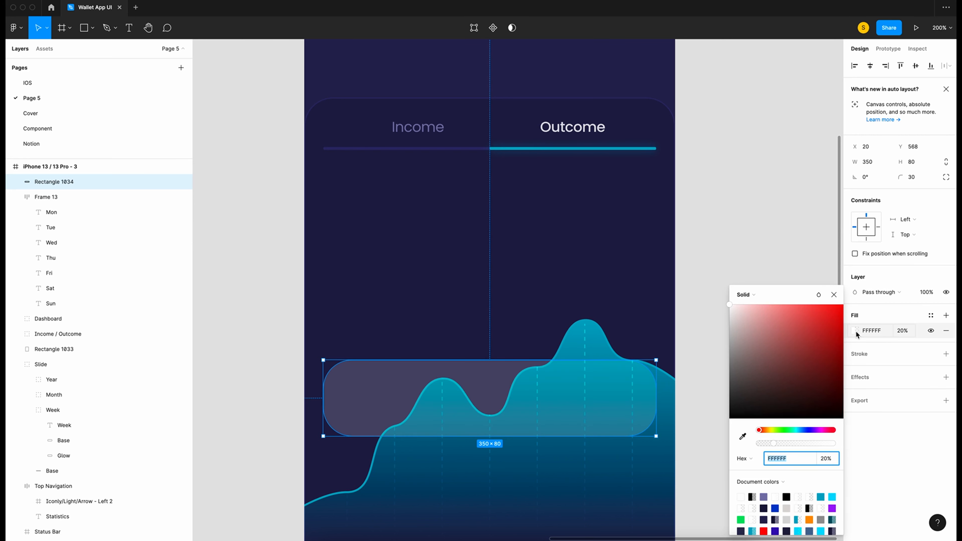
pyautogui.click(819, 295)
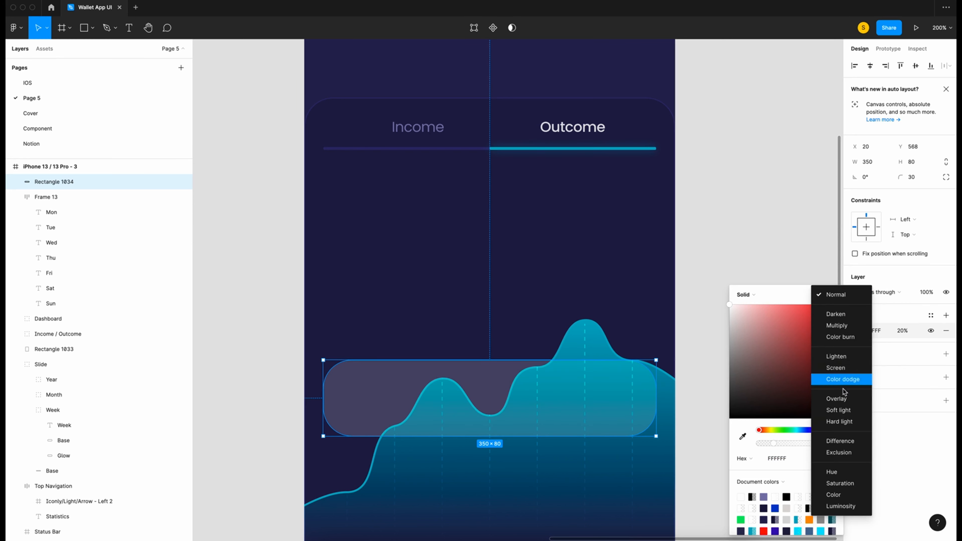
# Add a 1 px inside stroke to the rectangle in white FFFFFF at 50% opacity
pyautogui.click(867, 358)
pyautogui.click(863, 353)
pyautogui.click(863, 354)
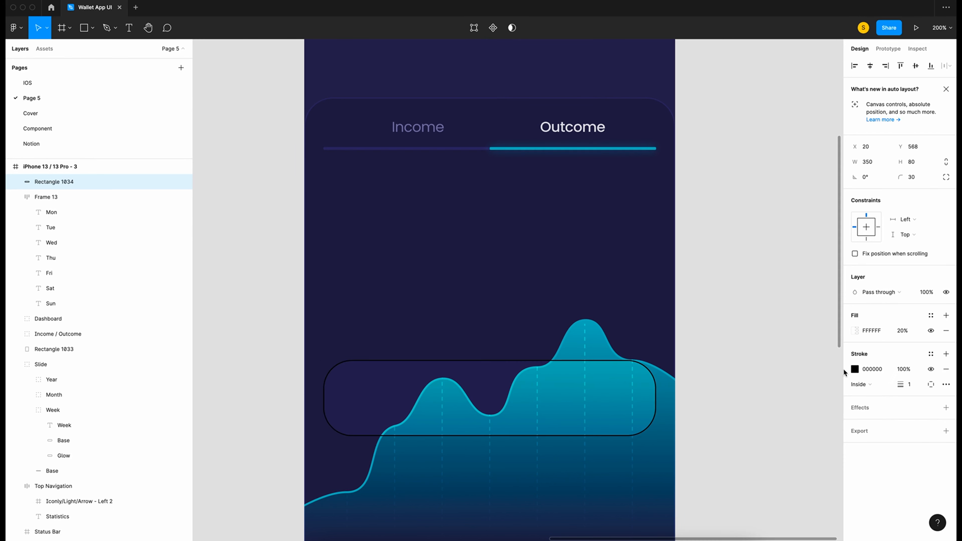
pyautogui.click(855, 370)
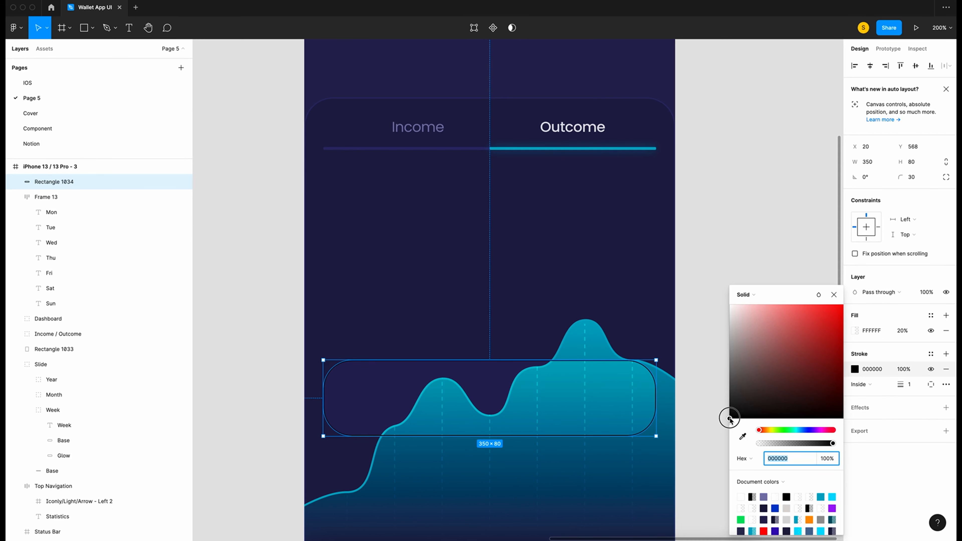
pyautogui.moveTo(730, 418); pyautogui.dragTo(730, 305)
pyautogui.click(905, 369)
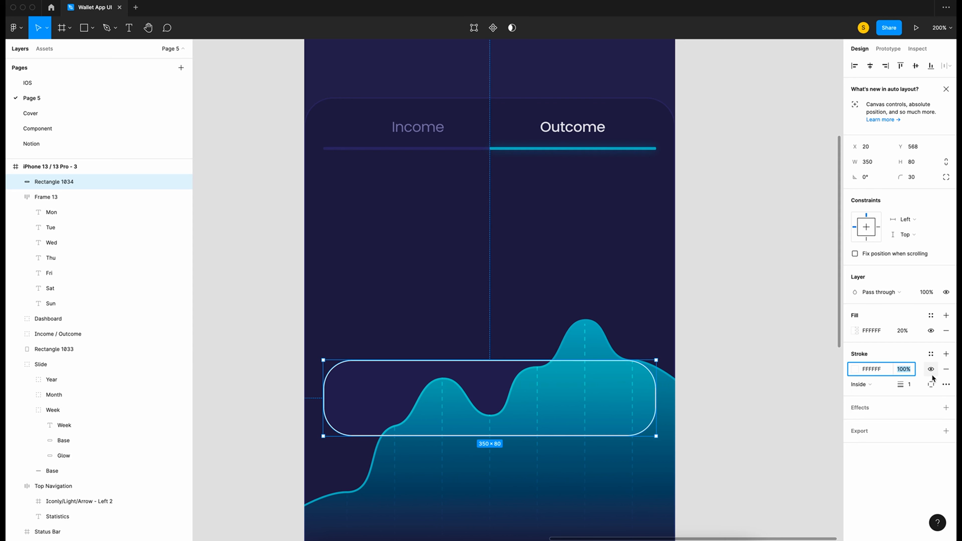
pyautogui.write('50')
pyautogui.press('Return')
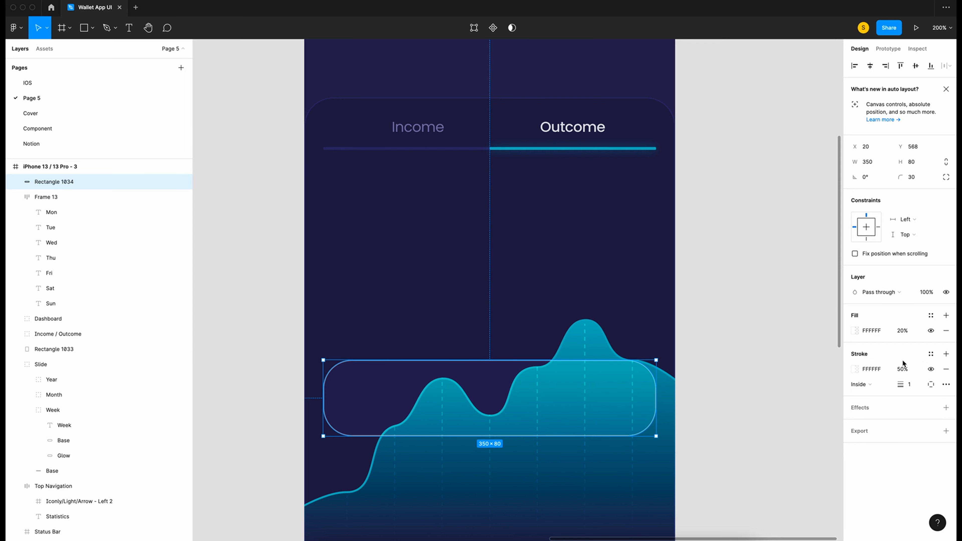
# Set the blend mode of the translucent card's white stroke to Overlay
pyautogui.click(855, 371)
pyautogui.click(820, 296)
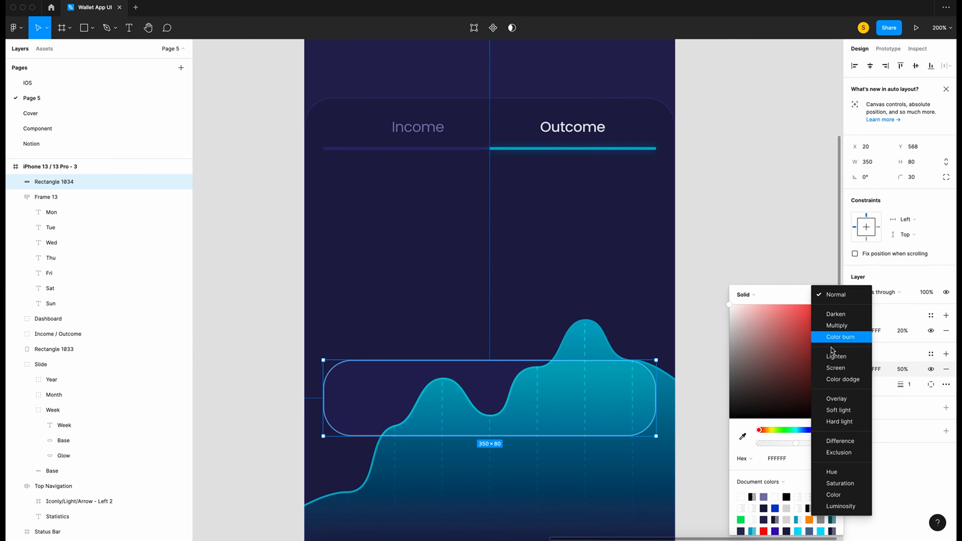
pyautogui.click(838, 399)
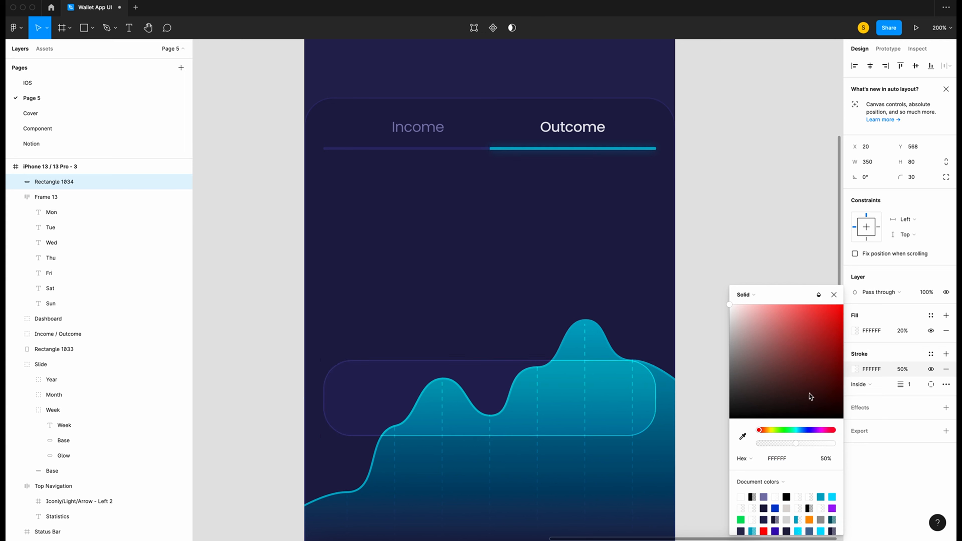
# Add a Background blur effect of 60 to the translucent card
pyautogui.click(861, 408)
pyautogui.click(946, 408)
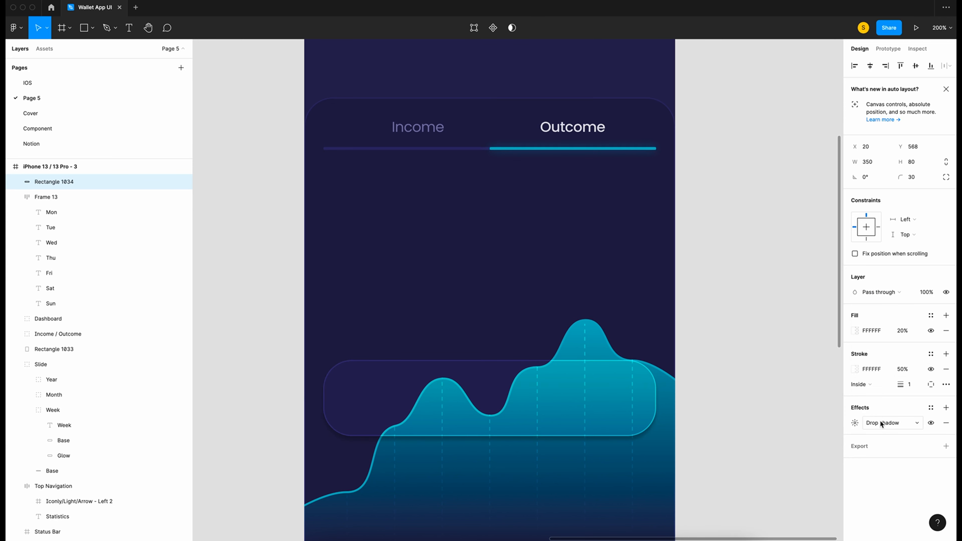
pyautogui.click(880, 423)
pyautogui.click(898, 440)
pyautogui.click(855, 423)
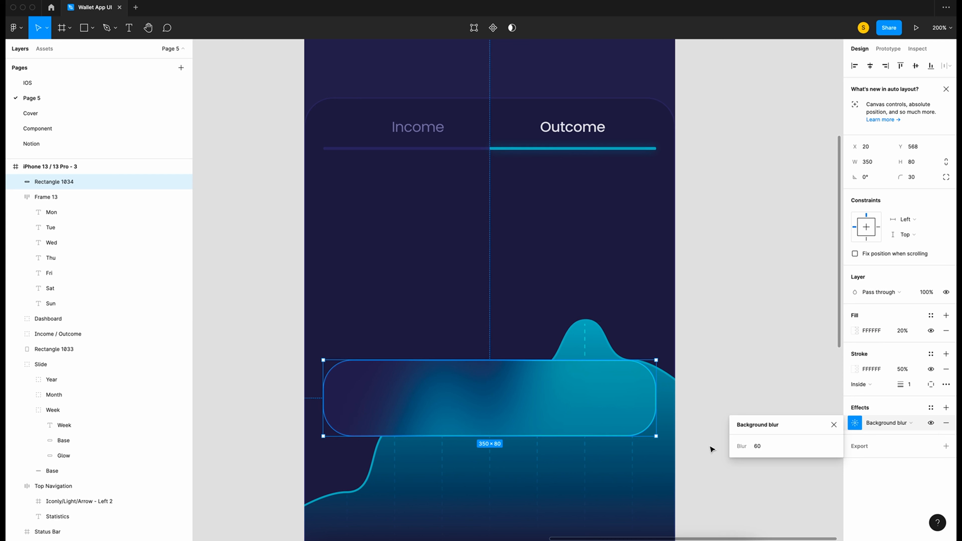
pyautogui.click(833, 425)
pyautogui.click(778, 414)
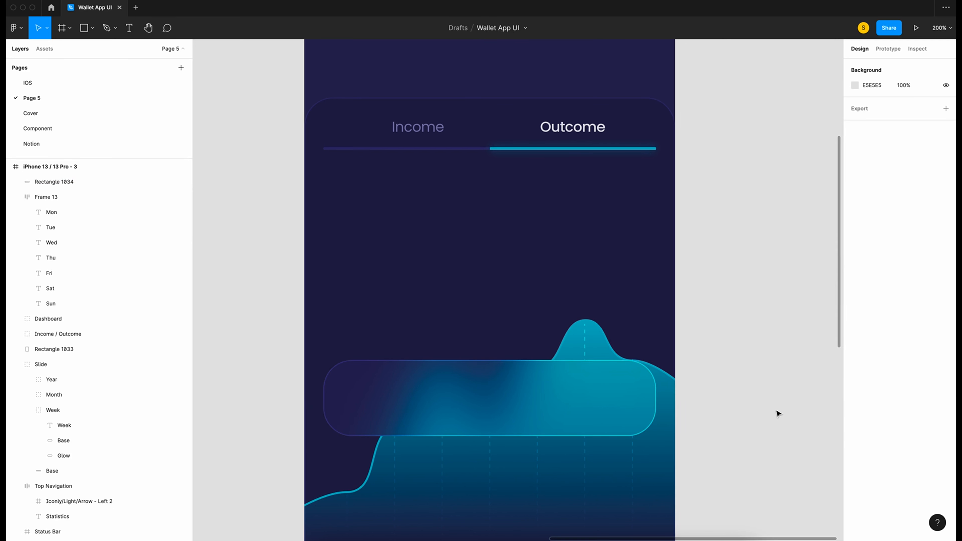
# Add the Poppins Regular text "Your spending decreased from 5% the last week. Good job !" on the card, with auto height, and select it with the card's rectangle
pyautogui.press('t')
pyautogui.moveTo(363, 377); pyautogui.dragTo(614, 422)
pyautogui.click(864, 346)
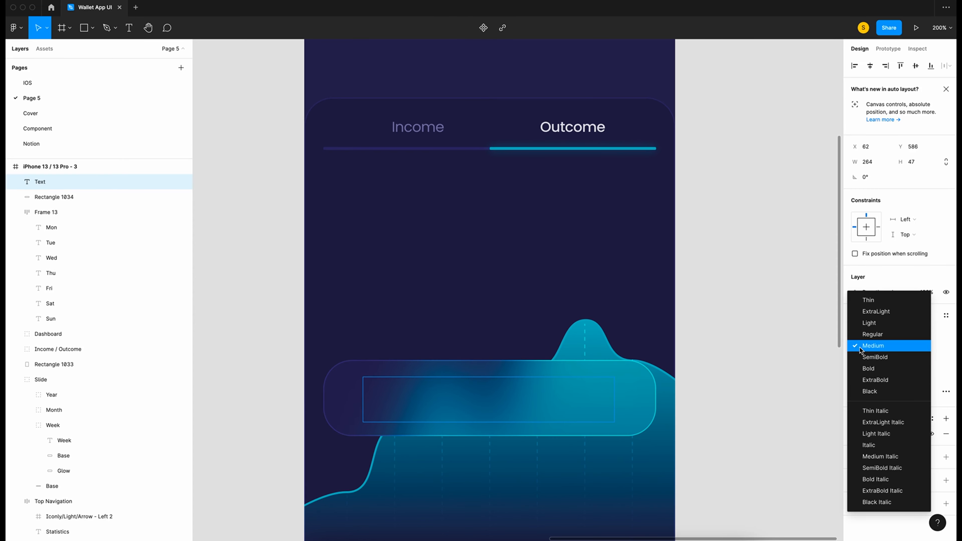
pyautogui.click(878, 334)
pyautogui.write('Your spending decreased from 5% the las')
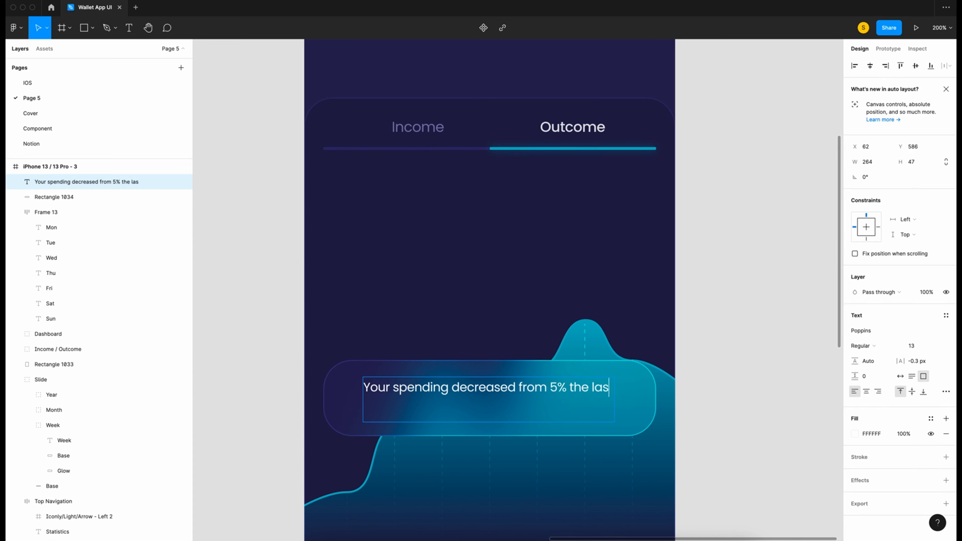
pyautogui.write('t week. Good job !')
pyautogui.press('super+a')
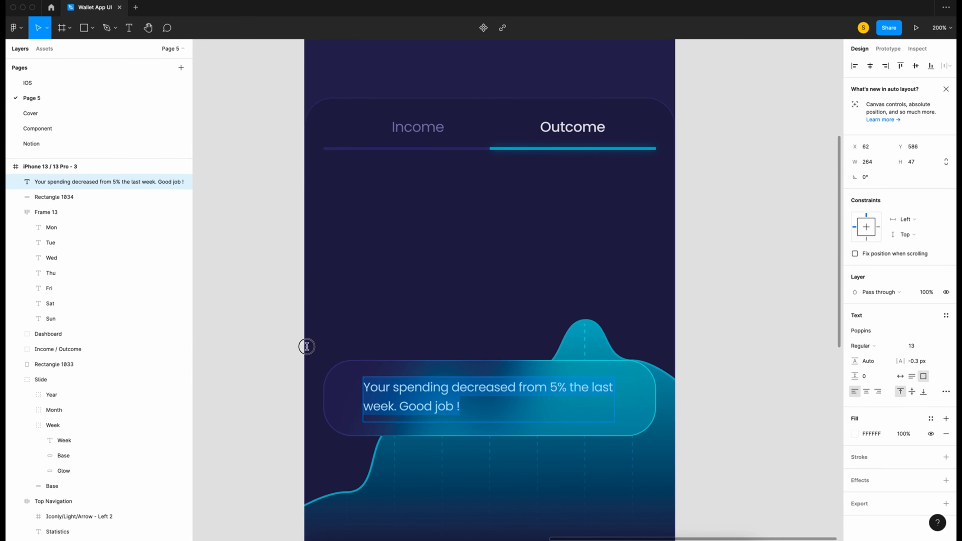
pyautogui.click(913, 377)
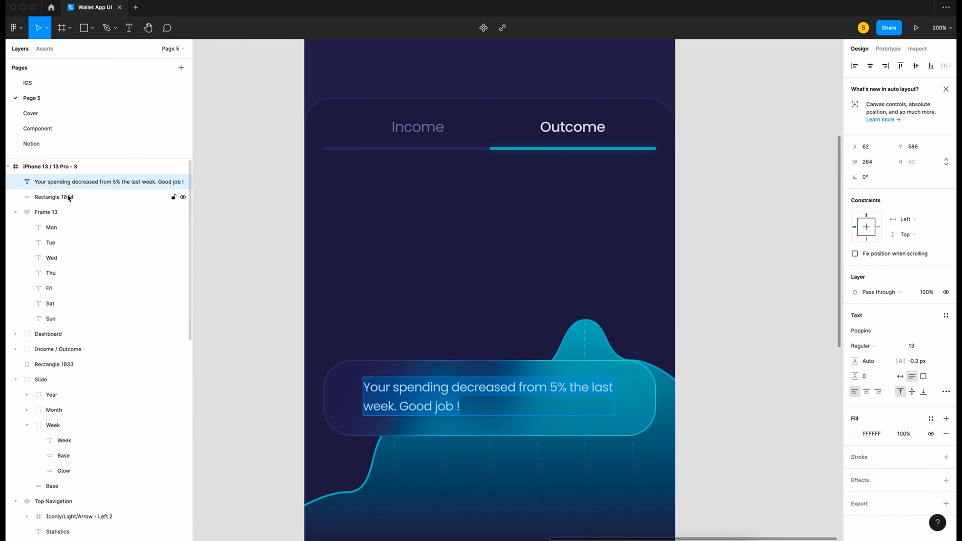
pyautogui.keyDown('shift'); pyautogui.click(58, 198); pyautogui.keyUp('shift')
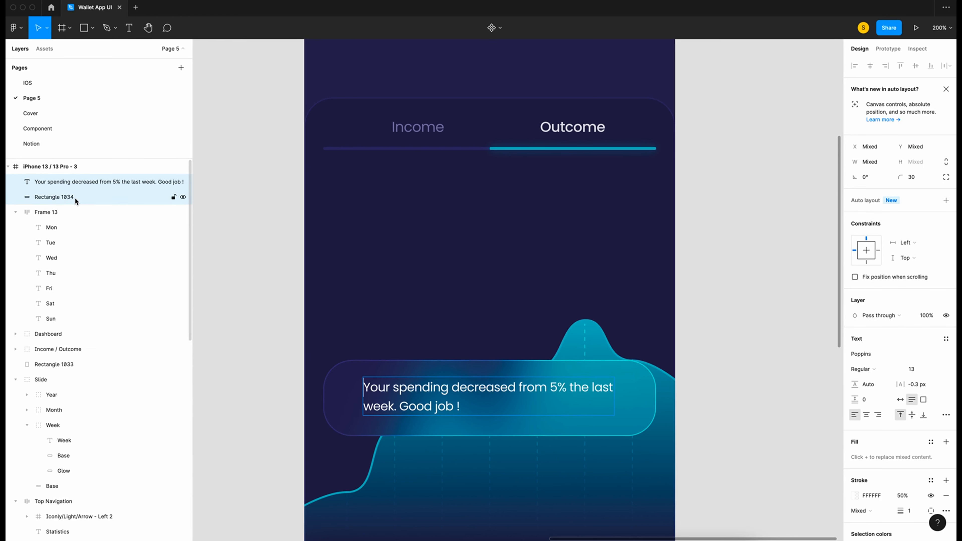
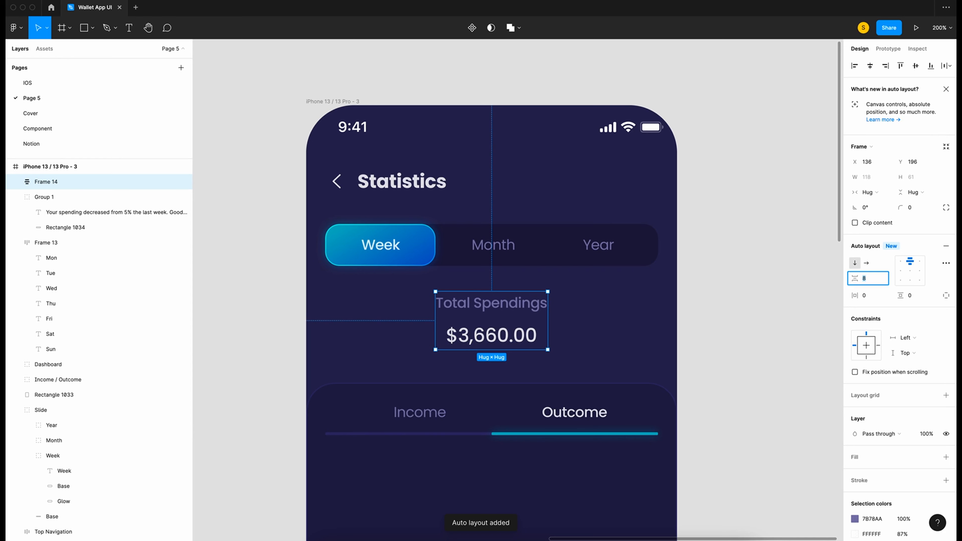
# Set the Total Spendings auto layout spacing to 0 and nudge the frame 8 px down towards the Income/Outcome panel
pyautogui.press('Return')
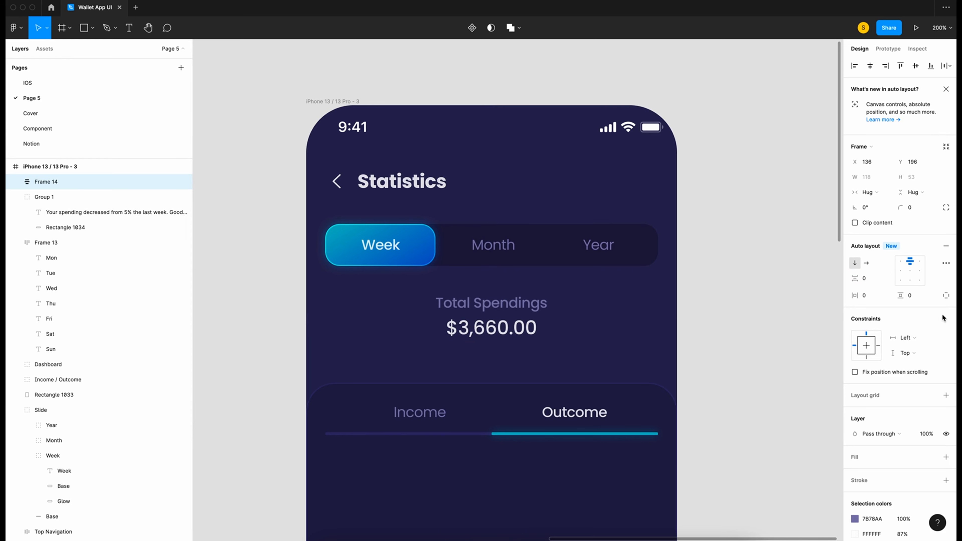
pyautogui.press('alt')
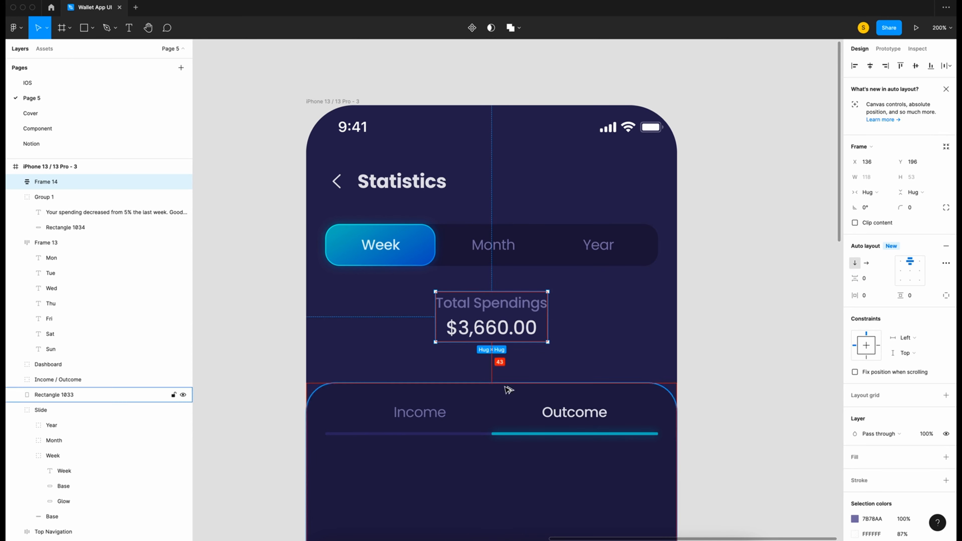
pyautogui.press('Down')
pyautogui.press('Down')
pyautogui.press('Down')
pyautogui.press('Down')
pyautogui.press('Down')
pyautogui.press('Down')
pyautogui.press('Down')
pyautogui.press('Down')
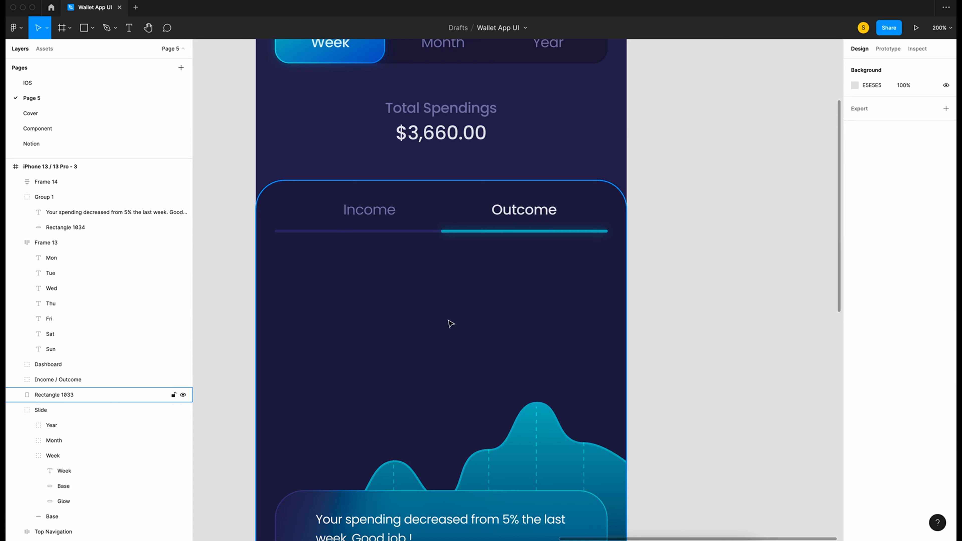
# Draw a rectangle above the wave chart's highest peak and set its size to 74 × 46
pyautogui.press('r')
pyautogui.moveTo(498, 336); pyautogui.dragTo(576, 368)
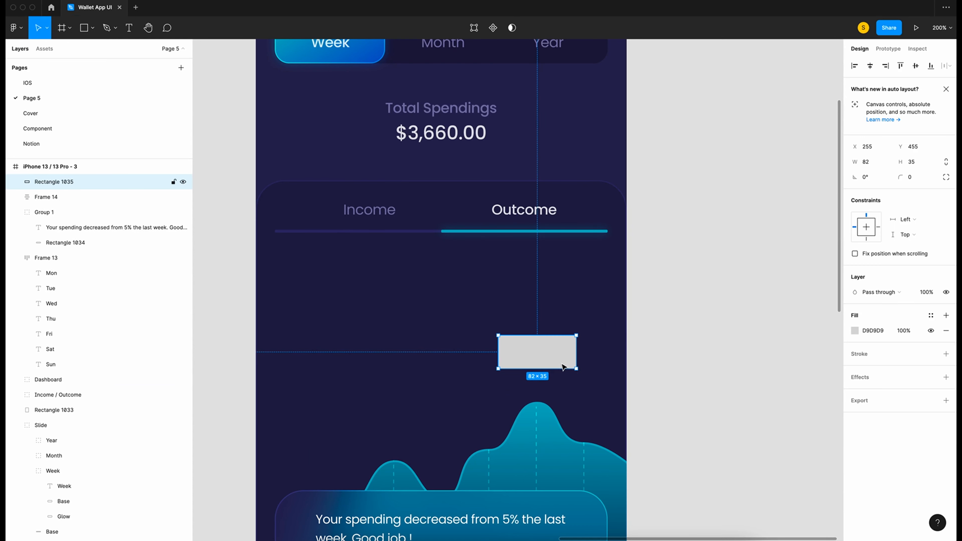
pyautogui.click(878, 167)
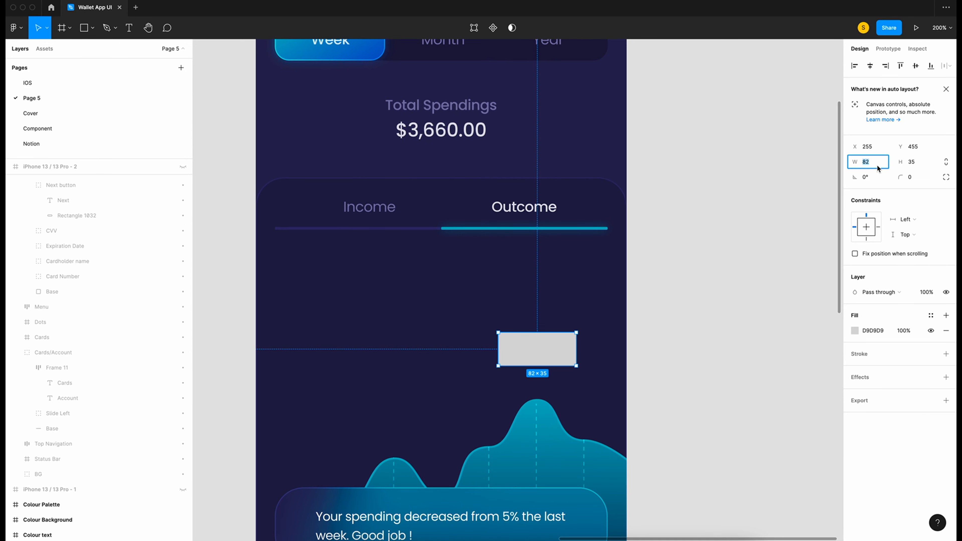
pyautogui.click(919, 163)
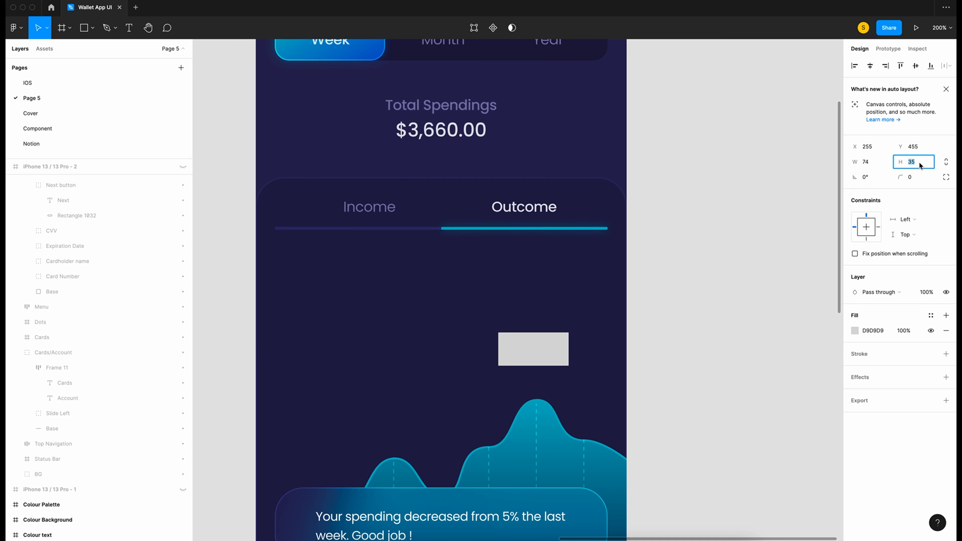
pyautogui.write('46')
pyautogui.press('Return')
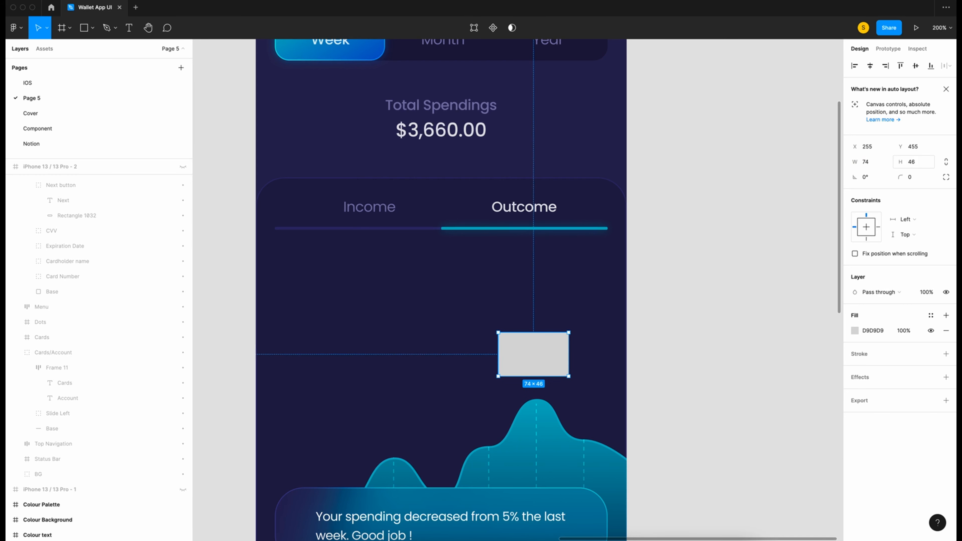
# Add three evenly spaced vector points along the small rectangle's bottom edge
pyautogui.press('super+plus')
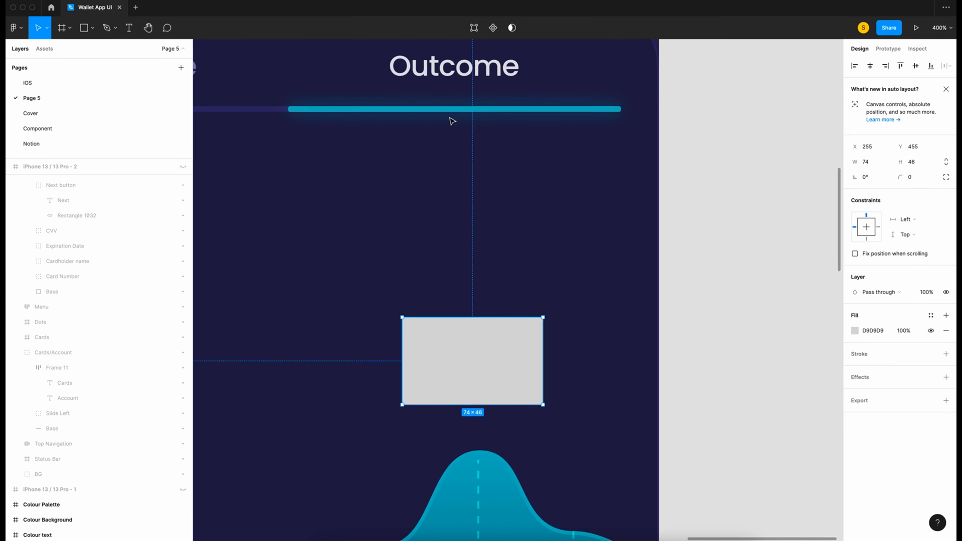
pyautogui.click(475, 28)
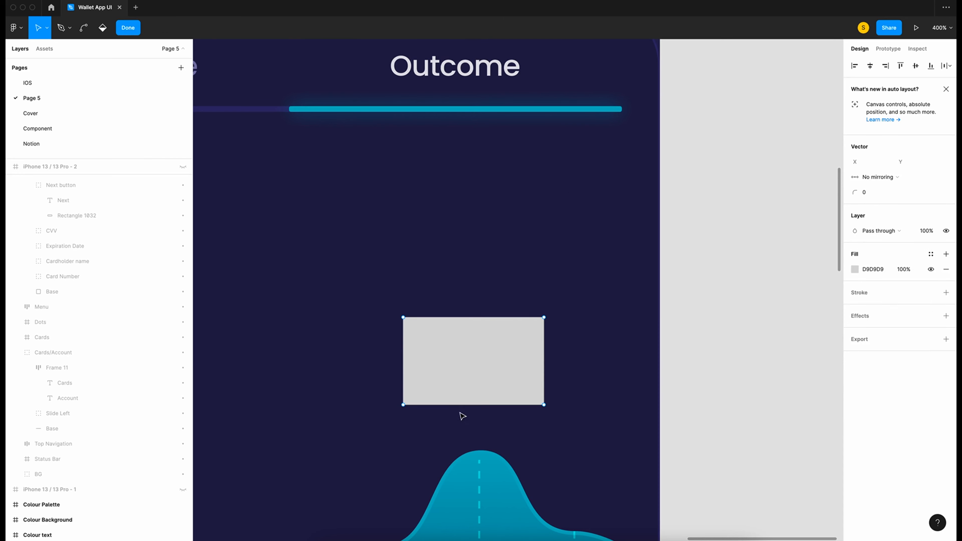
pyautogui.click(474, 405)
pyautogui.click(509, 405)
pyautogui.click(438, 405)
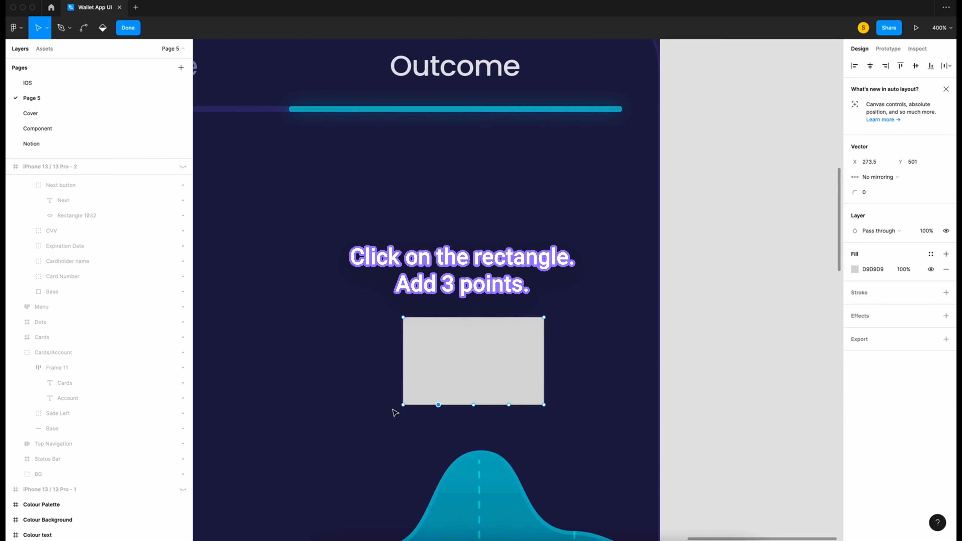
# Shape a downward pointer by raising the two outer point pairs of the bottom edge 10 px and pulling the inner points about 5 px towards the centre
pyautogui.moveTo(393, 404); pyautogui.dragTo(451, 418)
pyautogui.hotkey('shift', 'Up')
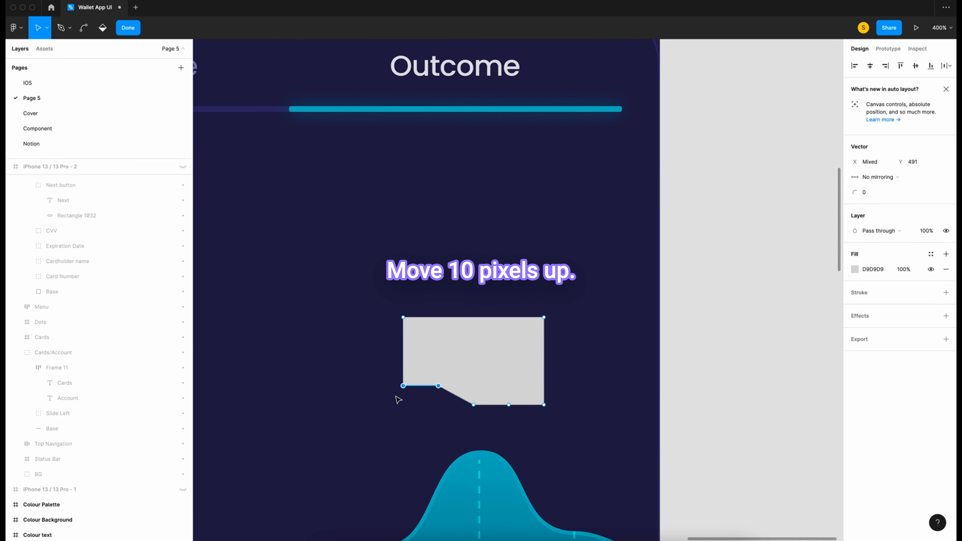
pyautogui.moveTo(568, 414); pyautogui.dragTo(505, 395)
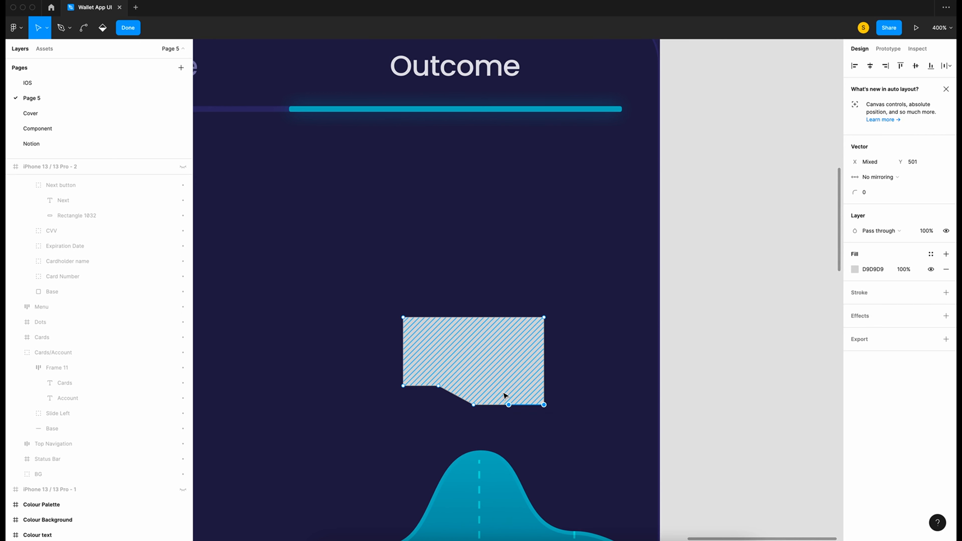
pyautogui.hotkey('shift', 'Up')
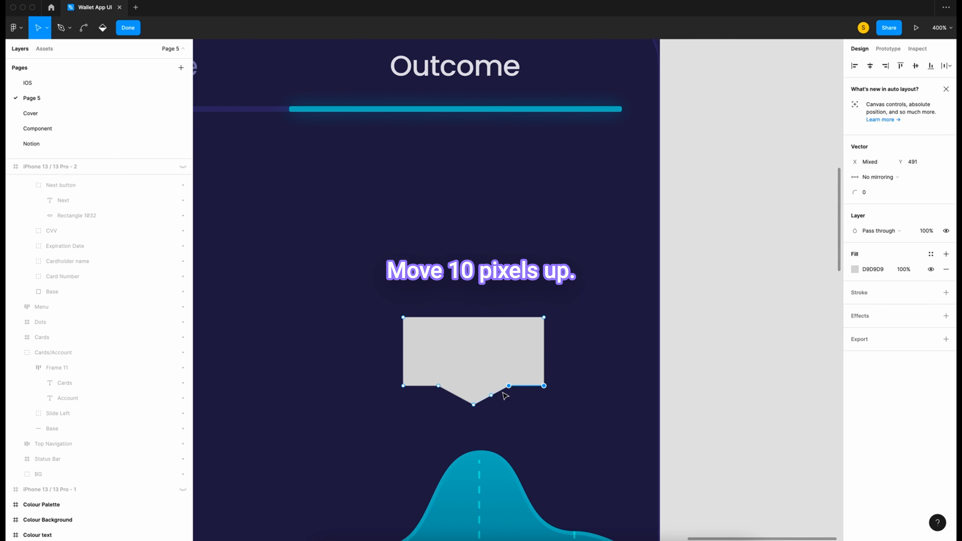
pyautogui.moveTo(438, 386); pyautogui.dragTo(447, 386)
pyautogui.moveTo(509, 386); pyautogui.dragTo(499, 386)
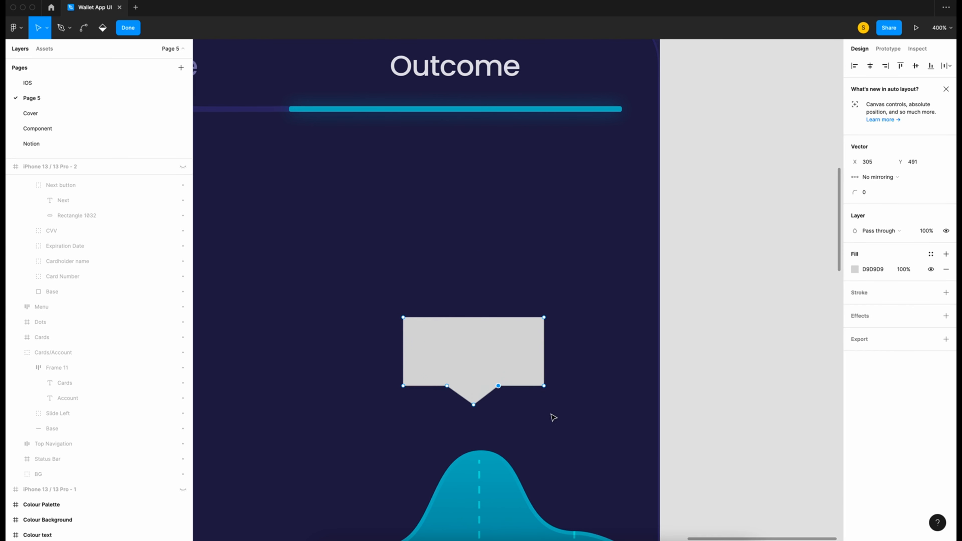
# Round the four outer corners of the speech-bubble shape with a corner radius of 5
pyautogui.moveTo(376, 307); pyautogui.dragTo(598, 343)
pyautogui.click(872, 192)
pyautogui.write('5')
pyautogui.press('Return')
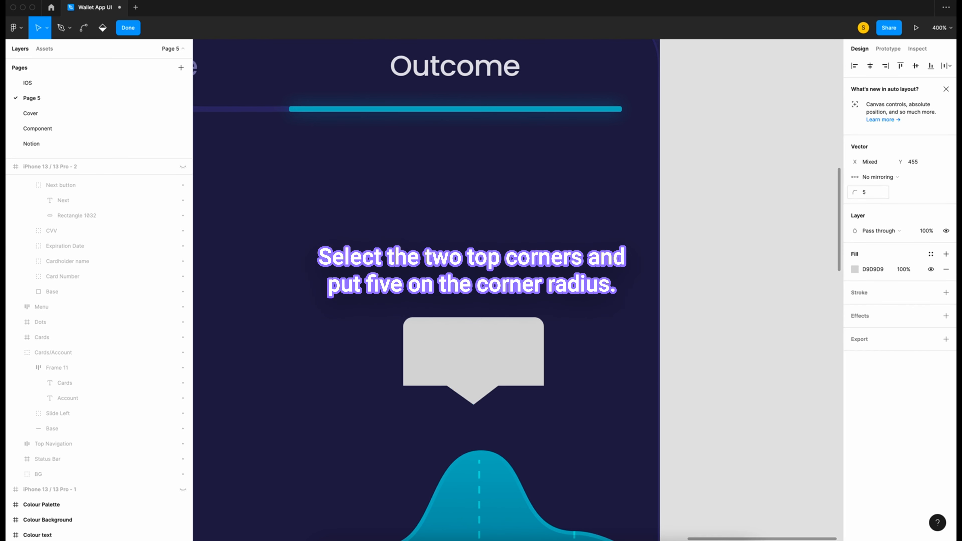
pyautogui.click(404, 386)
pyautogui.click(869, 192)
pyautogui.write('5')
pyautogui.press('Return')
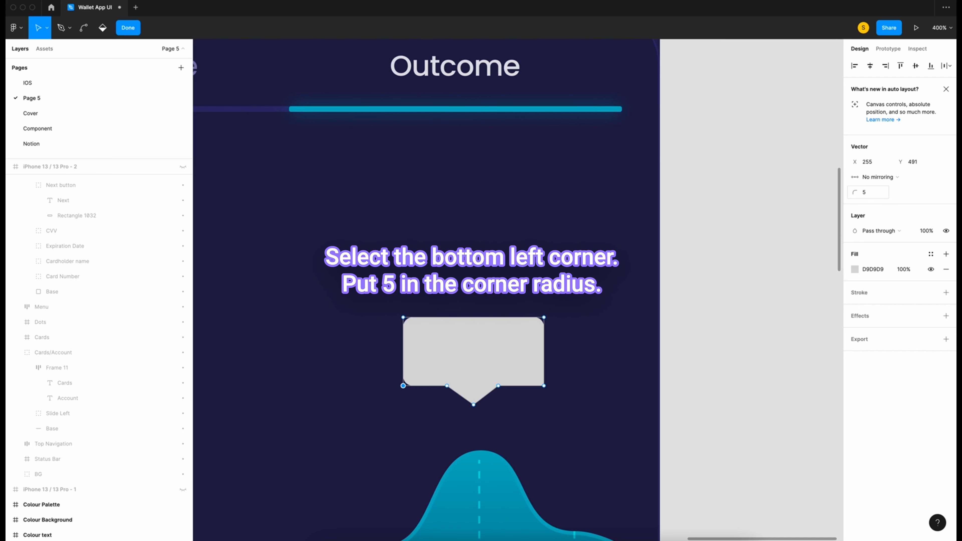
pyautogui.click(544, 386)
pyautogui.click(881, 196)
pyautogui.write('5')
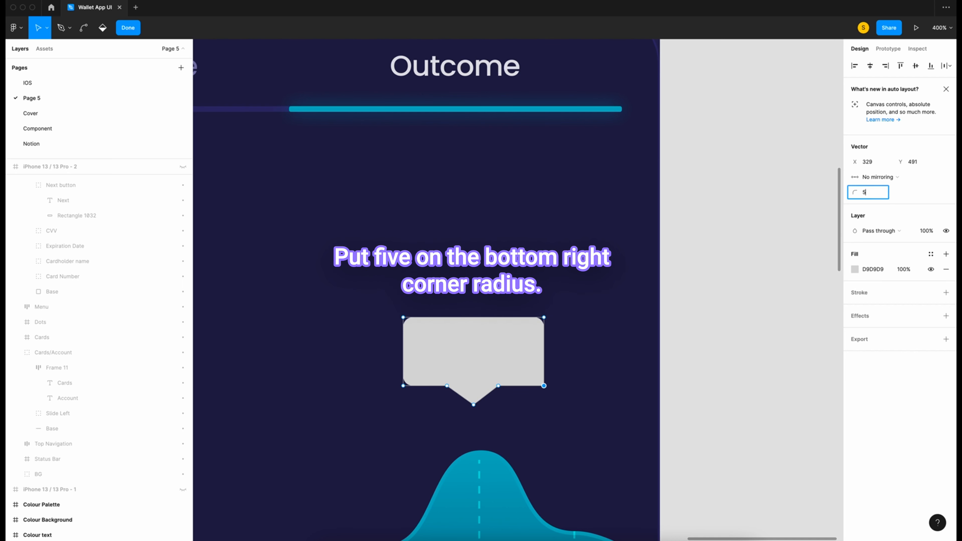
# Round the pointer's three points with a corner radius of 3 and finish editing the shape
pyautogui.hscroll(-1, 519, 410)
pyautogui.moveTo(523, 420); pyautogui.dragTo(450, 364)
pyautogui.click(870, 193)
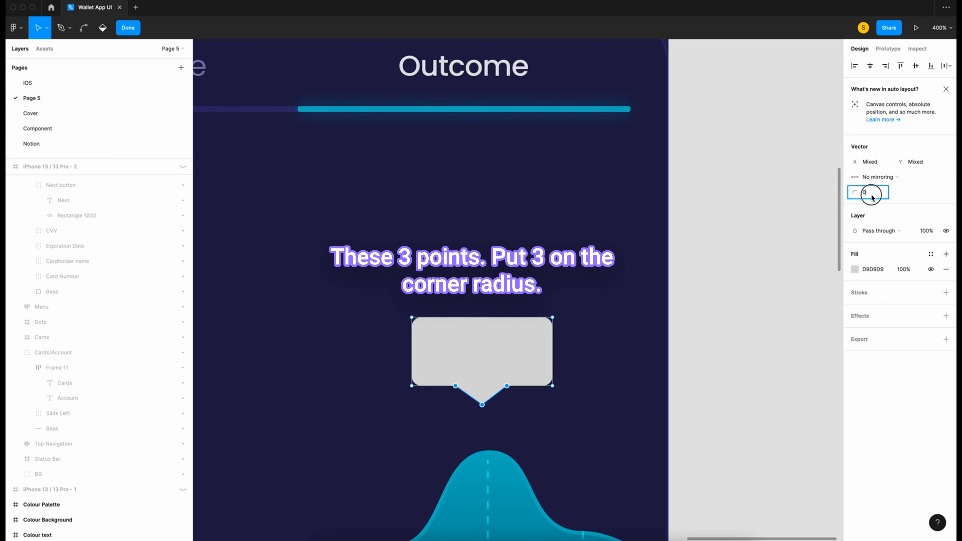
pyautogui.write('2')
pyautogui.press('Return')
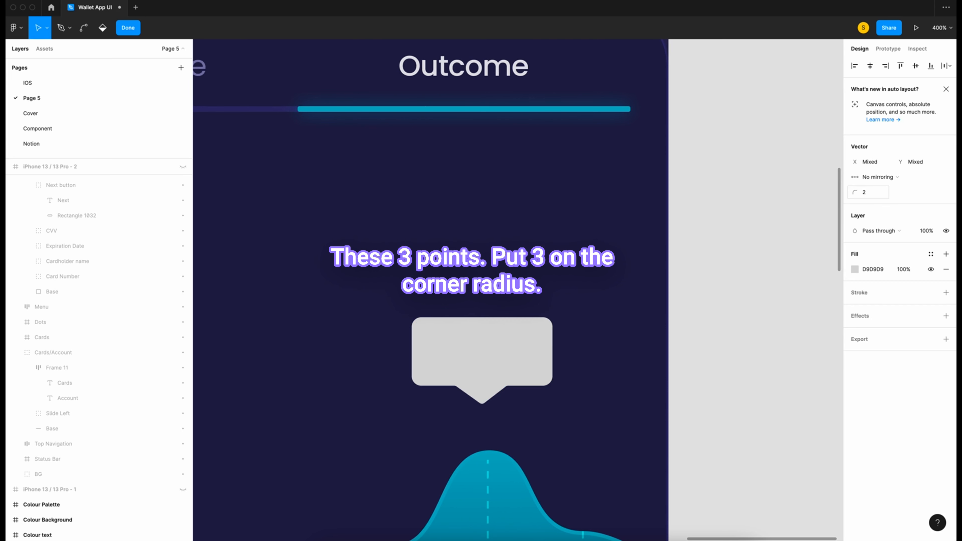
pyautogui.click(882, 194)
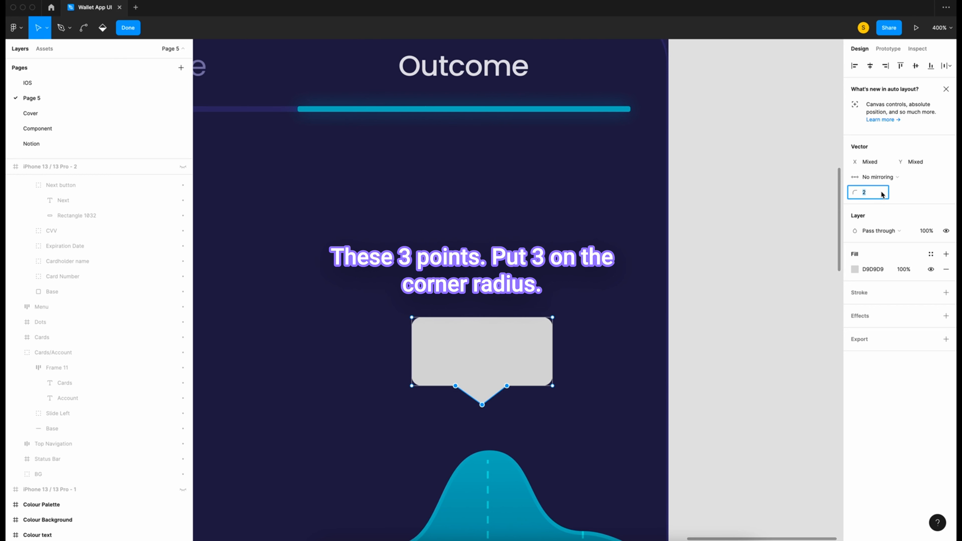
pyautogui.write('3')
pyautogui.press('Return')
pyautogui.press('Escape')
# Fill the speech-bubble shape with white (FFFFFF) using the Overlay blend mode at 20% opacity
pyautogui.click(855, 331)
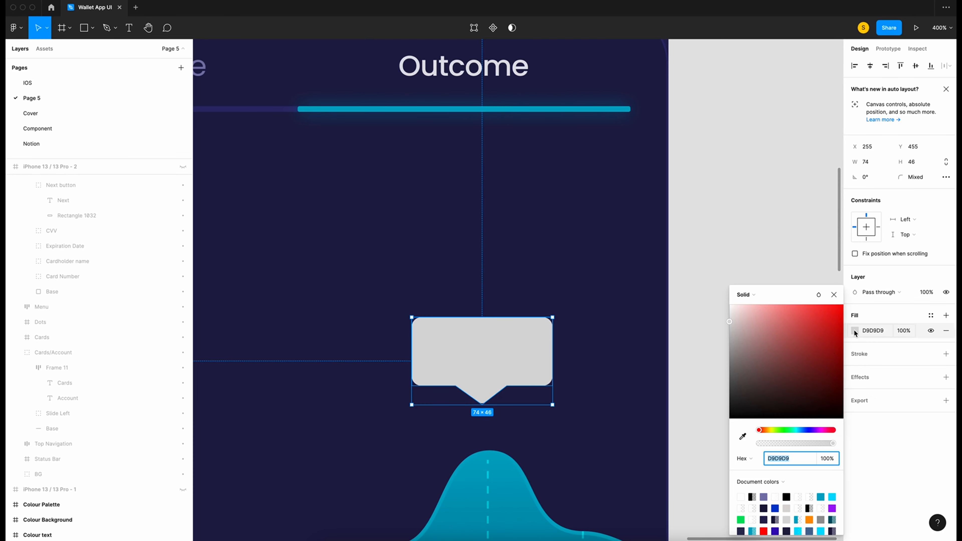
pyautogui.moveTo(732, 323); pyautogui.dragTo(689, 215)
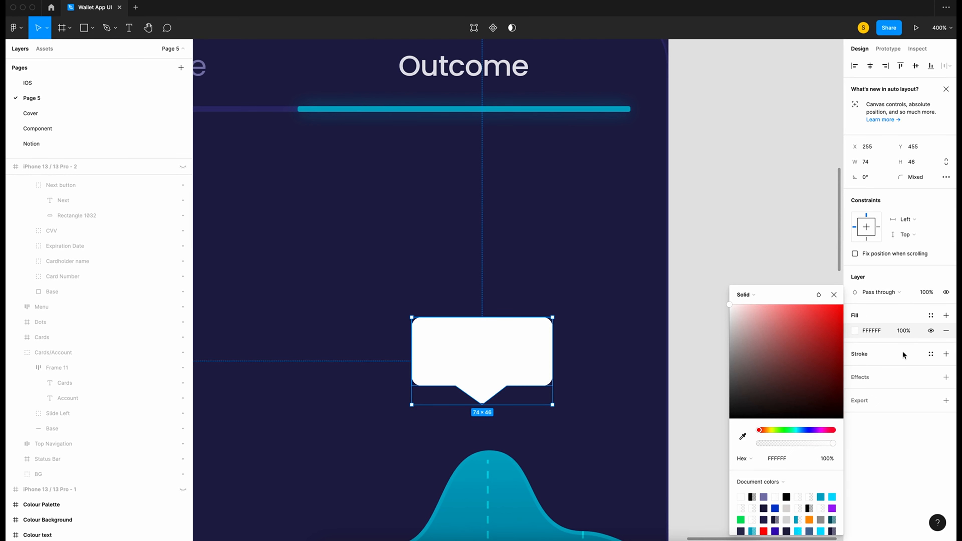
pyautogui.click(817, 295)
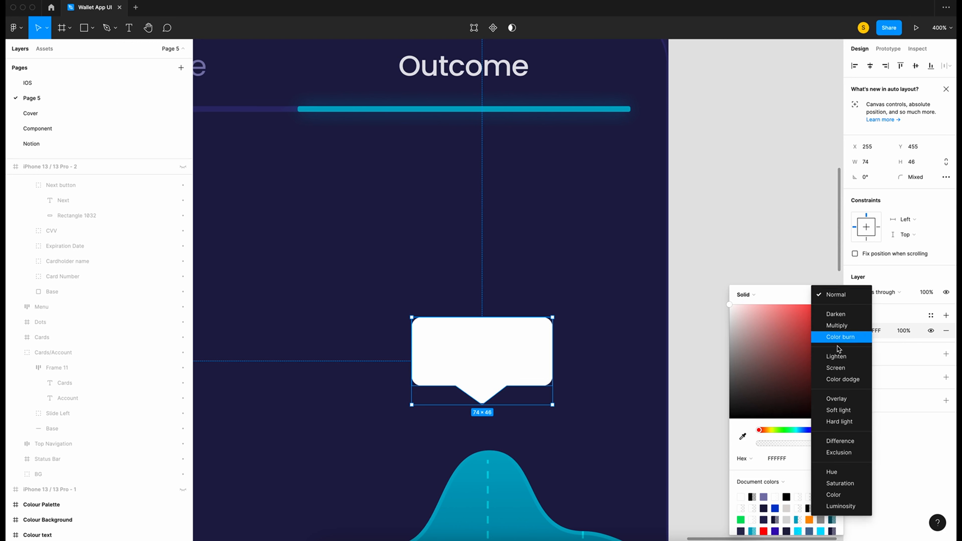
pyautogui.click(841, 401)
pyautogui.click(915, 333)
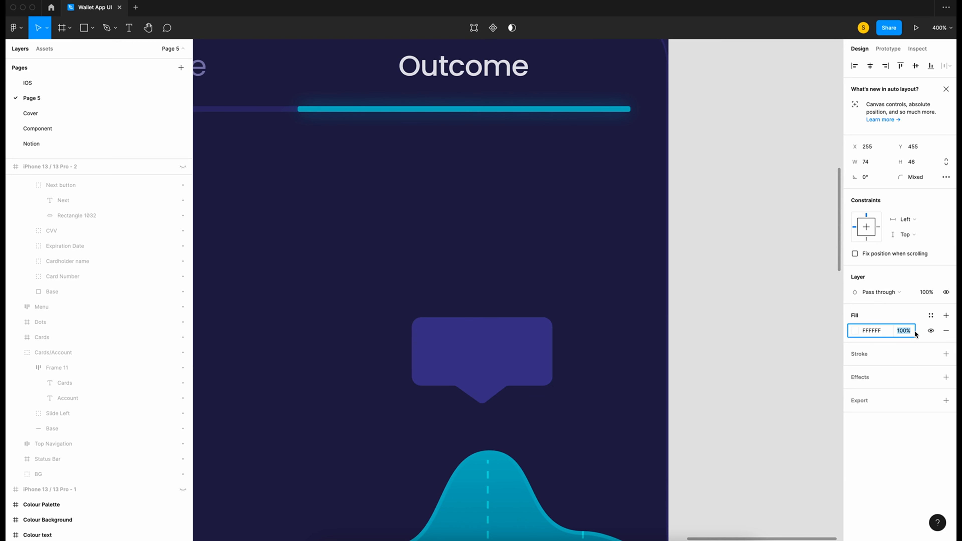
pyautogui.write('20')
pyautogui.press('Return')
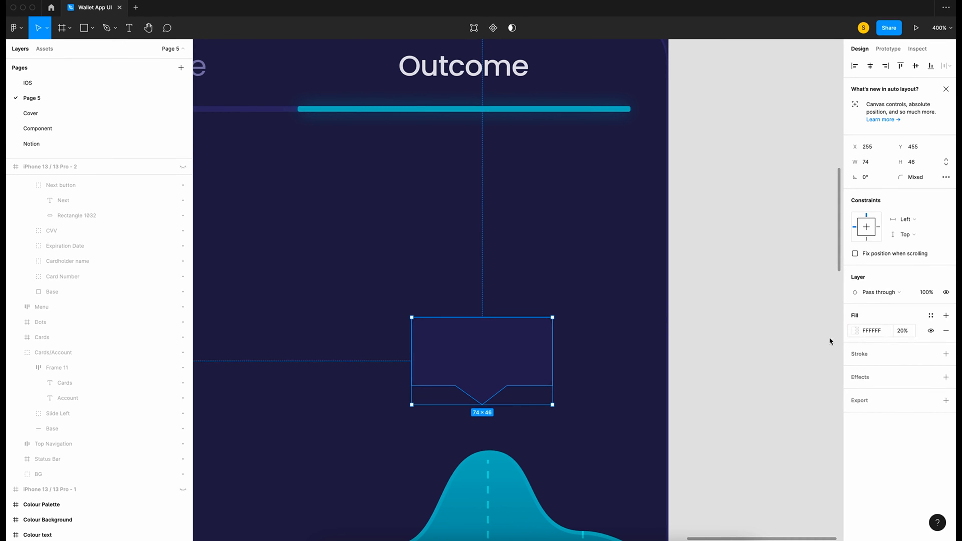
# Add a white (FFFFFF) stroke to the speech bubble with the Overlay blend mode and 50% opacity
pyautogui.click(870, 355)
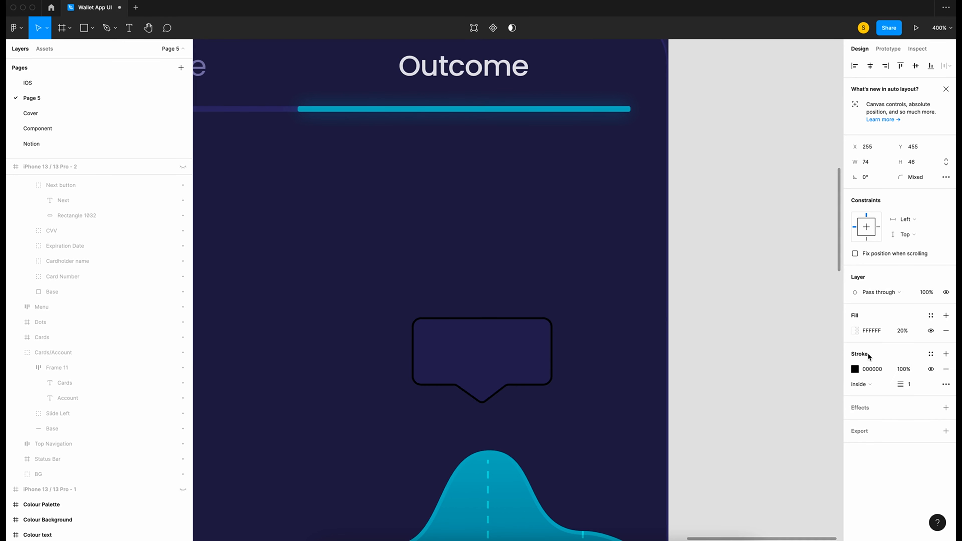
pyautogui.click(855, 369)
pyautogui.moveTo(729, 419); pyautogui.dragTo(634, 166)
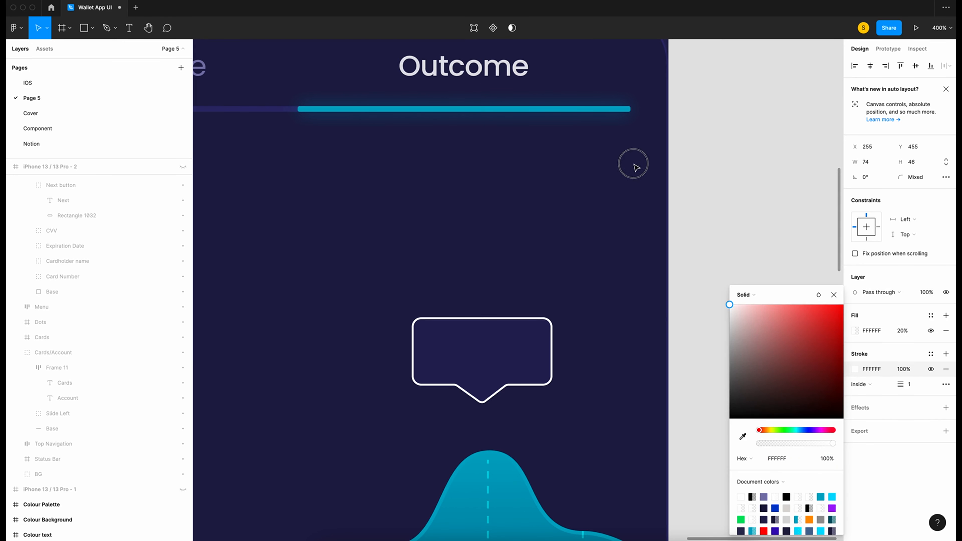
pyautogui.click(819, 296)
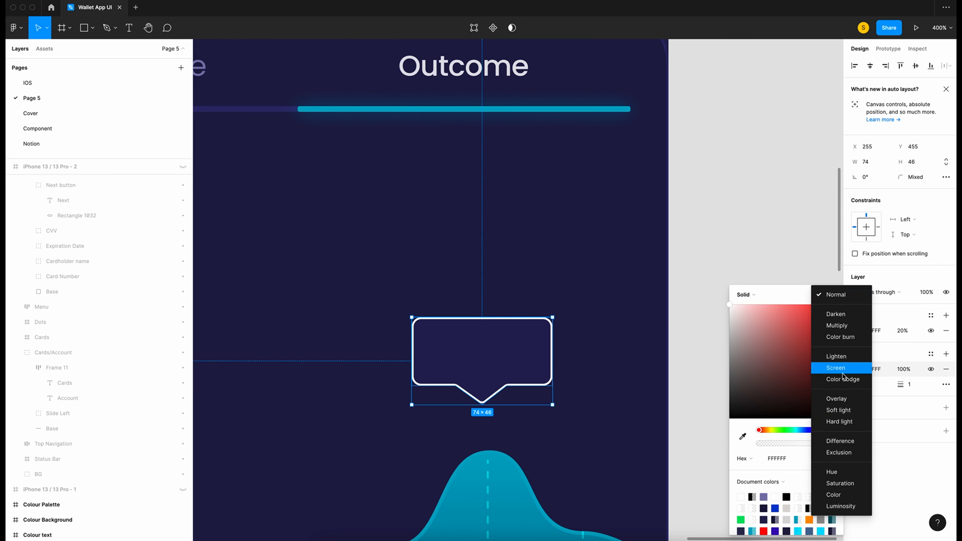
pyautogui.click(841, 400)
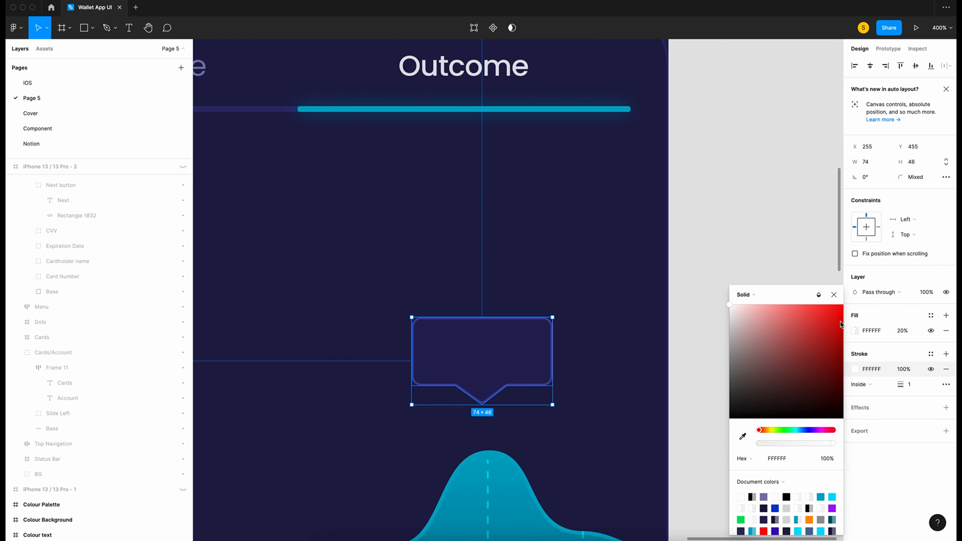
pyautogui.click(909, 370)
pyautogui.write('50')
pyautogui.press('Return')
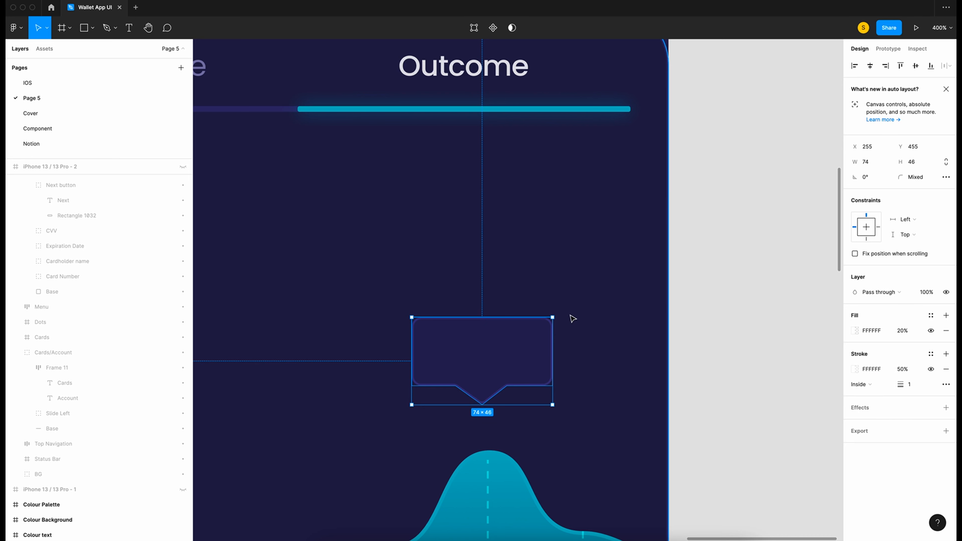
# Draw a 74 × 35 frame over the rectangular body of the speech bubble
pyautogui.click(346, 313)
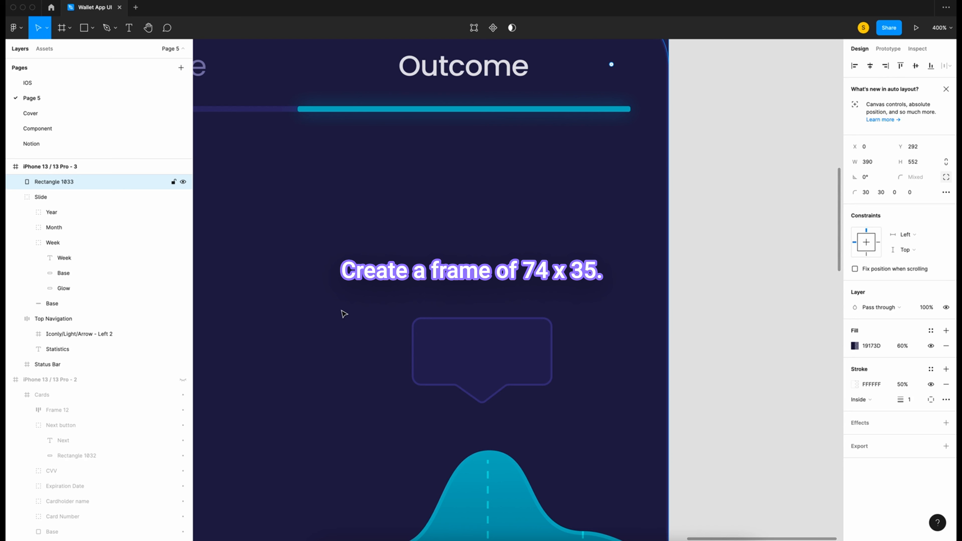
pyautogui.press('f')
pyautogui.moveTo(410, 318); pyautogui.dragTo(552, 385)
pyautogui.moveTo(411, 354); pyautogui.dragTo(413, 354)
# Add the amount text -$1,234,45 inside the new frame, with auto width and its white fill at 87% opacity
pyautogui.press('super+plus')
pyautogui.scroll(-3, 576, 421)
pyautogui.hscroll(-2, 580, 421)
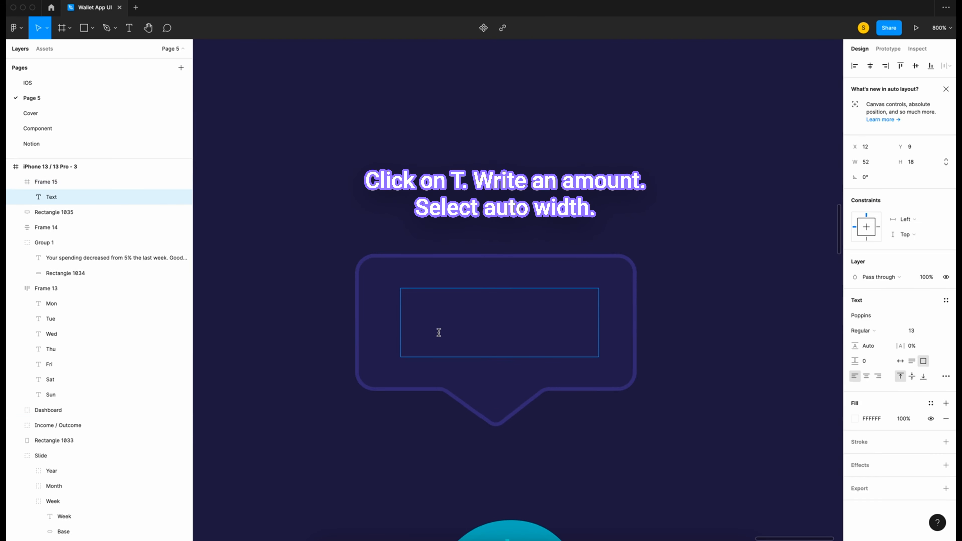
pyautogui.write('-$1,234,45')
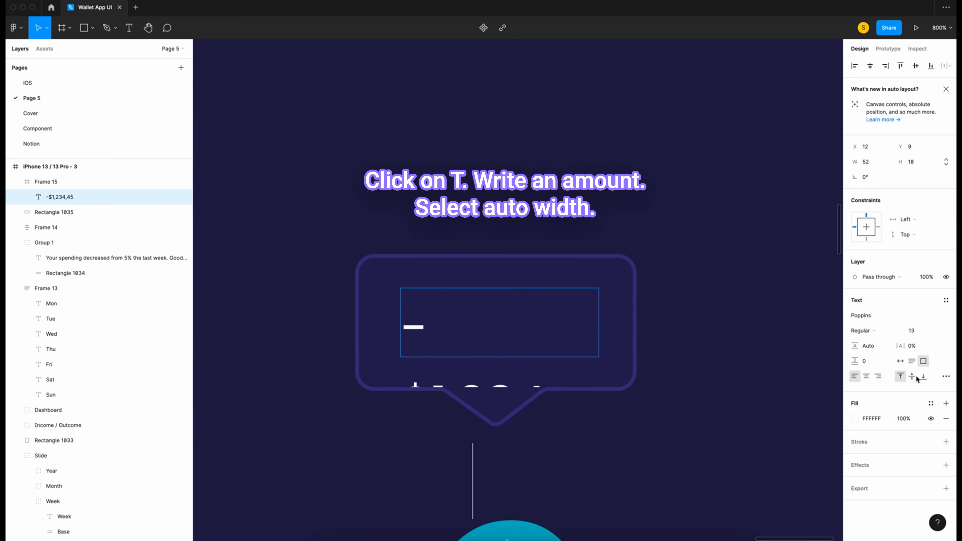
pyautogui.click(901, 361)
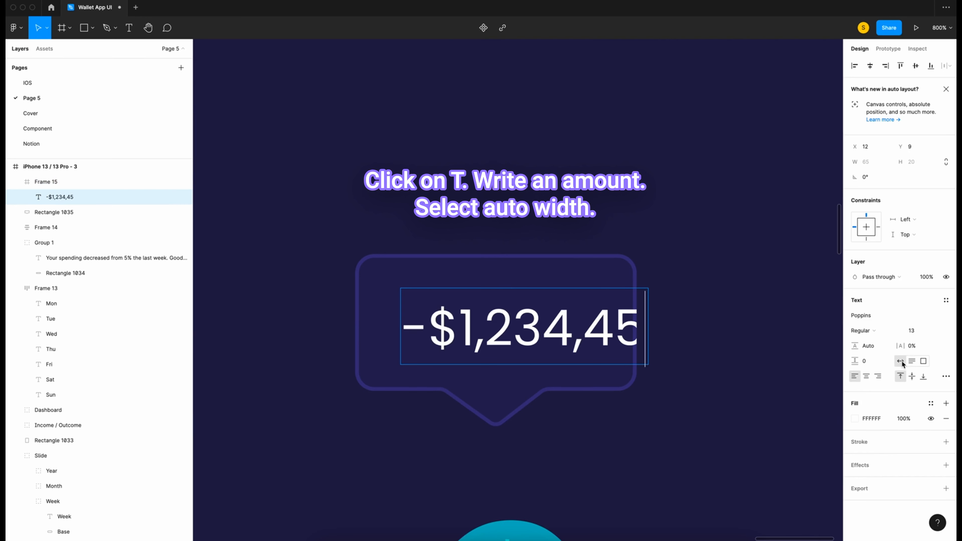
pyautogui.press('super+a')
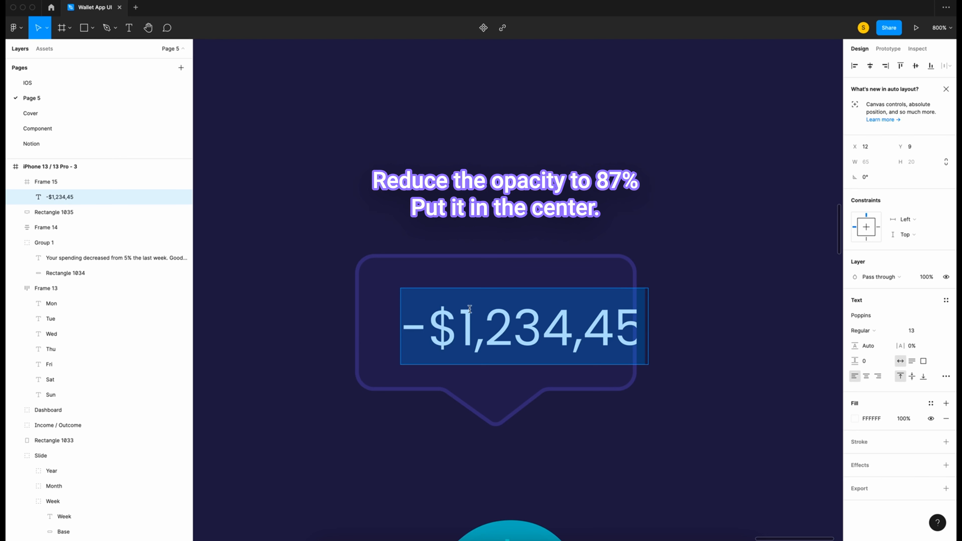
pyautogui.click(915, 422)
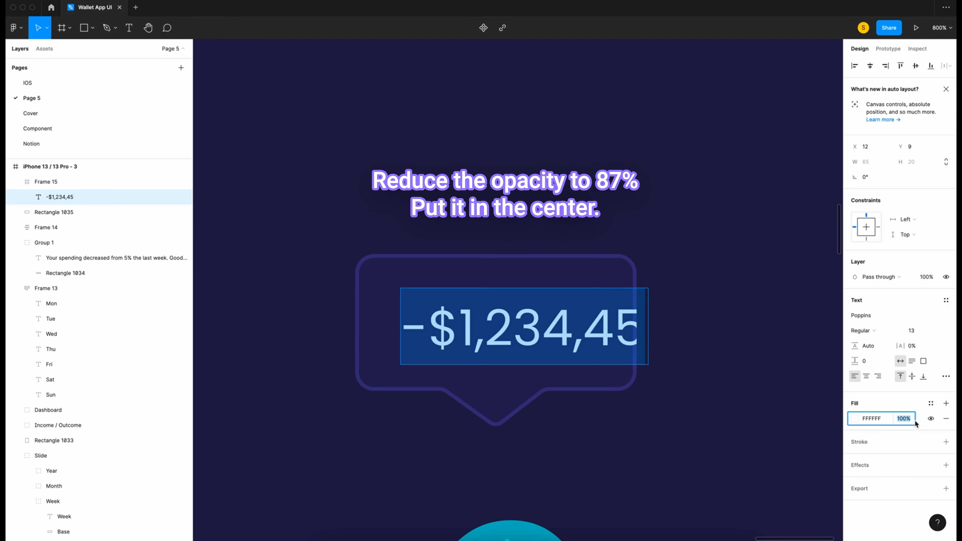
pyautogui.press('Return')
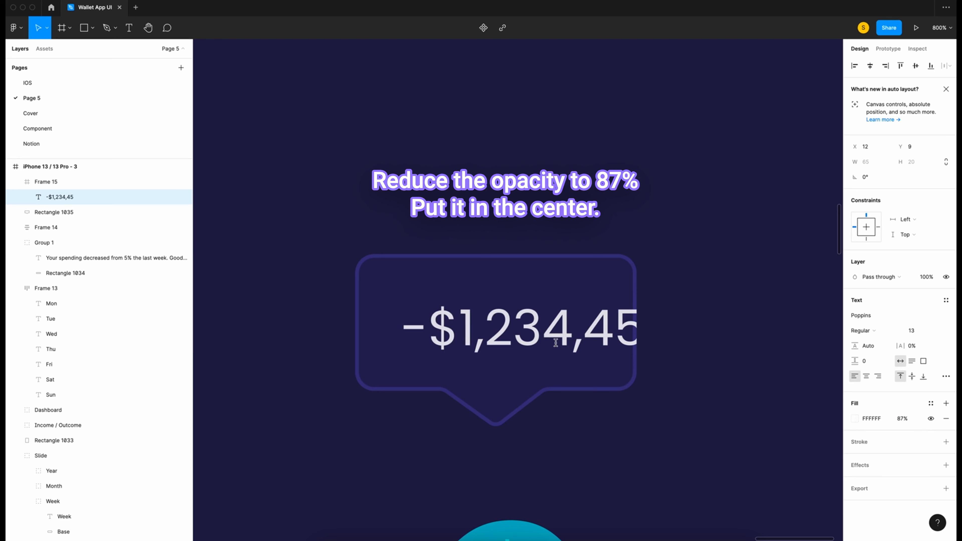
# Centre the amount text horizontally and vertically within its frame
pyautogui.click(870, 65)
pyautogui.click(916, 66)
pyautogui.hotkey('ctrl', '-')
pyautogui.click(295, 322)
pyautogui.scroll(2, 438, 377)
pyautogui.hscroll(1, 437, 377)
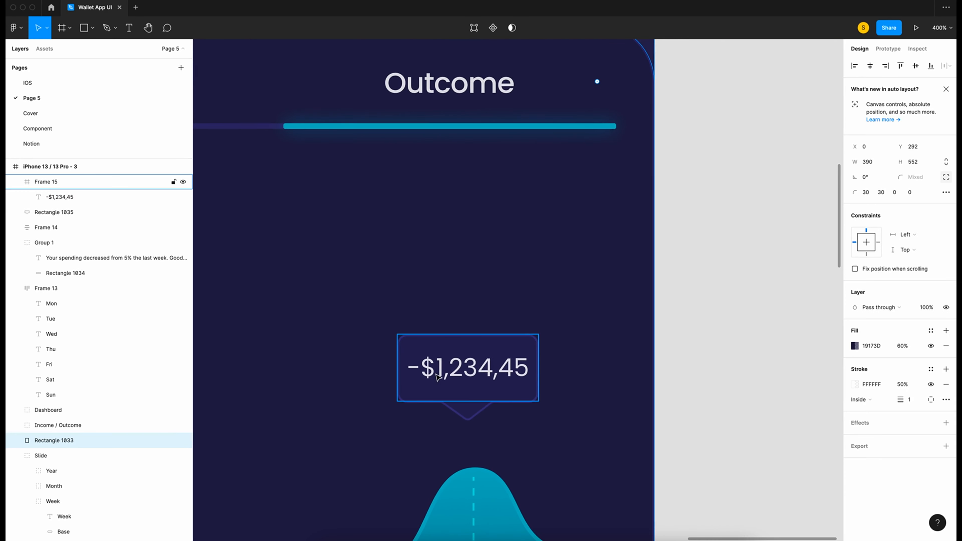
# Wrap the amount frame and the speech-bubble shape in one frame and rename it Bubble
pyautogui.click(481, 380)
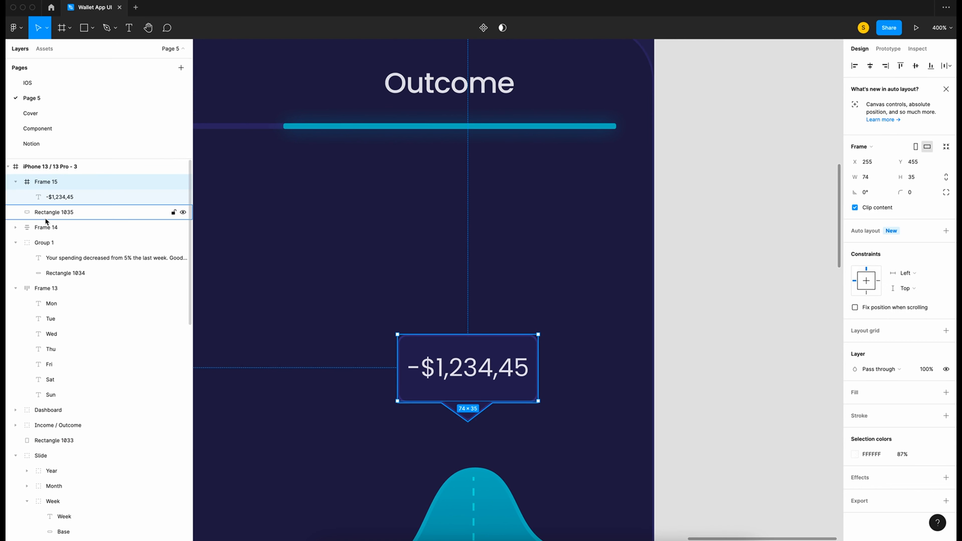
pyautogui.click(13, 181)
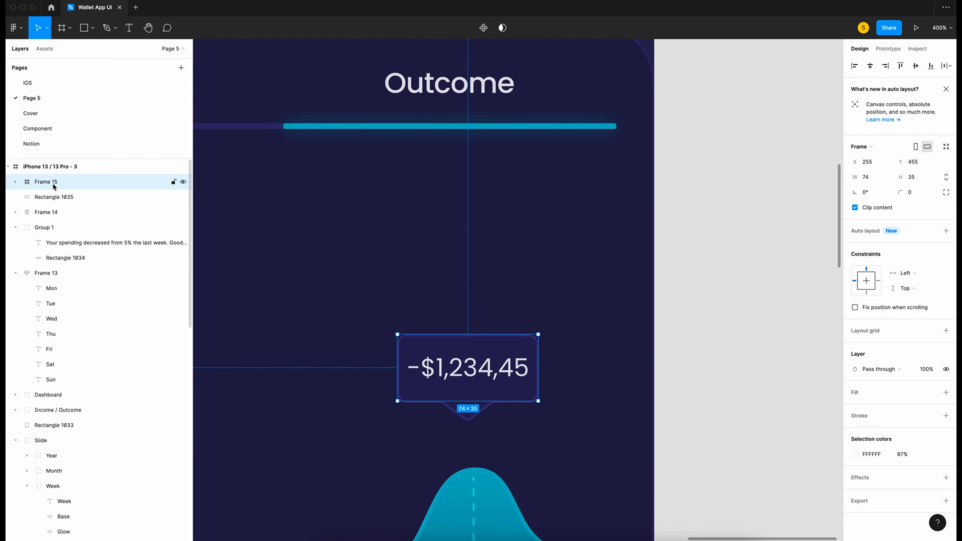
pyautogui.keyDown('shift'); pyautogui.click(53, 201); pyautogui.keyUp('shift')
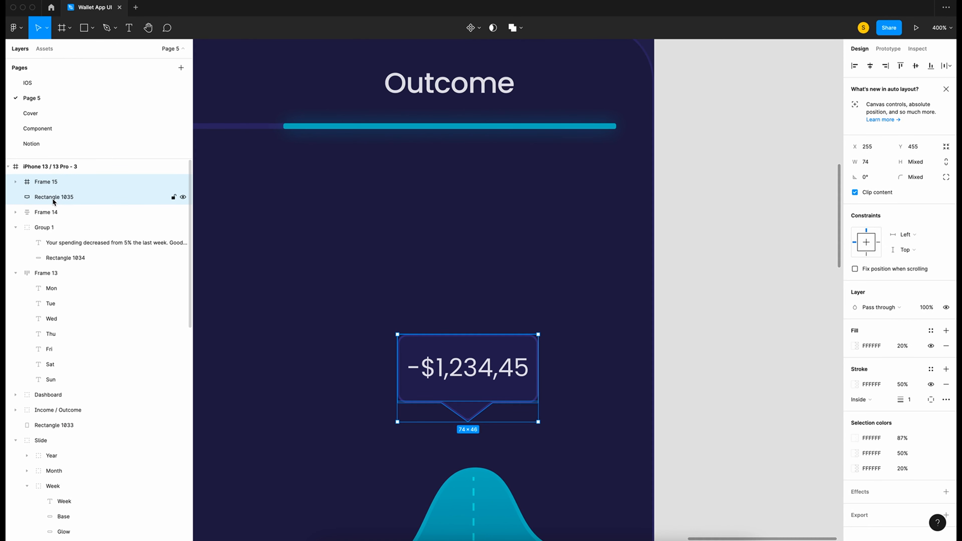
pyautogui.rightClick(54, 198)
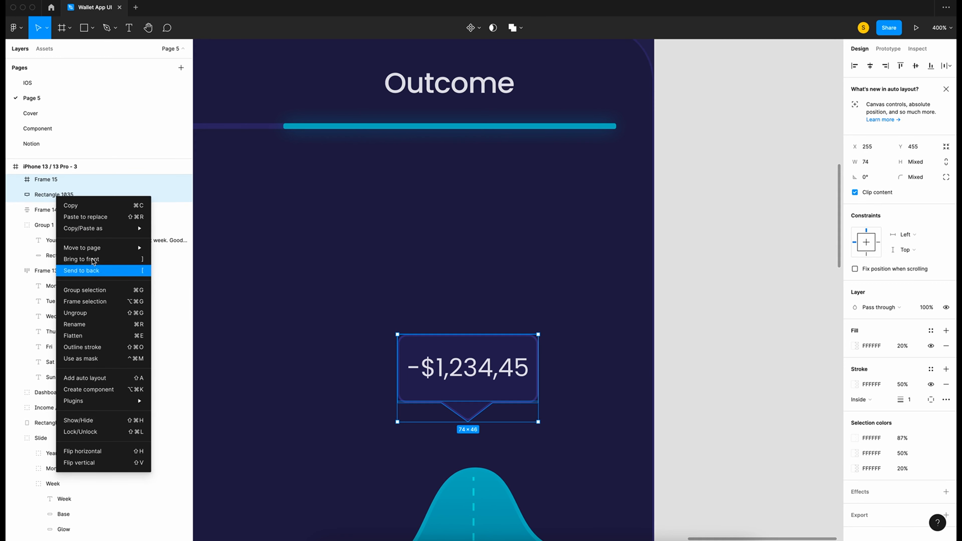
pyautogui.click(85, 301)
pyautogui.click(52, 182)
pyautogui.doubleClick(50, 182)
pyautogui.write('Bubble')
pyautogui.press('Return')
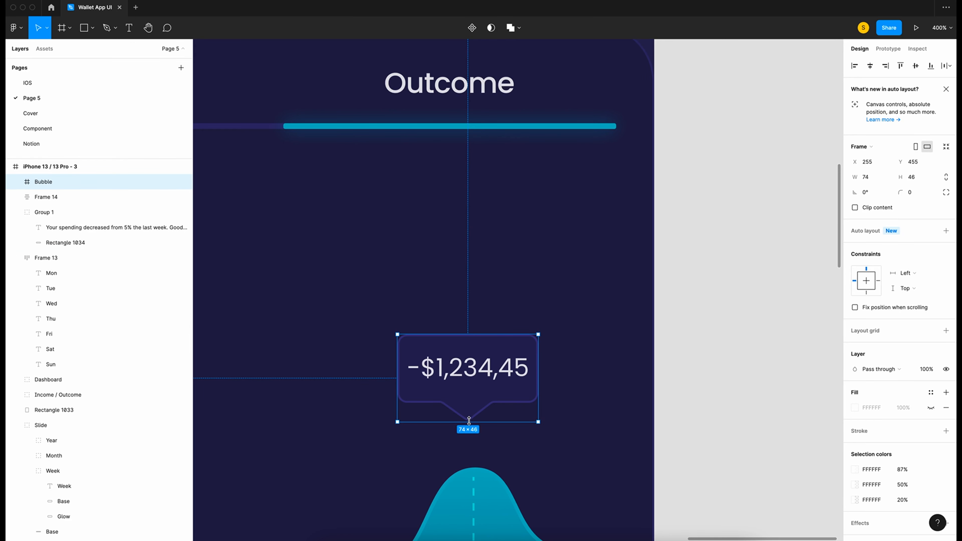
# Move the Bubble down to sit just above the wave chart's highest peak, centred over its dashed line
pyautogui.moveTo(475, 394); pyautogui.dragTo(470, 504)
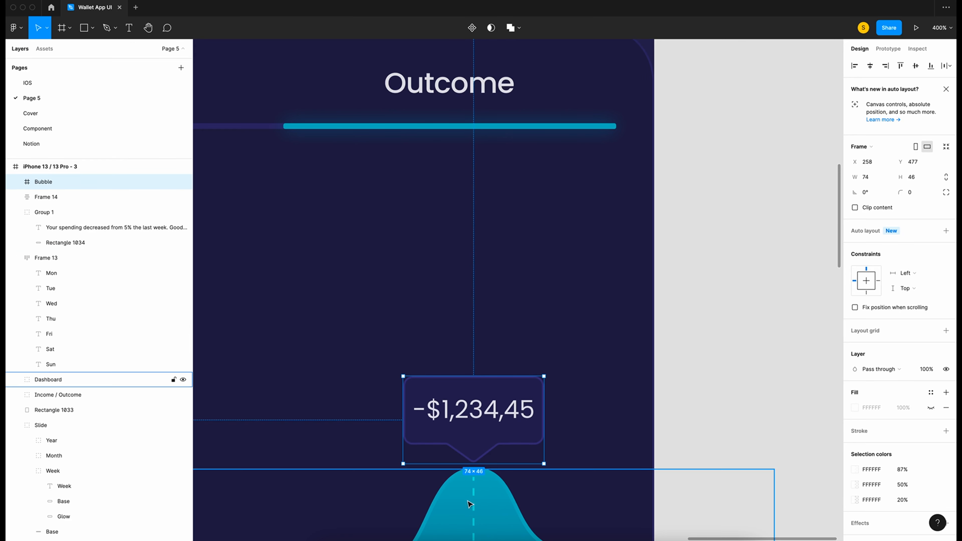
pyautogui.hotkey('shift', 'Up')
pyautogui.click(593, 471)
pyautogui.press('super+minus')
pyautogui.press('super+minus')
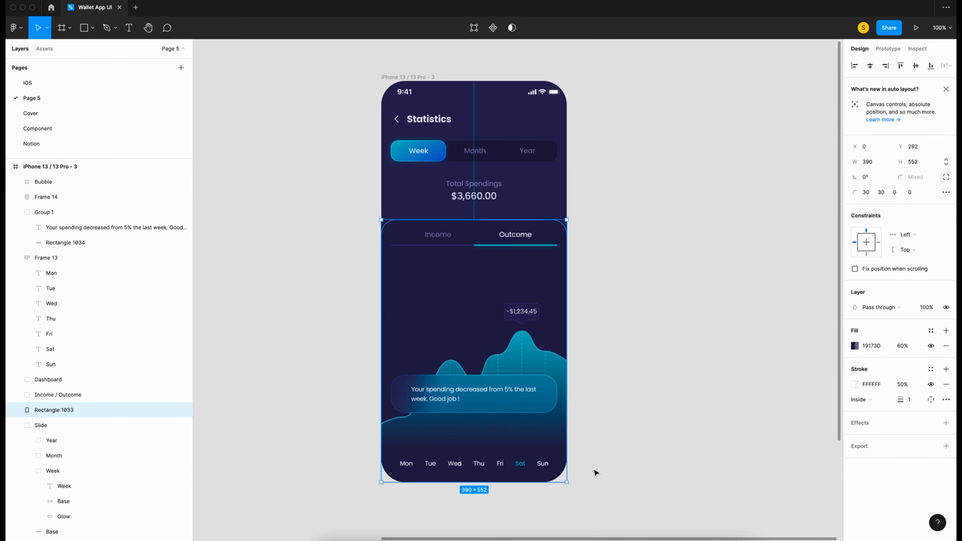
# Move the spending message card down 30 px and the weekday row up 40 px
pyautogui.click(527, 380)
pyautogui.hotkey('shift', 'Down')
pyautogui.hotkey('shift', 'Down')
pyautogui.hotkey('shift', 'Down')
pyautogui.click(533, 464)
pyautogui.hotkey('shift', 'Up')
pyautogui.hotkey('shift', 'Up')
pyautogui.hotkey('shift', 'Up')
pyautogui.hotkey('shift', 'Up')
pyautogui.hscroll(1, 531, 394)
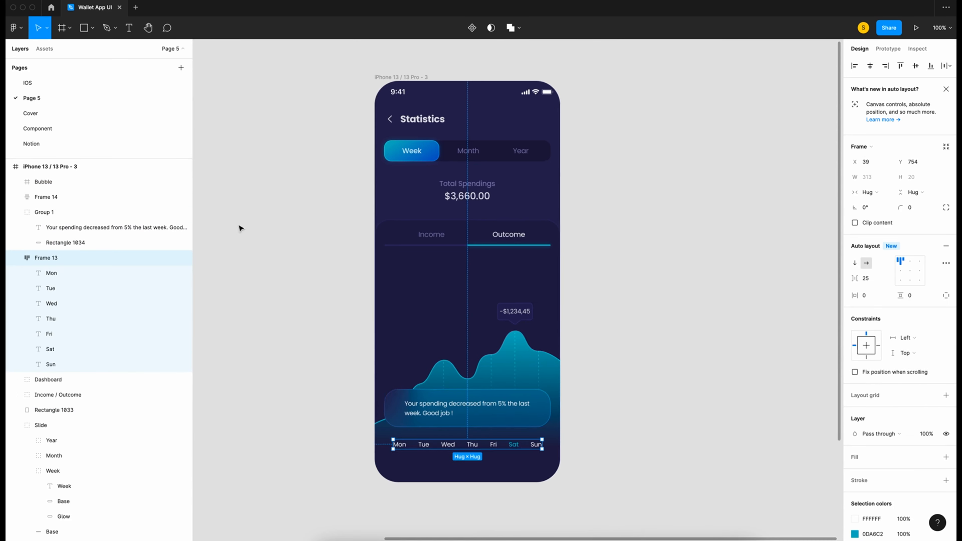
pyautogui.scroll(-1, 240, 228)
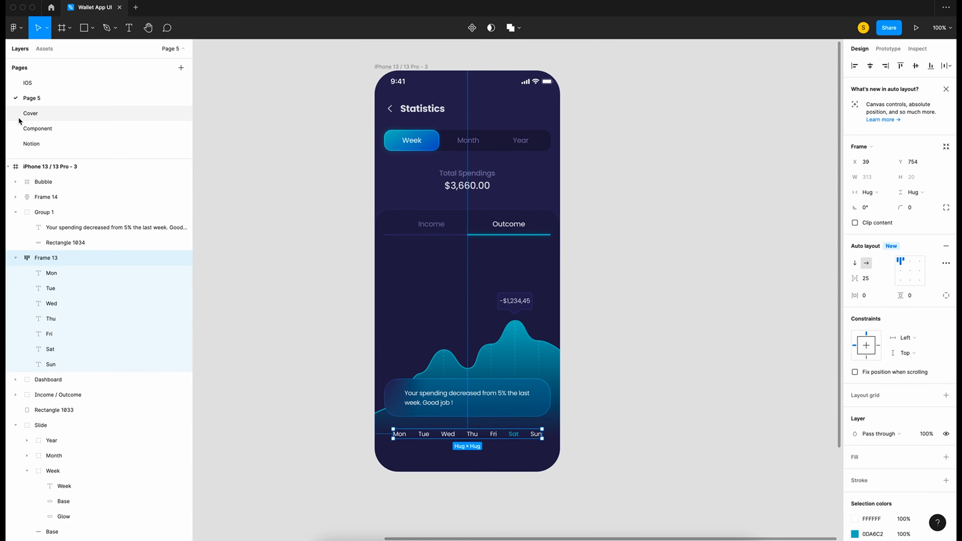
# Copy the tab bar with the active bar-chart icon from the Component page into the Statistics frame, aligned horizontally centred and to the bottom
pyautogui.click(37, 129)
pyautogui.scroll(-5, 555, 408)
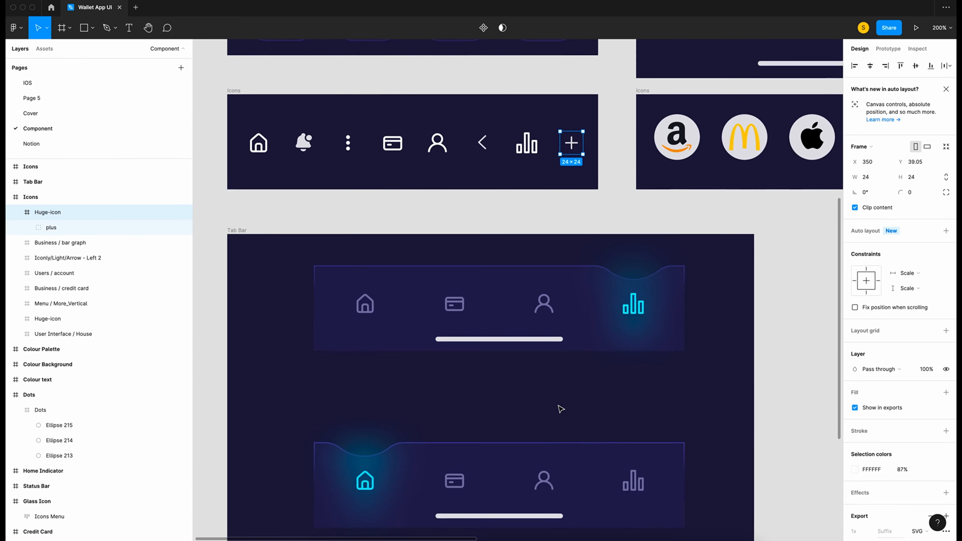
pyautogui.click(397, 236)
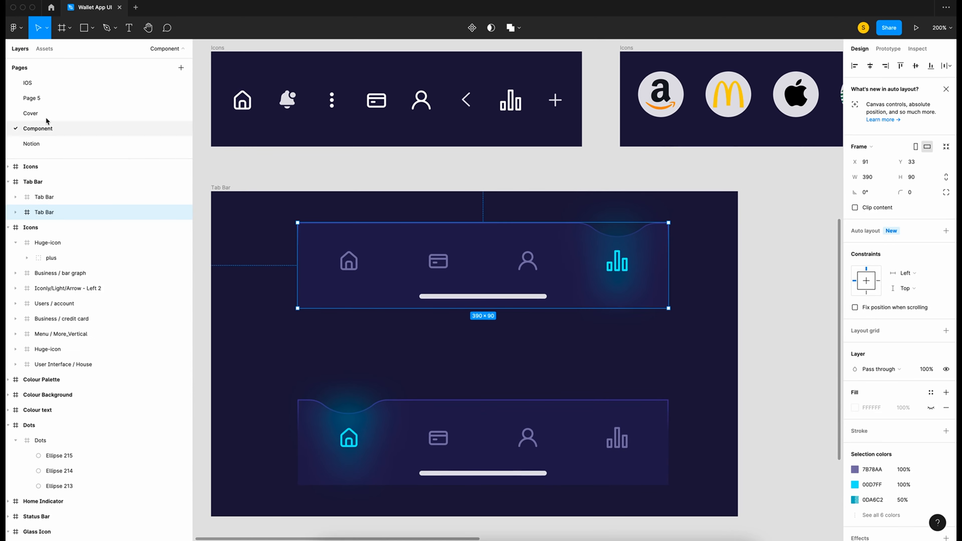
pyautogui.rightClick(666, 387)
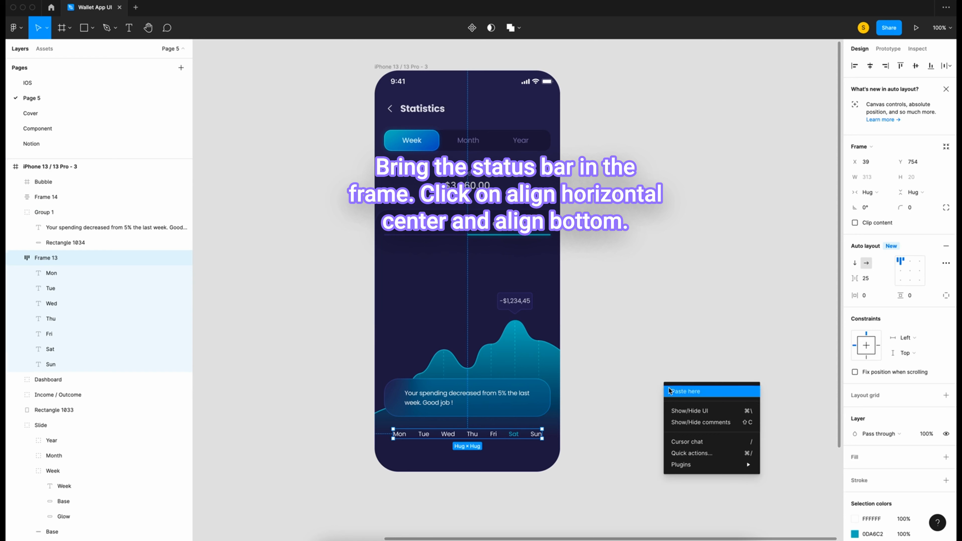
pyautogui.click(681, 391)
pyautogui.moveTo(758, 399); pyautogui.dragTo(473, 441)
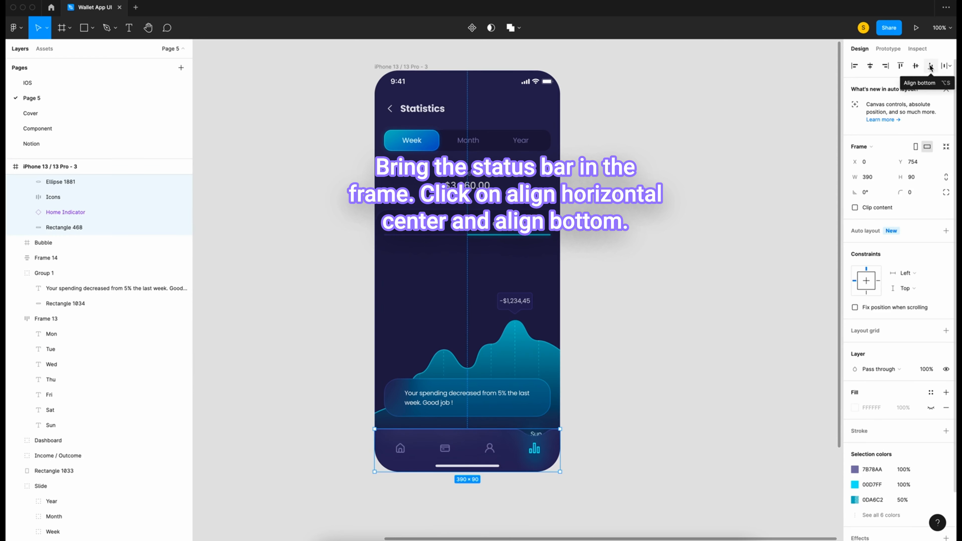
pyautogui.click(655, 400)
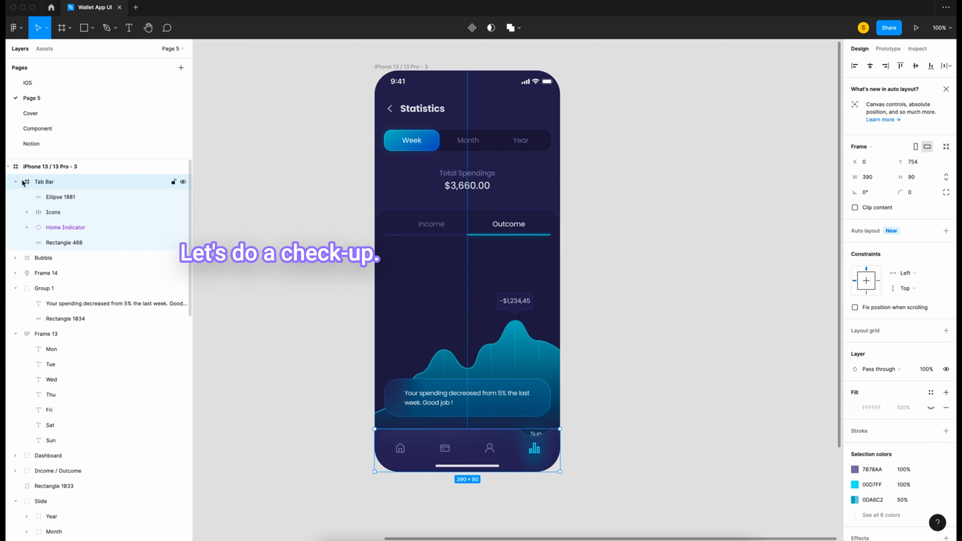
# Collapse the expanded layers of the Statistics screen and rename the weekday row's frame as Week
pyautogui.click(26, 197)
pyautogui.click(46, 227)
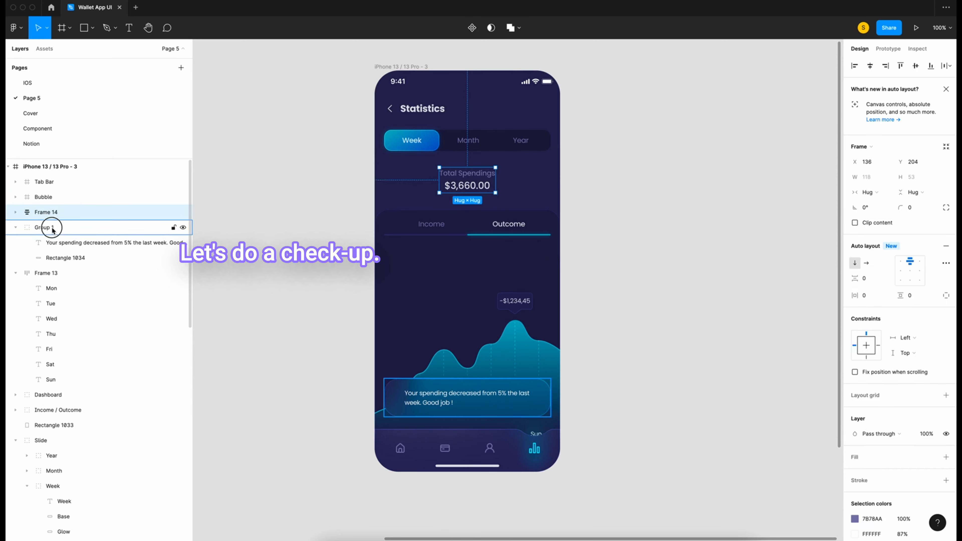
pyautogui.click(16, 228)
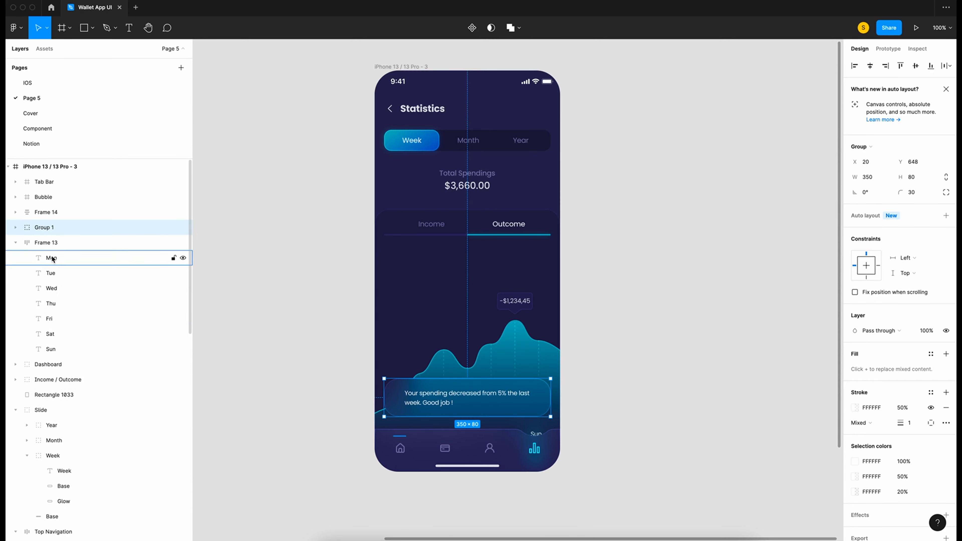
pyautogui.doubleClick(54, 243)
pyautogui.press('Return')
pyautogui.click(15, 243)
# Raise the message card and the weekday row clear of the tab bar, leaving the row about 20 px above it
pyautogui.keyDown('shift'); pyautogui.click(54, 228); pyautogui.keyUp('shift')
pyautogui.click(43, 242)
pyautogui.hotkey('ctrl', '+')
pyautogui.scroll(-3, 258, 311)
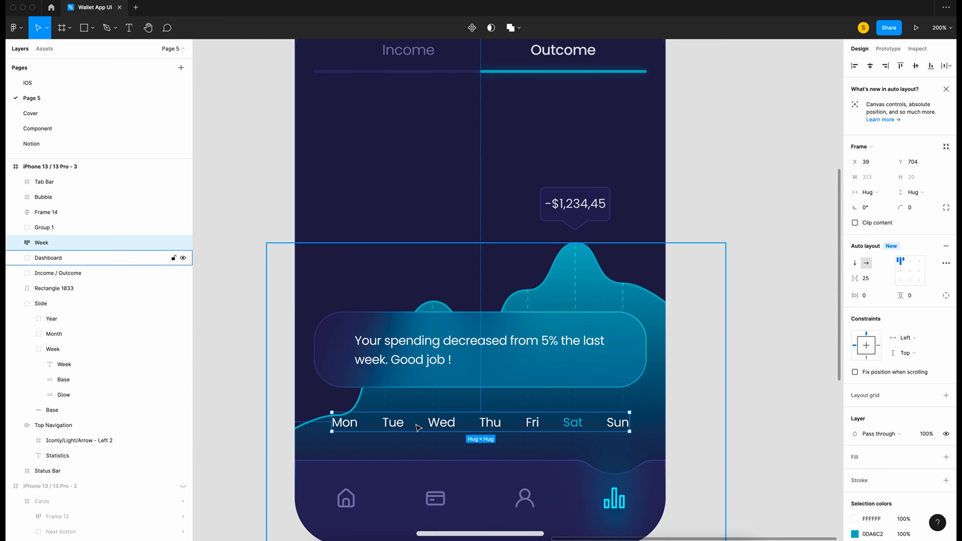
pyautogui.press('alt')
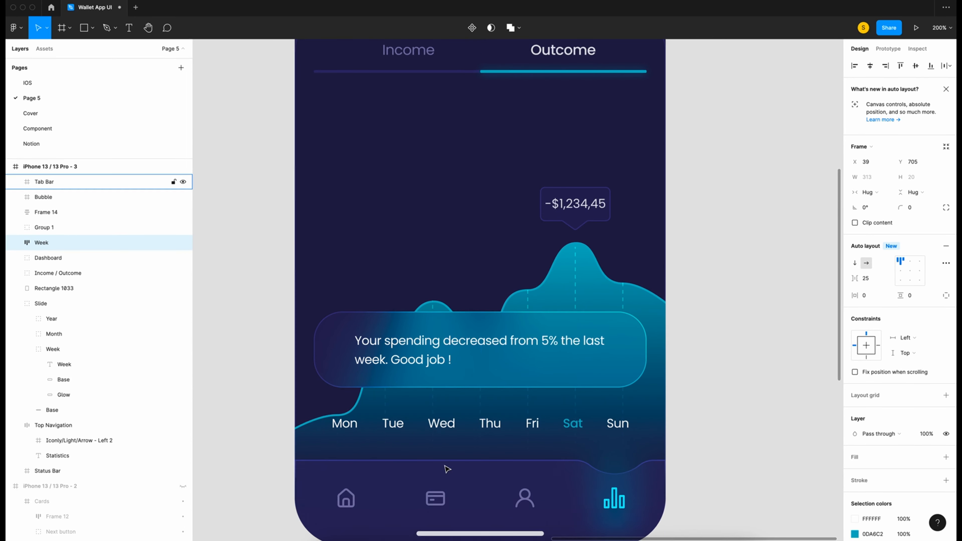
pyautogui.hotkey('shift', 'Down')
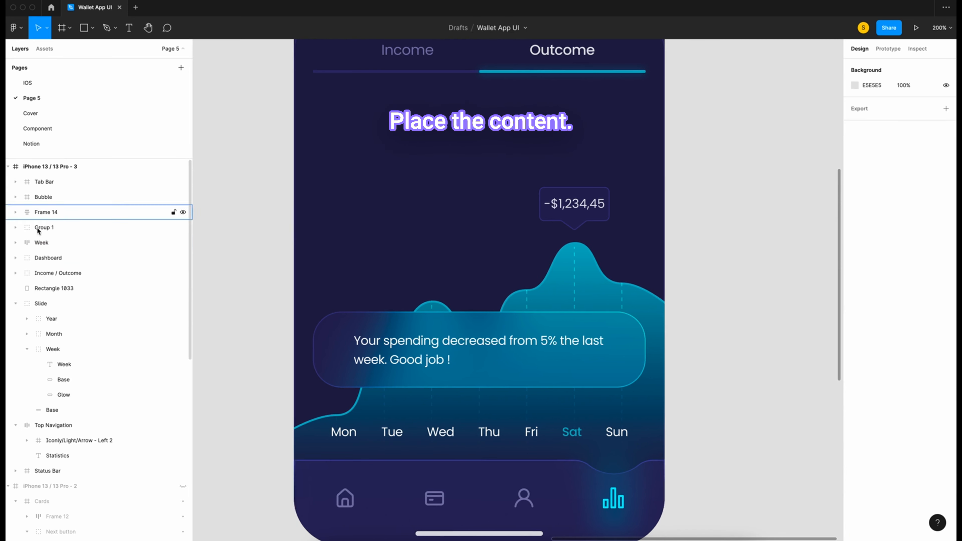
# Move the Dashboard wave chart and the Bubble up by about 60 px each
pyautogui.click(48, 258)
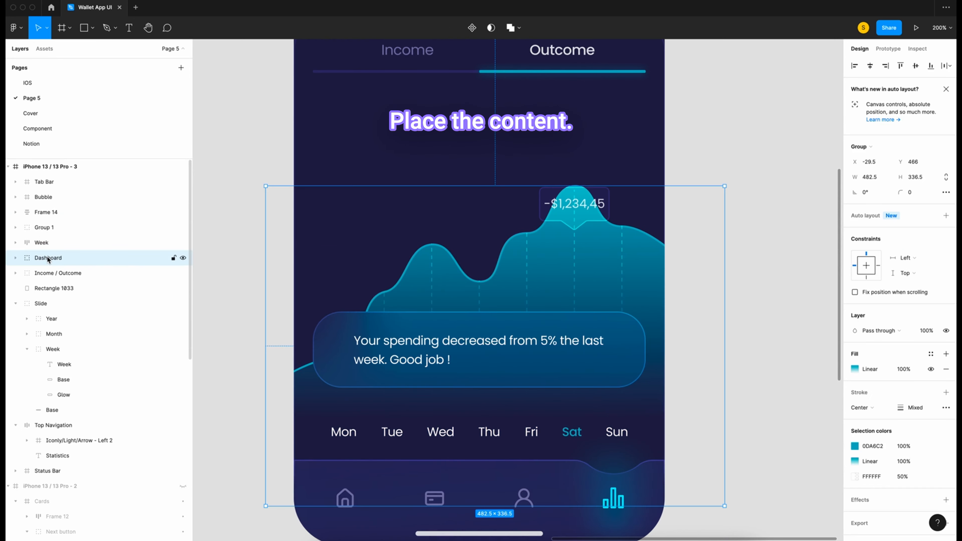
pyautogui.click(727, 305)
pyautogui.scroll(2, 727, 306)
pyautogui.click(68, 197)
pyautogui.hotkey('shift', 'Up')
pyautogui.hotkey('shift', 'Up')
pyautogui.hotkey('shift', 'Up')
pyautogui.hotkey('shift', 'Up')
pyautogui.hotkey('shift', 'Up')
pyautogui.hotkey('shift', 'Up')
pyautogui.click(727, 306)
pyautogui.scroll(-2, 727, 306)
# Nudge the message card down so that it sits 30 px above the weekday row
pyautogui.click(610, 381)
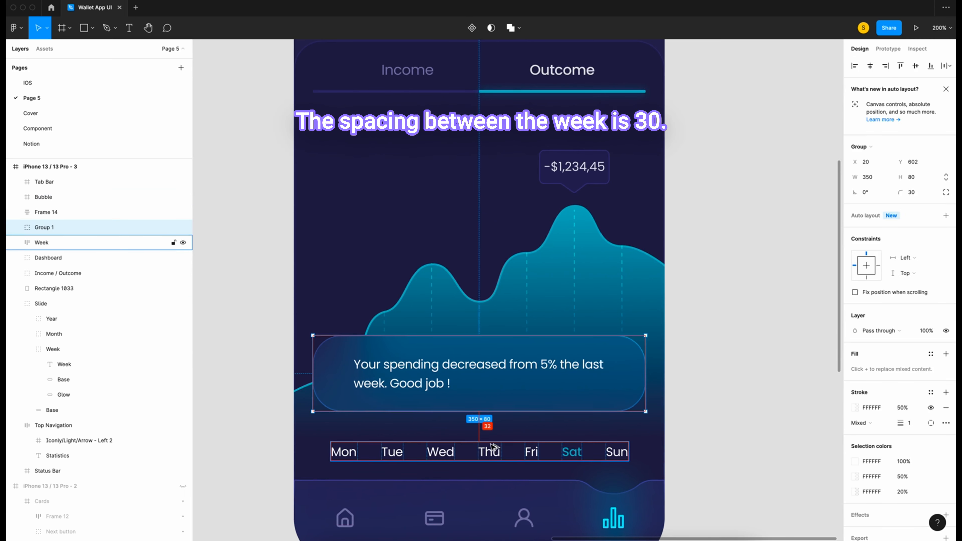
pyautogui.press('Down')
pyautogui.press('Down')
pyautogui.click(740, 448)
pyautogui.scroll(-2, 741, 447)
pyautogui.hotkey('shift', '0')
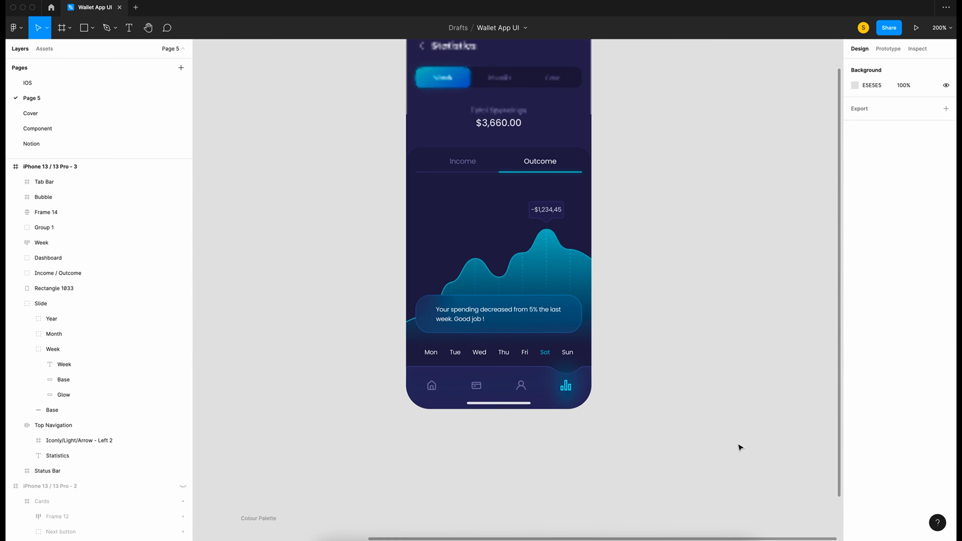